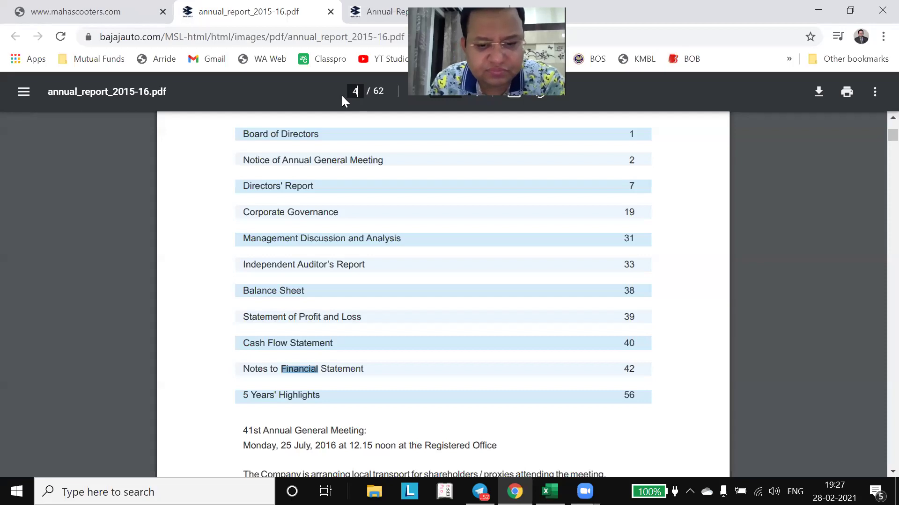
- Locate note 8, Investments, on page 49 of the 2015-16 annual report
scroll(406, 242, down, 10)
scroll(407, 242, down, 15)
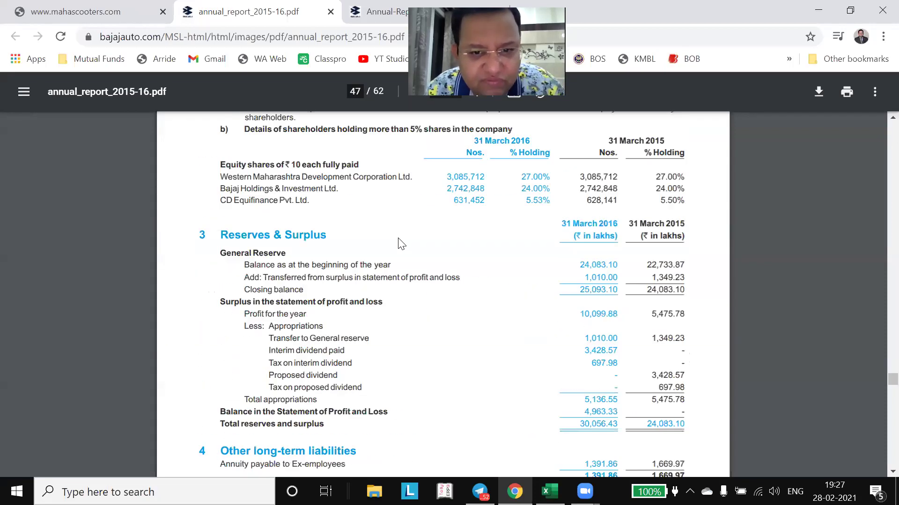
scroll(400, 244, up, 5)
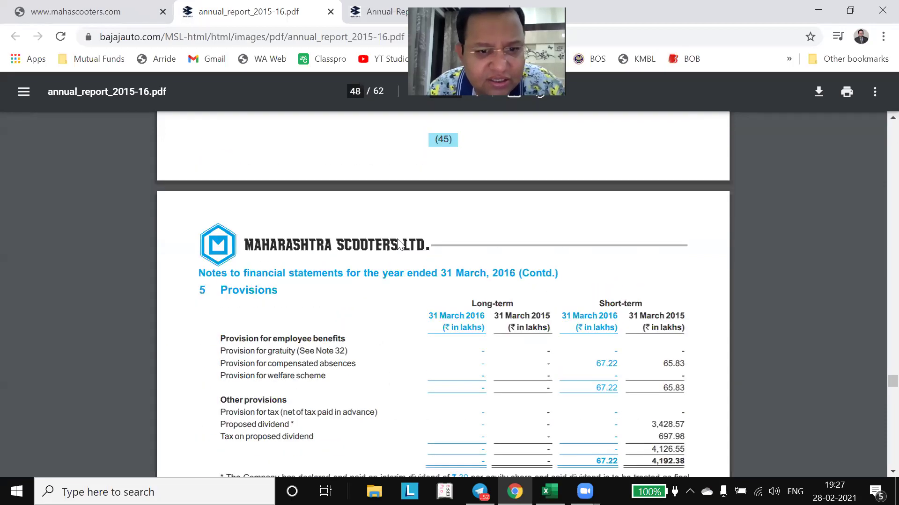
scroll(399, 244, down, 10)
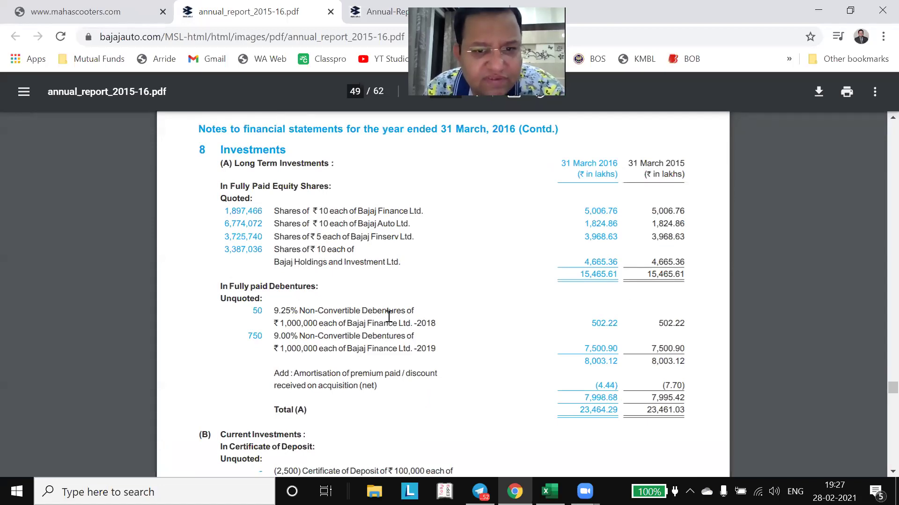
double_click(481, 130)
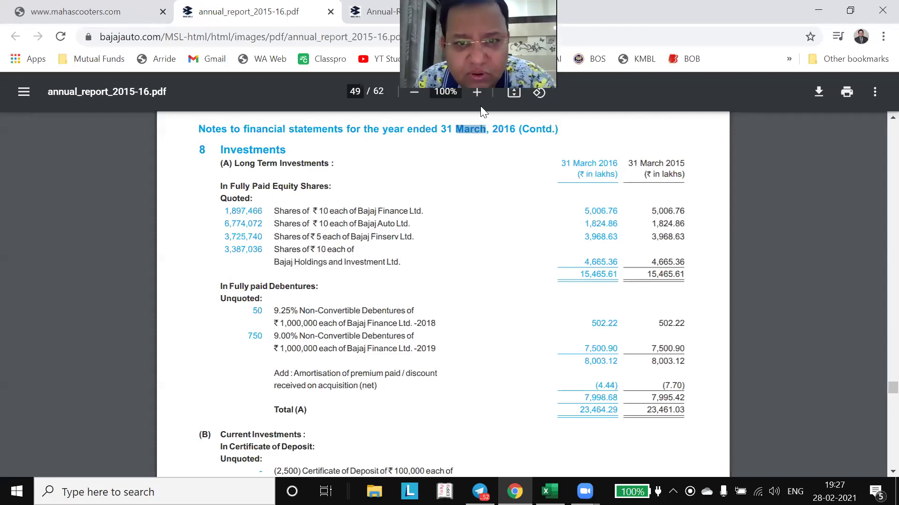
- Enlarge the report to 150% and examine the number of Bajaj Finance shares under quoted long-term equity investments
click(477, 93)
click(477, 93)
click(477, 93)
click(477, 93)
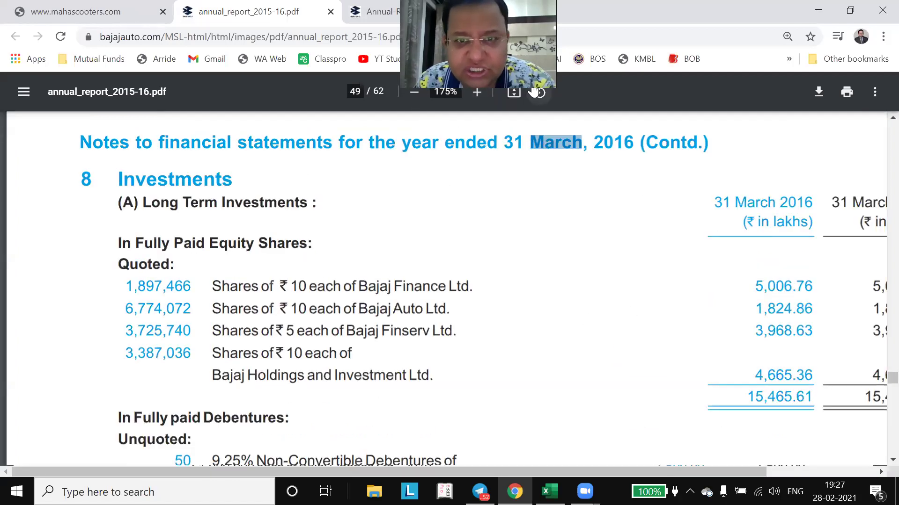
click(414, 92)
scroll(171, 222, down, 2)
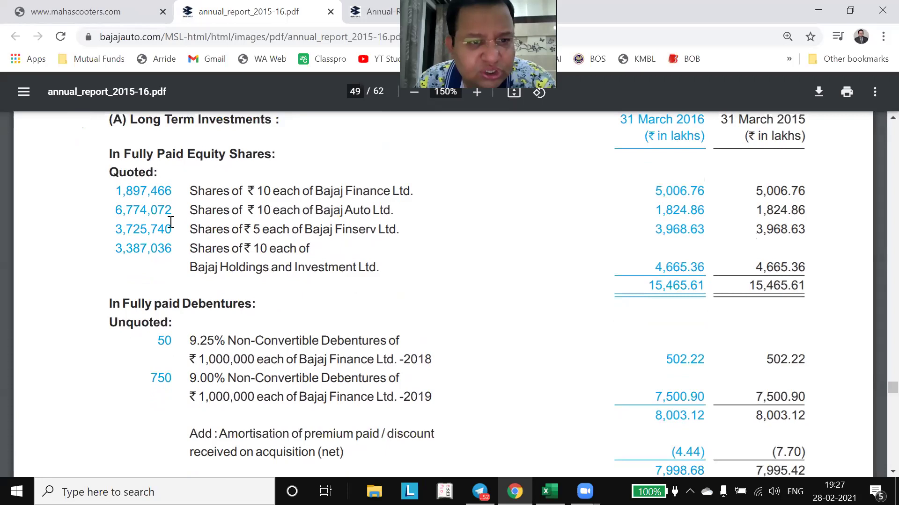
drag(117, 191, 166, 191)
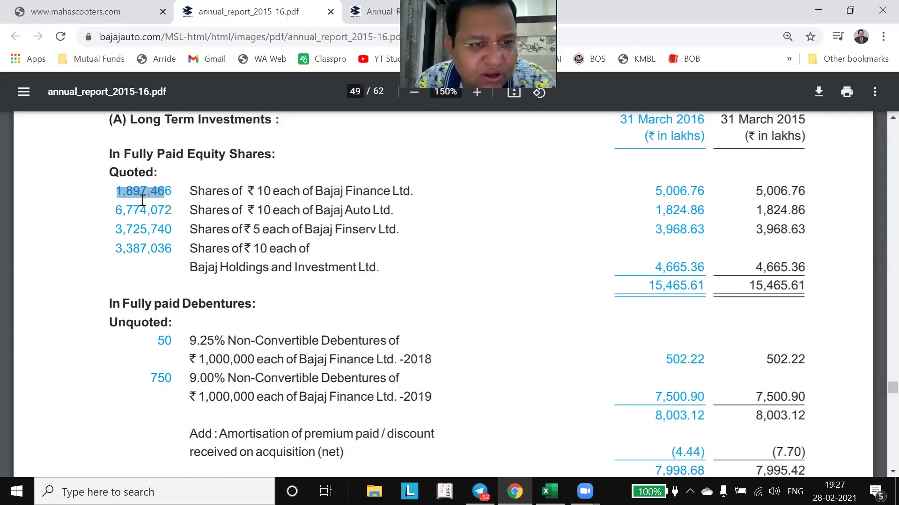
click(145, 193)
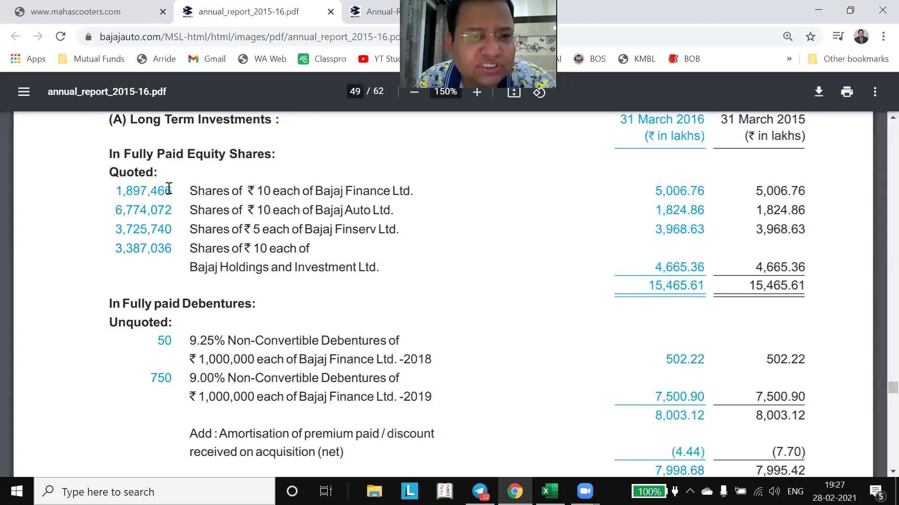
- Compare the Bajaj Finance share count and face value between the 2019-20 and 2015-16 annual reports
click(360, 10)
click(278, 193)
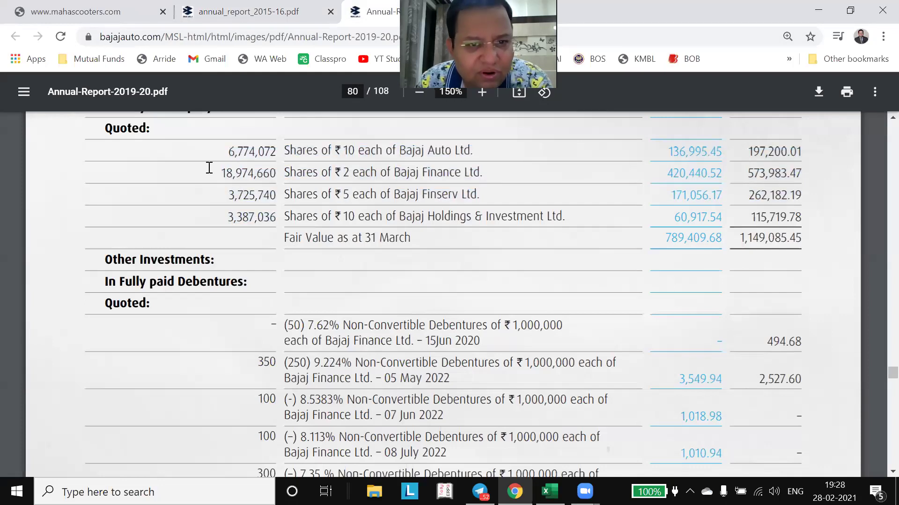
drag(209, 168, 268, 168)
click(243, 11)
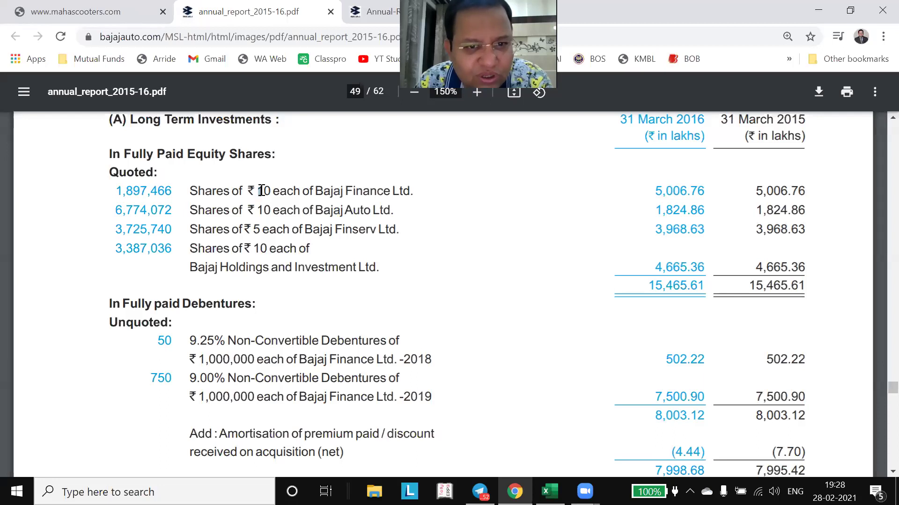
click(355, 14)
click(322, 176)
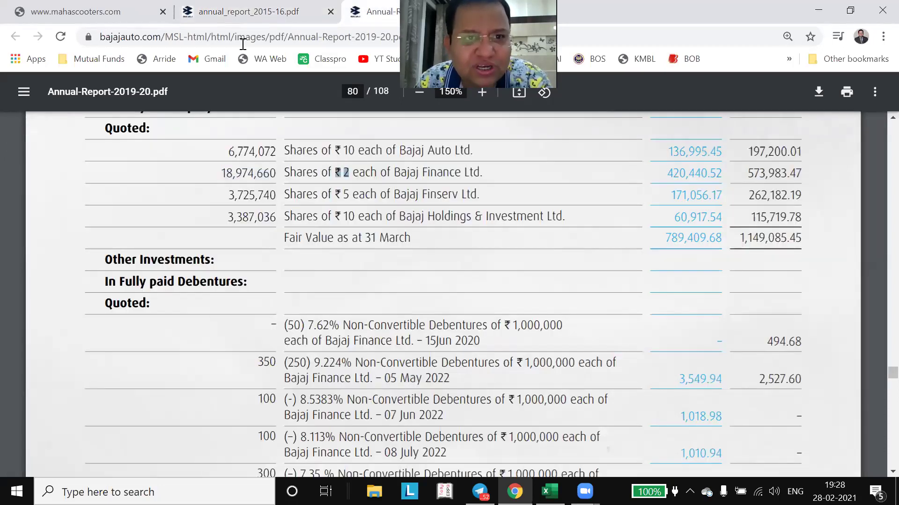
click(243, 11)
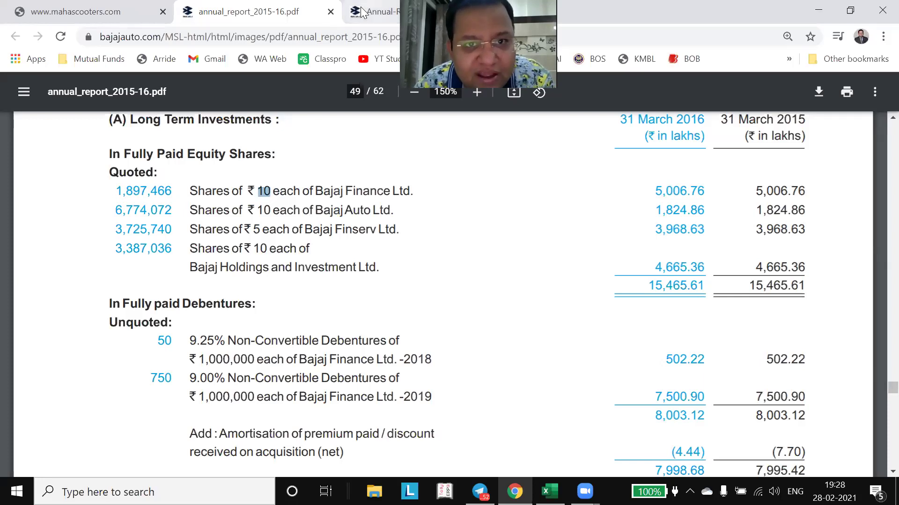
key(ctrl+Tab)
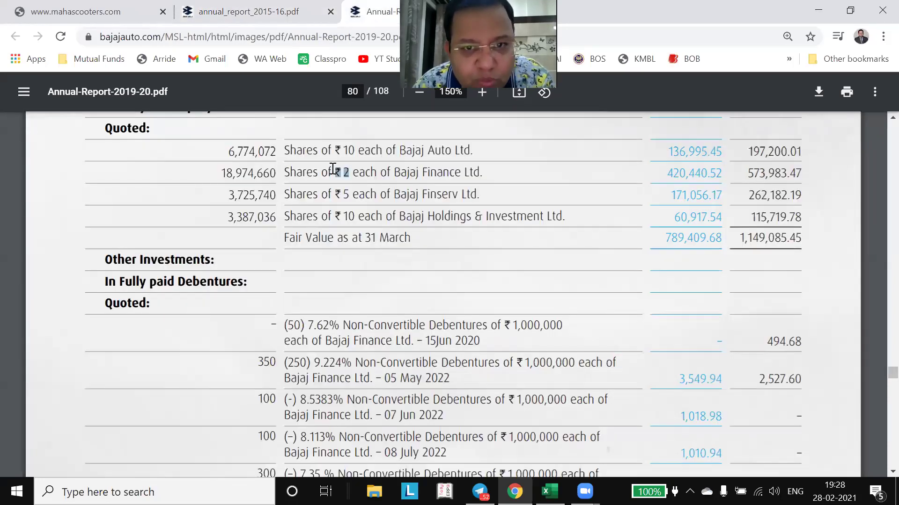
- Compare the number of Bajaj Auto shares in the 2015-16 report with the 2019-20 report
key(ctrl+shift+Tab)
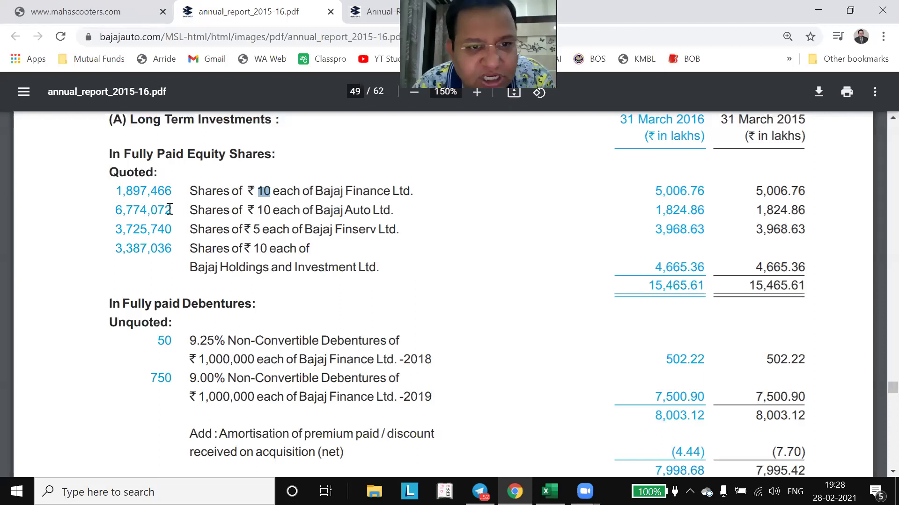
drag(146, 205, 171, 205)
click(359, 20)
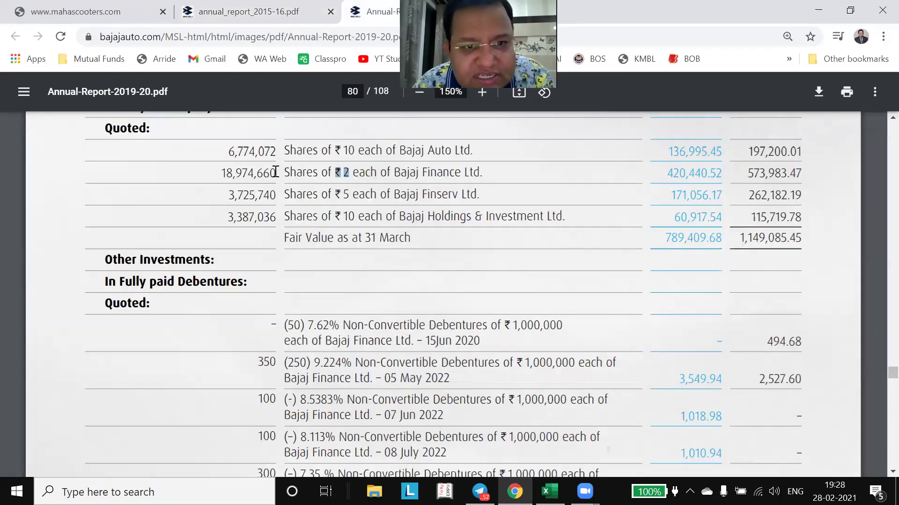
drag(223, 155, 271, 150)
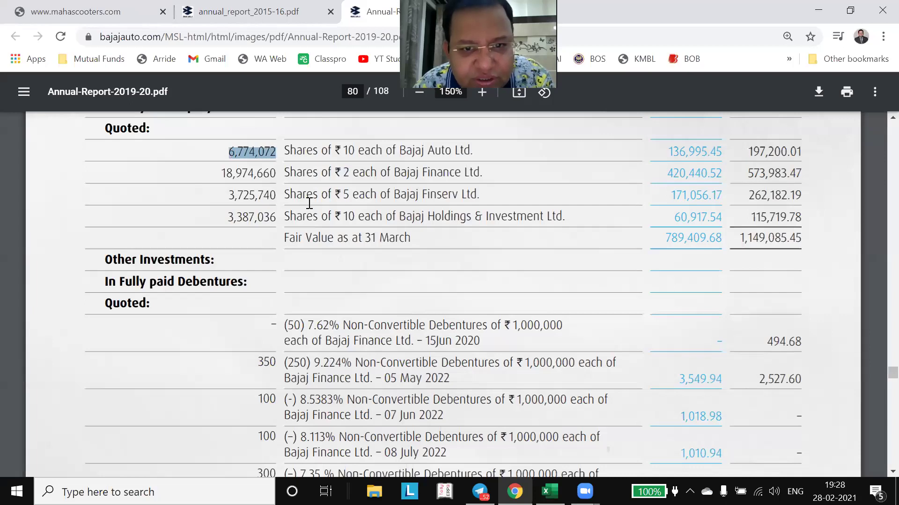
- Compare the Bajaj Finserv and Bajaj Holdings share counts between the 2015-16 and 2019-20 annual reports
click(265, 8)
click(219, 226)
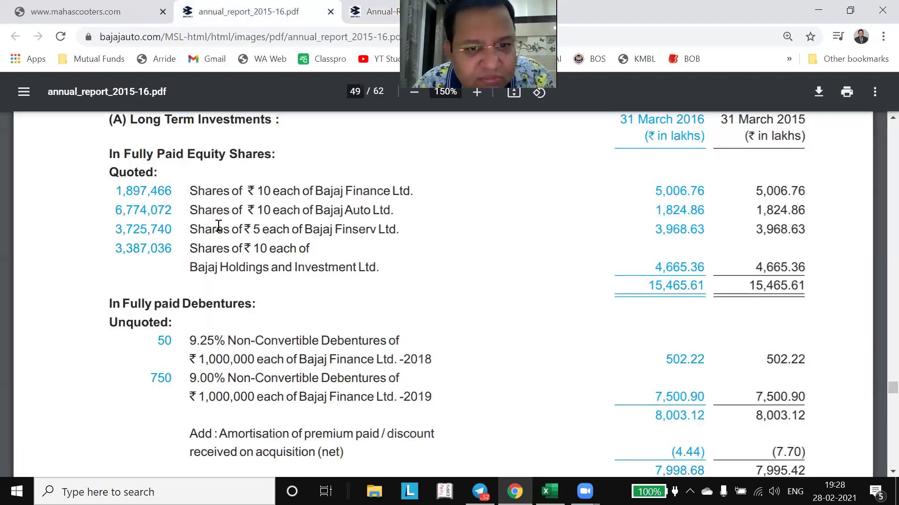
drag(121, 229, 169, 219)
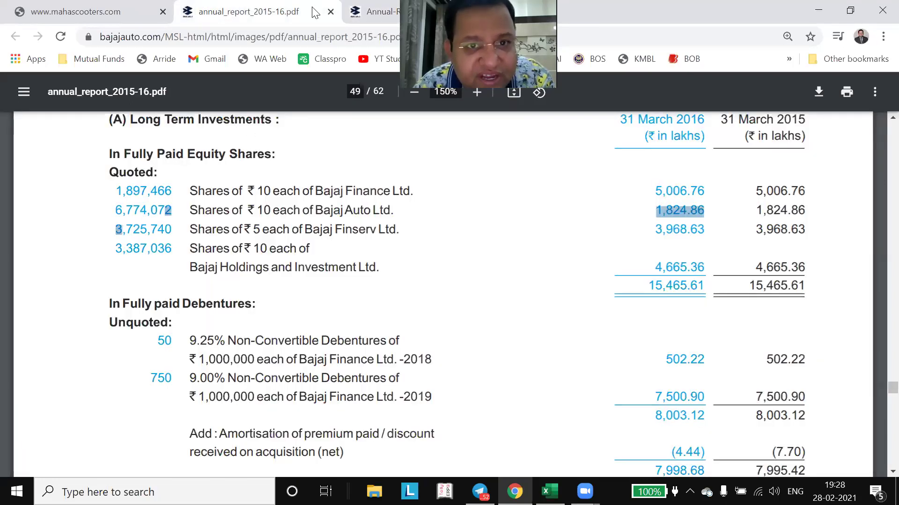
click(358, 10)
drag(230, 195, 272, 194)
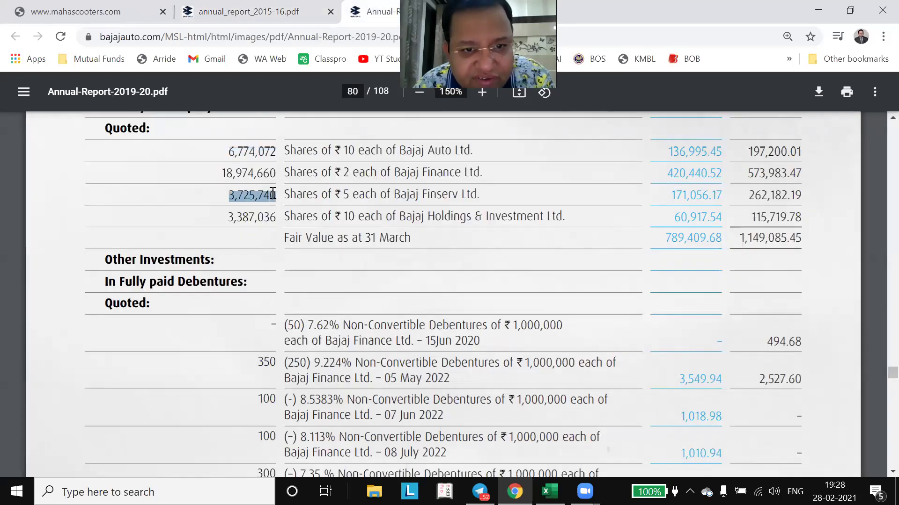
click(216, 220)
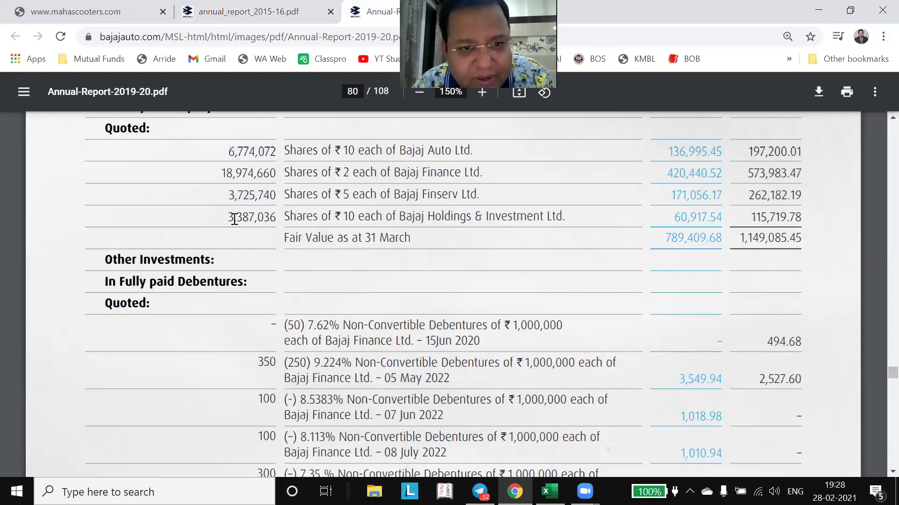
click(252, 11)
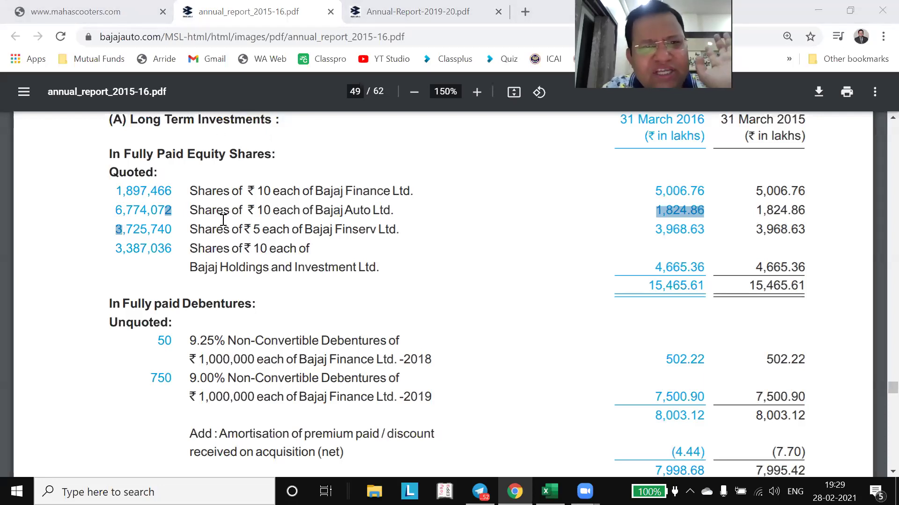
click(396, 12)
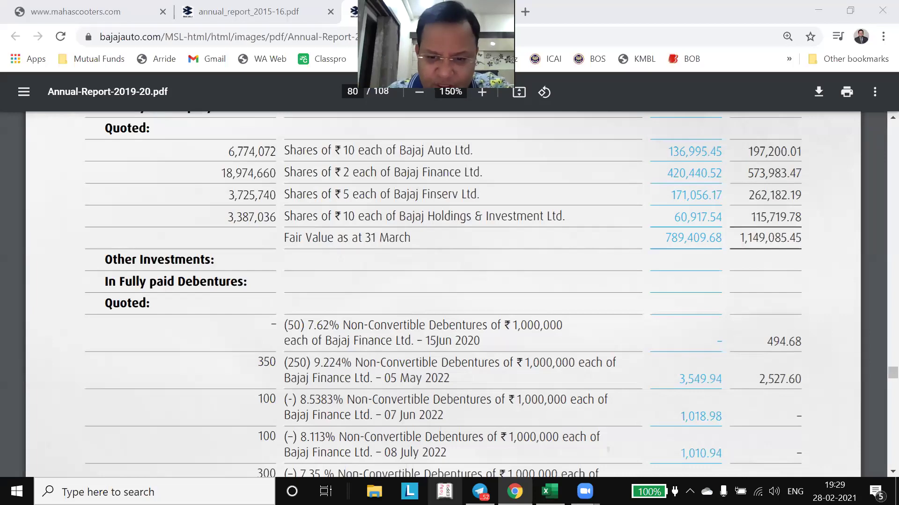
- Switch to the Maharashtra Scooters workbook in Excel and enlarge the sheet view to 130%
click(549, 492)
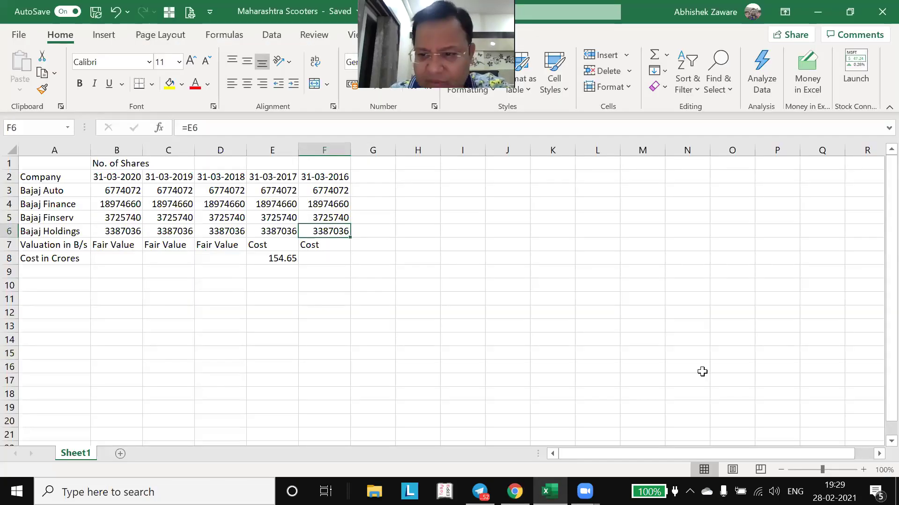
click(863, 470)
click(863, 469)
click(863, 470)
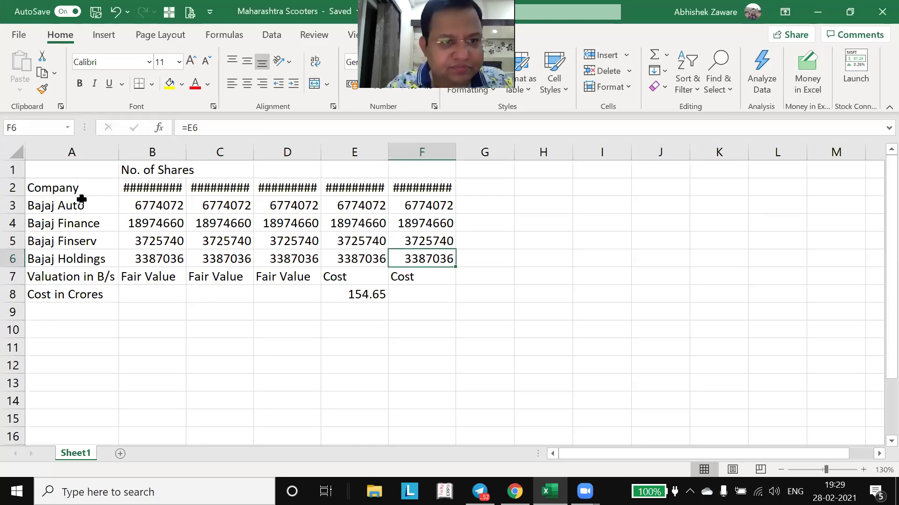
- Autofit the width of all columns on the sheet so the dates in row 2 fit
click(14, 153)
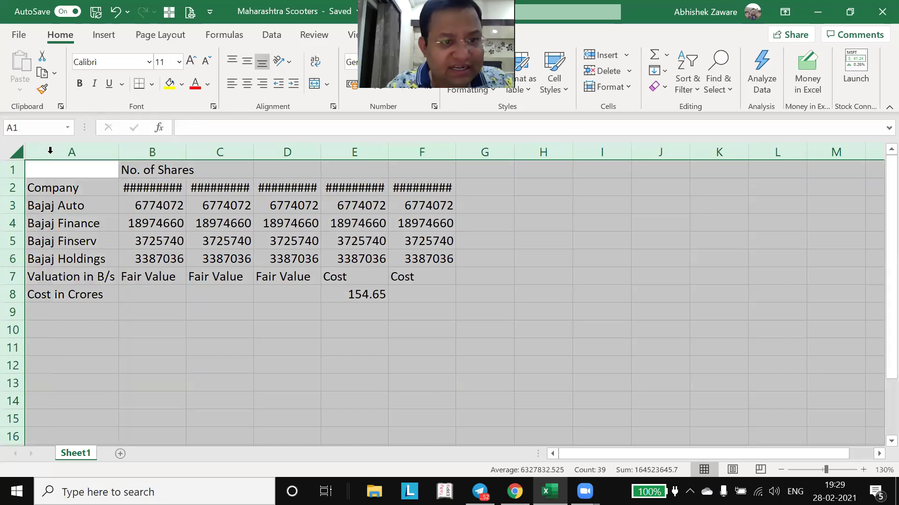
double_click(123, 155)
click(164, 184)
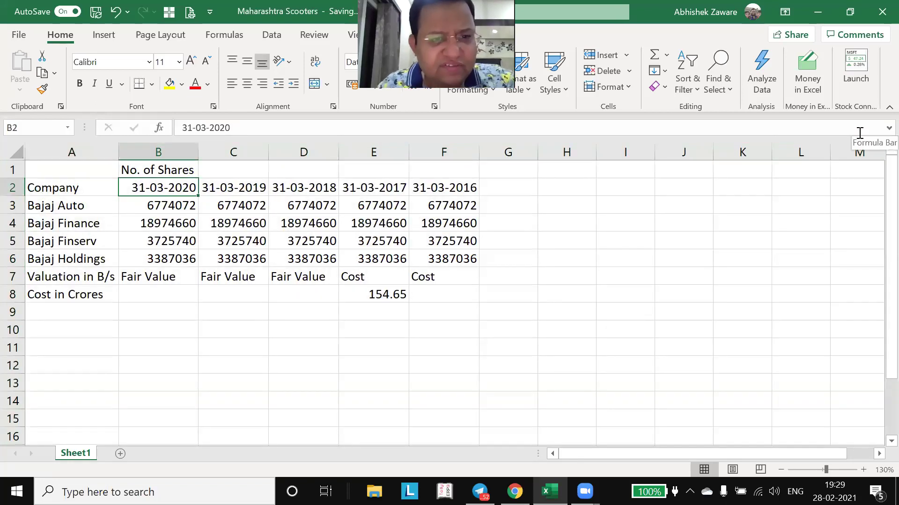
- Review the year-end dates in row 2 and the four companies' share counts for 31-03-2016
key(Left)
key(Right)
key(Right)
key(Right)
key(Right)
key(Right)
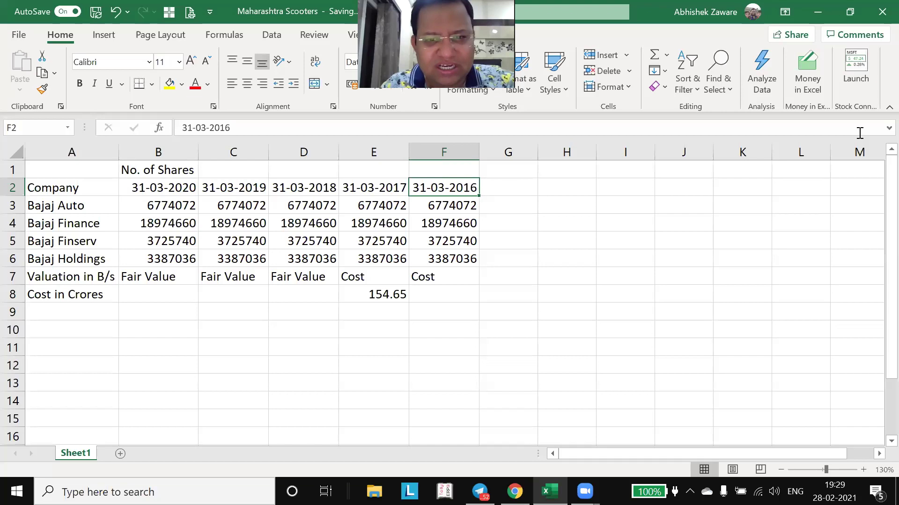
key(shift+Down)
key(shift+Down)
key(shift+Down)
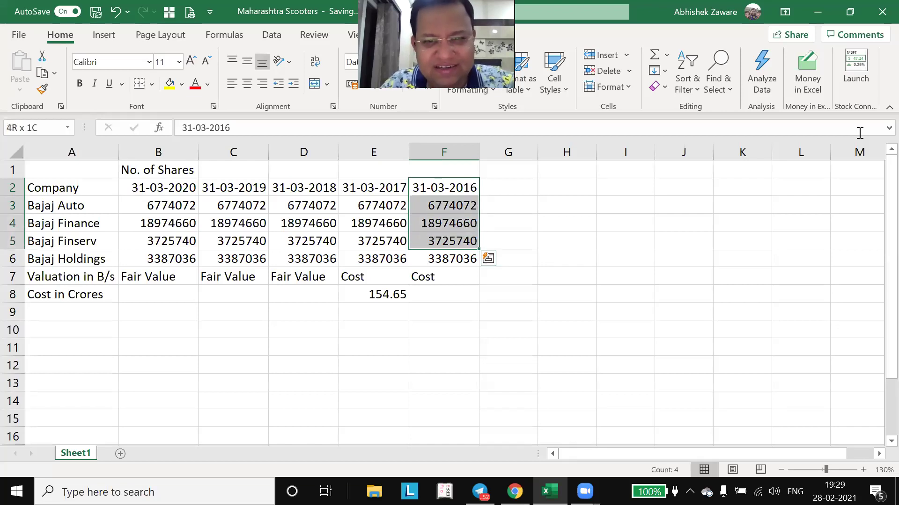
key(shift+Down)
- Compare the Bajaj Finance share counts in row 4 for 31-03-2017 and 31-03-2016
key(Left)
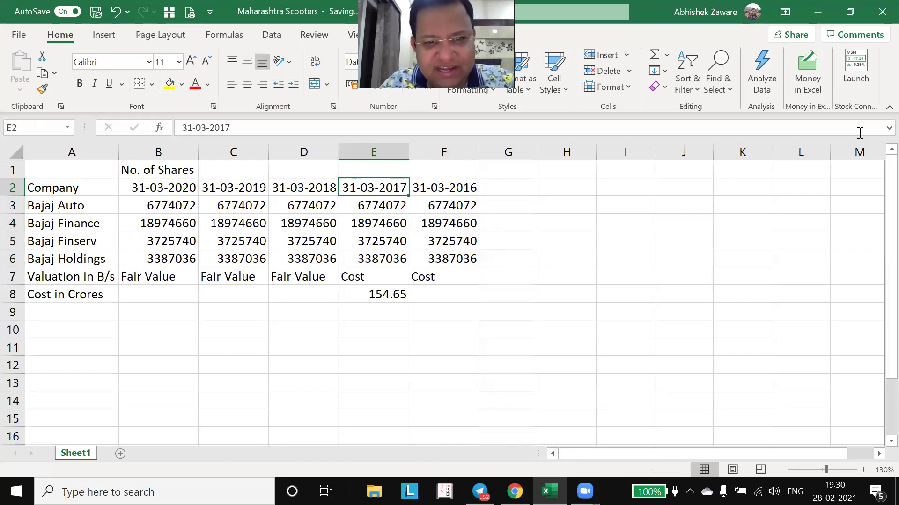
key(Down)
key(Right)
key(Down)
key(Left)
key(Left)
key(Right)
key(Right)
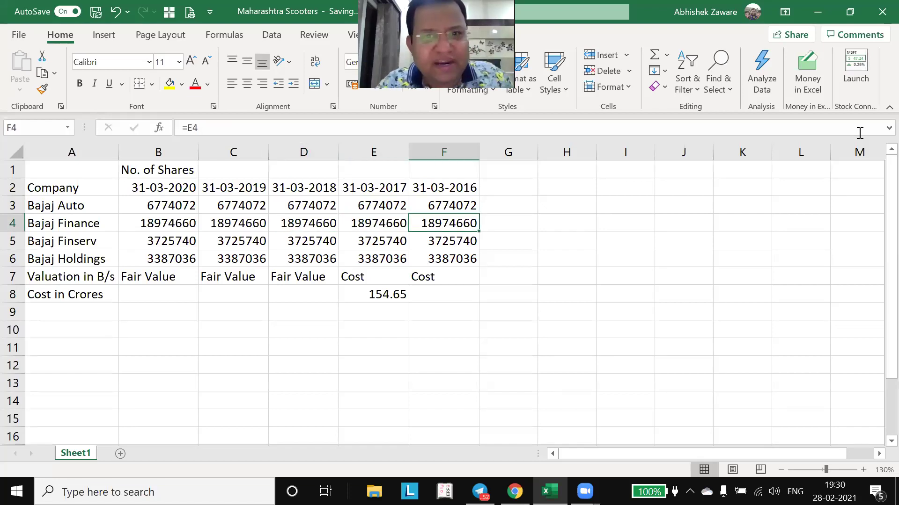
key(Left)
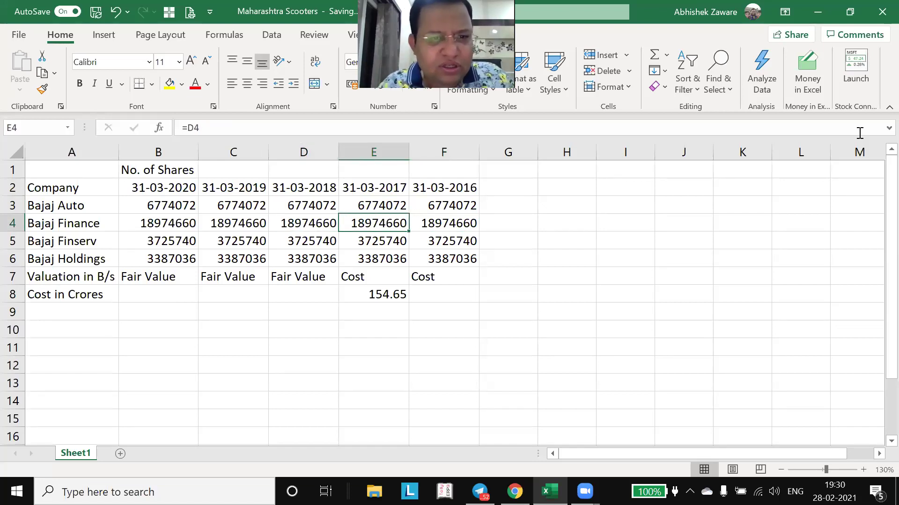
- Select the 31-03-2020 date and the four companies' share counts below it, B2 to B6, for review
key(Left)
key(Left)
key(Left)
key(Up)
key(Up)
key(shift+Down)
key(shift+Down)
key(shift+Down)
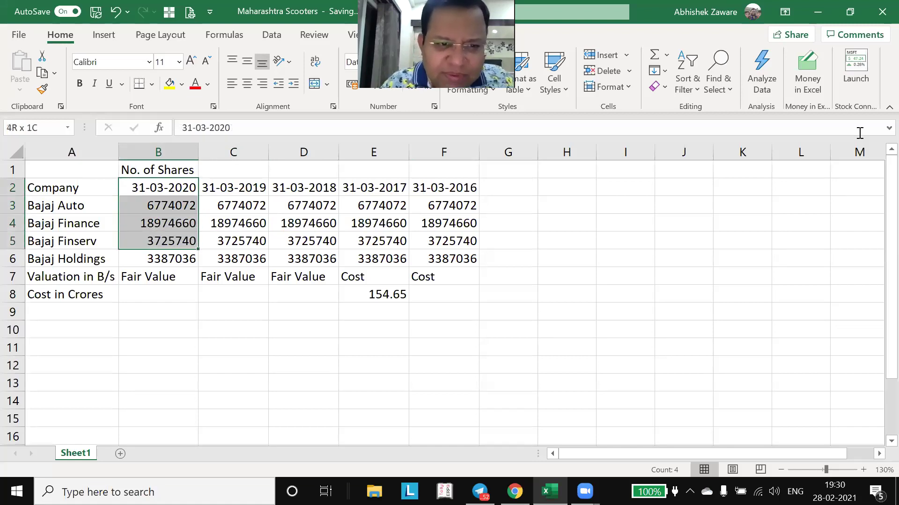
key(shift+Down)
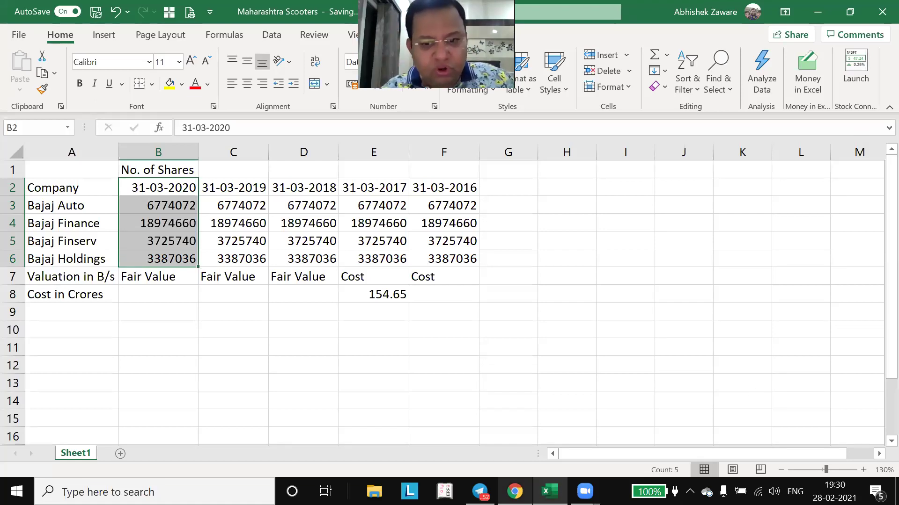
click(282, 200)
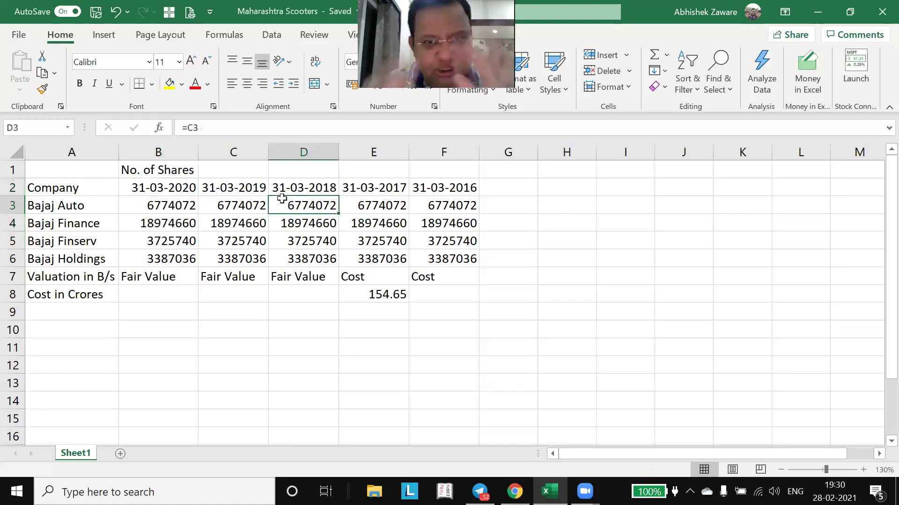
key(Left)
key(Left)
key(Up)
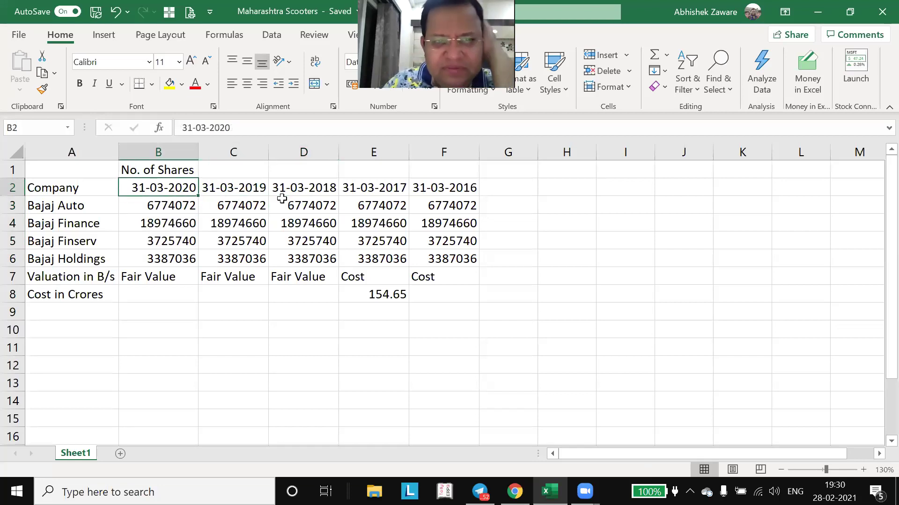
- Step through the year-end dates in row 2, from 31-03-2020 to 31-03-2016 and back
key(Right)
key(Right)
key(Right)
key(Right)
key(Left)
key(Left)
key(Left)
key(Left)
key(Left)
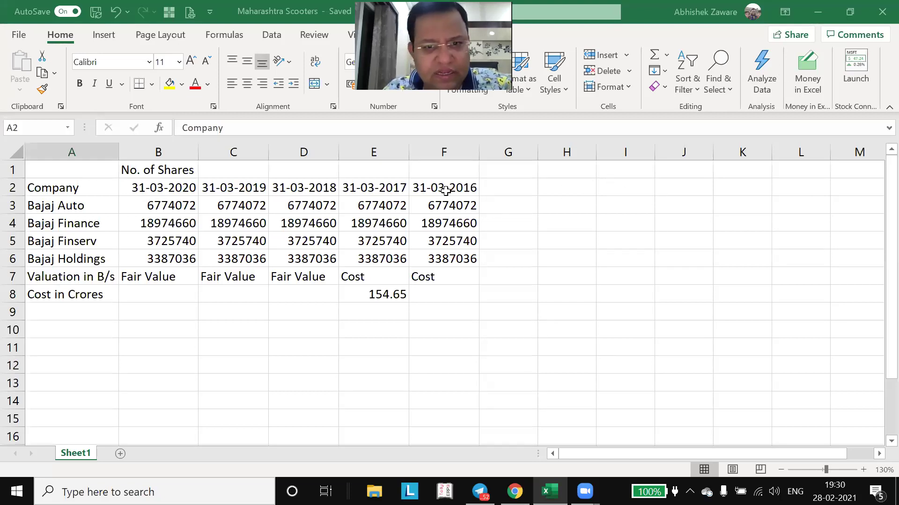
key(Right)
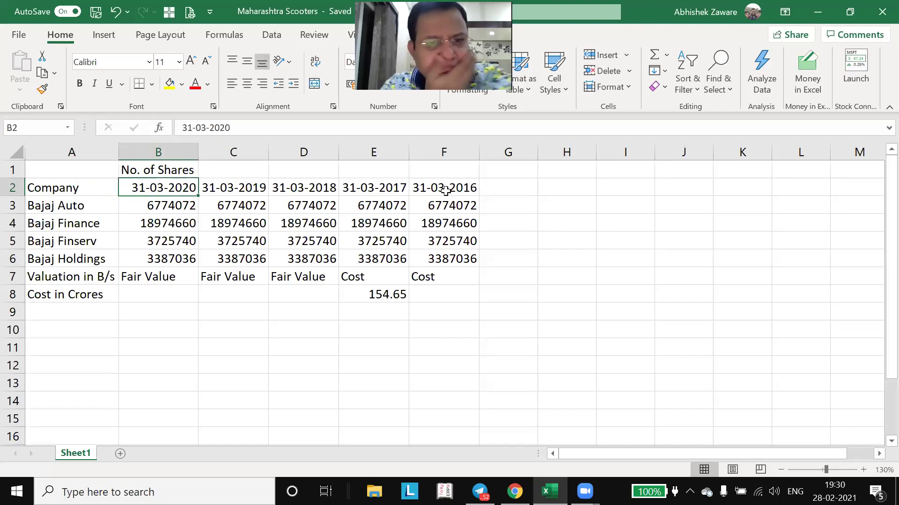
- Select the four companies' share counts for 31-03-2020, B3 to B6, for review
key(Down)
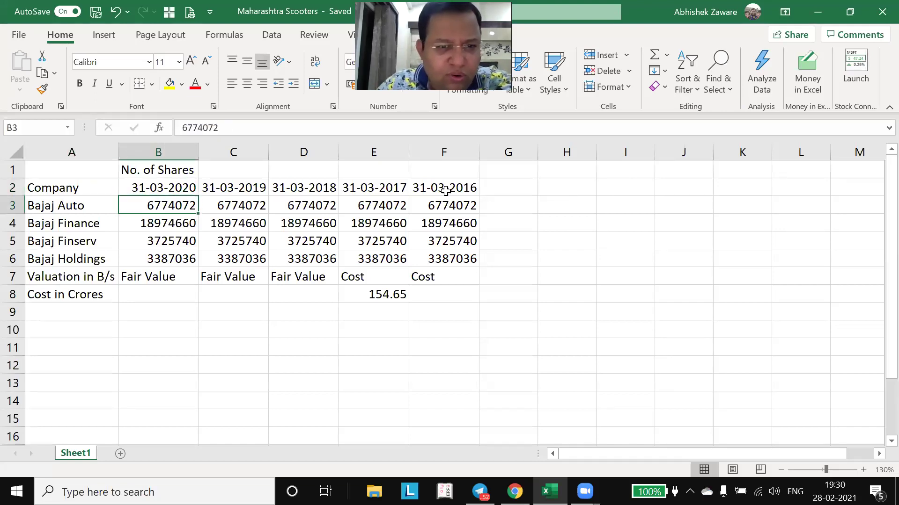
key(shift+Down)
key(shift+Down)
key(shift+Down)
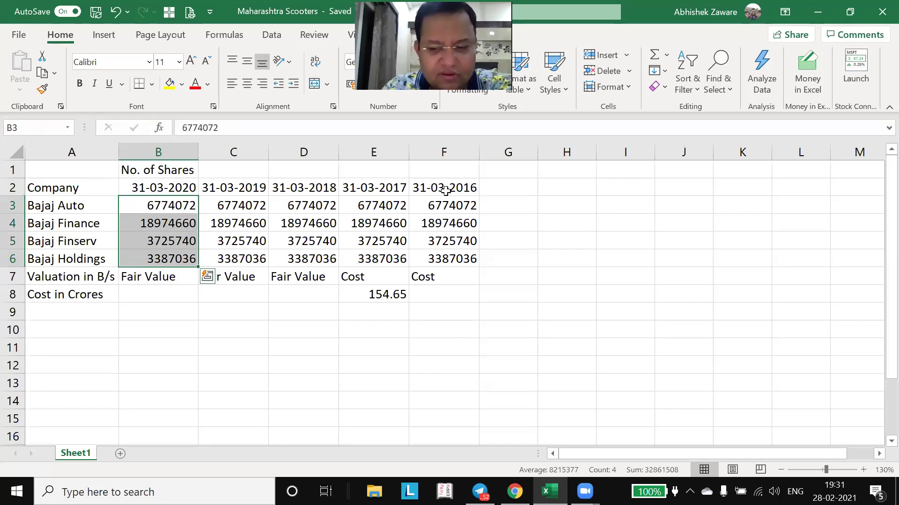
key(Up)
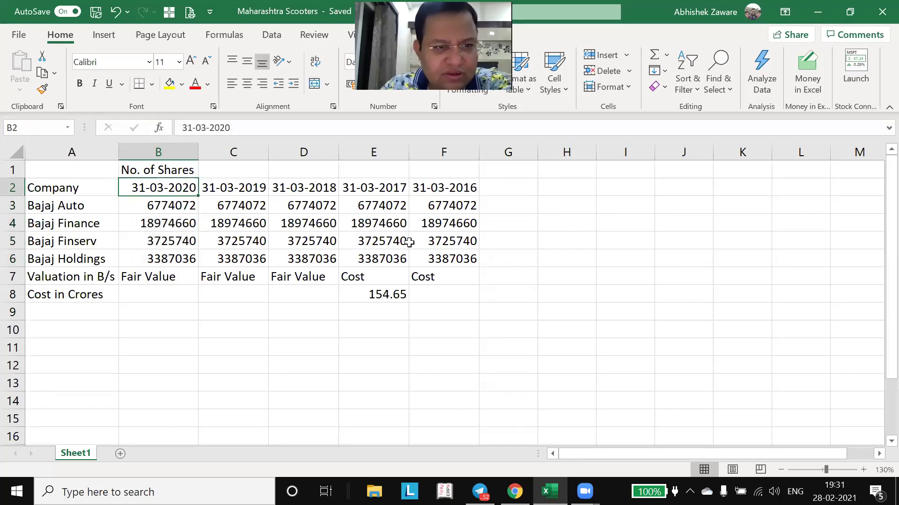
key(Left)
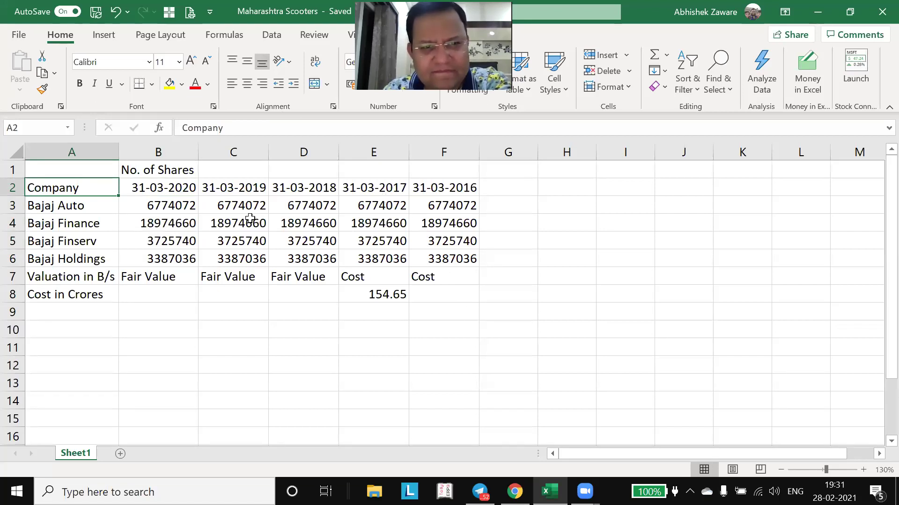
- Look over the 31-03-2020 column, from the Bajaj Finserv share count up to the No. of Shares heading
click(248, 201)
key(Left)
key(Left)
key(Right)
key(Down)
key(Down)
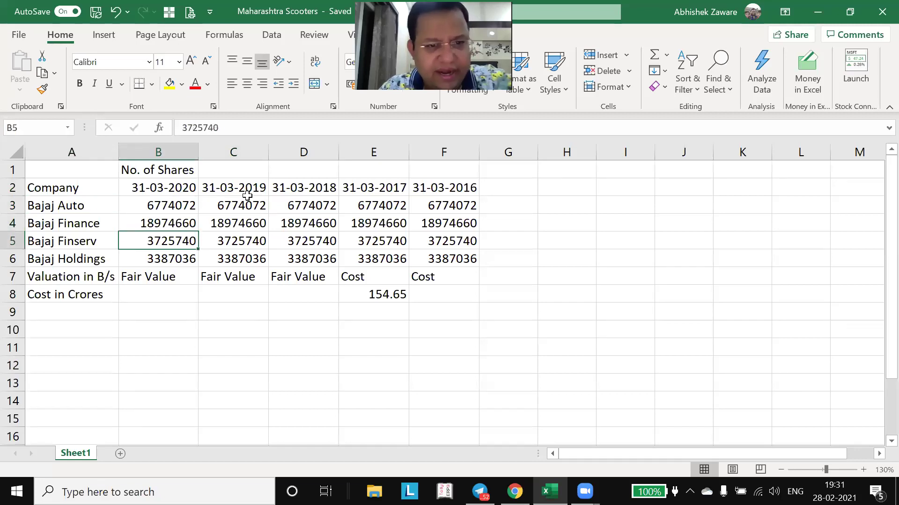
key(Up)
key(Up)
key(Up)
key(Up)
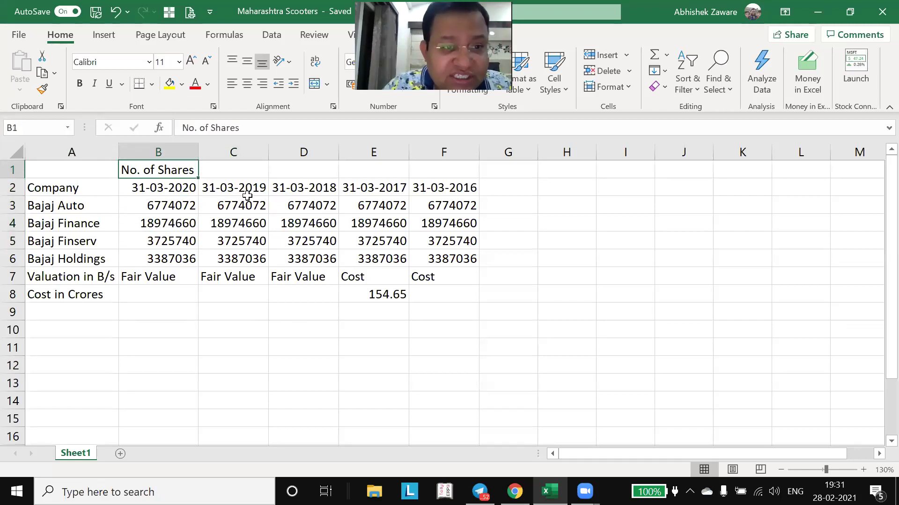
- Select the four company names in A3 to A6 for review
key(Down)
key(Left)
key(Down)
key(shift+Down)
key(shift+Down)
key(shift+Down)
key(shift+Down)
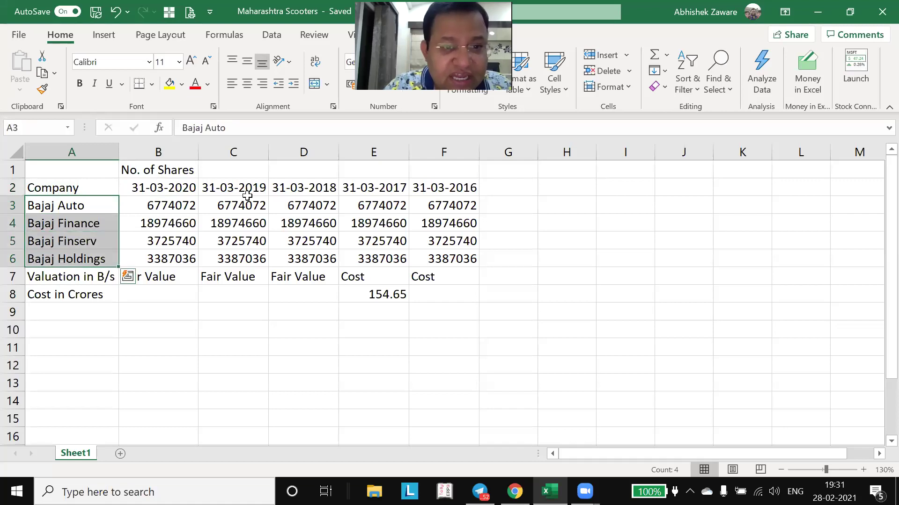
key(Right)
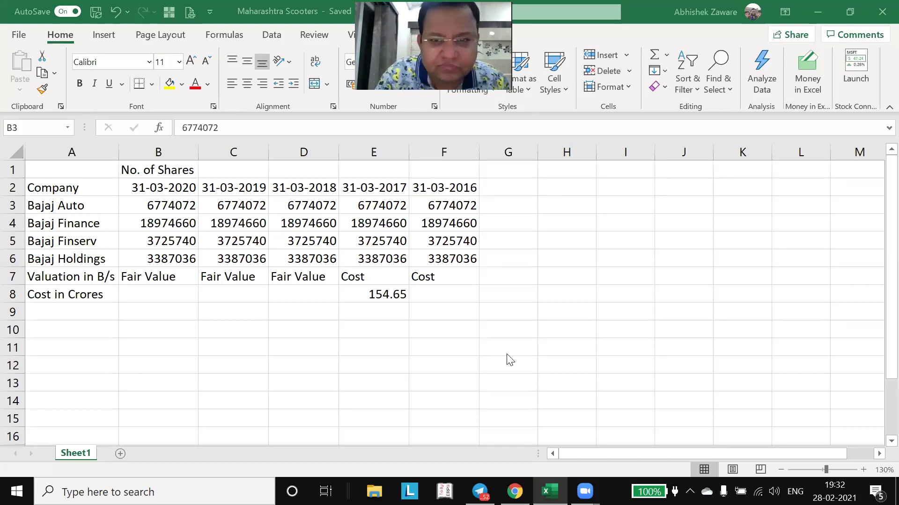
click(519, 188)
text(P)
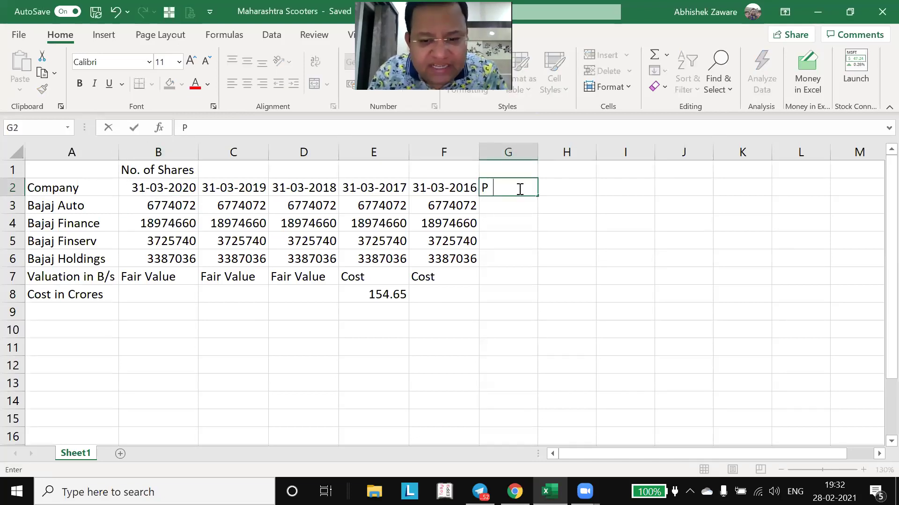
text(rice per)
key(BackSpace)
key(BackSpace)
key(BackSpace)
key(BackSpace)
key(BackSpace)
key(BackSpace)
key(BackSpace)
key(BackSpace)
key(BackSpace)
key(Left)
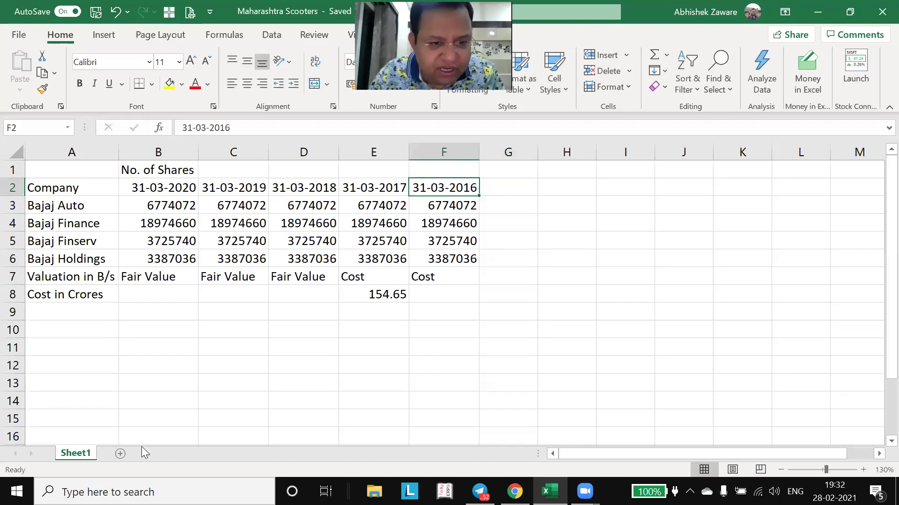
- Add a new worksheet and copy the company names with their 31-03-2020 share counts, A2 to B6, from Sheet1
click(120, 454)
click(81, 452)
drag(60, 185, 155, 257)
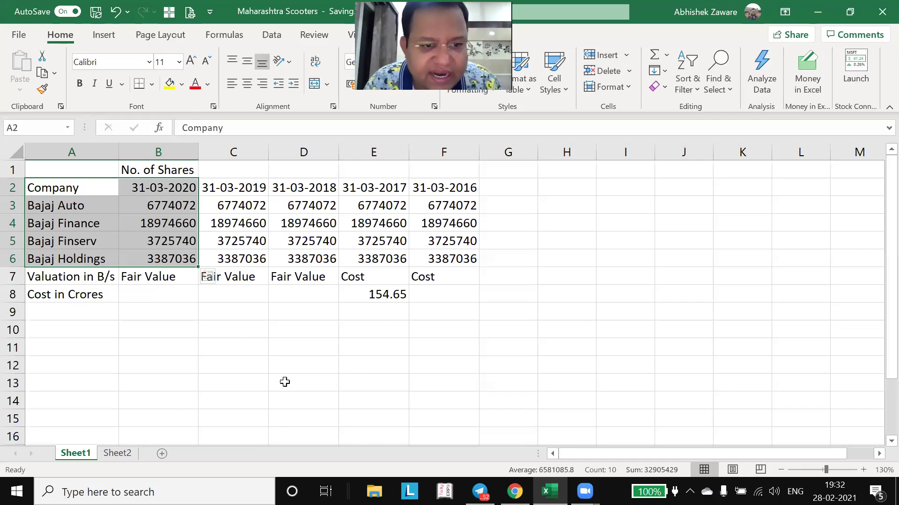
click(61, 190)
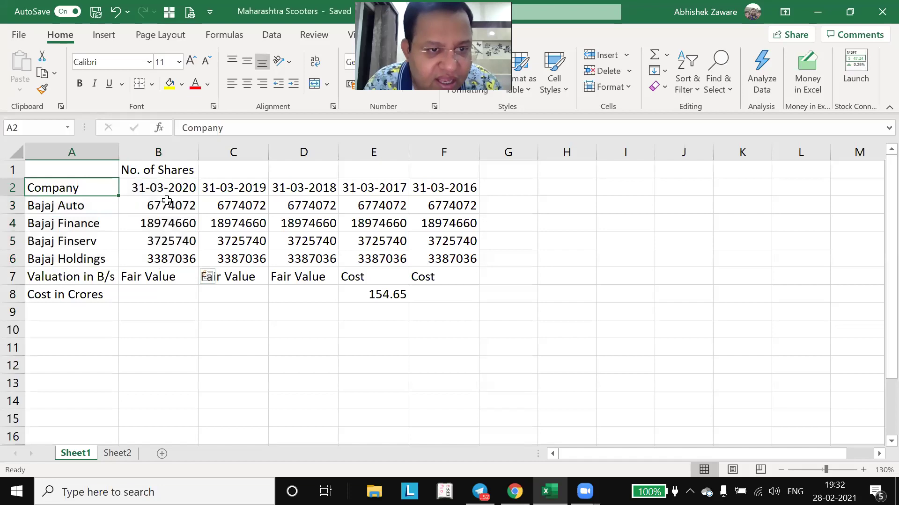
drag(165, 190, 154, 260)
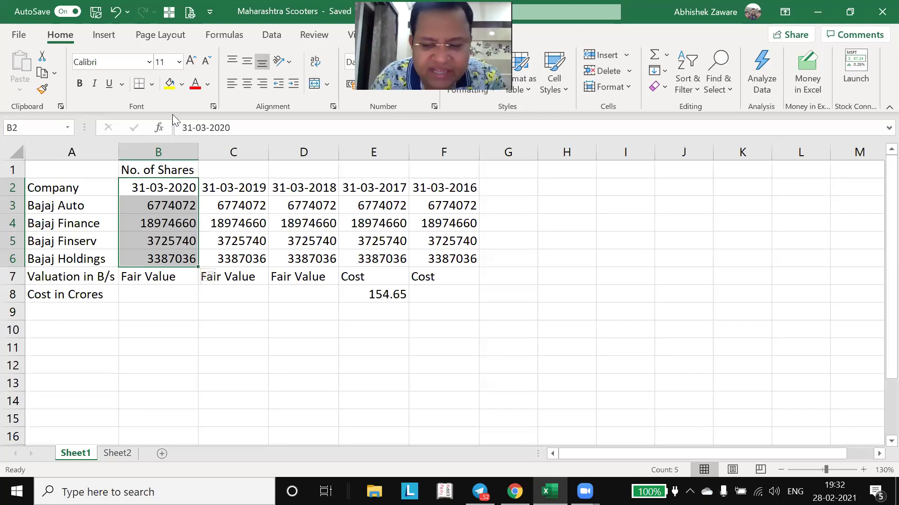
key(Left)
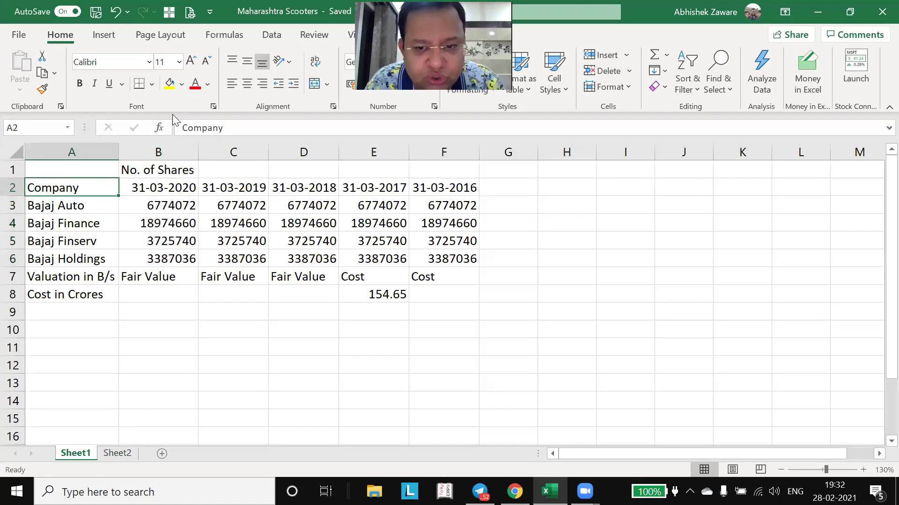
key(shift+Down)
key(shift+Down)
key(shift+Down)
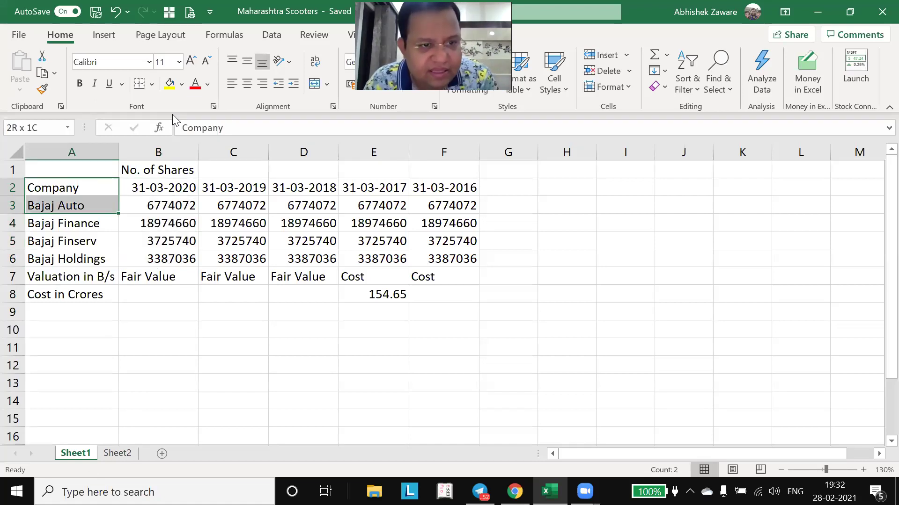
key(shift+Down)
key(shift+Right)
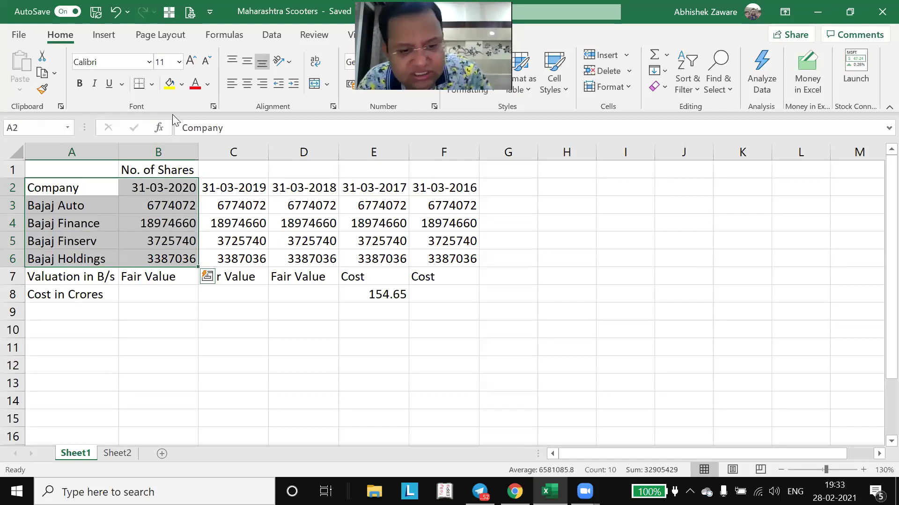
key(ctrl+c)
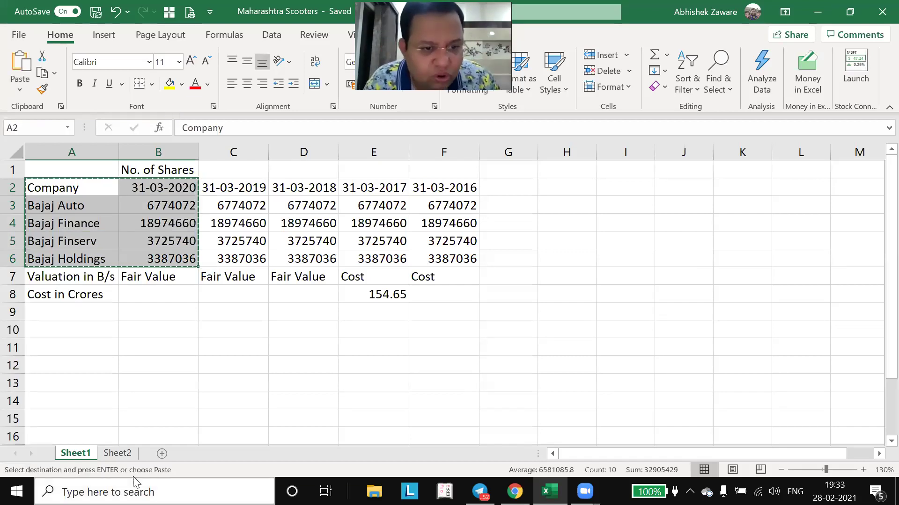
- Paste the copied range transposed into Sheet2 at A1, using Paste Special with All and no operation
click(118, 456)
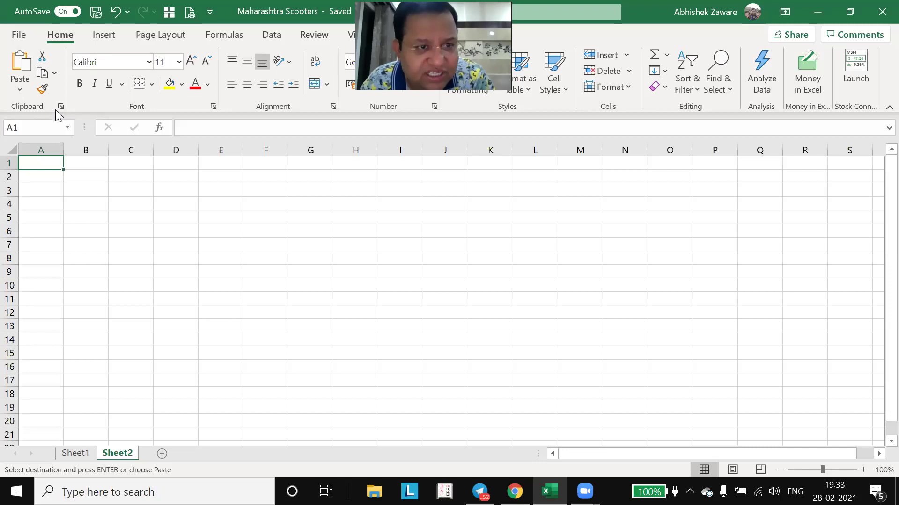
click(26, 93)
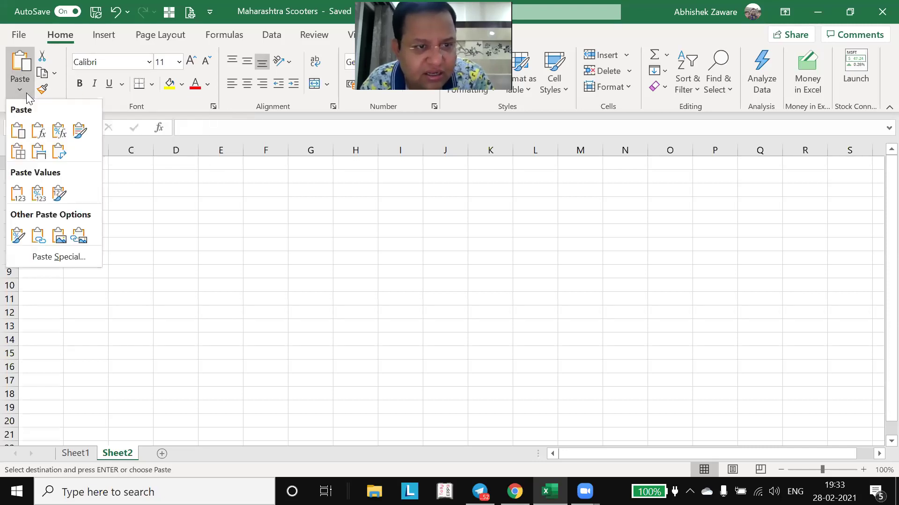
click(72, 262)
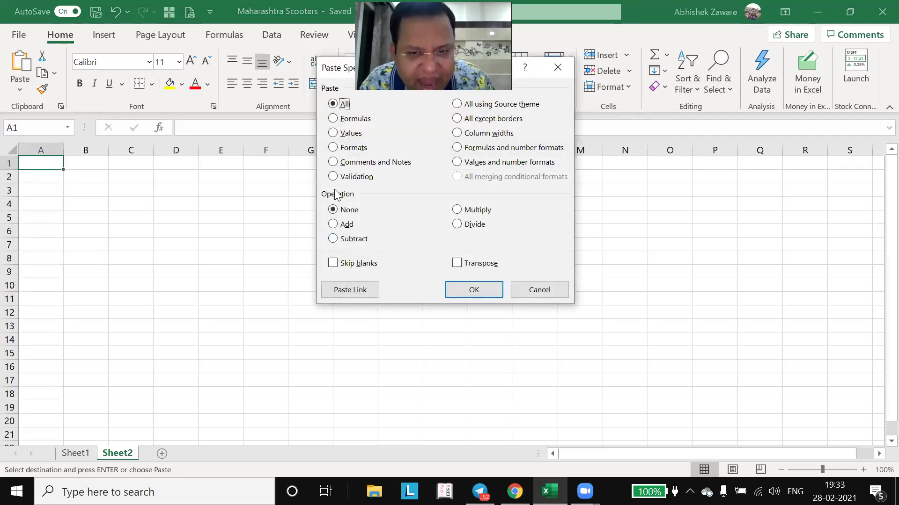
click(457, 263)
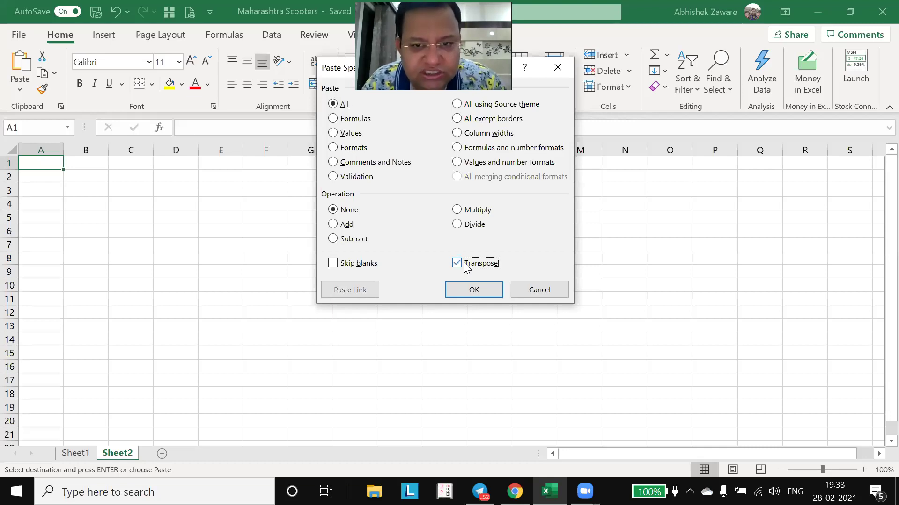
click(474, 290)
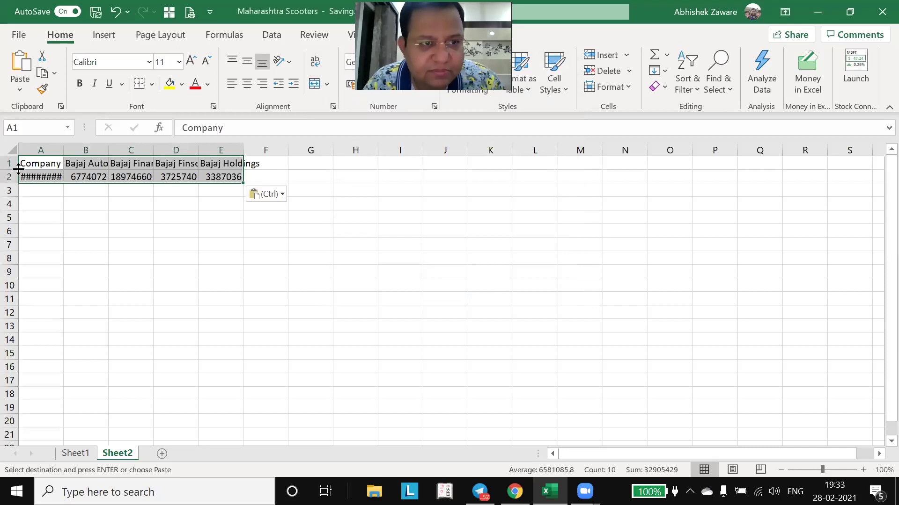
- Autofit Sheet2's column widths and enlarge the sheet to 130%, keeping the date in column A fully readable
click(11, 149)
double_click(63, 150)
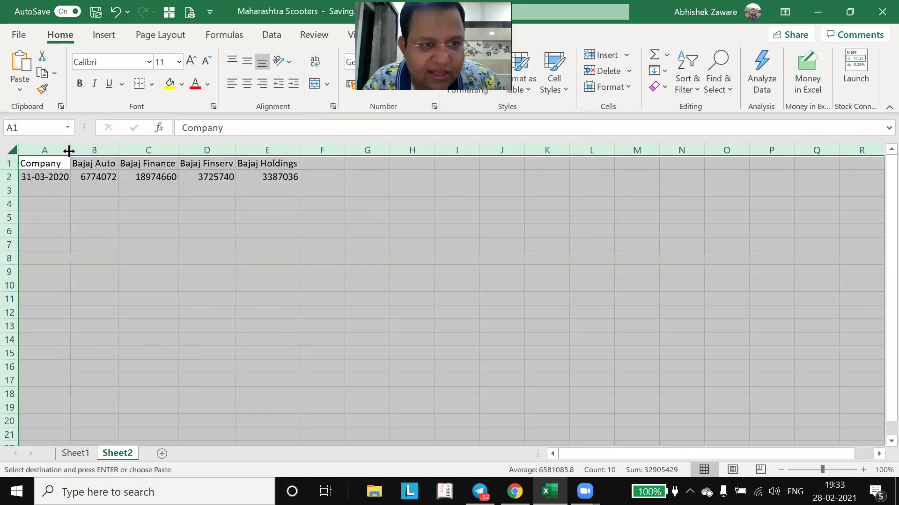
click(148, 186)
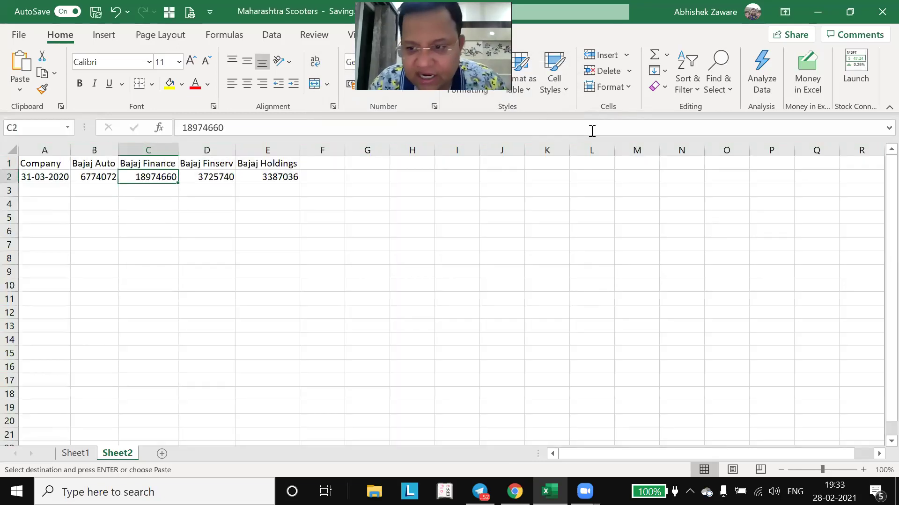
click(862, 470)
click(863, 470)
click(862, 469)
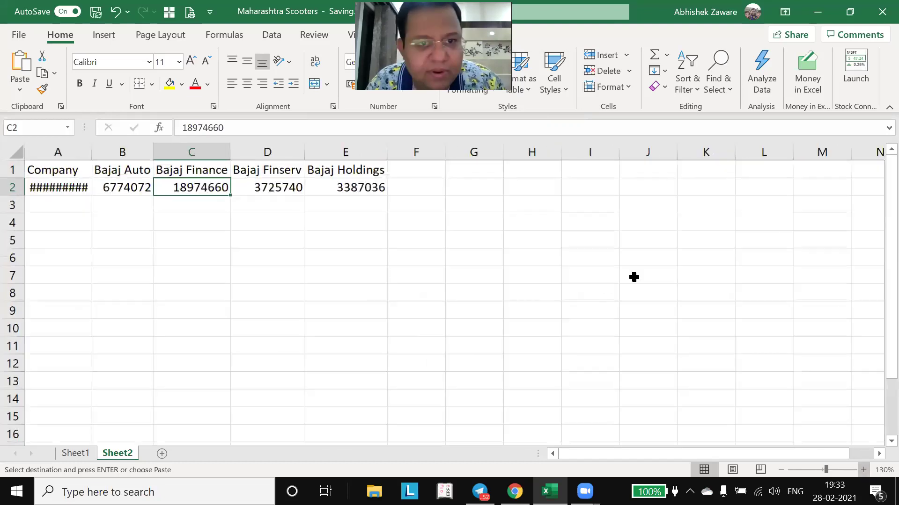
double_click(89, 149)
key(Left)
key(Left)
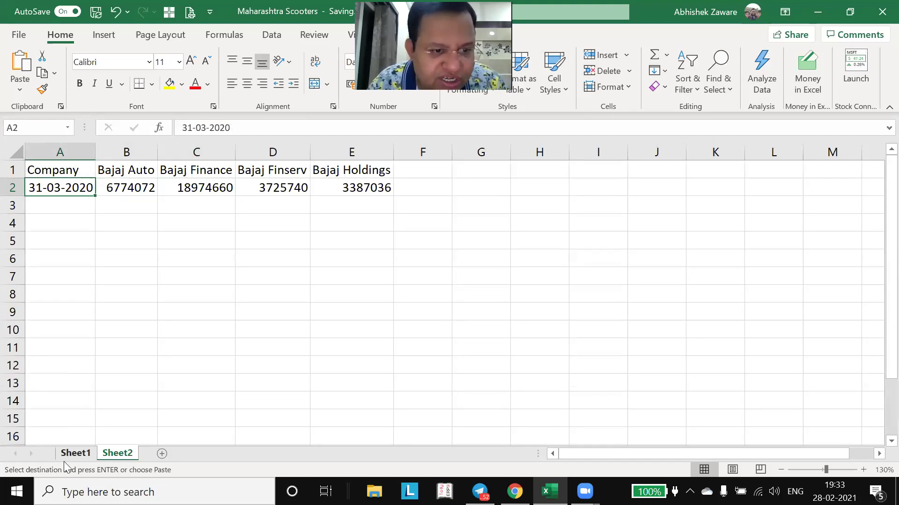
- Set Bajaj Auto's 31-03-2020 share count on Sheet1 to 25 and check the transposed Bajaj Auto value on Sheet2
click(76, 453)
click(166, 204)
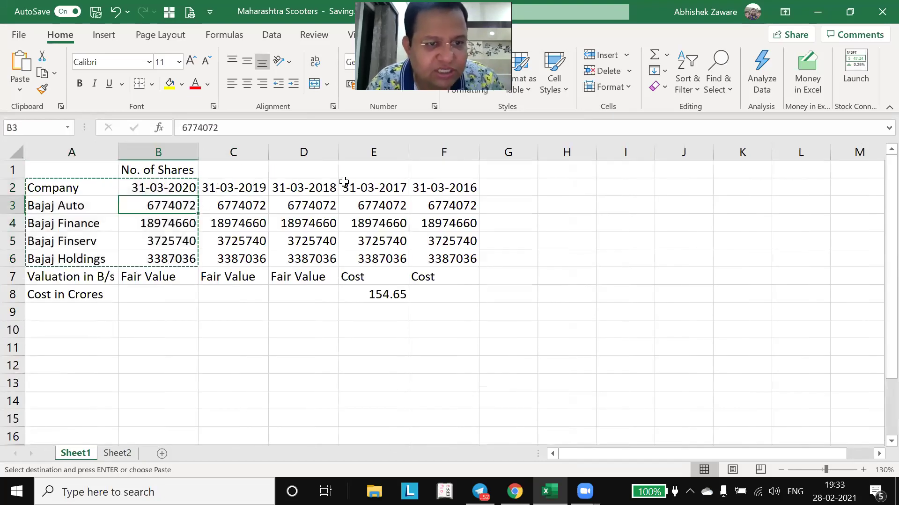
key(Escape)
text(25)
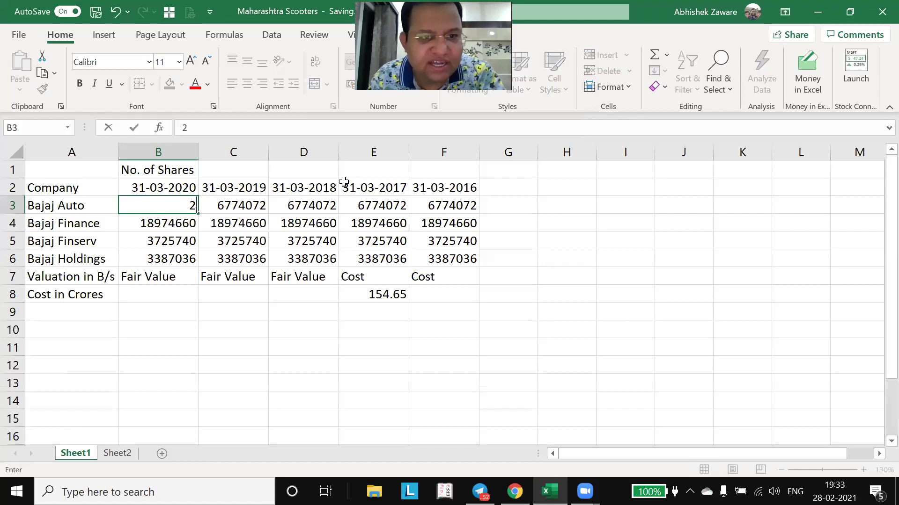
key(Return)
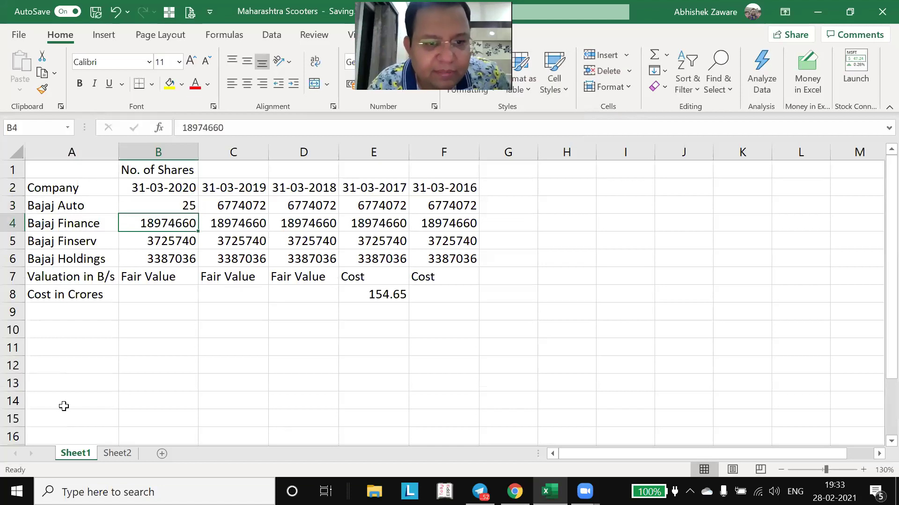
click(126, 453)
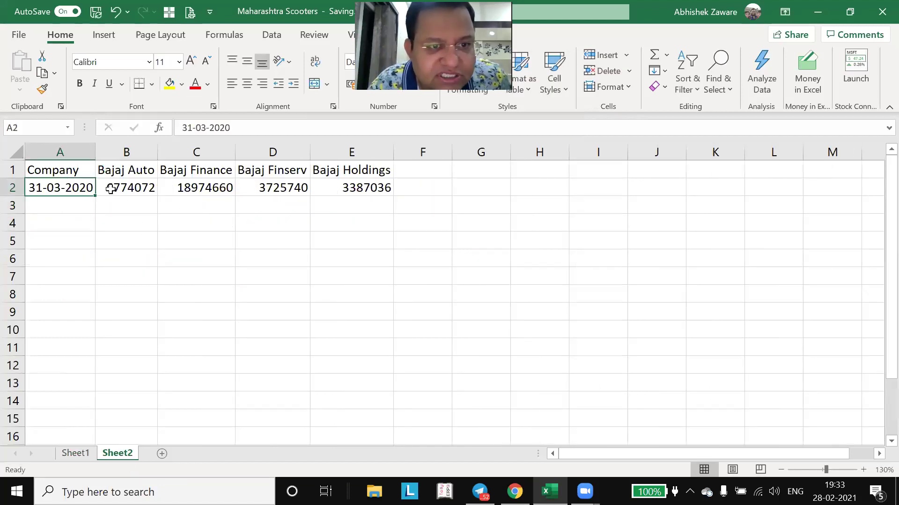
click(111, 189)
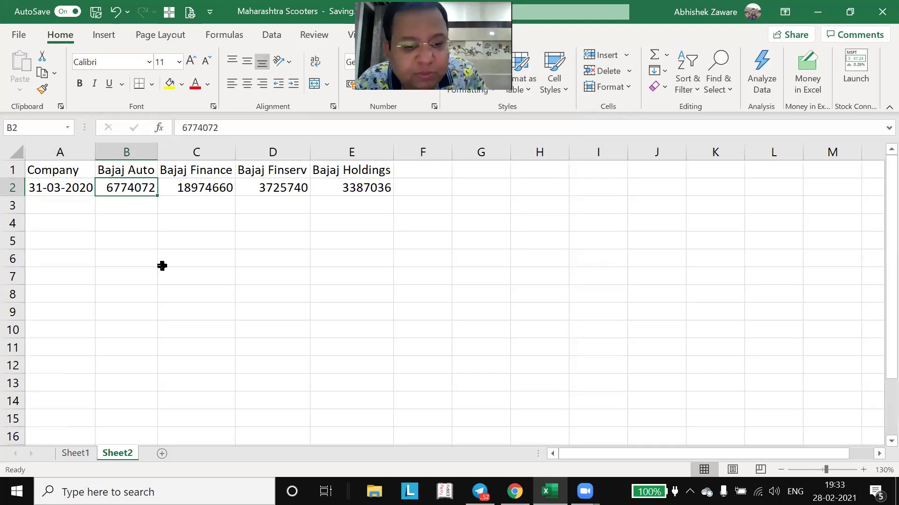
- Undo the change to Bajaj Auto's 31-03-2020 share count on Sheet1 and return to Sheet2
key(ctrl+Page_Up)
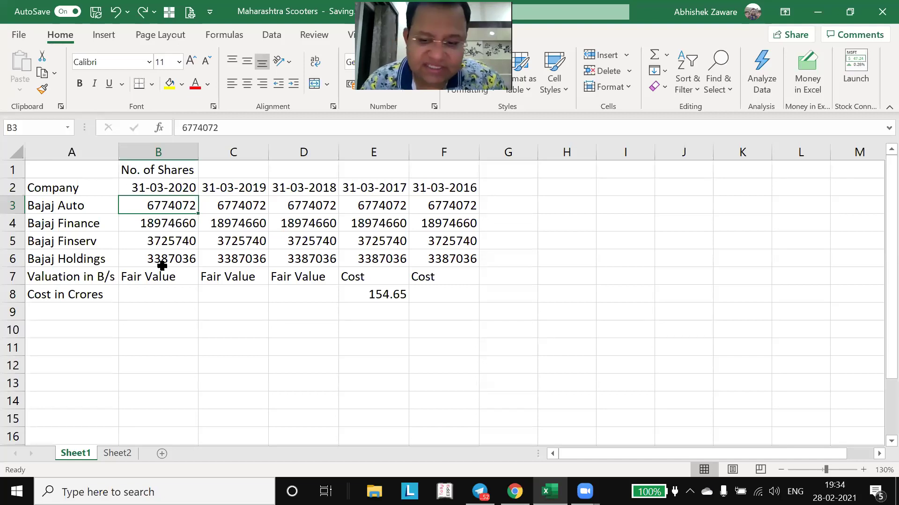
key(ctrl+Page_Down)
key(Left)
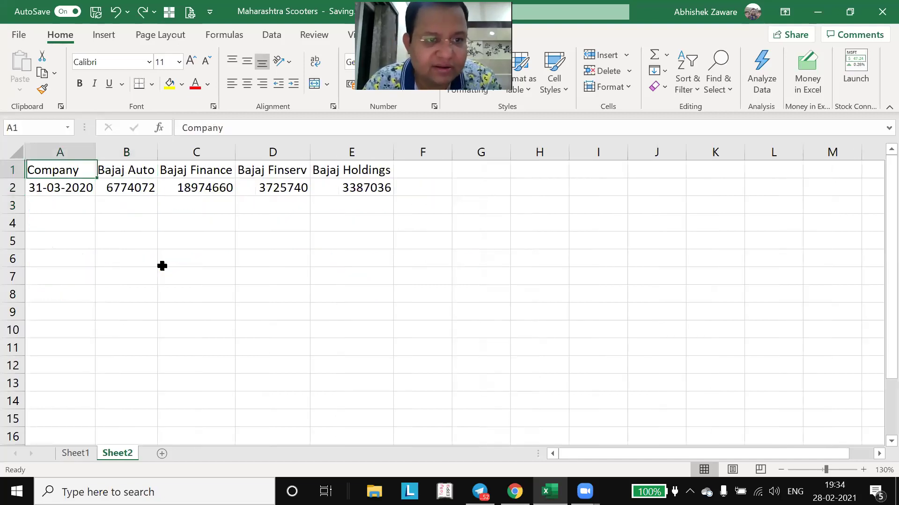
- Clear the transposed holdings from A1:E2 on Sheet2
key(shift+Right)
key(shift+Right)
key(shift+Right)
key(shift+Right)
key(shift+Right)
key(shift+Down)
key(Delete)
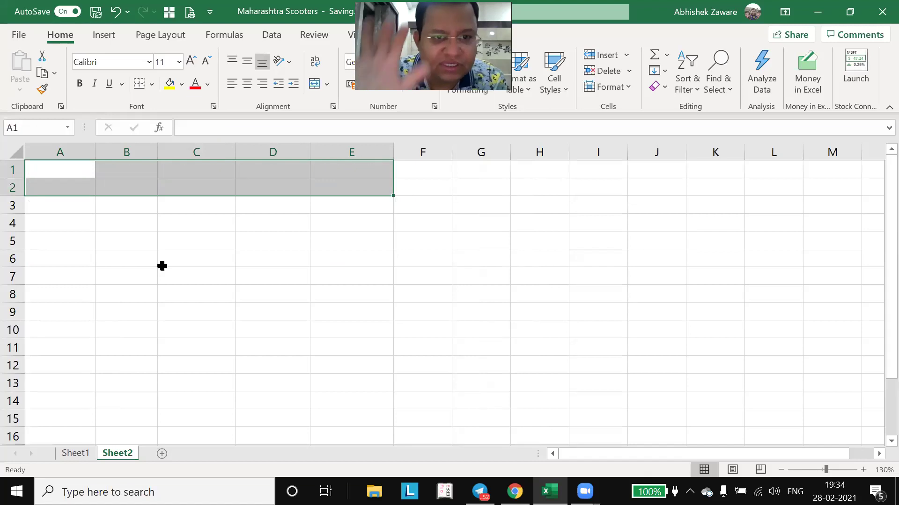
key(ctrl+Home)
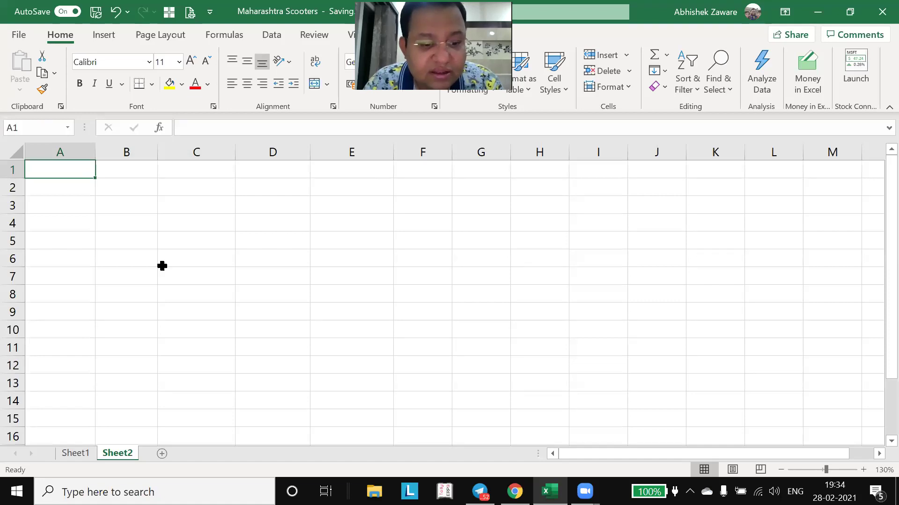
- Compare the source range A2:B6 on Sheet1 with Sheet2's blank first row to work out the size of the transposed range
key(shift+Right)
key(shift+Right)
key(shift+Right)
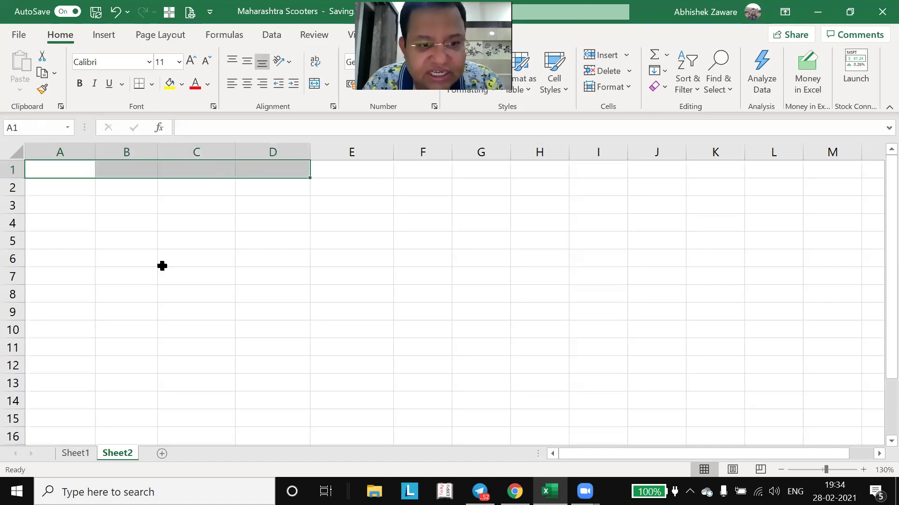
key(shift+Left)
key(shift+Left)
key(shift+Left)
key(ctrl+Page_Up)
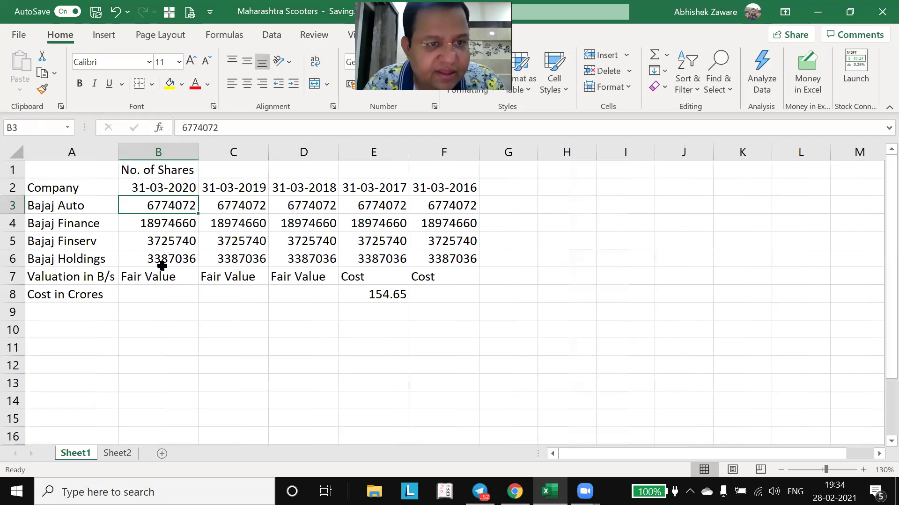
drag(83, 184, 181, 266)
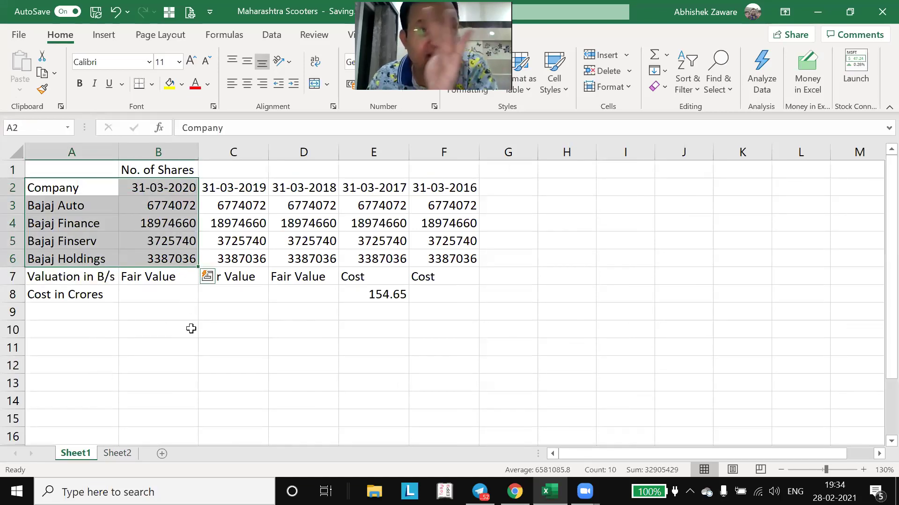
click(121, 453)
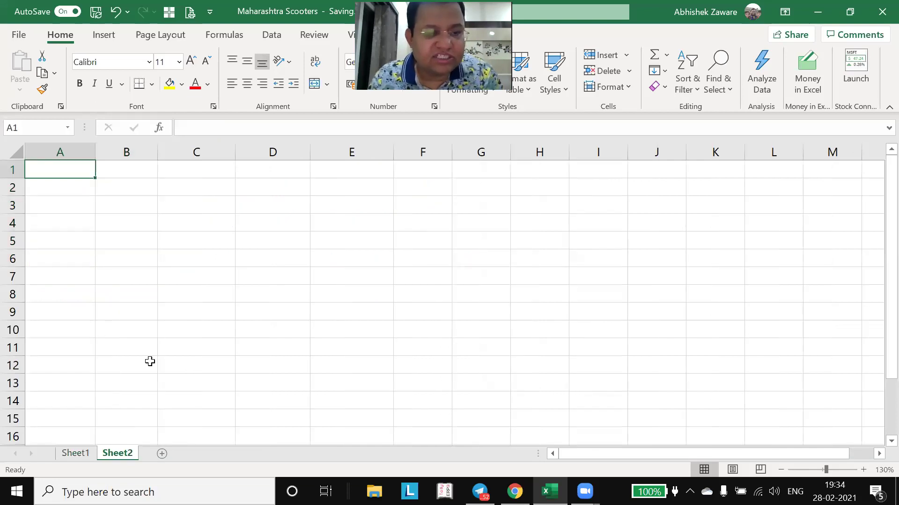
key(shift+Right)
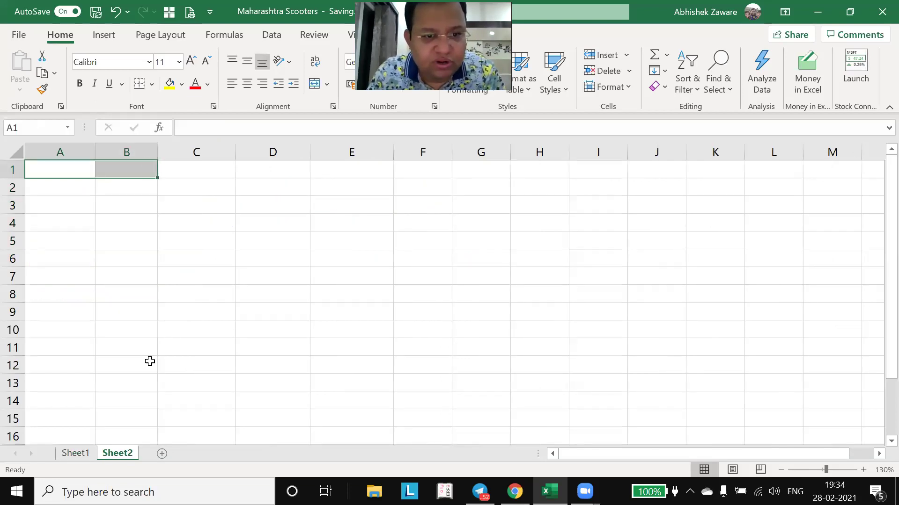
key(ctrl+Page_Up)
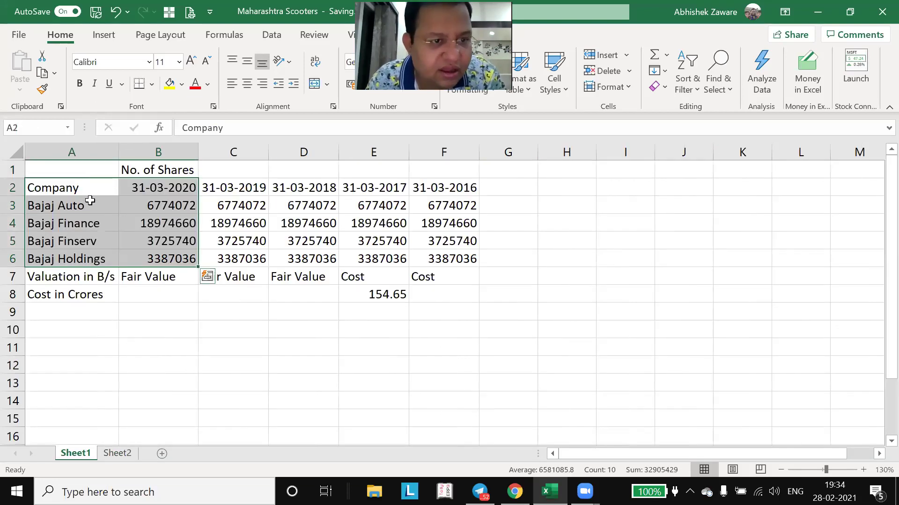
click(88, 186)
drag(85, 195, 78, 260)
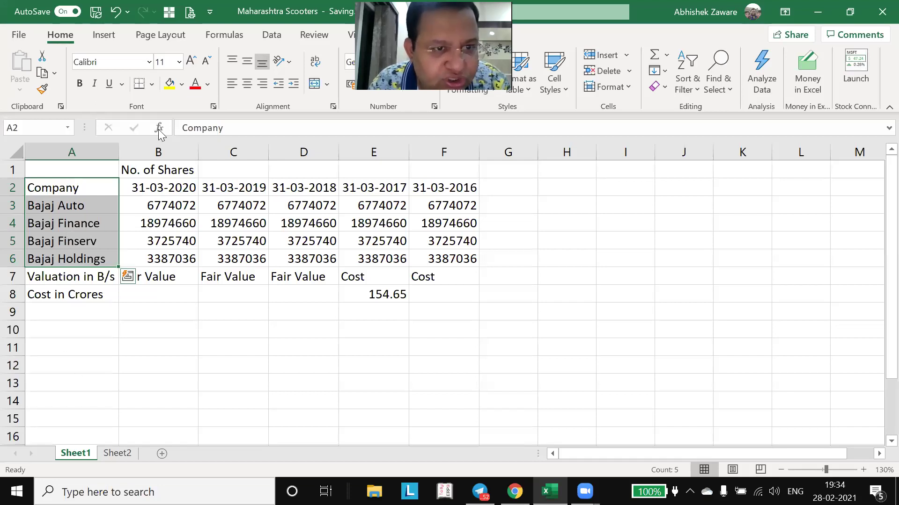
- Fill A1:E2 on Sheet2 with the array formula =TRANSPOSE(Sheet1!A2:B6)
click(114, 455)
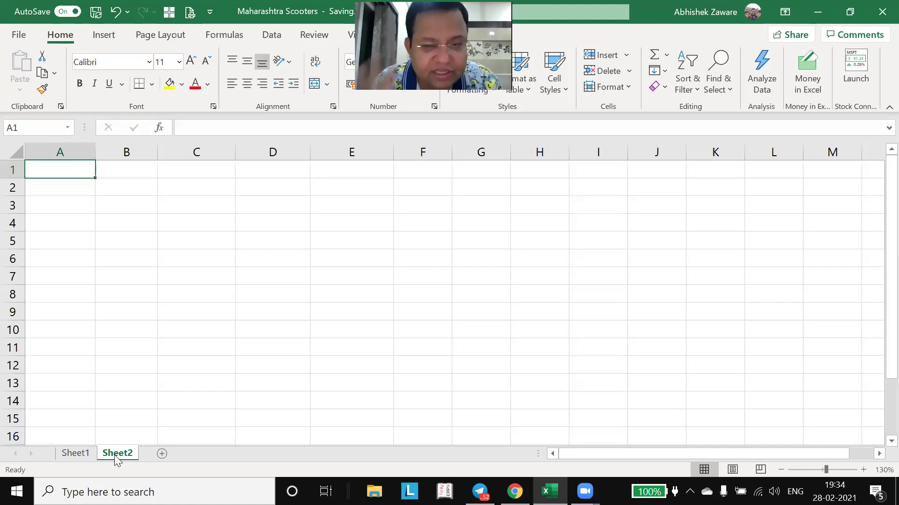
key(shift+Right)
key(shift+Right)
key(shift+Right)
key(shift+Right)
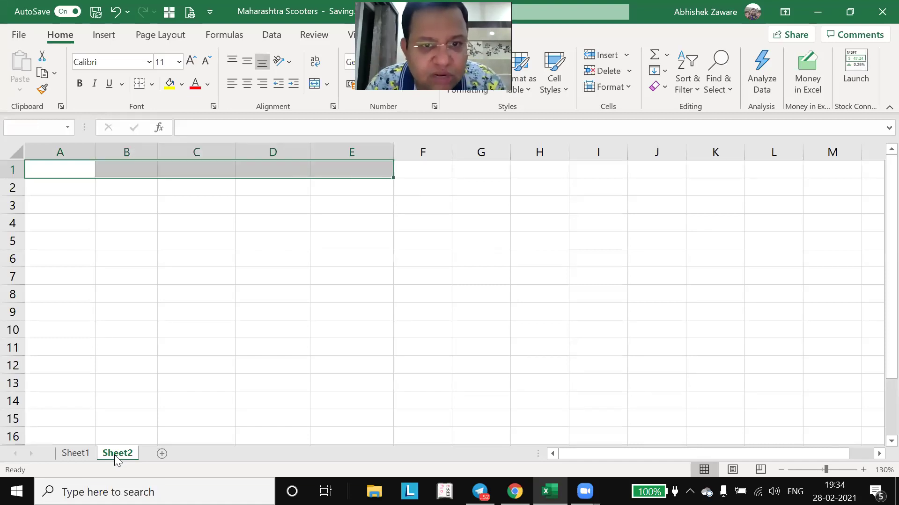
key(shift+Down)
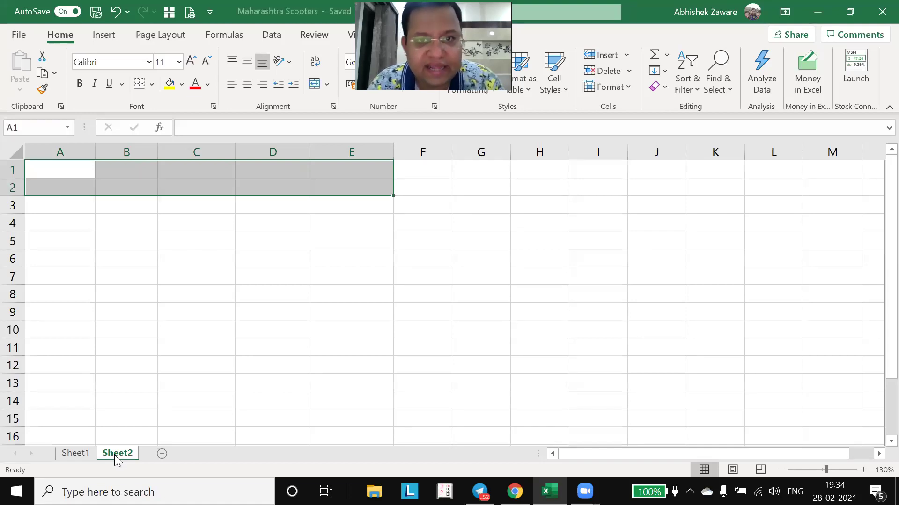
text(=)
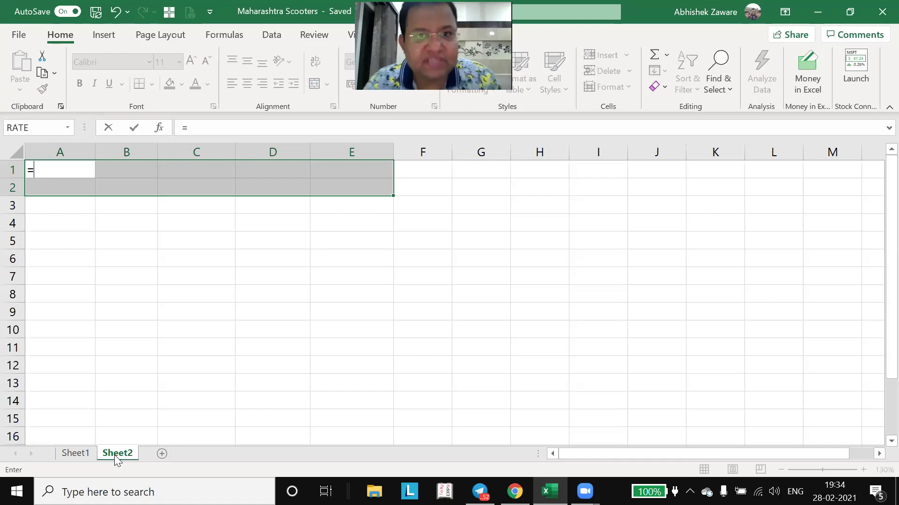
text(tra)
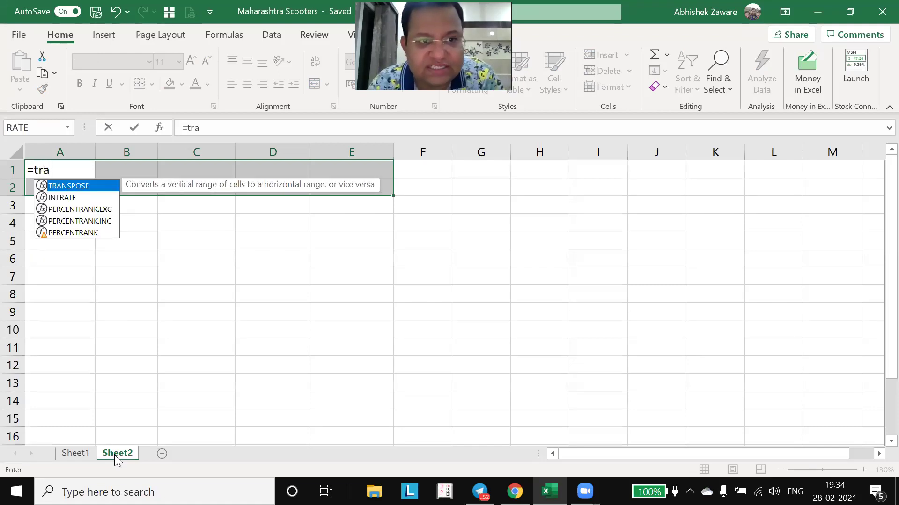
key(Tab)
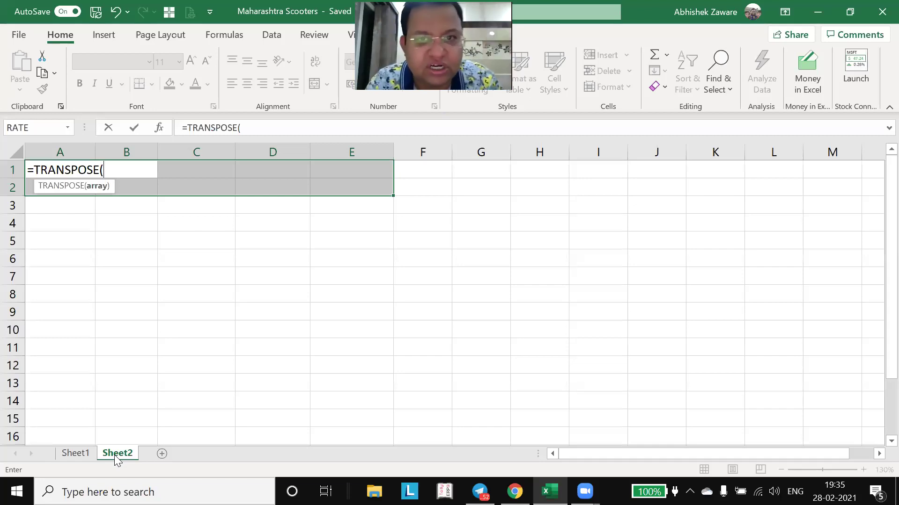
click(75, 453)
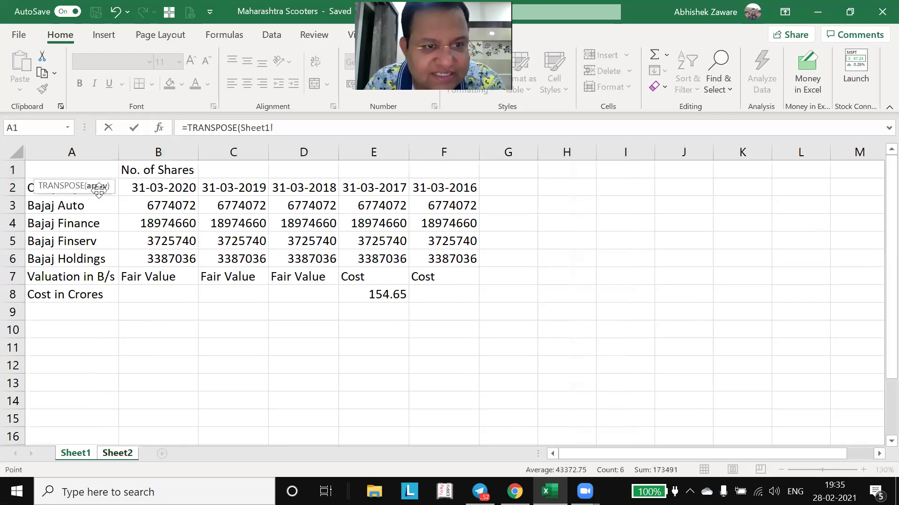
click(41, 165)
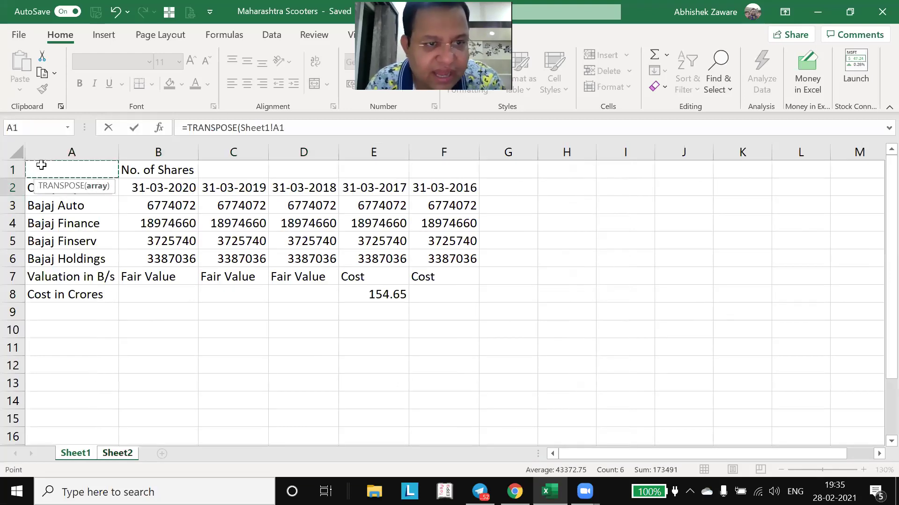
mouse_move(47, 187)
mouse_down()
mouse_move(262, 192)
mouse_move(199, 192)
mouse_move(196, 262)
mouse_up()
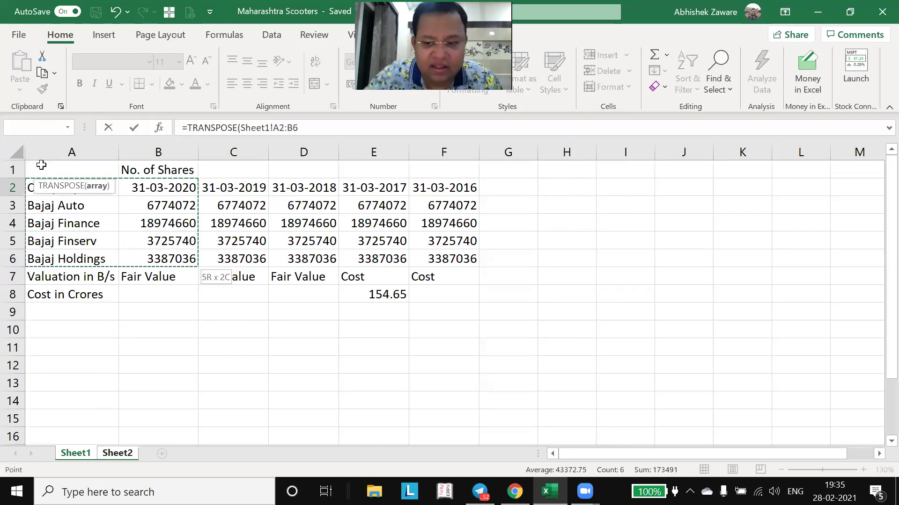
text())
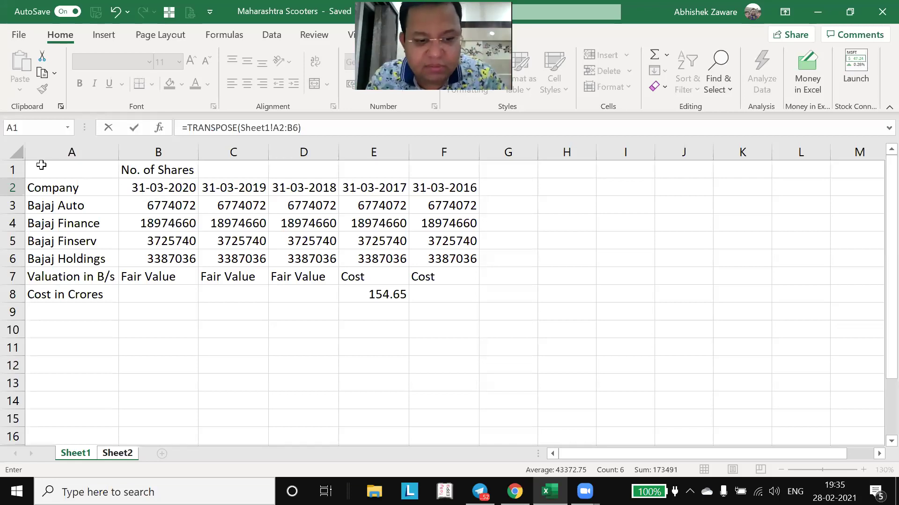
key(ctrl+shift+Return)
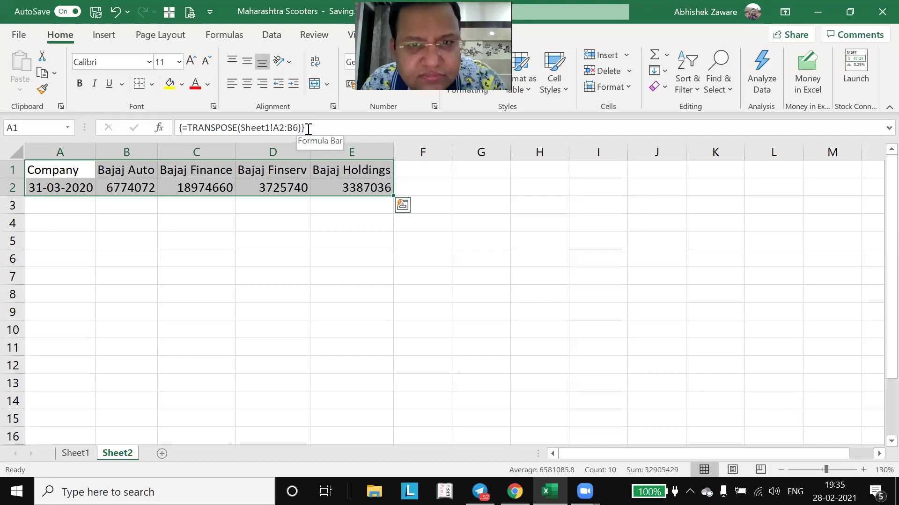
- Examine the array formula behind the transposed cells in row 2 of Sheet2
click(185, 187)
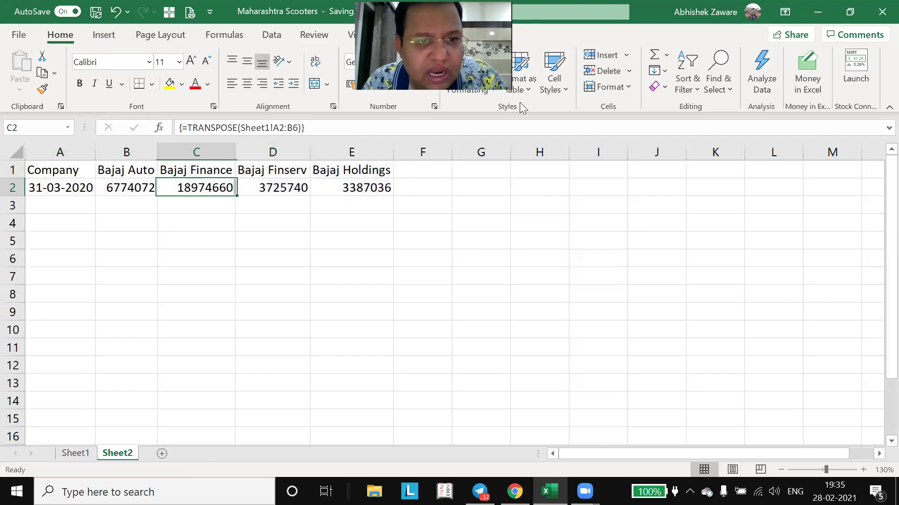
key(Left)
key(Left)
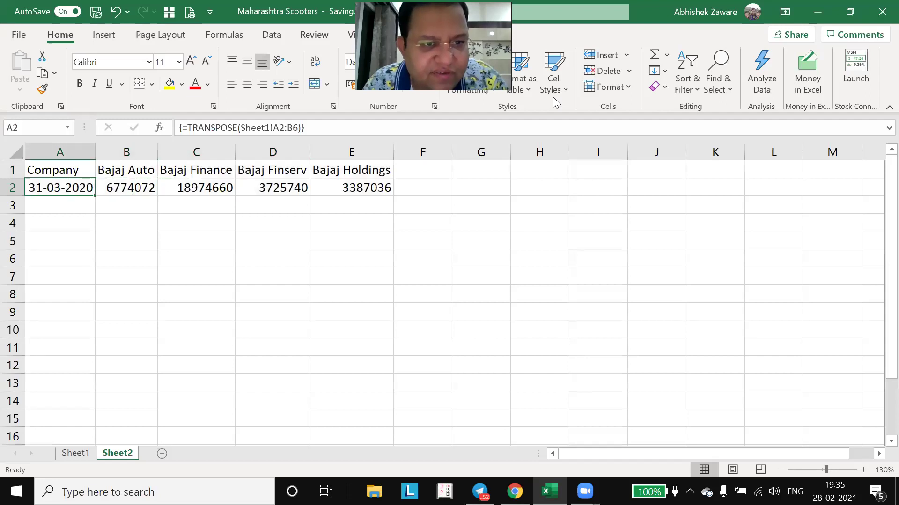
key(Right)
key(Right)
key(Right)
key(Left)
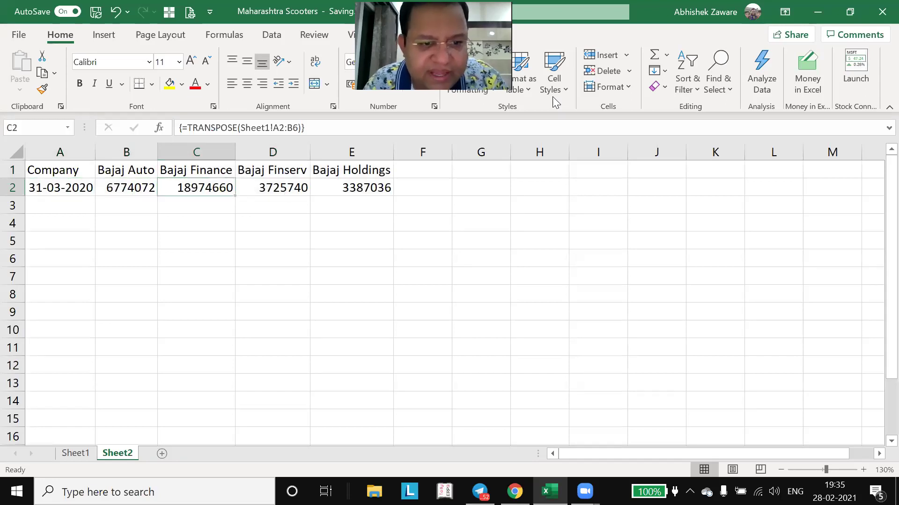
- Set Bajaj Auto's 31-03-2020 share count on Sheet1 to 25 and check the linked Bajaj Auto cell on Sheet2
key(ctrl+Page_Up)
click(136, 209)
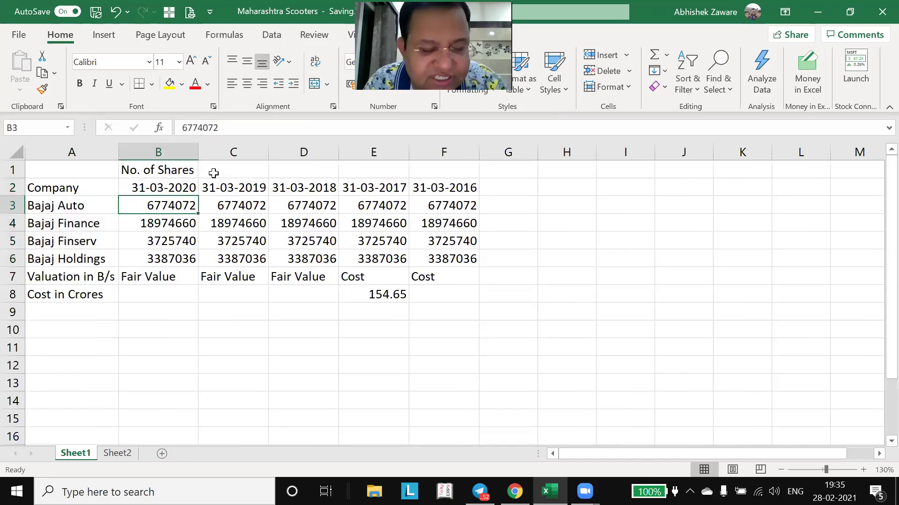
text(25)
key(Return)
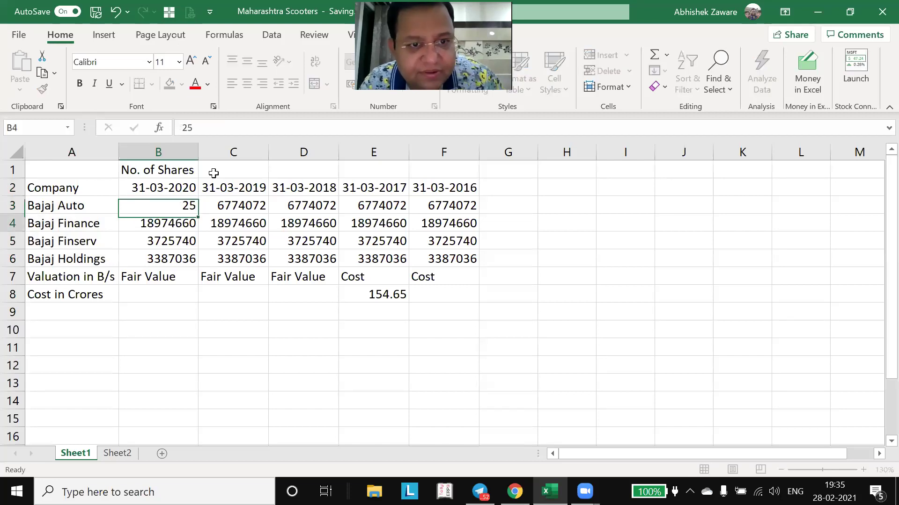
click(117, 453)
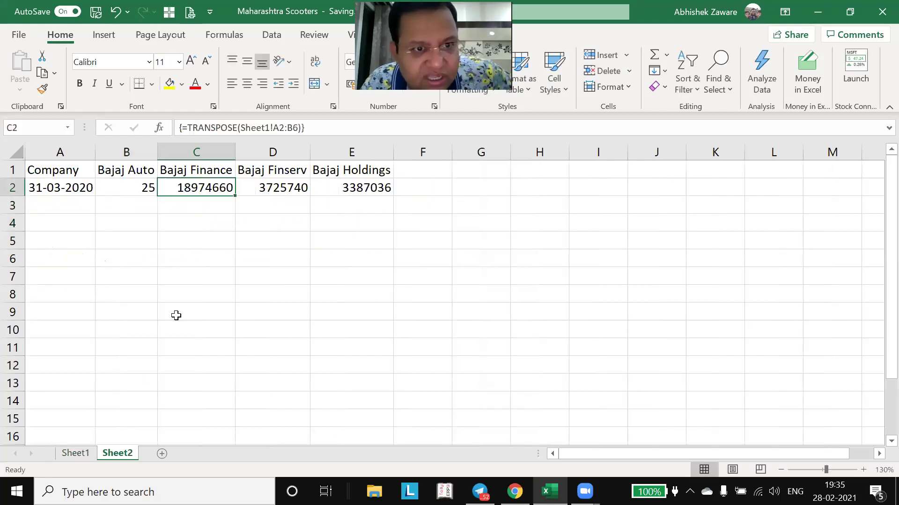
click(140, 186)
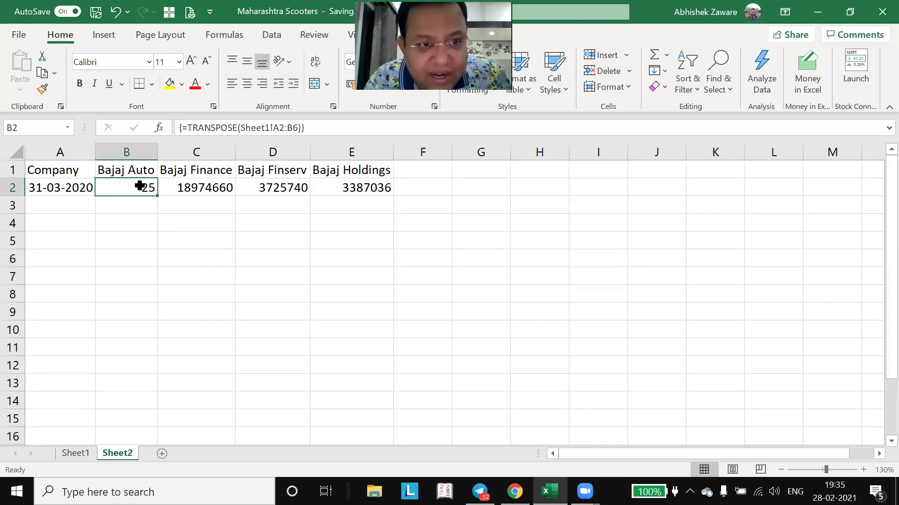
- Undo the Bajaj Auto share count change on Sheet1 and recheck the linked transposed cells on Sheet2
key(ctrl+Page_Up)
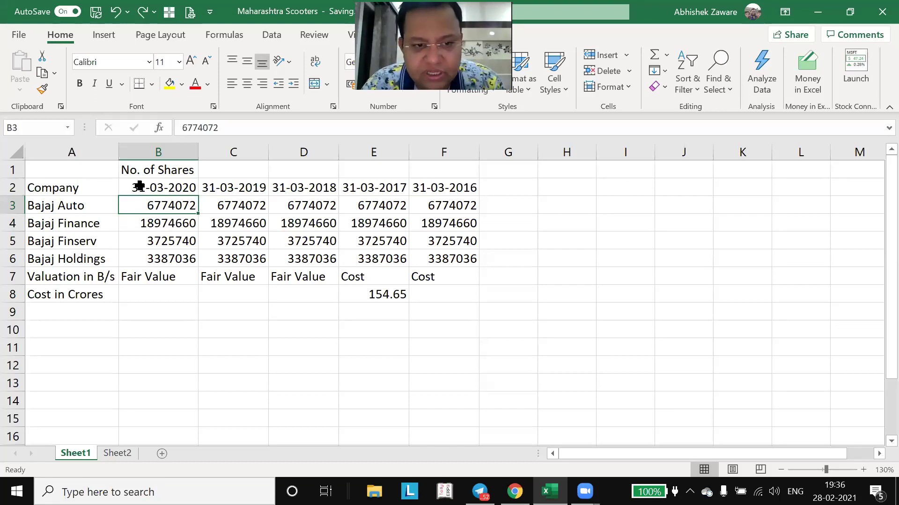
key(ctrl+Page_Down)
key(Left)
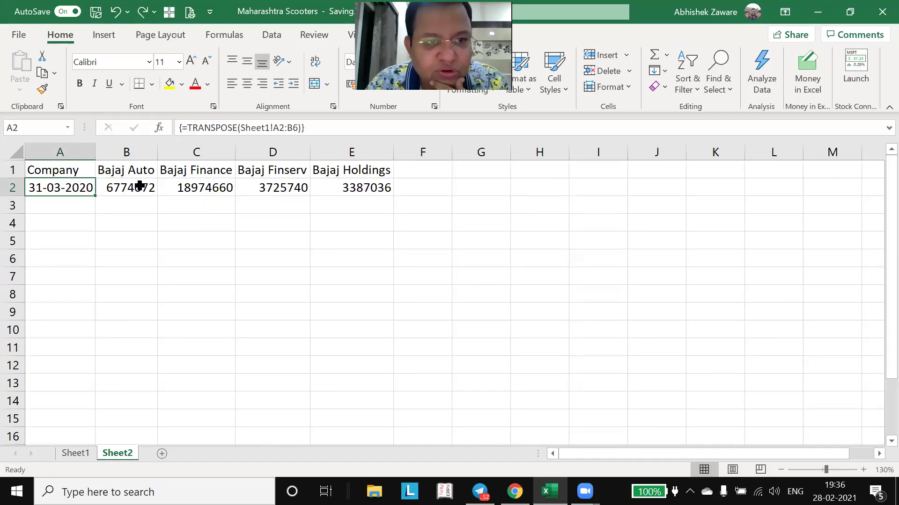
key(Up)
key(Right)
key(Down)
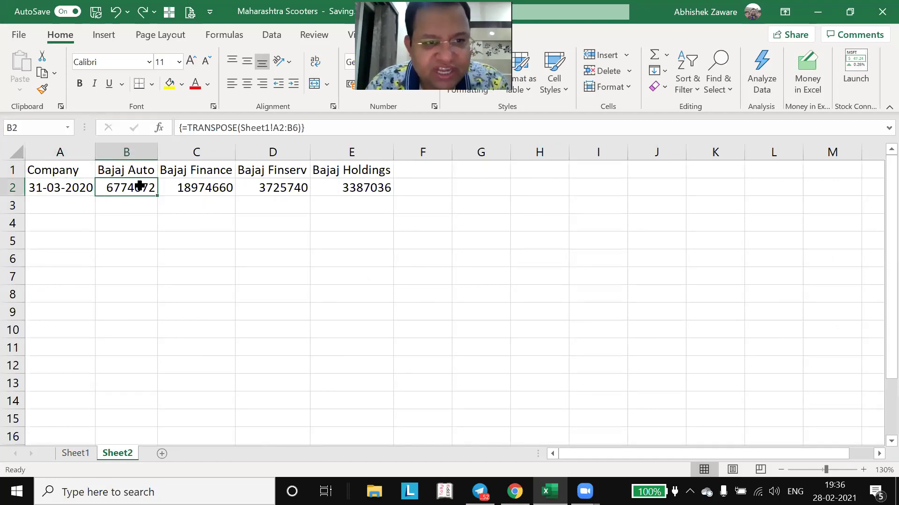
key(Left)
key(Right)
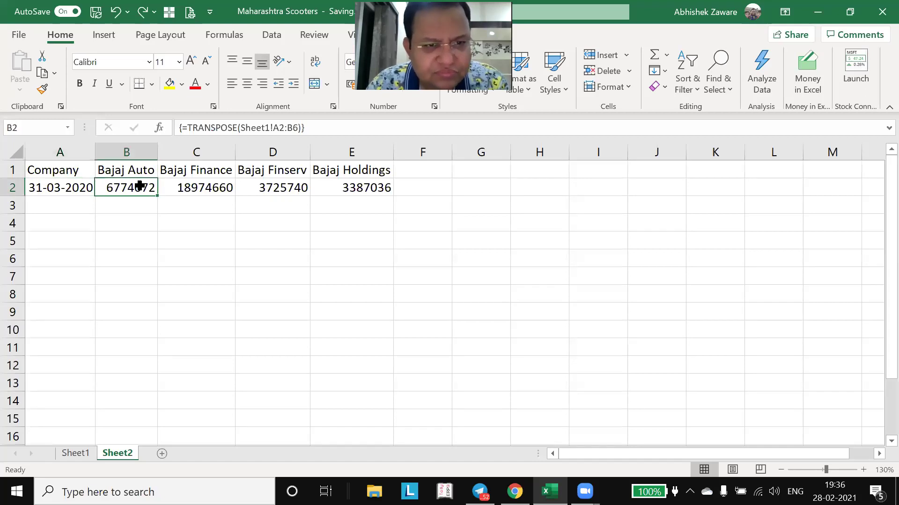
- Enter the row label "Price per share on 28-2-21" in A3 of Sheet2
key(Down)
key(Left)
text(Pric)
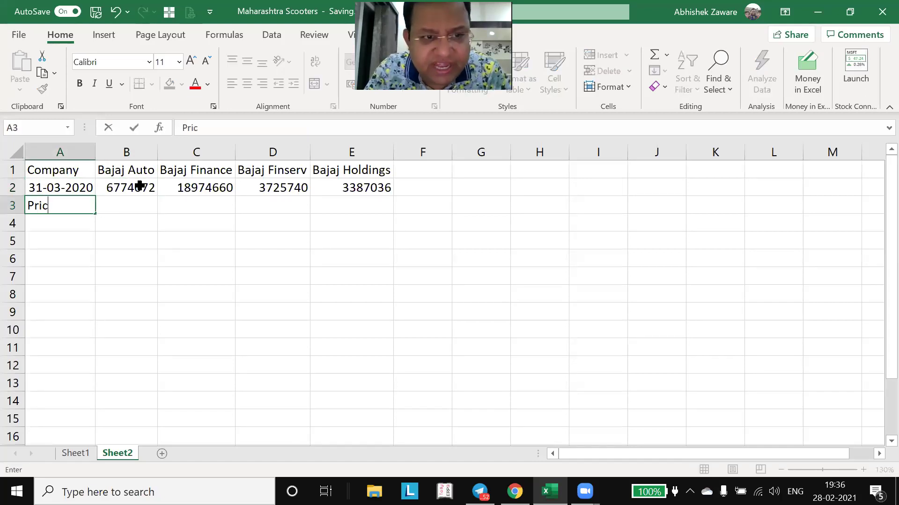
text(e per)
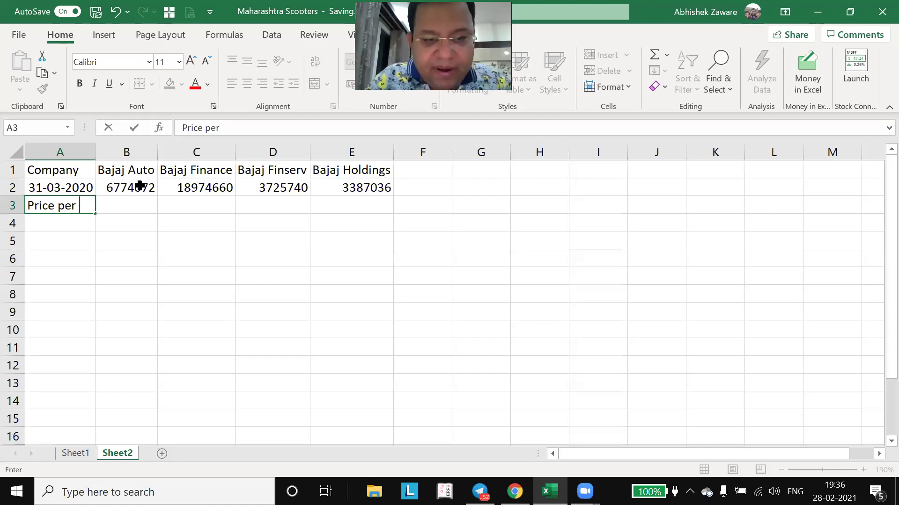
text(share on 28-2-21)
key(Tab)
- Autofit column A to the price-per-share label and select B3 under Bajaj Auto
key(Left)
key(alt)
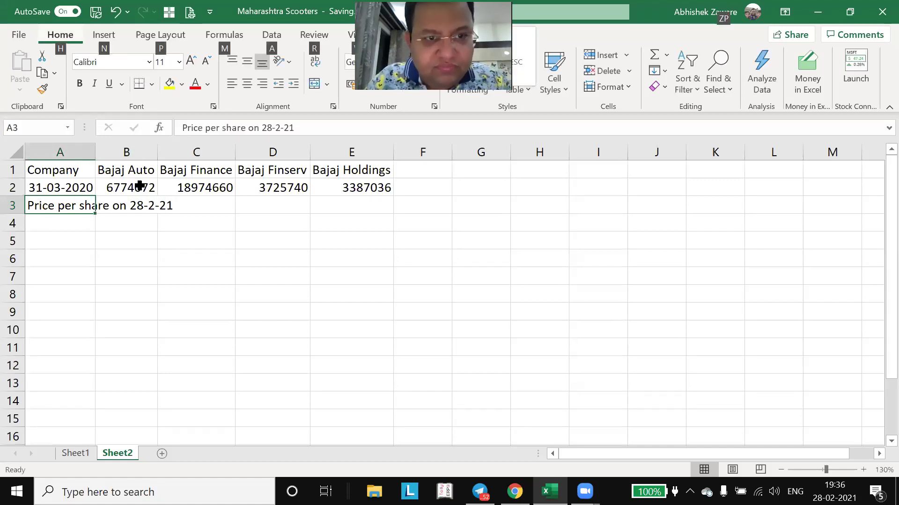
key(h)
key(o)
key(i)
key(Right)
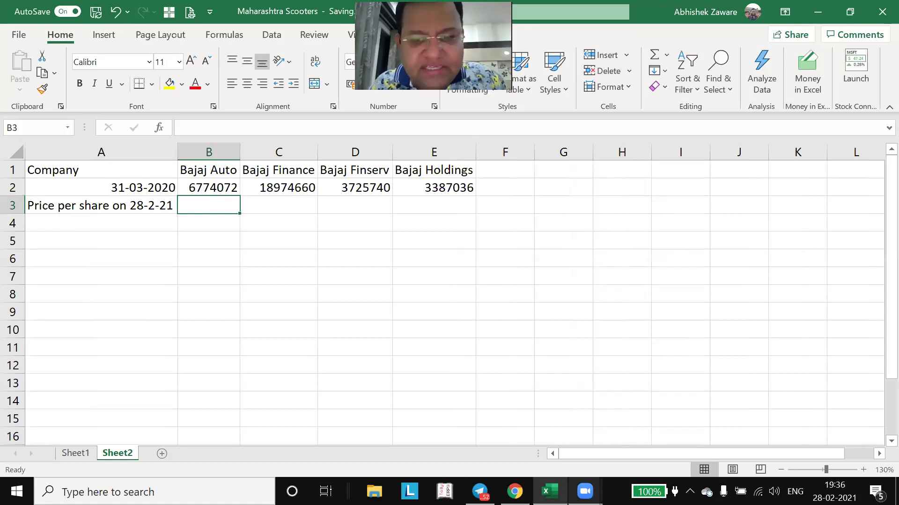
- Switch to Chrome and search Google for "bajaj auto share price"
key(alt+Tab)
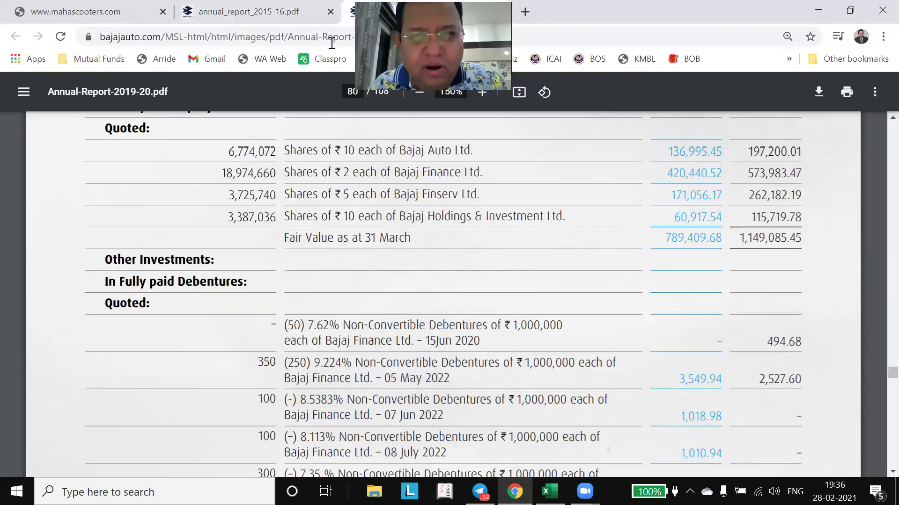
click(357, 34)
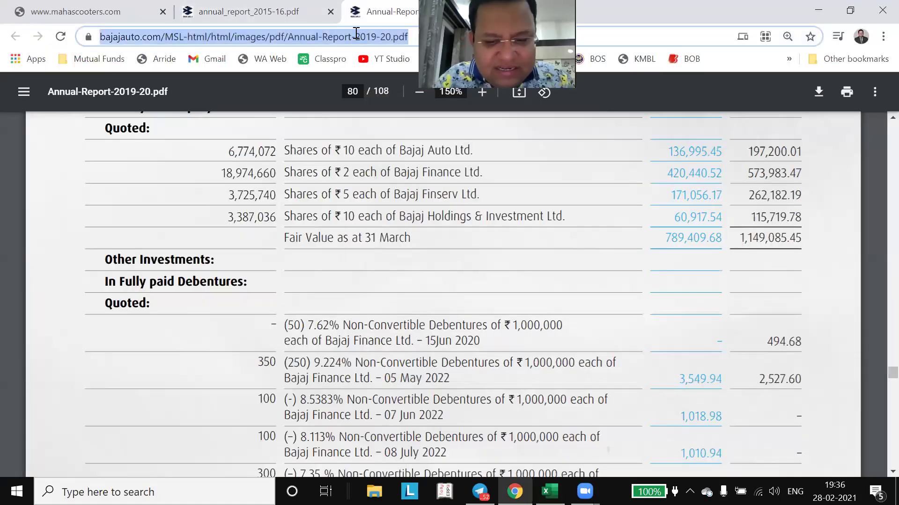
text(bajaj a)
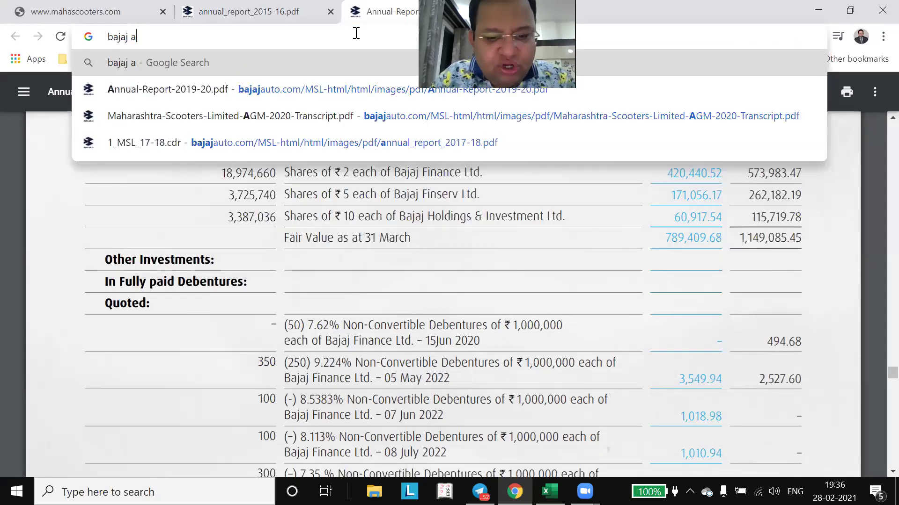
text(uto share price)
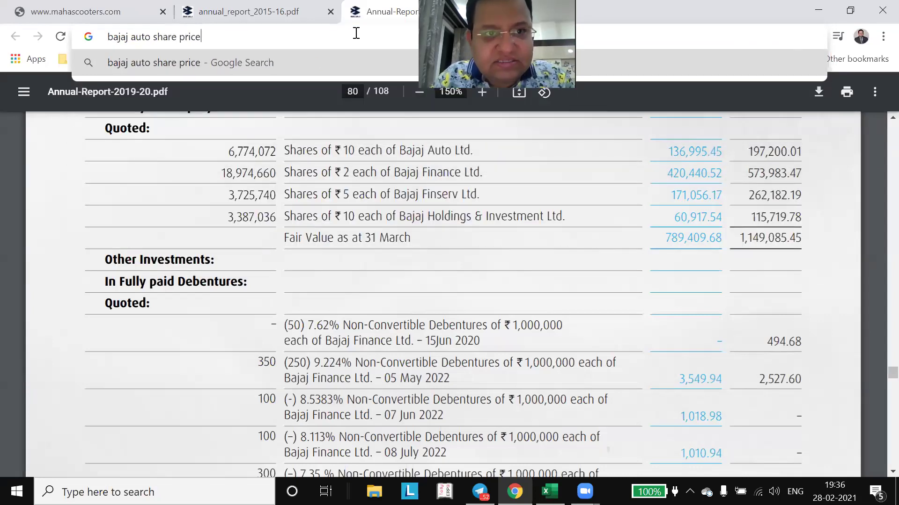
key(Return)
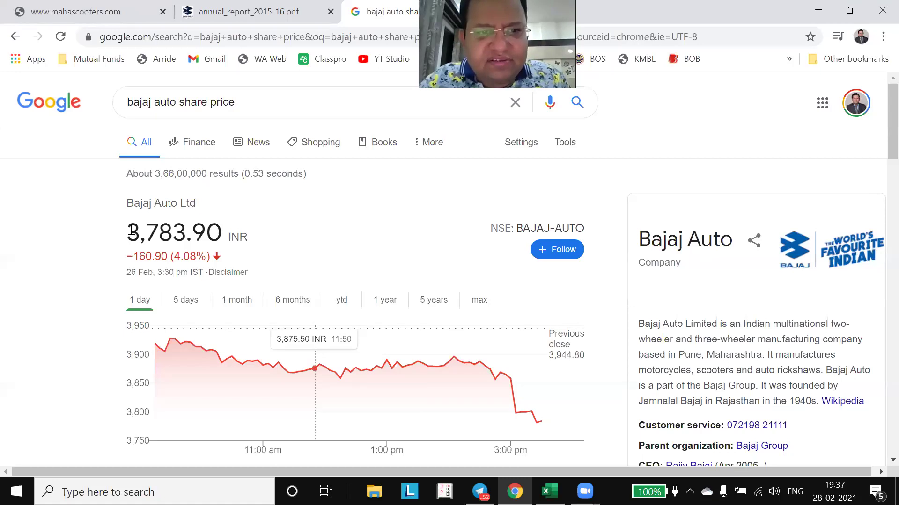
- Return to Excel and enter 3784 as Bajaj Auto's price per share in B3 of Sheet2
key(alt+Tab)
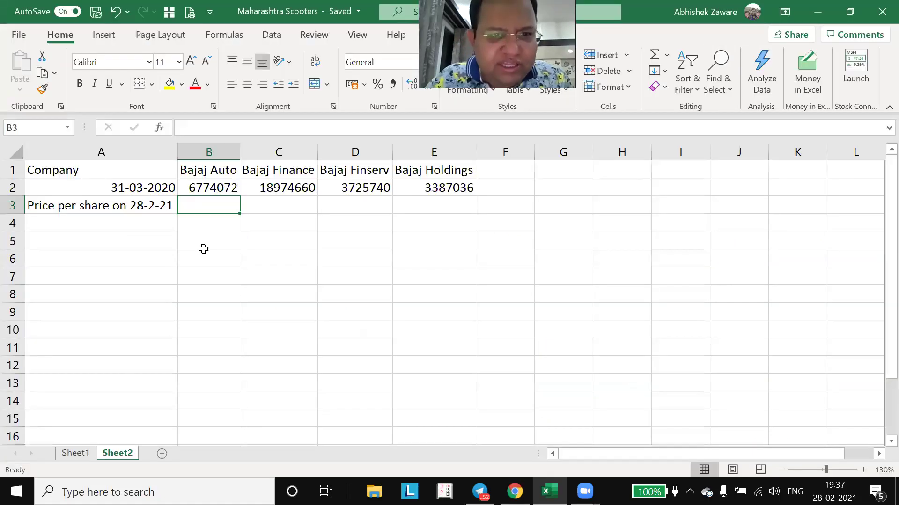
text(3784)
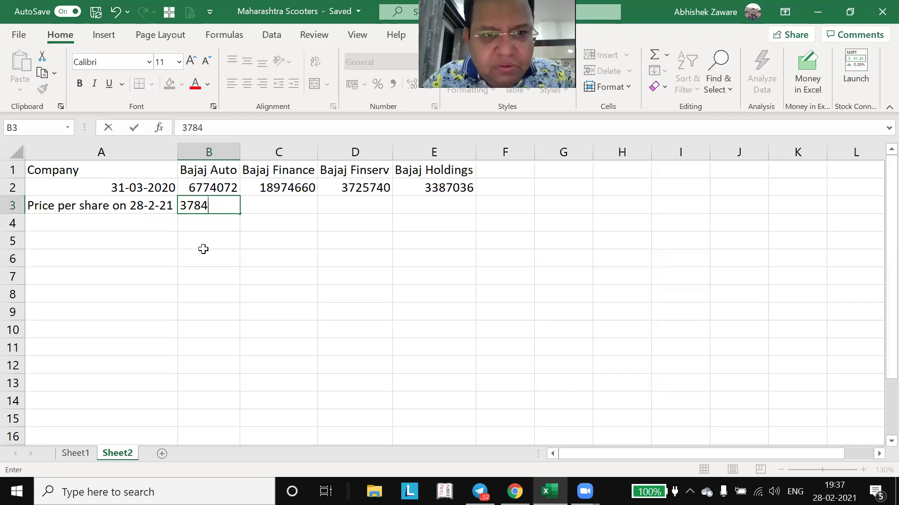
key(Return)
key(Up)
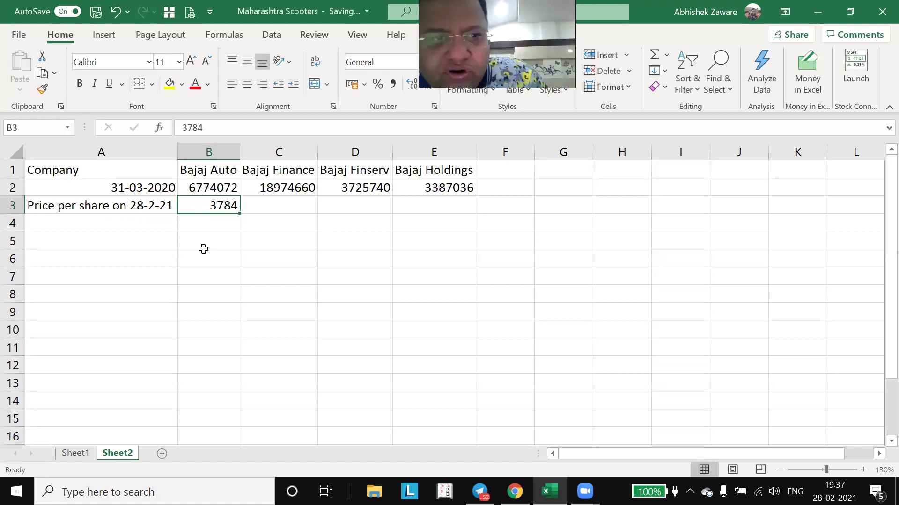
- Switch to Chrome and change the Google query from Bajaj Auto to the Bajaj Finance share price
key(alt+Tab)
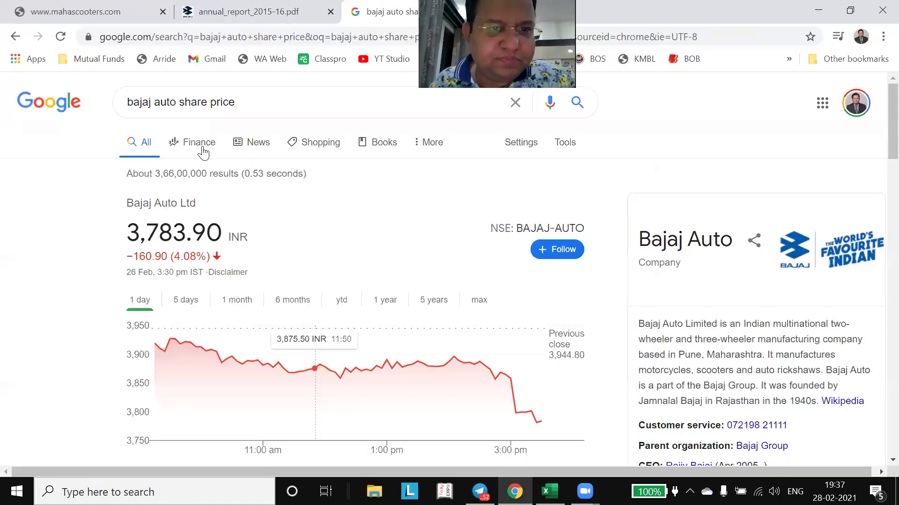
click(179, 103)
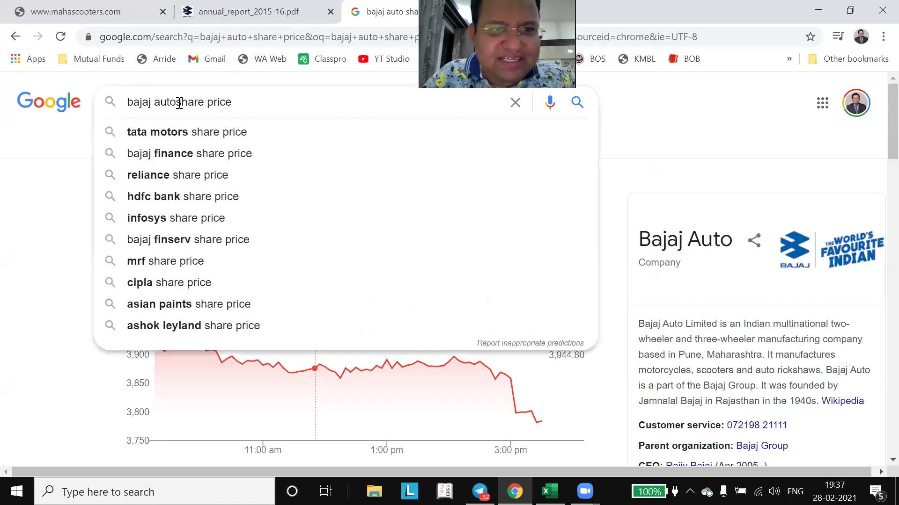
key(BackSpace)
key(BackSpace)
key(BackSpace)
key(BackSpace)
key(BackSpace)
text(finance)
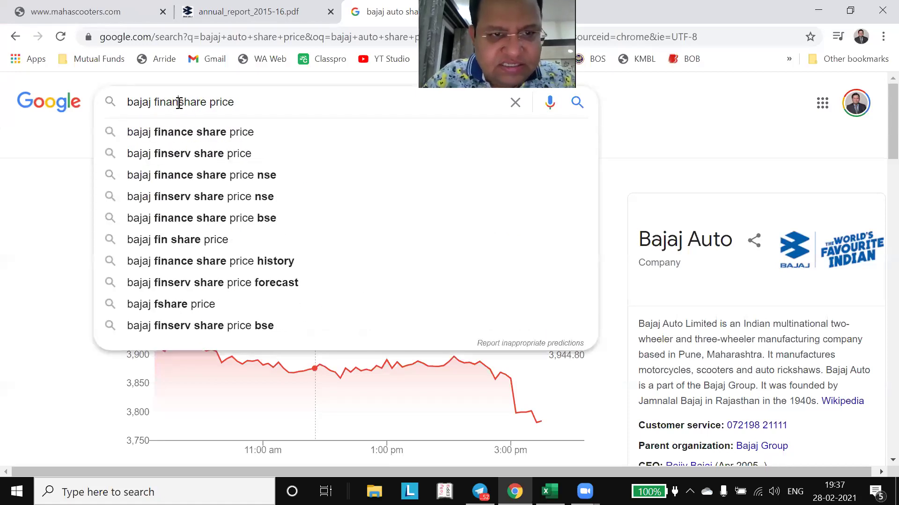
key(Return)
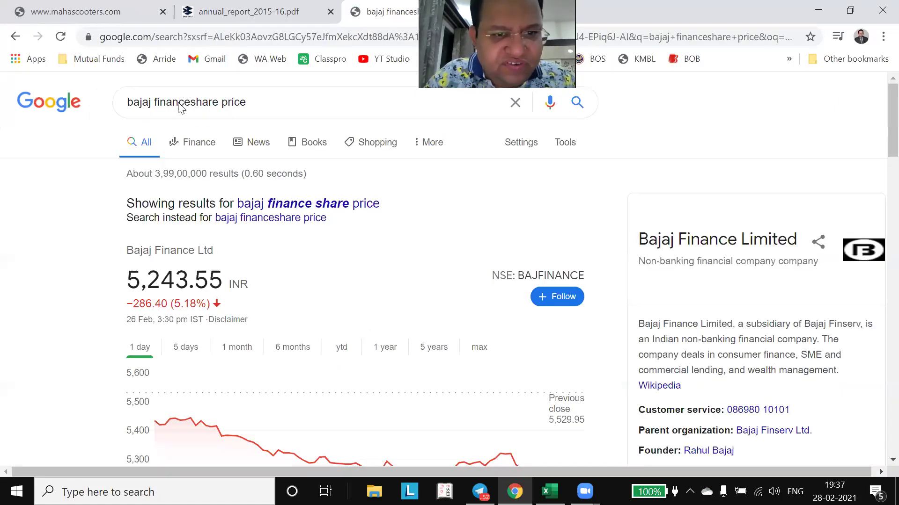
- Return to Excel, enter 5243 as Bajaj Finance's price per share in C3, and select D3 under Bajaj Finserv
key(alt+Tab)
key(Right)
text(5243)
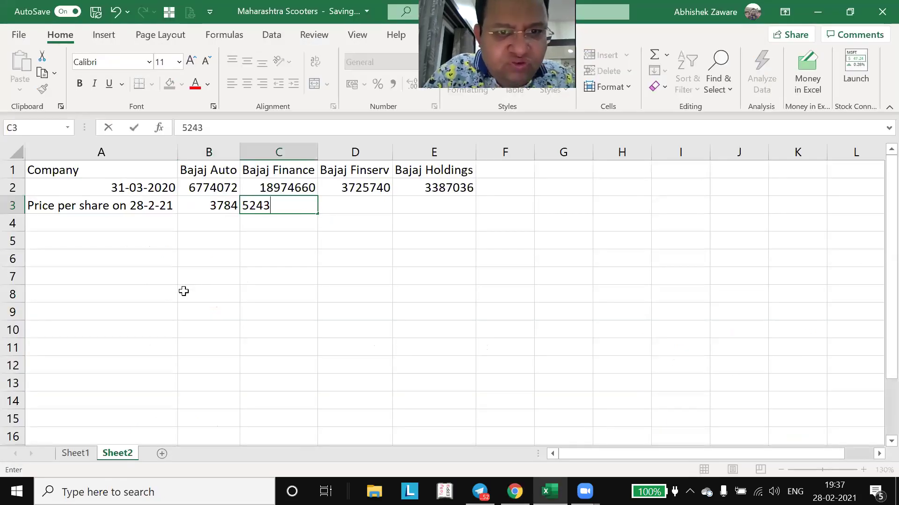
key(Right)
key(Up)
key(Left)
key(Right)
key(Down)
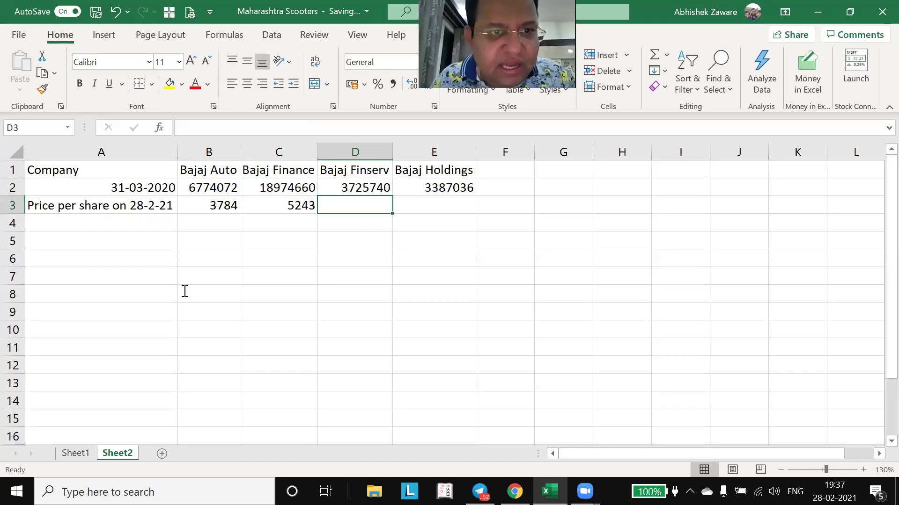
- Switch to Chrome and search Google for "bajaj finserv share price" by editing the existing query
key(alt+Tab)
click(188, 106)
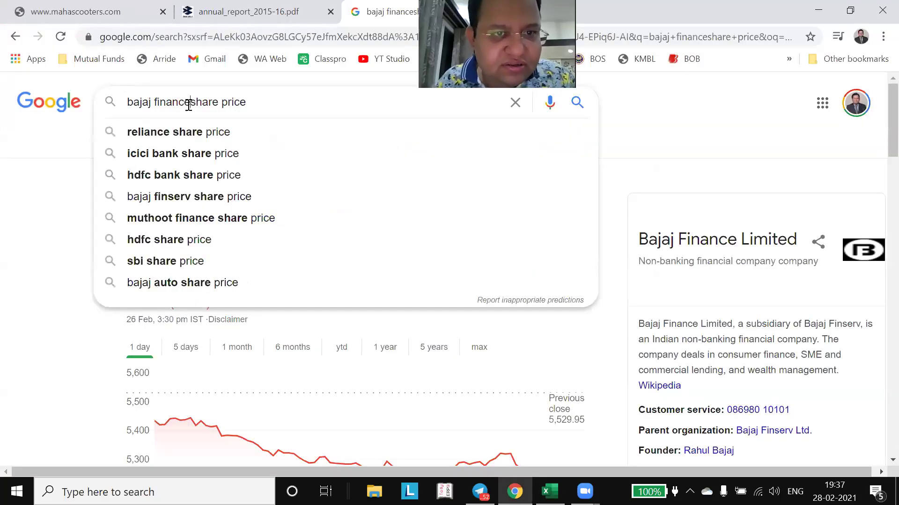
key(BackSpace)
key(BackSpace)
key(BackSpace)
key(BackSpace)
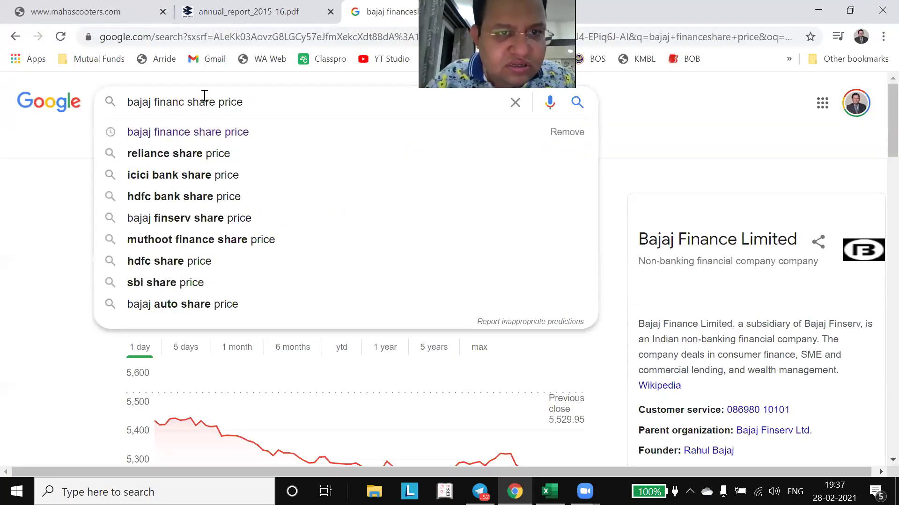
text(ser)
text(v)
key(Return)
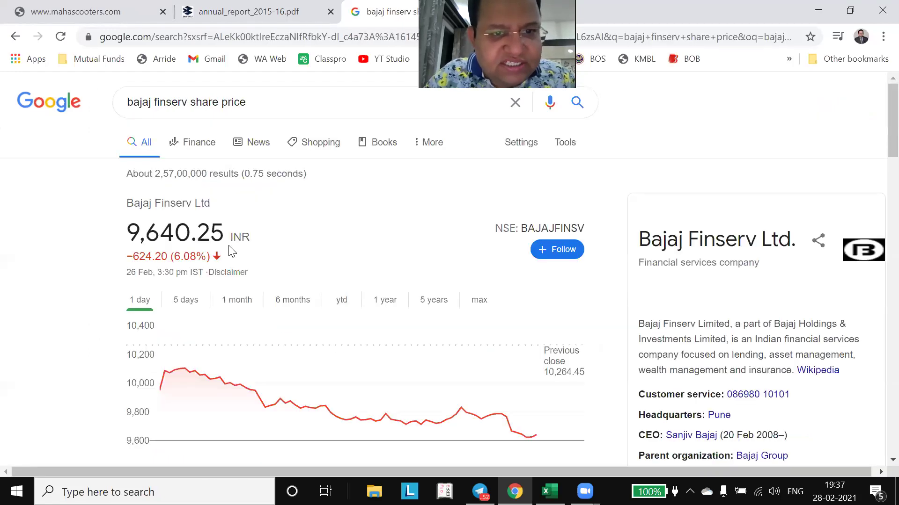
- Return to Excel and enter 9640 as Bajaj Finserv's price per share in D3
key(alt+Tab)
key(Left)
text(9)
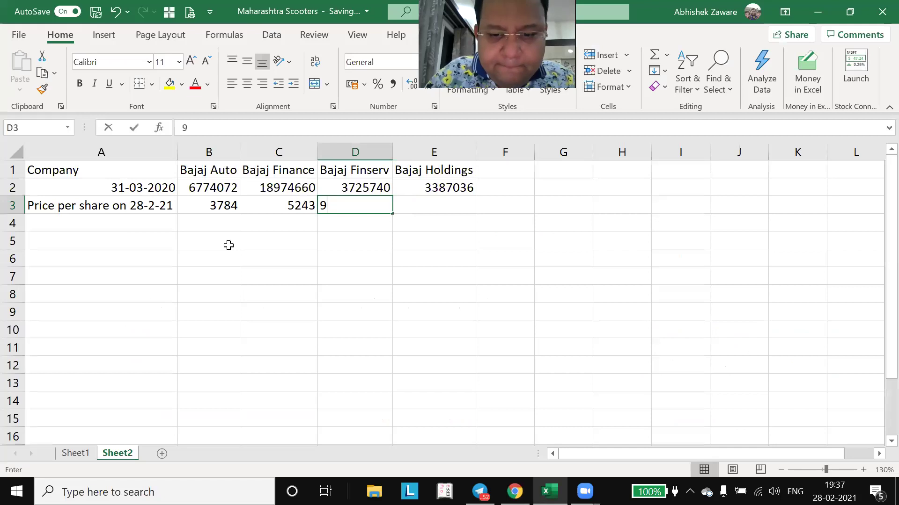
text(640)
key(Tab)
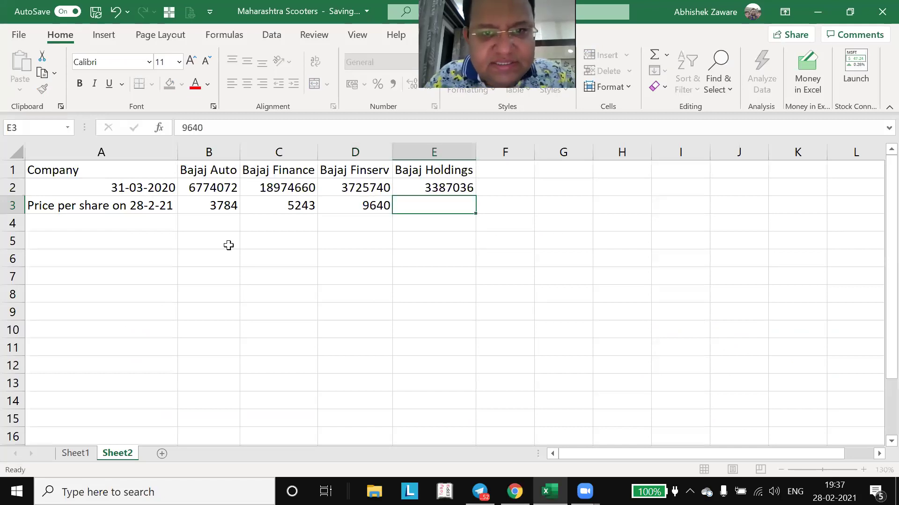
- Switch to Chrome and replace "finserv" in the Google query to search for "bajaj holding share price"
key(alt+Tab)
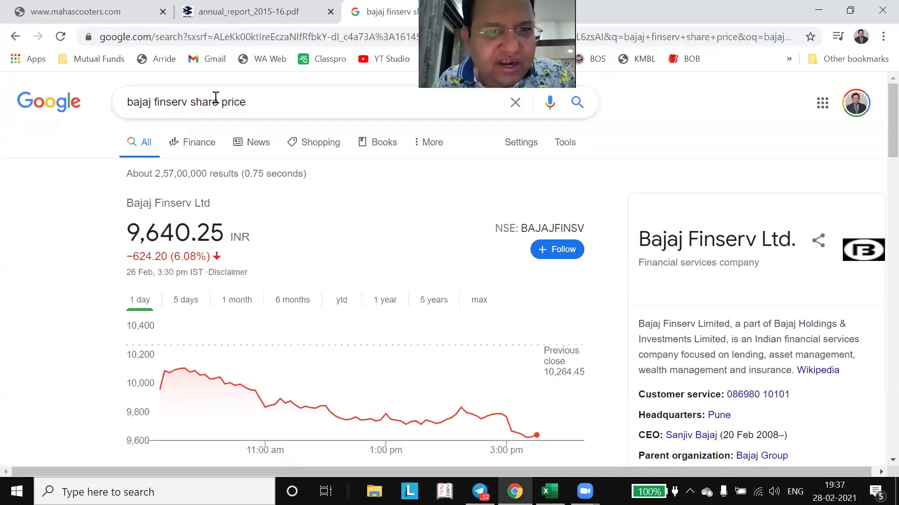
key(Right)
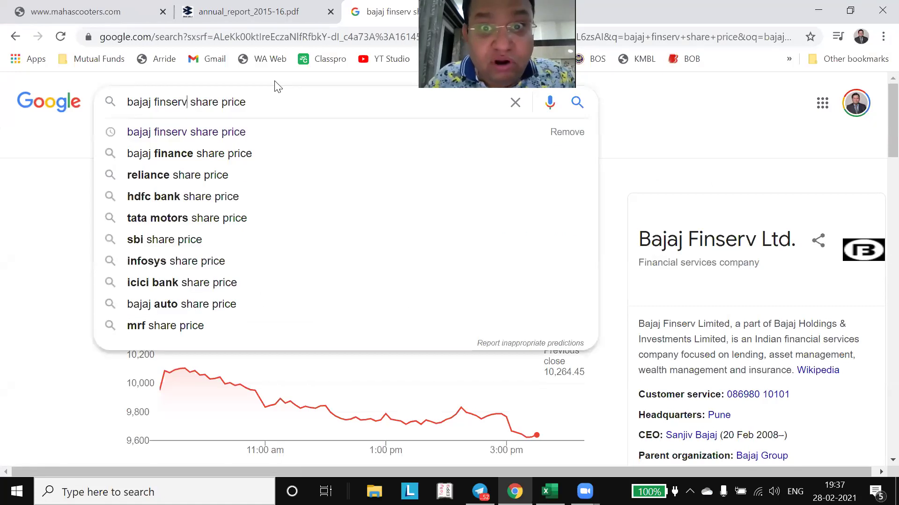
key(shift+Left)
key(shift+Left)
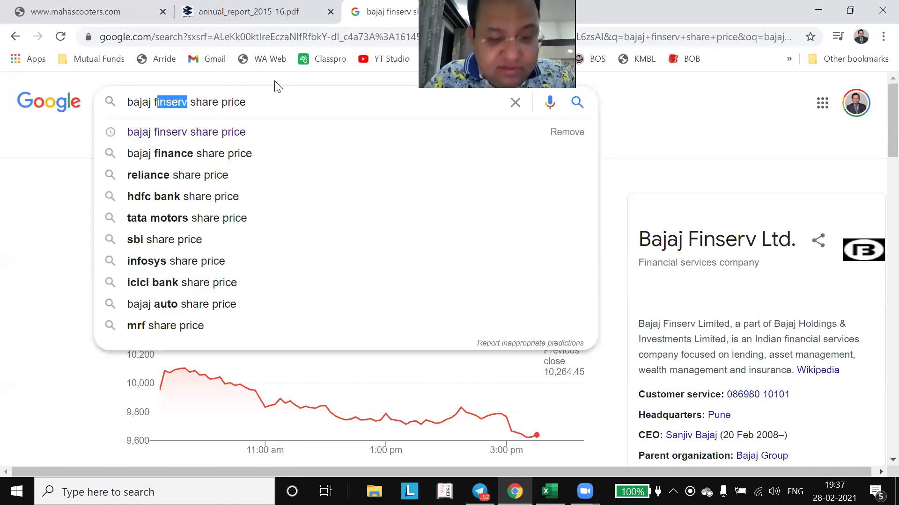
text(holding)
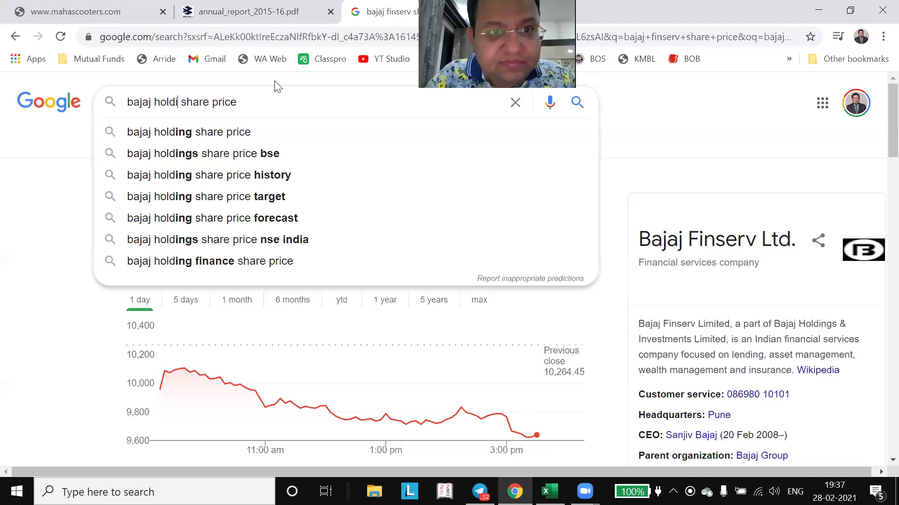
key(Return)
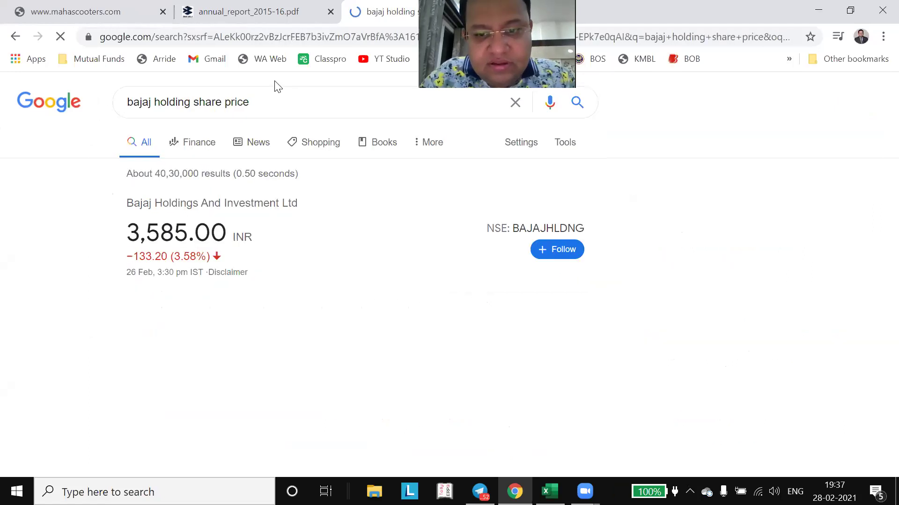
- Return to Excel and enter 3585 as Bajaj Holdings' price per share in E3
key(alt+Tab)
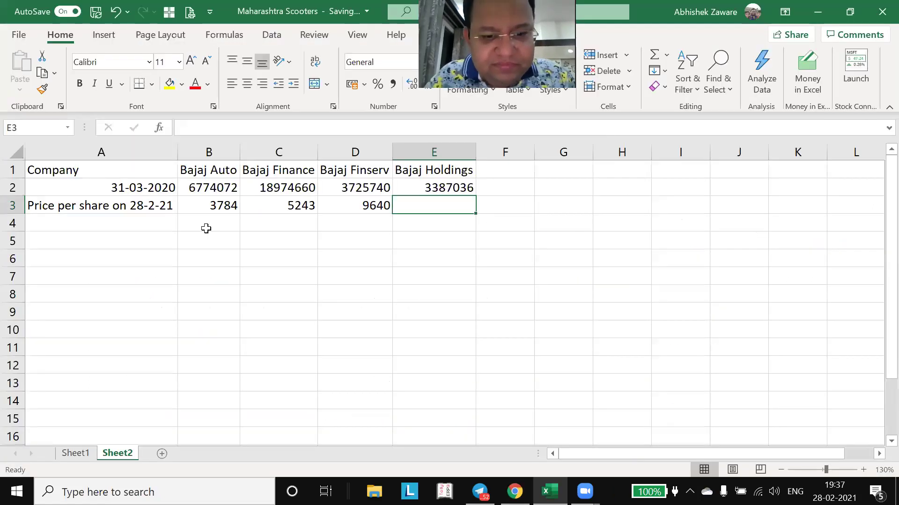
text(3585)
key(Return)
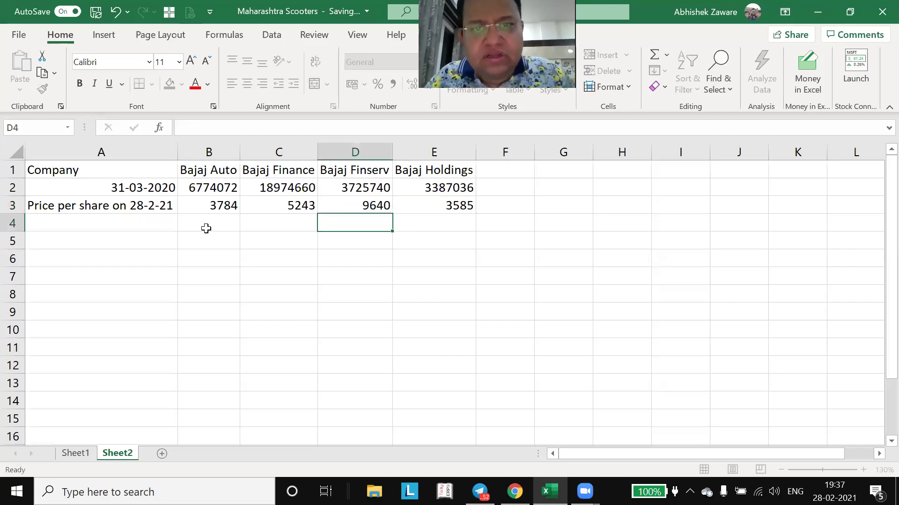
- Enter the row label "Total Market Value of Investment" in A4 and autofit column A to it
key(Left)
key(Left)
key(Left)
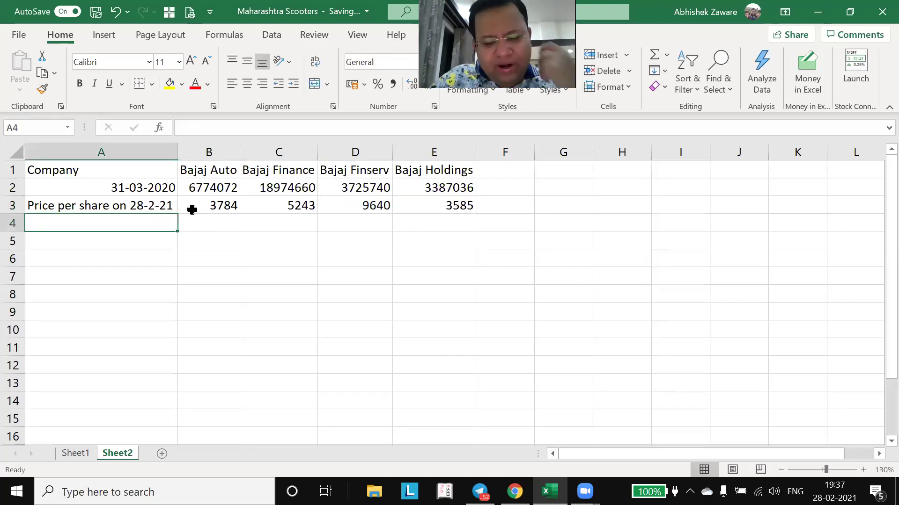
text(T)
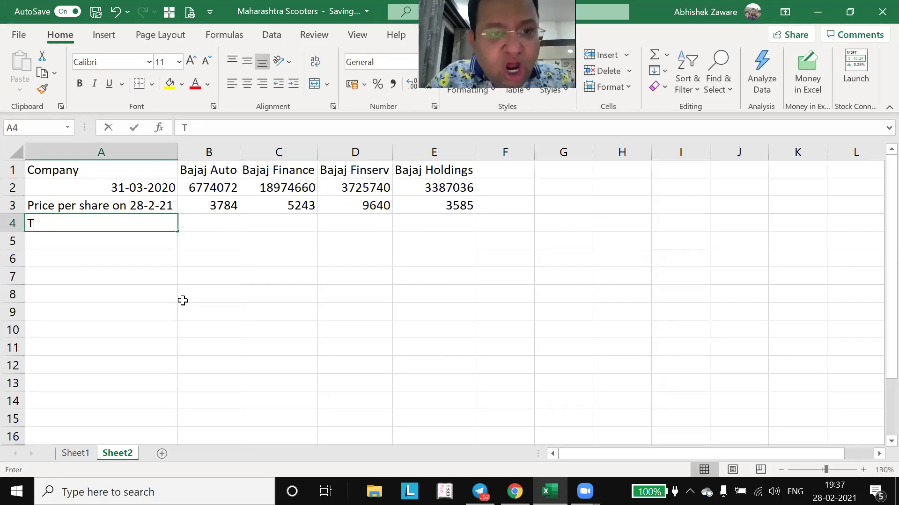
text(otal)
key(ctrl+Return)
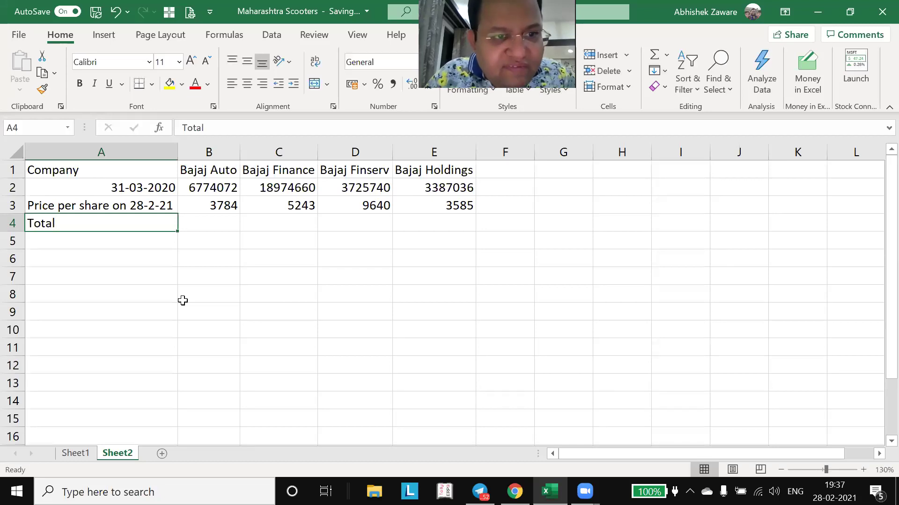
key(F2)
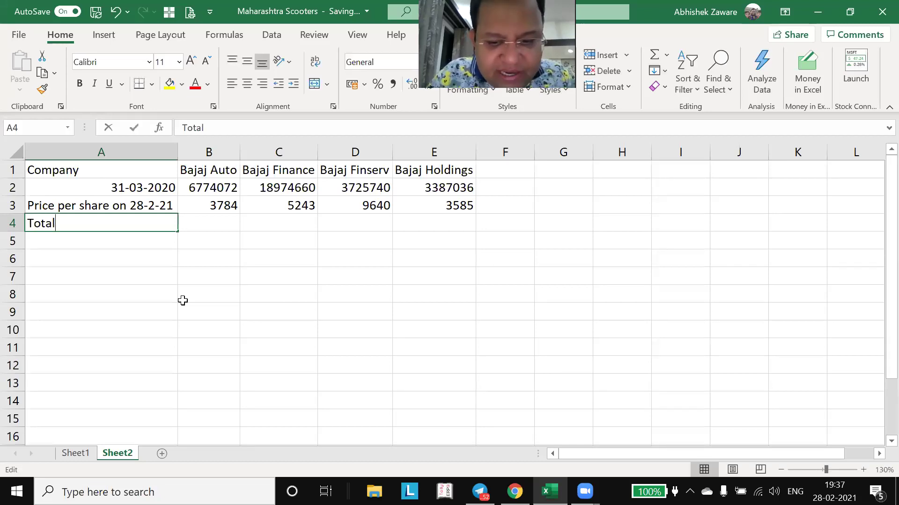
text(Mar)
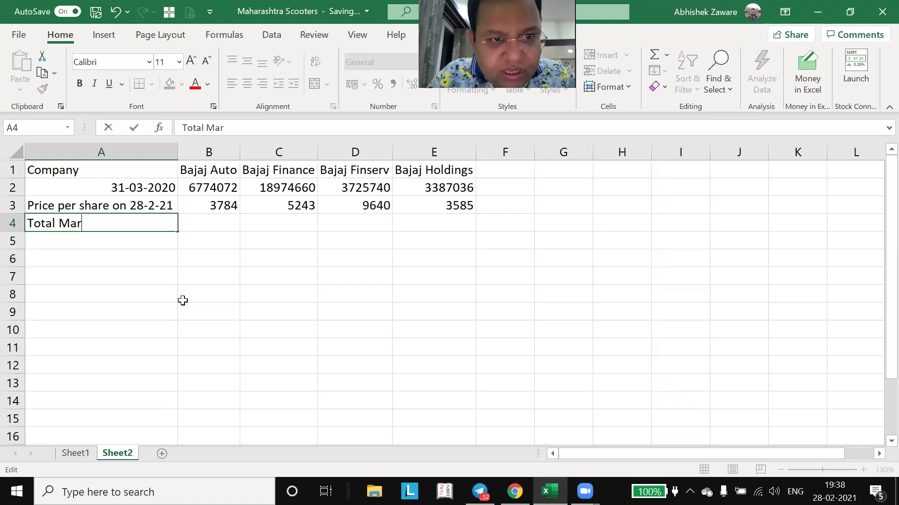
text(ket Value )
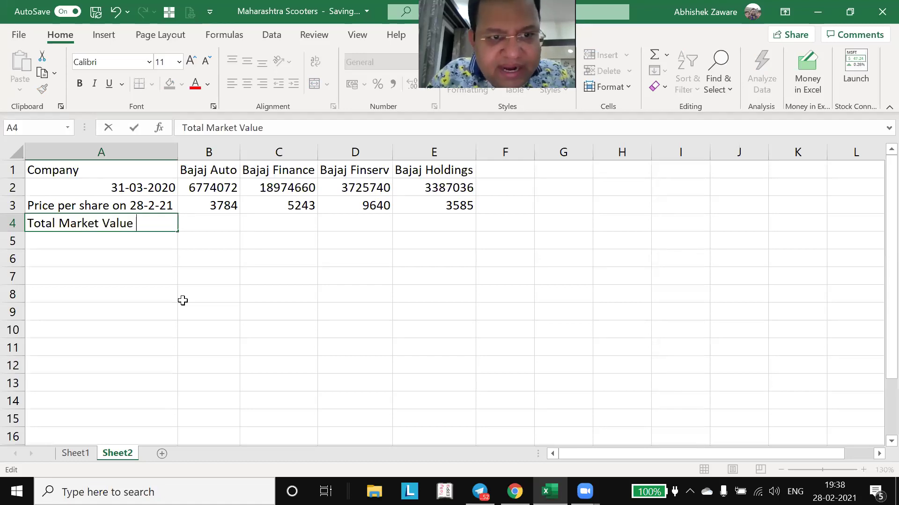
text(of Inves)
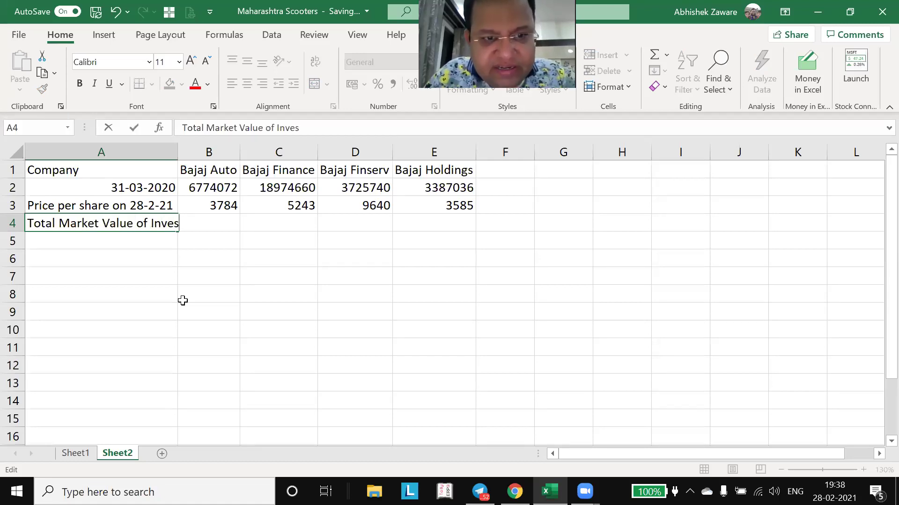
text(tment)
key(ctrl+Return)
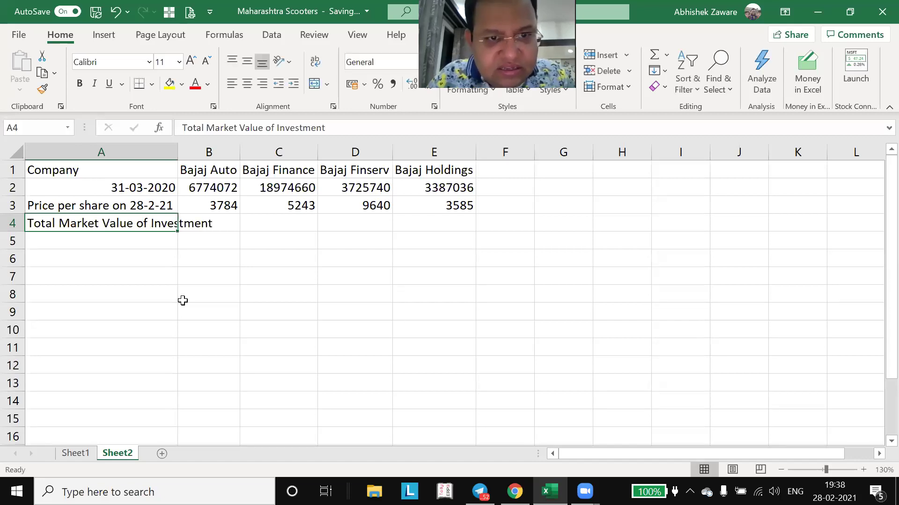
key(alt+h)
key(o)
key(i)
- Calculate Bajaj Auto's total market value in B4 with the formula =B2*B3
key(Right)
text(=)
key(Up)
key(Up)
text(*)
key(Up)
key(Return)
- Autofit column B to the Bajaj Auto market value and open the formula in B4 for editing
key(Up)
key(alt+h)
key(o)
key(i)
key(F2)
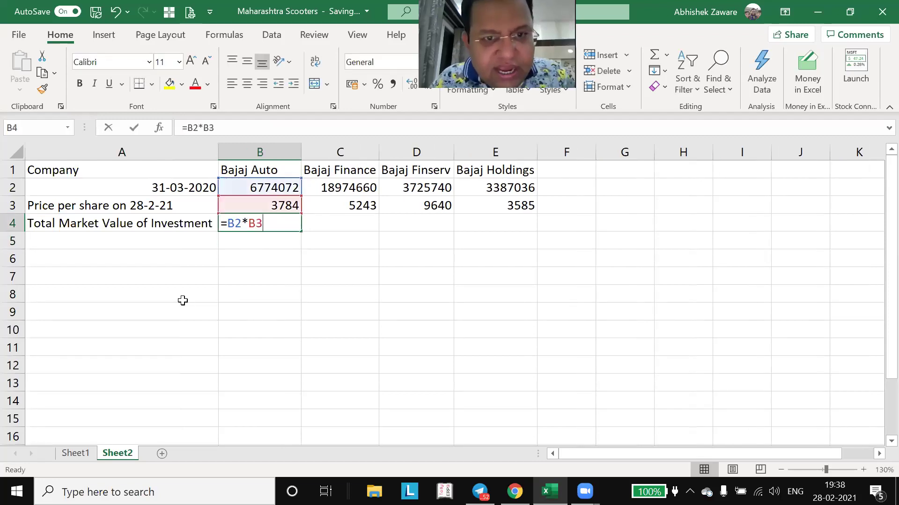
- Convert Bajaj Auto's market value in B4 to crores by changing the formula to =(B2*B3)/10000000
key(Home)
key(Right)
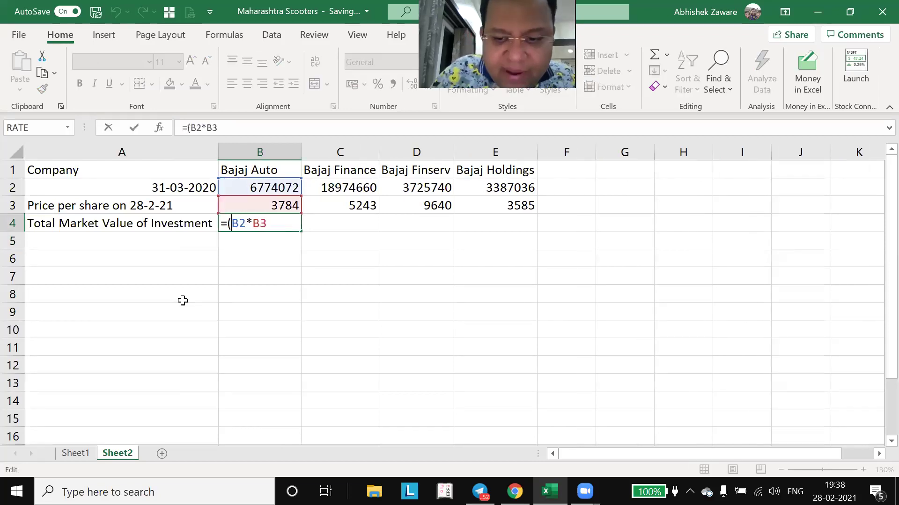
text(()
key(End)
text())
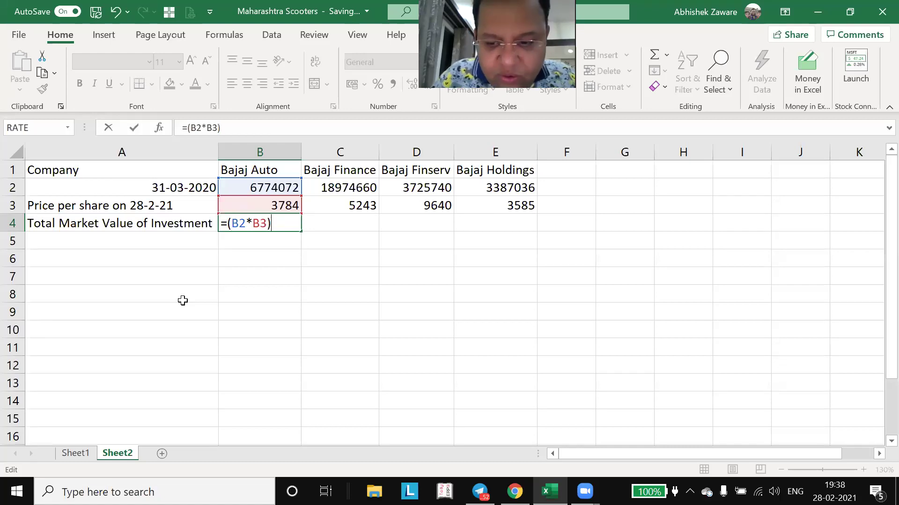
text(/100)
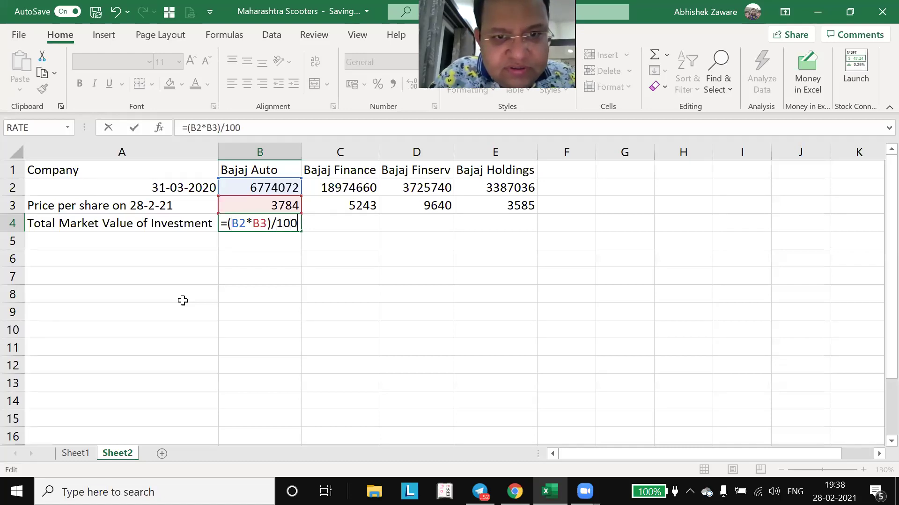
text(00000)
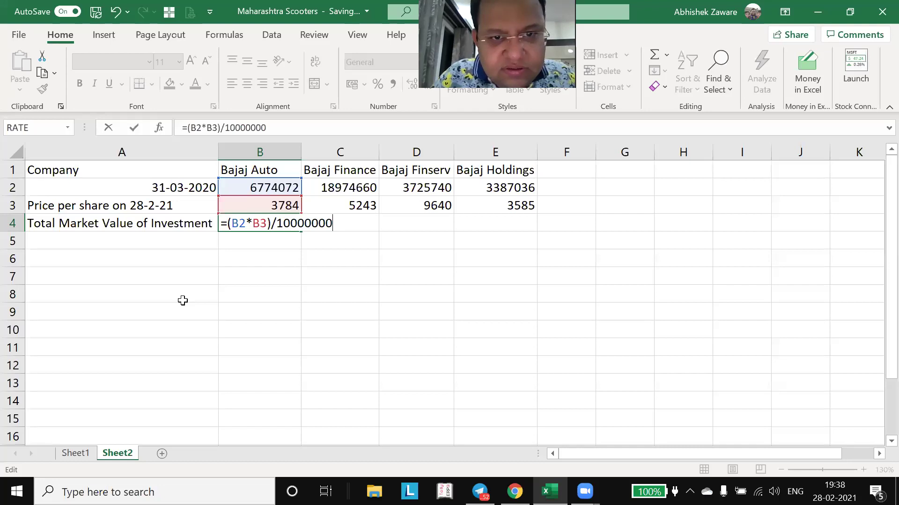
key(ctrl+Return)
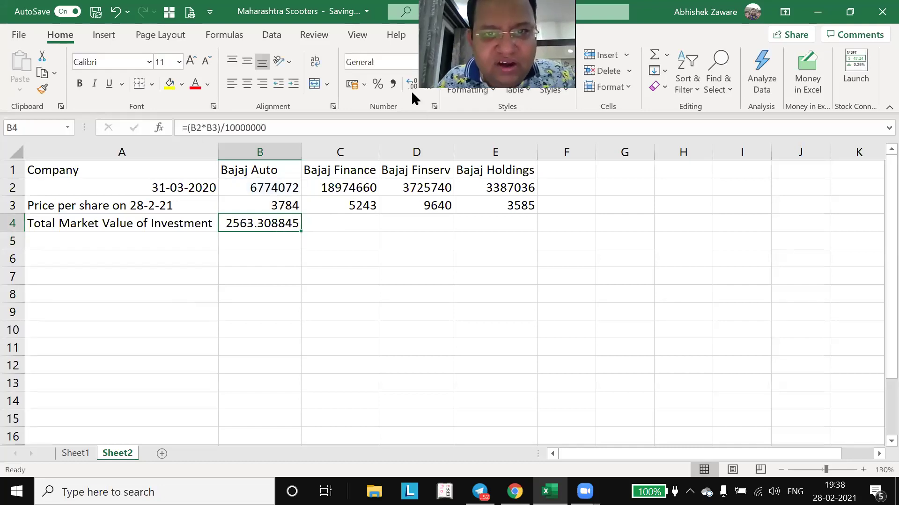
- Format B4 with a thousands separator and no decimal places
click(393, 84)
click(427, 86)
click(426, 87)
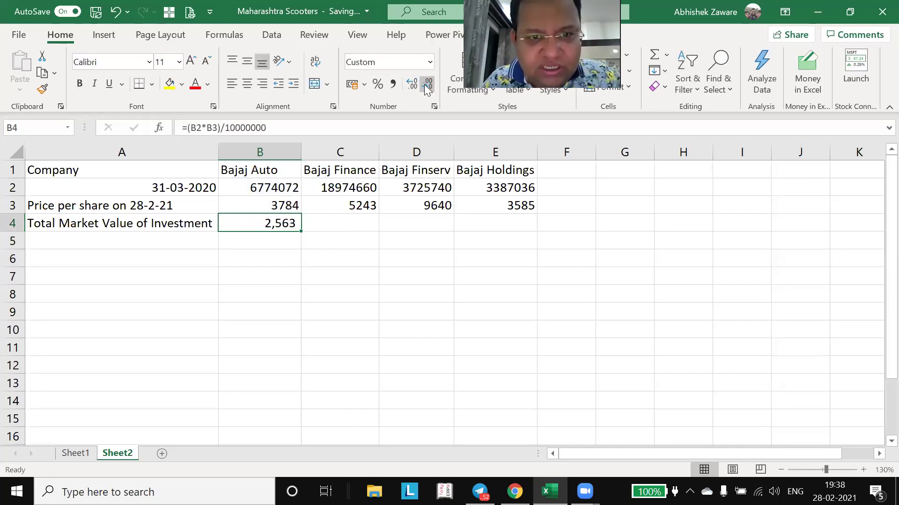
- Copy the market value formula from B4 across to the other three companies through E4
key(ctrl+c)
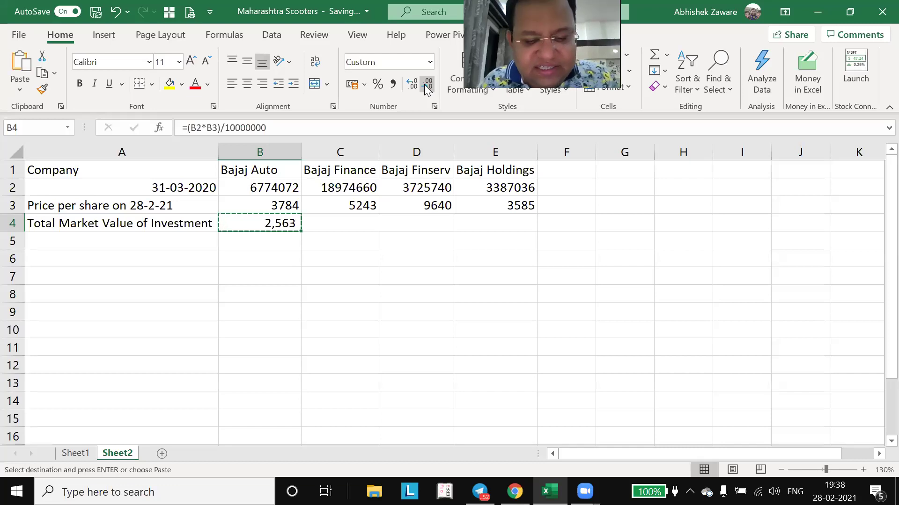
key(shift+Right)
key(shift+Right)
key(shift+Right)
key(ctrl+v)
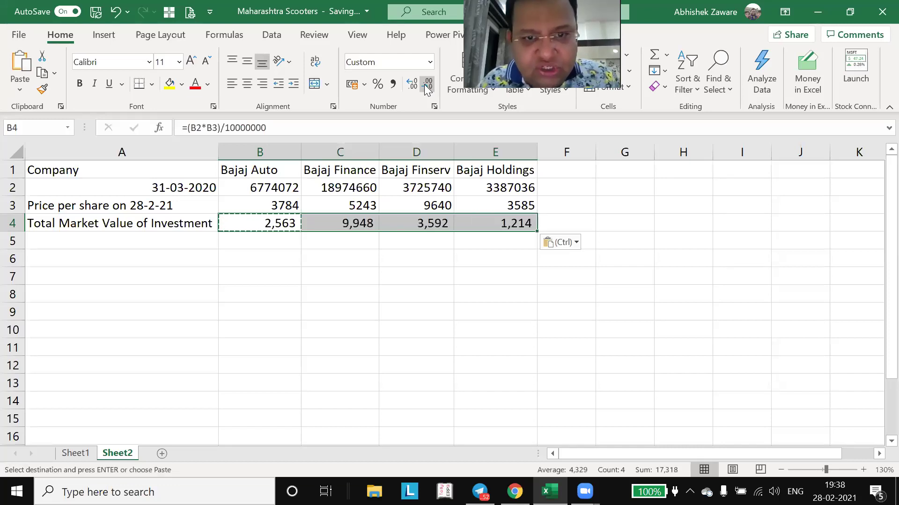
- Extend the label in A4 to "Total Market Value of Investment in Crores" and autofit column A to it
key(Left)
key(F2)
text(in Crores)
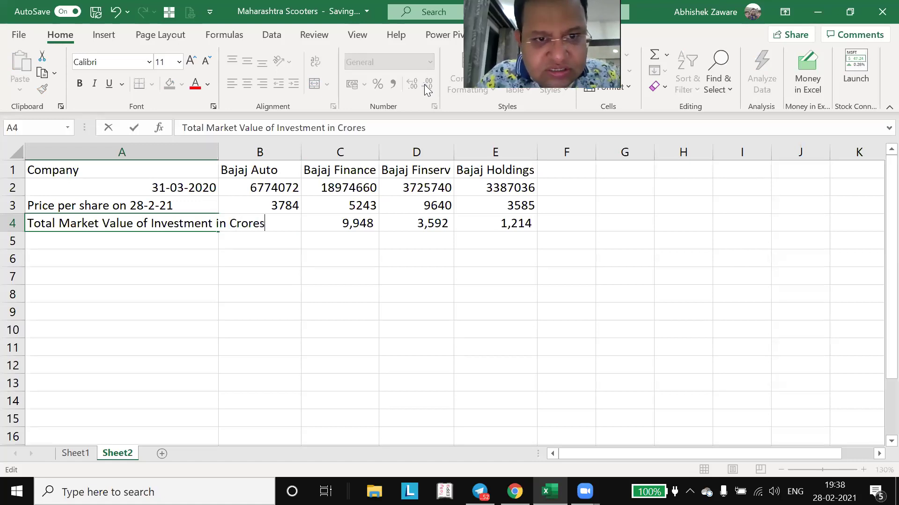
key(ctrl+Return)
key(alt+h)
key(o)
key(i)
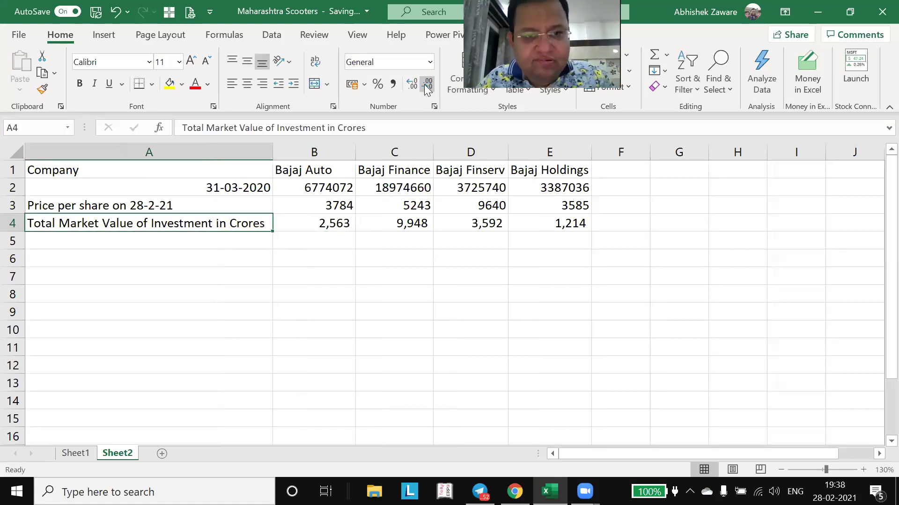
- Total the four companies' market values in F4 with =SUM(B4:E4)
key(Right)
key(Right)
key(Right)
key(Right)
key(Right)
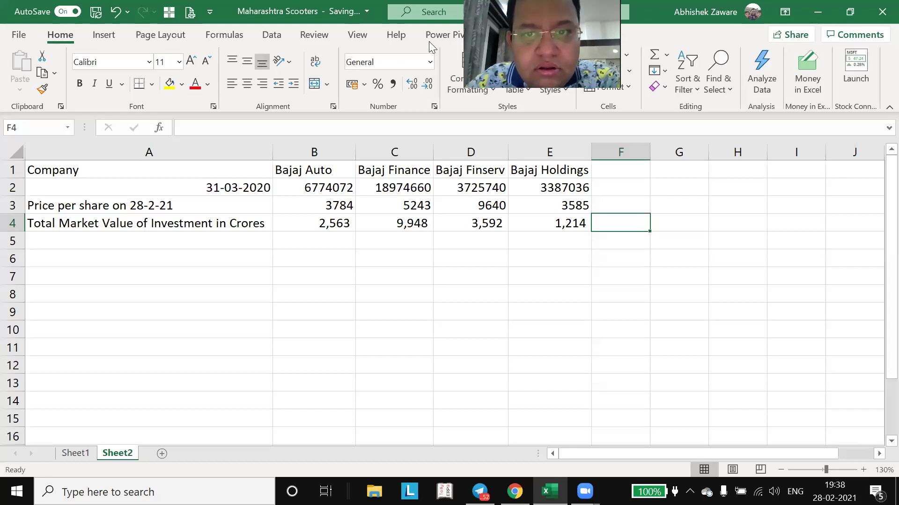
key(alt+equal)
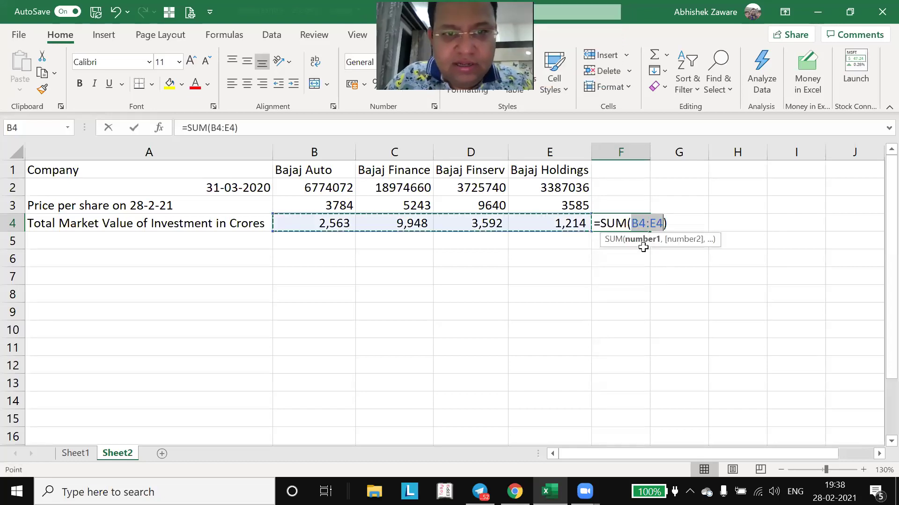
key(Return)
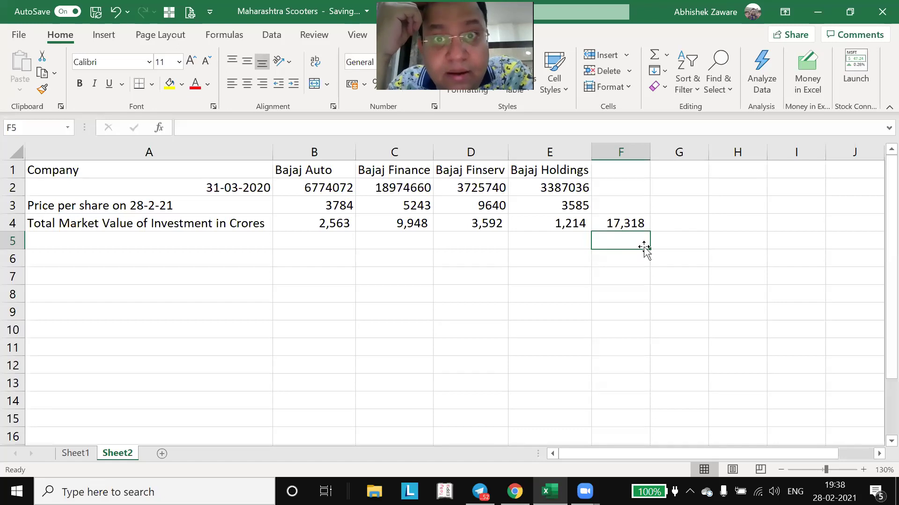
key(Up)
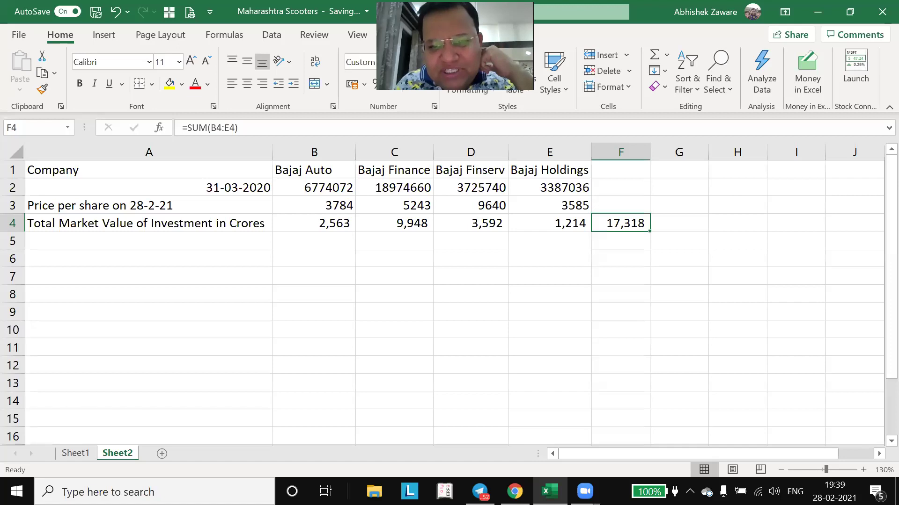
- Switch to Chrome, bring up Annual-Report-2019-20.pdf and go to the balance sheet on page 65
click(515, 492)
key(ctrl+shift+Tab)
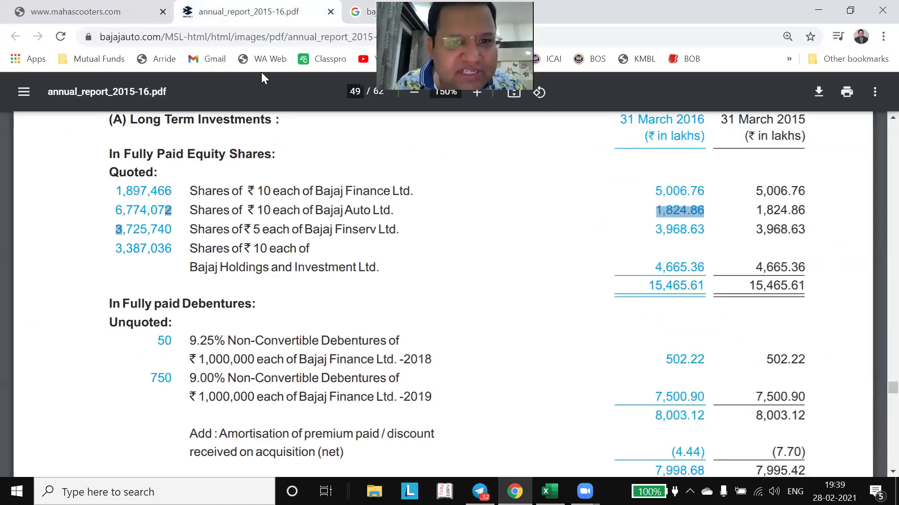
click(249, 258)
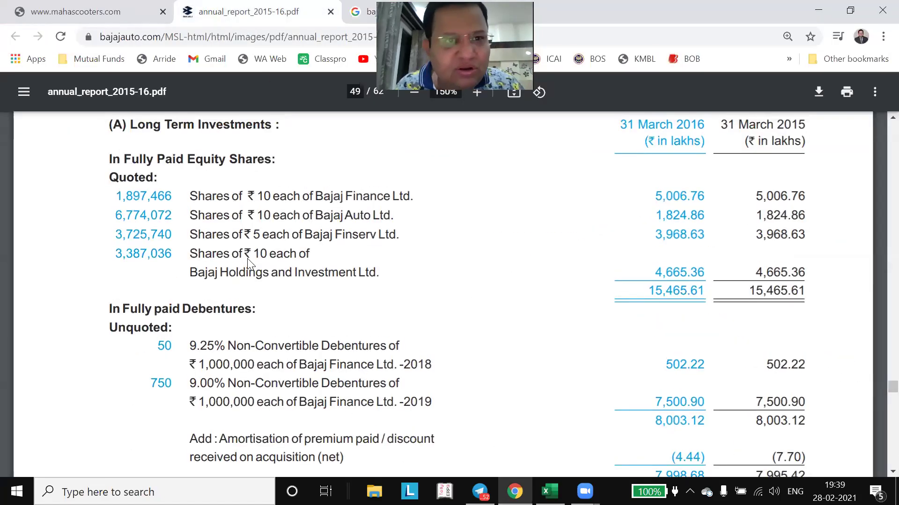
scroll(323, 103, up, 8)
key(ctrl+shift+Tab)
click(164, 97)
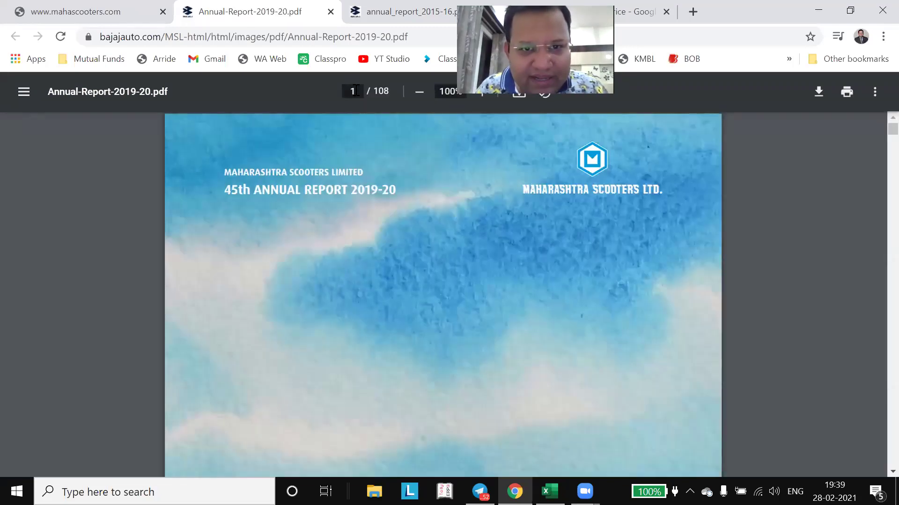
text(56)
key(Return)
scroll(614, 383, down, 10)
text(65)
key(Return)
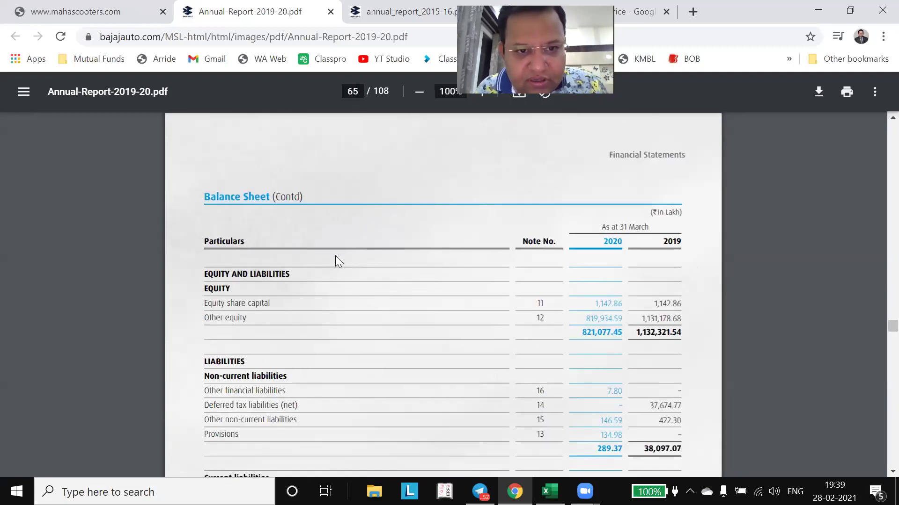
- Find note 3 Investments on page 80 of the 2019-20 annual report and examine the quoted equity shares
scroll(335, 255, down, 20)
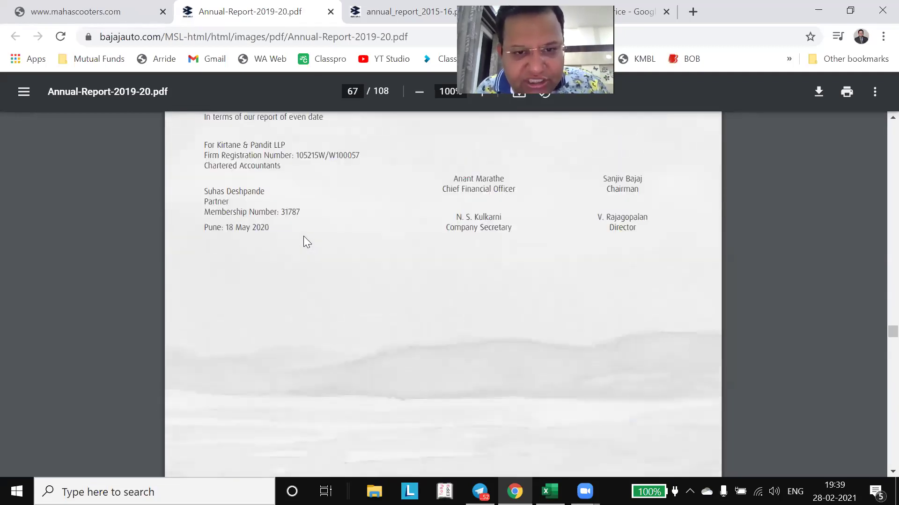
scroll(304, 237, down, 6)
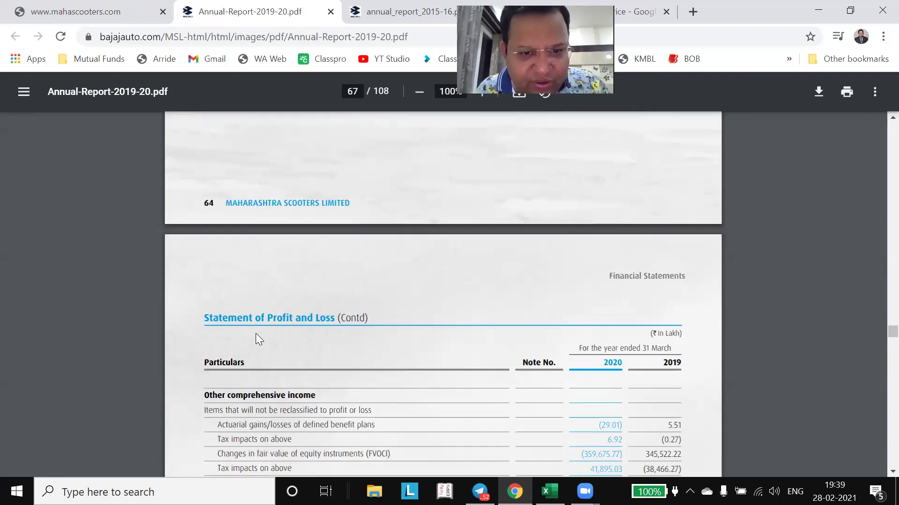
scroll(255, 335, down, 20)
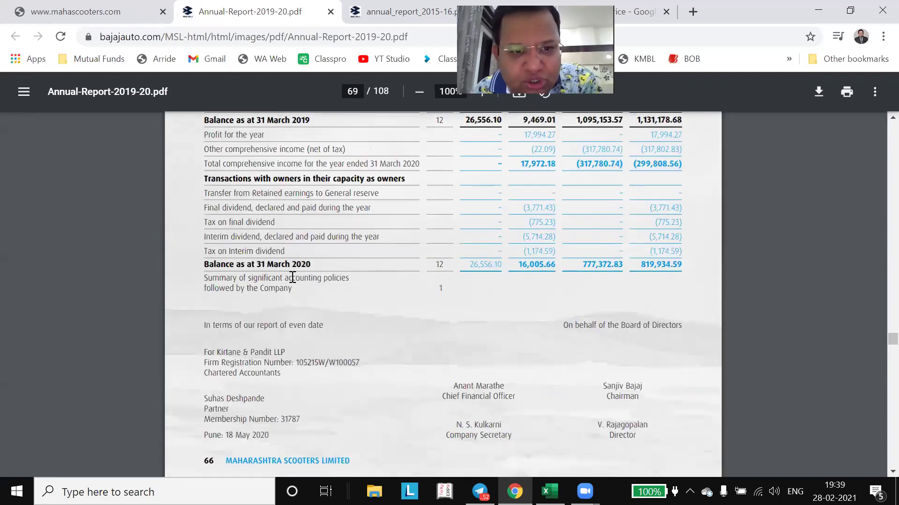
scroll(292, 278, down, 5)
scroll(288, 280, down, 20)
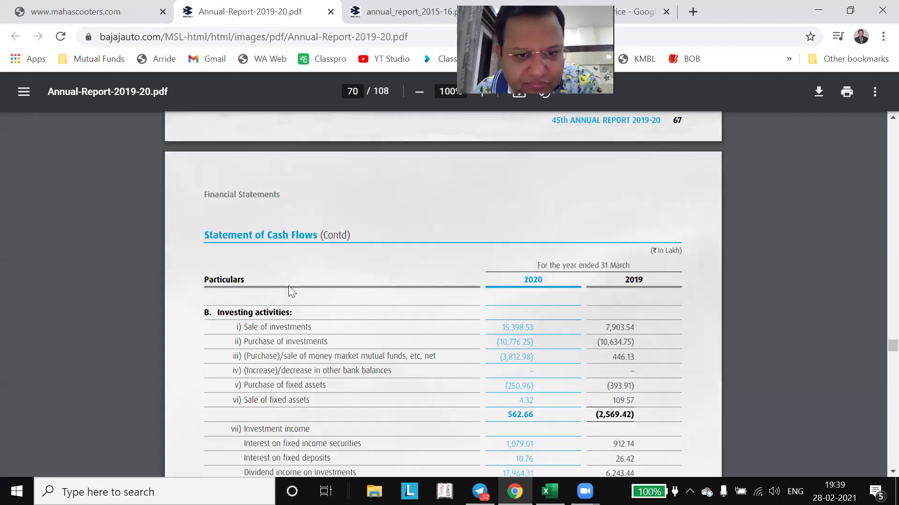
scroll(280, 301, down, 20)
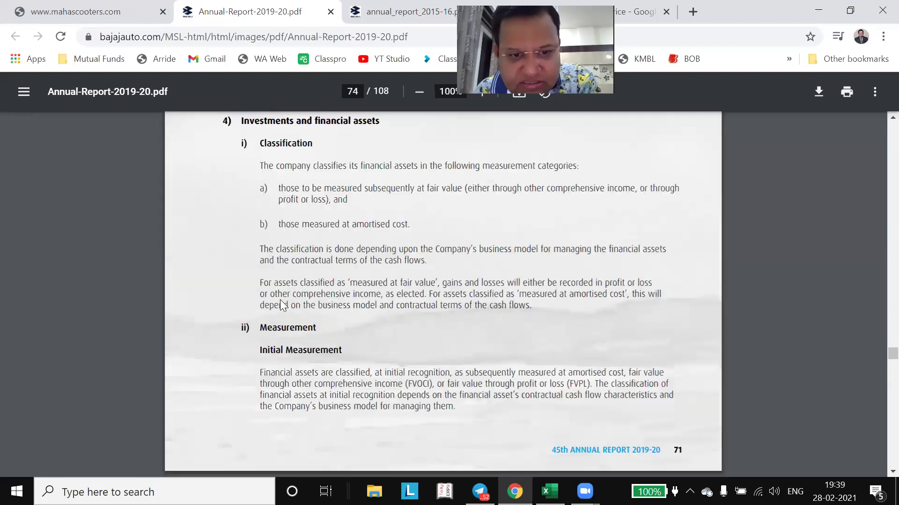
scroll(281, 304, down, 20)
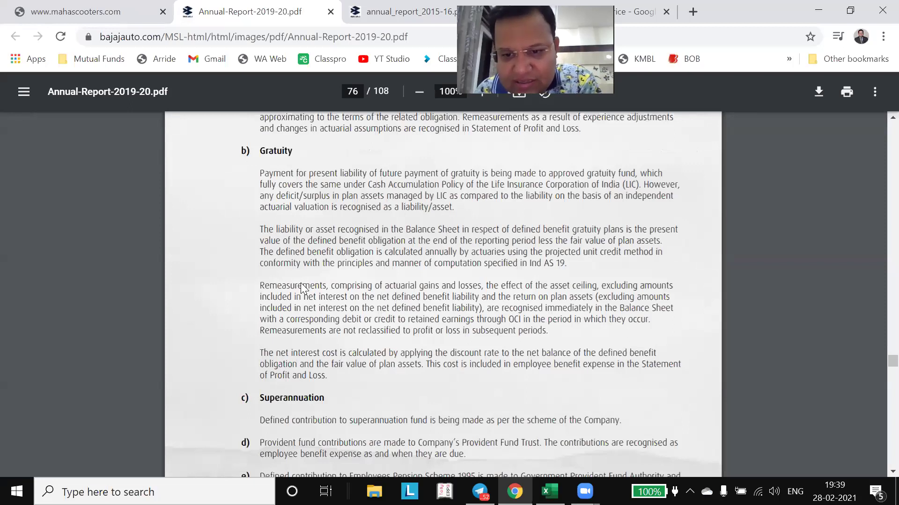
scroll(302, 287, down, 12)
scroll(300, 289, down, 20)
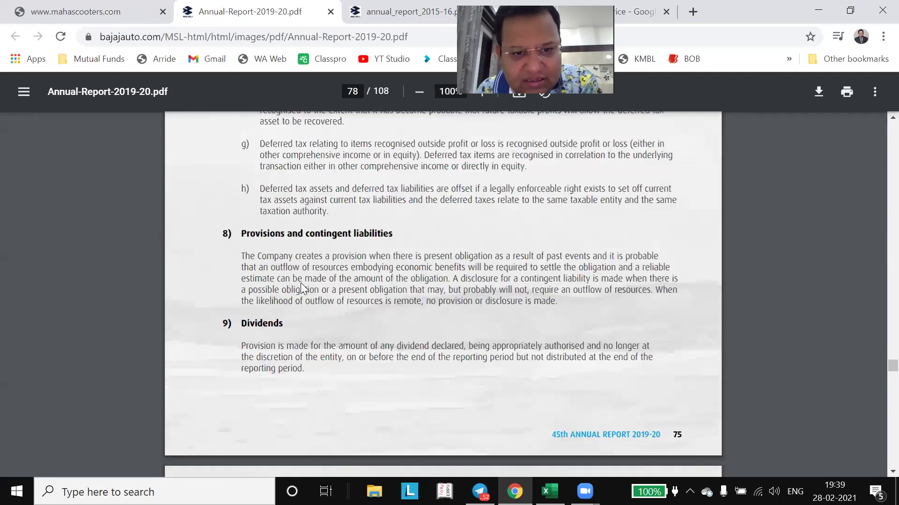
scroll(300, 282, down, 20)
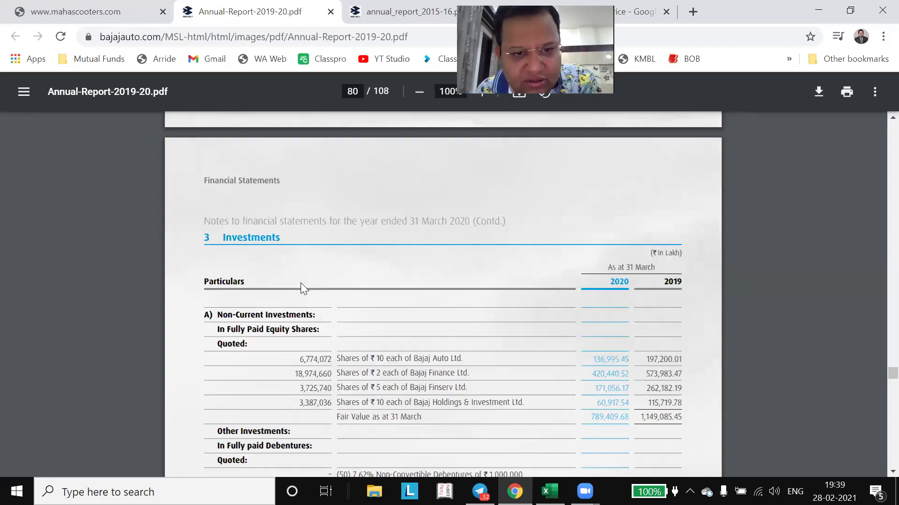
scroll(303, 279, up, 8)
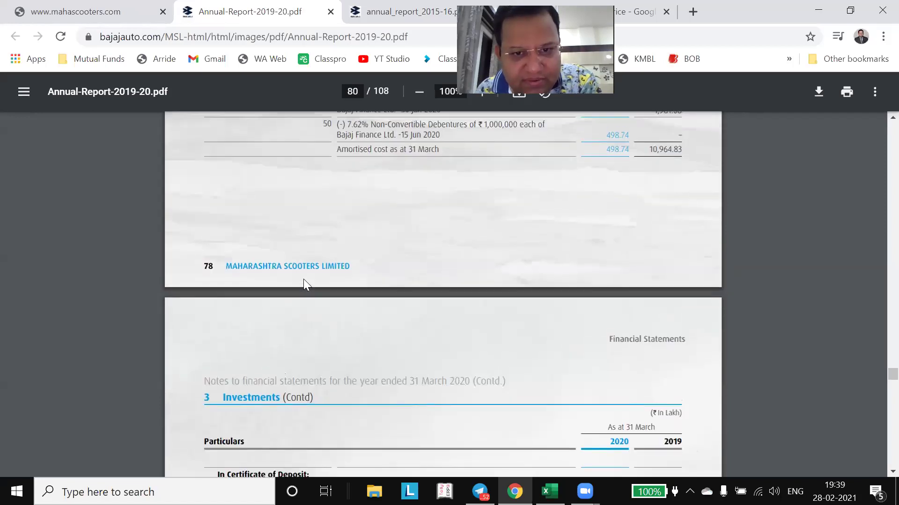
scroll(303, 278, up, 6)
scroll(303, 279, down, 6)
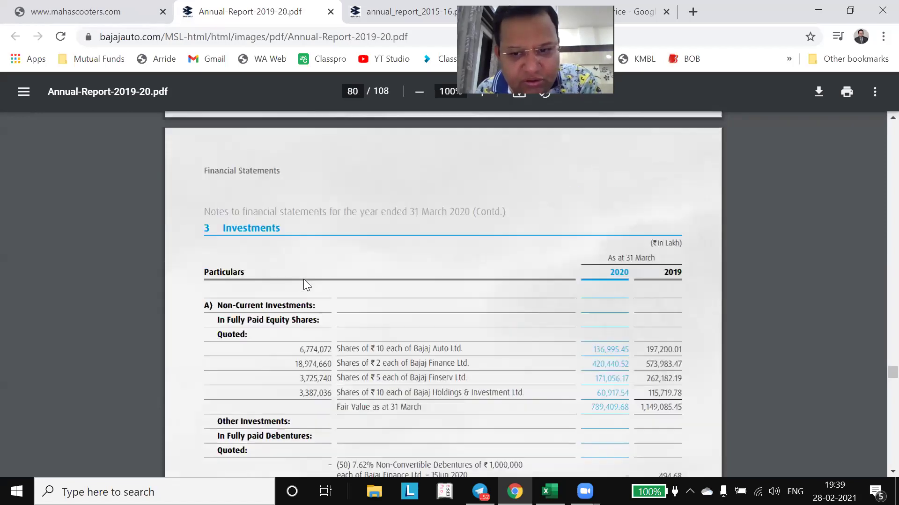
scroll(557, 346, up, 1)
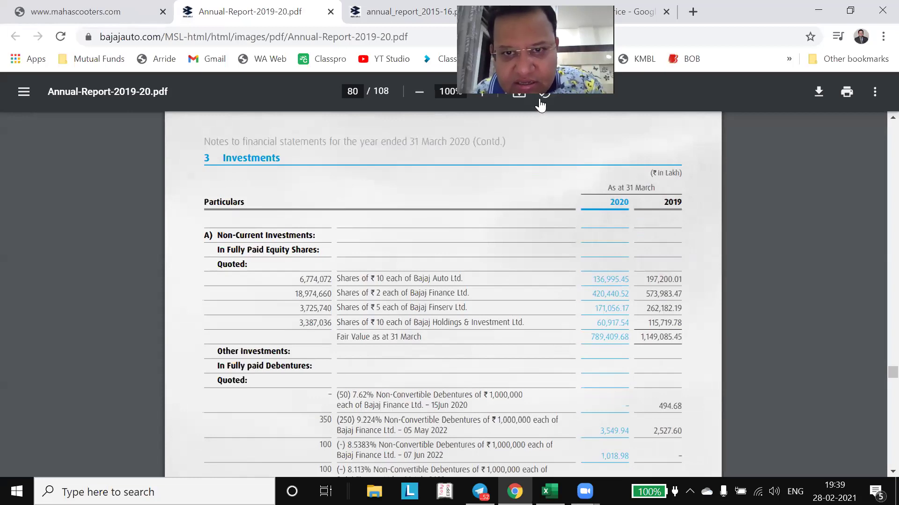
- Enlarge the investments note to 150% and highlight the 2020 fair value figure of the quoted shares
click(480, 94)
click(480, 94)
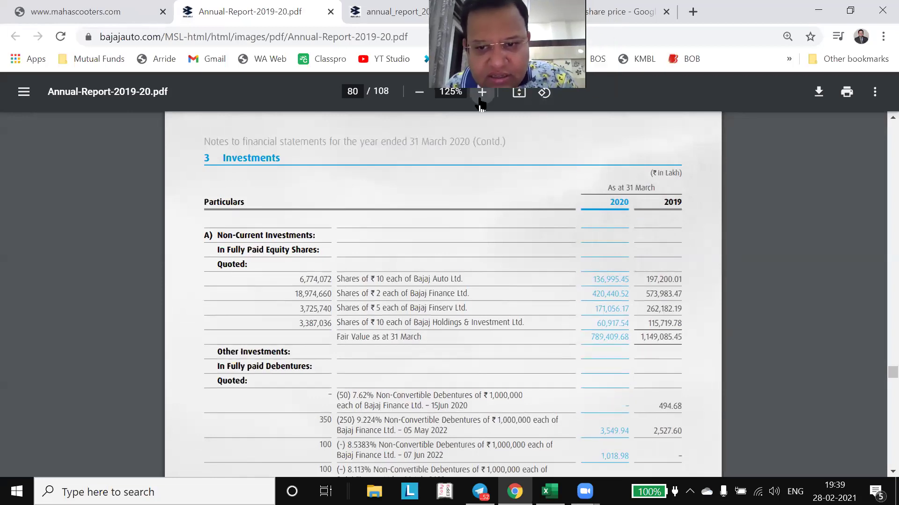
click(481, 93)
scroll(638, 238, down, 2)
scroll(637, 239, down, 3)
scroll(637, 239, up, 3)
drag(665, 385, 694, 382)
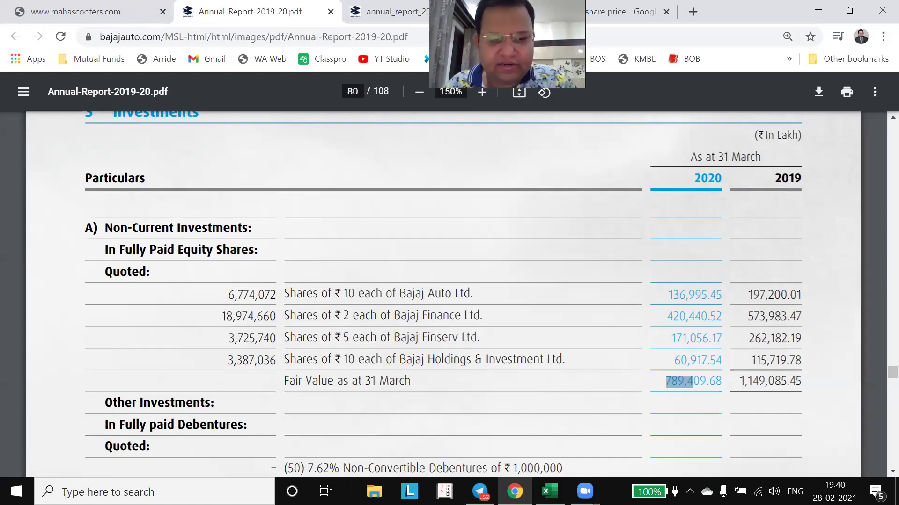
- Switch to the Excel workbook and copy A4's label into A5, extending it to "Total Market Value of Investment in Crores on 31-3-20"
key(alt+Tab)
key(Down)
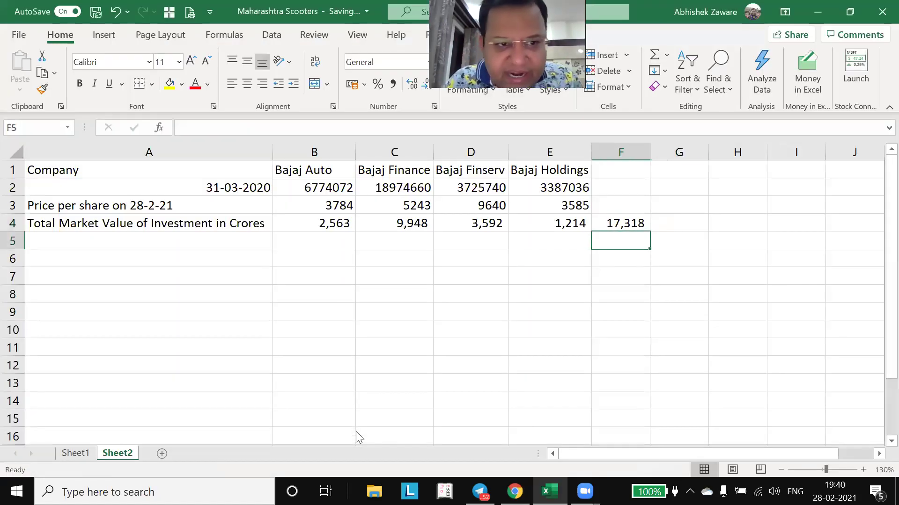
key(Left)
key(Left)
key(Left)
key(Left)
key(Left)
key(Up)
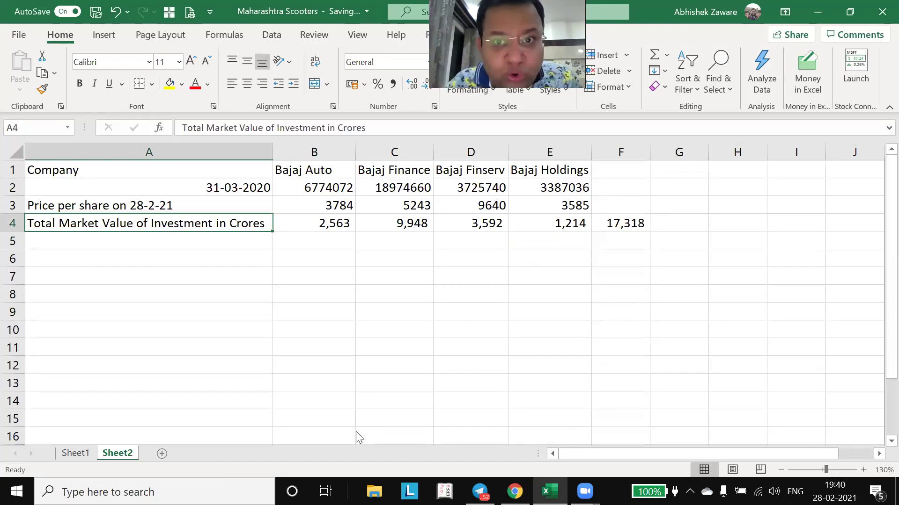
key(ctrl+c)
key(Down)
key(ctrl+v)
key(F2)
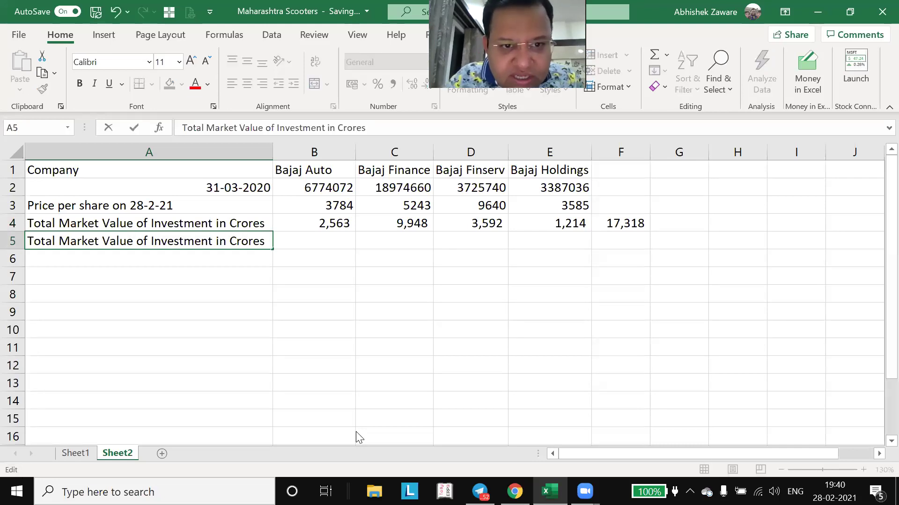
text(on 31-3-)
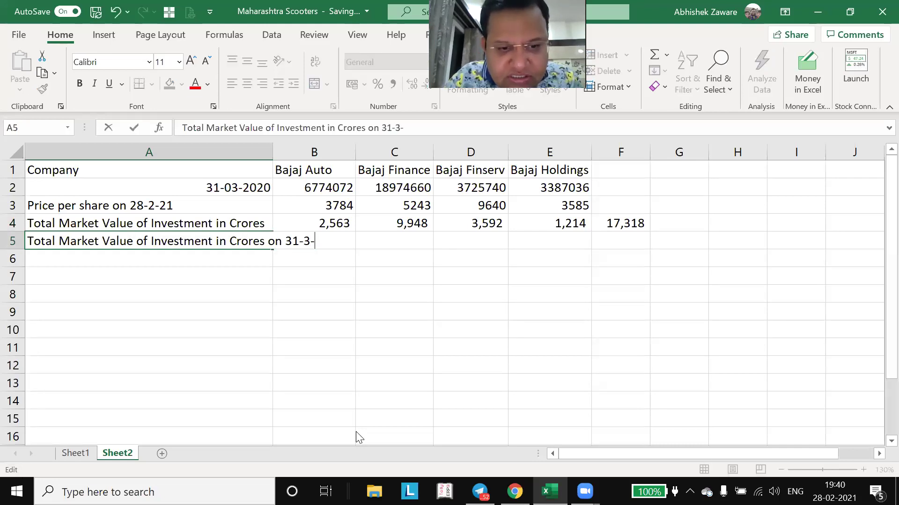
key(Tab)
key(Up)
key(Up)
key(Up)
key(shift+Right)
key(shift+Right)
key(shift+Right)
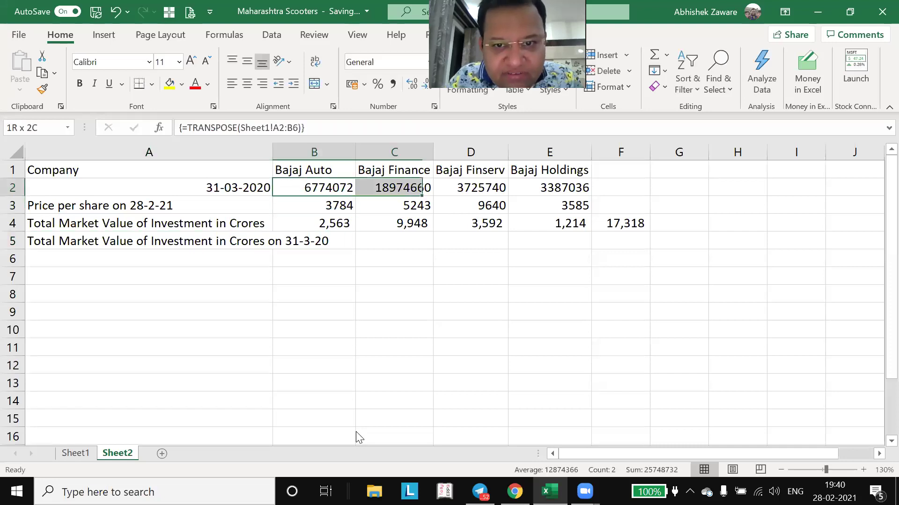
key(Down)
key(Down)
key(Down)
- AutoFit the width of column A to the label in A5
key(Left)
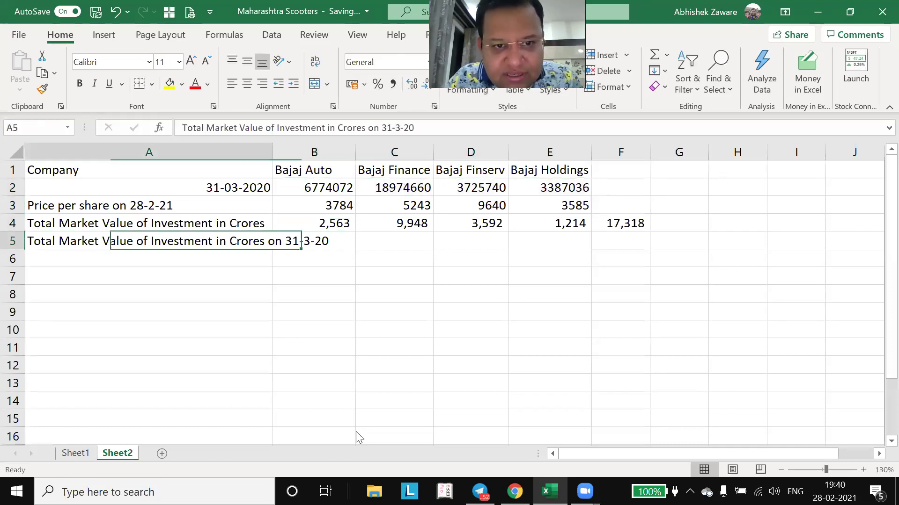
key(alt+h)
key(o)
key(i)
- Enter 7894 in F5 as the 31-3-20 market value, checking it against the annual report in Chrome
key(Right)
key(Right)
key(Right)
key(Right)
key(Right)
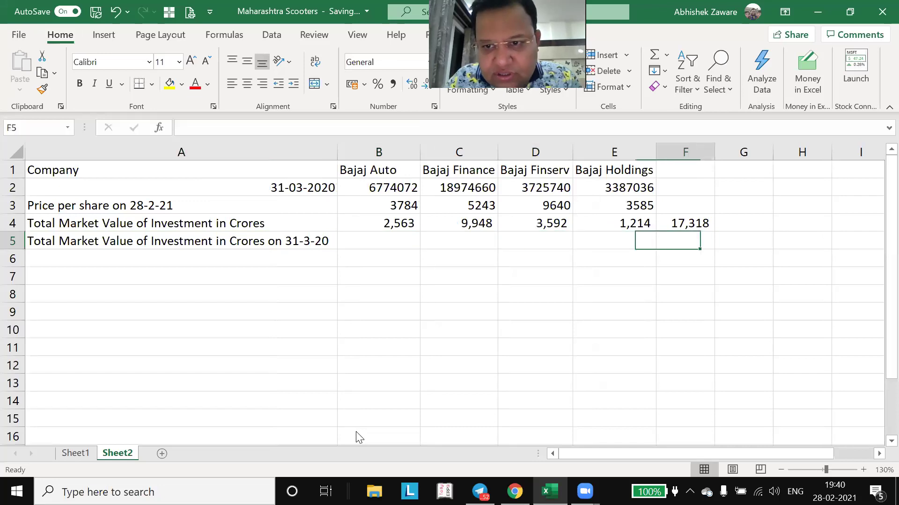
text(789)
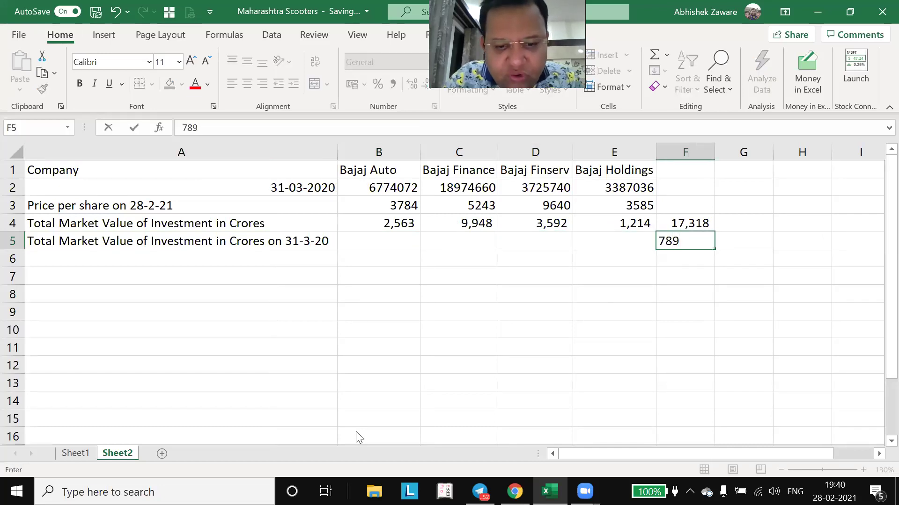
key(Return)
key(alt+Tab)
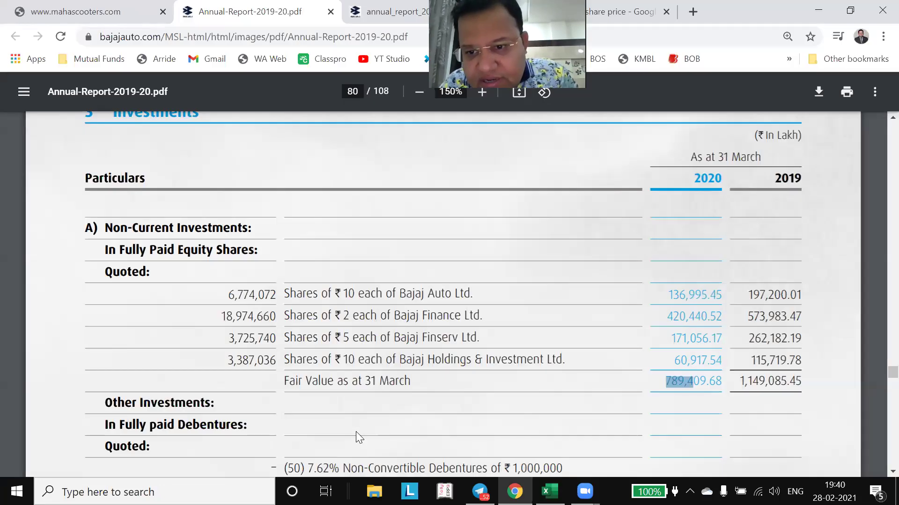
key(alt+Tab)
key(Up)
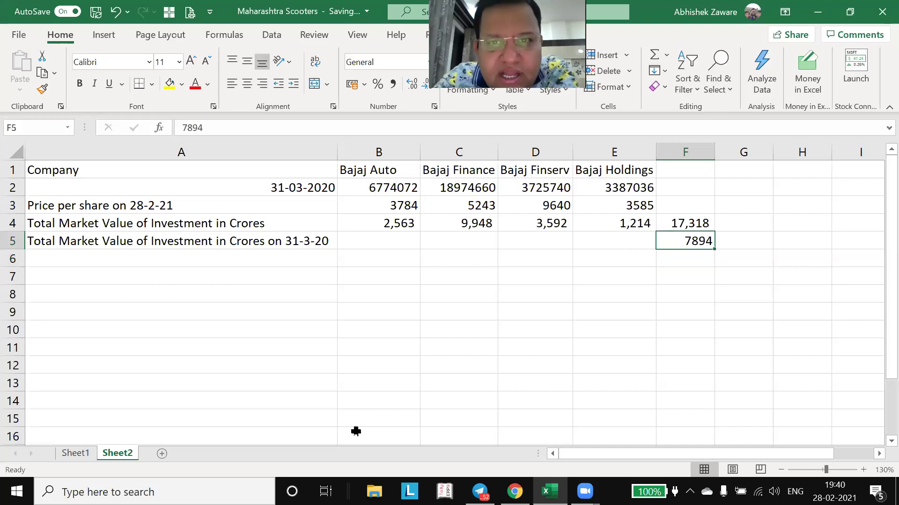
- Calculate the growth of the market value since 31-3-20 in G5 with =(F4-F5)/F5
key(Right)
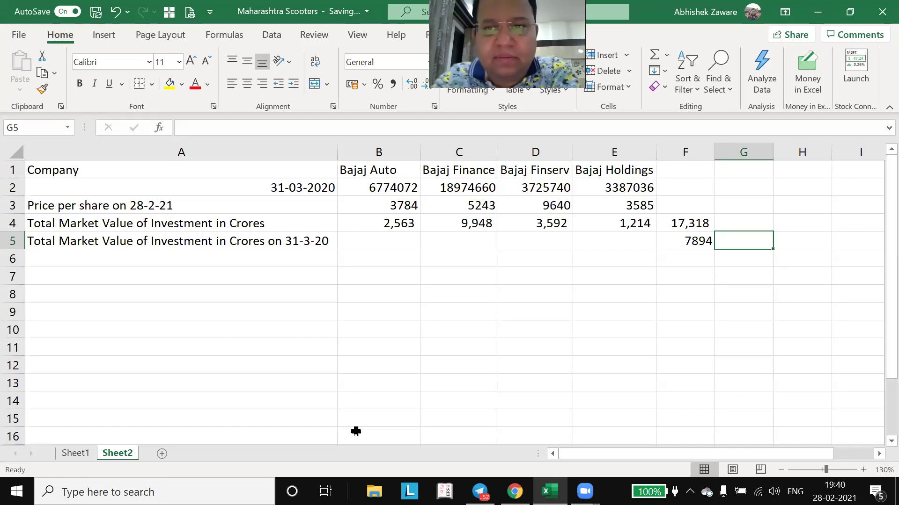
text(=()
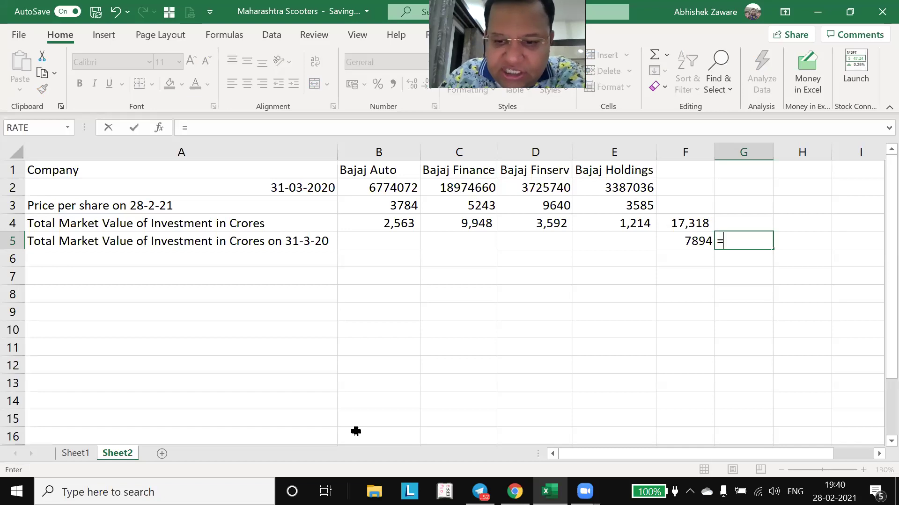
key(Up)
key(Left)
text(-)
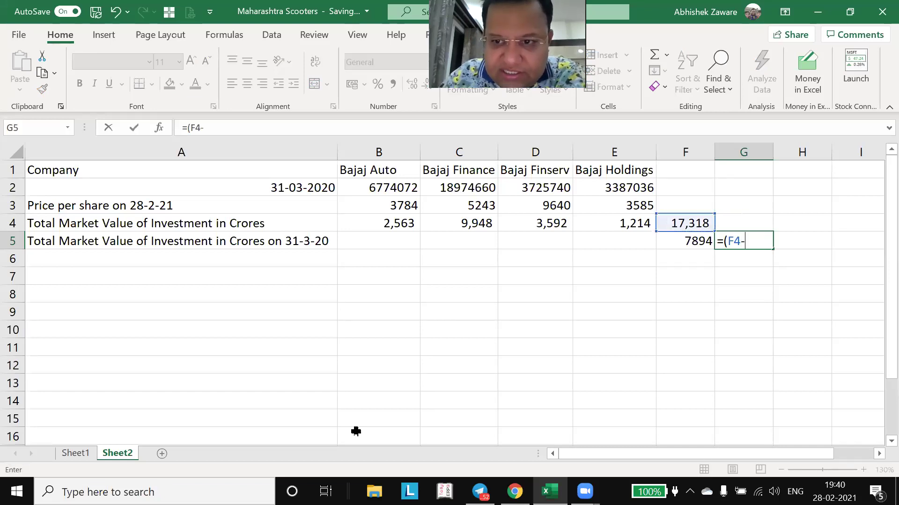
key(Left)
text()/)
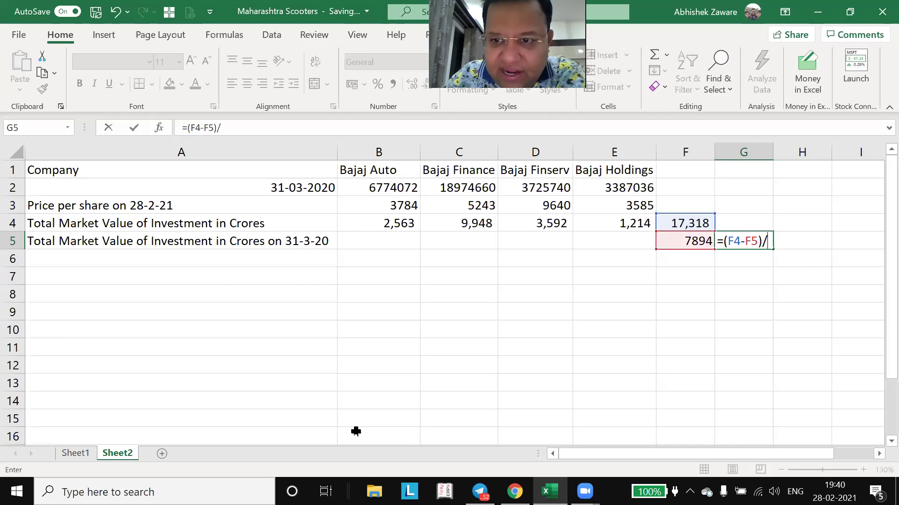
key(Up)
key(Left)
key(Down)
key(ctrl+Return)
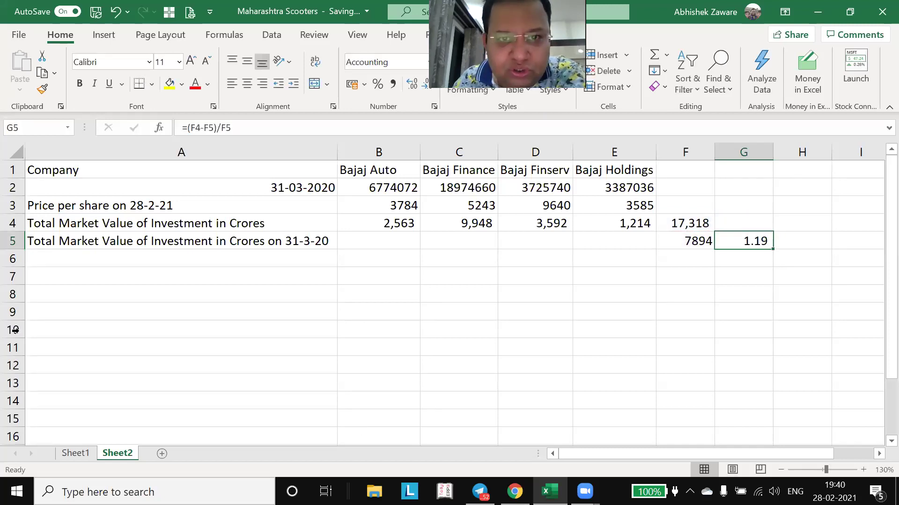
- Format the growth figure in G5 as a percentage with two decimal places
click(377, 84)
click(411, 85)
click(411, 85)
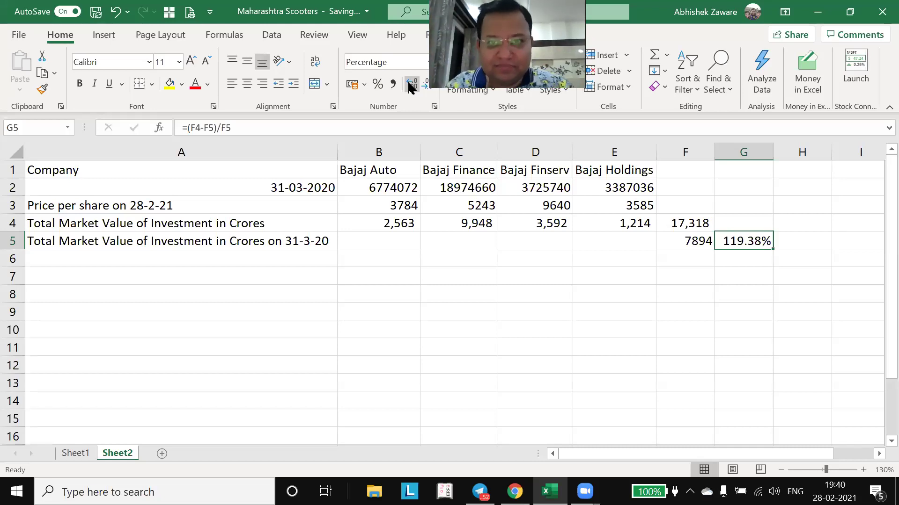
- Compare the current and 31-3-20 total market values in F4 and F5
key(Left)
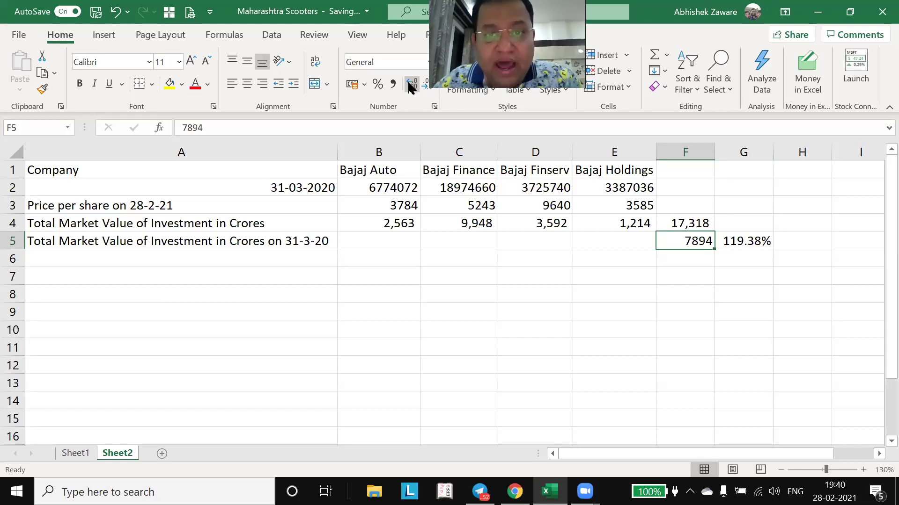
key(Up)
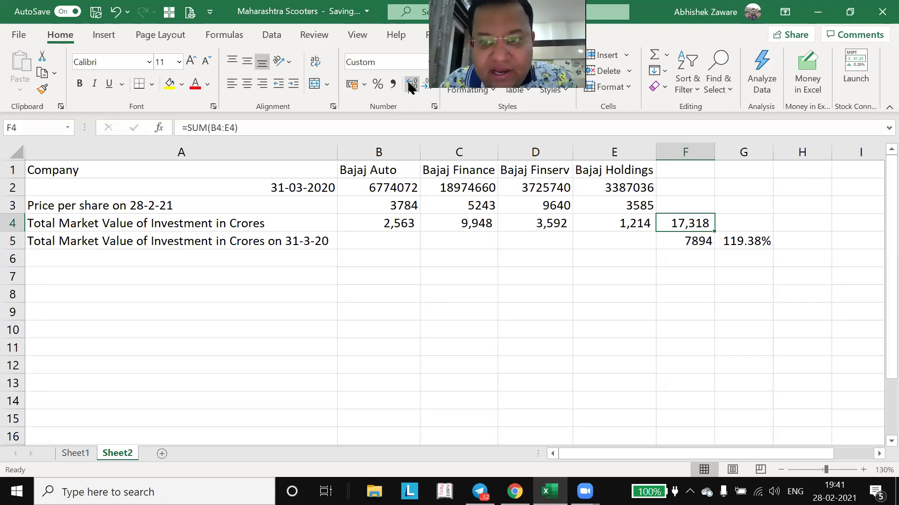
key(shift+Down)
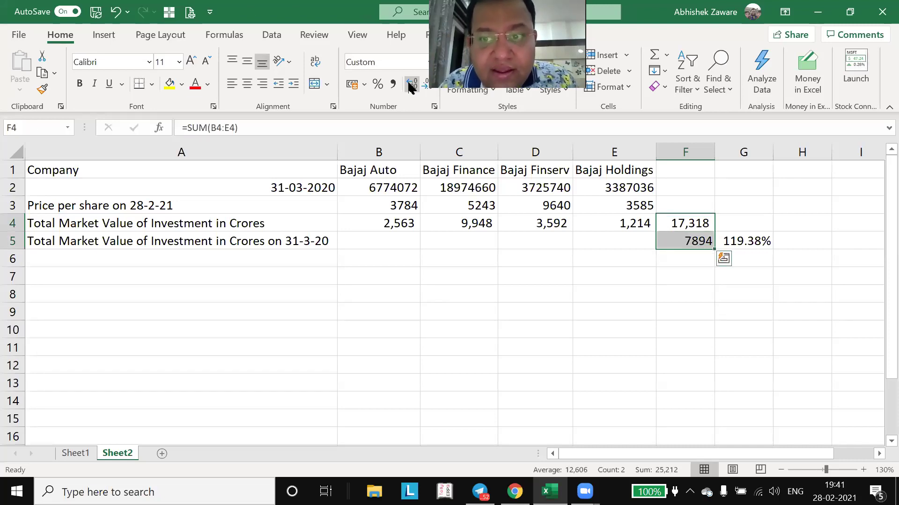
key(Right)
key(Down)
key(Left)
key(Left)
key(Left)
key(Left)
key(Left)
key(Left)
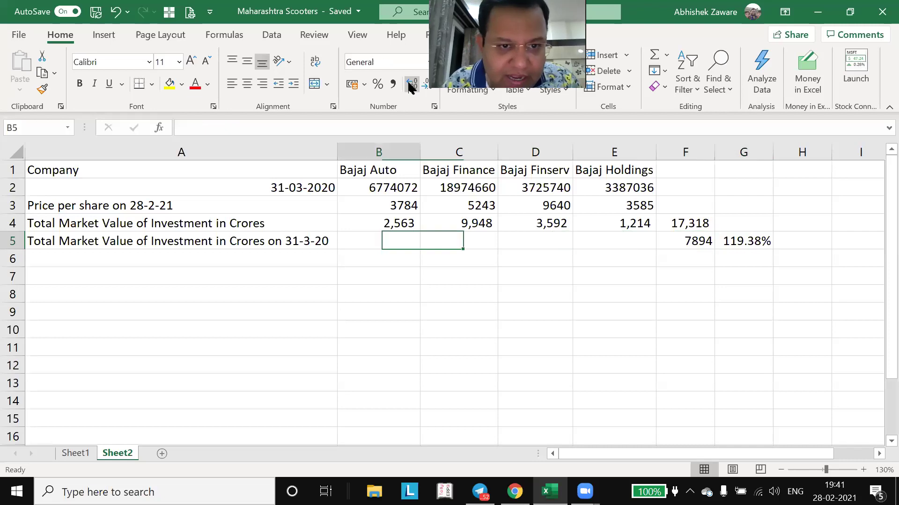
key(Down)
key(Down)
- Switch to Chrome and search Google for "maharashtra scooters share price", replacing the Bajaj Holdings query
key(alt+Tab)
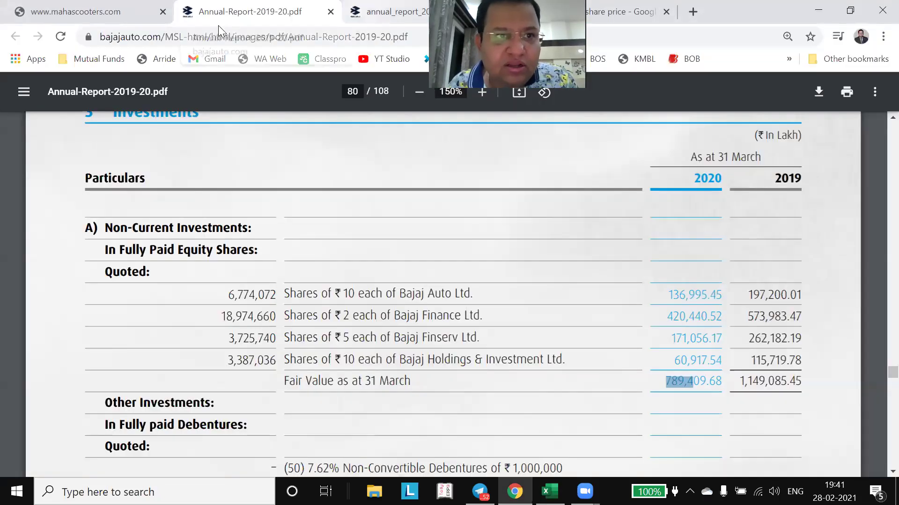
key(ctrl+9)
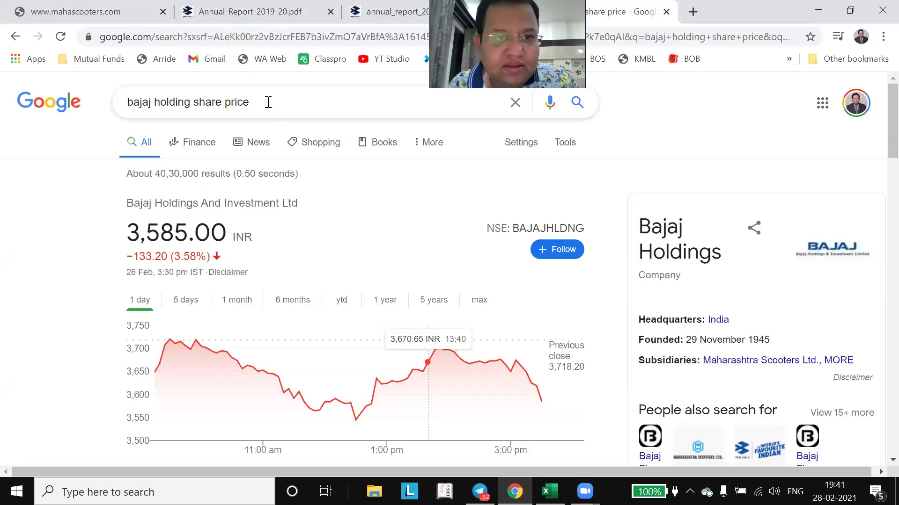
drag(191, 102, 114, 90)
text(Mahar)
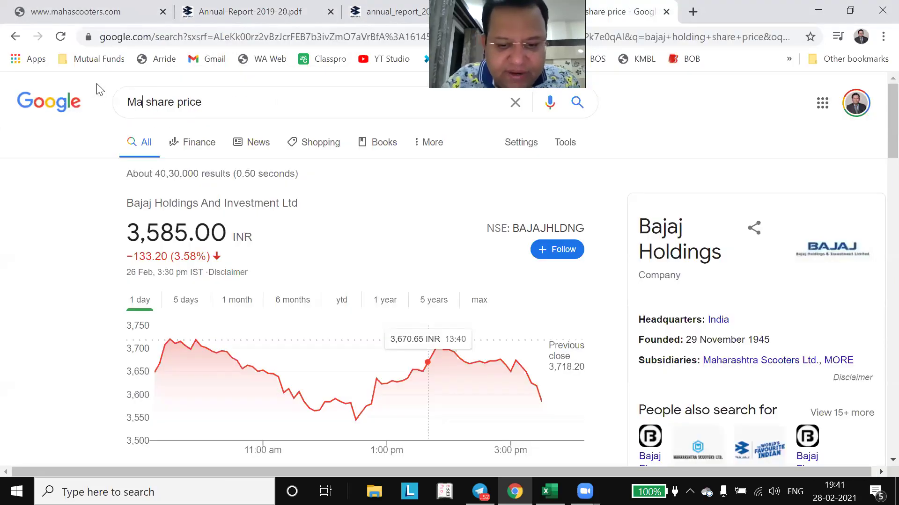
key(Down)
key(Down)
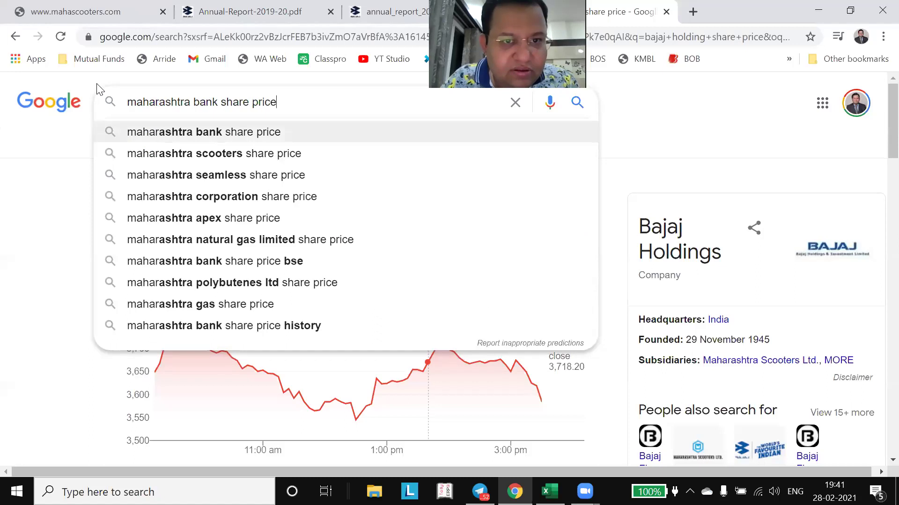
key(Return)
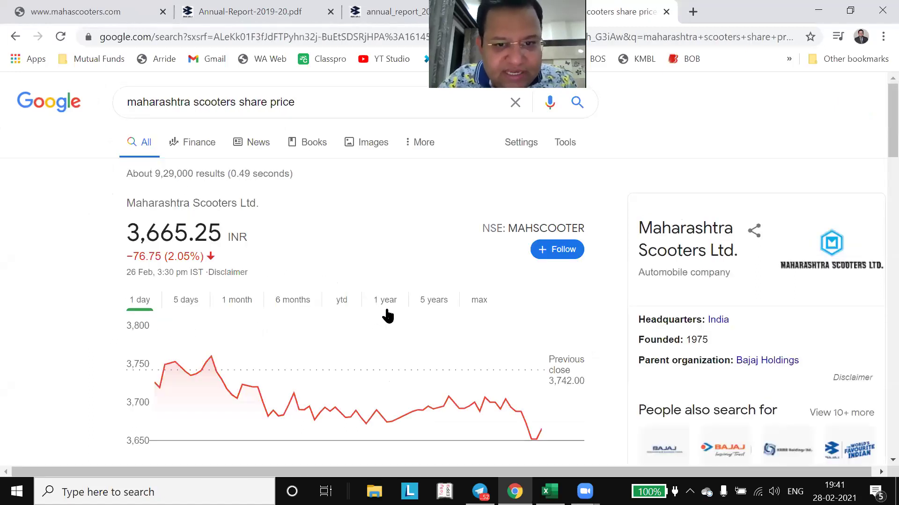
- Show the one-year price chart of Maharashtra Scooters and read its price on 31 March 2020
click(388, 300)
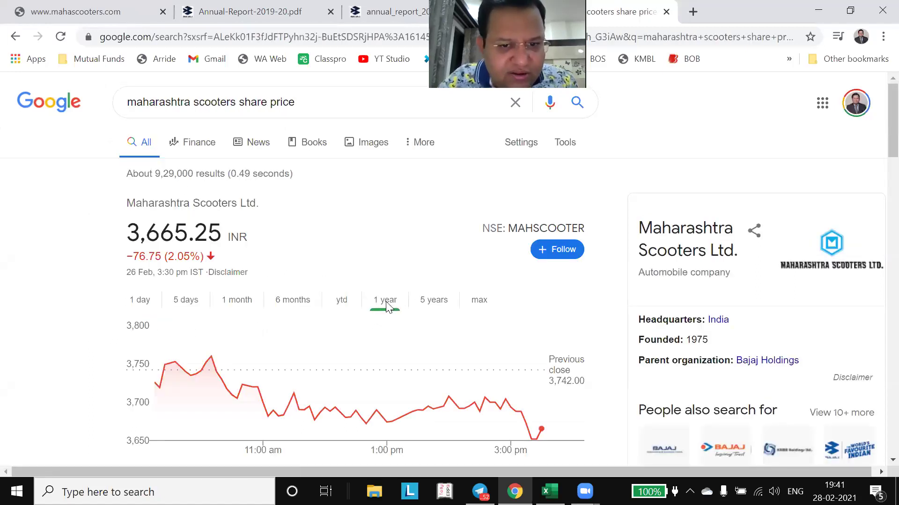
scroll(387, 305, down, 1)
scroll(397, 249, down, 1)
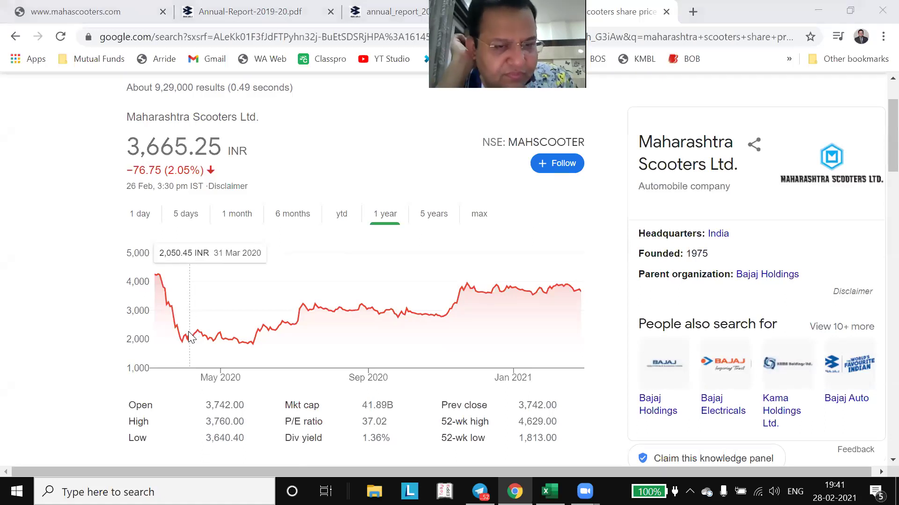
- Back in Excel, label A7 "Mah Scooters on 31-3-2020" and enter 2050 in B7, rechecking the price in Chrome
key(alt+Tab)
text(Mah Scoot)
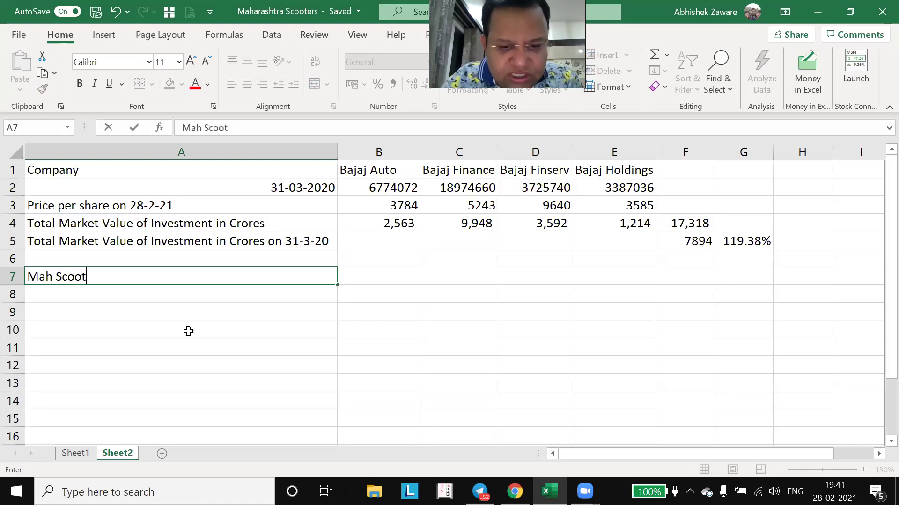
text(ers on )
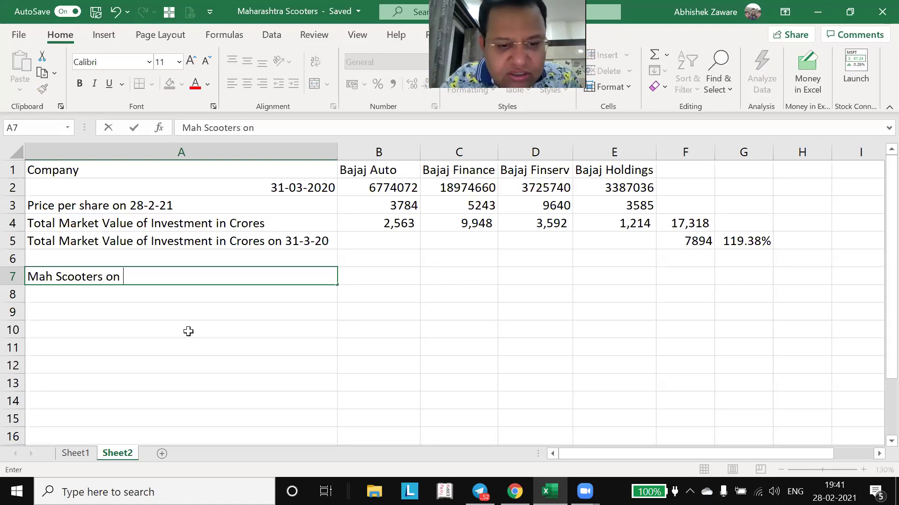
text(31-3-2020)
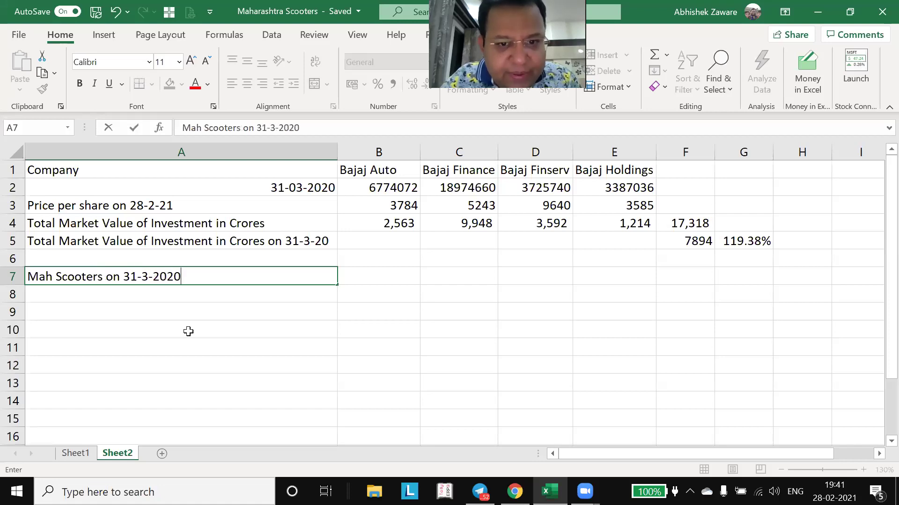
key(Tab)
text(2050)
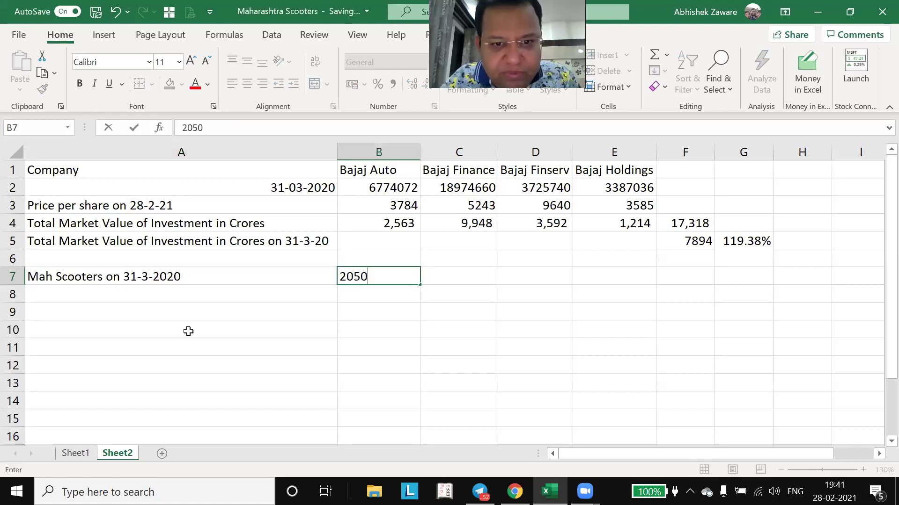
key(alt+Tab)
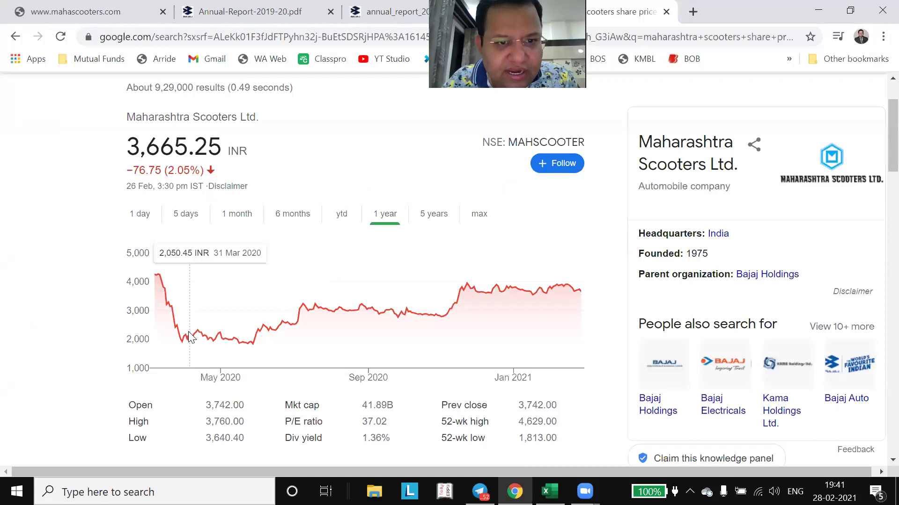
key(alt+Tab)
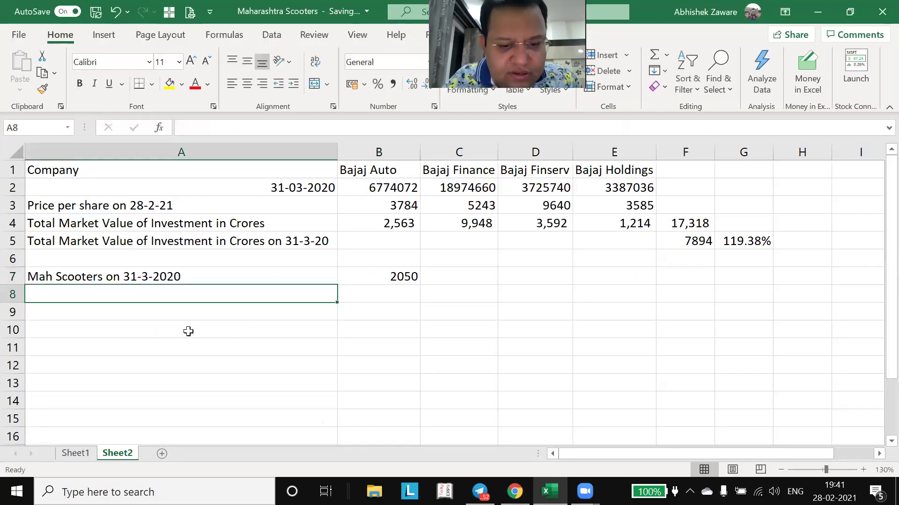
- Duplicate the label from A7 into A8 and change its date so that it reads "Mah Scooters on 28-2-2021"
key(ctrl+apostrophe)
key(BackSpace)
key(BackSpace)
key(BackSpace)
key(BackSpace)
key(BackSpace)
key(BackSpace)
key(BackSpace)
key(BackSpace)
key(BackSpace)
text(28-2-2021)
key(Tab)
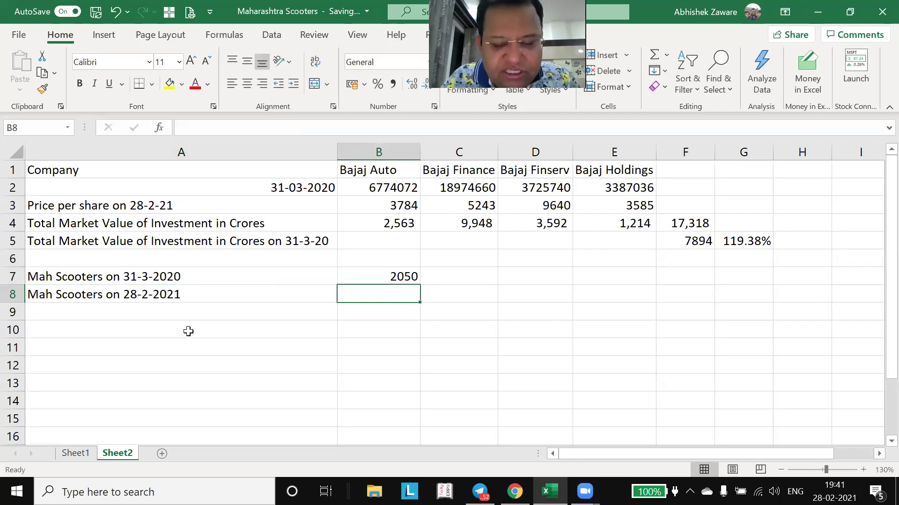
- Check the current Maharashtra Scooters share price in Chrome and enter 3665 in B8 of the Excel sheet
key(alt+Tab)
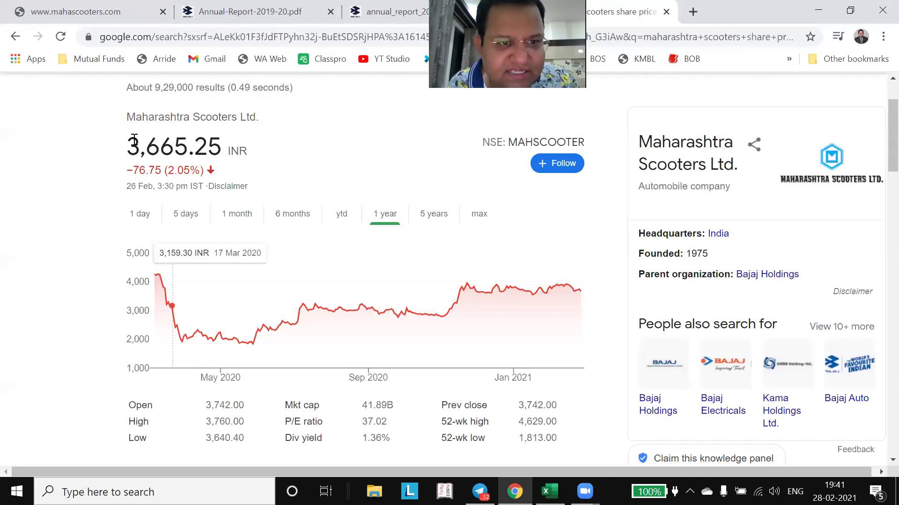
drag(128, 146, 187, 146)
key(ctrl+c)
key(alt+Tab)
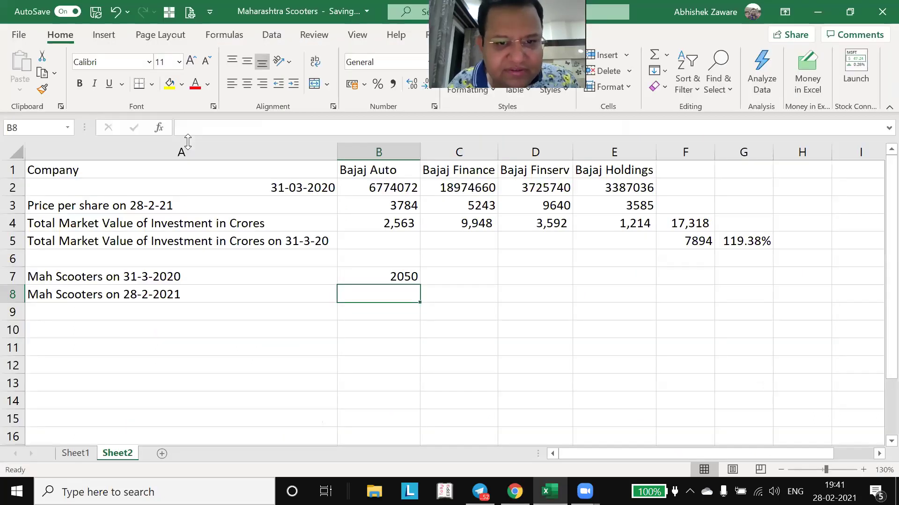
text(3665)
key(Return)
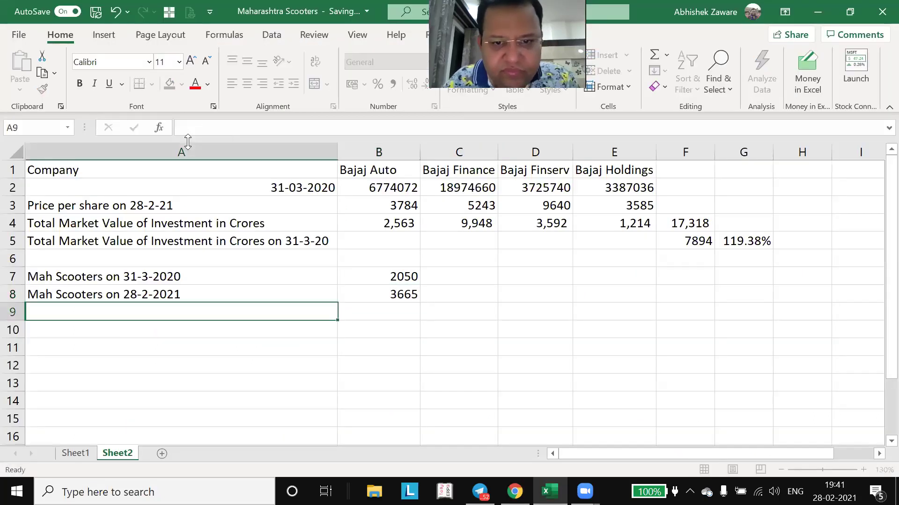
- Copy the percentage growth formula from G5 into C8 and check which cells it references
key(Up)
key(Right)
key(Down)
key(Right)
key(Right)
key(Right)
key(Right)
key(Up)
key(Up)
key(Up)
key(Up)
key(Right)
key(ctrl+c)
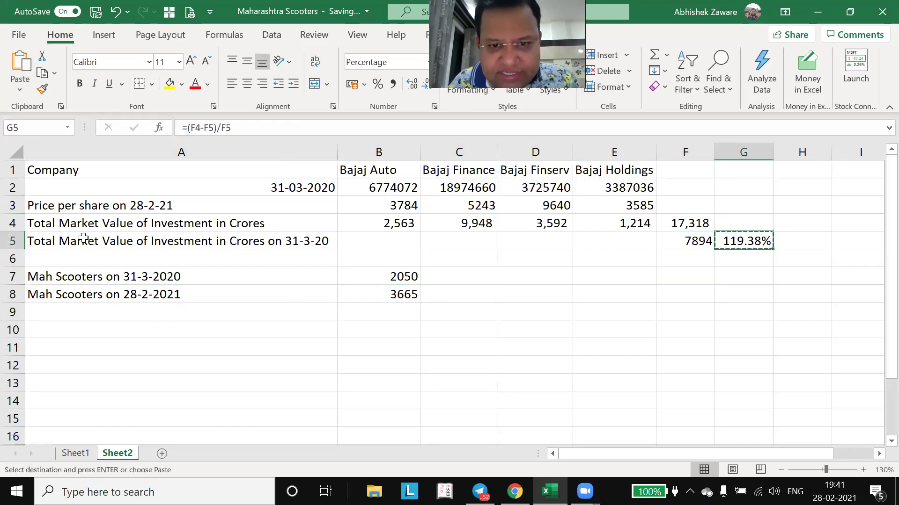
click(451, 290)
key(ctrl+v)
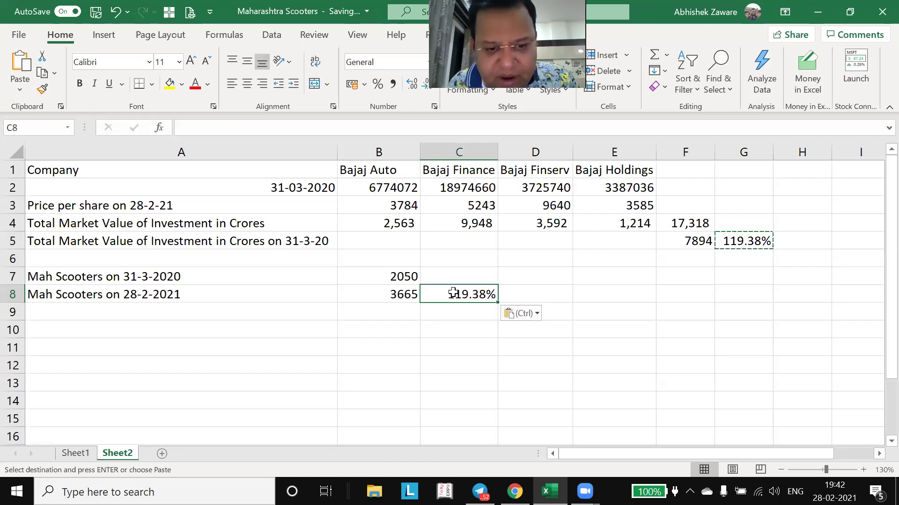
key(Escape)
key(F2)
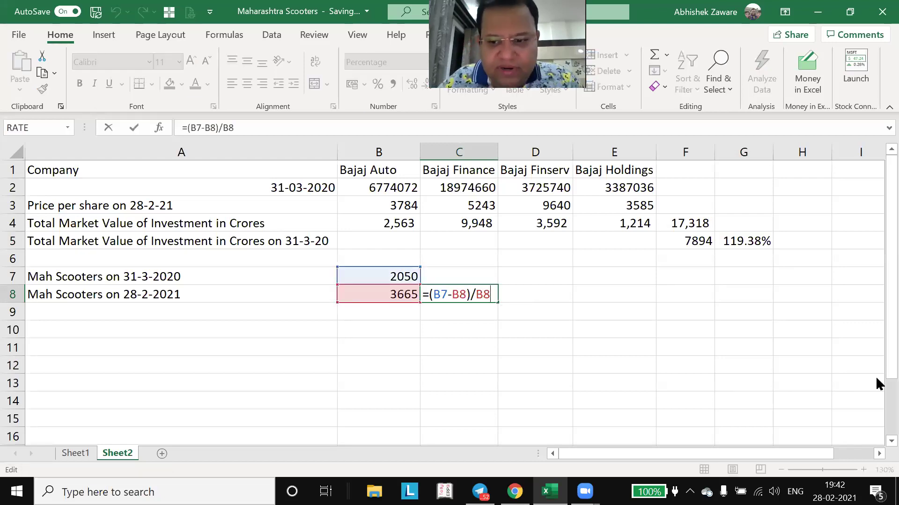
- Replace the formula in C8 with =(B8-B7)/B7 to calculate the share price growth since 31-3-2020
key(Escape)
text(=()
key(Left)
text(-)
key(Up)
key(Left)
text())
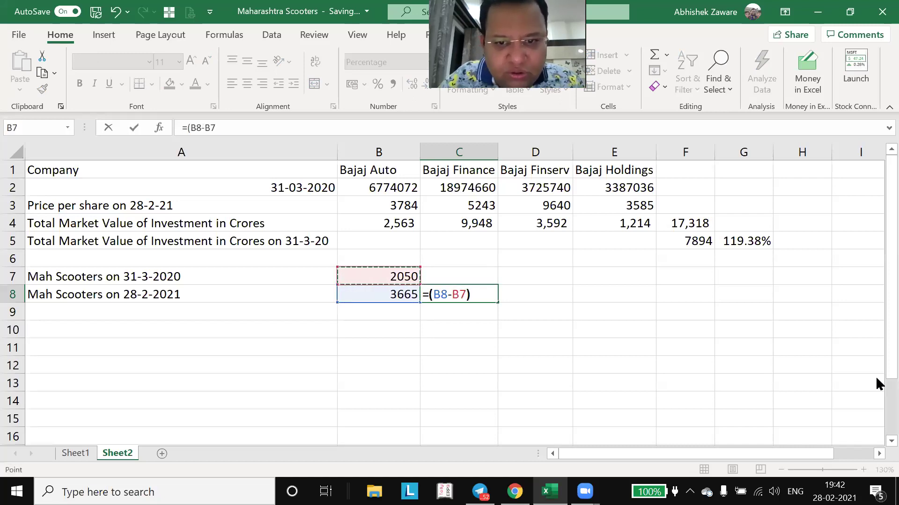
text(/)
key(Up)
key(Left)
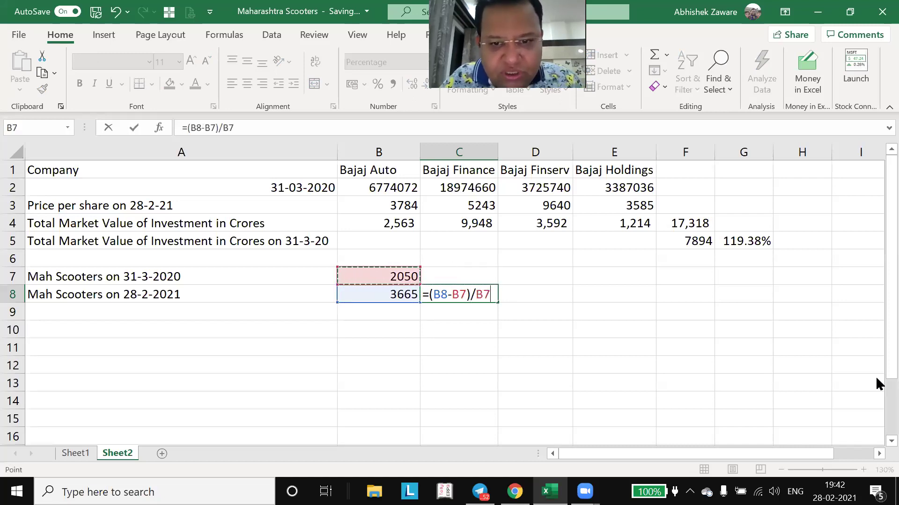
key(Return)
key(Up)
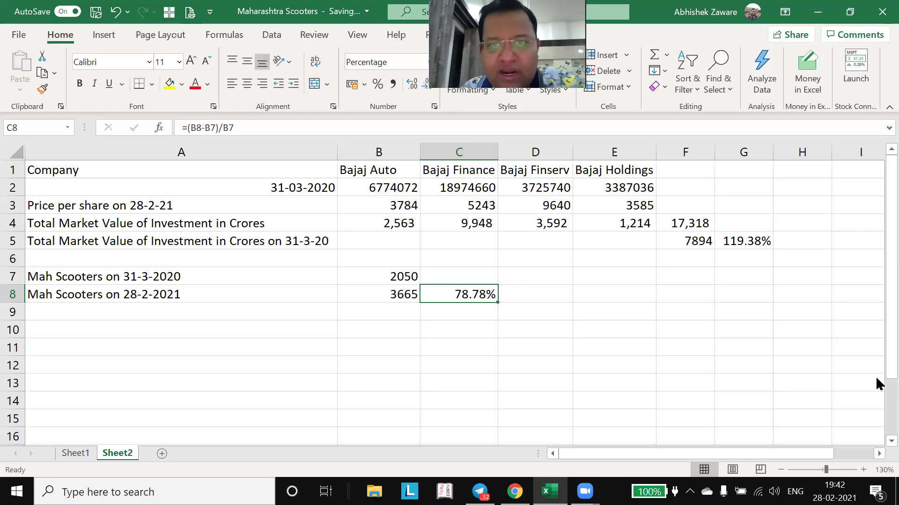
- Review the total investment value in F4 against the Mah Scooters share price growth in C8
key(Up)
key(Up)
key(Up)
key(Up)
key(Right)
key(Right)
key(Right)
key(Right)
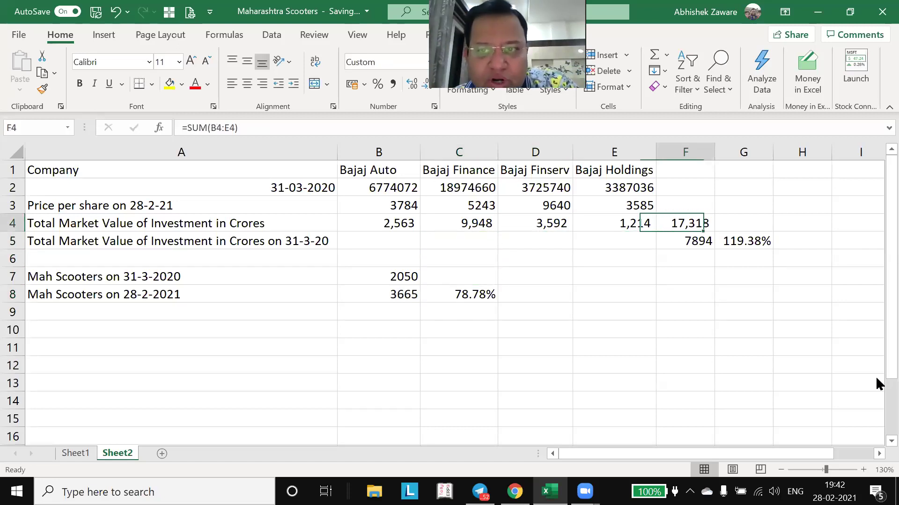
key(Down)
key(Left)
key(Left)
key(Left)
key(Down)
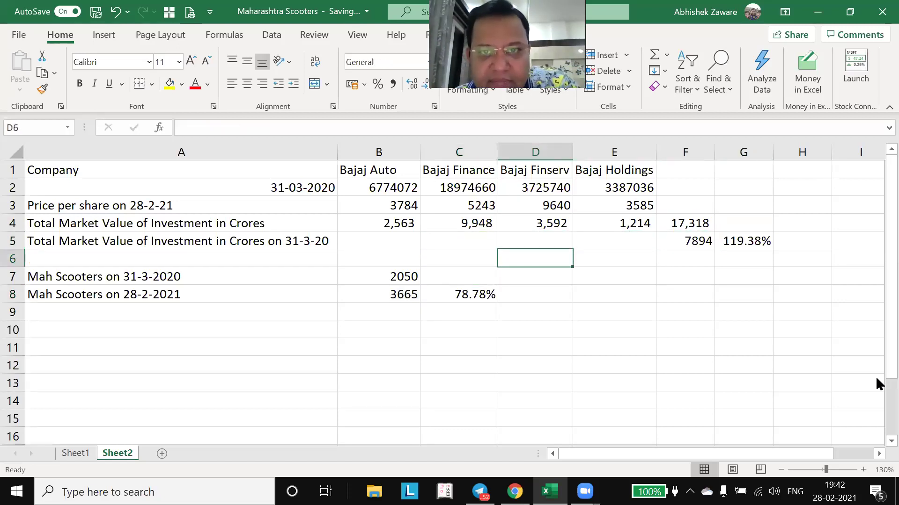
key(Left)
key(Down)
key(Down)
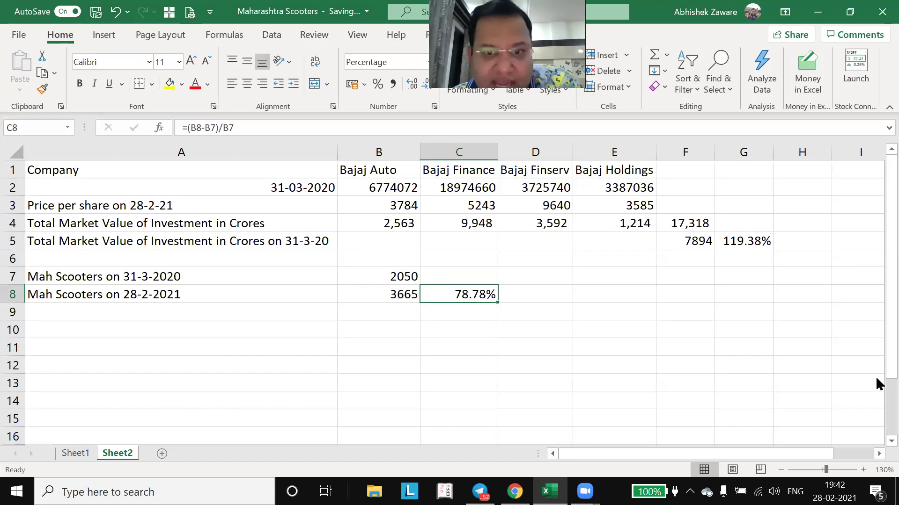
key(Left)
key(Right)
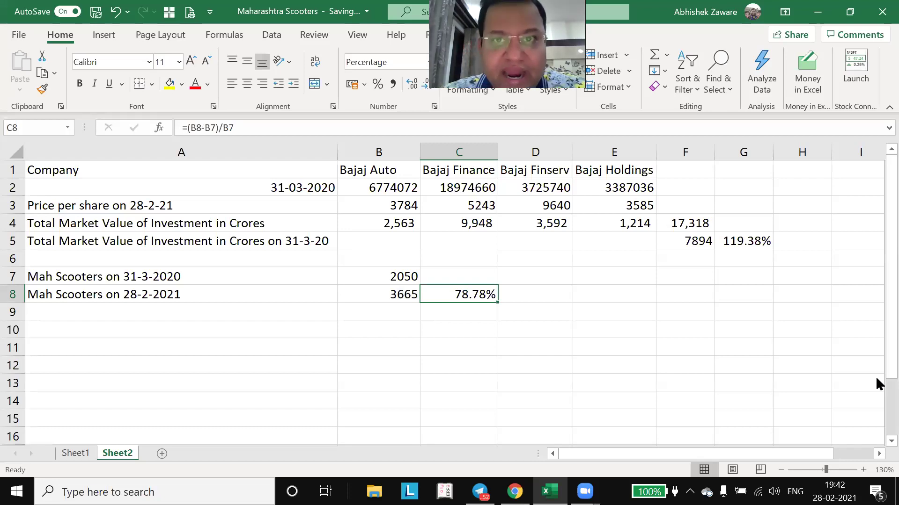
- Compare the February 2021 share price in B8 with the investment totals in F4 and F5
click(349, 300)
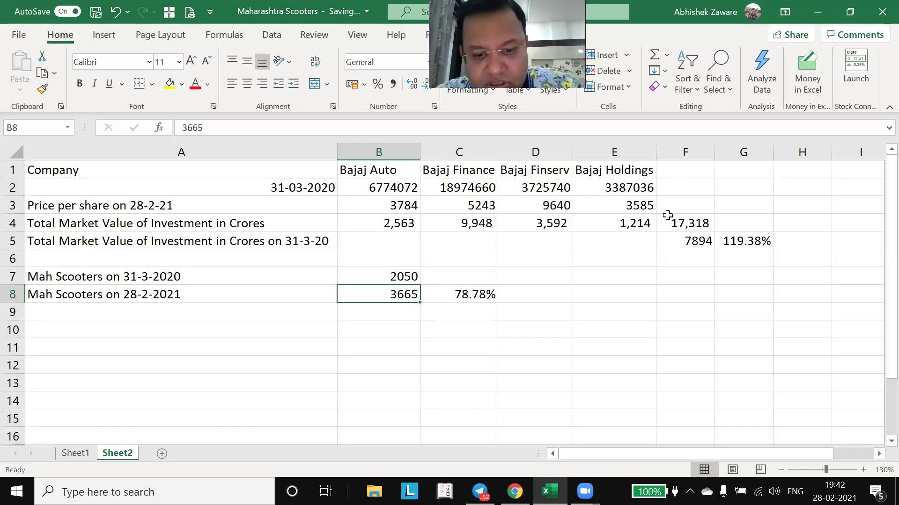
click(669, 217)
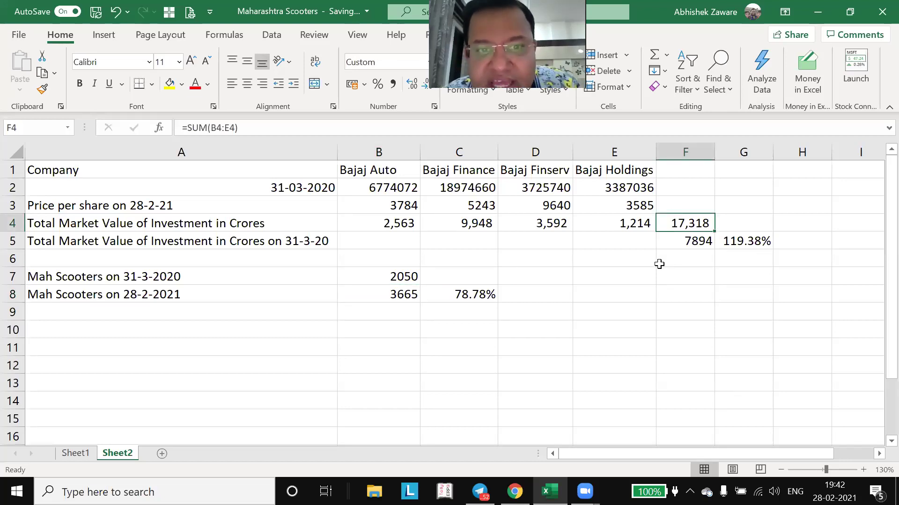
key(Down)
key(Left)
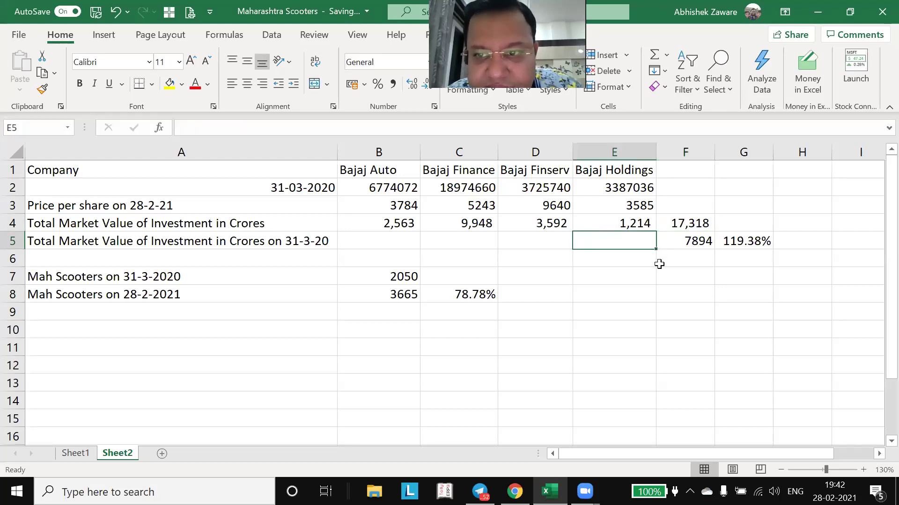
key(Up)
key(Right)
key(Down)
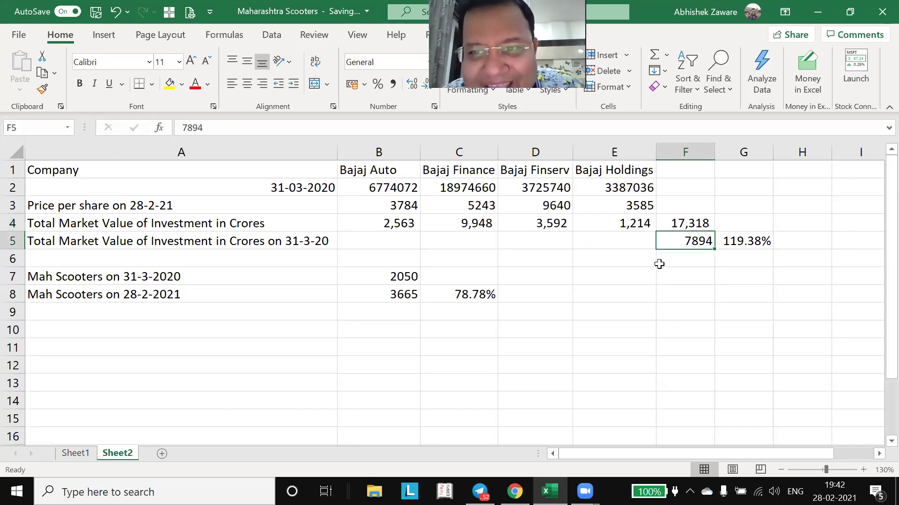
key(Up)
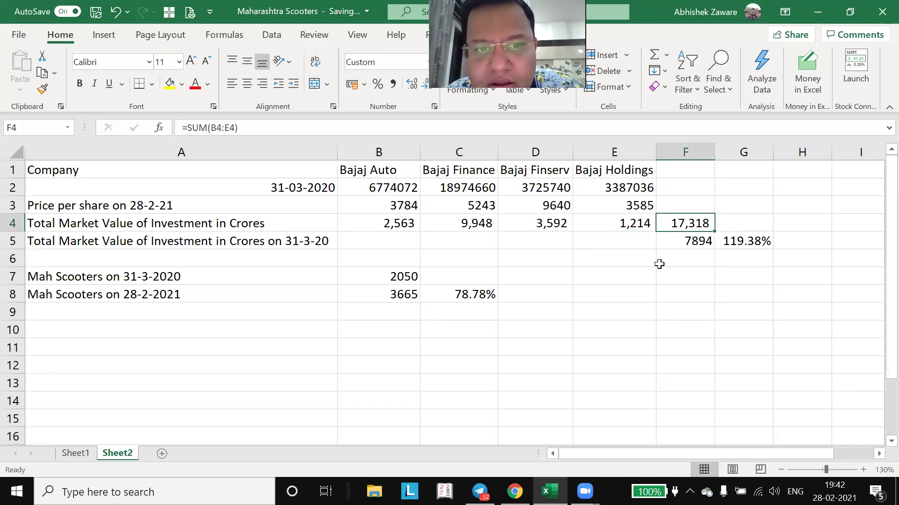
- Extend the A4 label to "Total Market Value of Investment in Crores on 28-2-2021" and autofit the width of column A
key(Down)
key(Left)
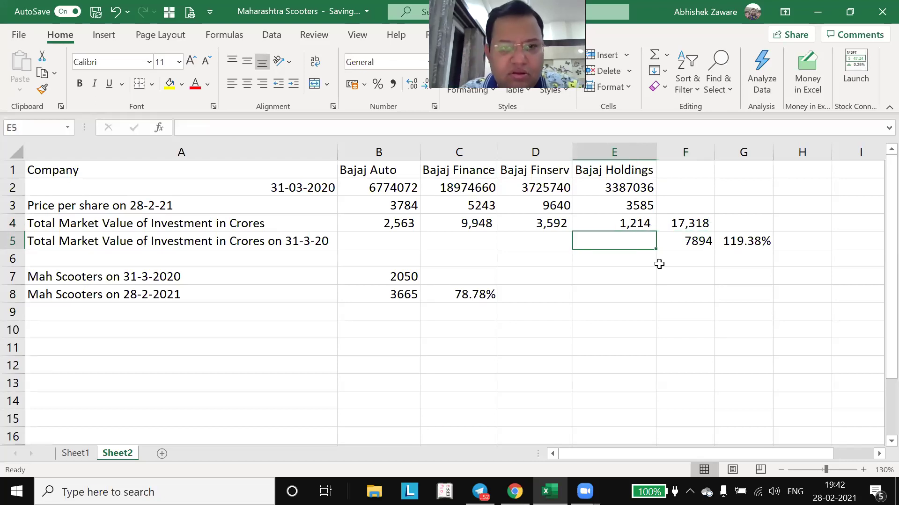
key(ctrl+Left)
key(Up)
key(F2)
text(on 28)
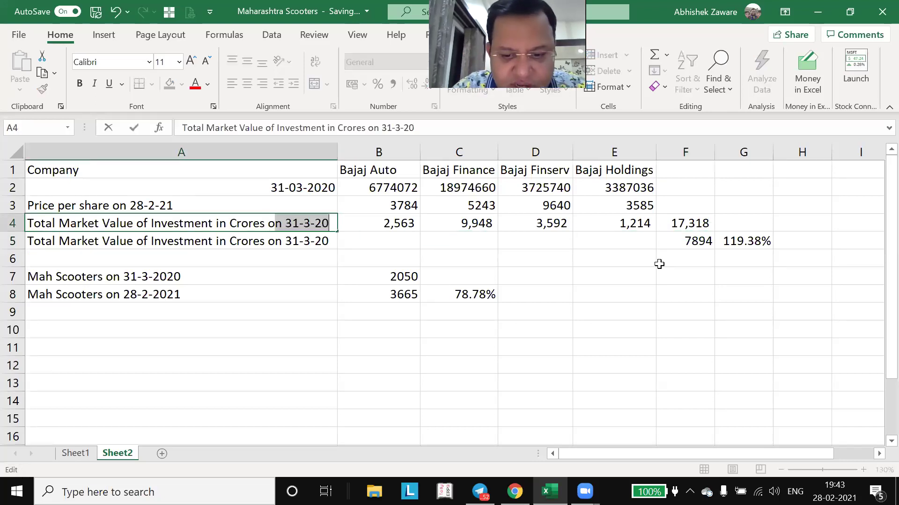
text(-2-2021)
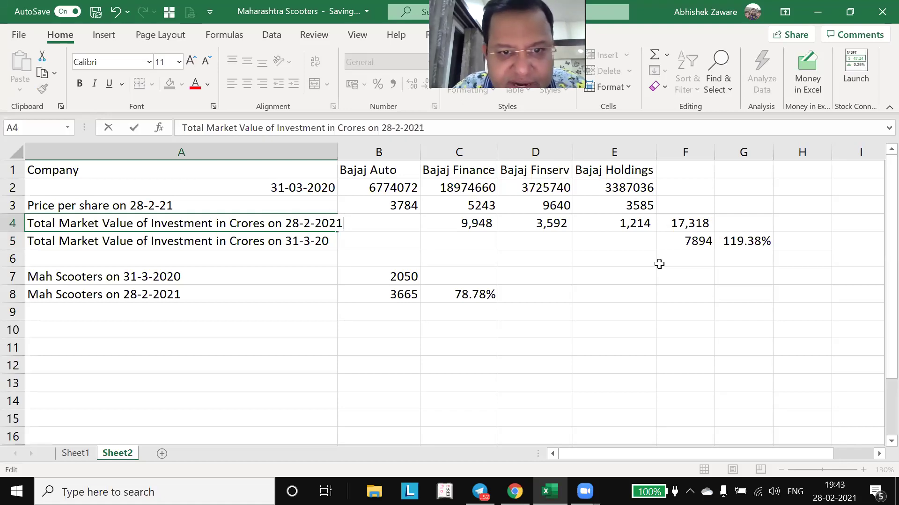
key(Return)
key(Up)
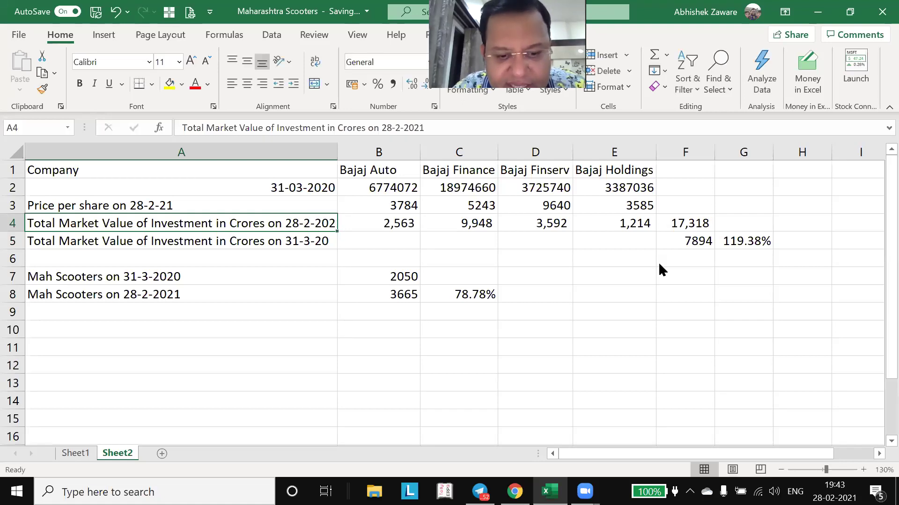
key(alt+h)
key(o)
key(i)
- Write the year in the A5 label in full so that its date reads 31-3-2020
key(Down)
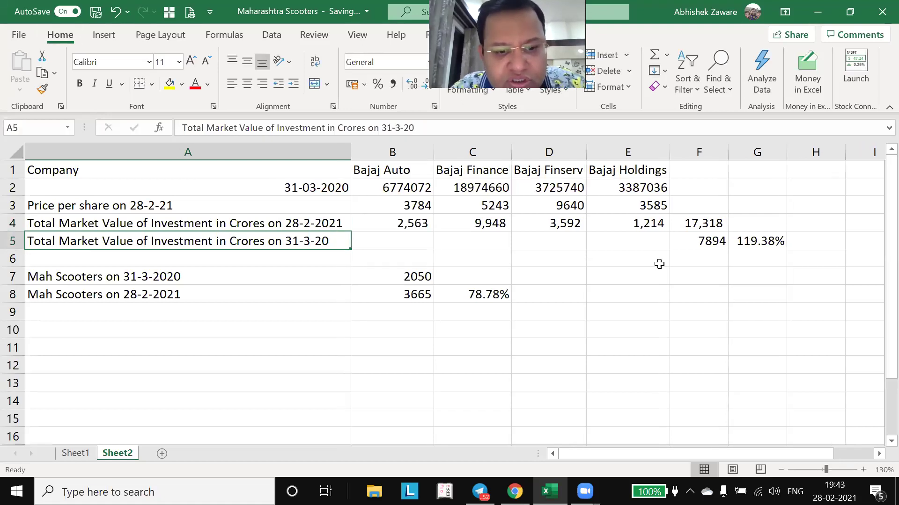
key(F2)
text(20)
key(Return)
key(Down)
key(Right)
key(Right)
key(Right)
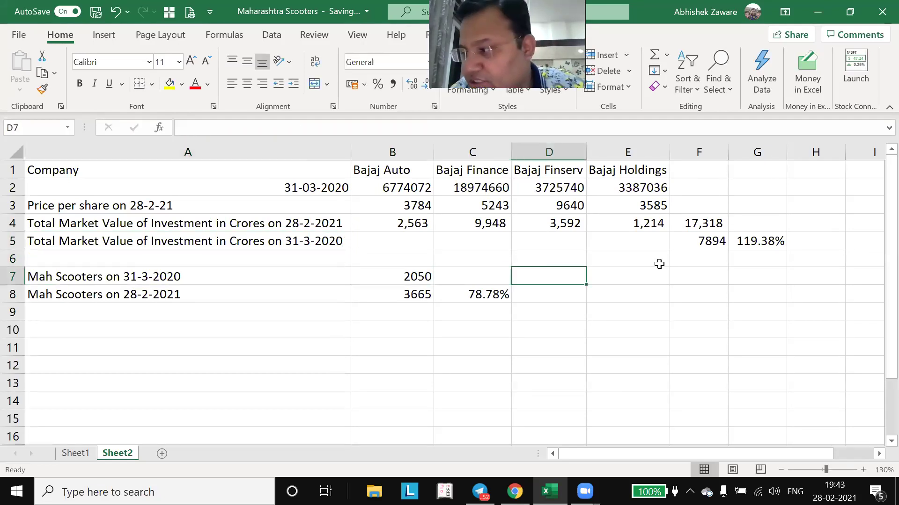
key(Left)
key(Up)
- Switch to the Annual-Report-2019-20 PDF in Chrome and go back from the Investments note to the Statement of Cash Flows
key(alt+Tab)
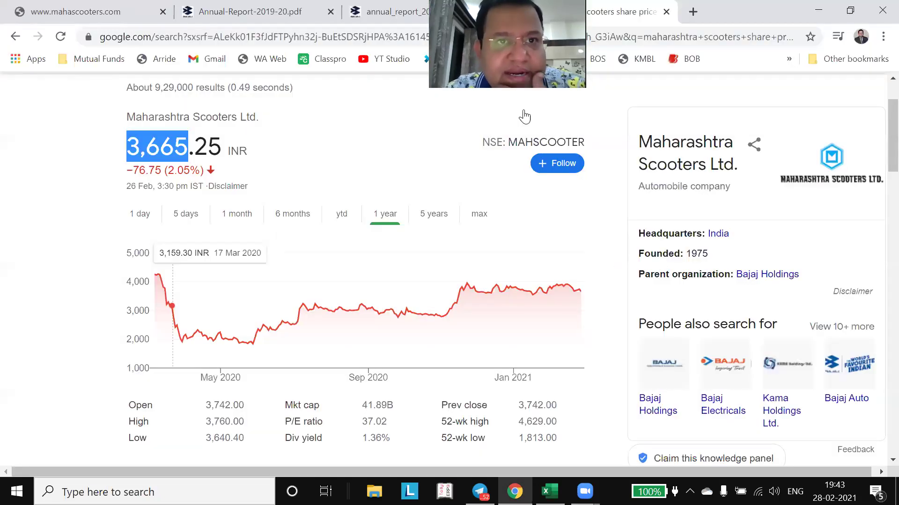
click(245, 10)
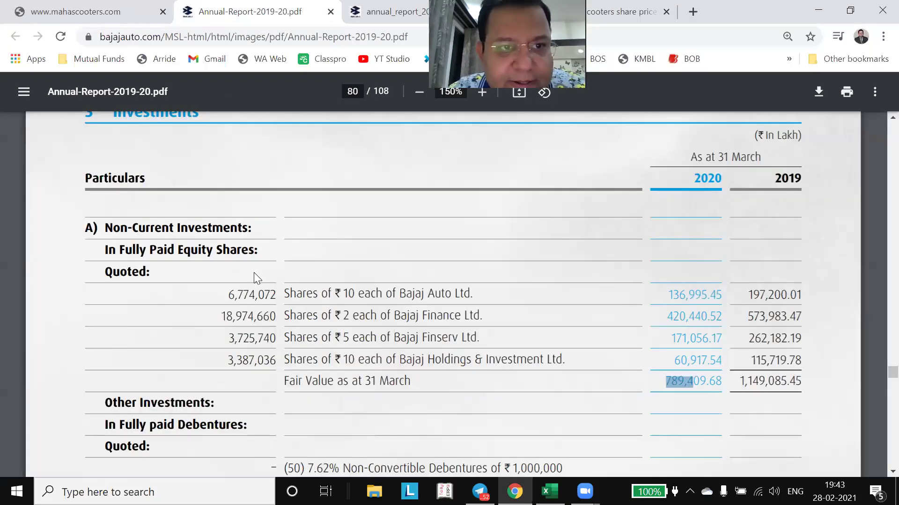
scroll(256, 271, up, 3)
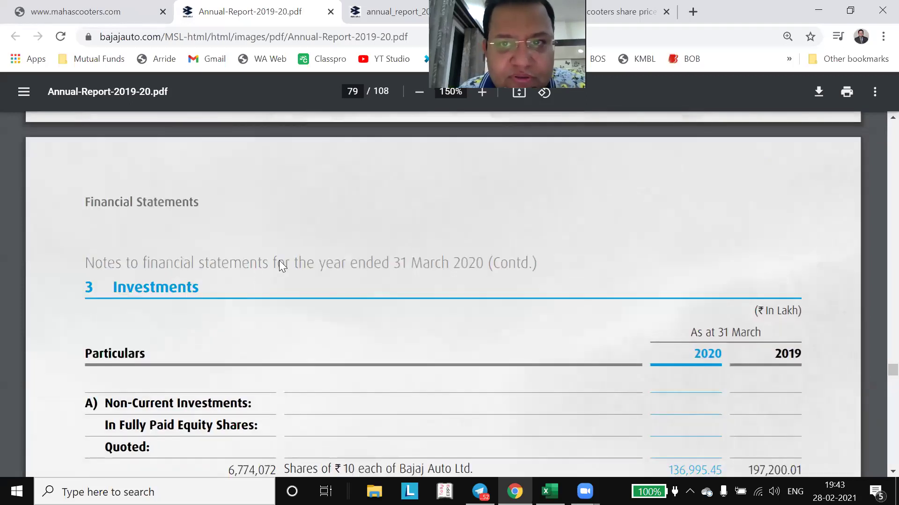
scroll(276, 201, up, 10)
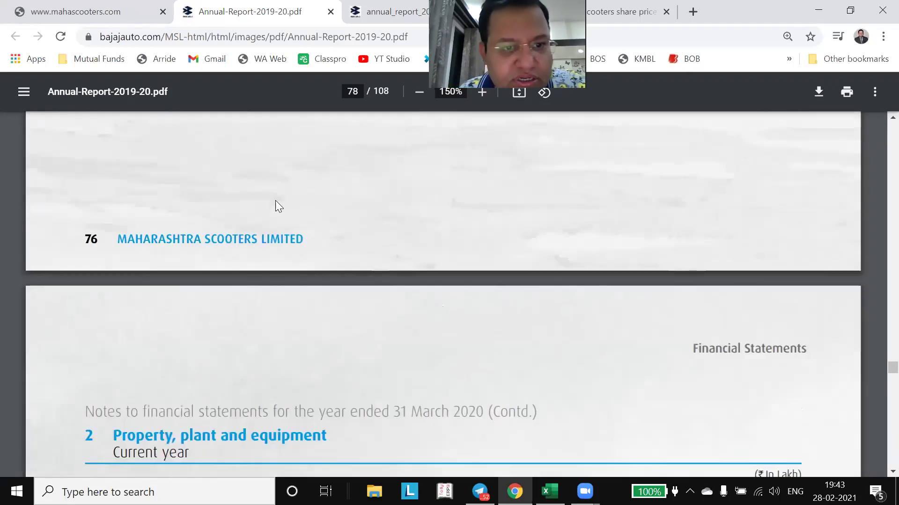
scroll(275, 201, up, 6)
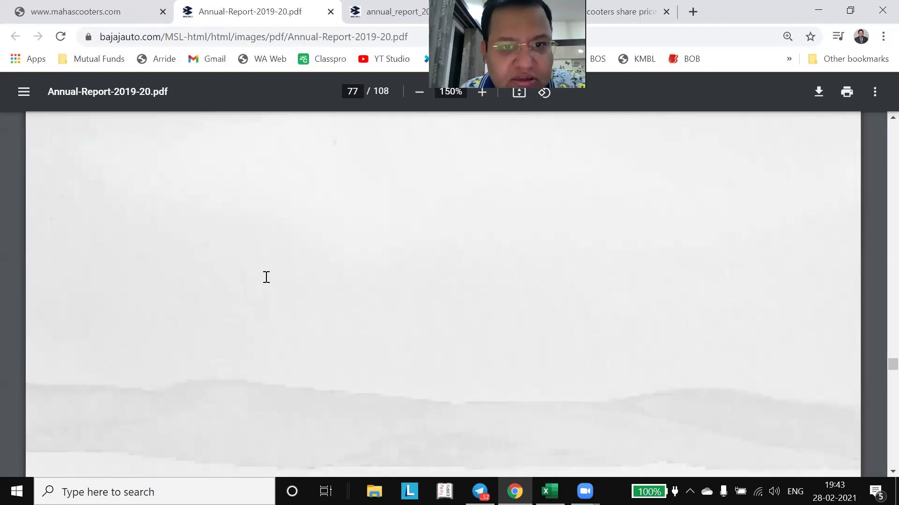
scroll(285, 245, up, 10)
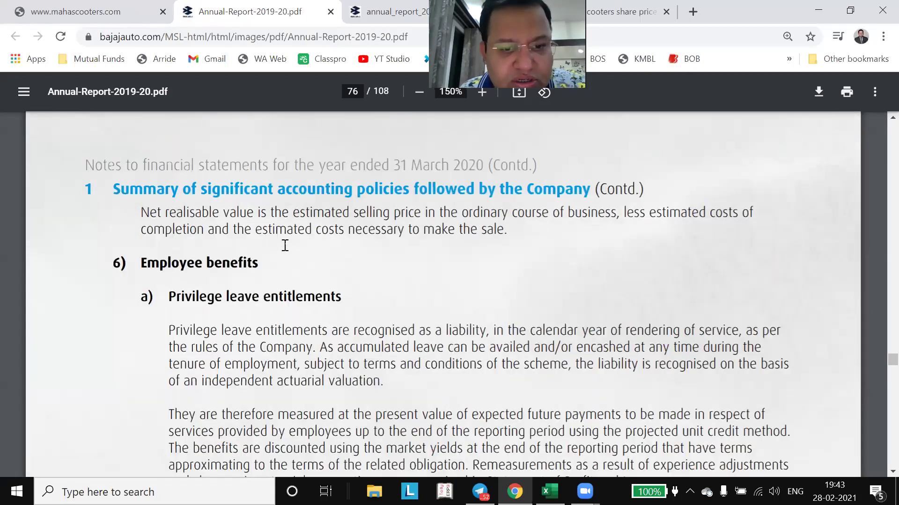
scroll(274, 276, up, 4)
scroll(274, 272, up, 10)
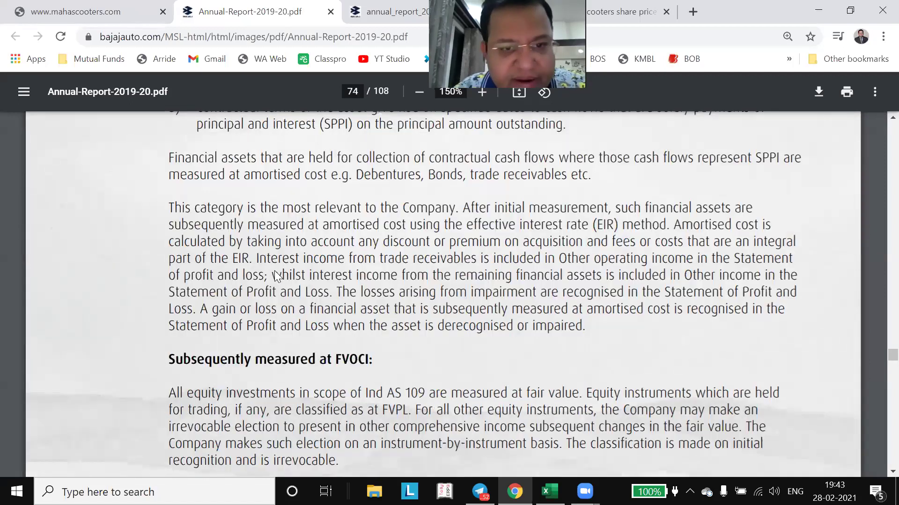
scroll(275, 276, up, 20)
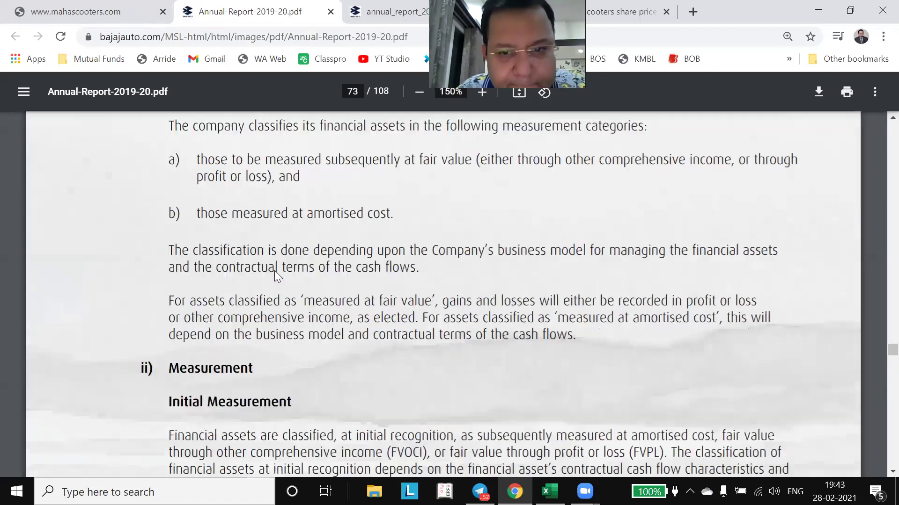
scroll(274, 270, up, 20)
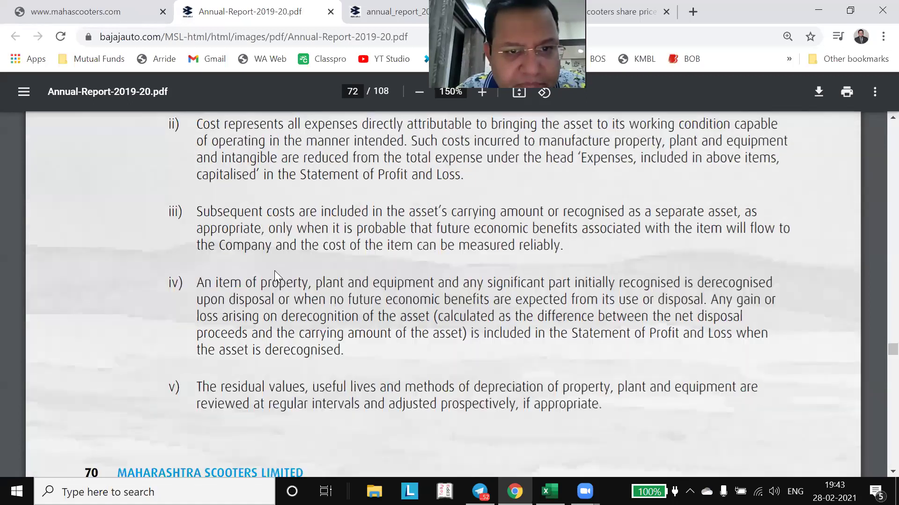
scroll(274, 271, up, 20)
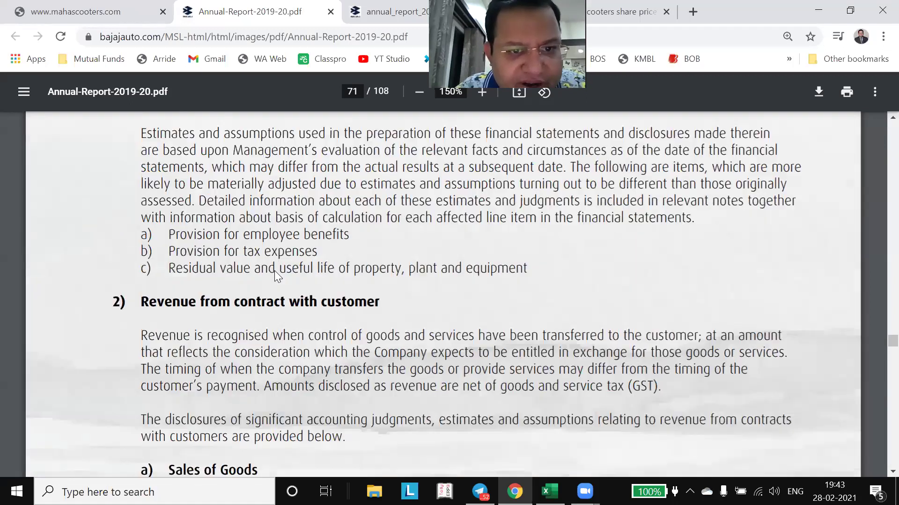
scroll(274, 271, up, 20)
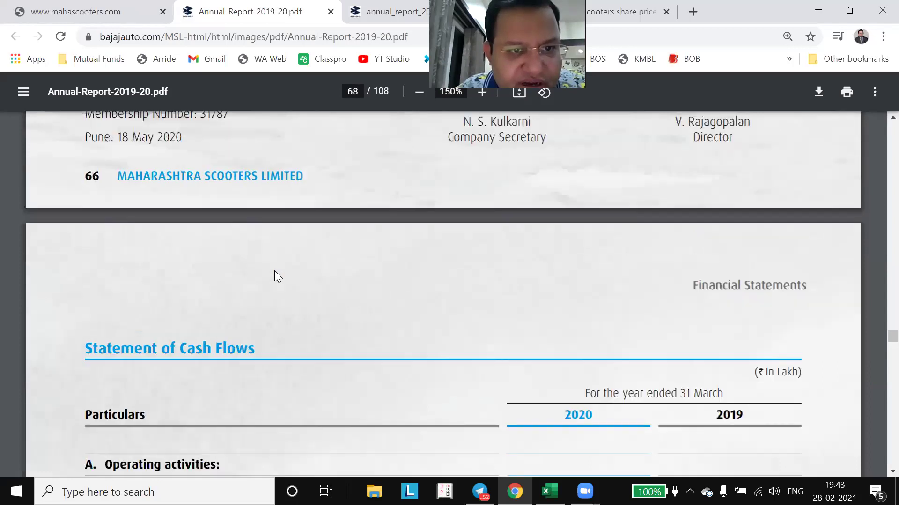
scroll(274, 271, up, 15)
- Examine the Statement of Cash Flows from the operating activities down to the year-end cash and cash equivalents
scroll(274, 270, down, 8)
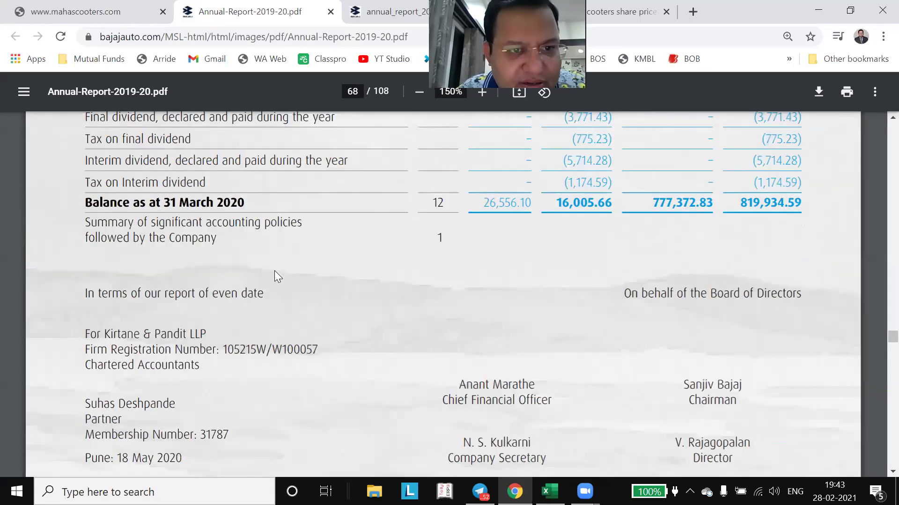
scroll(274, 270, down, 7)
scroll(279, 282, down, 1)
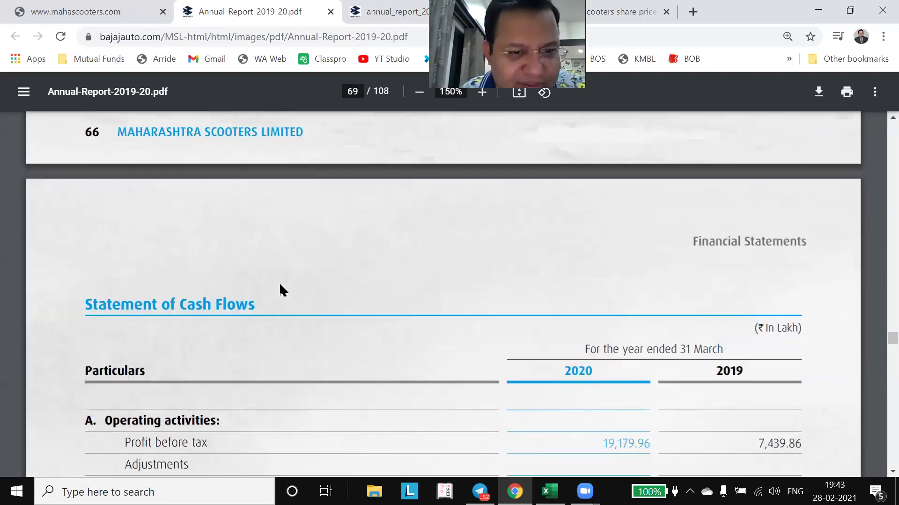
scroll(280, 285, down, 5)
scroll(280, 285, down, 1)
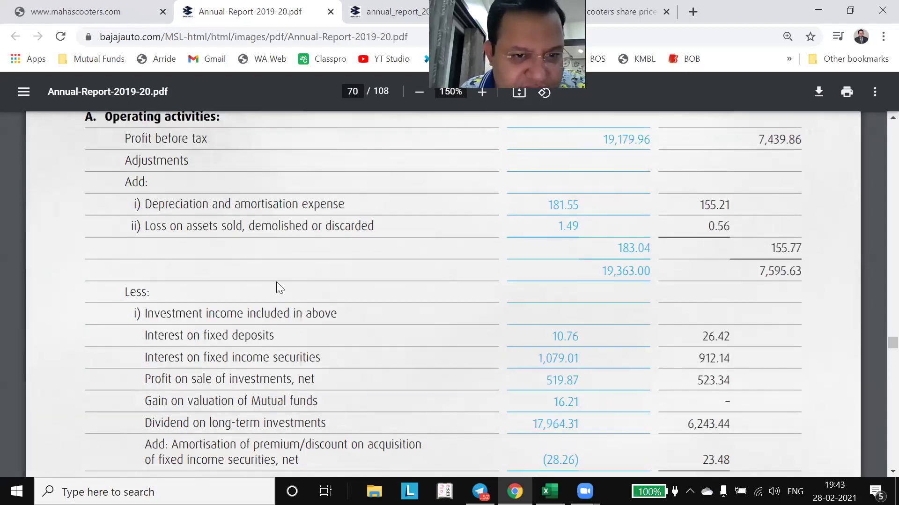
scroll(158, 181, down, 15)
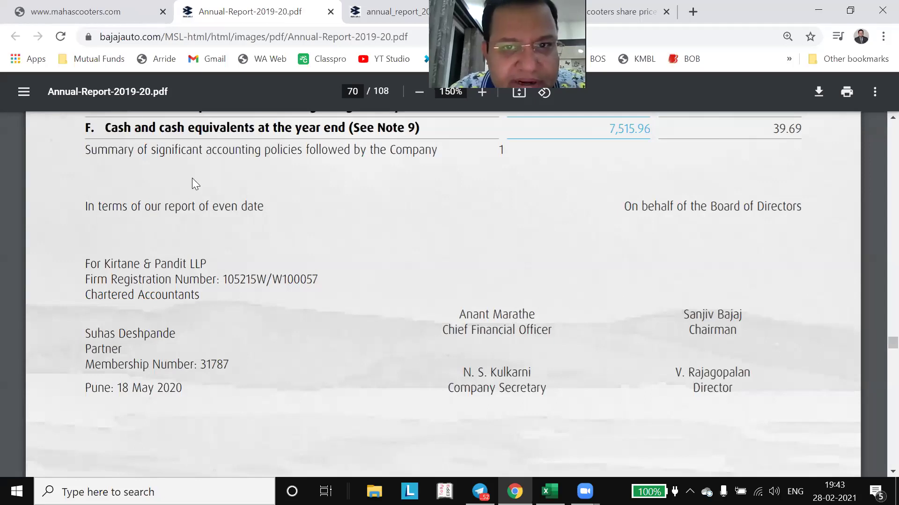
- Look through the pages around the cash flow statement and the accounting policy notes, and cancel saving another copy of the report
scroll(193, 180, up, 15)
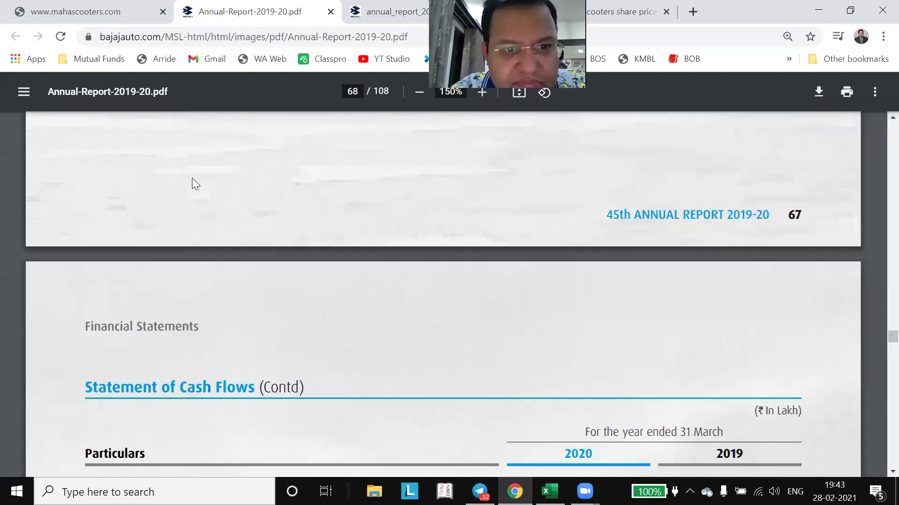
scroll(192, 178, up, 6)
scroll(193, 177, down, 10)
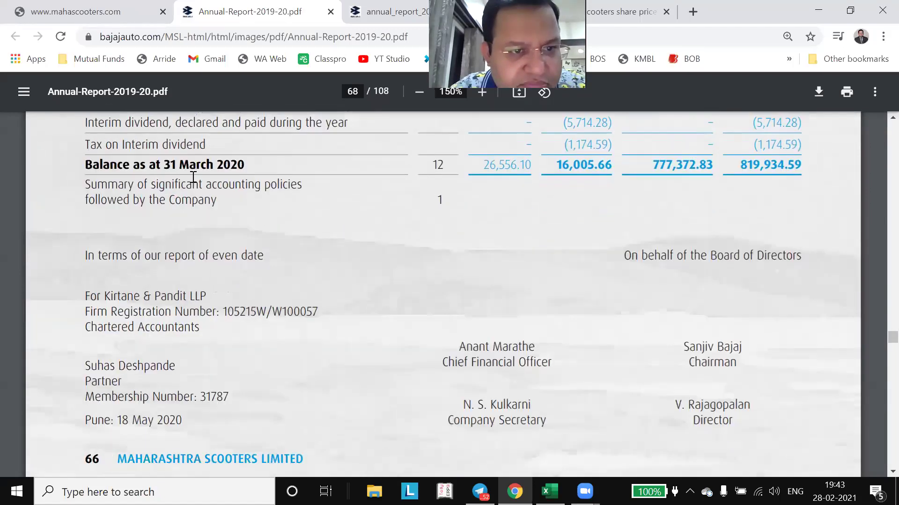
scroll(193, 177, down, 20)
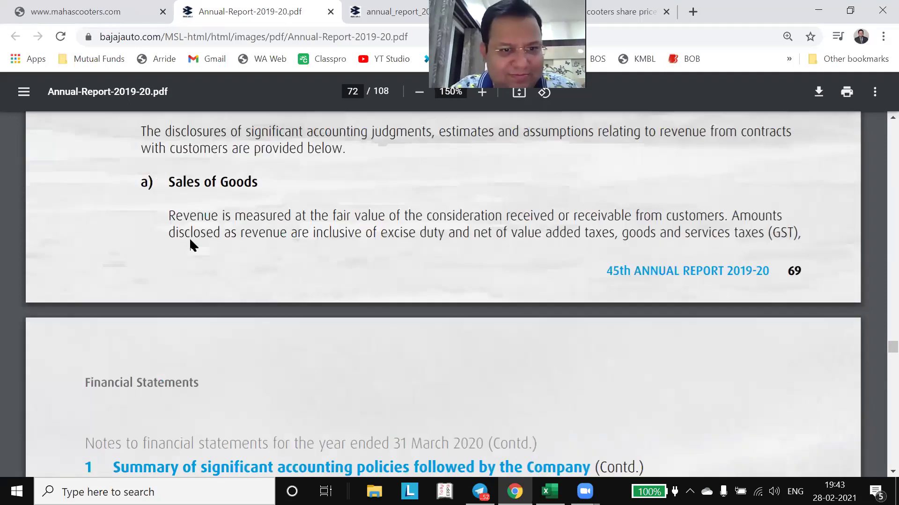
scroll(191, 241, down, 9)
scroll(189, 239, down, 20)
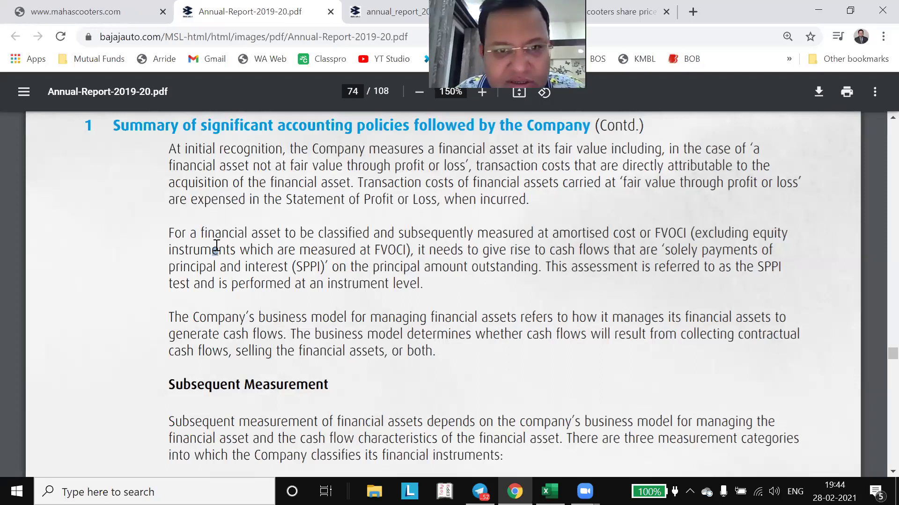
scroll(217, 246, down, 20)
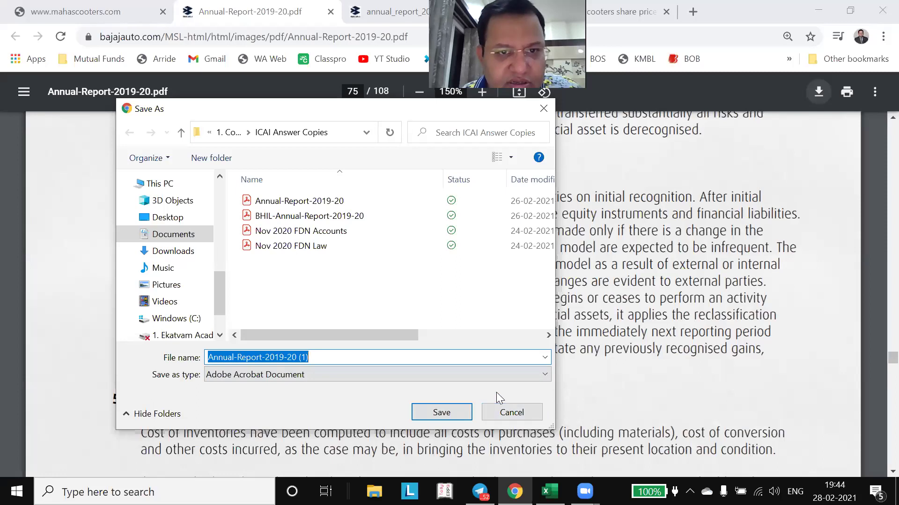
click(509, 412)
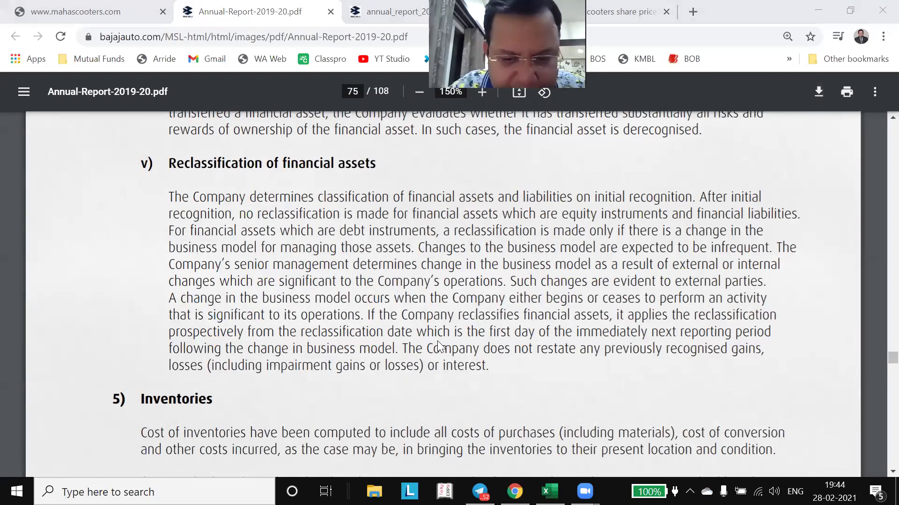
- Search the computer for "annual report 19-20" and clear the query
key(super)
text(annual)
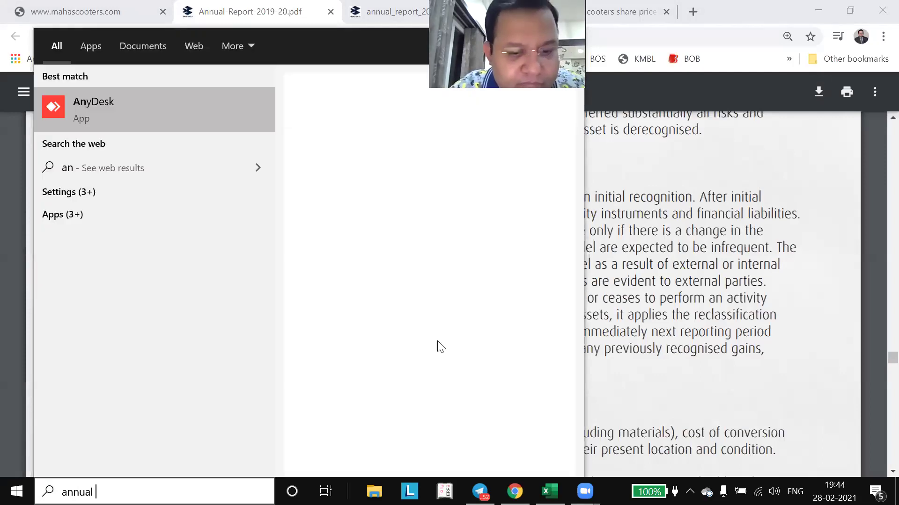
text( report)
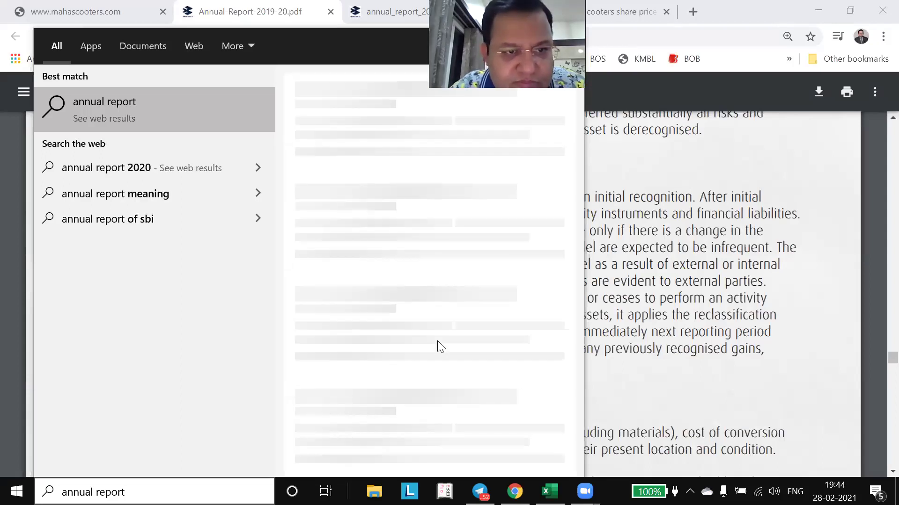
text(19-20)
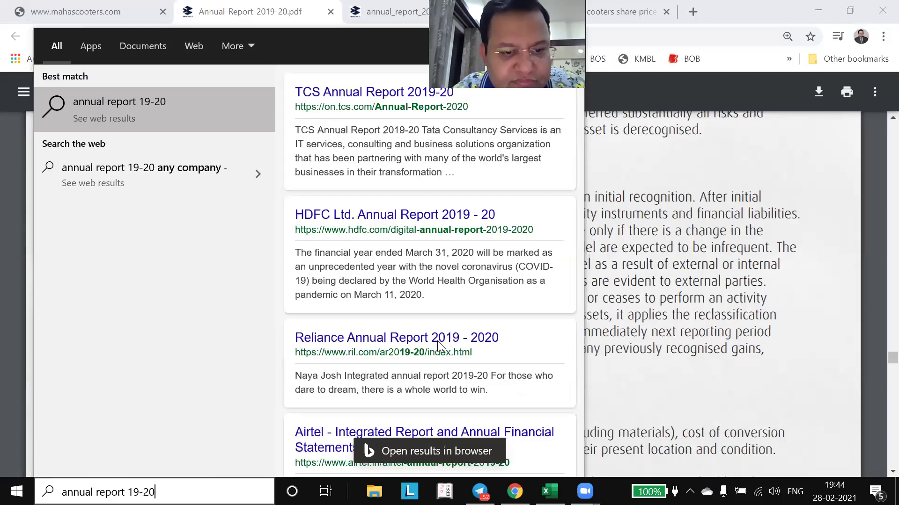
key(BackSpace)
key(BackSpace)
key(BackSpace)
key(BackSpace)
key(BackSpace)
key(BackSpace)
key(BackSpace)
key(BackSpace)
key(BackSpace)
key(BackSpace)
key(BackSpace)
key(BackSpace)
key(BackSpace)
key(BackSpace)
key(BackSpace)
key(BackSpace)
key(BackSpace)
key(BackSpace)
key(BackSpace)
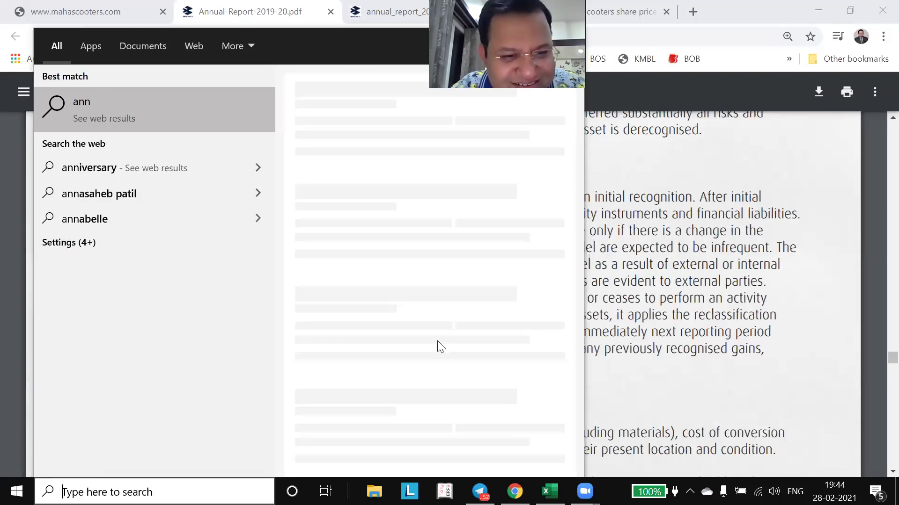
- Search the computer for "icai answer" and dismiss the search
text(icai)
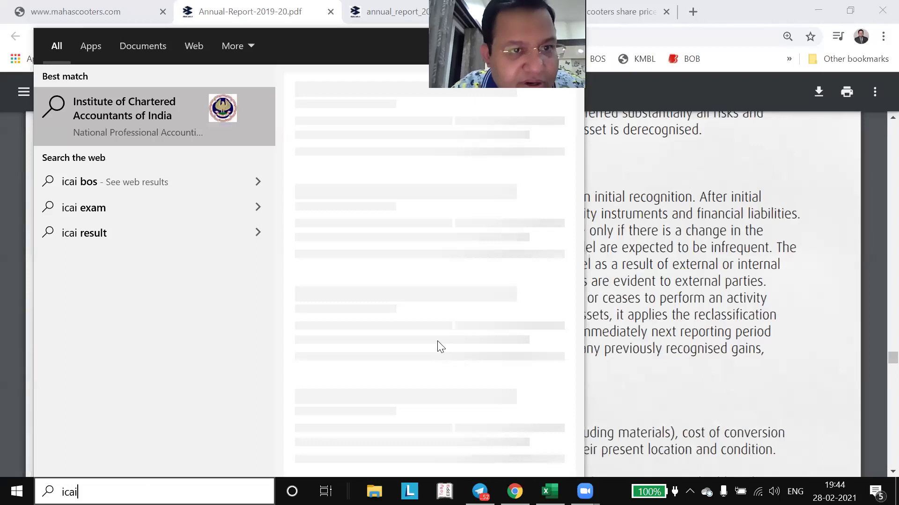
text( answer)
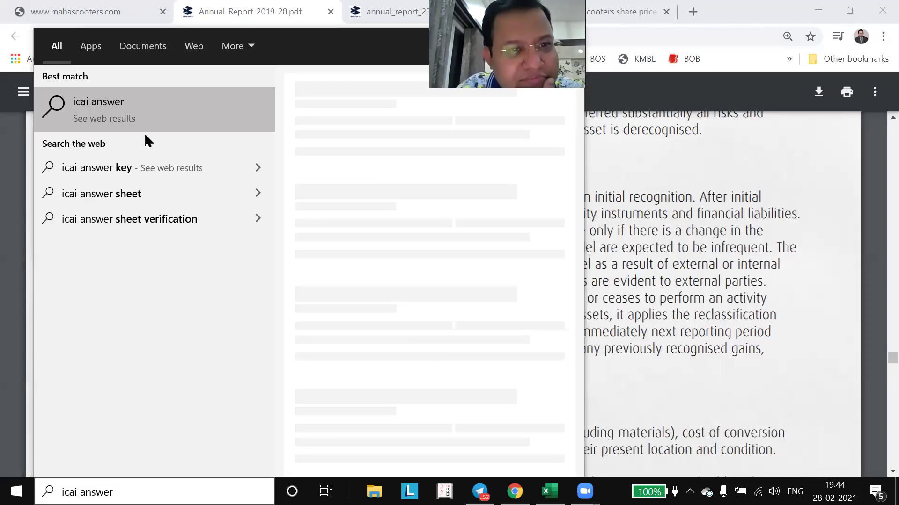
key(Escape)
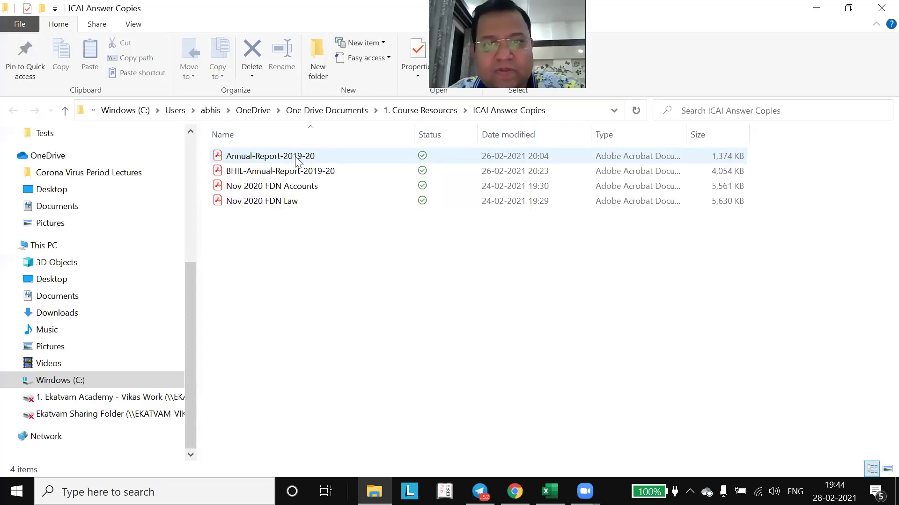
- Open the Annual-Report-2019-20 PDF from the ICAI Answer Copies folder in Adobe Acrobat Reader
click(297, 159)
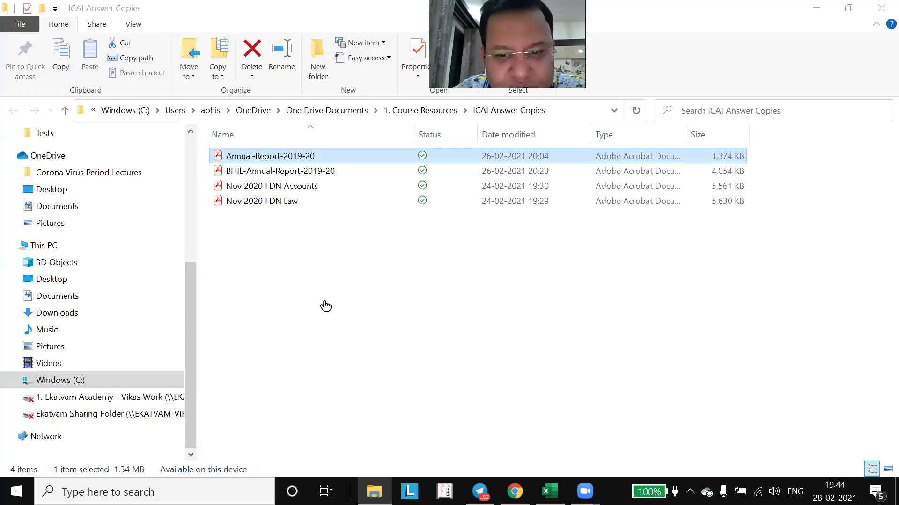
key(Return)
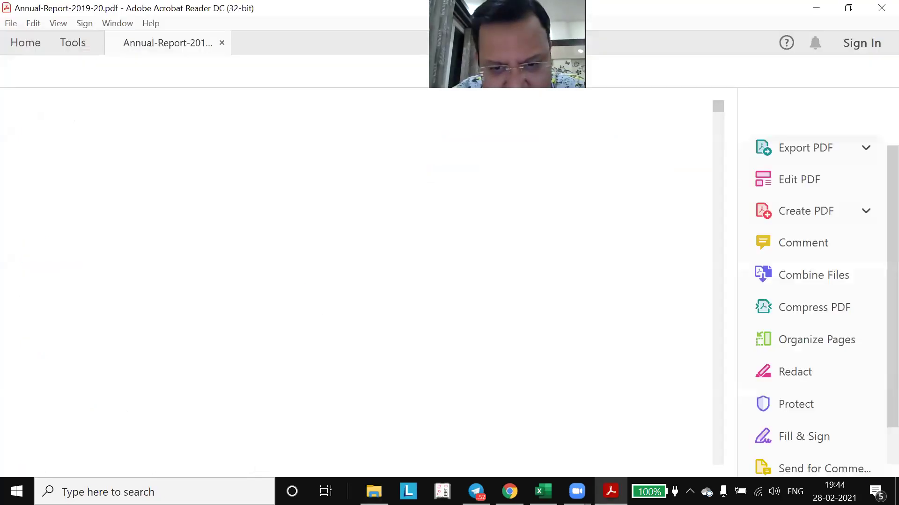
click(881, 8)
key(alt+Tab)
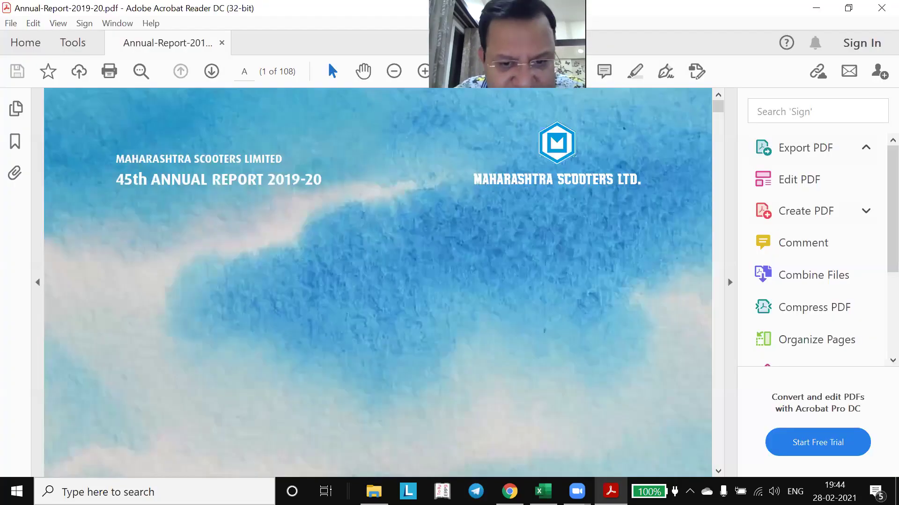
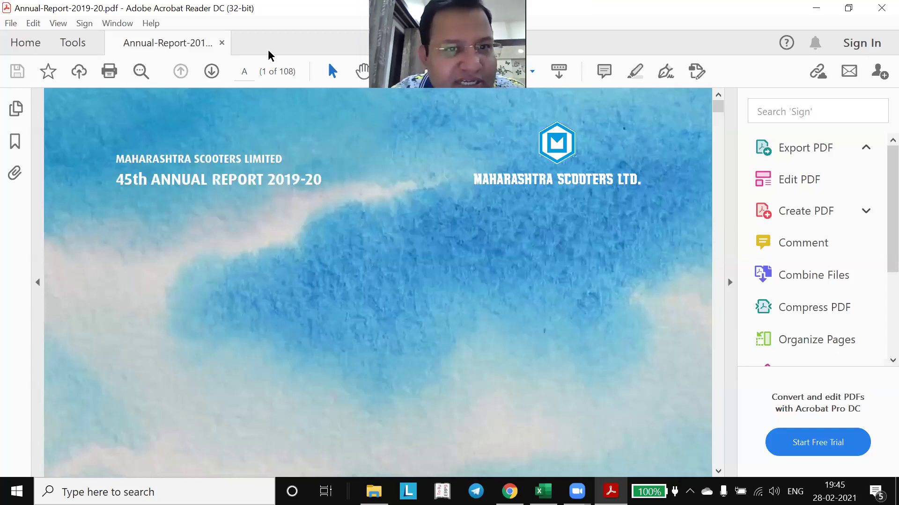
- Go to page 67 of the annual report and look through the Statement of Cash Flows and the pages after it
click(245, 71)
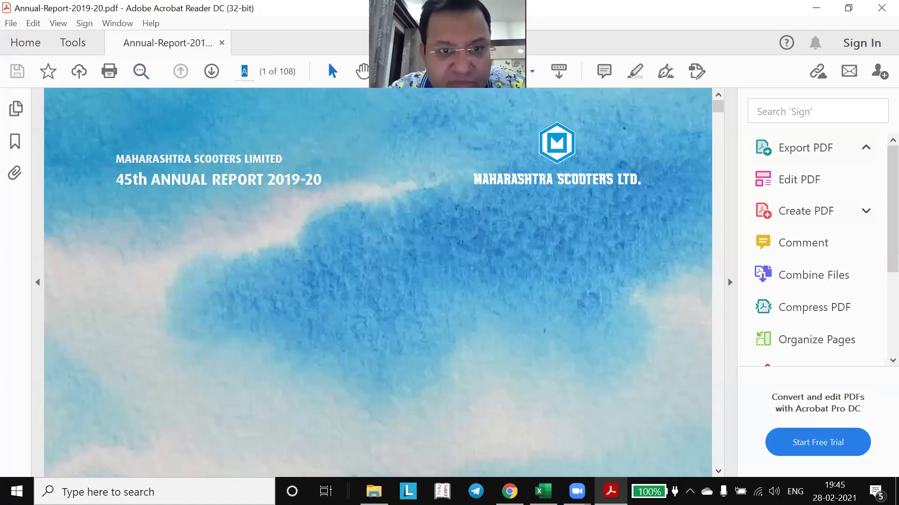
text(67)
key(Return)
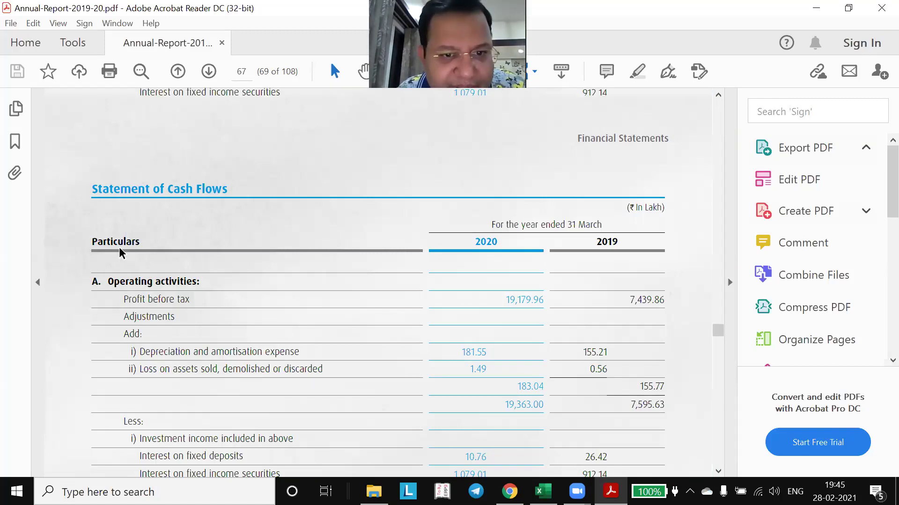
scroll(119, 252, down, 15)
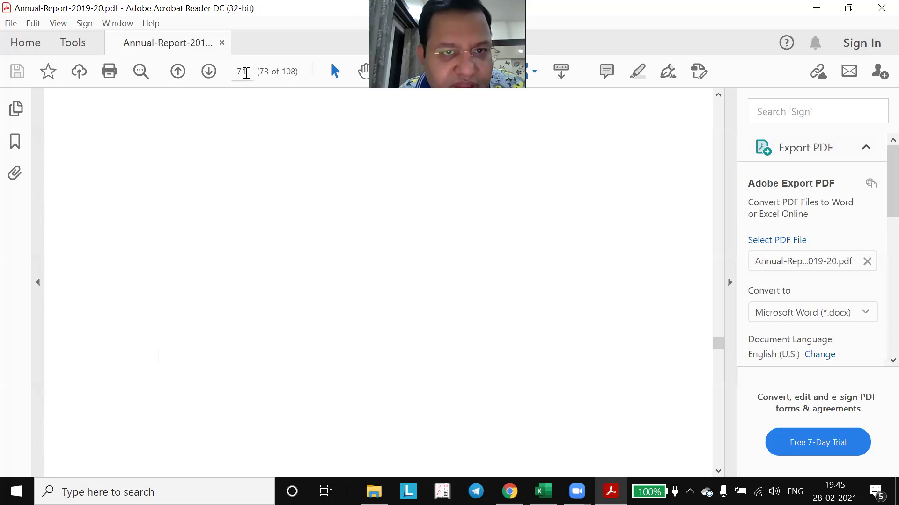
- Go to page 89 of the annual report and look back through the notes to note 11, Equity share capital, on page 82
click(240, 73)
text(8)
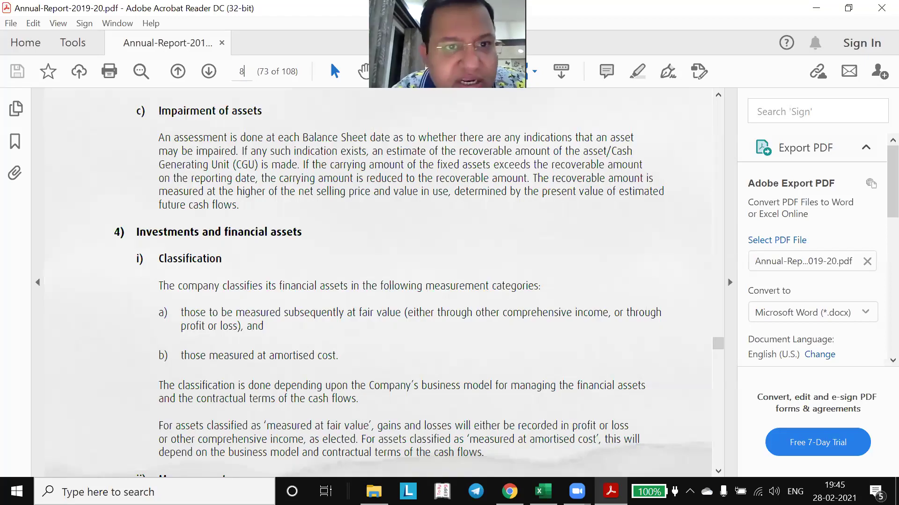
text(9)
key(Return)
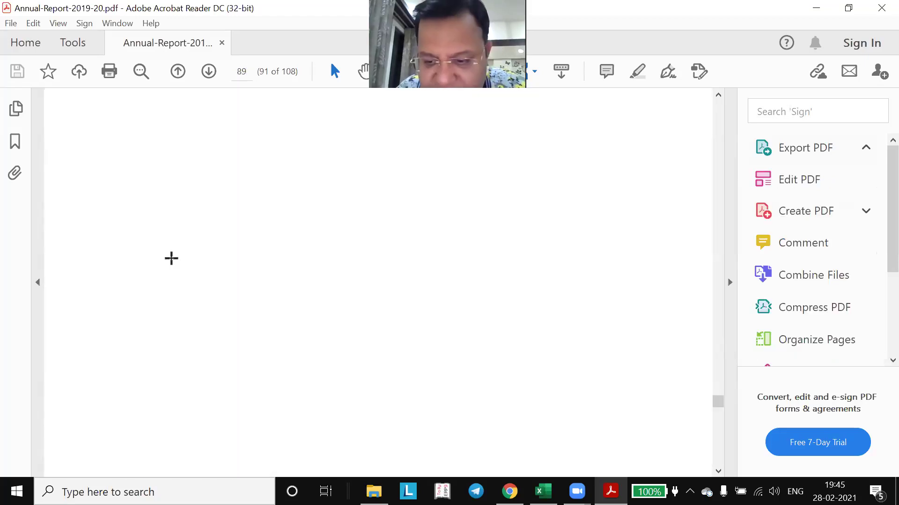
scroll(169, 255, up, 5)
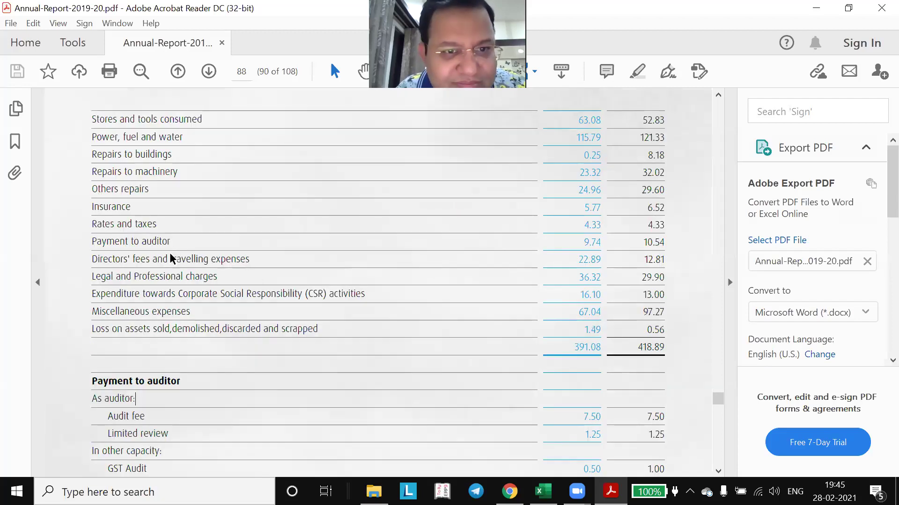
scroll(171, 257, up, 5)
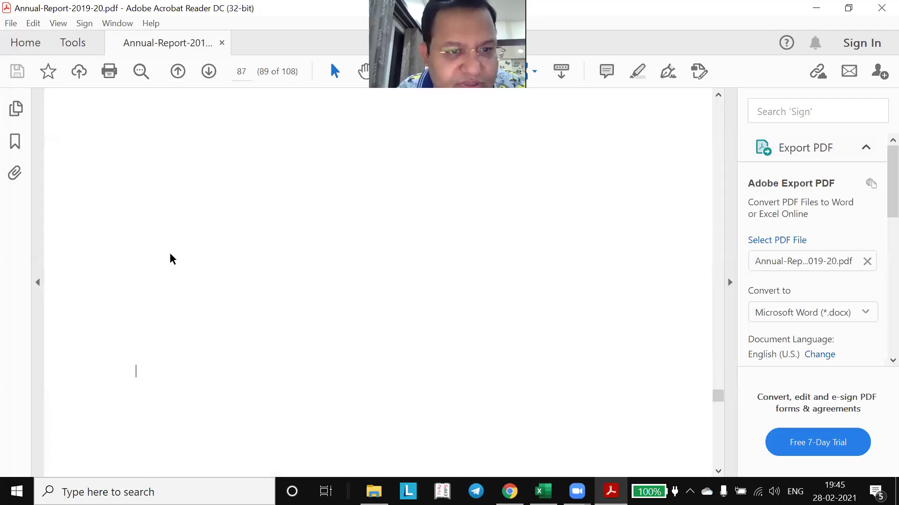
scroll(170, 256, up, 10)
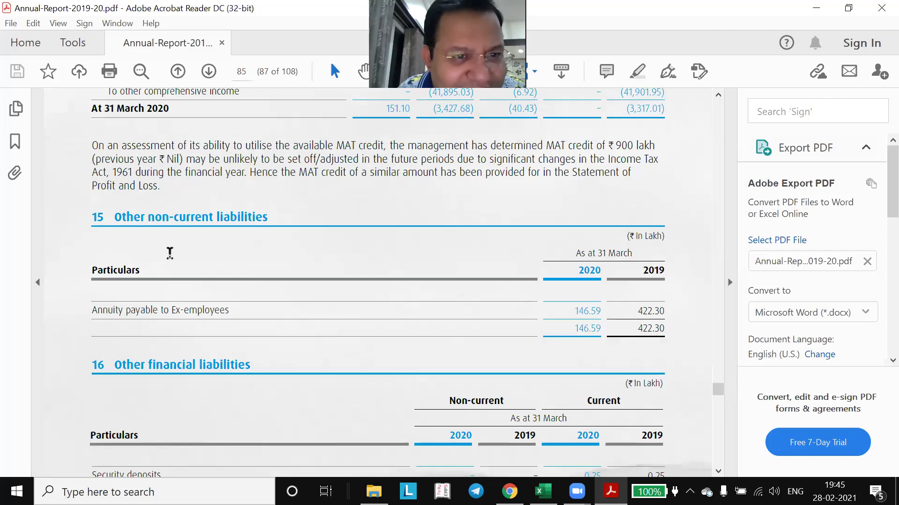
scroll(169, 253, up, 10)
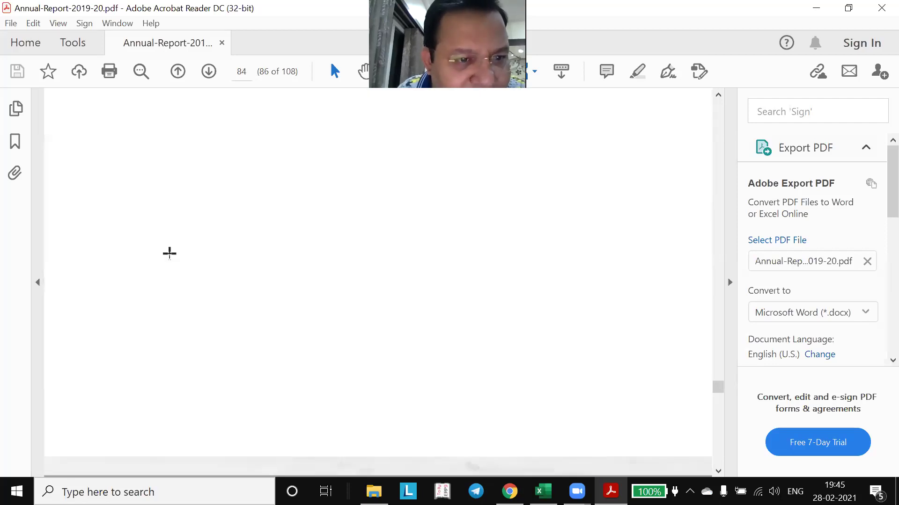
scroll(170, 257, up, 5)
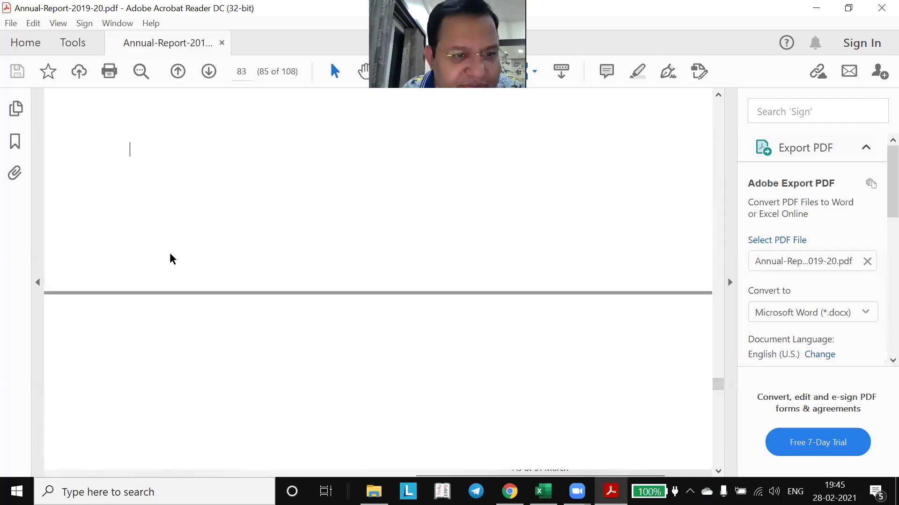
scroll(170, 256, up, 3)
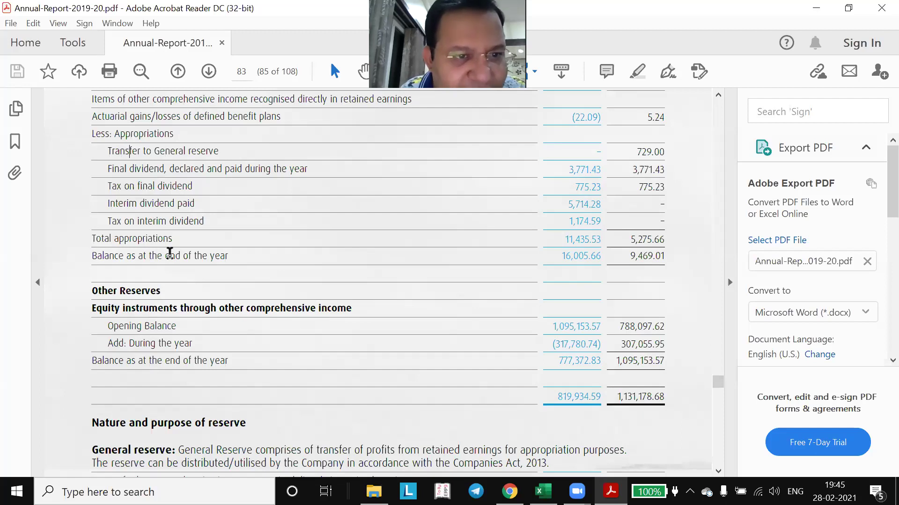
scroll(171, 256, up, 10)
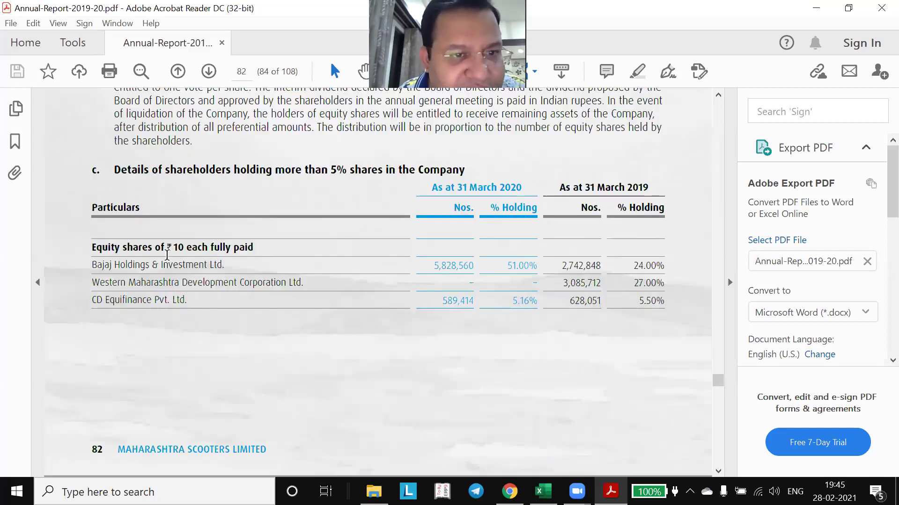
scroll(170, 253, up, 8)
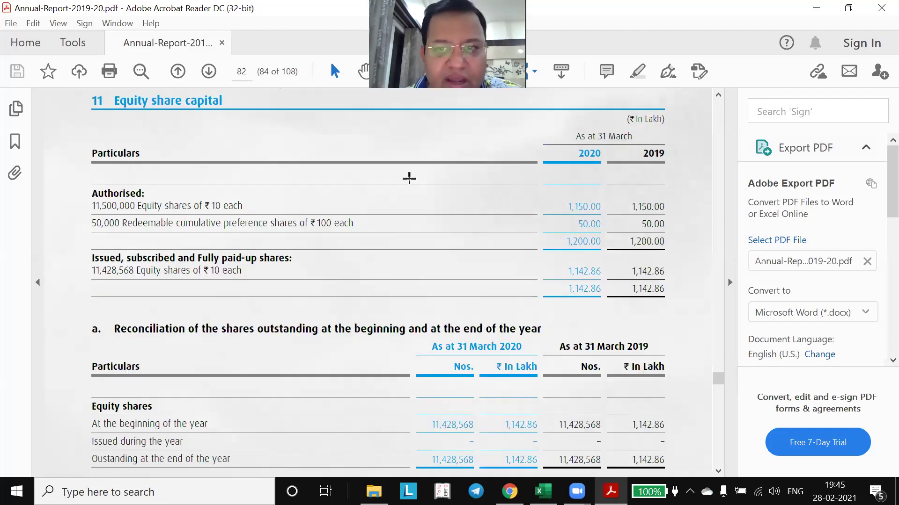
scroll(409, 178, up, 2)
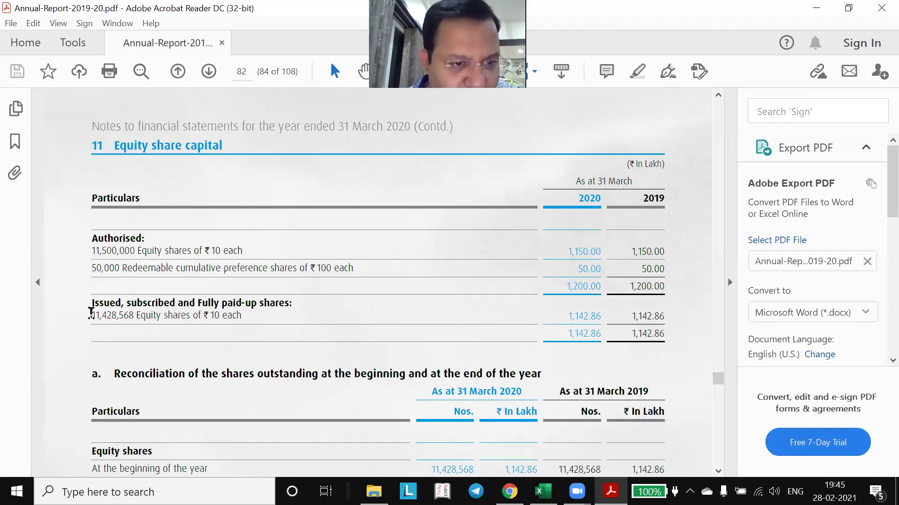
- Copy the issued and fully paid-up share count 11,428,568 from note 11 into cell B10 of Sheet2 in the Maharashtra Scooters Excel workbook
drag(92, 312, 135, 325)
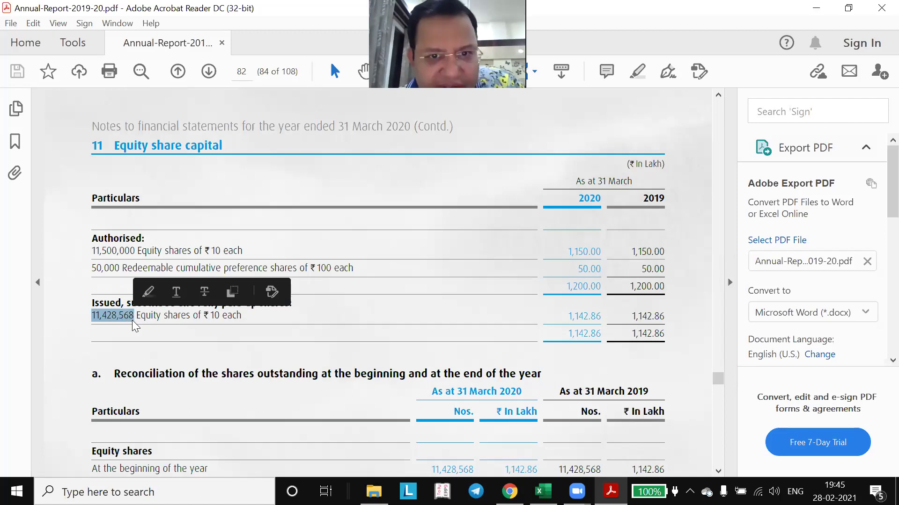
key(alt+Tab)
key(alt+Tab)
click(166, 307)
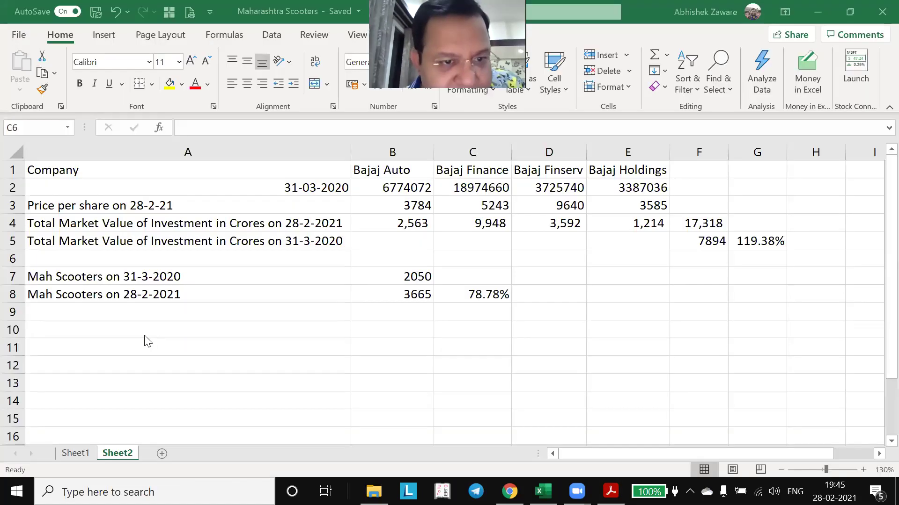
click(385, 329)
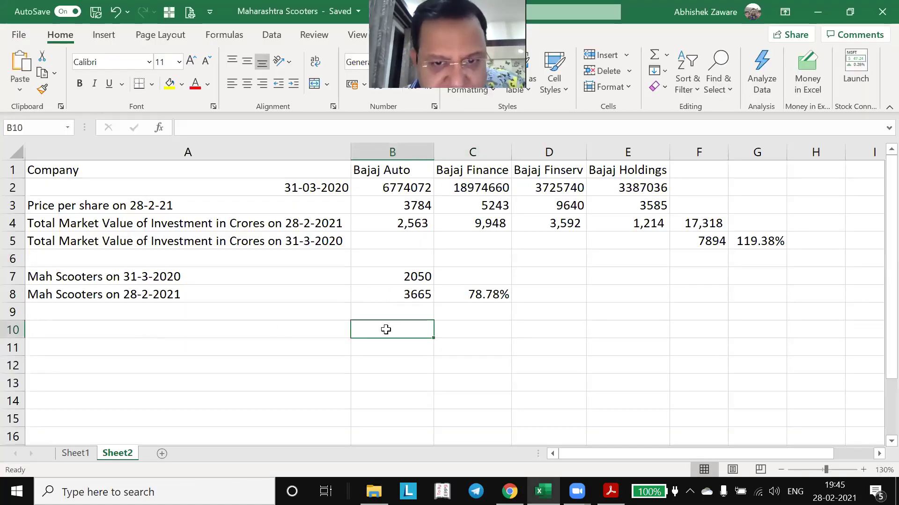
key(ctrl+alt+v)
key(Return)
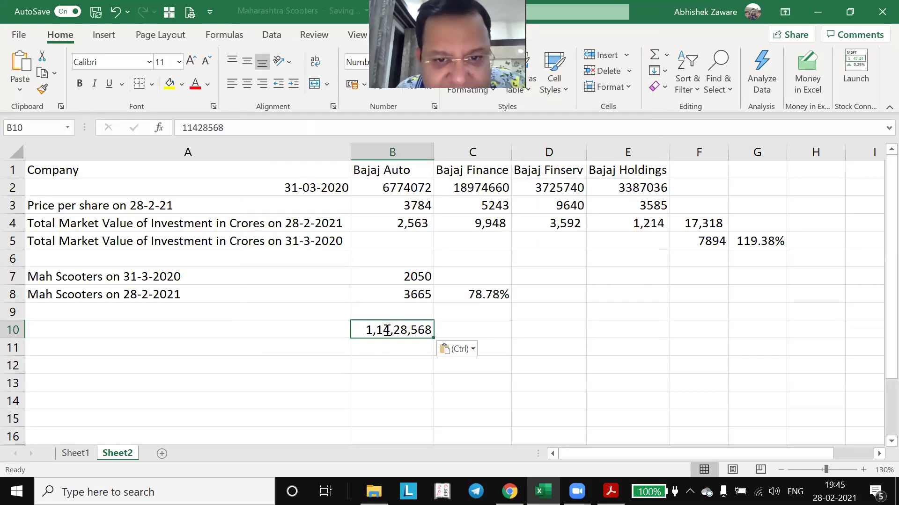
key(F2)
- Label the share count in cell A10 as "Total No. of shares of Mah Scooters"
key(shift+Tab)
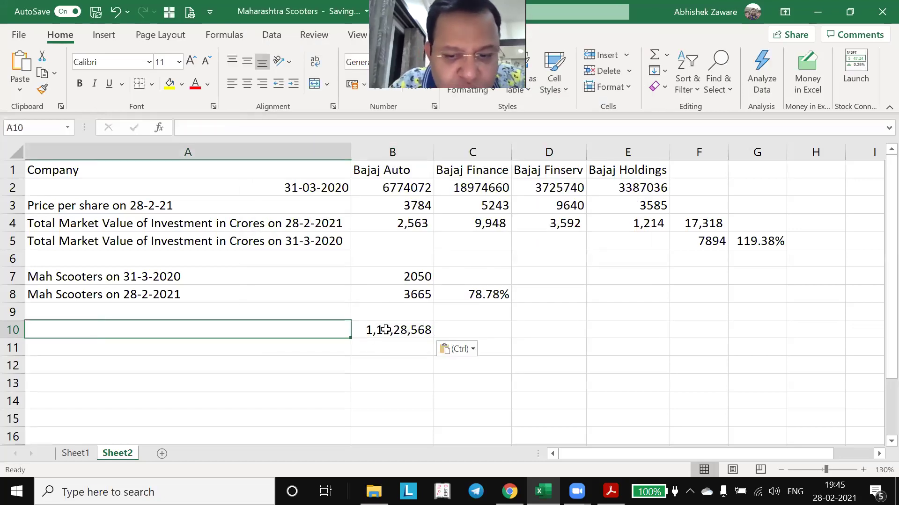
text(Total No)
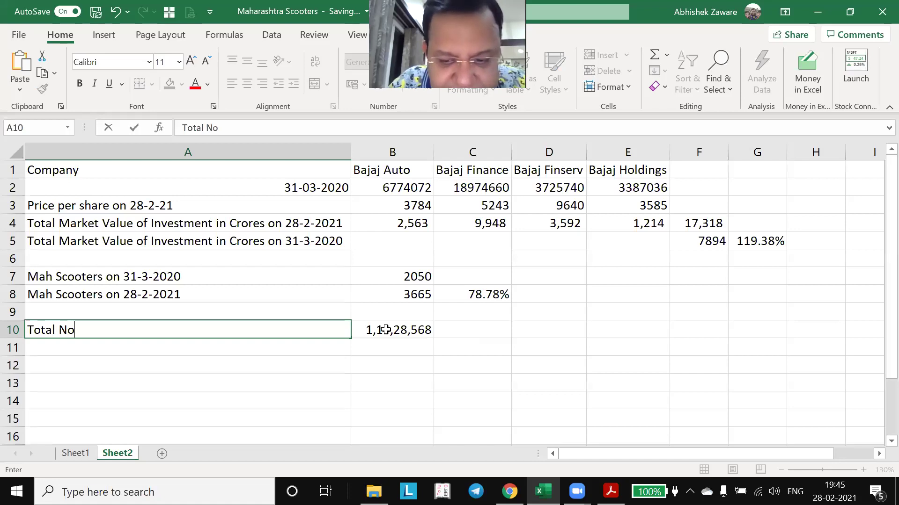
text(. of shares)
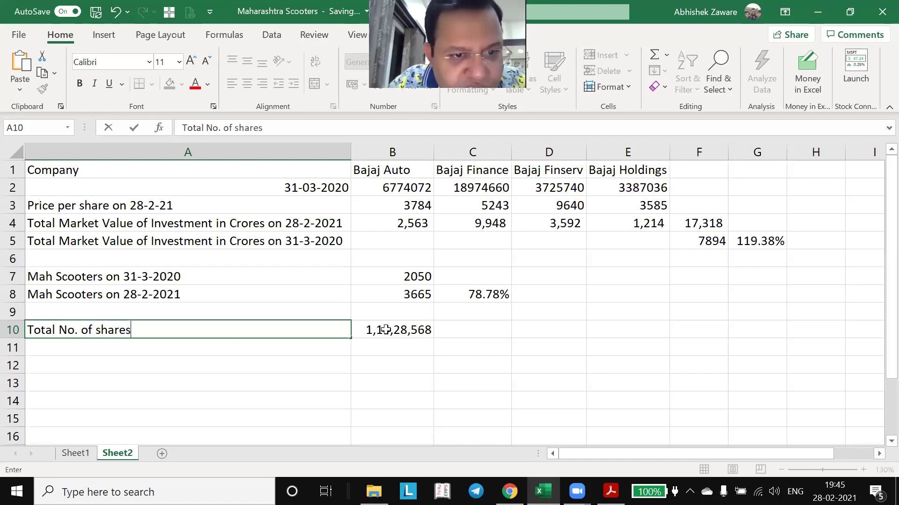
text( of M)
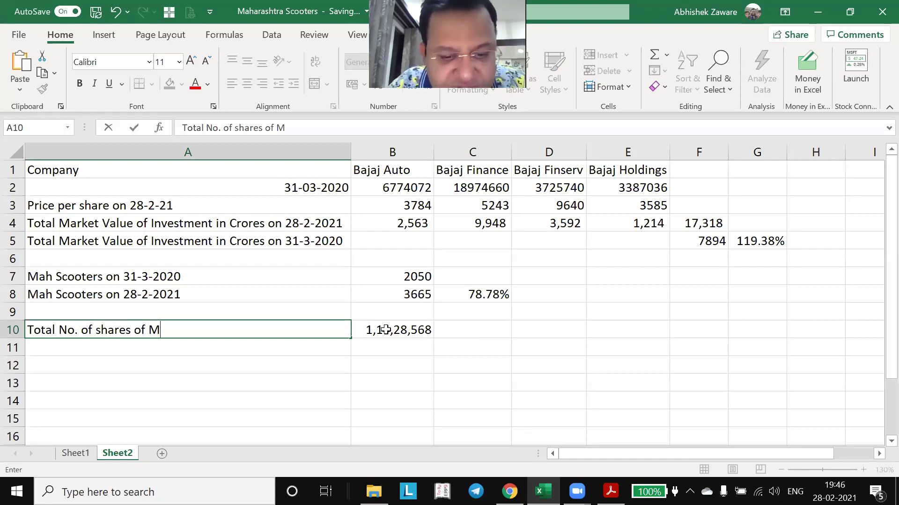
text(ah Scoot)
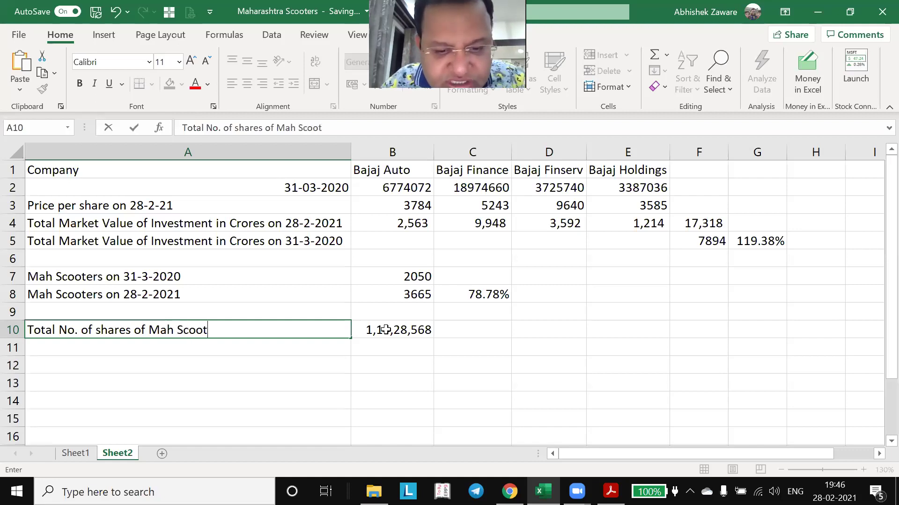
text(ers)
key(Return)
key(Up)
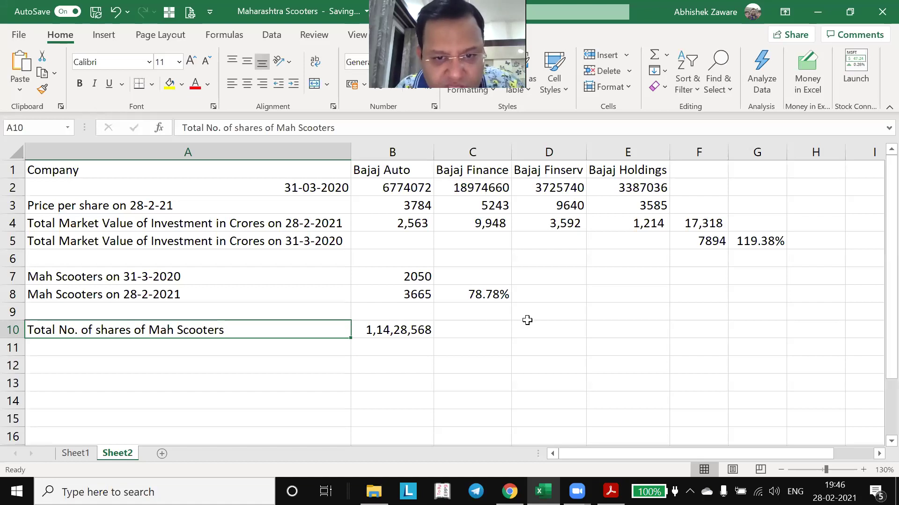
key(Right)
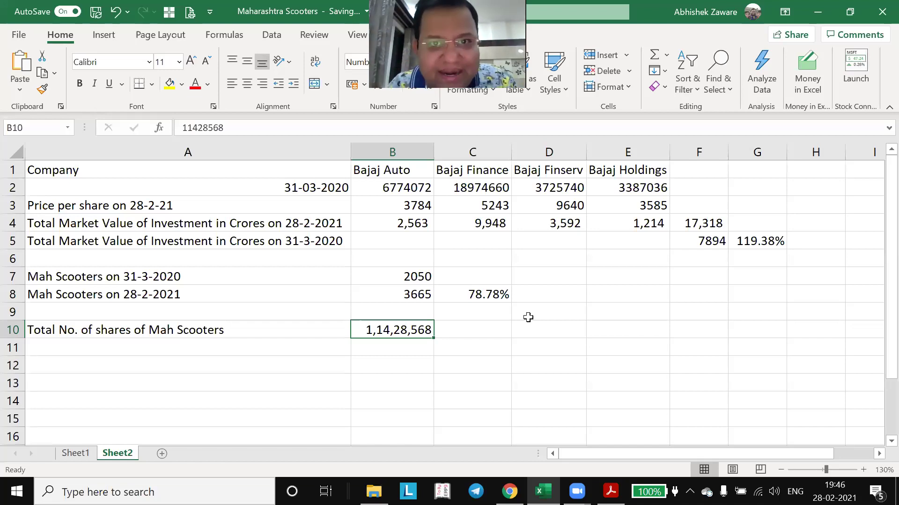
- Check the 2020 issued share capital amount in note 11 of the annual report in Acrobat Reader, and return to the Excel workbook
key(alt+Tab)
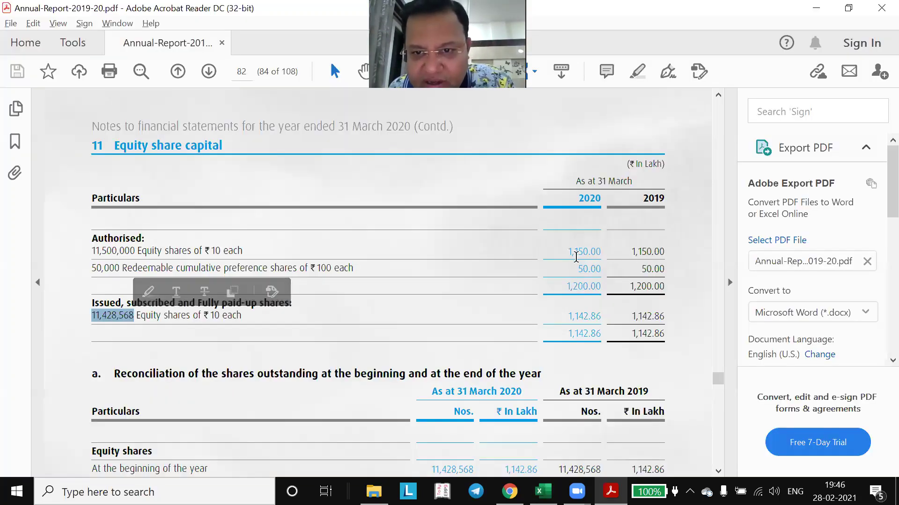
drag(579, 316, 566, 316)
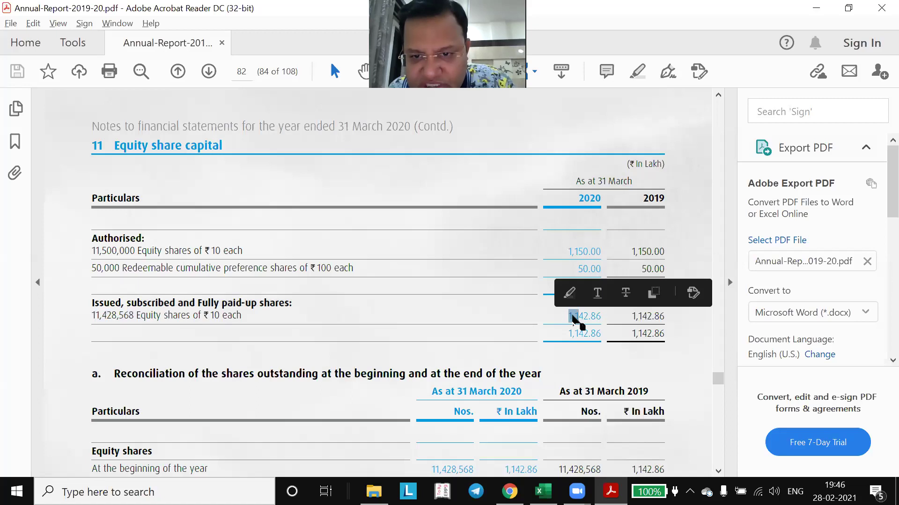
click(563, 317)
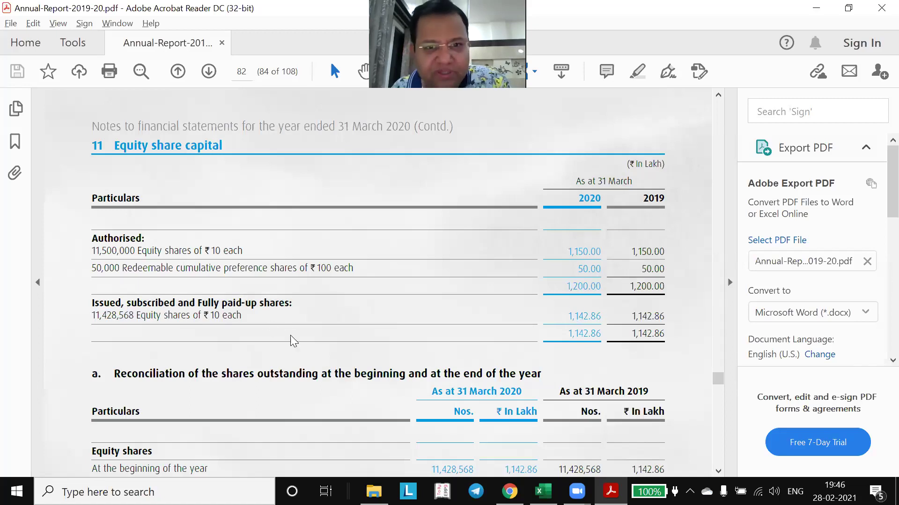
key(alt+Tab)
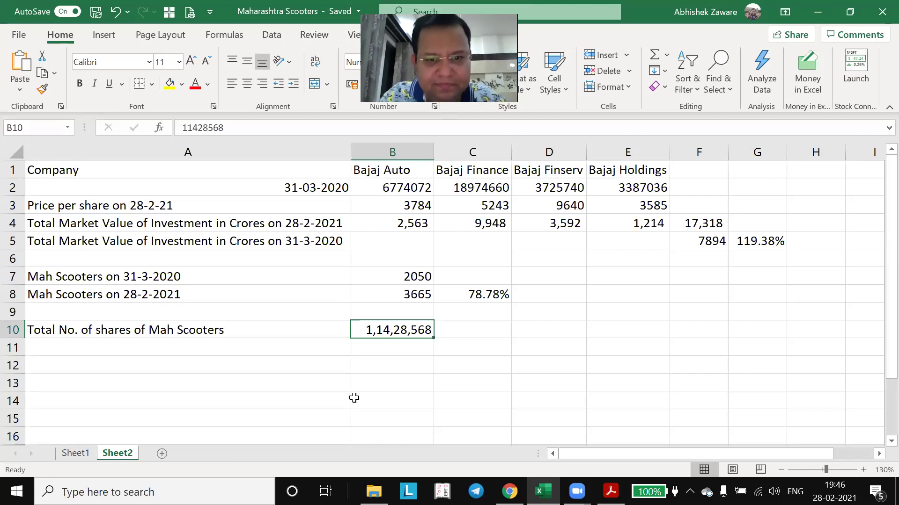
- Enter the label "Market Capitalisation of Mah Scooters as on 28-2-2021" in cell A11
click(296, 351)
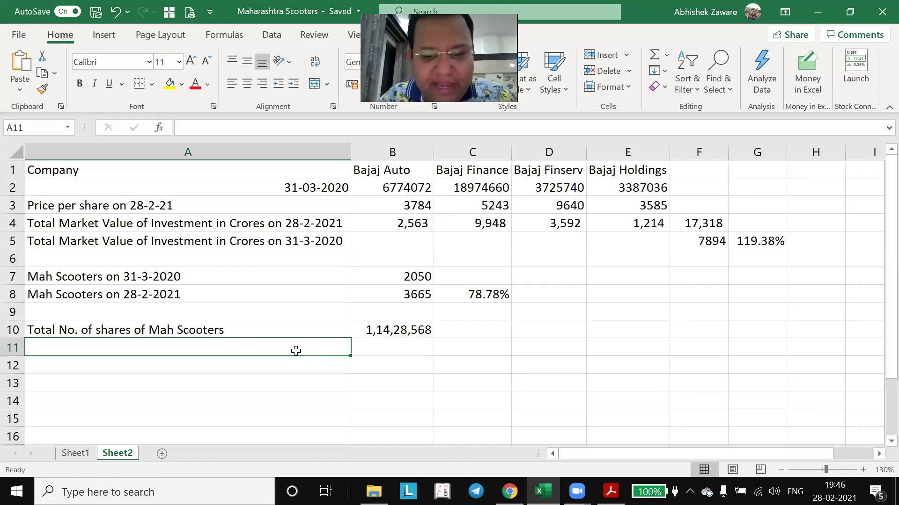
text(Market Capi)
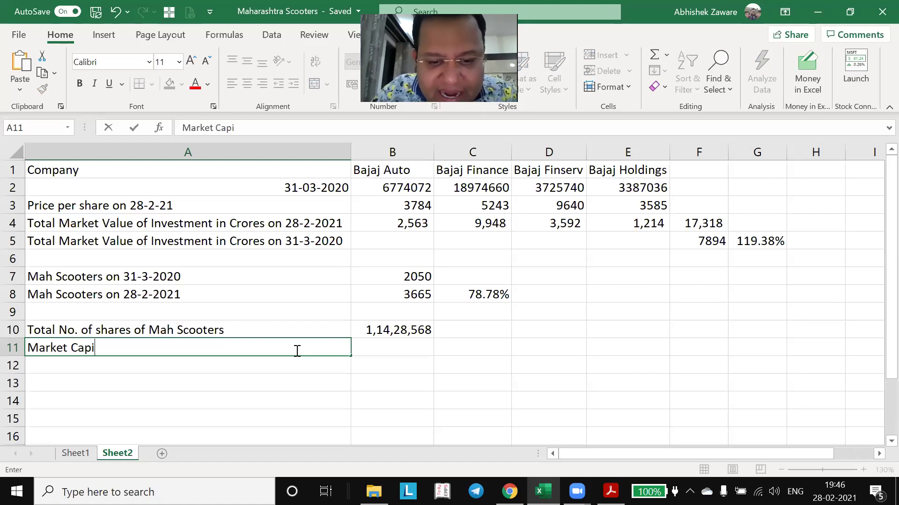
text(talisation)
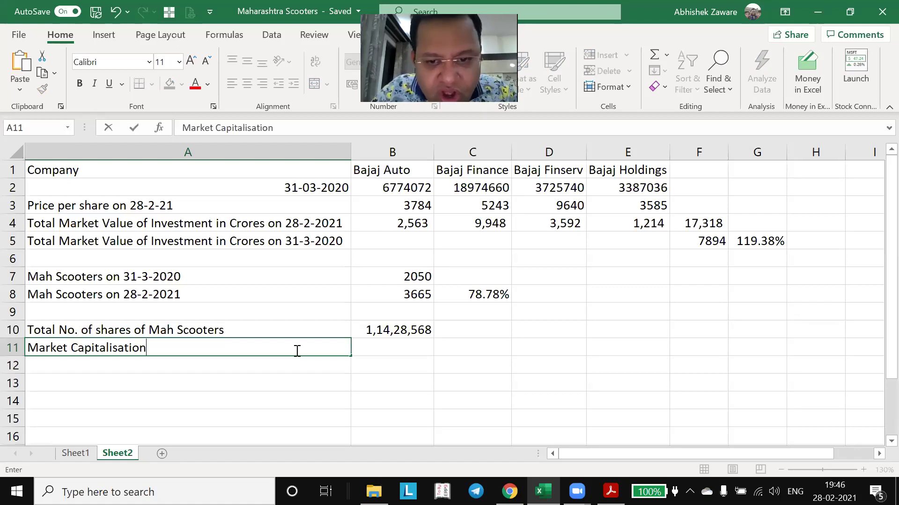
text( of Mah )
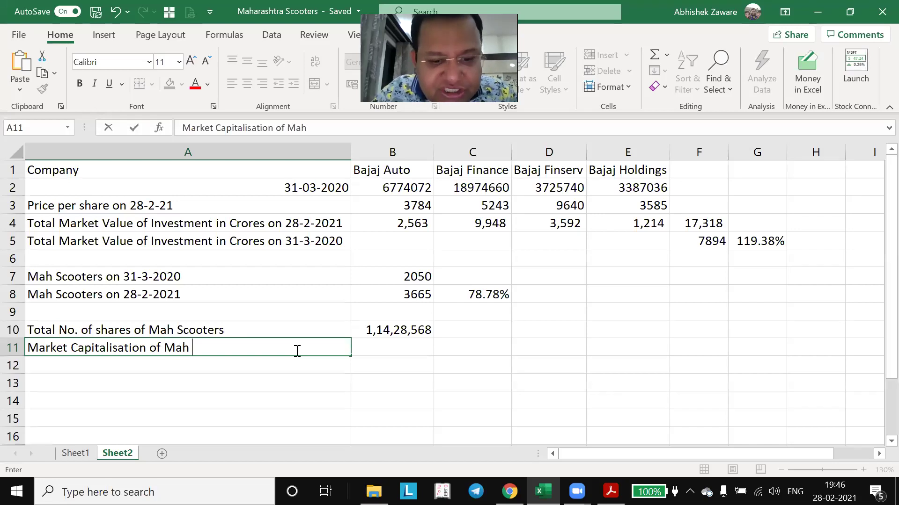
text(Scooters )
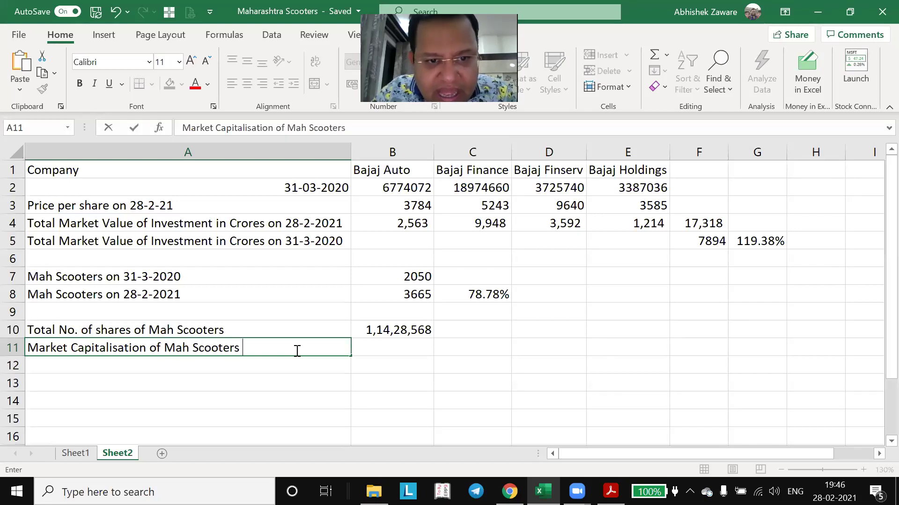
text(as on 28)
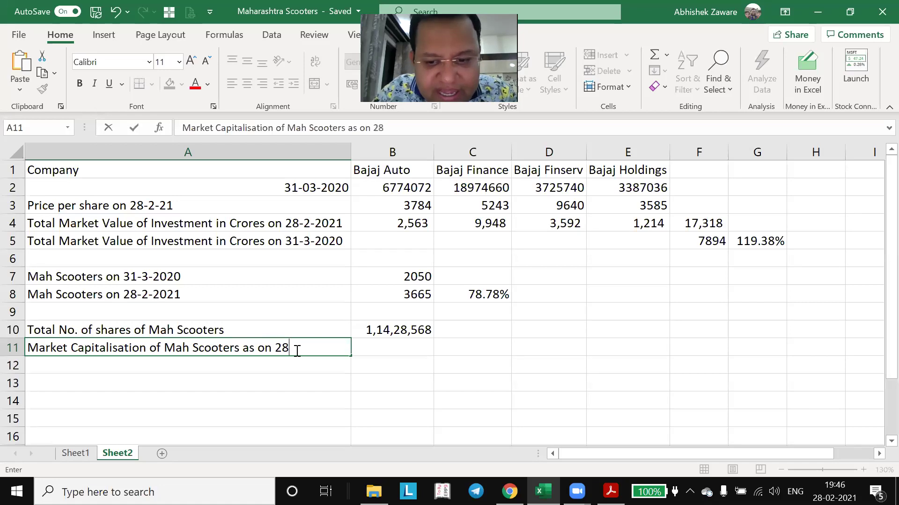
text(-2-2021)
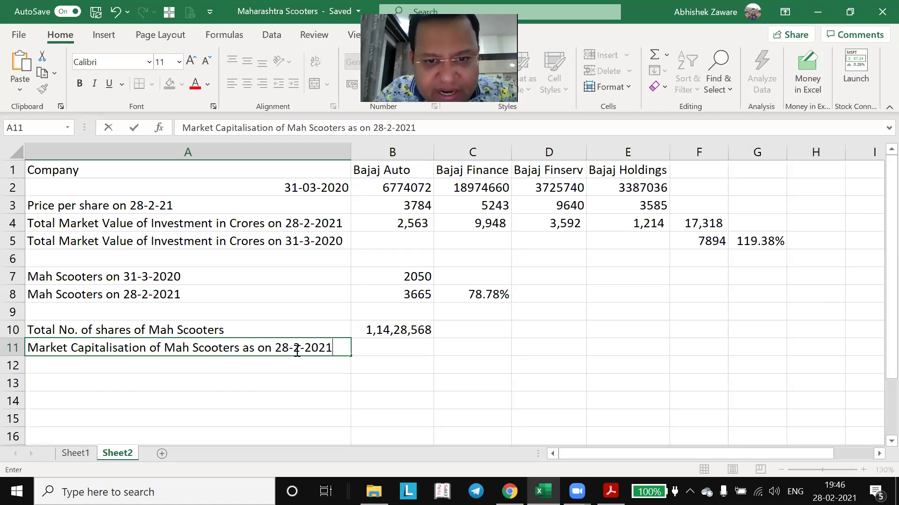
- Calculate the market capitalisation in cell B11 by multiplying the share count by the 28-2-2021 share price, with the formula =B10*B8
key(Tab)
text(=)
key(Up)
text(*)
key(Up)
key(Up)
key(Up)
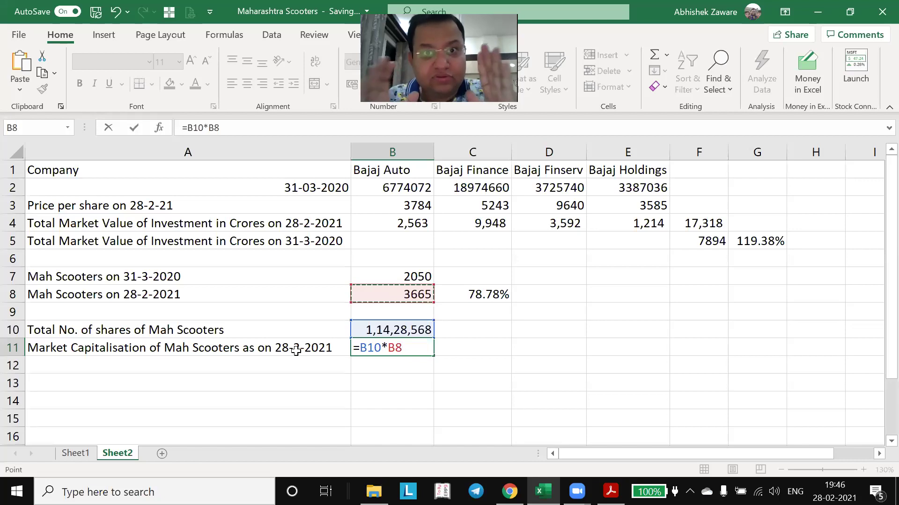
key(Return)
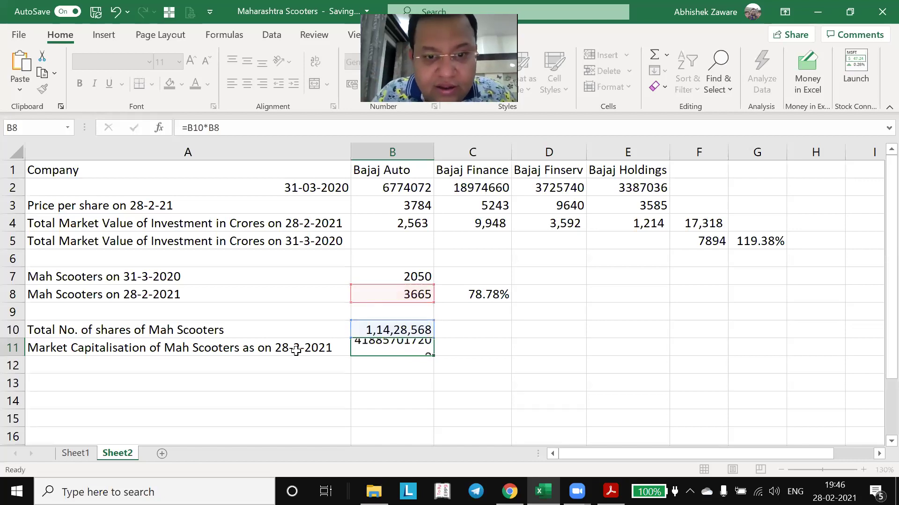
- Convert the market capitalisation in cell B11 to crores by changing its formula to =(B10*B8)/10000000
click(296, 350)
key(Right)
key(F2)
key(Left)
key(Left)
key(Left)
key(Left)
key(Left)
key(Left)
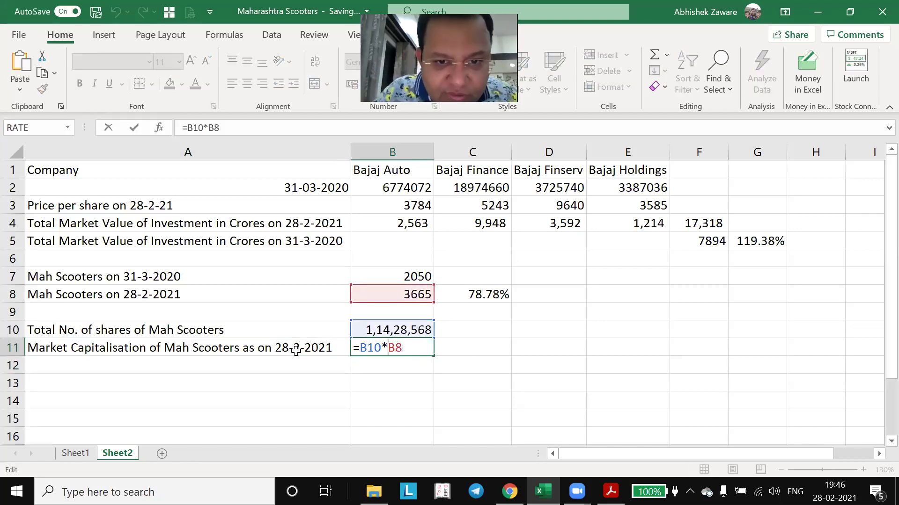
text(()
key(End)
text()/100)
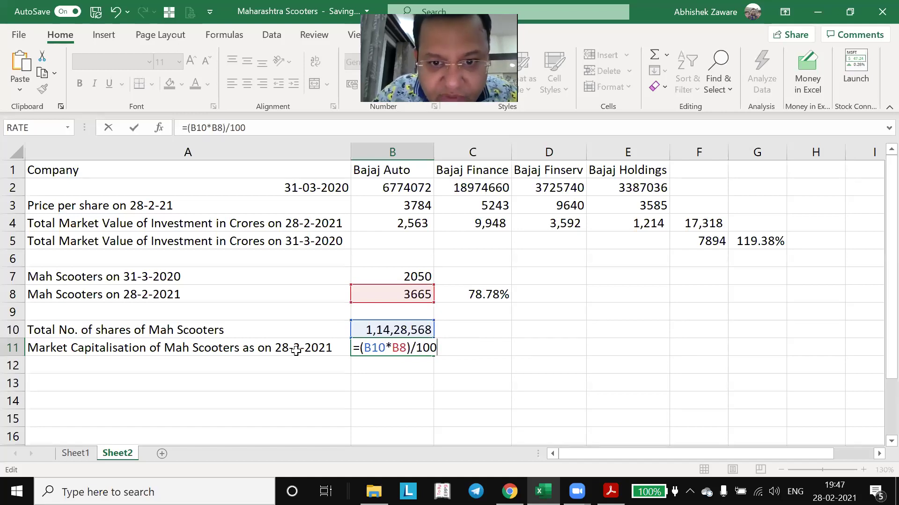
text(000)
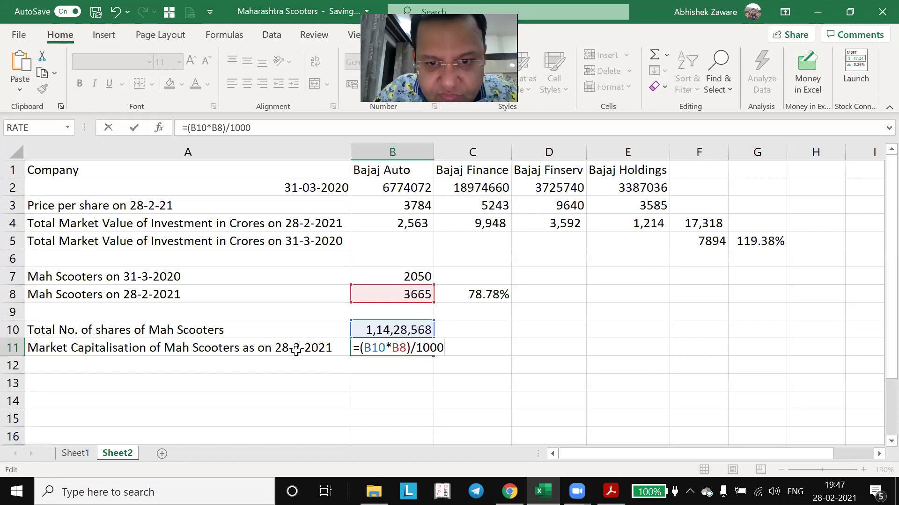
text(00)
key(Return)
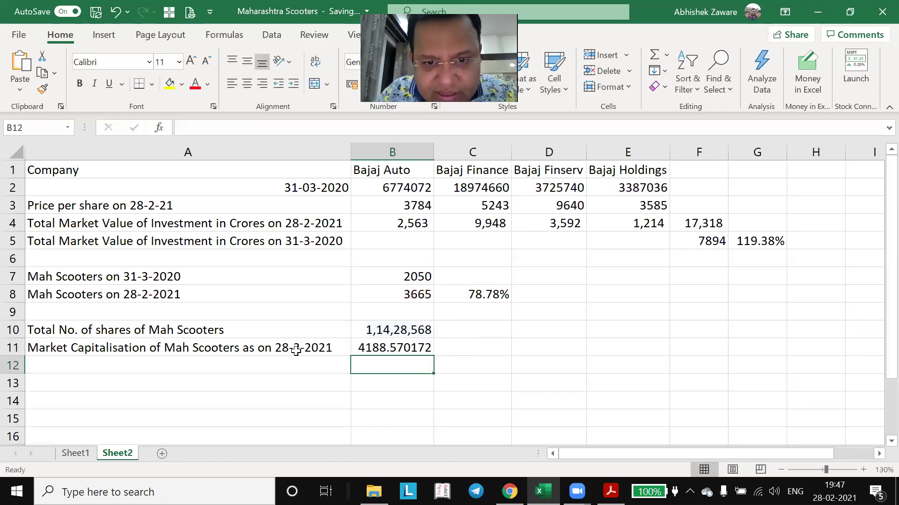
- Format the market capitalisation in cell B11 with a thousands separator and no decimal places
key(Up)
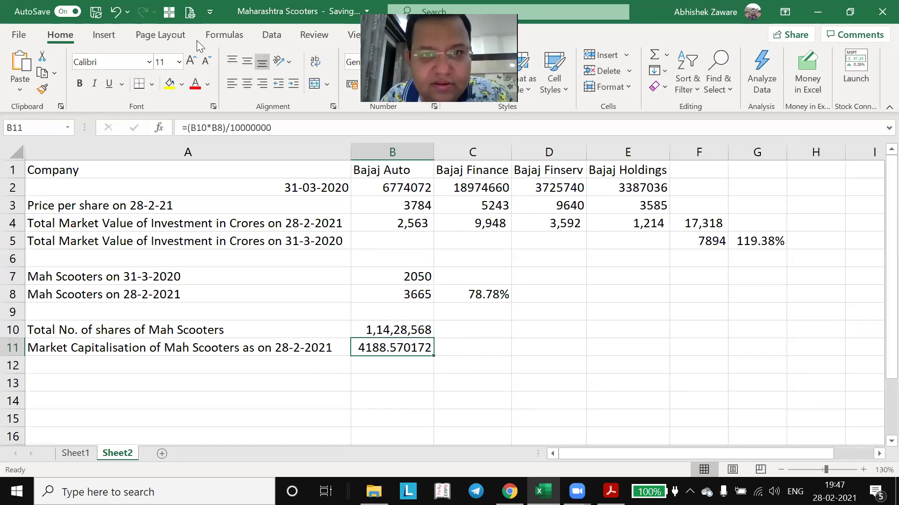
click(425, 88)
click(424, 88)
click(425, 88)
click(425, 88)
click(425, 88)
click(424, 88)
click(392, 85)
click(411, 85)
click(411, 85)
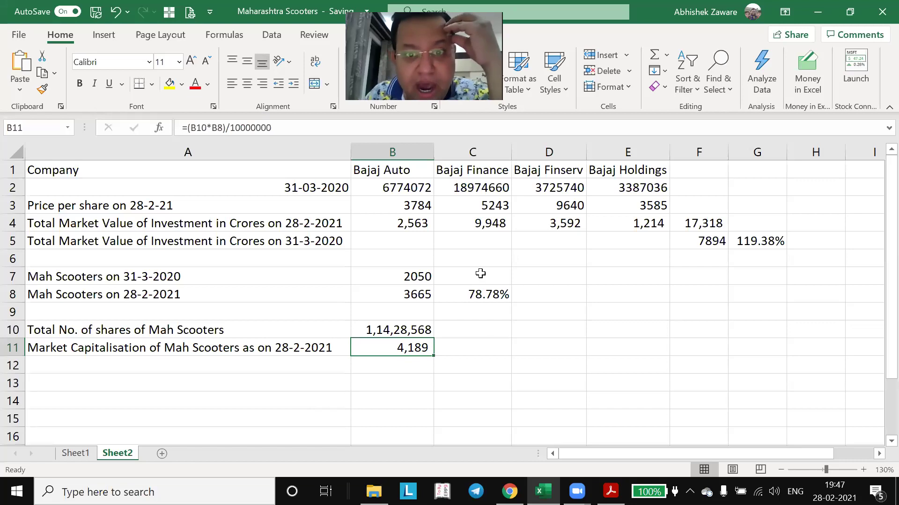
- Compare the total investment values for both dates in column F with the market capitalisation of Mah Scooters in cell B11
click(478, 246)
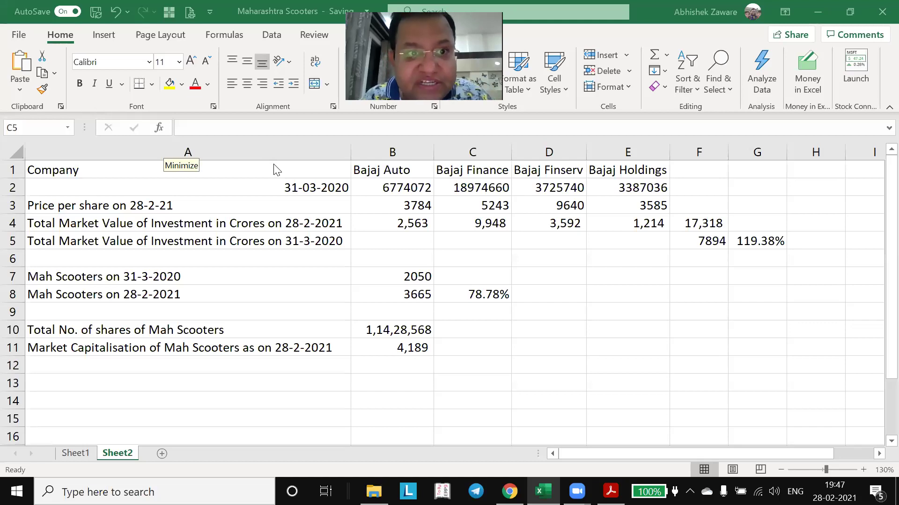
drag(374, 170, 645, 187)
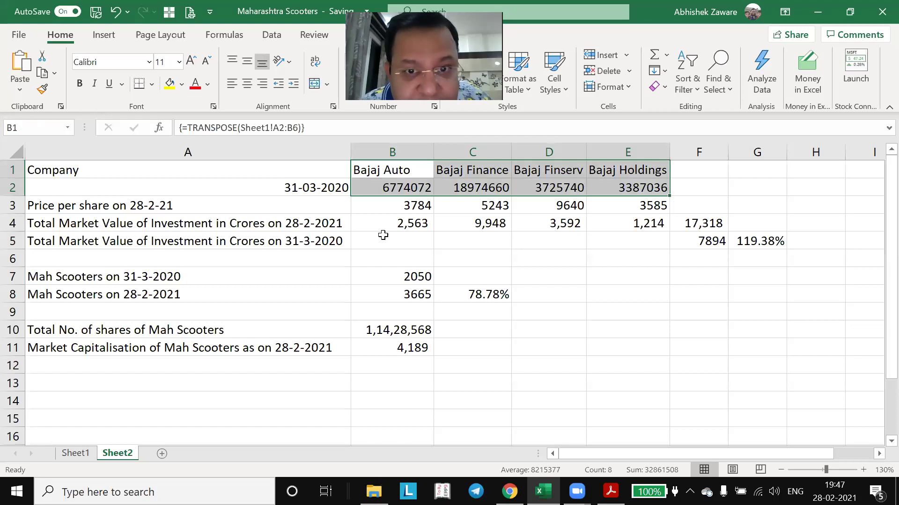
click(707, 221)
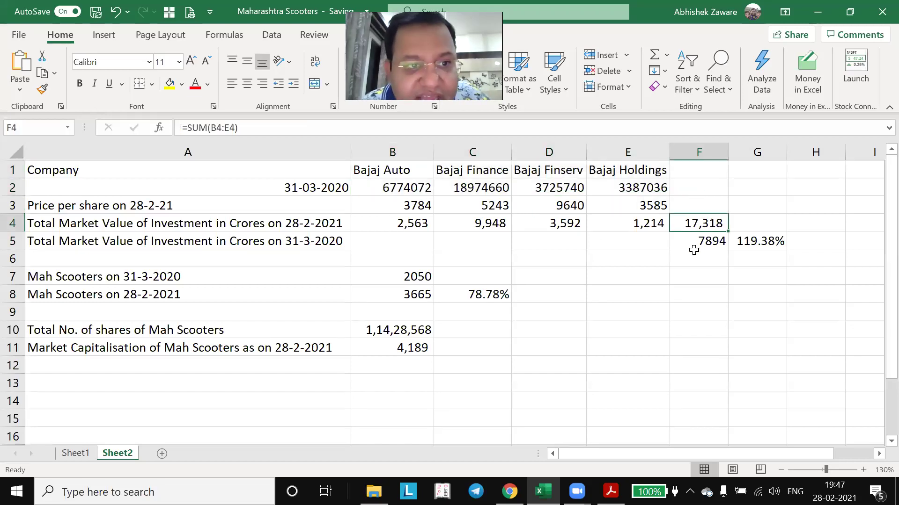
click(696, 255)
click(693, 225)
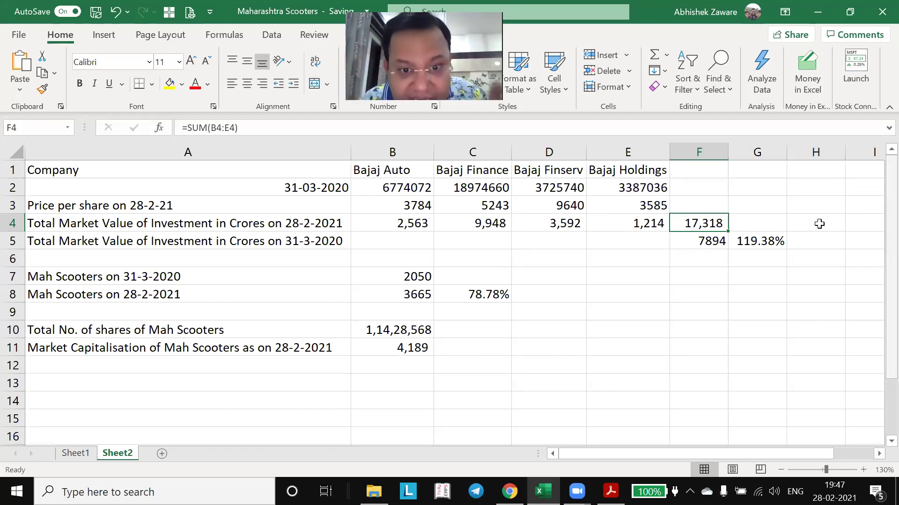
click(405, 350)
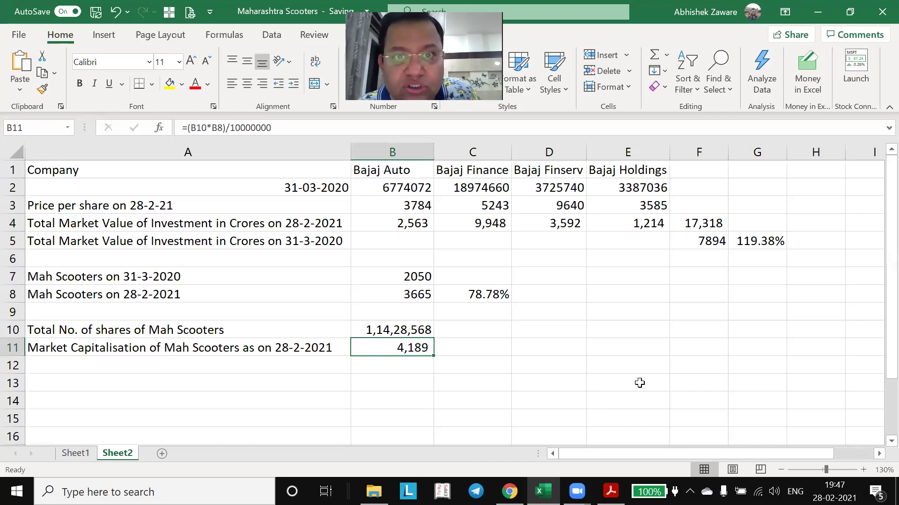
key(Left)
key(Down)
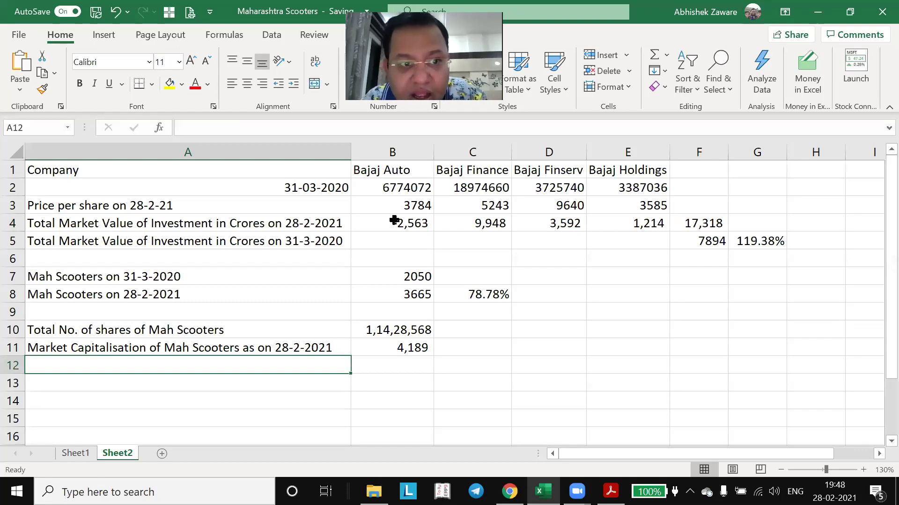
click(710, 222)
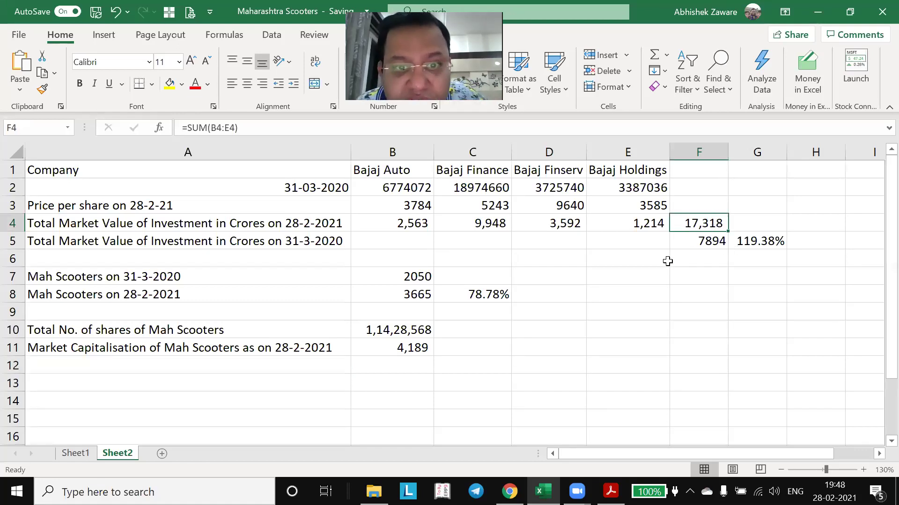
click(414, 346)
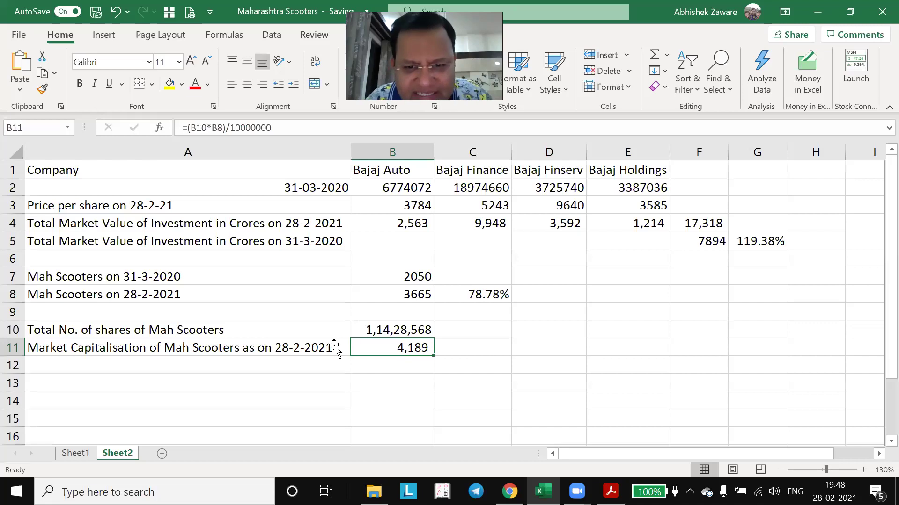
- Switch to the annual report in Acrobat Reader, go to page 55 and find the Balance Sheet on page 62
click(611, 492)
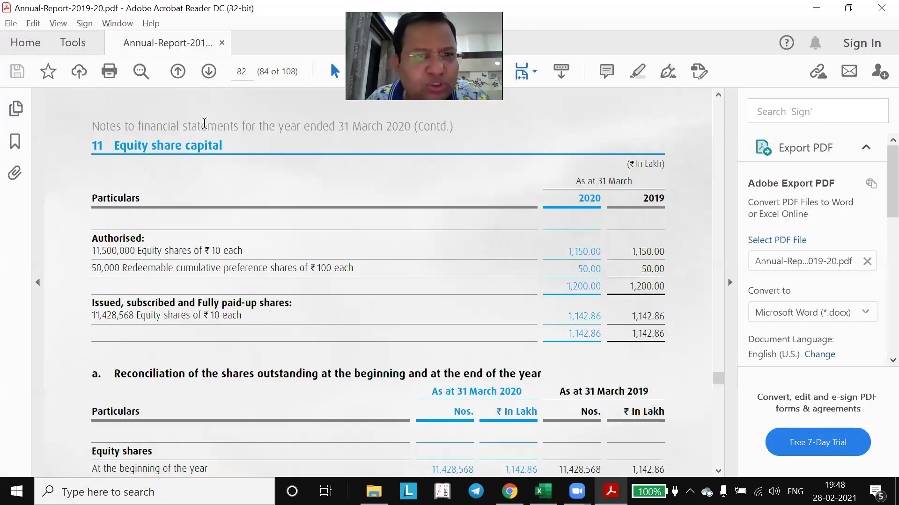
key(ctrl+shift+n)
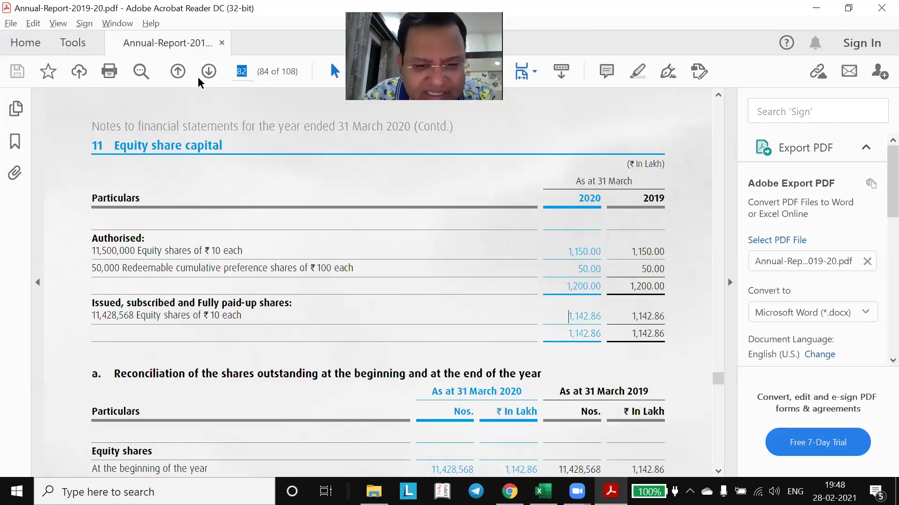
text(55)
key(Return)
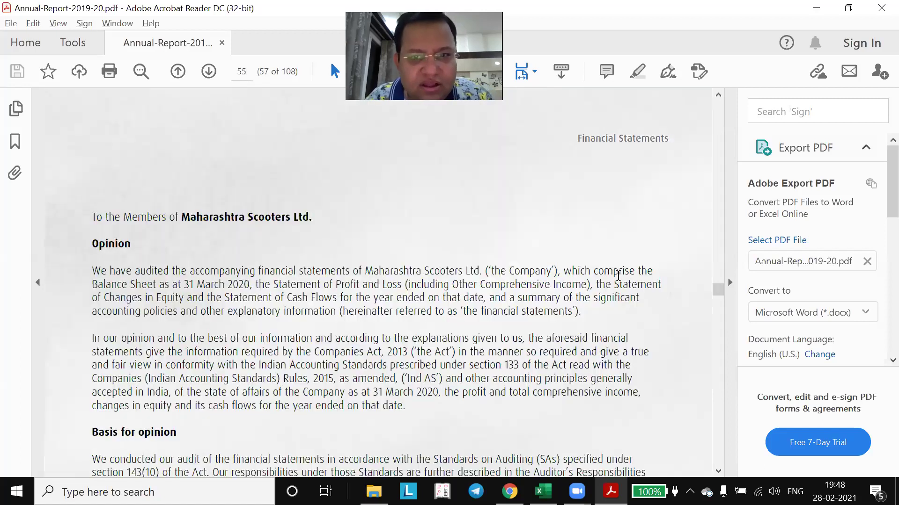
scroll(612, 276, down, 10)
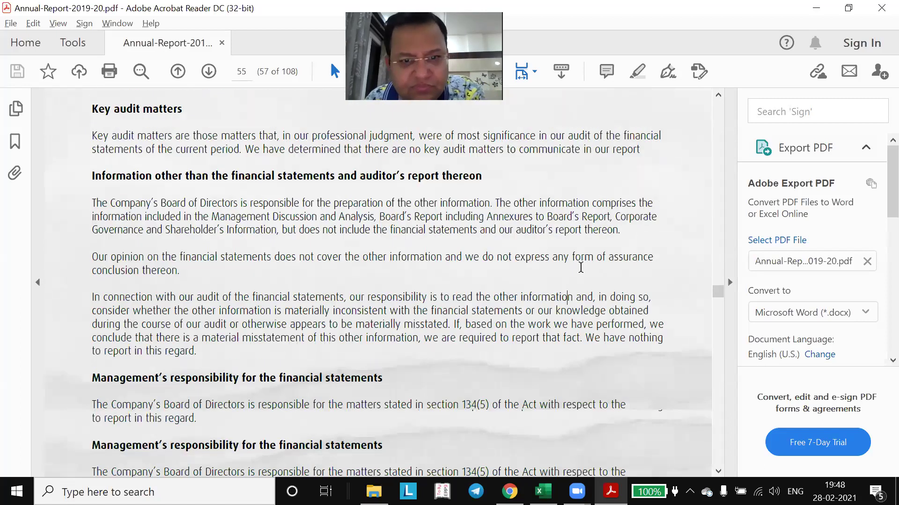
scroll(580, 267, down, 15)
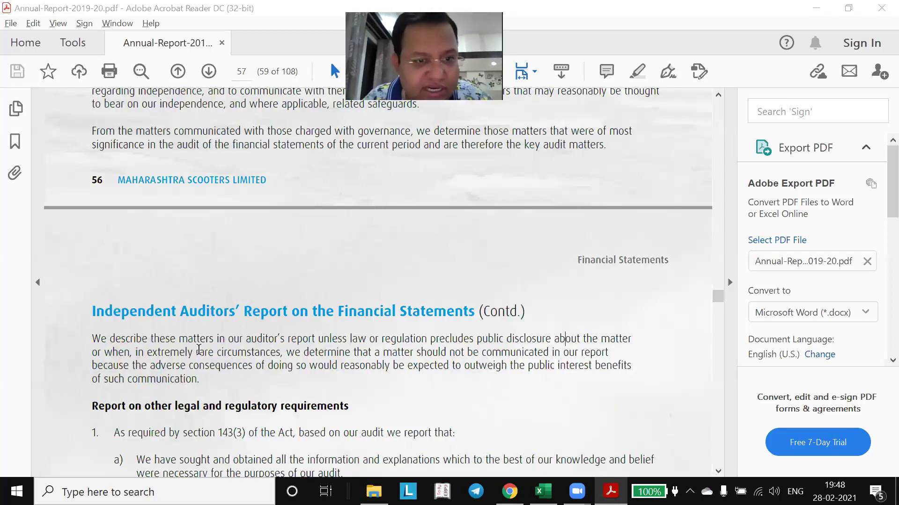
scroll(199, 350, down, 5)
scroll(202, 354, down, 10)
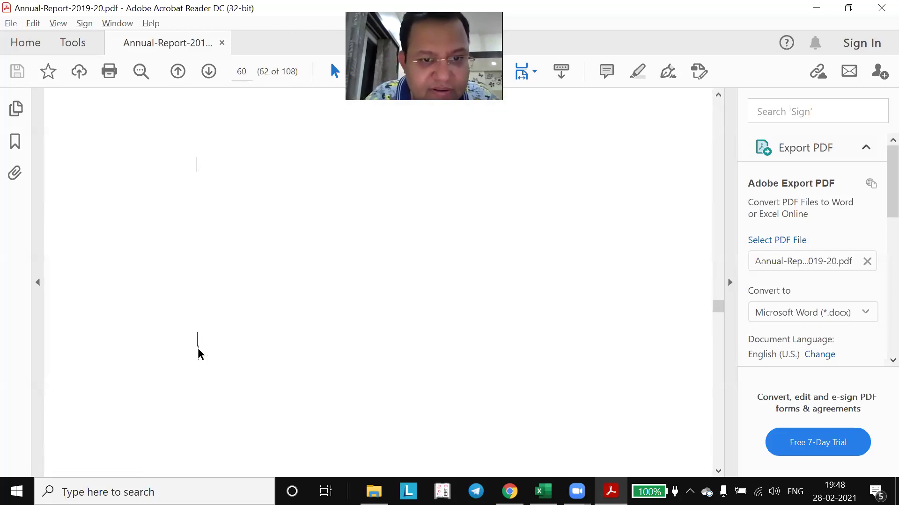
scroll(186, 298, down, 3)
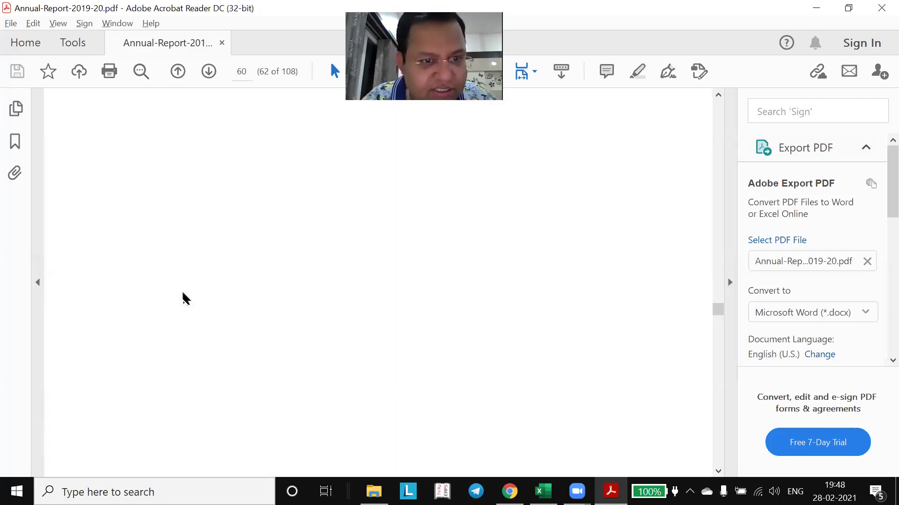
scroll(186, 299, down, 3)
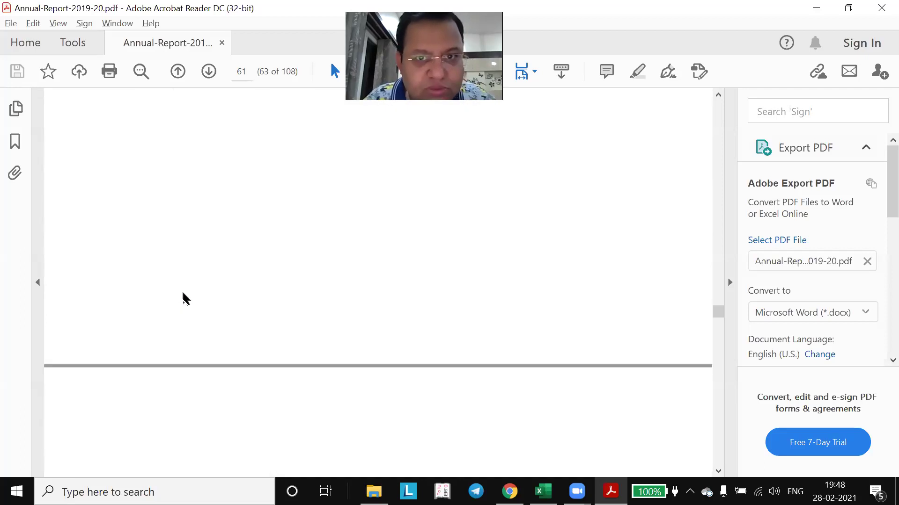
scroll(136, 289, up, 4)
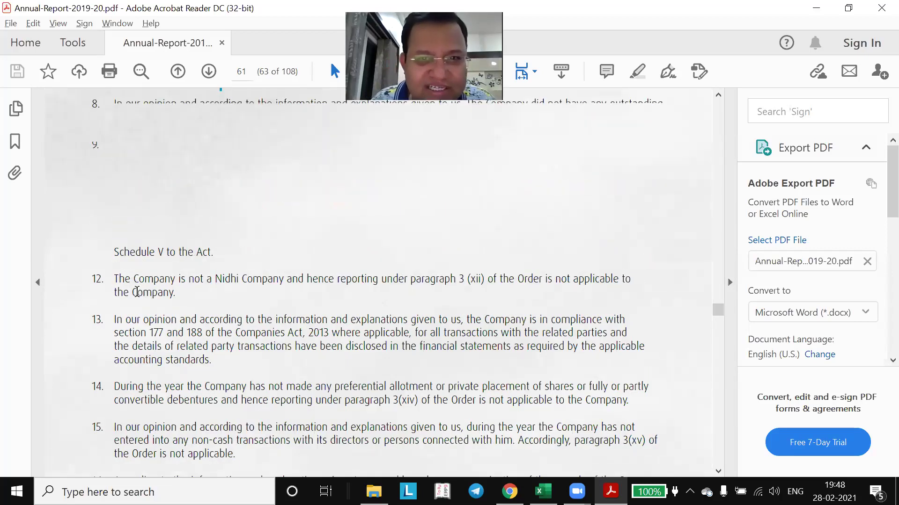
scroll(137, 292, down, 12)
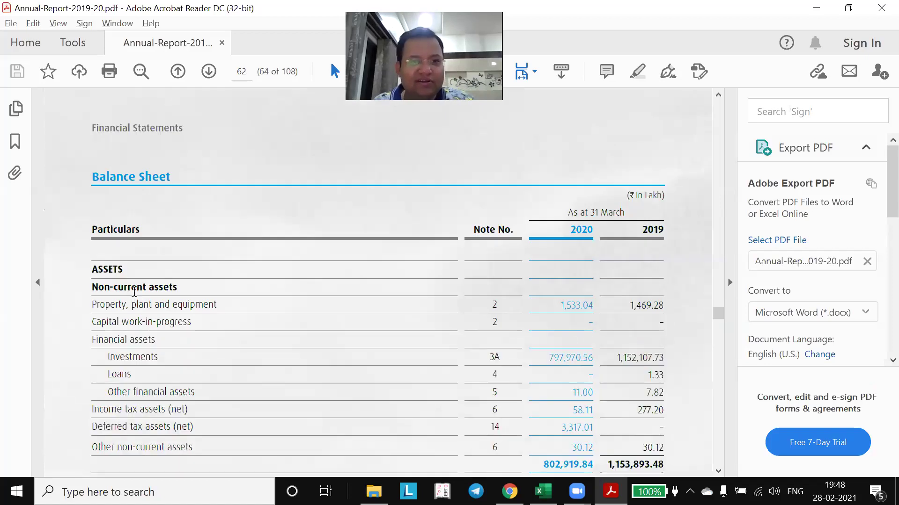
scroll(134, 291, down, 3)
scroll(189, 268, down, 3)
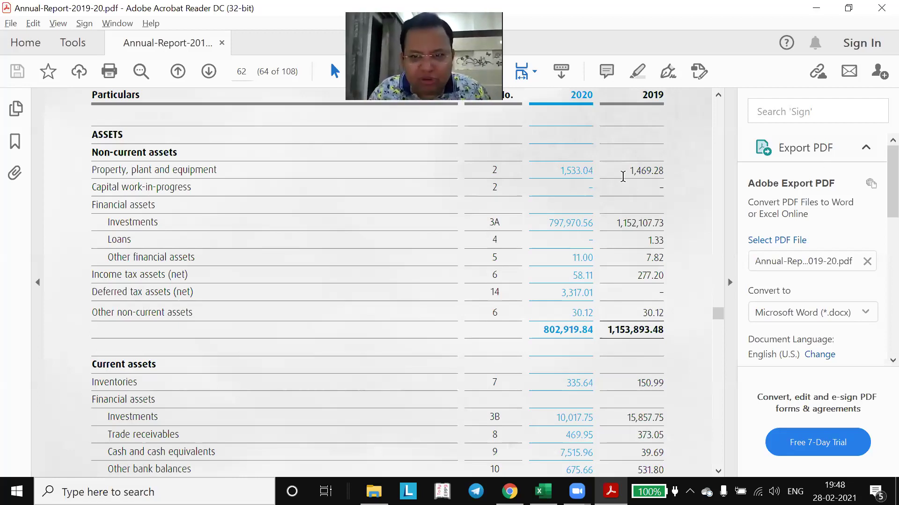
- Examine the 2020 non-current investments, deferred tax assets, total non-current assets and overall asset total in the Balance Sheet
drag(554, 223, 583, 227)
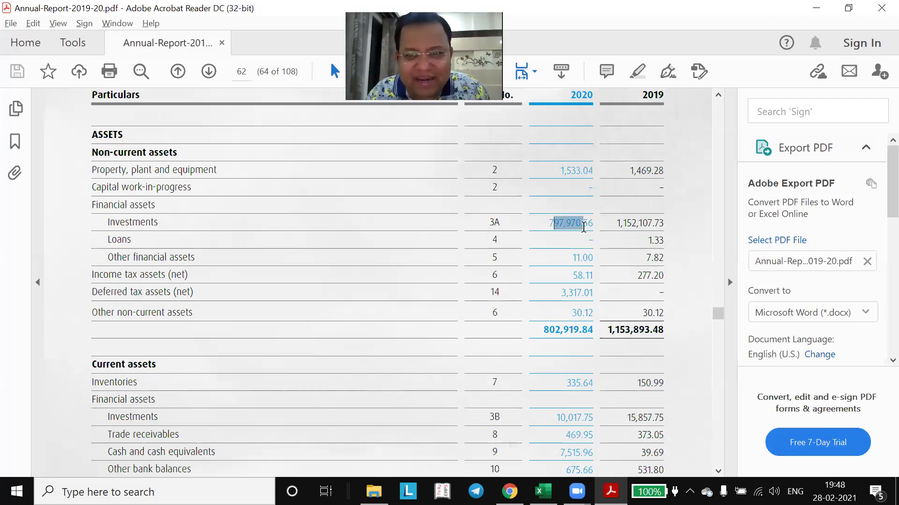
click(582, 287)
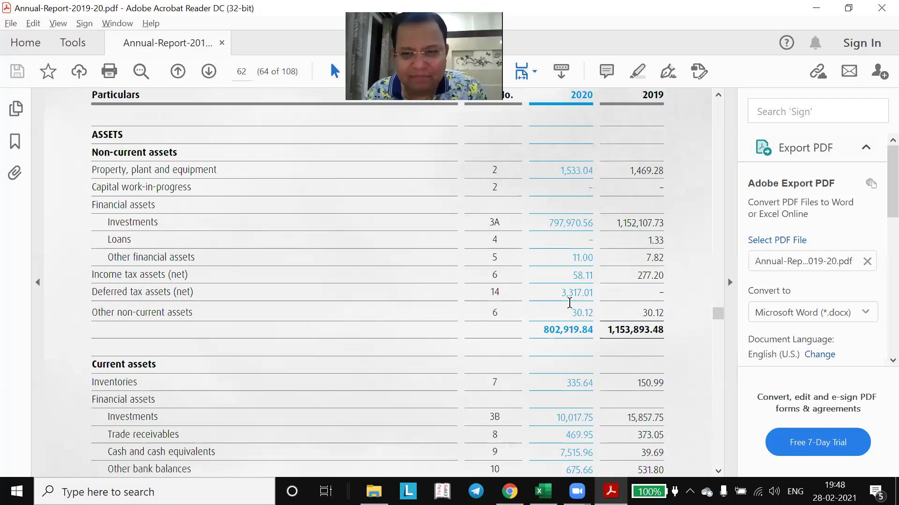
drag(574, 292, 561, 293)
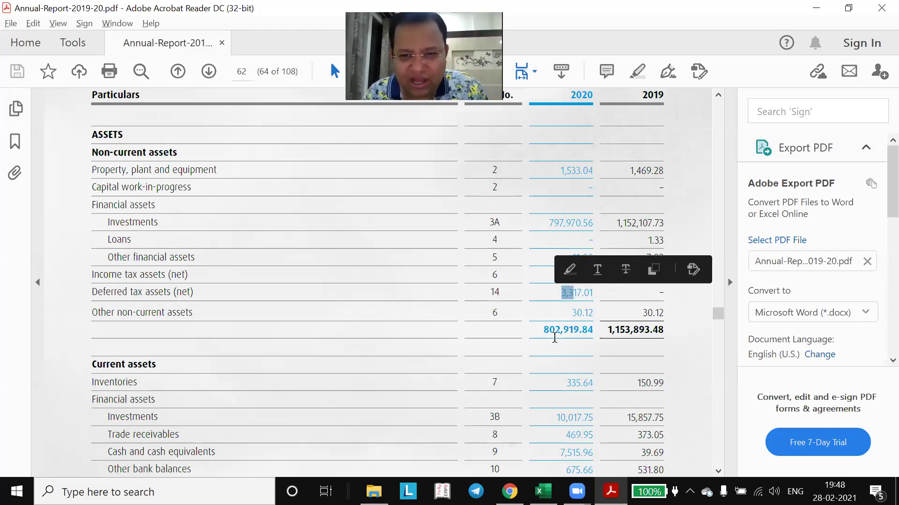
drag(543, 330, 569, 326)
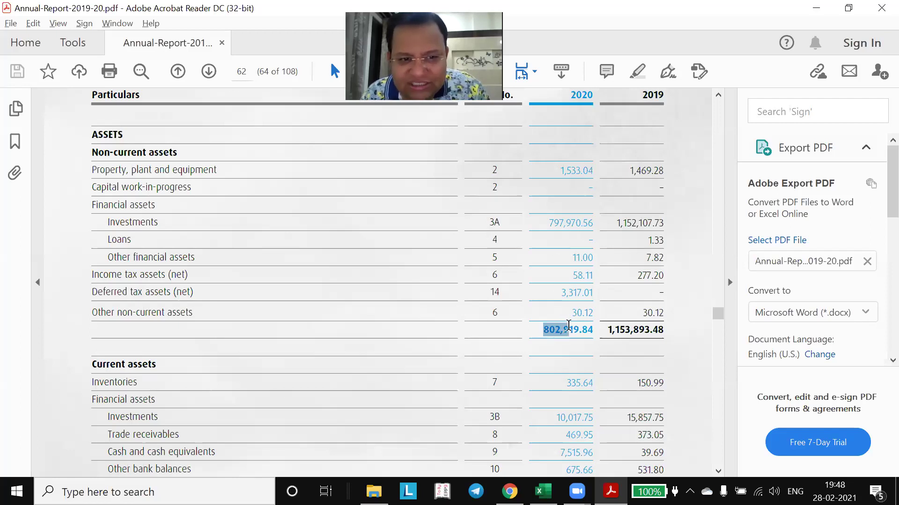
scroll(566, 327, down, 5)
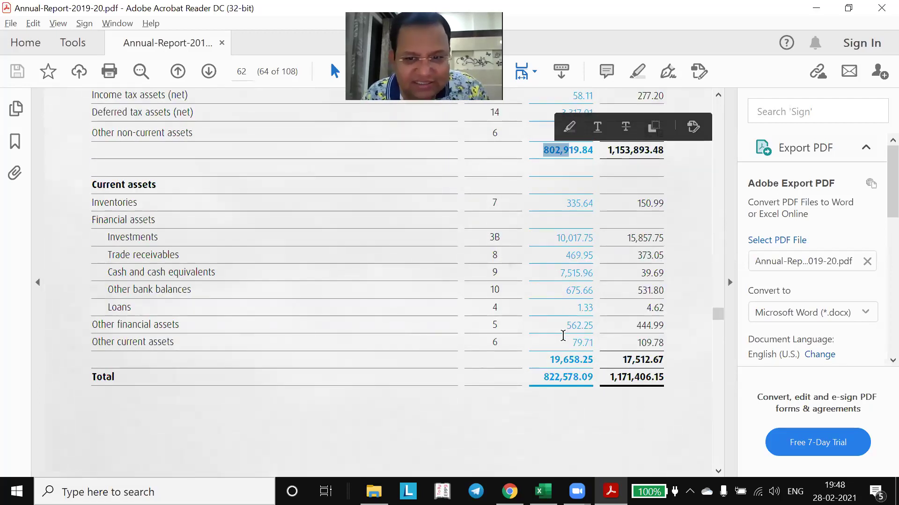
drag(549, 378, 591, 379)
double_click(554, 380)
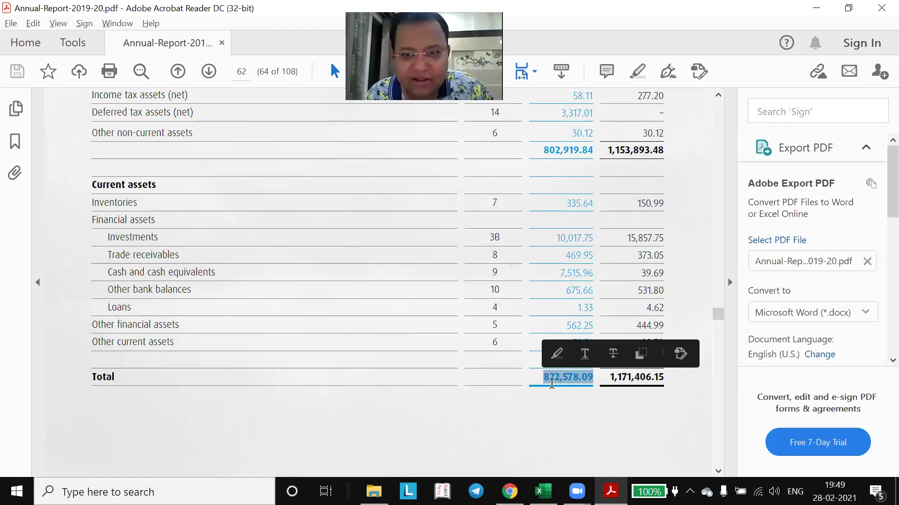
click(538, 257)
scroll(538, 328, up, 4)
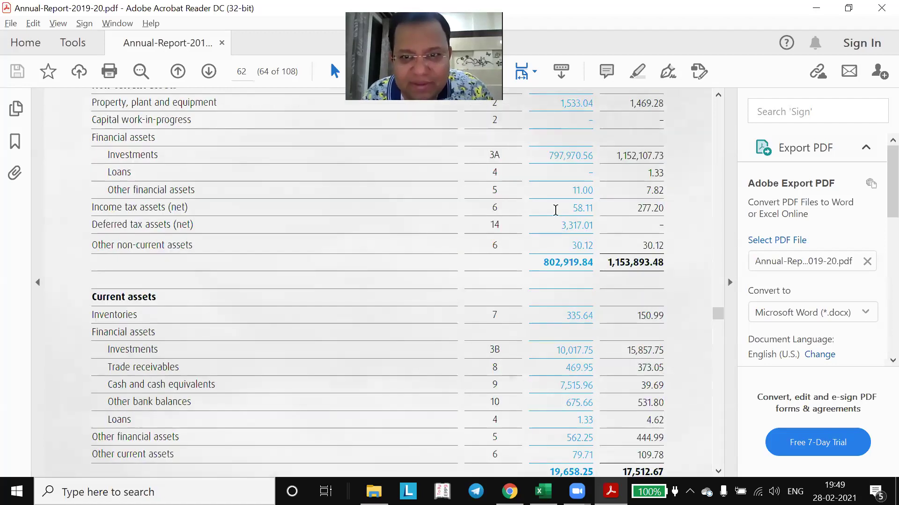
- Move past the current assets in the Balance Sheet to the equity and liabilities side on page 63
scroll(540, 281, down, 6)
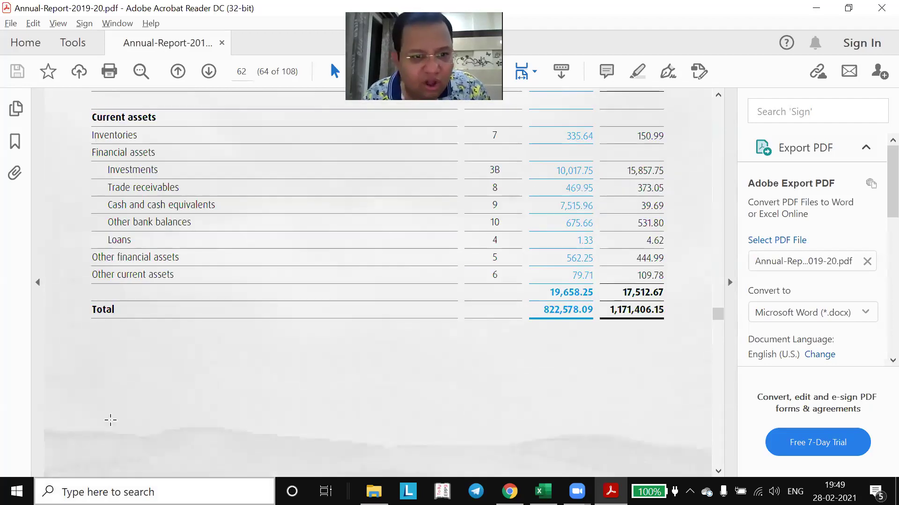
scroll(226, 303, down, 10)
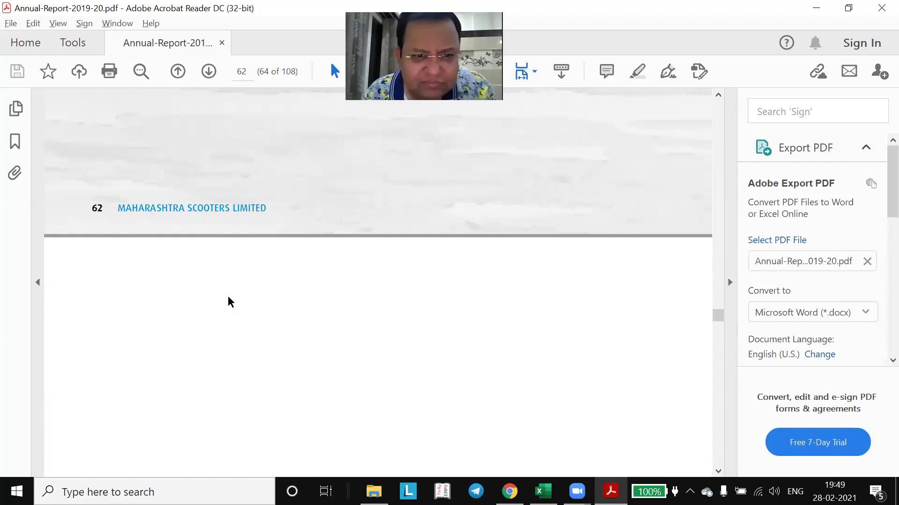
scroll(229, 301, down, 5)
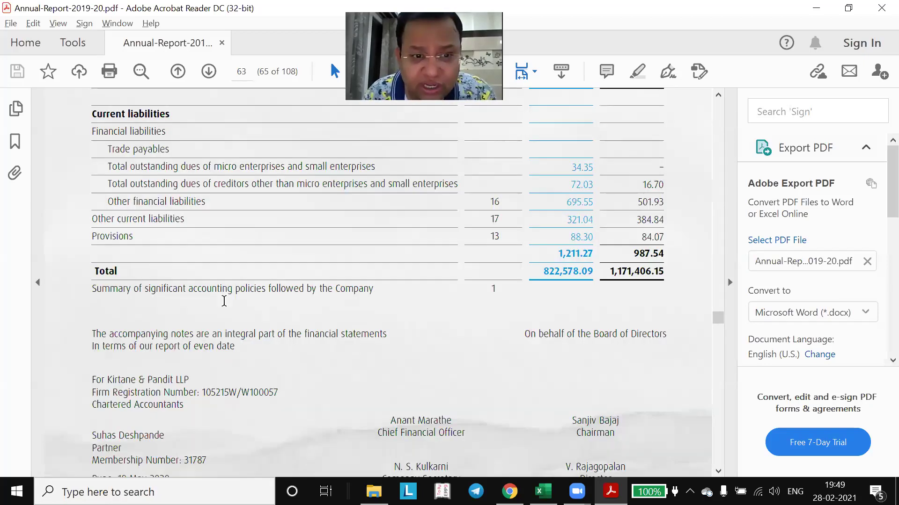
scroll(224, 300, up, 1)
scroll(375, 293, up, 2)
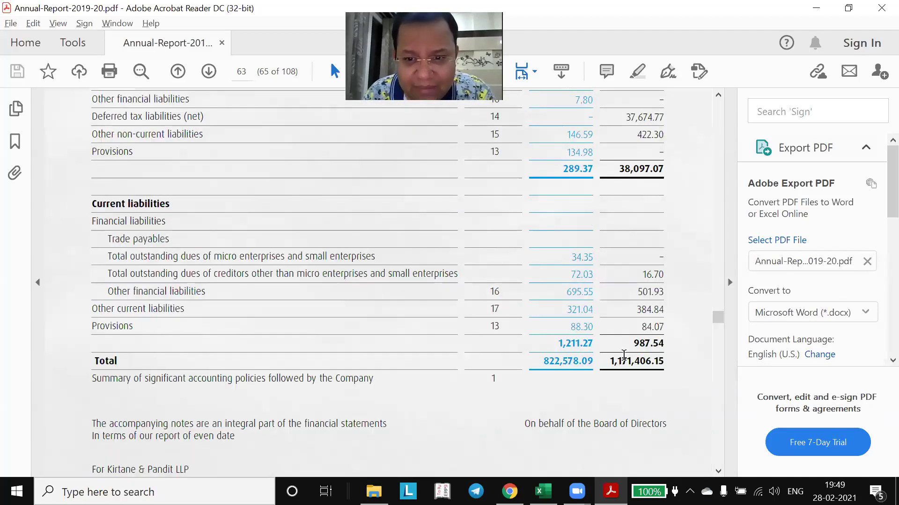
- Examine the 2020 totals for current and non-current liabilities, and the equity above them, in the Balance Sheet
double_click(561, 346)
click(569, 340)
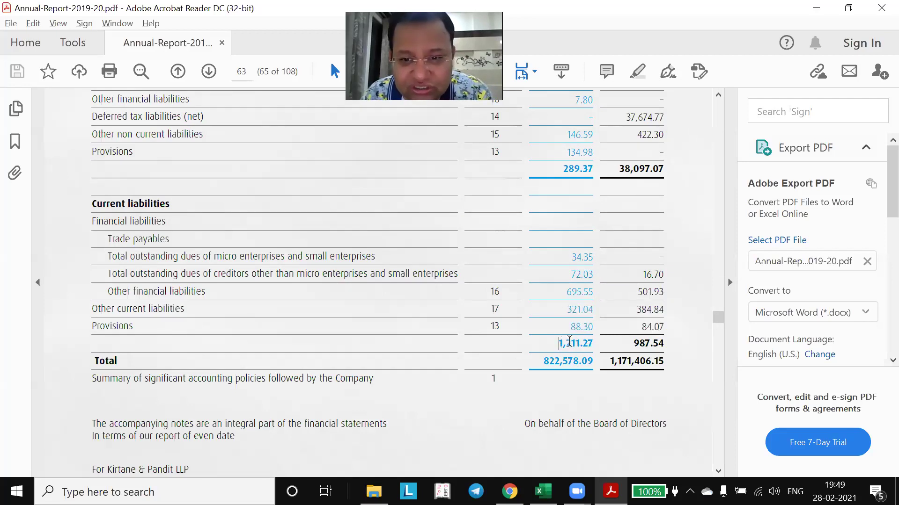
drag(559, 343, 571, 343)
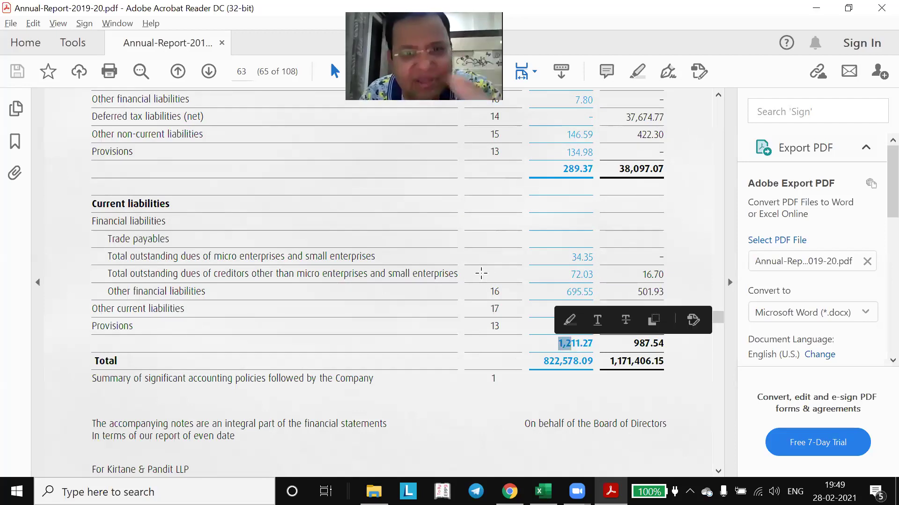
scroll(568, 255, up, 3)
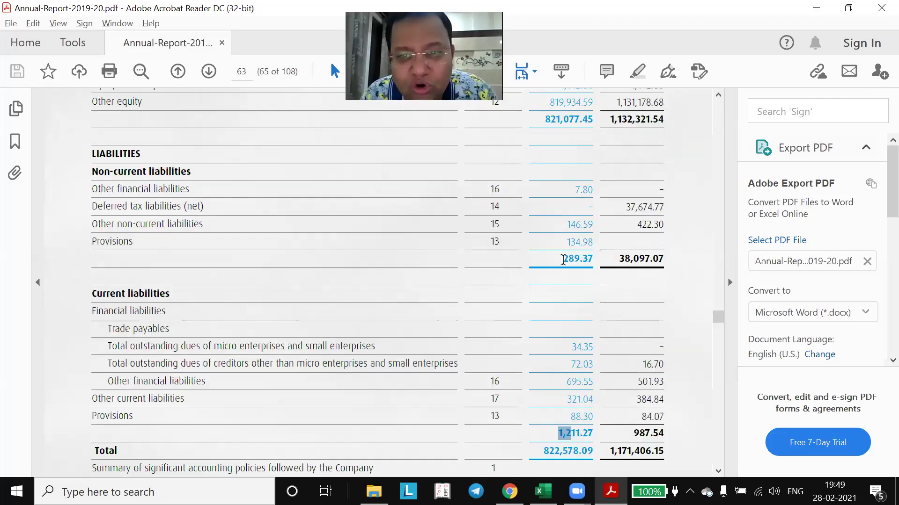
mouse_move(562, 280)
mouse_down()
mouse_move(579, 341)
mouse_move(547, 275)
mouse_up()
scroll(575, 344, down, 2)
scroll(570, 347, down, 1)
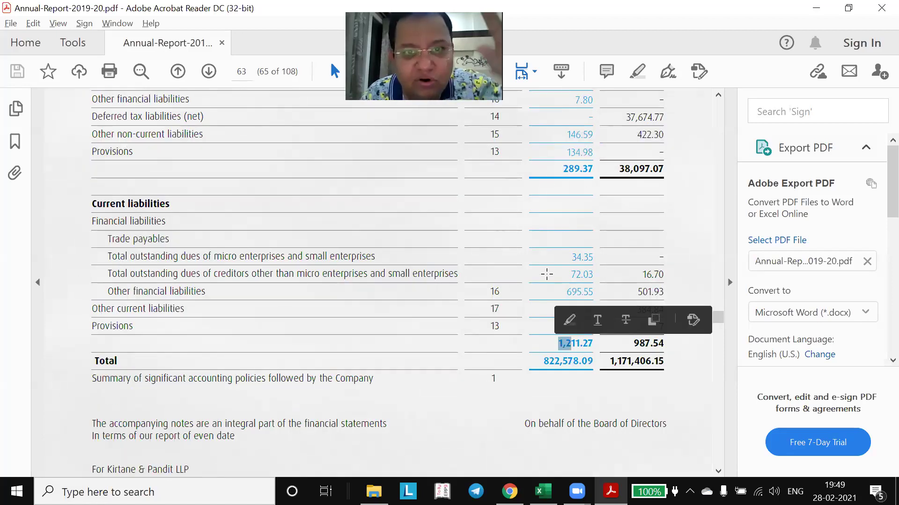
scroll(546, 275, up, 6)
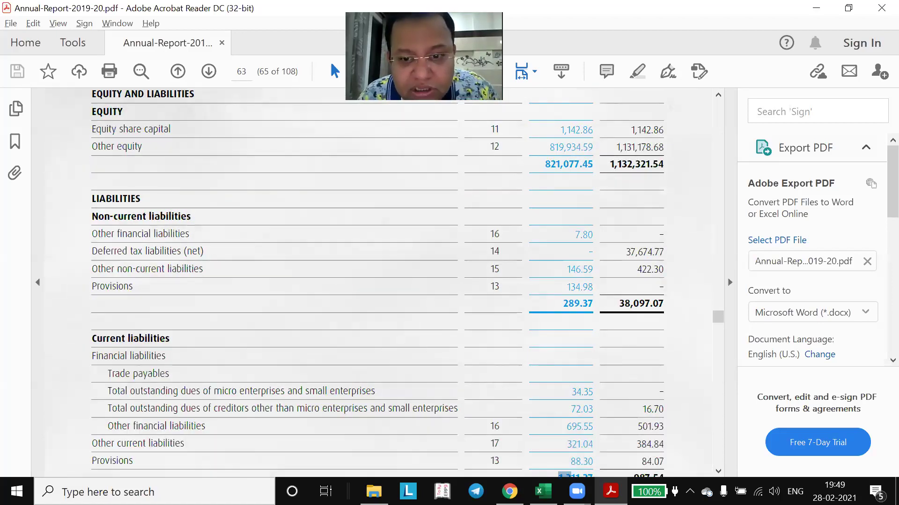
- Switch to the Excel workbook and label the 28-2-2021 total investment value in row 4 as "Liquidation Value" in cell G4
key(alt+Tab)
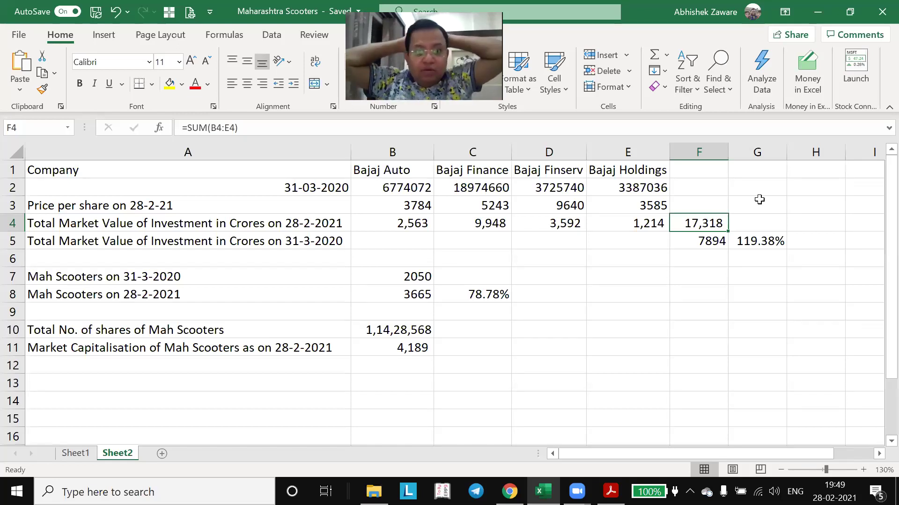
click(394, 344)
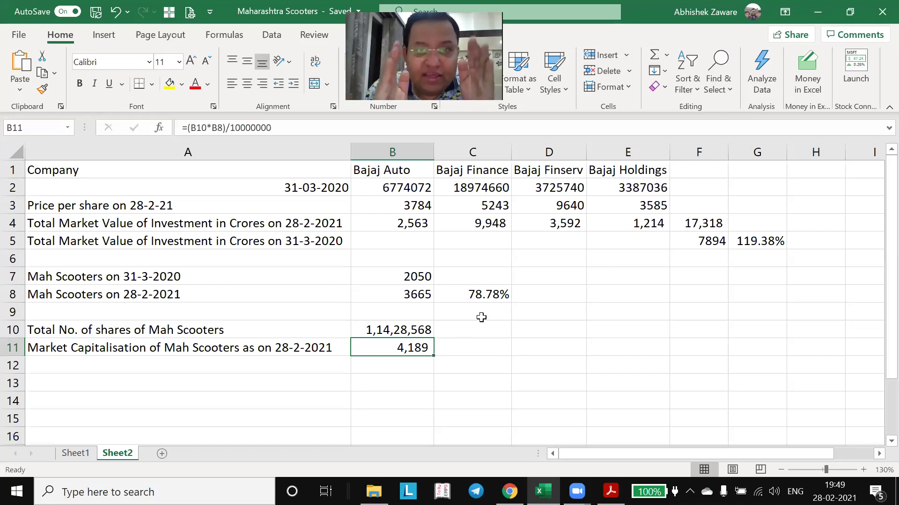
click(702, 225)
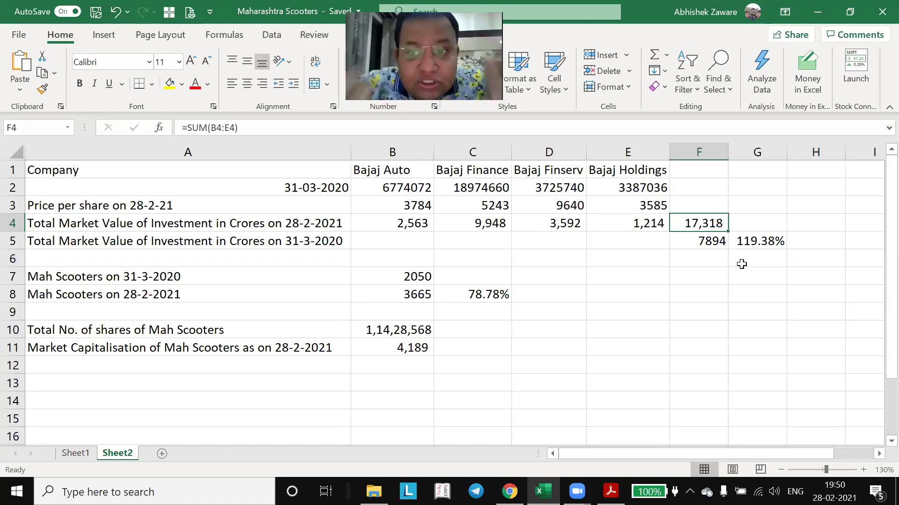
key(Right)
text(Li)
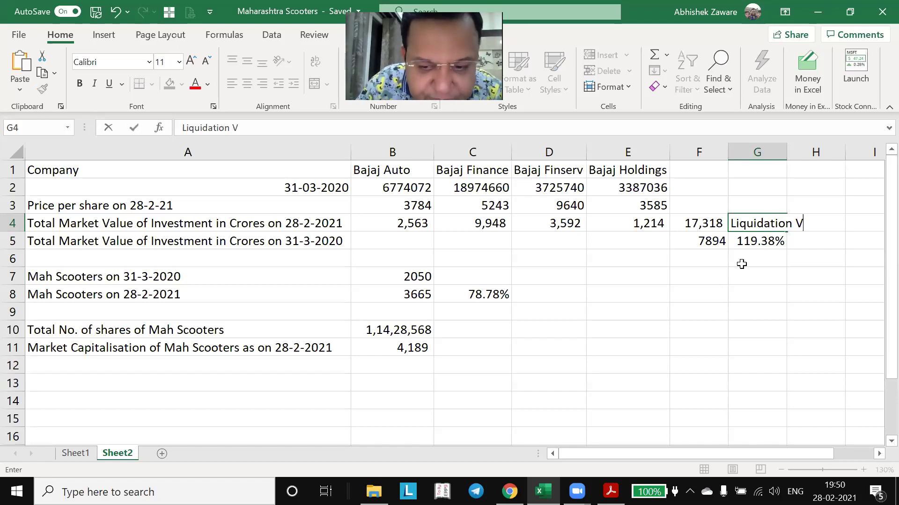
text(quidation Value)
key(Return)
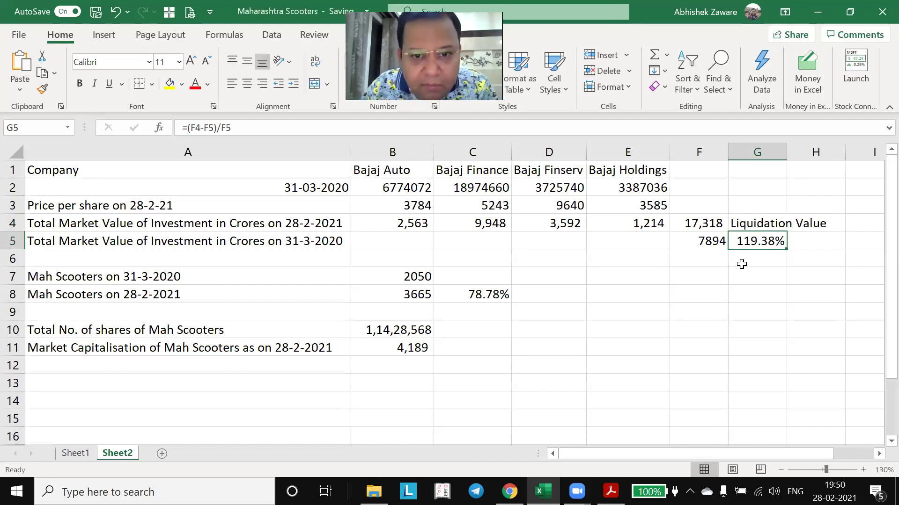
- Label the market capitalisation in row 11 with "Valuation on basis of earnings" in cell C11
click(481, 344)
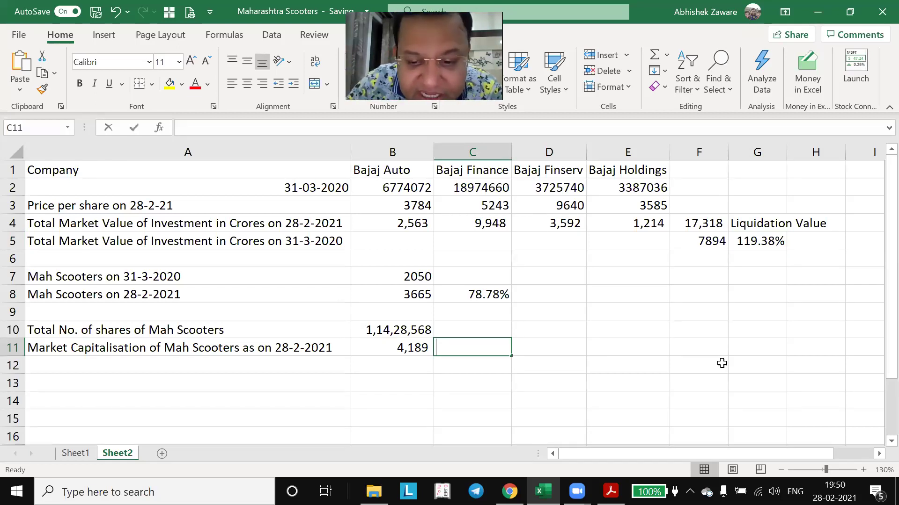
text(Goi)
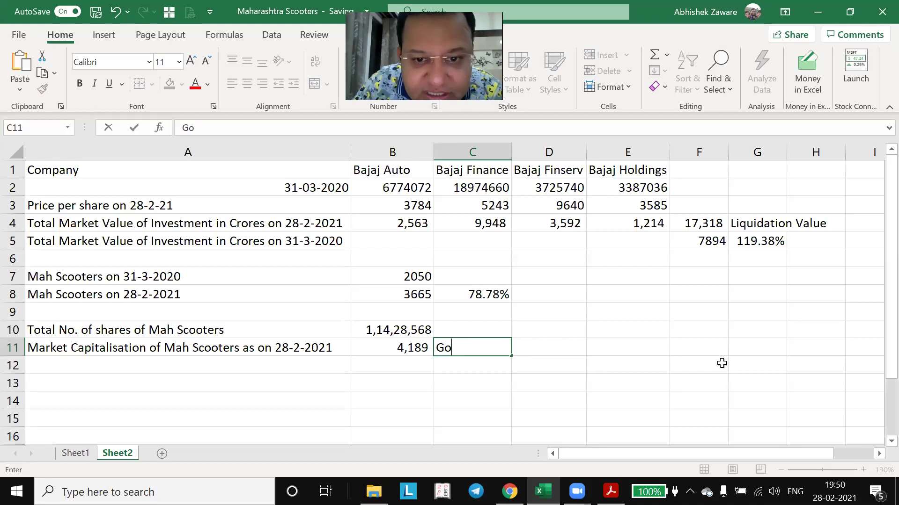
key(Escape)
text(Valuation of)
key(BackSpace)
text(n)
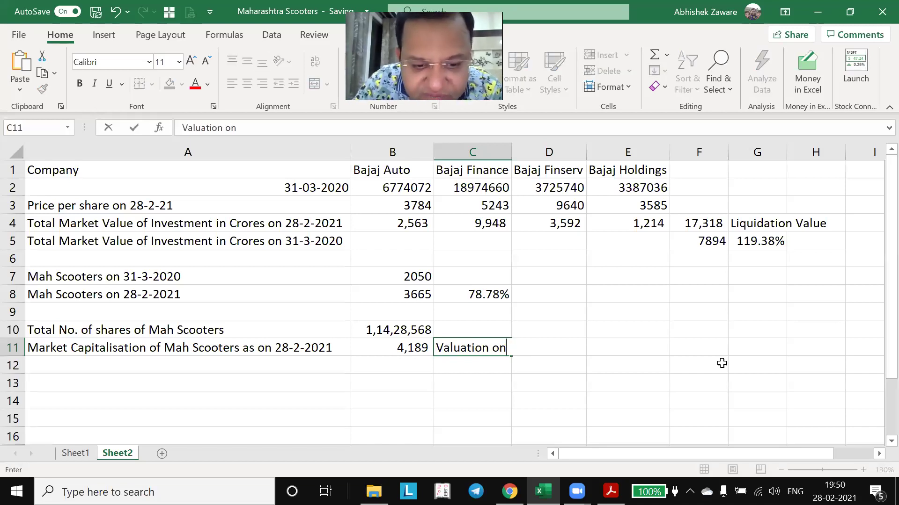
text( basis o)
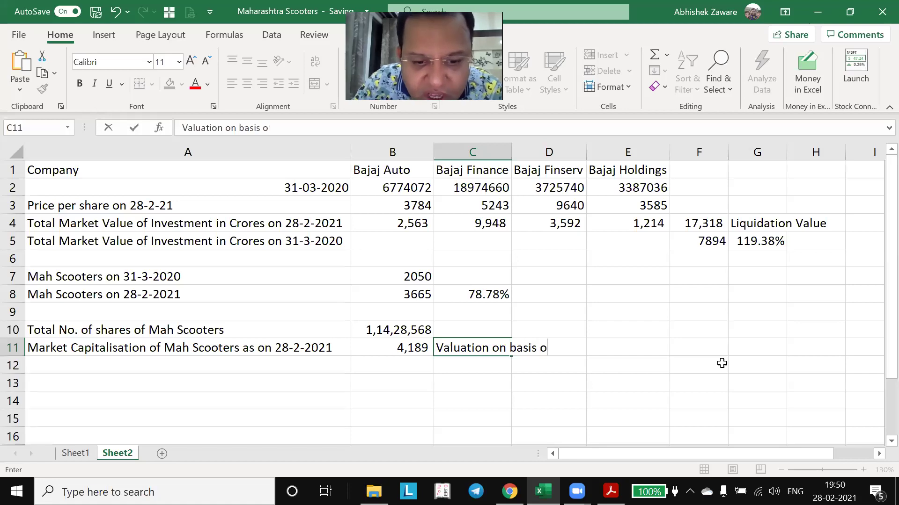
text(f earnings)
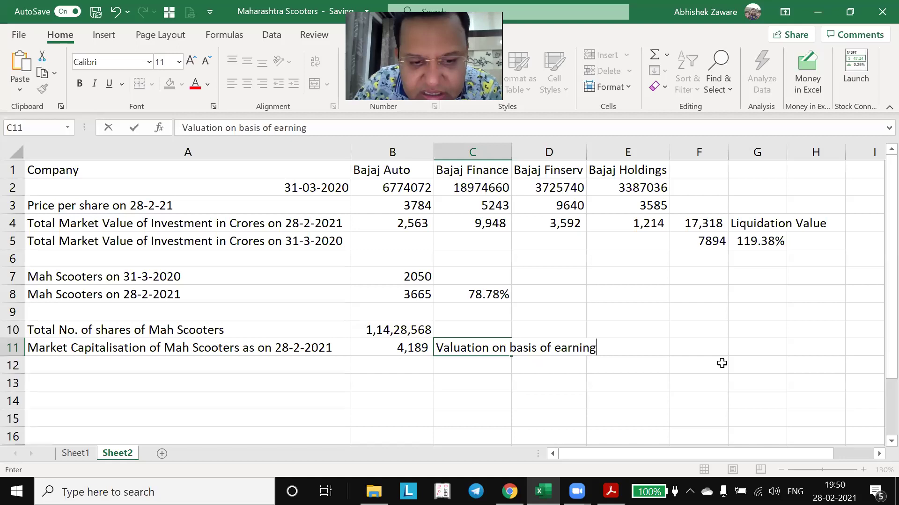
key(Return)
key(Up)
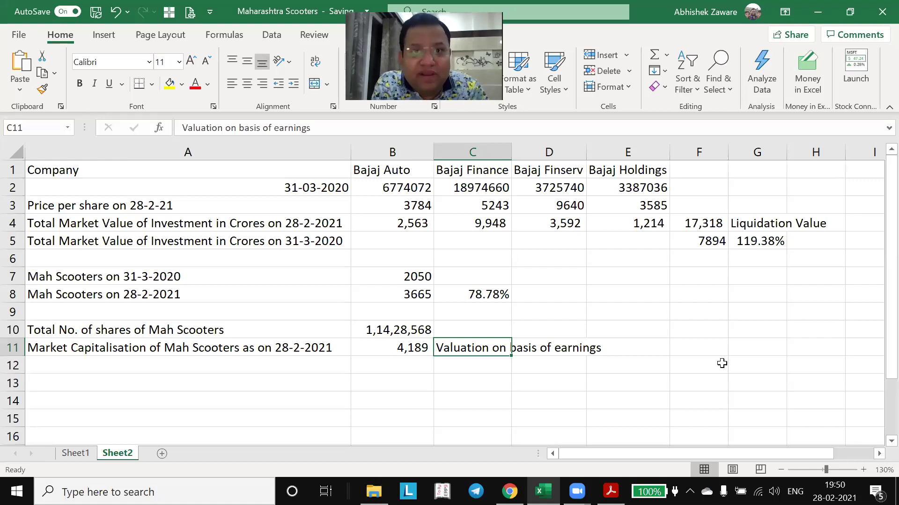
- Switch to the annual report in Acrobat Reader and find the Statement of Profit and Loss on page 64
key(alt+Tab)
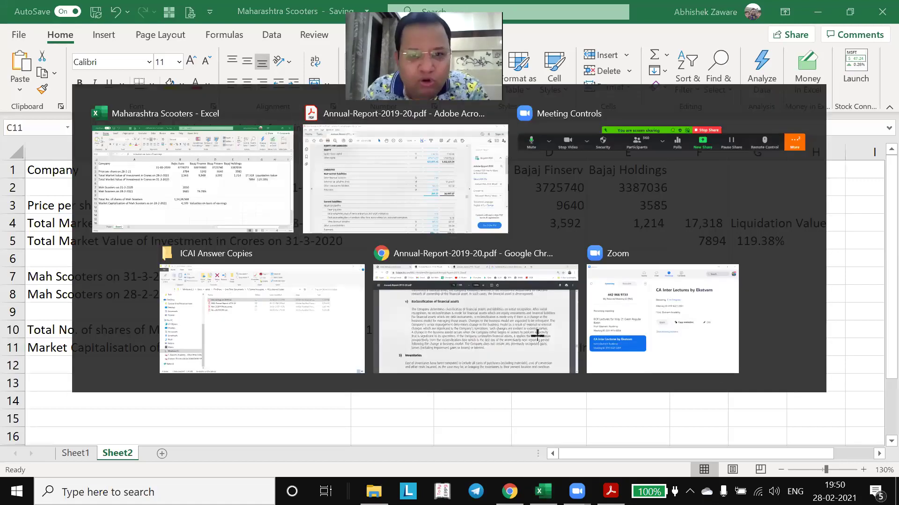
scroll(223, 243, down, 1)
scroll(223, 243, down, 15)
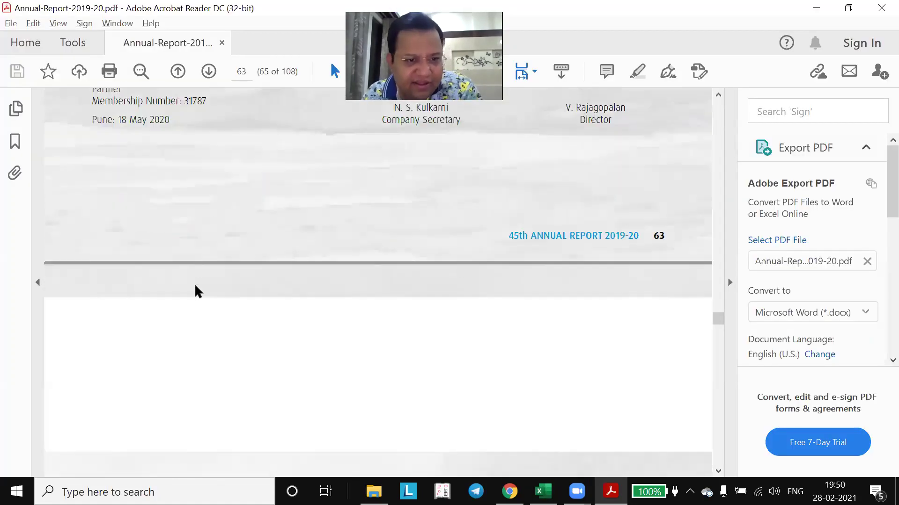
scroll(196, 290, down, 5)
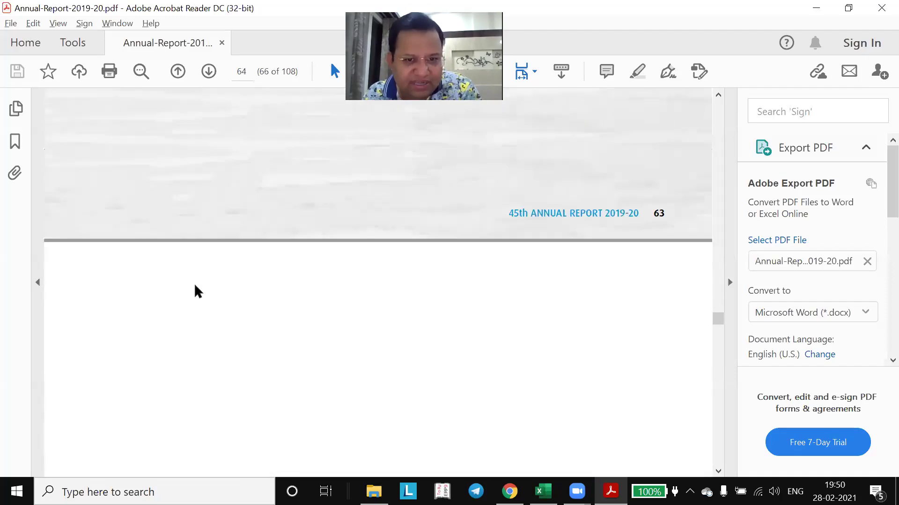
scroll(195, 295, down, 4)
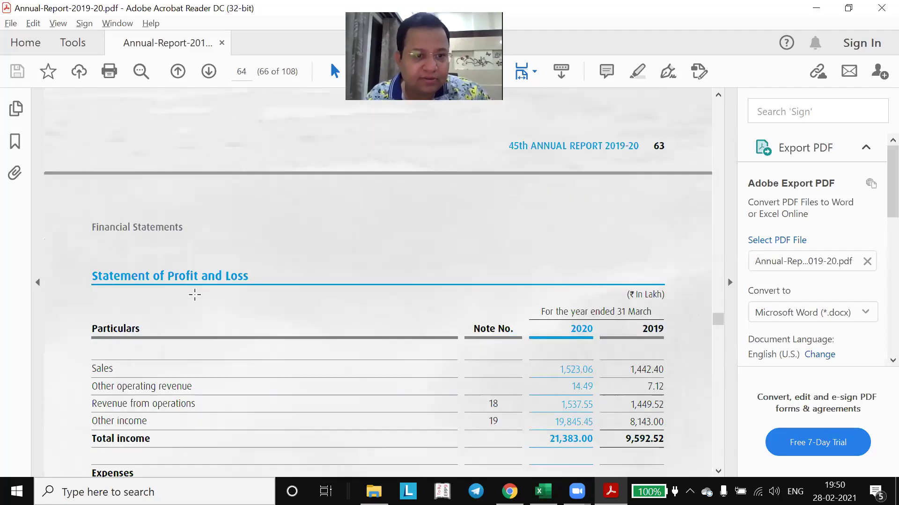
scroll(195, 295, down, 5)
scroll(566, 232, down, 3)
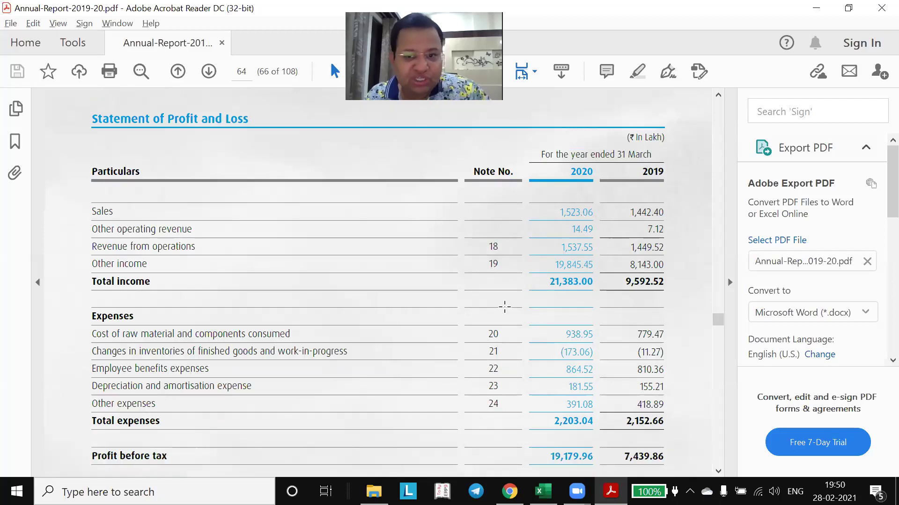
- Examine the 2020 total income, profit before tax and profit for the year in the Statement of Profit and Loss
drag(547, 239, 567, 239)
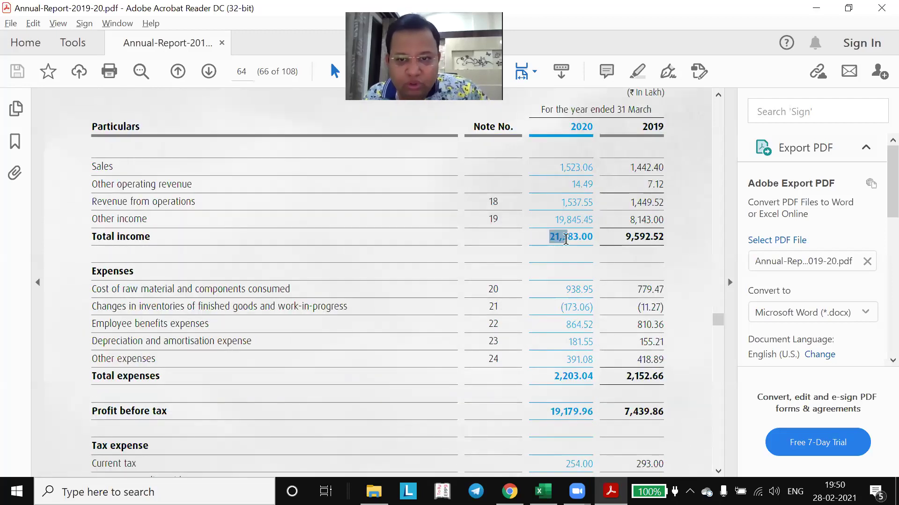
scroll(486, 347, down, 2)
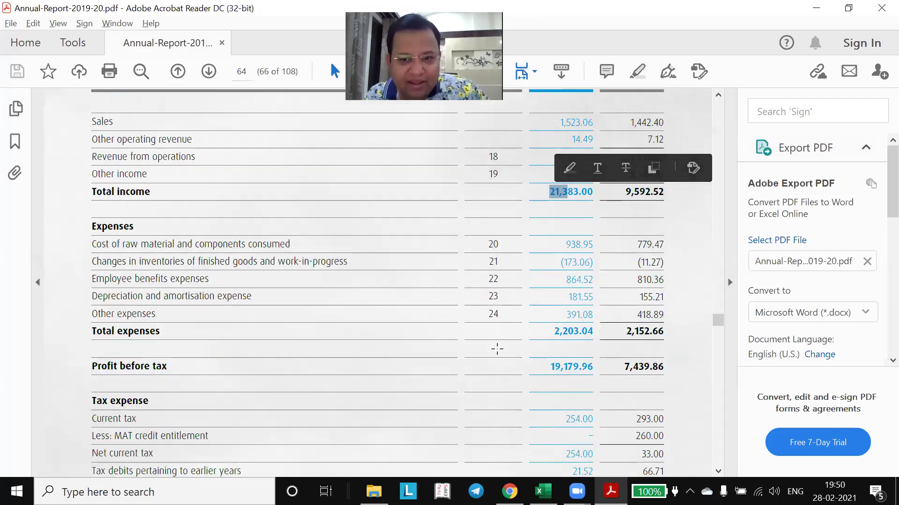
drag(554, 331, 568, 345)
scroll(552, 328, down, 1)
click(554, 345)
scroll(463, 407, down, 8)
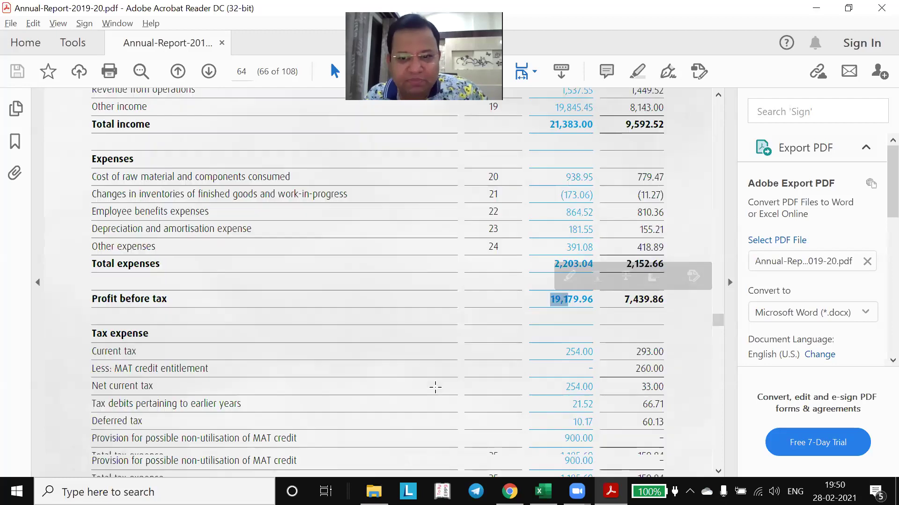
drag(550, 357, 593, 360)
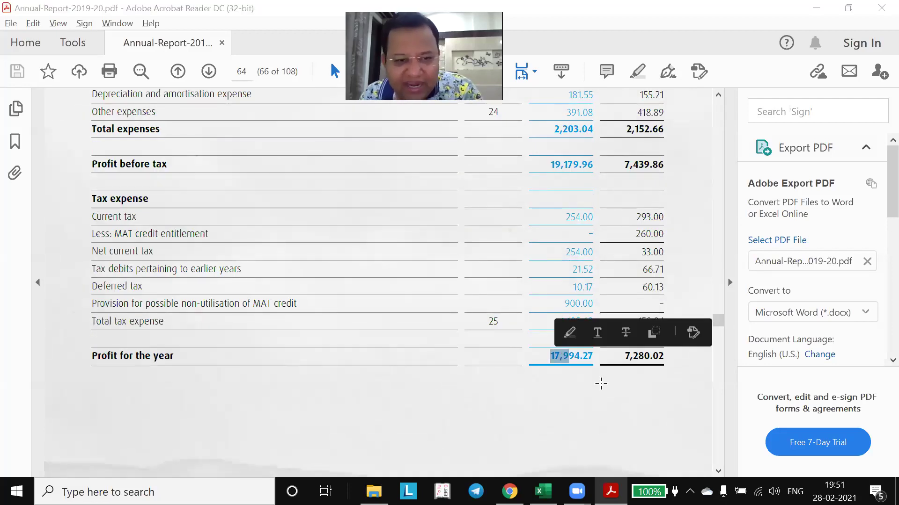
- Switch back to the Excel workbook and enter the label "Profit after Tax p.a." in cell A12
key(alt+Tab)
key(Left)
key(Left)
key(Down)
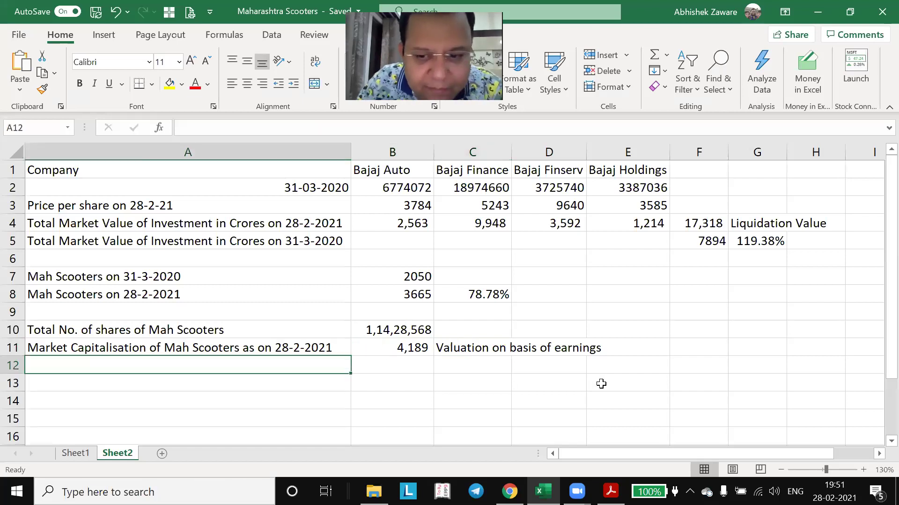
text(Profit p)
key(BackSpace)
text(after )
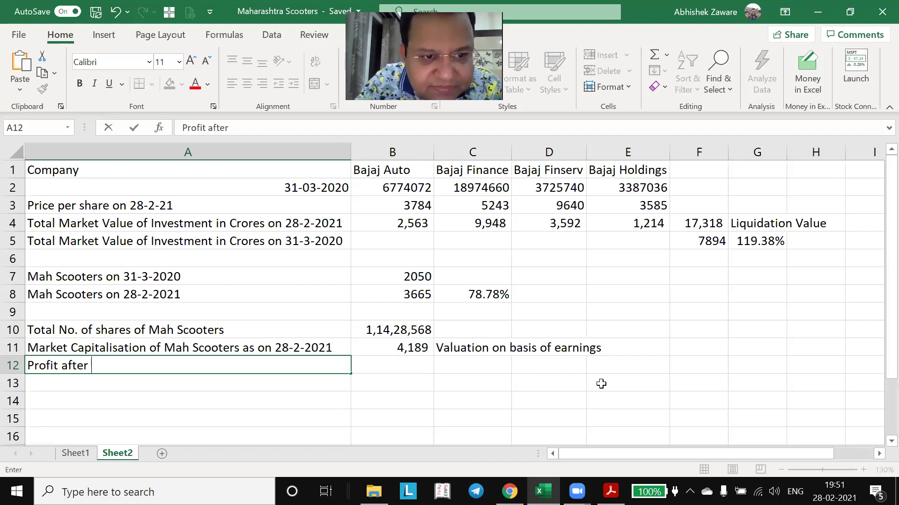
text(Tax p.a.)
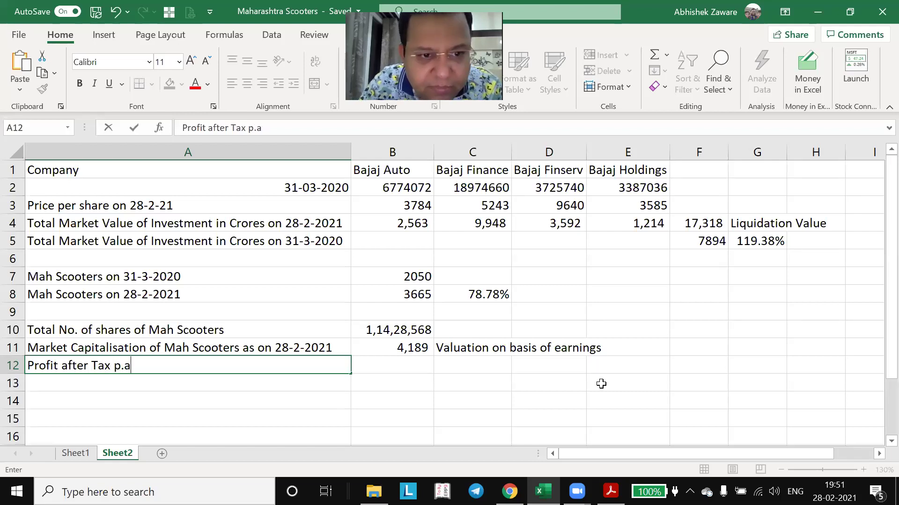
- Enter the annual profit of 180 in cell B12 and its unit "crores" in cell C12
key(Tab)
text(180)
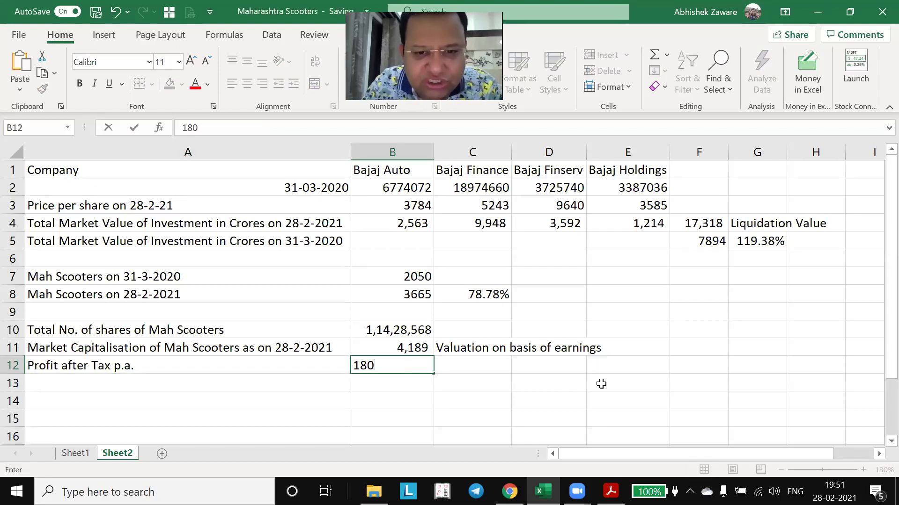
key(Tab)
text(crores)
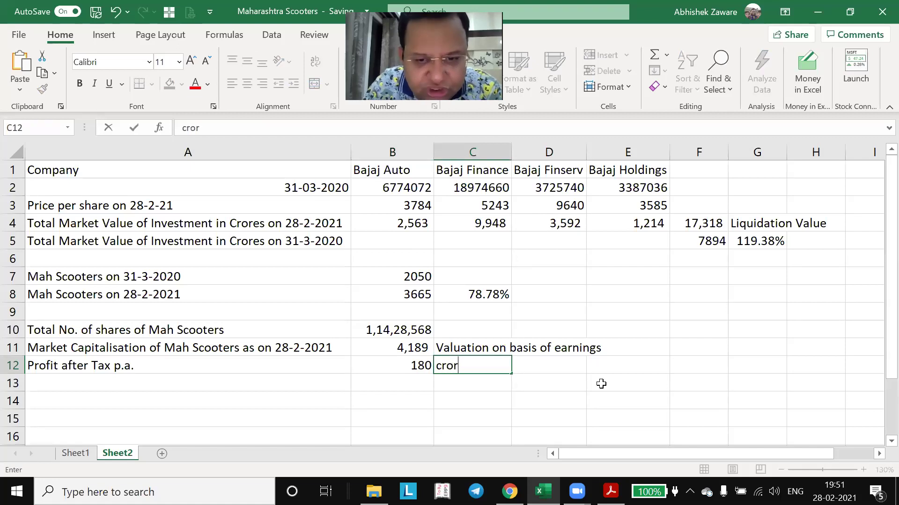
key(Return)
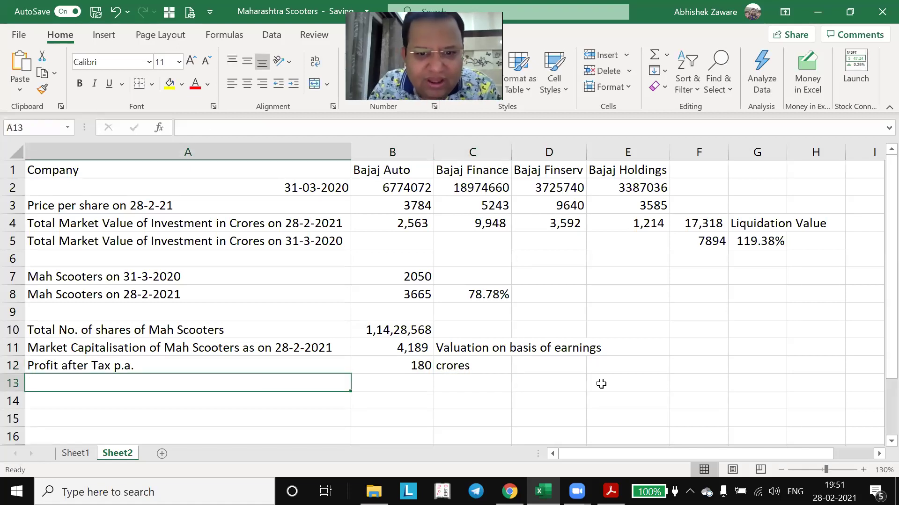
- Enter the label "P/E ratio" in cell A13 below the profit after tax row
key(Right)
key(Up)
key(Up)
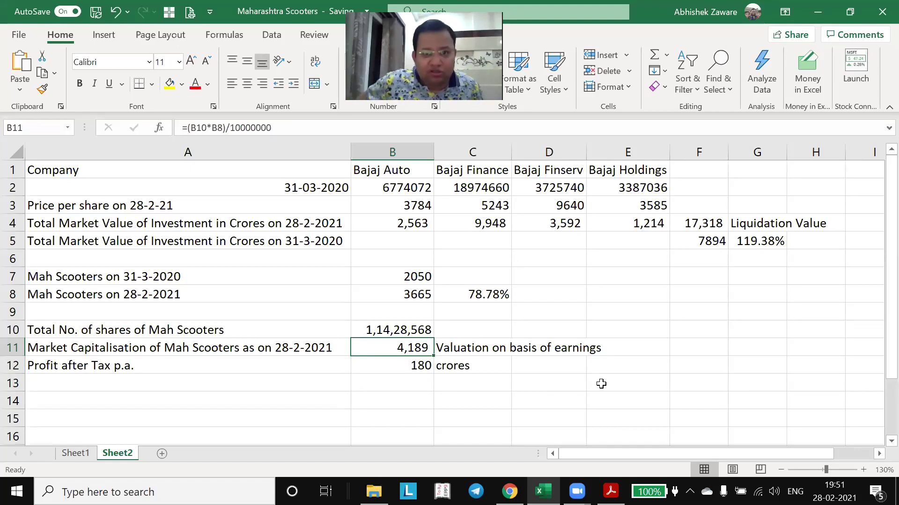
key(Down)
key(Left)
key(Down)
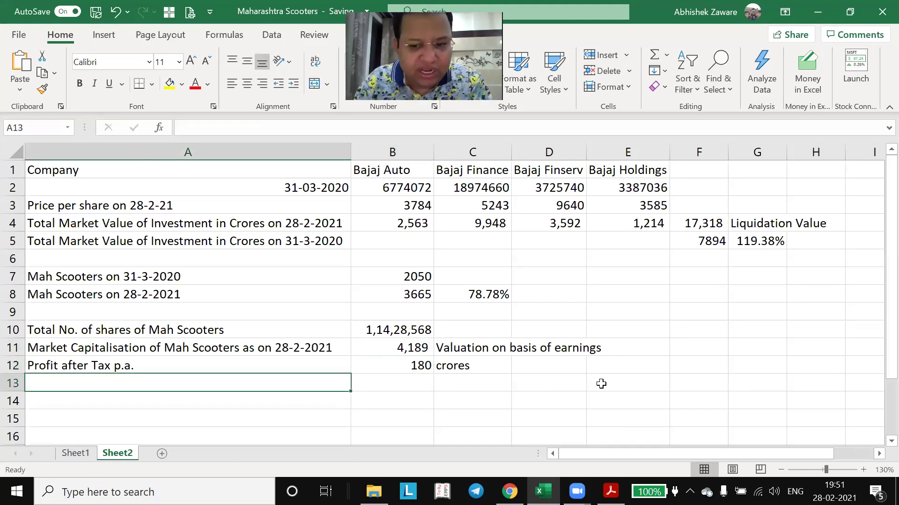
text(P/E)
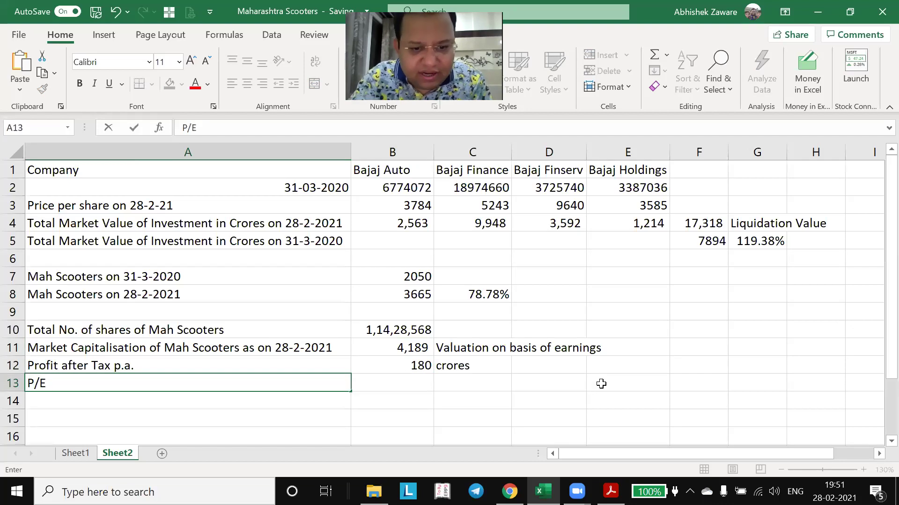
text( ration)
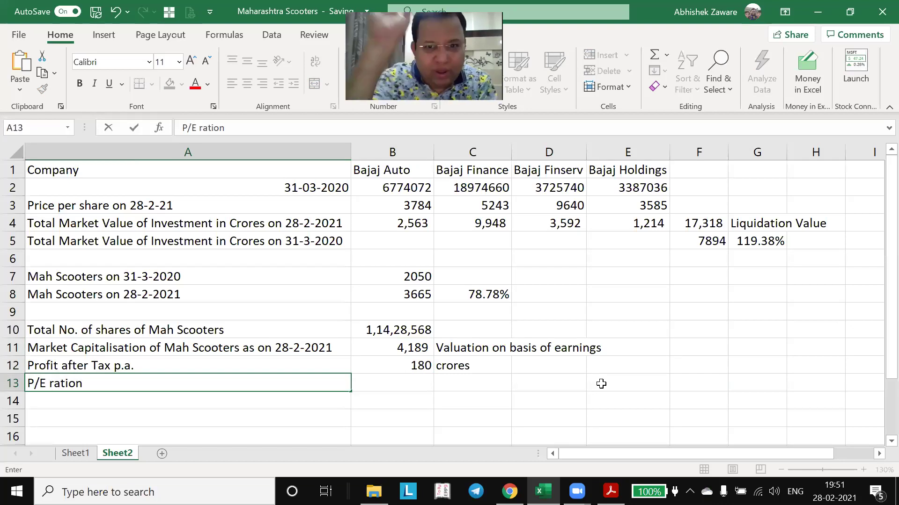
key(BackSpace)
key(Tab)
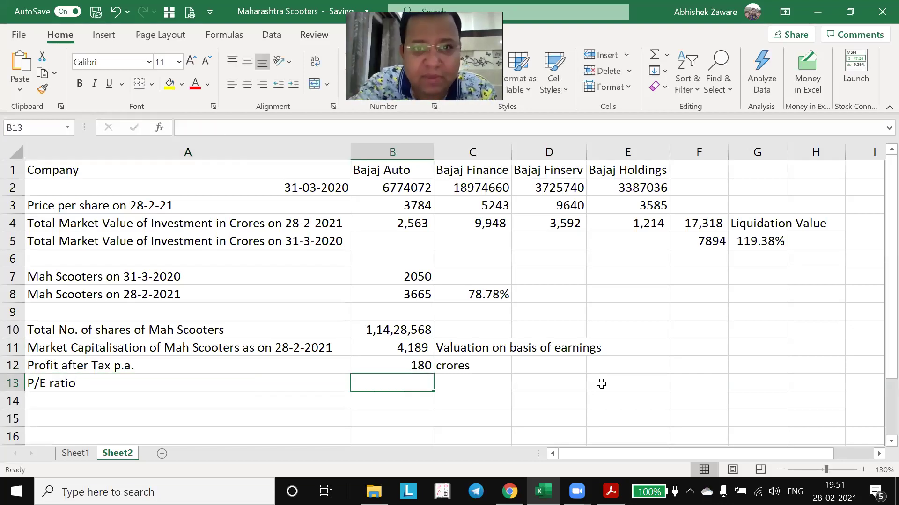
- Calculate the P/E ratio in cell B13 by dividing the market capitalisation in B11 by the profit after tax in B12
text(=)
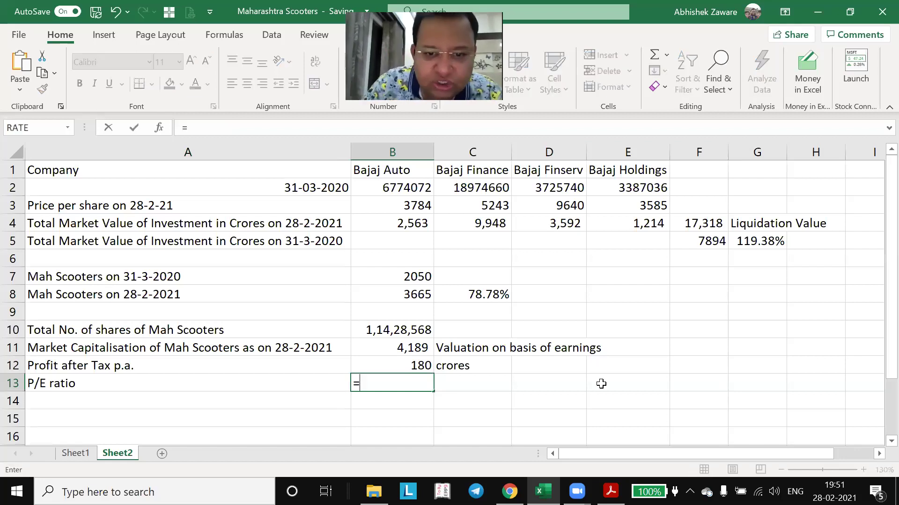
key(Up)
key(Up)
text(/)
key(Up)
key(Return)
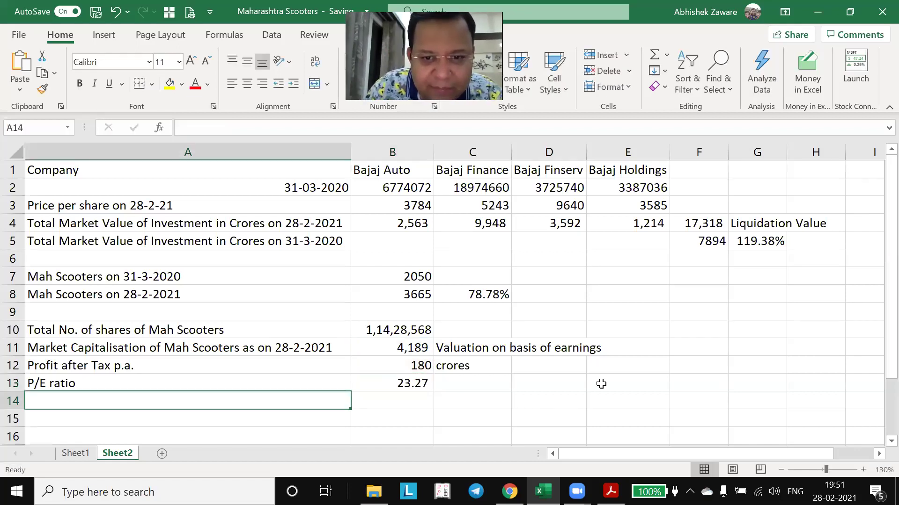
key(Up)
key(Right)
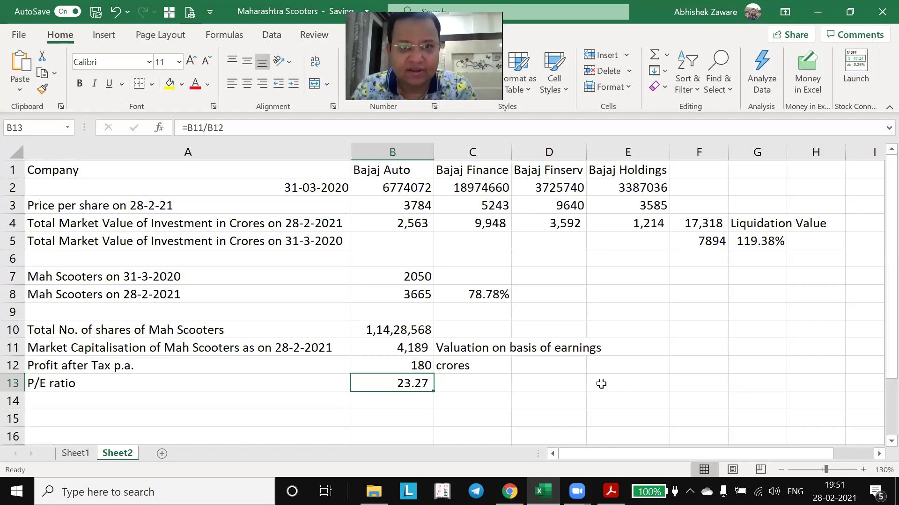
key(Up)
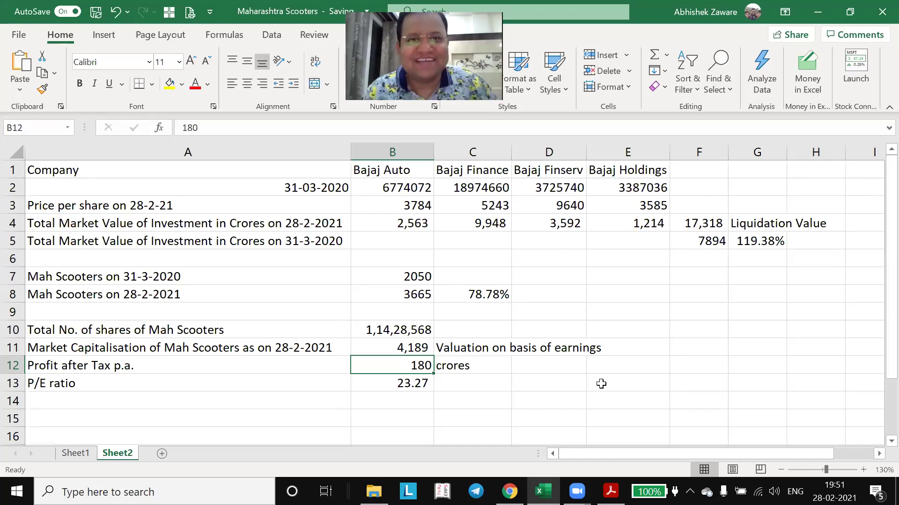
key(Up)
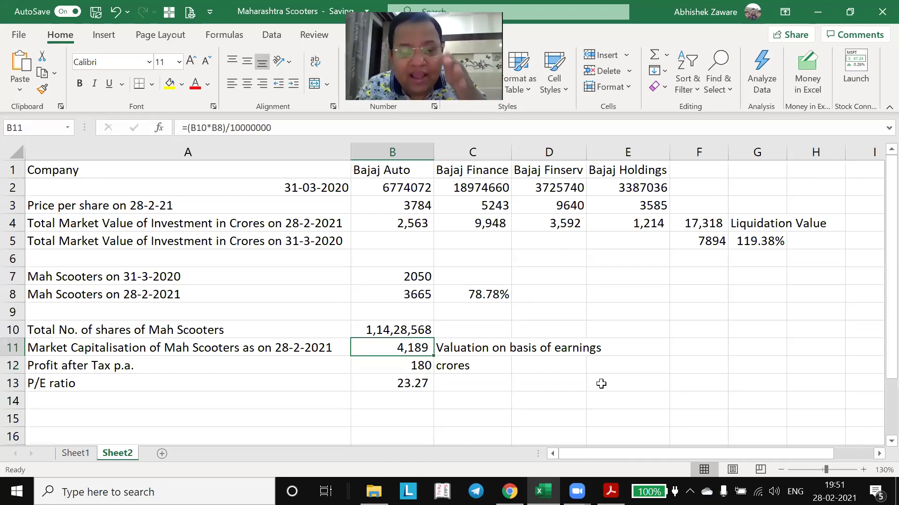
key(Right)
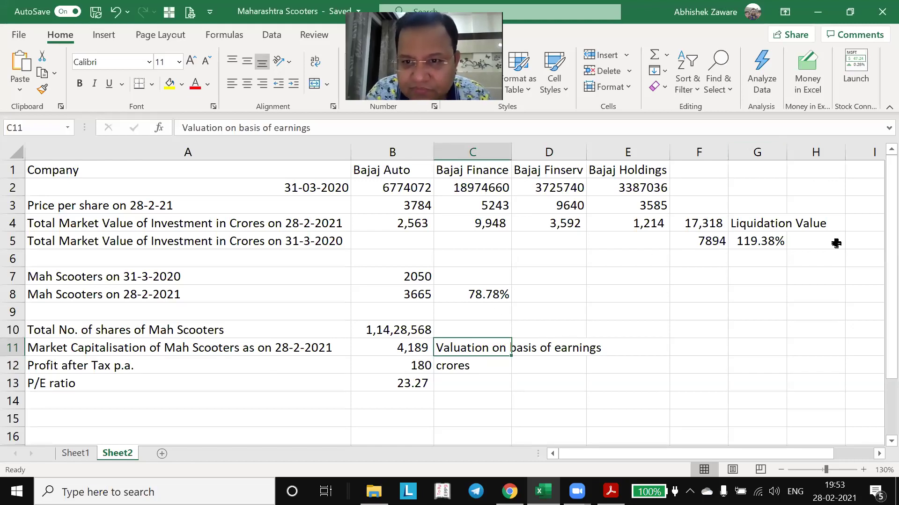
- Examine the 31-03-2017 shareholdings and the cost of the investments in crores on Sheet1
click(78, 453)
click(470, 256)
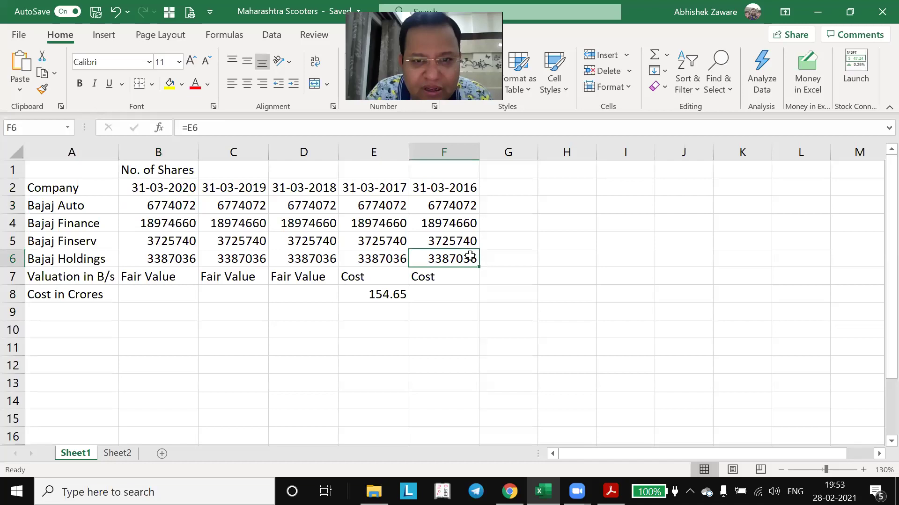
key(Left)
key(Up)
key(Up)
key(Up)
key(Up)
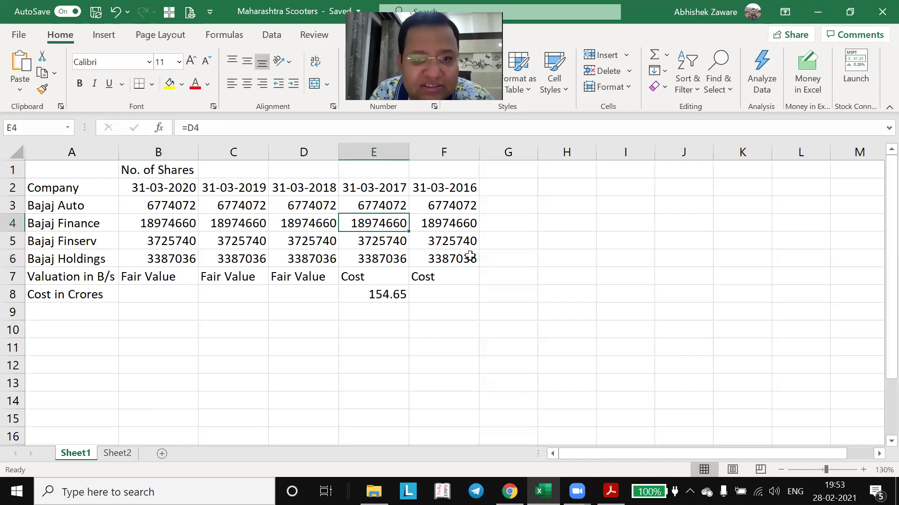
key(shift+Down)
key(shift+Down)
key(shift+Down)
key(shift+Down)
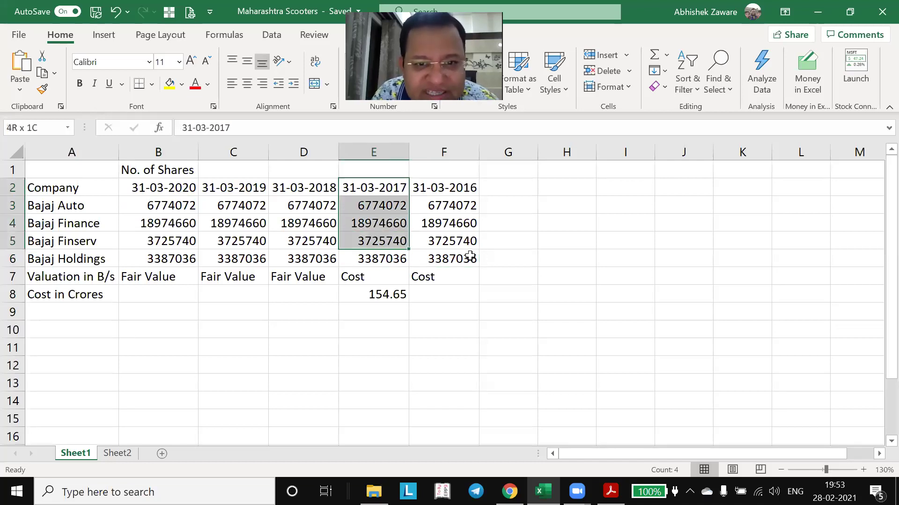
key(Down)
key(Down)
key(Down)
key(Down)
key(Down)
key(Down)
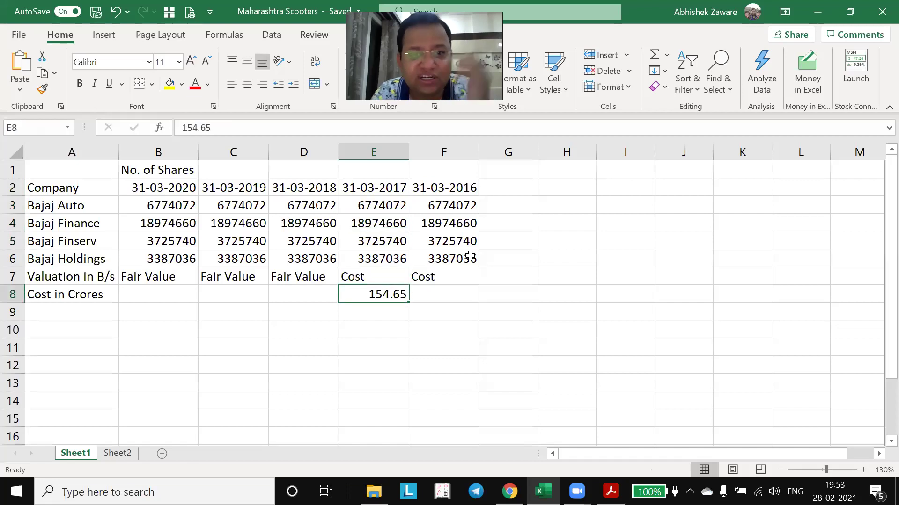
key(Left)
key(Left)
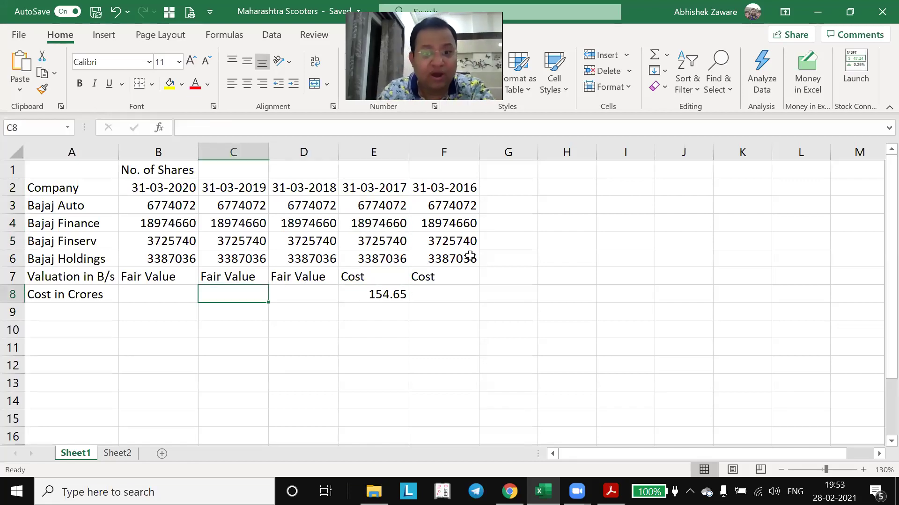
- Return to Sheet2 and enter the label "Sale value of Investment" in cell F8
key(ctrl+Page_Down)
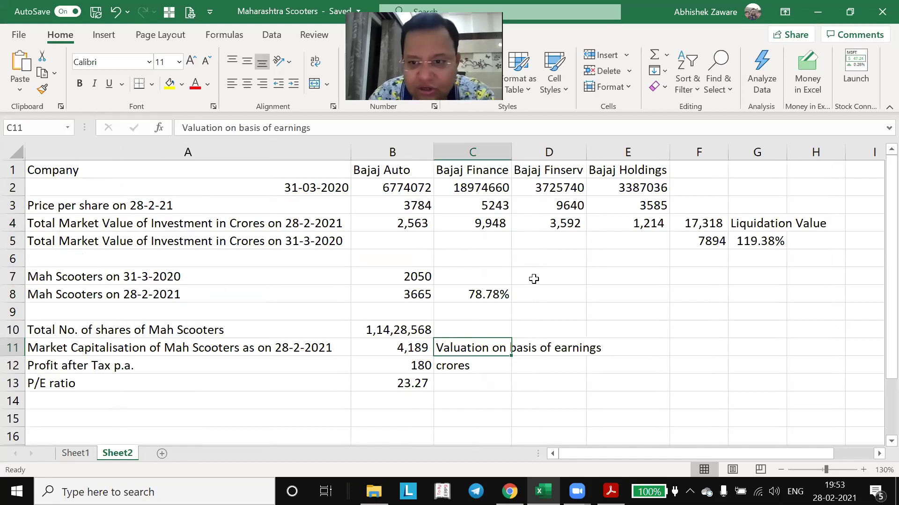
click(679, 303)
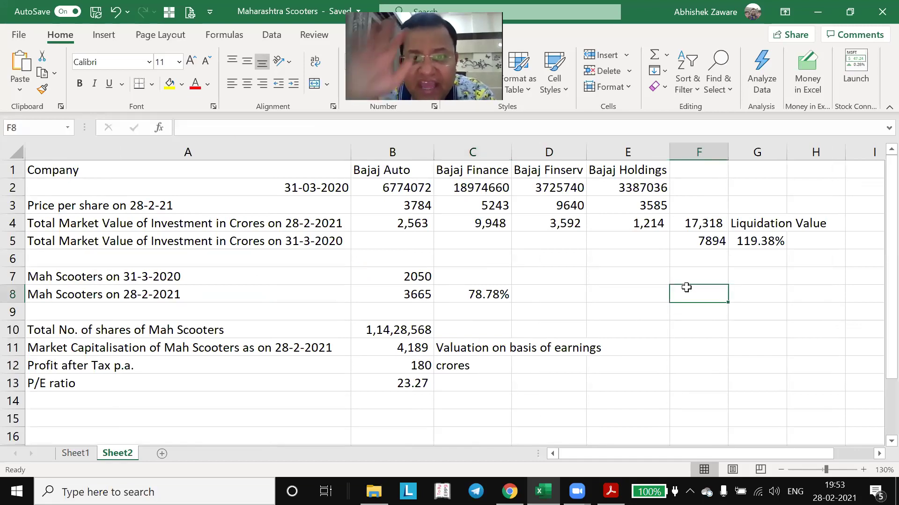
text(Sale )
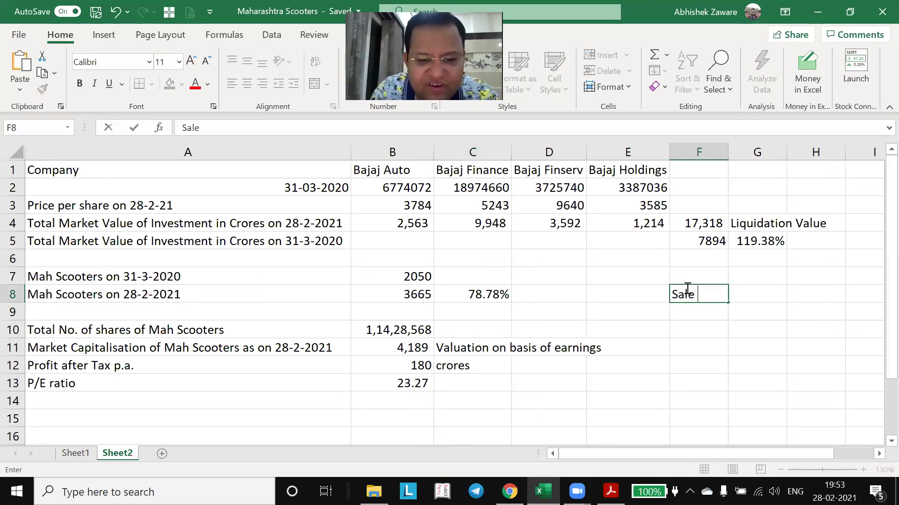
text(value of )
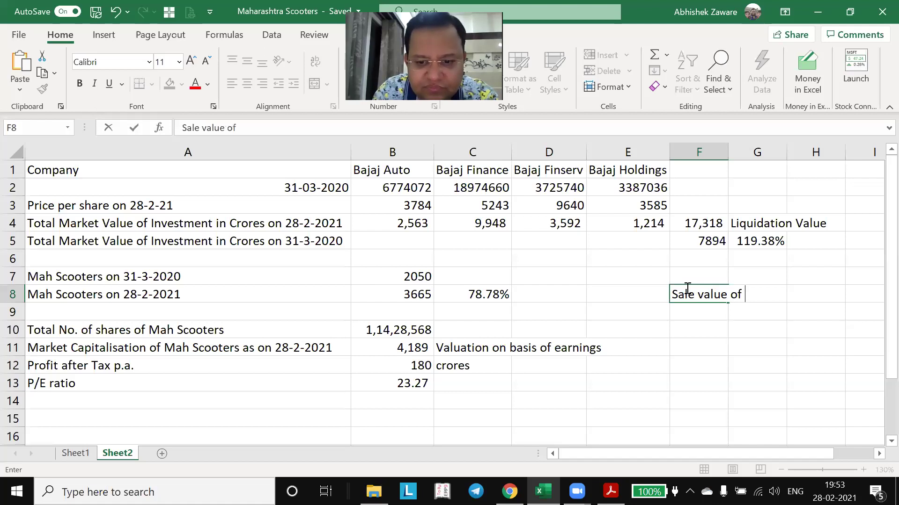
text(Investment)
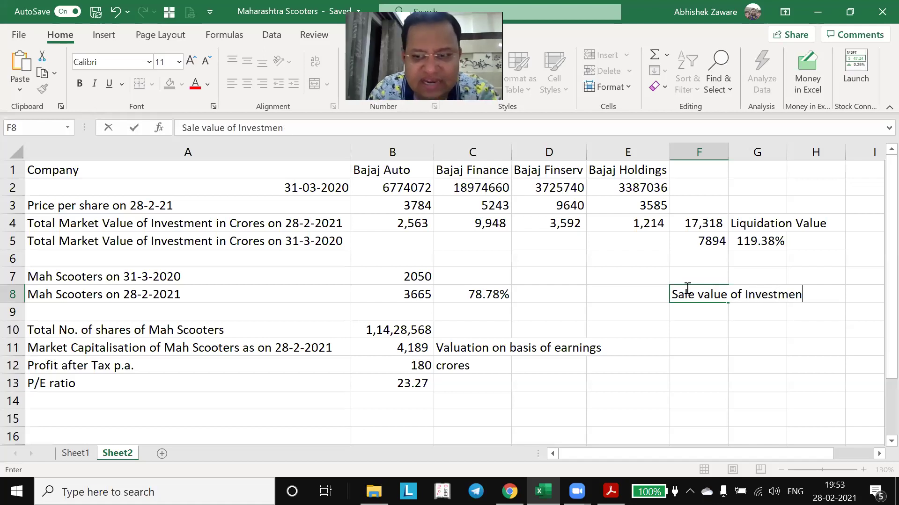
key(Tab)
- Fill cell I8 with a formula referencing the liquidation value in F4
key(Right)
key(Right)
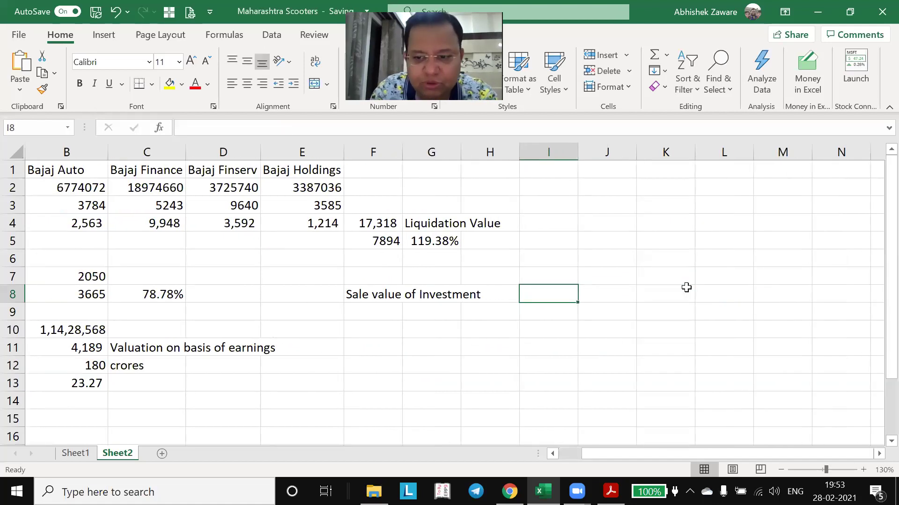
text(=)
key(Left)
key(Left)
key(Up)
key(Up)
key(Up)
key(Up)
key(Left)
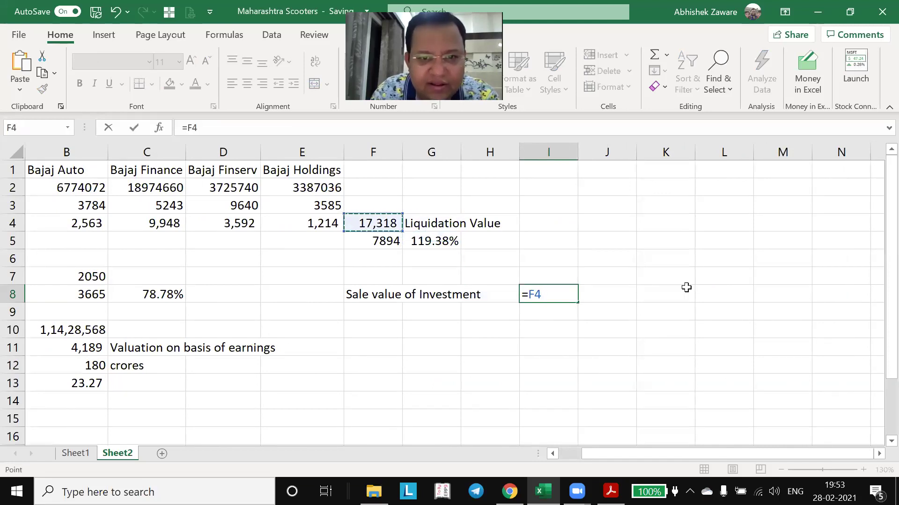
key(Return)
- Begin the deduction label "Less: Ind" in cell F9 below the sale value label
text(Les)
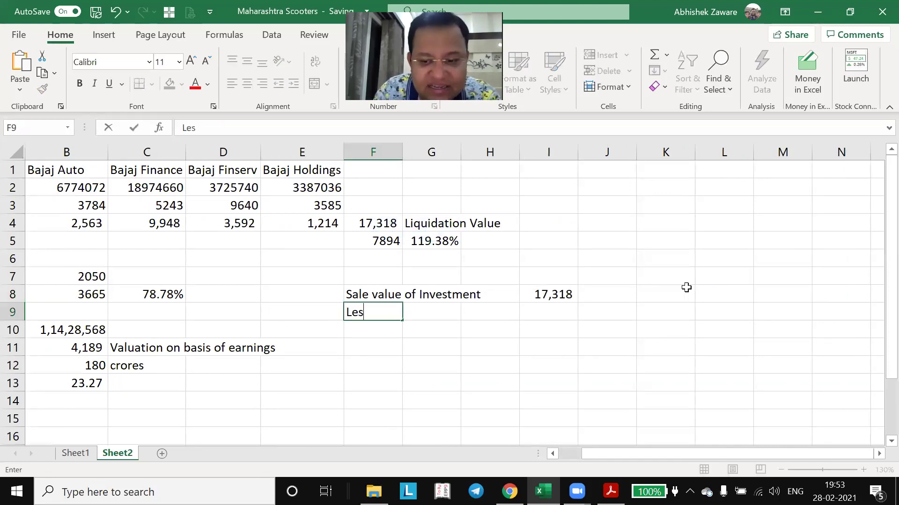
text(s: Ind)
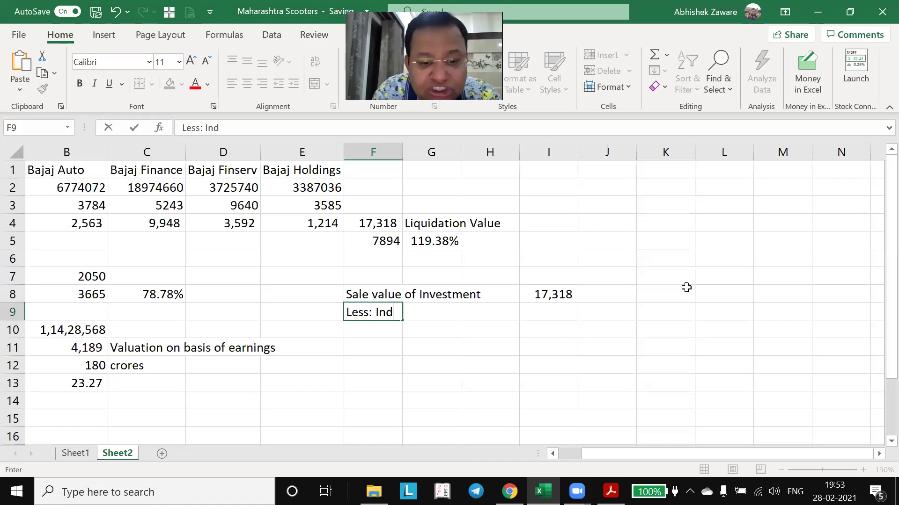
- Complete the label in F9 as "Less: Indexed Cost of acquisition"
text(exed)
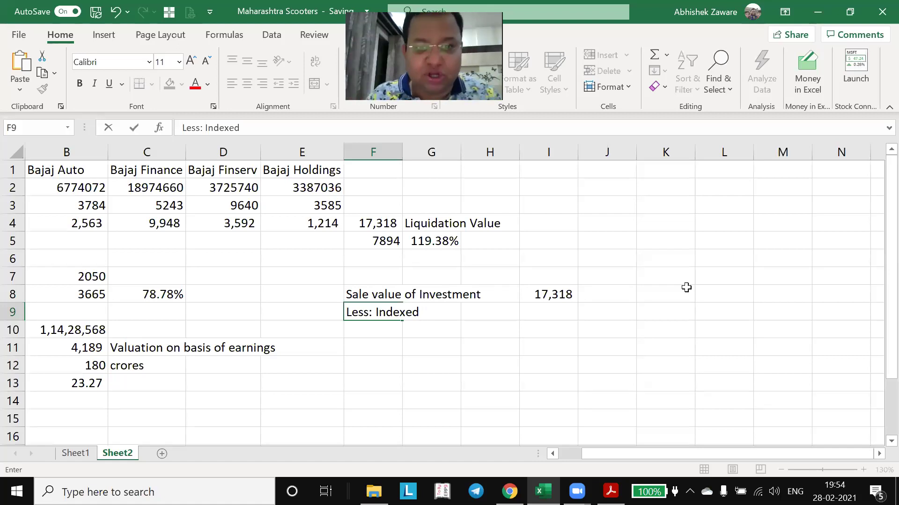
text(ost)
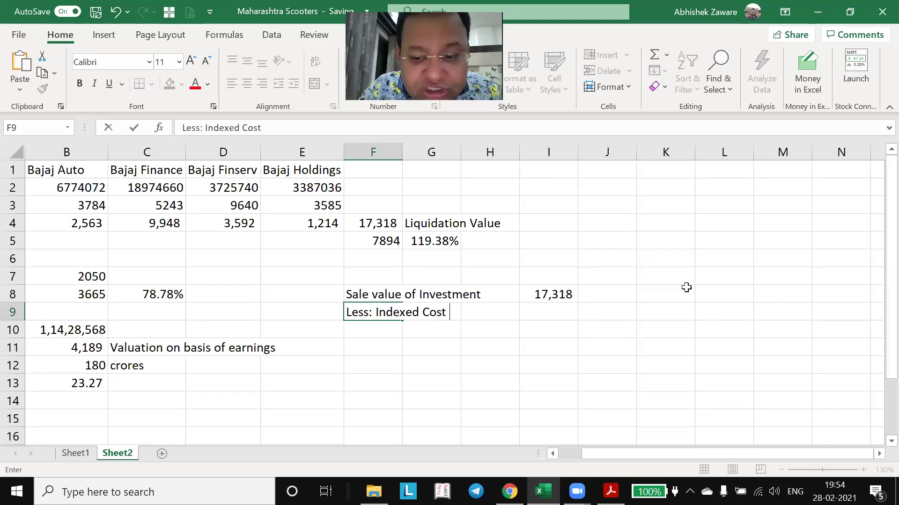
text( of acqu)
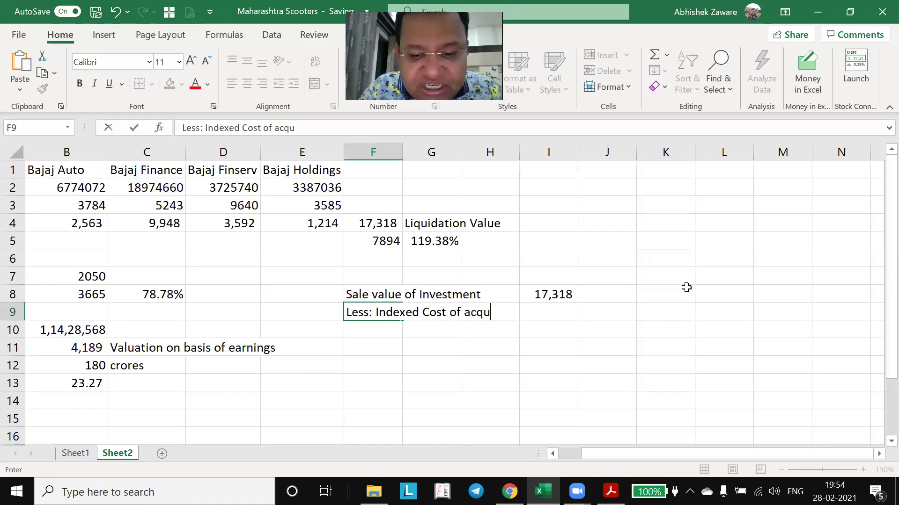
text(isition)
key(Return)
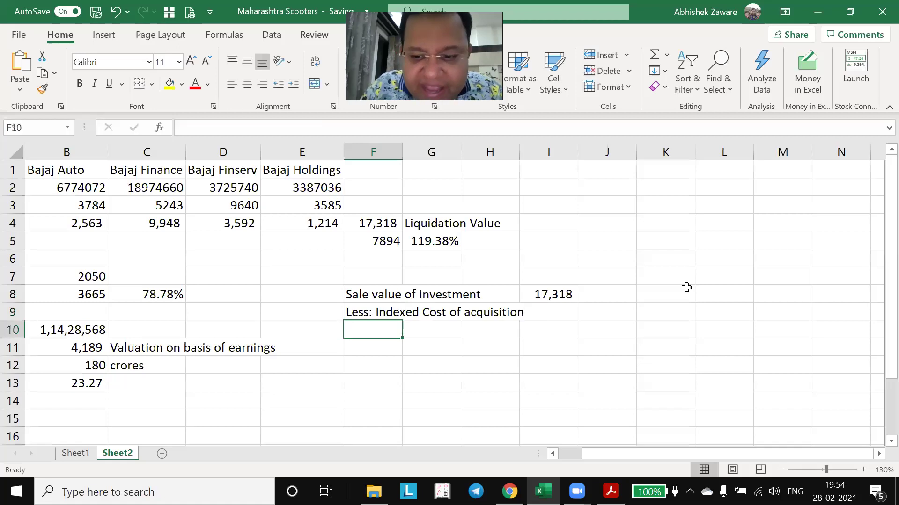
- Calculate the indexed acquisition cost in F10 with the formula =(155/112*690)
text(=(155/)
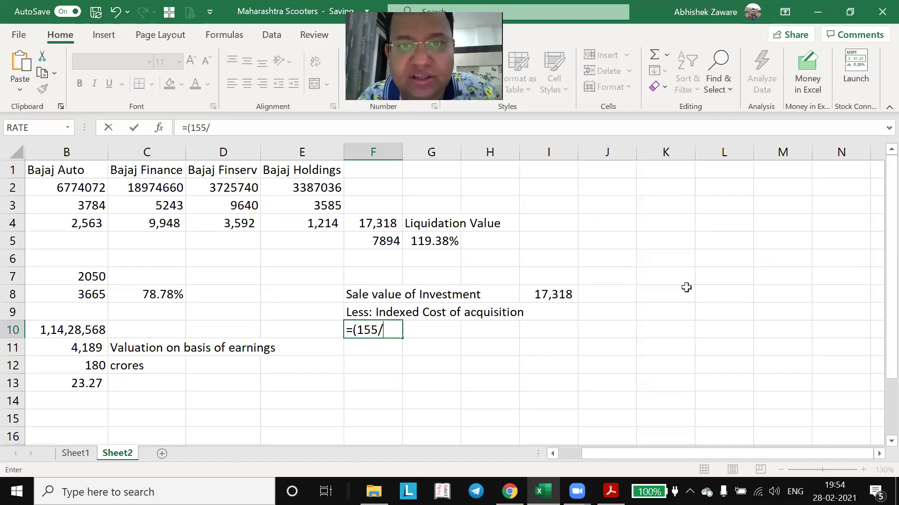
text(1)
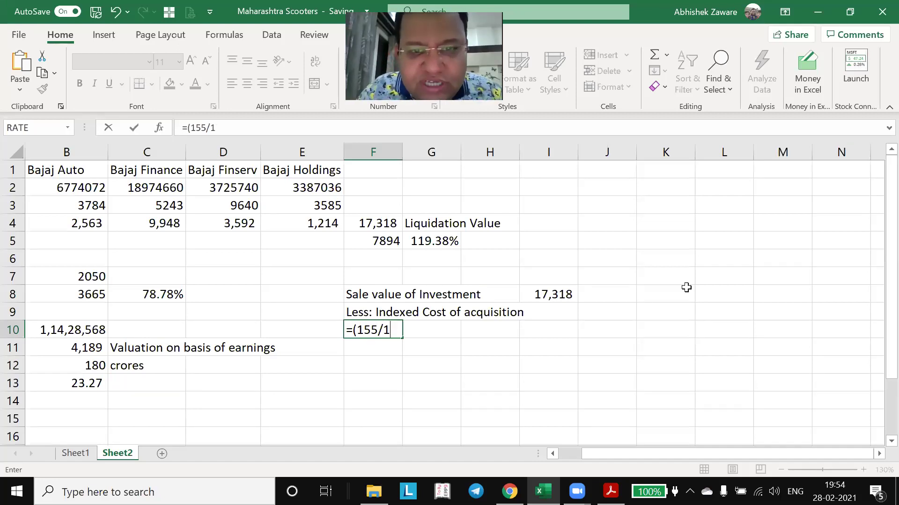
text(00)
key(BackSpace)
key(BackSpace)
text(12)
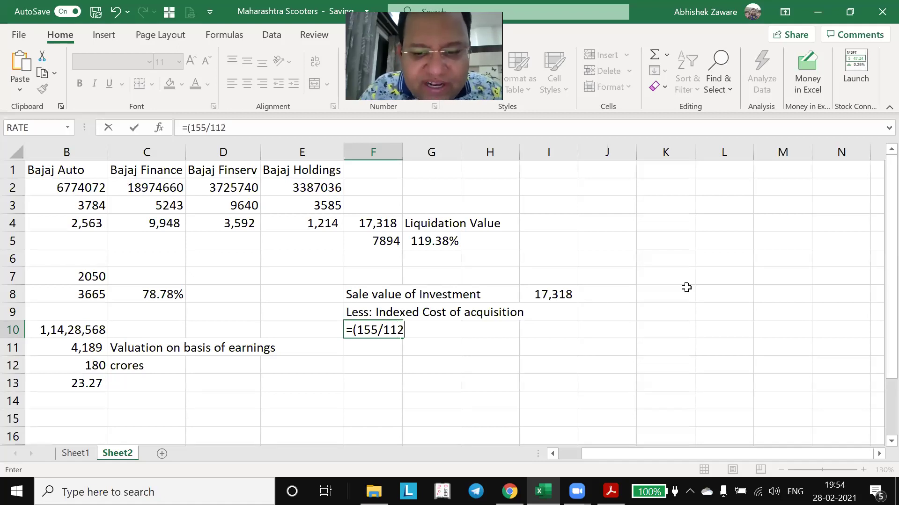
text(*690)
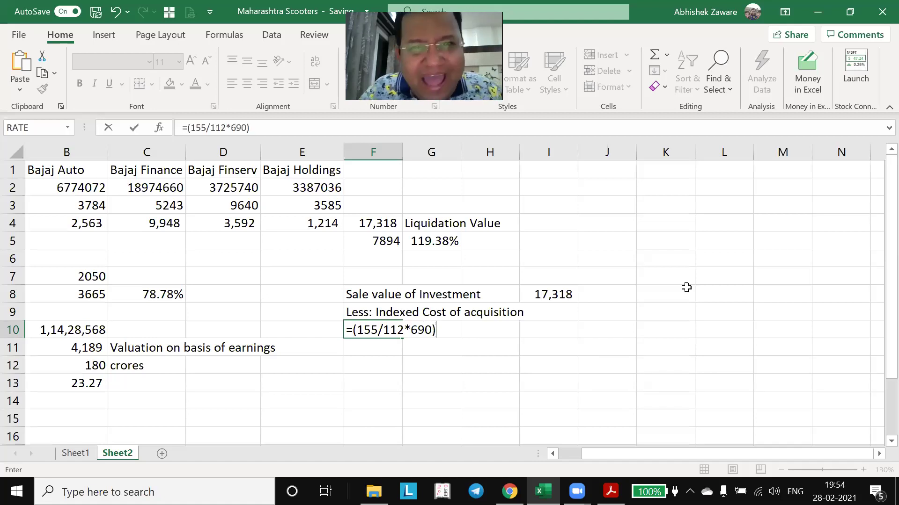
key(Return)
key(Up)
key(Right)
key(Left)
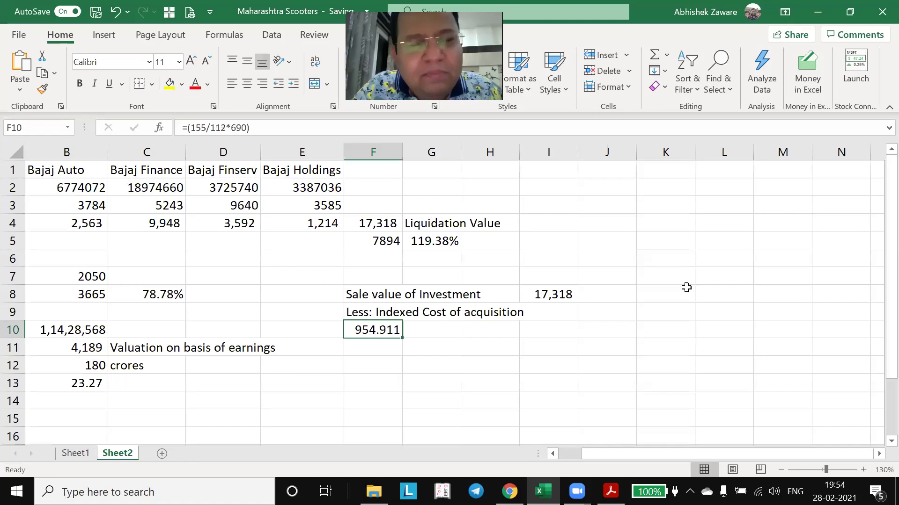
- Enter 1000 in I9 as the indexed cost of acquisition
key(Up)
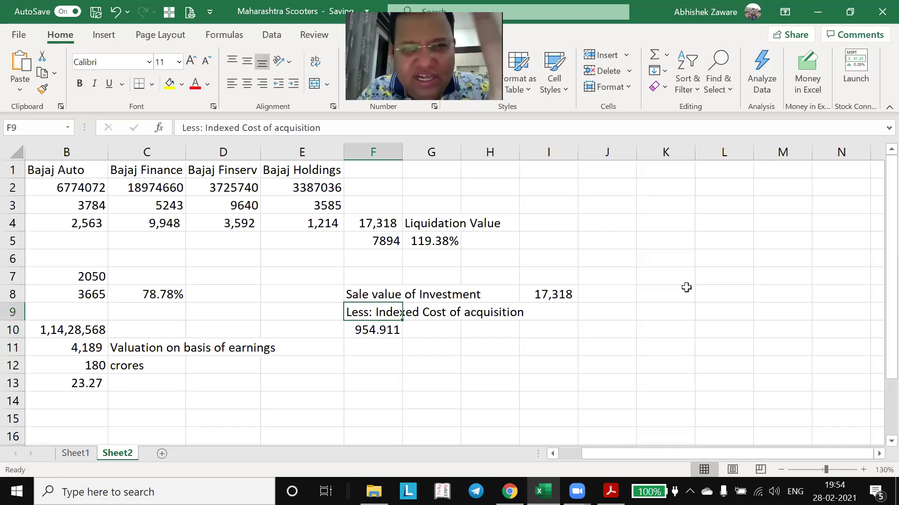
key(Right)
key(Right)
key(Right)
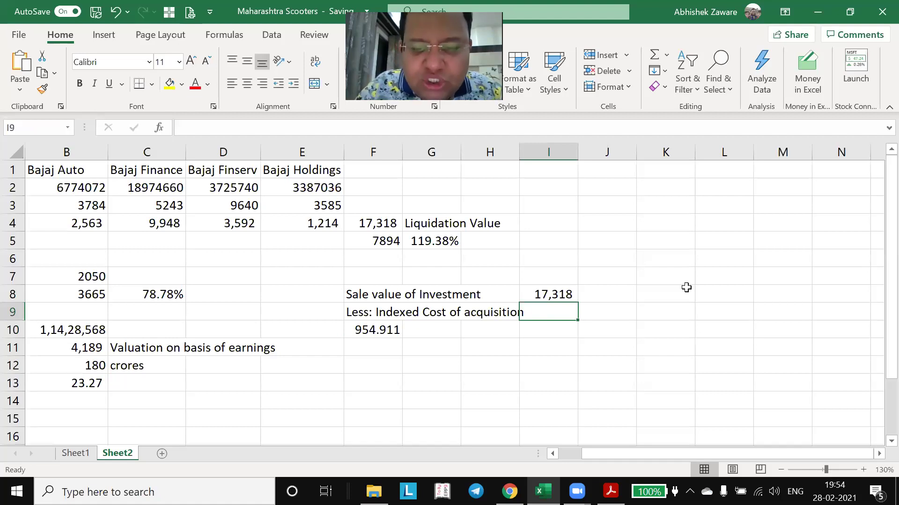
text(1000)
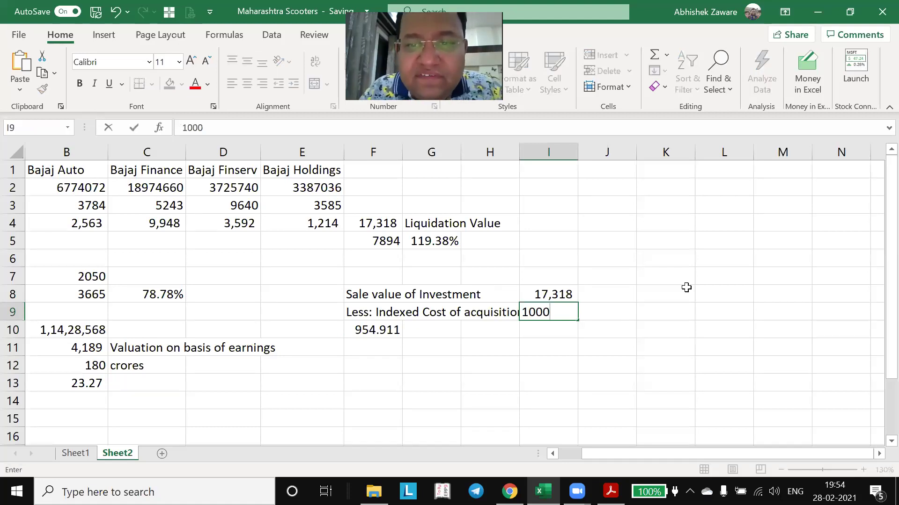
key(Return)
- Replace the scratch calculation in F10 with the label "Long Term Capital Gain"
key(Left)
key(Left)
key(Left)
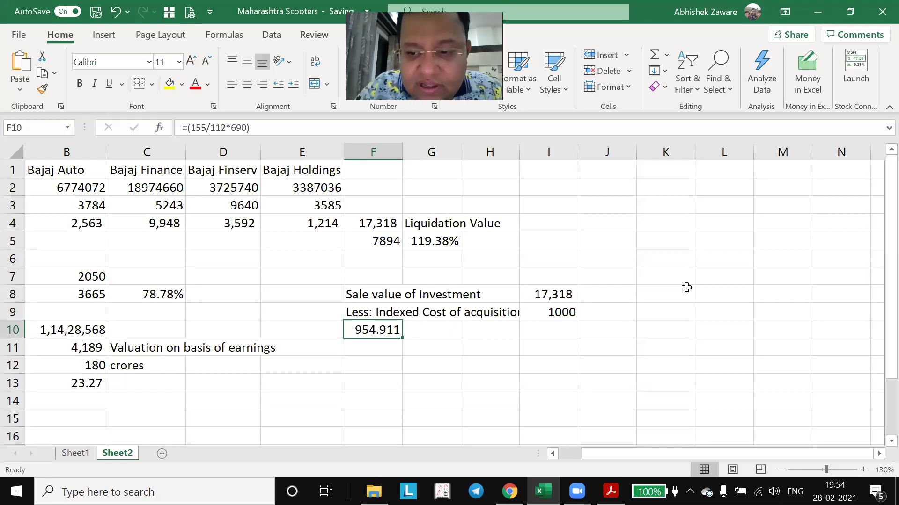
key(Delete)
text(C)
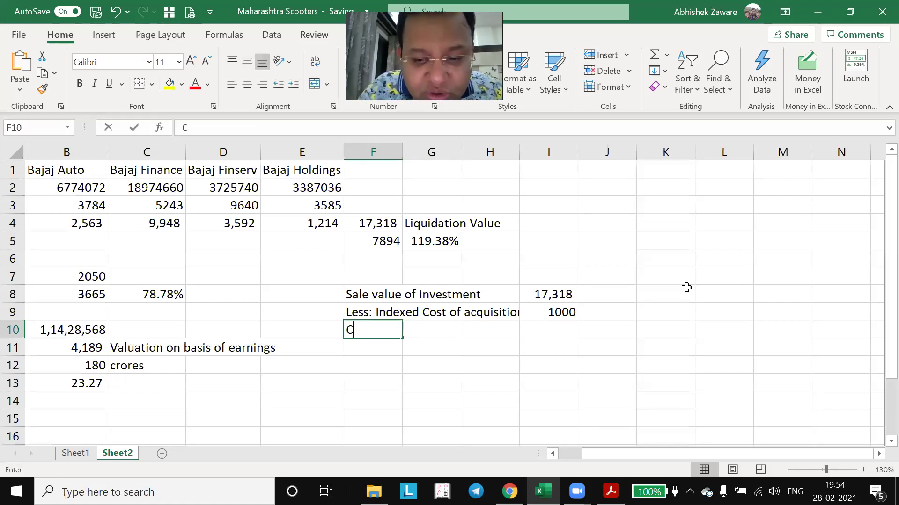
text(api)
key(Escape)
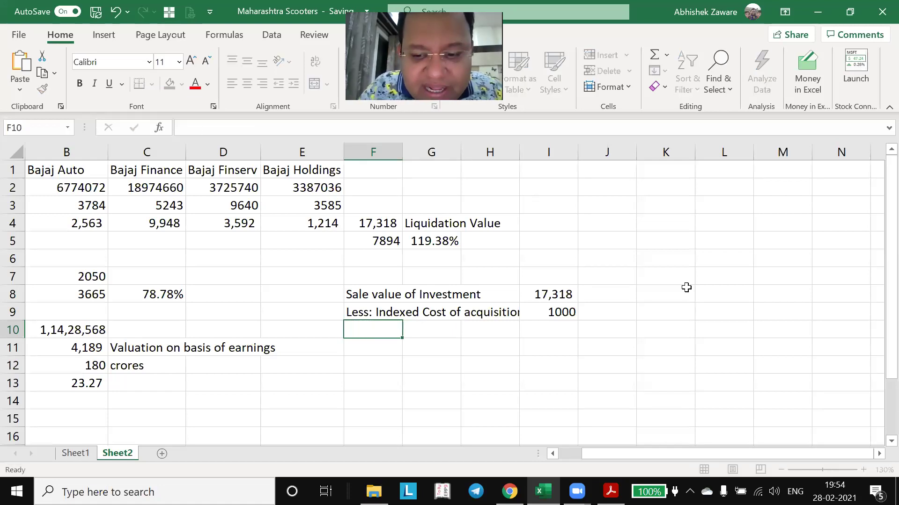
text(Long Term )
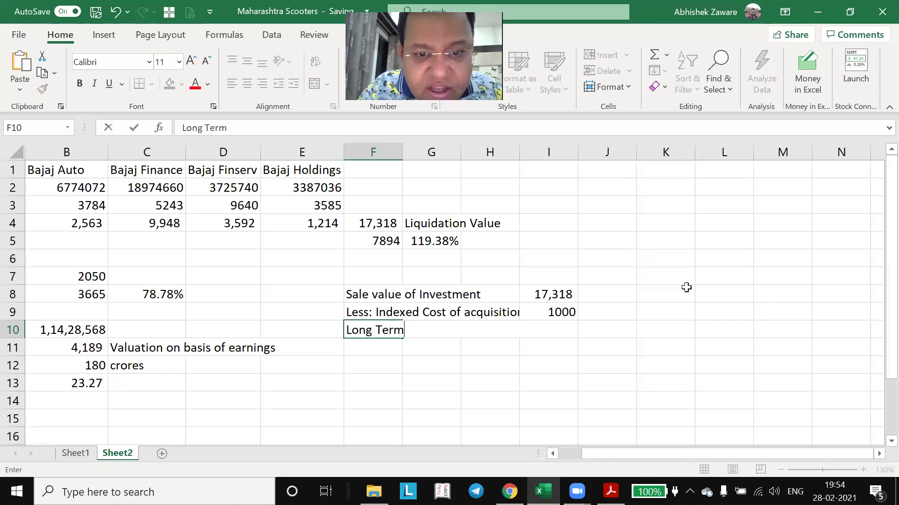
text(Cap)
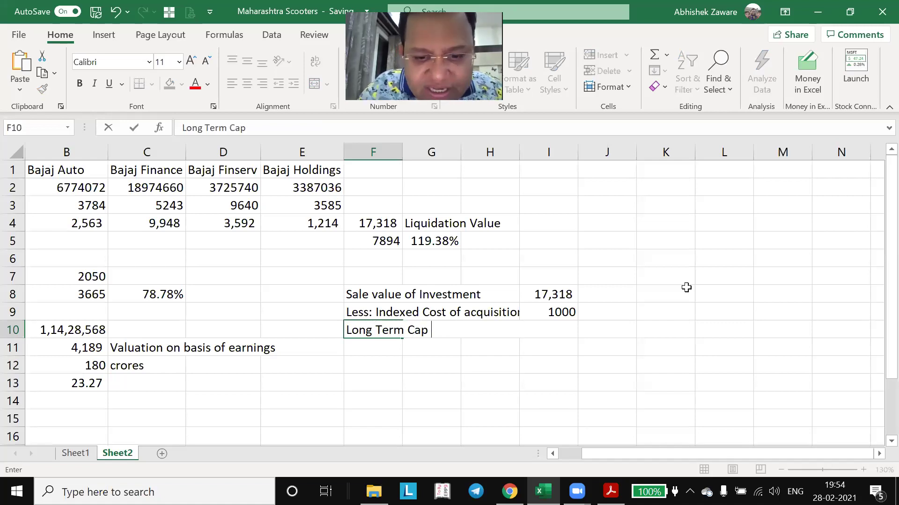
text(ital Gain)
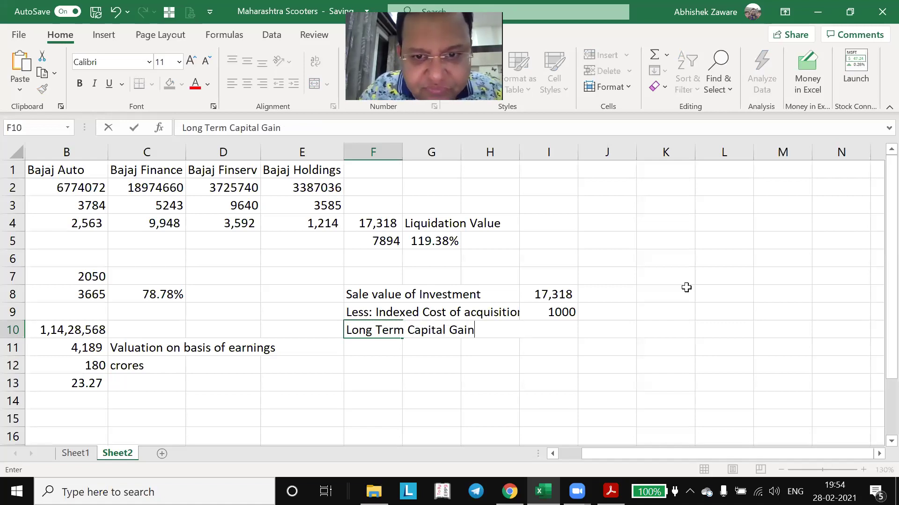
- Calculate the long term capital gain in I10 with the formula =I8-I9
key(Right)
key(Right)
key(Right)
text(=)
key(Up)
key(Up)
key(Up)
key(Down)
text(-)
key(Up)
key(Return)
key(Up)
key(Right)
key(Right)
key(Right)
key(Up)
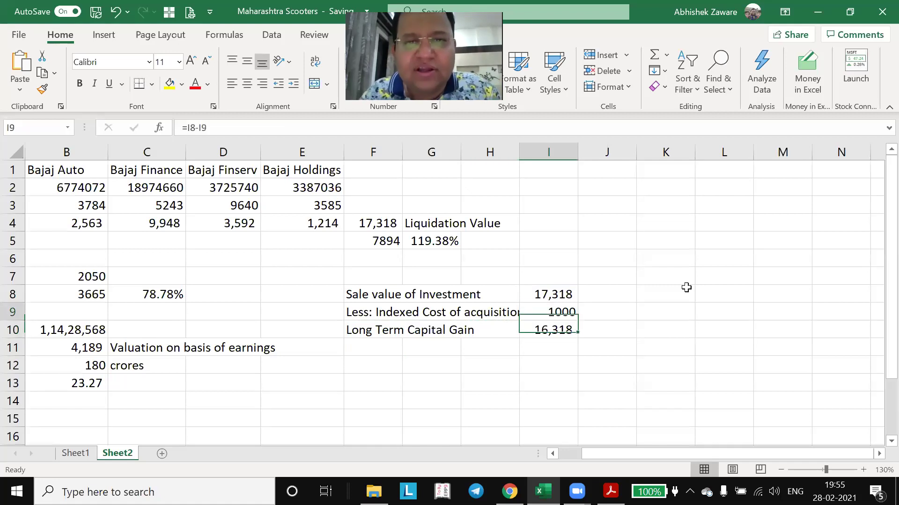
key(Left)
key(Left)
key(Left)
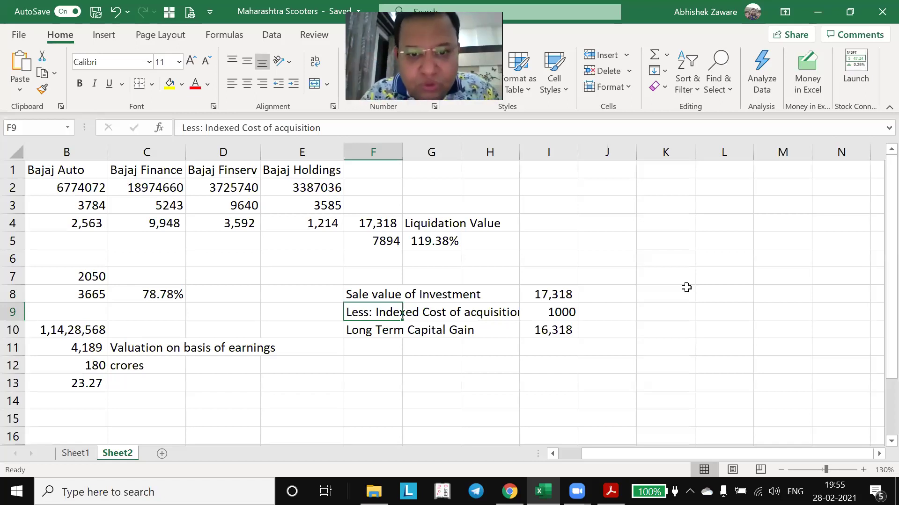
key(Right)
key(Right)
key(Right)
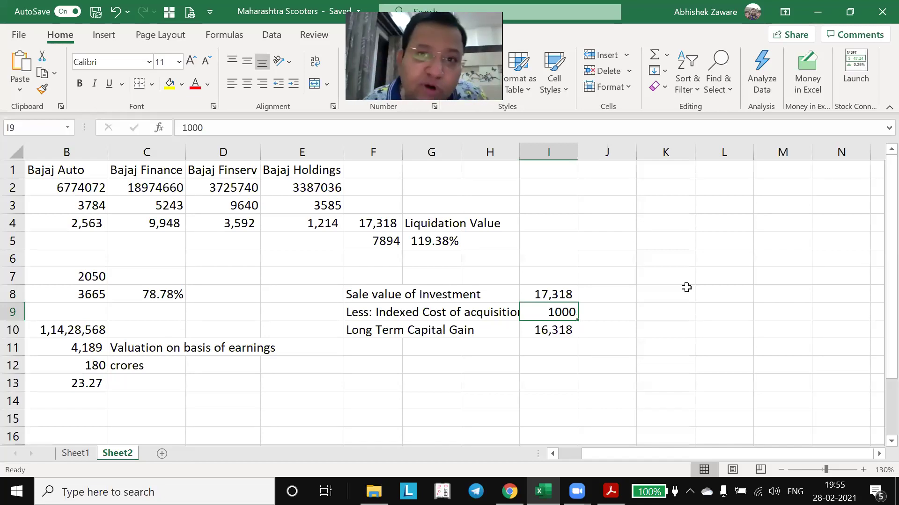
- Add a "Tax rate" row below the capital gain, with the label in F11 and 10% in I11
key(Down)
key(Down)
key(Left)
key(Left)
key(Left)
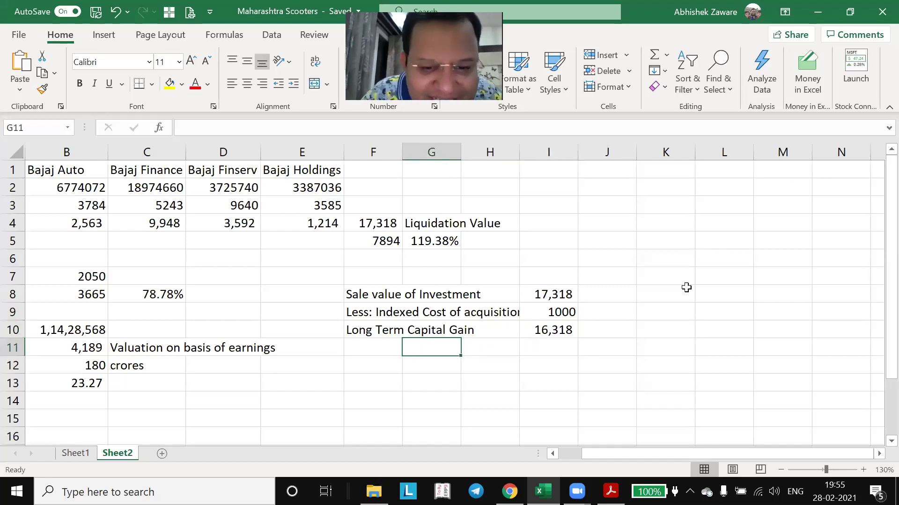
text(Tax rate)
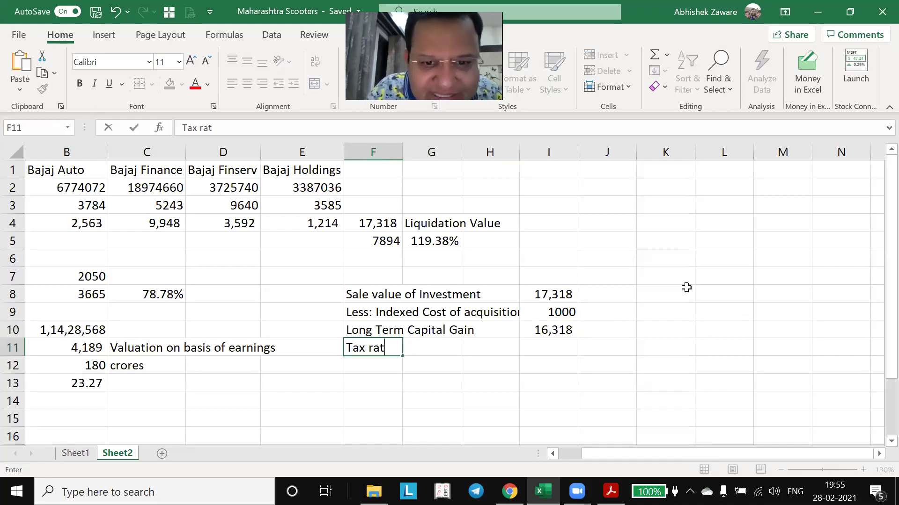
key(Right)
key(Right)
key(Right)
text(10%)
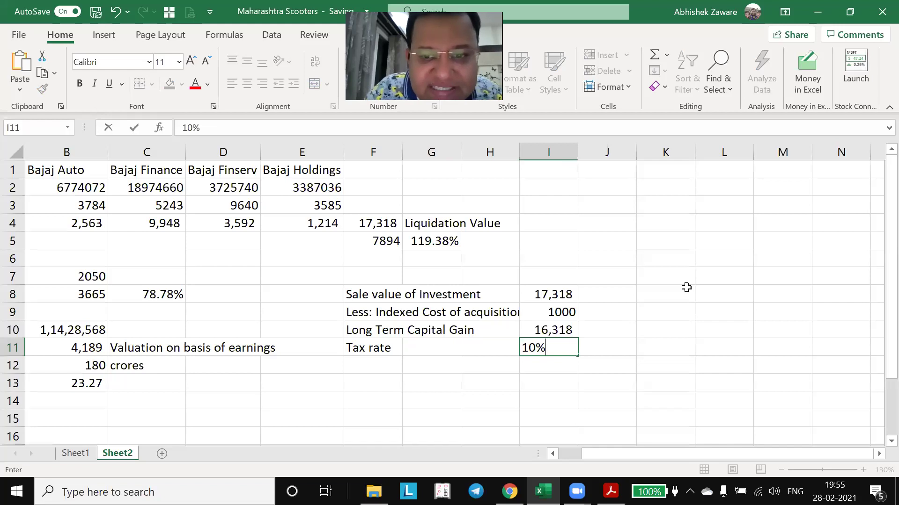
key(Return)
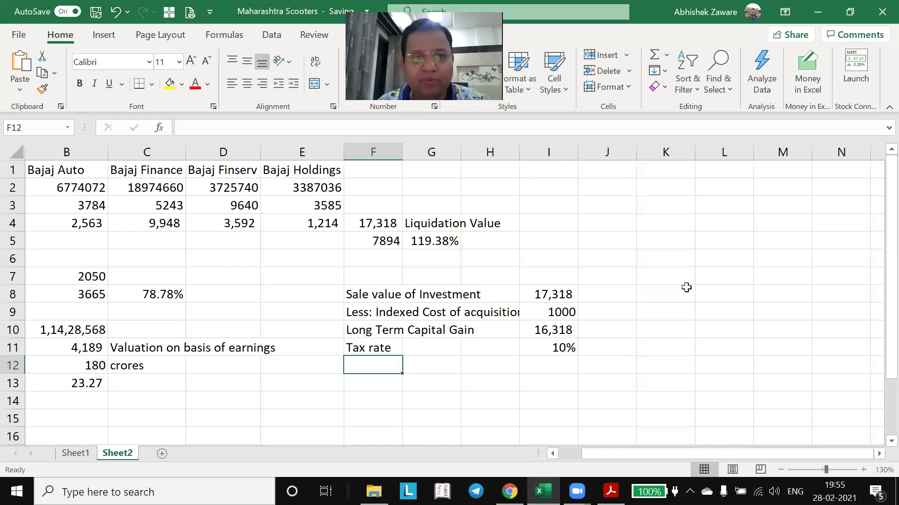
- Add a "Tax amt" row with the label in F12 and the formula =I10*I11 in I12
text(Tax )
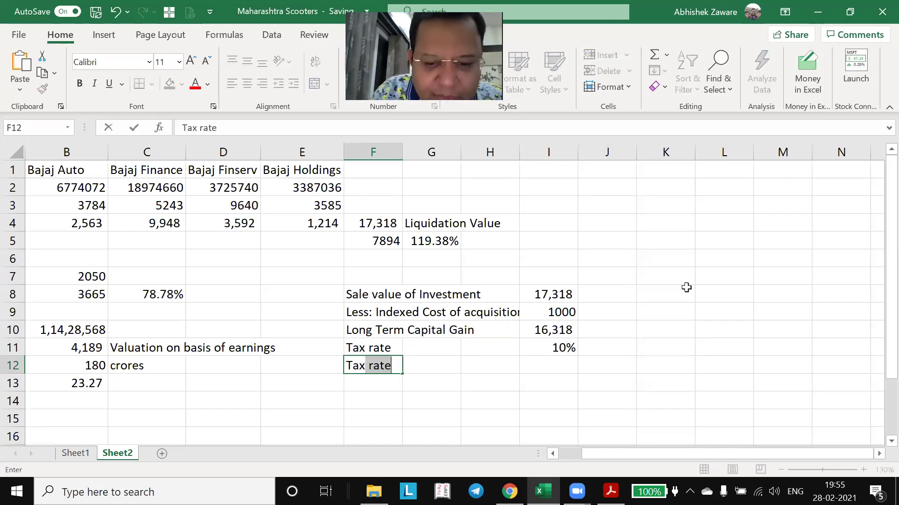
text(amt)
key(Right)
key(Right)
key(Right)
text(=)
key(Up)
key(Up)
text(*)
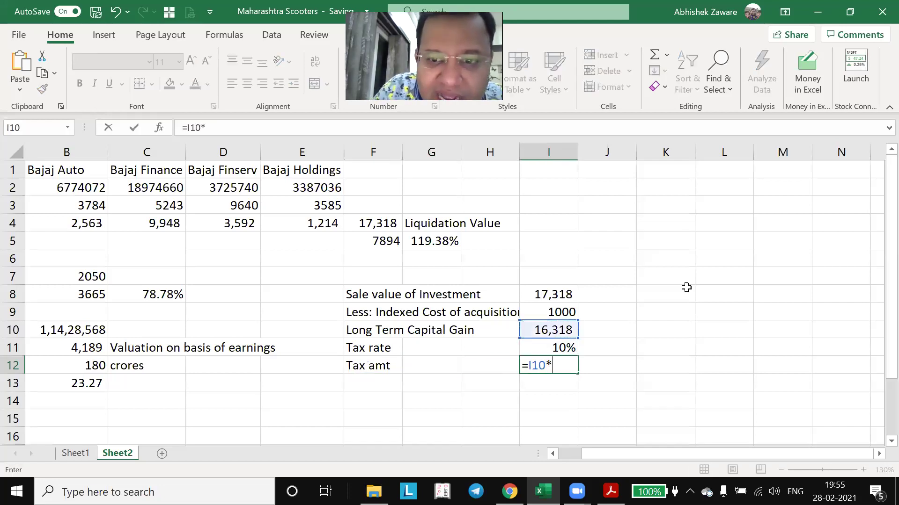
key(Up)
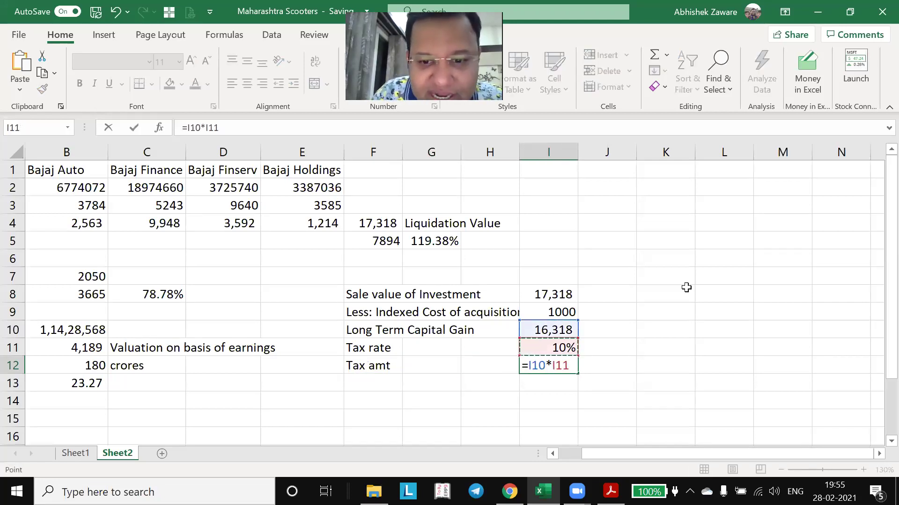
key(Return)
- Format the tax amount in I12 to show no decimal places
key(Up)
key(Right)
key(Right)
key(Right)
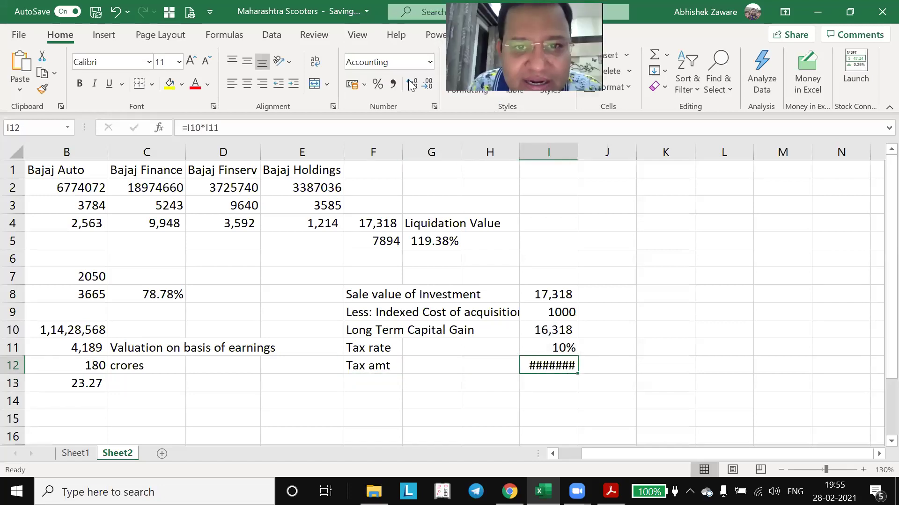
click(411, 85)
click(411, 84)
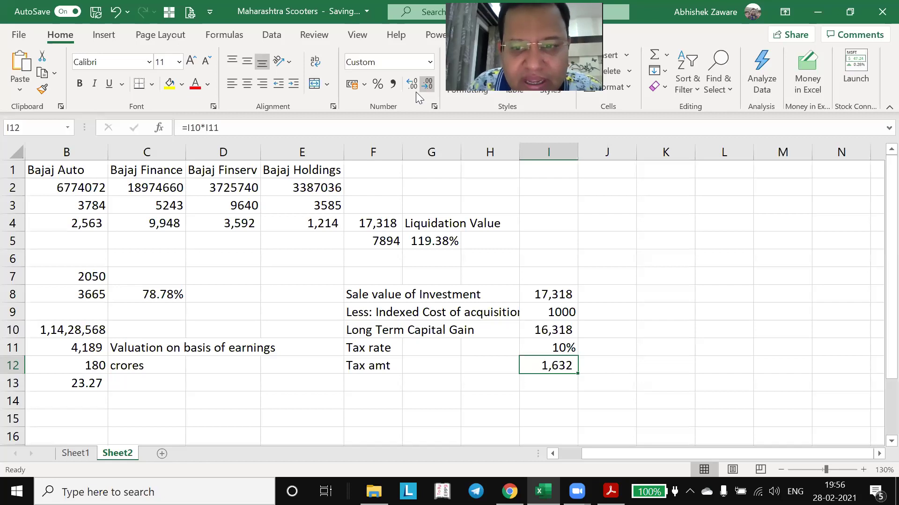
- Add the label "After tax credit to p & l" in F13, below the tax amount row
key(Left)
key(Left)
key(Left)
key(Down)
text(A)
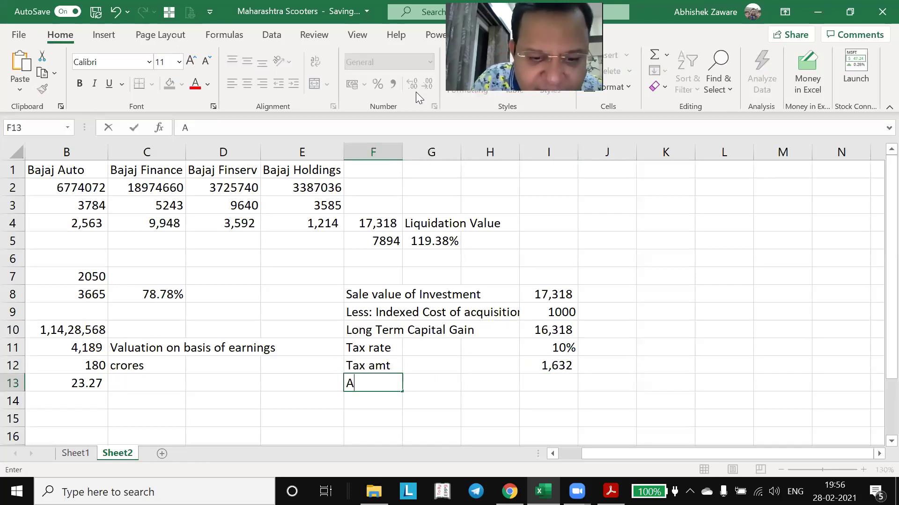
text(fter tax )
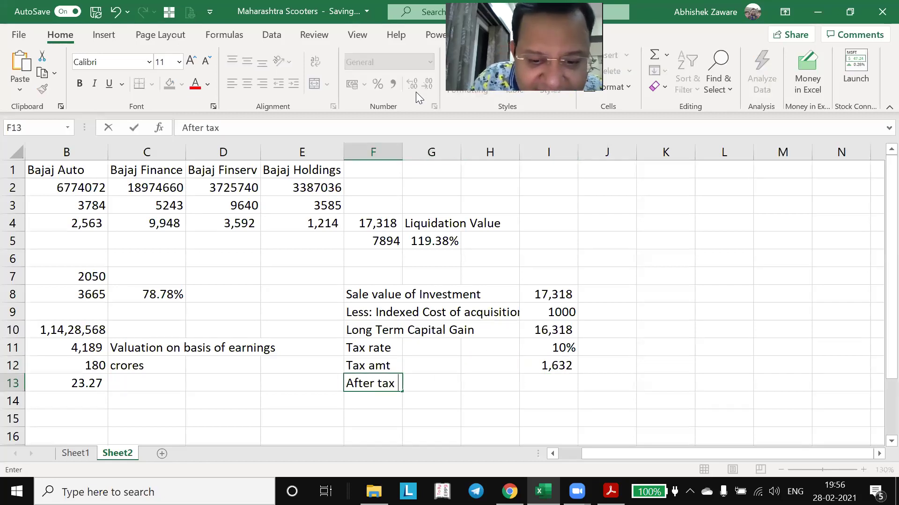
text(credit)
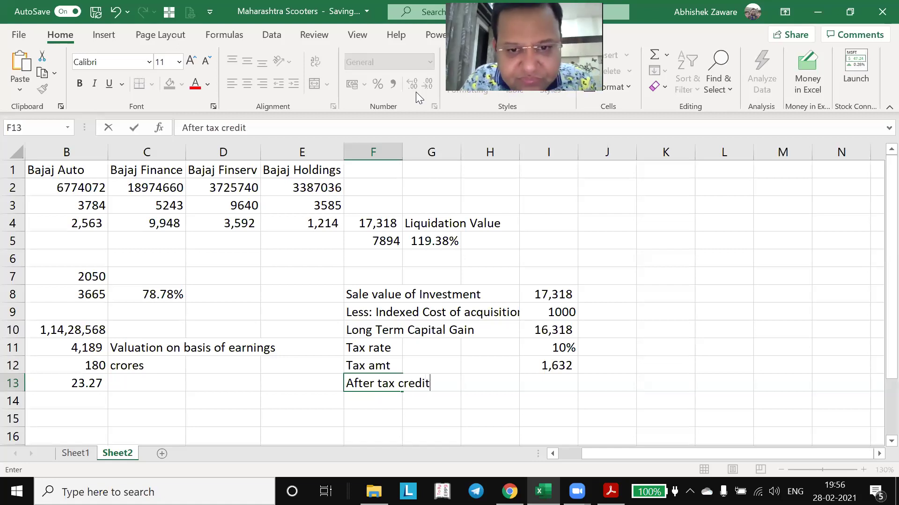
text( to )
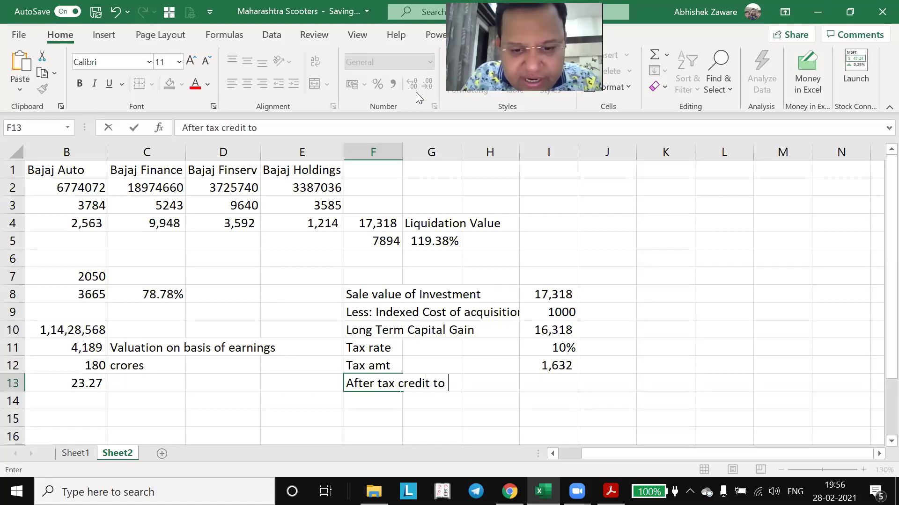
text(p & l)
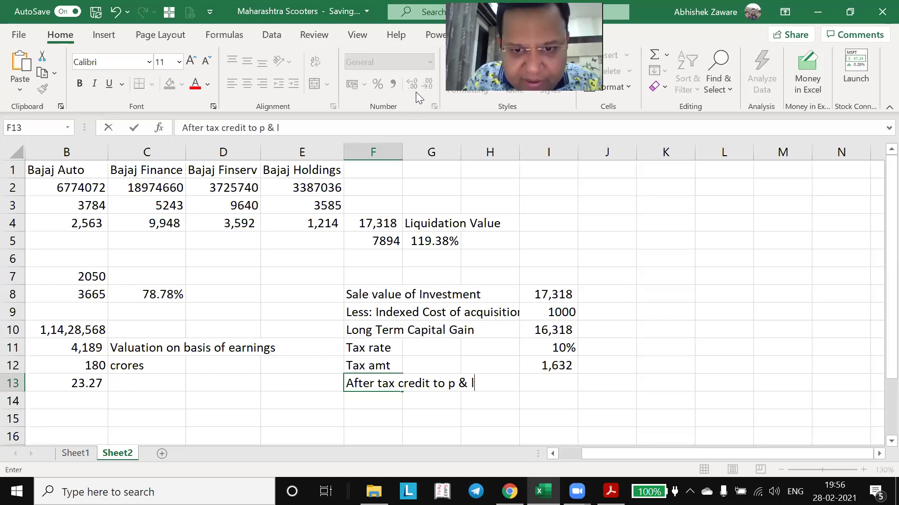
key(Tab)
key(Tab)
key(Tab)
text(=)
key(Up)
key(Up)
key(Up)
key(Up)
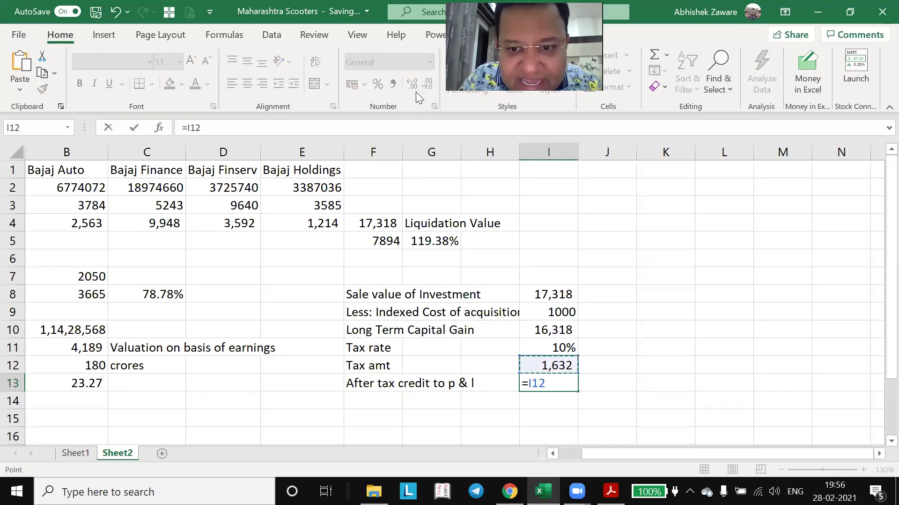
key(Up)
key(ctrl+Return)
- Calculate the after-tax credit in I13 with the formula =(I8-155-I12)
text(=()
key(Up)
key(Up)
key(Up)
key(Up)
key(Up)
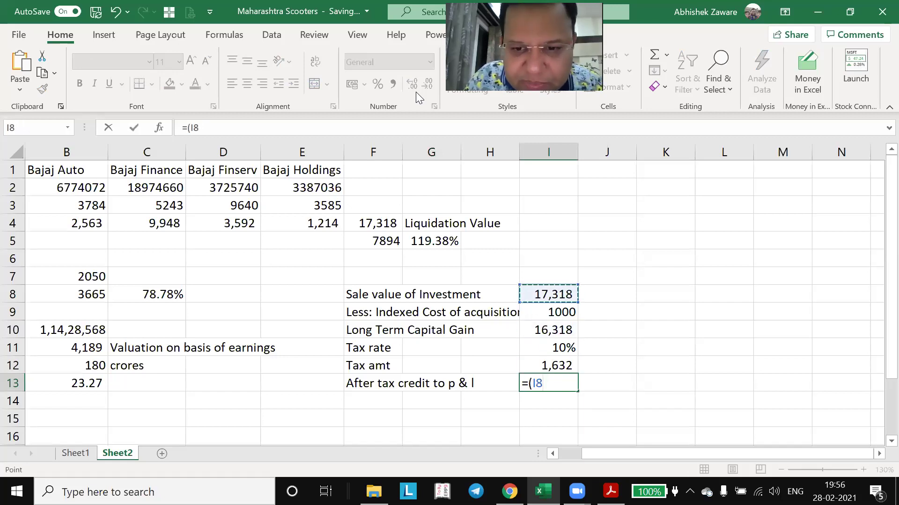
text(-155)
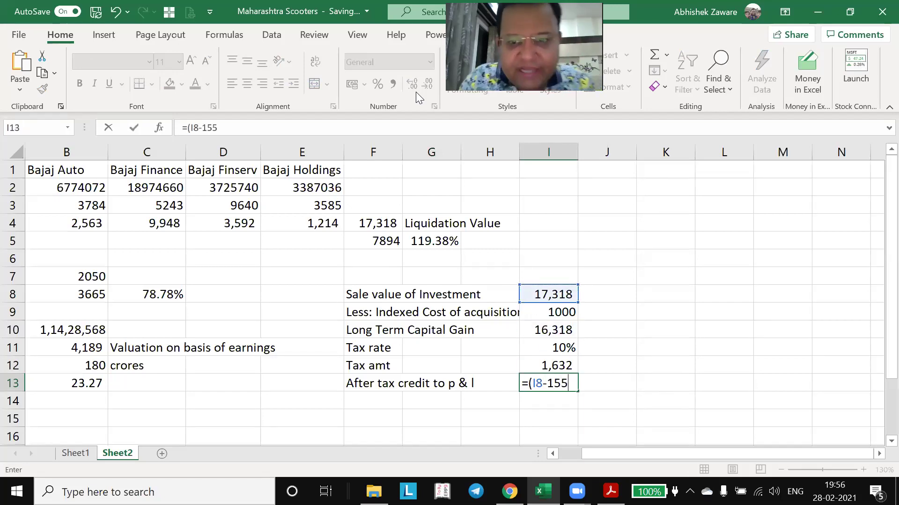
text(-)
click(527, 368)
text())
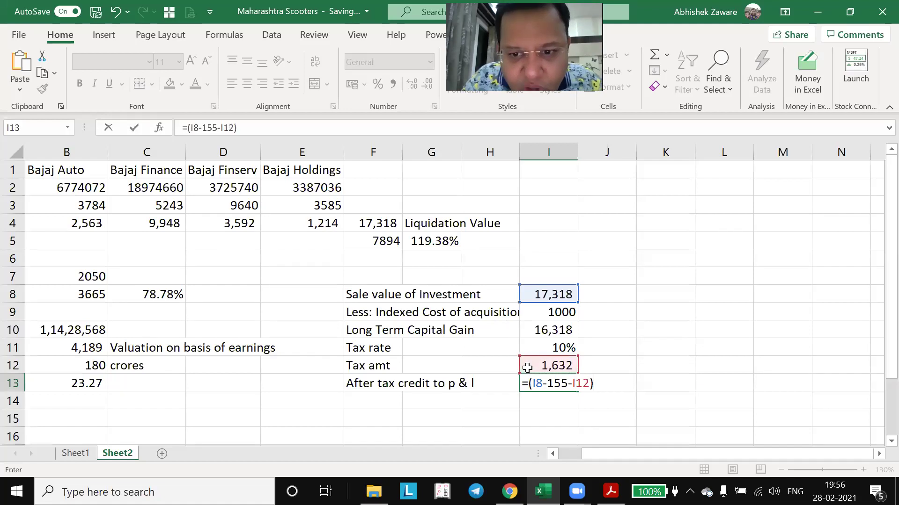
key(Return)
key(Up)
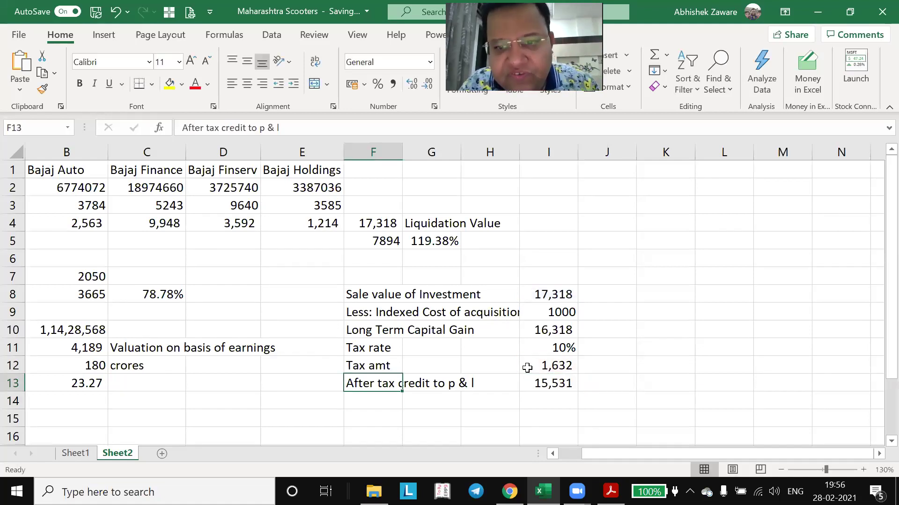
- Review the after-tax credit formula, the tax amount and the indexed cost of acquisition in column I
key(Right)
key(Right)
key(Right)
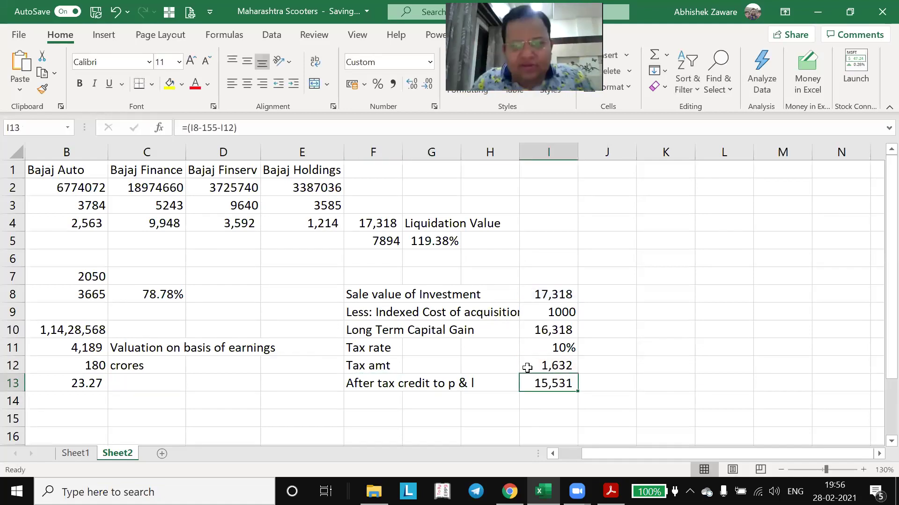
key(Up)
key(Up)
key(Up)
key(Up)
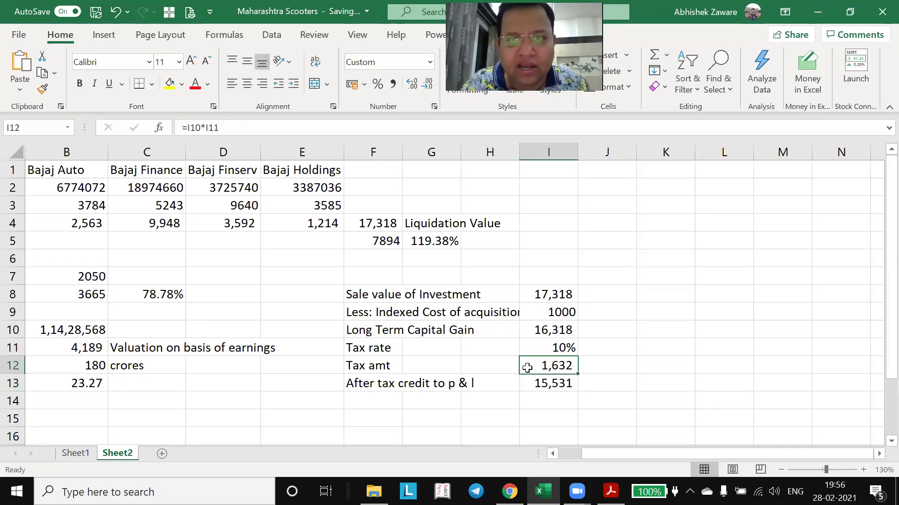
key(Left)
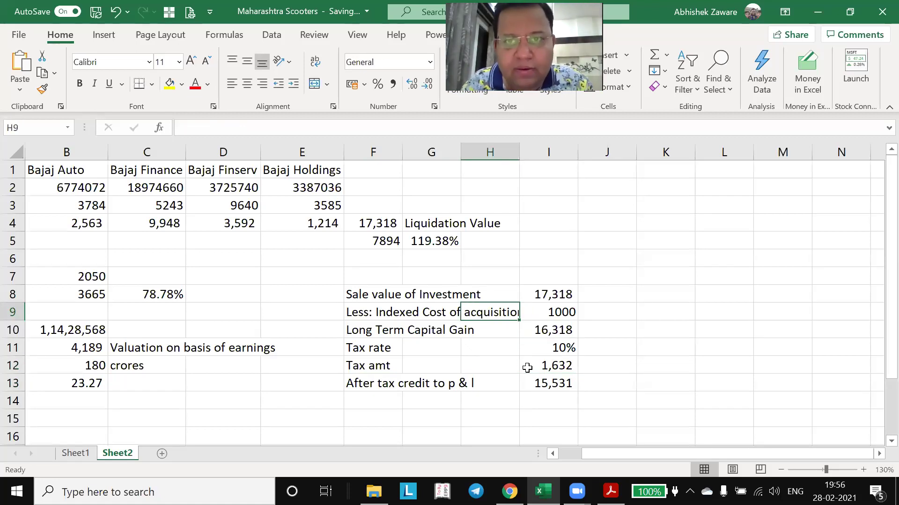
key(Right)
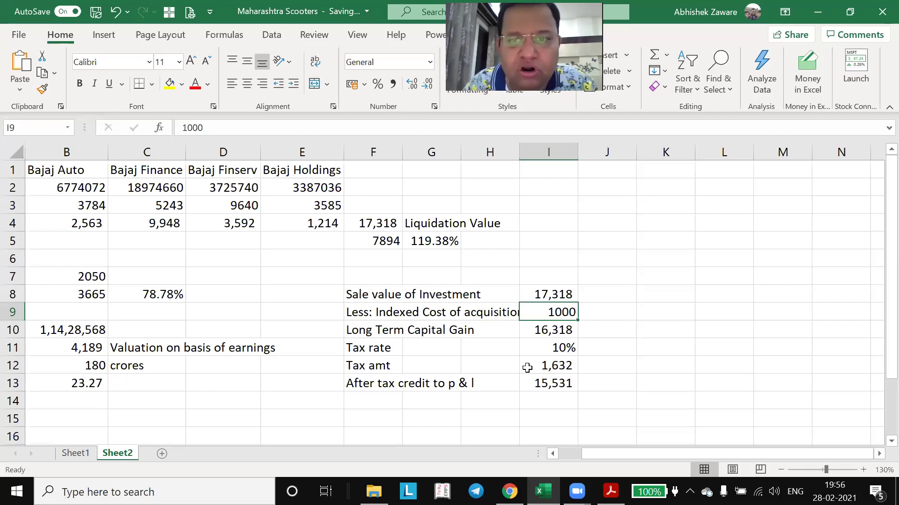
- Calculate the long term capital gain less tax in J10 with the formula =I10-I12
key(Down)
key(Right)
text(=)
key(Left)
text(-)
key(Down)
key(Down)
key(Left)
key(ctrl+Return)
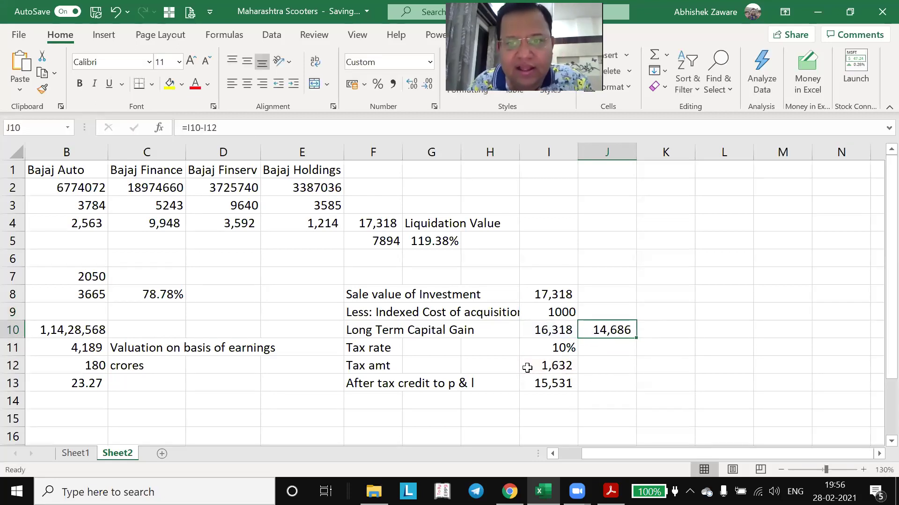
key(Left)
key(Up)
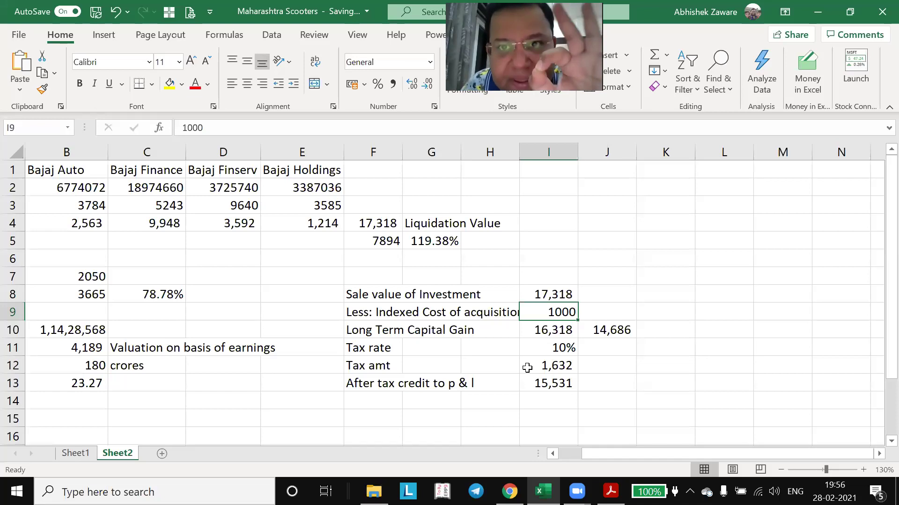
- Start a separate computation with the label "Sale" in L8 and the formula =I8 in M8
click(714, 294)
text(Sale)
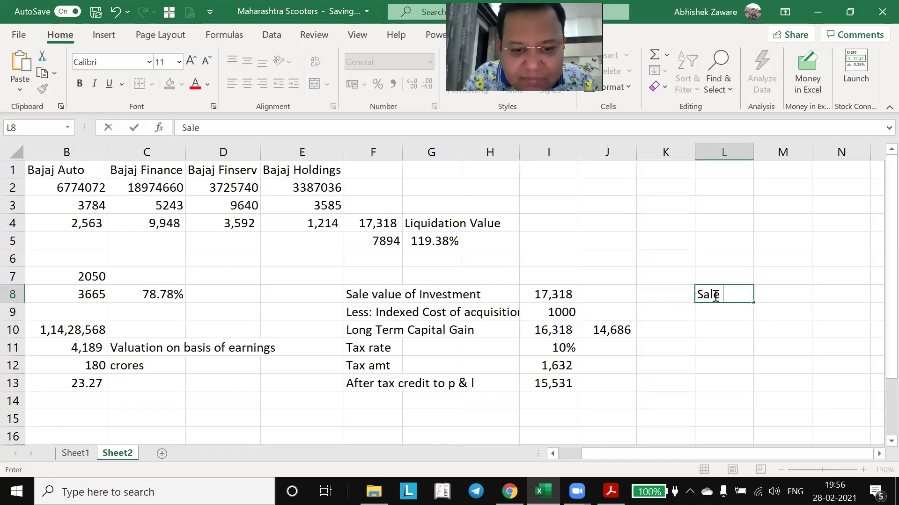
key(Tab)
text(=)
key(Left)
key(Left)
key(Left)
key(Left)
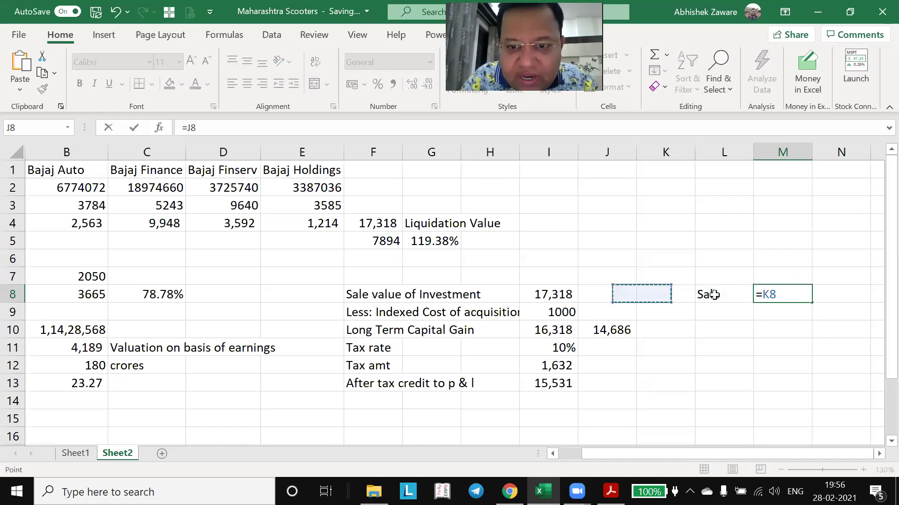
key(Return)
- Add a "Cost" row with the label in L9 and 155 in M9
text(Cost)
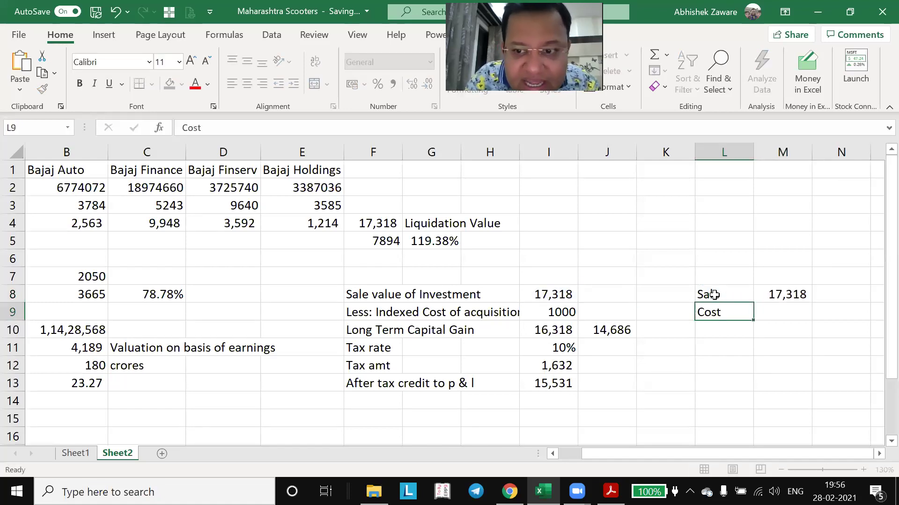
key(Tab)
text(=)
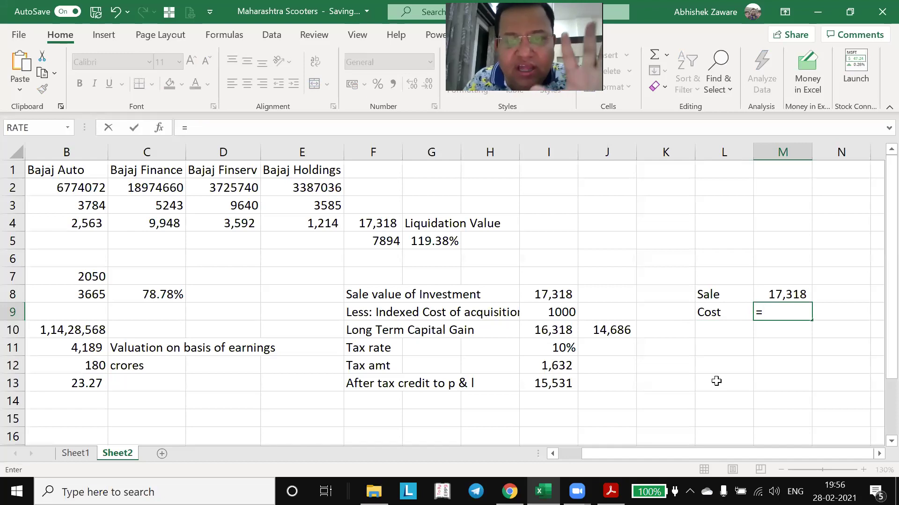
key(Escape)
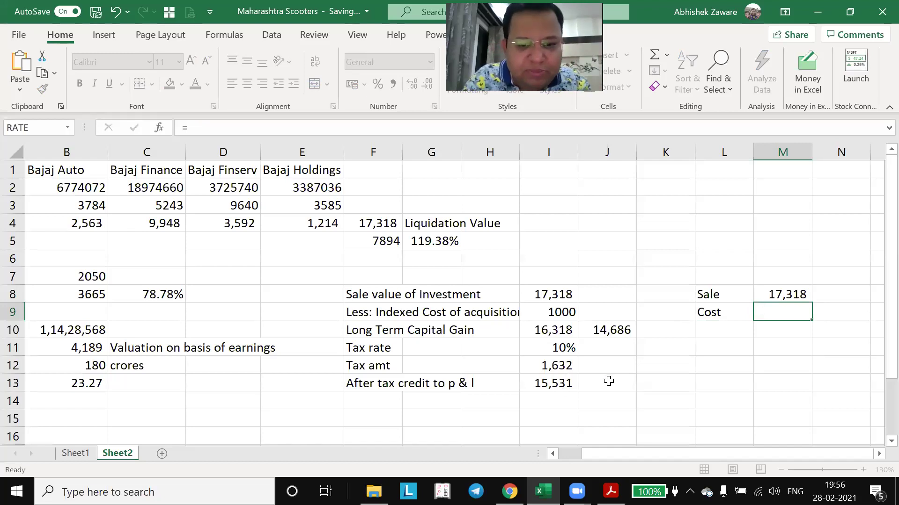
text(155)
key(Return)
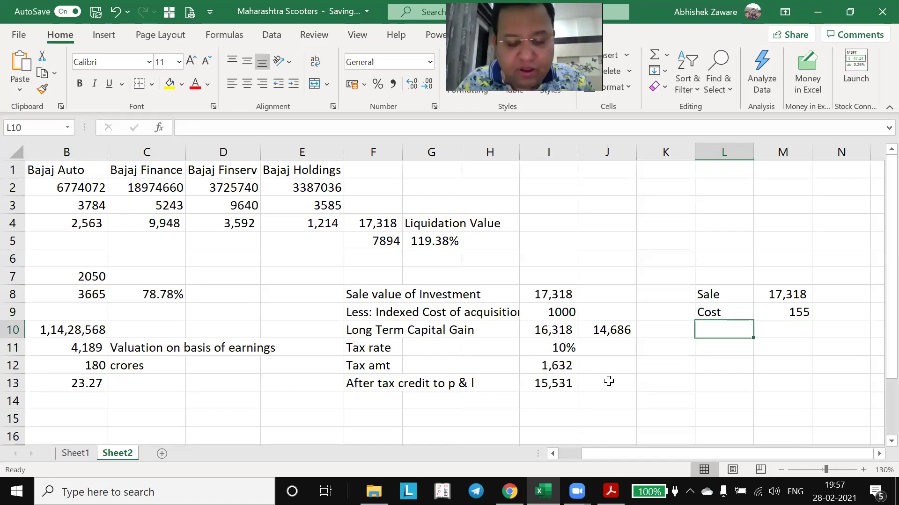
- Add a "tax" row with the label in L10 and 1632 in M10
text(tax)
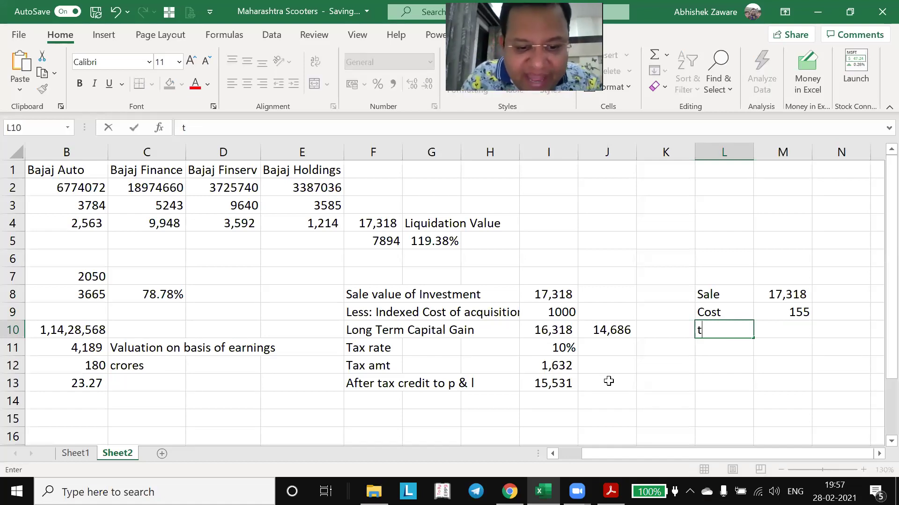
key(Tab)
text(1632)
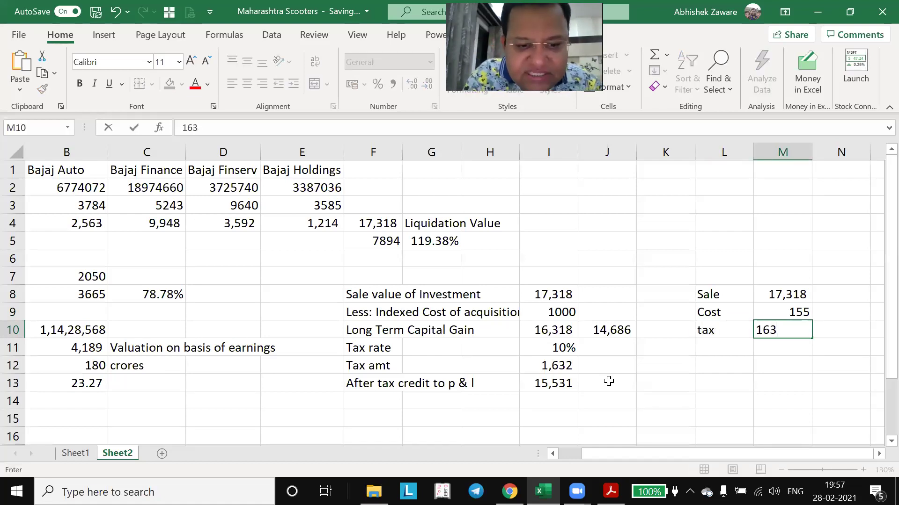
key(Return)
- Calculate the sale value less cost and tax in M11 with the formula =M8-M9-M10
key(Right)
text(=)
key(Up)
key(Up)
key(Up)
text(-)
key(Up)
key(Up)
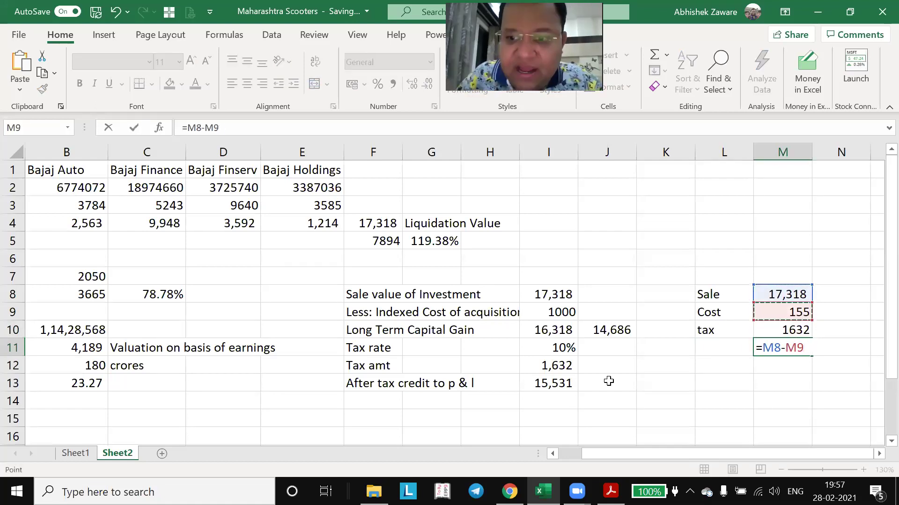
text(-)
key(Up)
key(ctrl+Return)
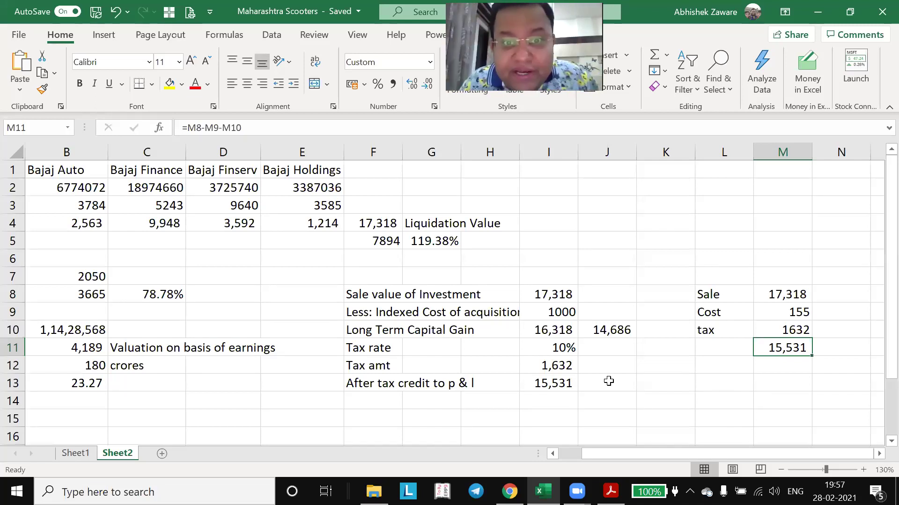
click(375, 220)
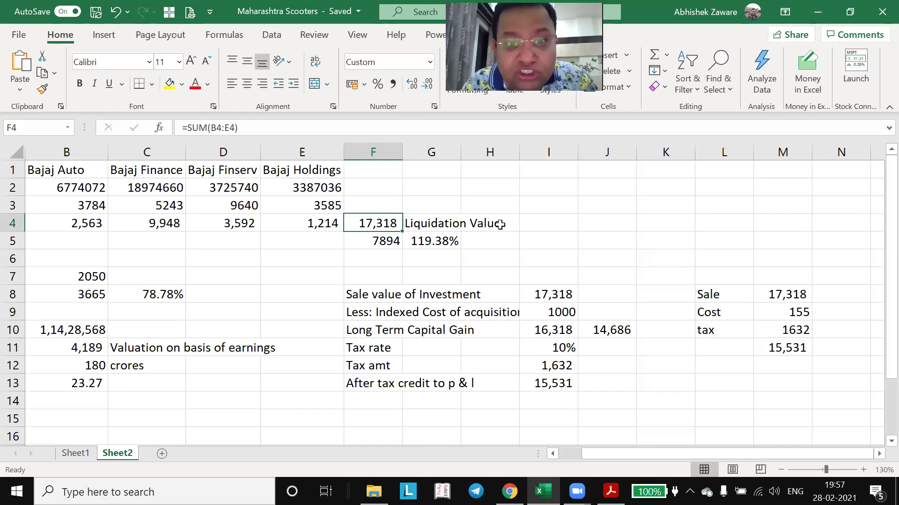
key(shift+Right)
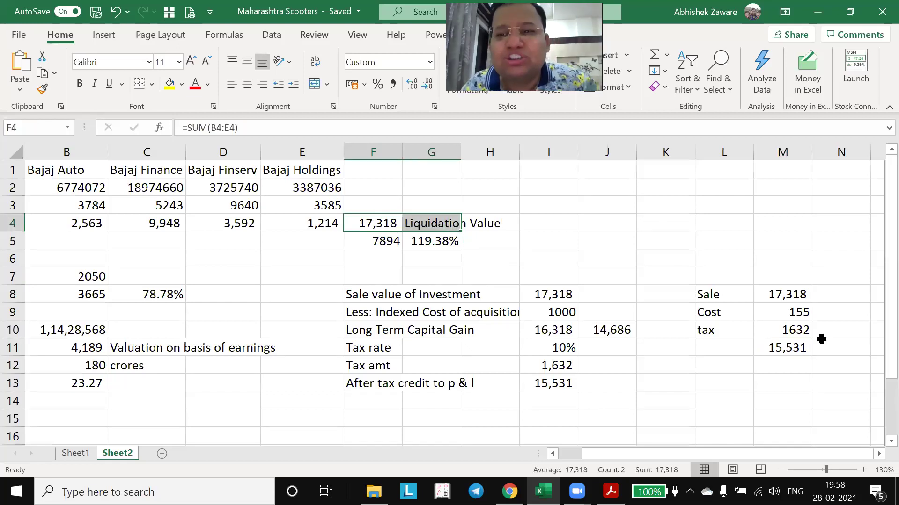
- Label the result row "P & L" in L11
click(779, 325)
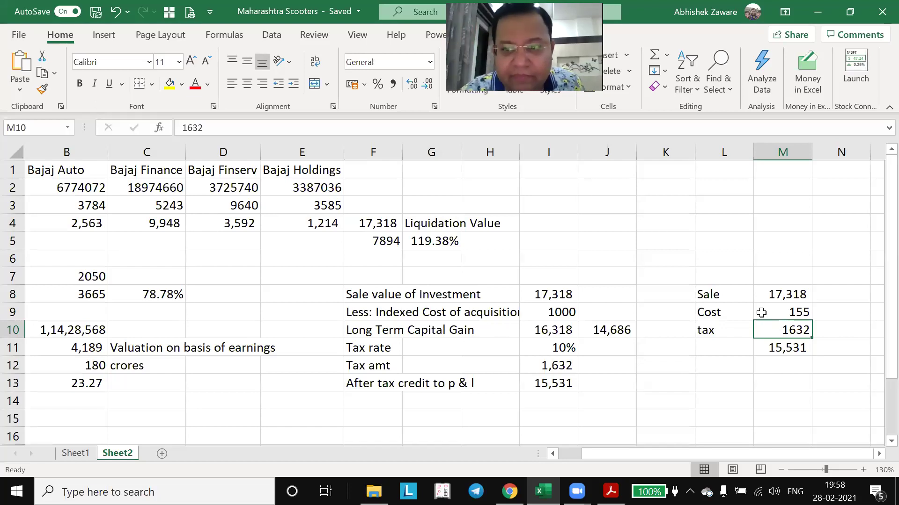
key(Down)
key(Left)
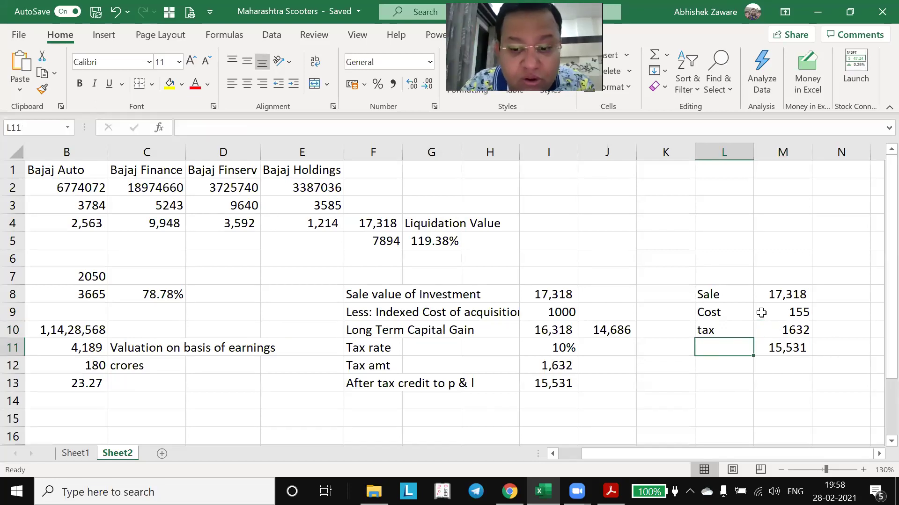
text(P & L)
key(Return)
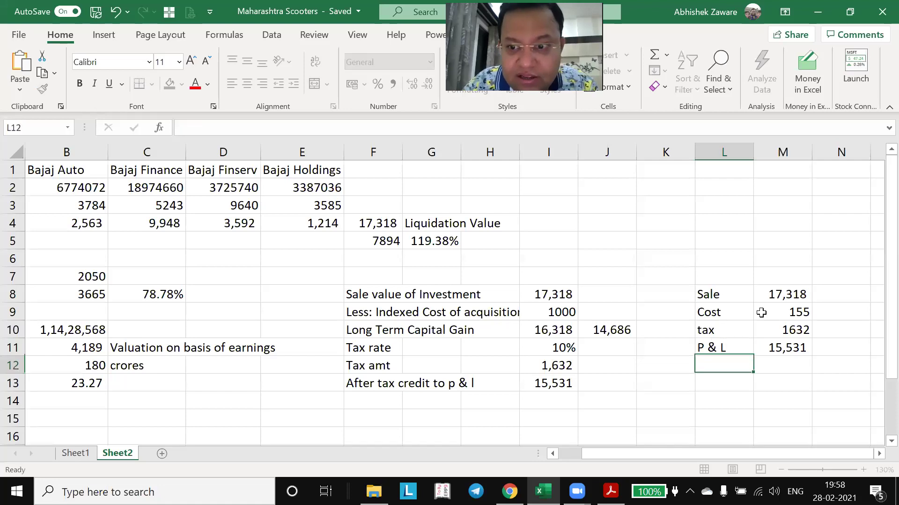
key(Up)
key(Right)
key(Down)
key(Up)
key(Left)
key(Down)
key(Right)
key(Left)
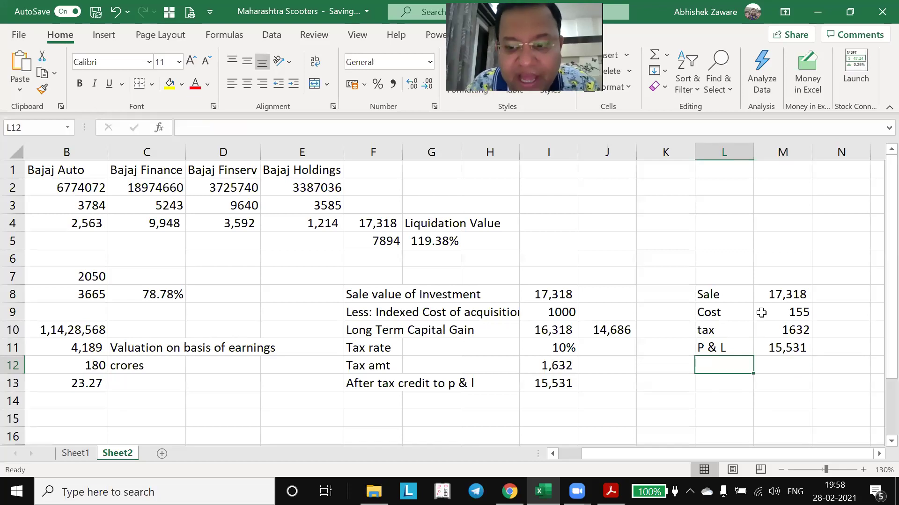
- Add a "No. of shares" row with the label in L12 and the share count in crores in M12 as =B10/10000000
text(No.)
text( of share)
text(s)
key(Tab)
text(=)
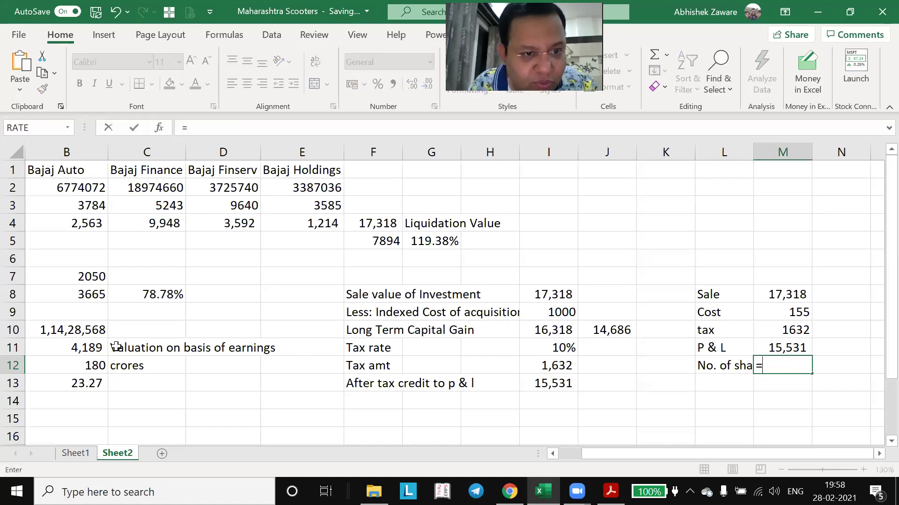
click(68, 324)
text(/10)
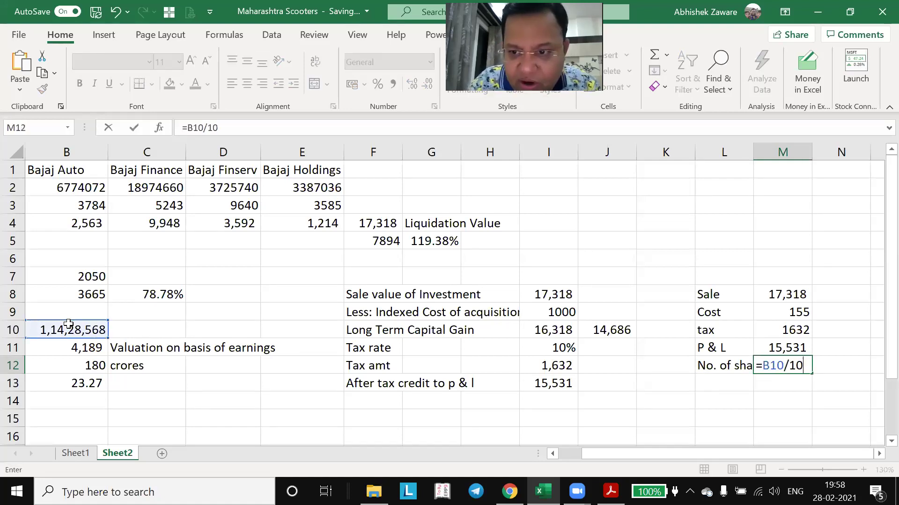
text(000000)
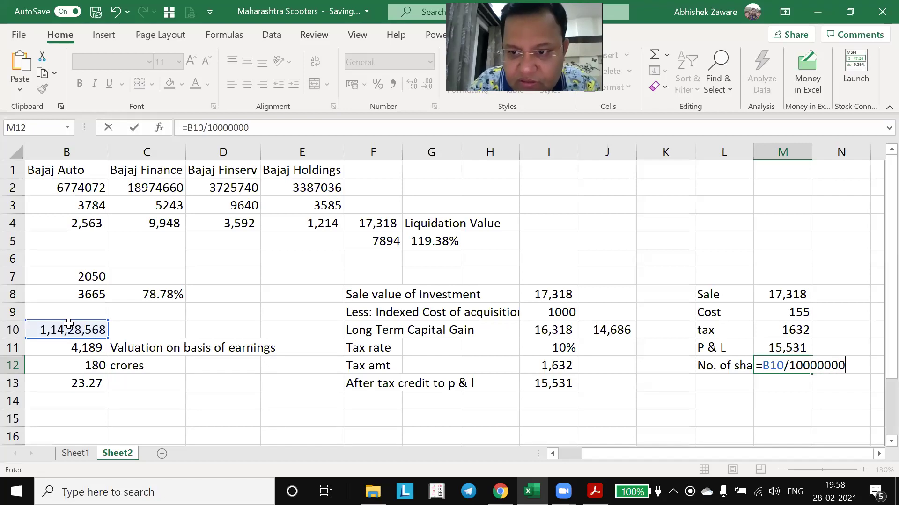
key(Return)
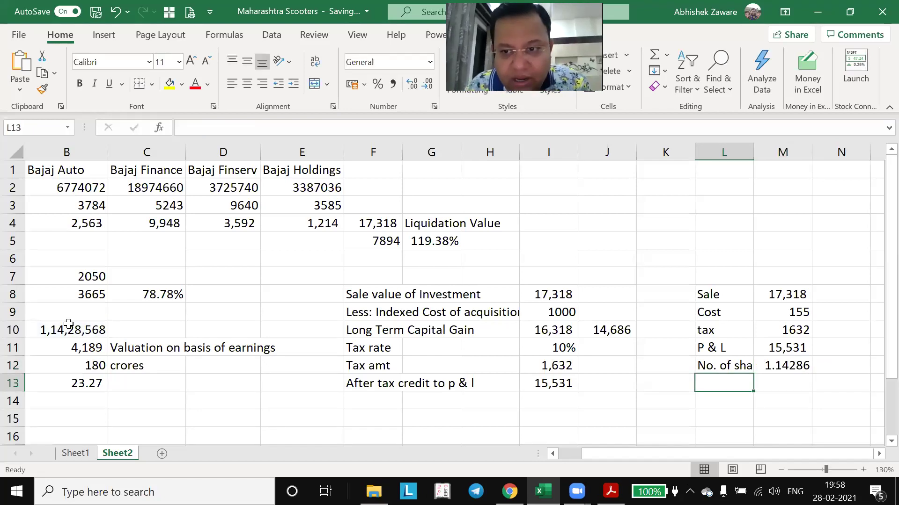
- Add a "Per share profit" row with the label in L13 and the formula =M11/M12 in M13
text(Pe)
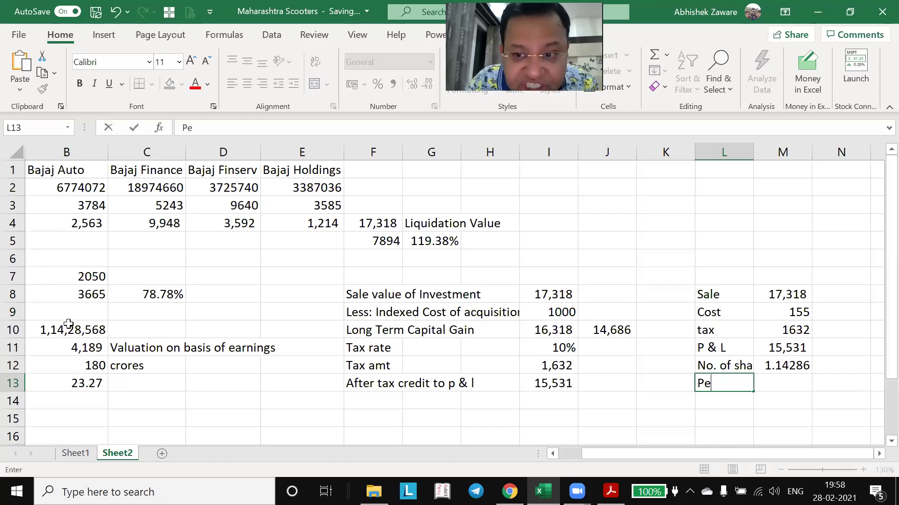
text(r share )
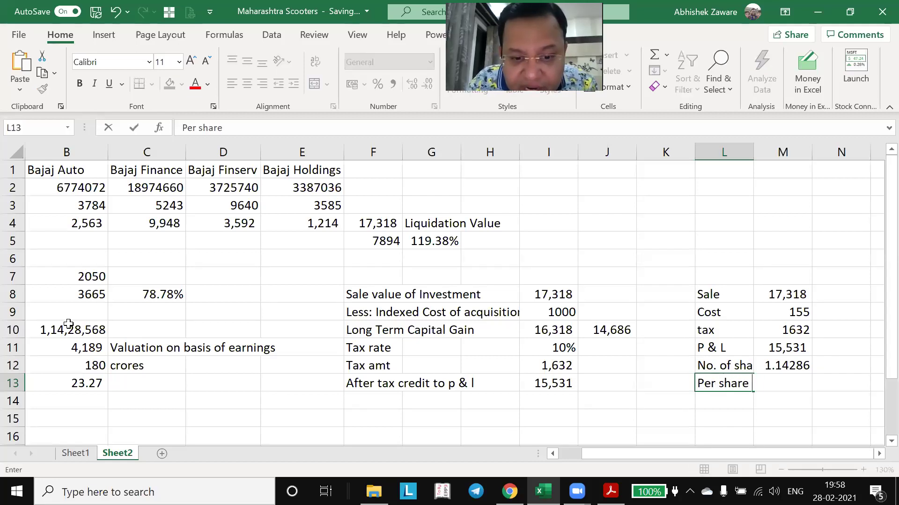
text(profit)
key(Tab)
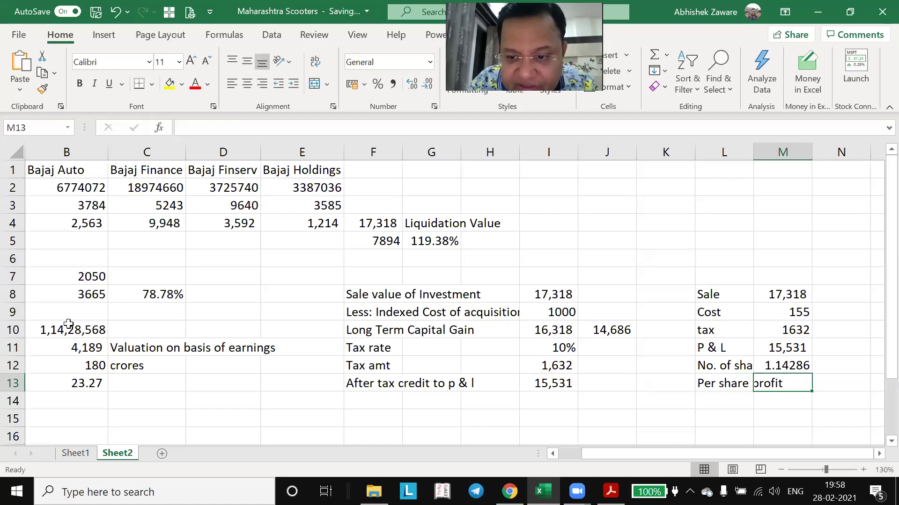
text(=)
key(Up)
key(Up)
text(/)
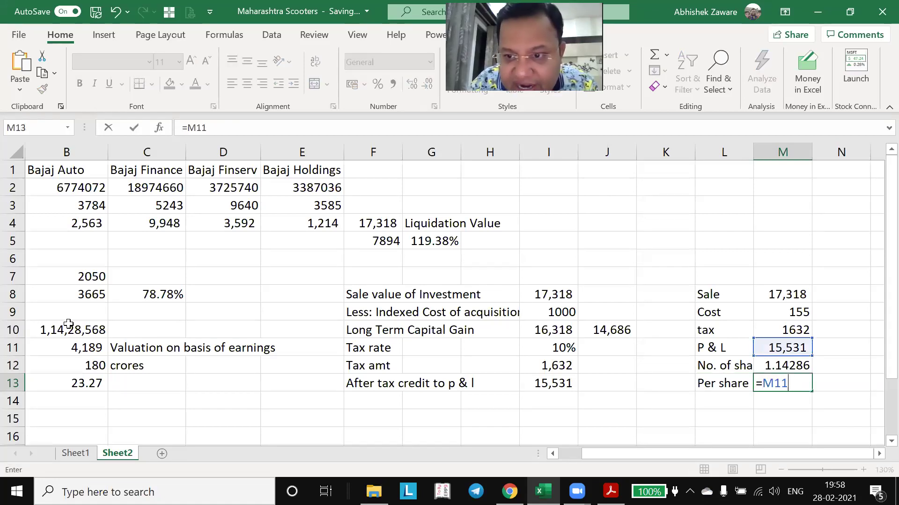
key(Up)
key(Return)
- AutoFit the width of column L to the "Per share profit" label
key(Up)
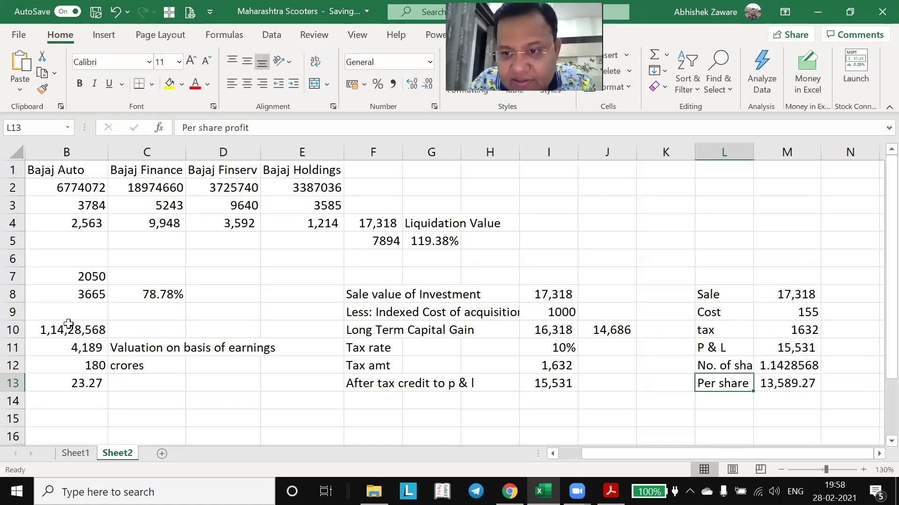
key(alt+h)
key(o)
key(i)
key(Right)
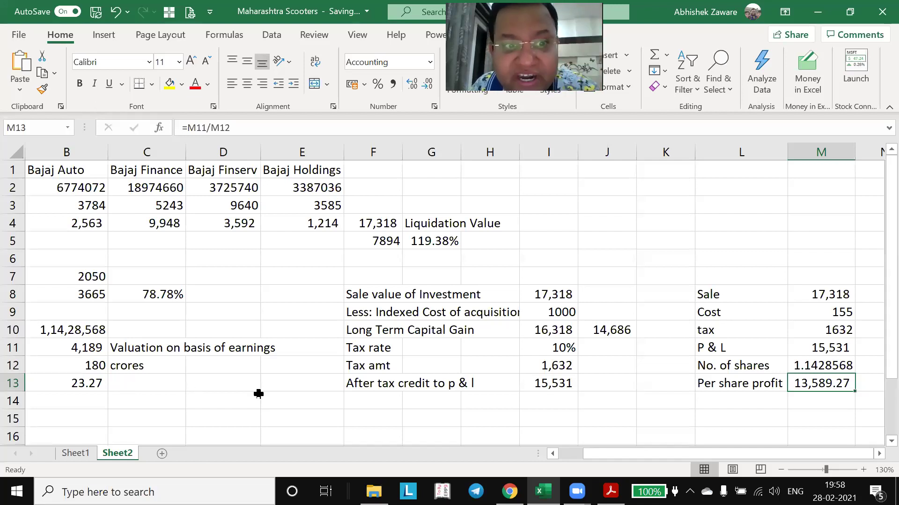
- Compare the Mah Scooters share price and the liquidation value with the market capitalisation, profit after tax and P/E ratio in B11:B13
click(243, 344)
key(Left)
key(Left)
key(Left)
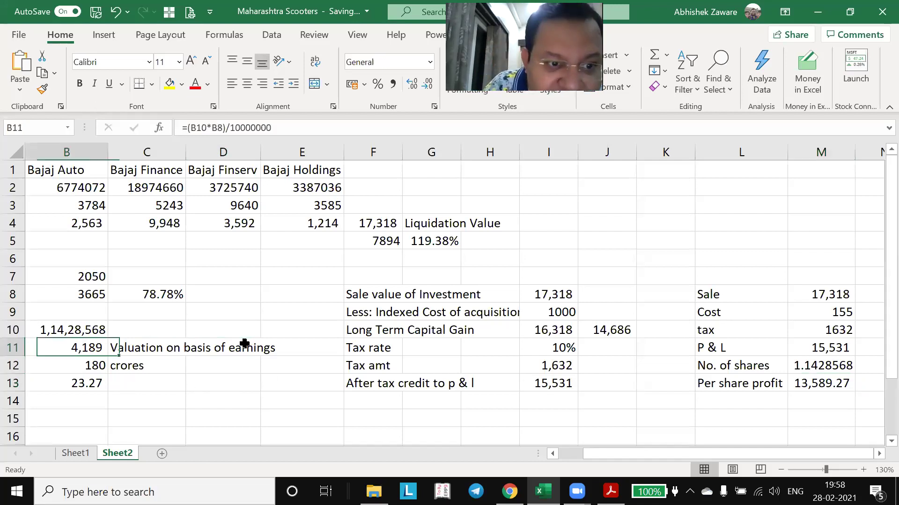
key(Right)
key(Right)
key(Up)
key(Up)
key(Up)
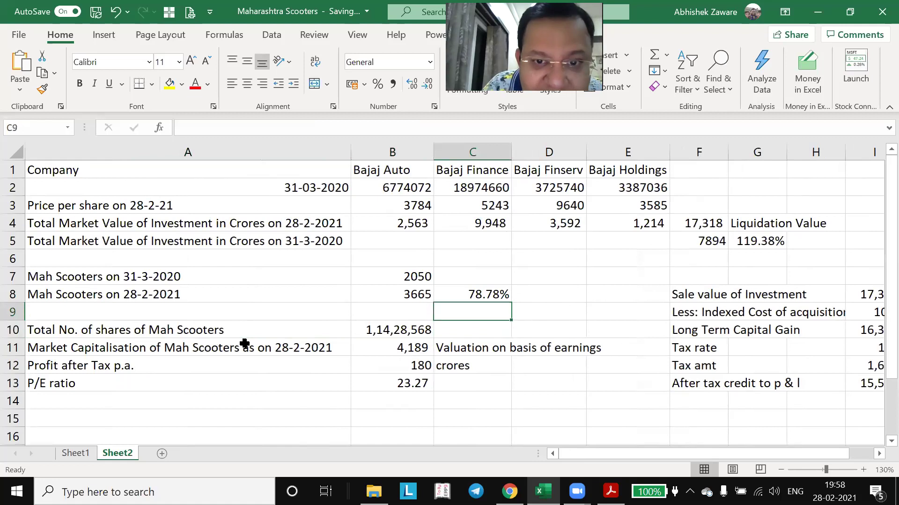
key(Left)
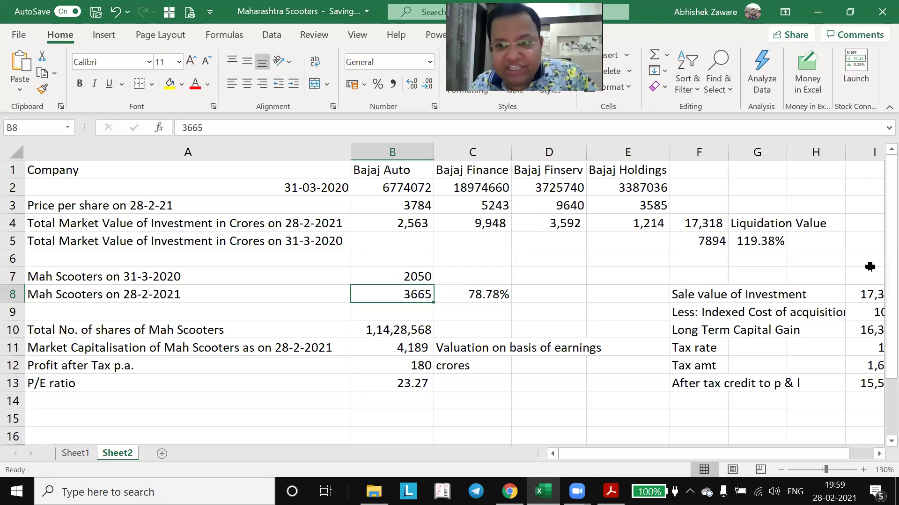
click(770, 218)
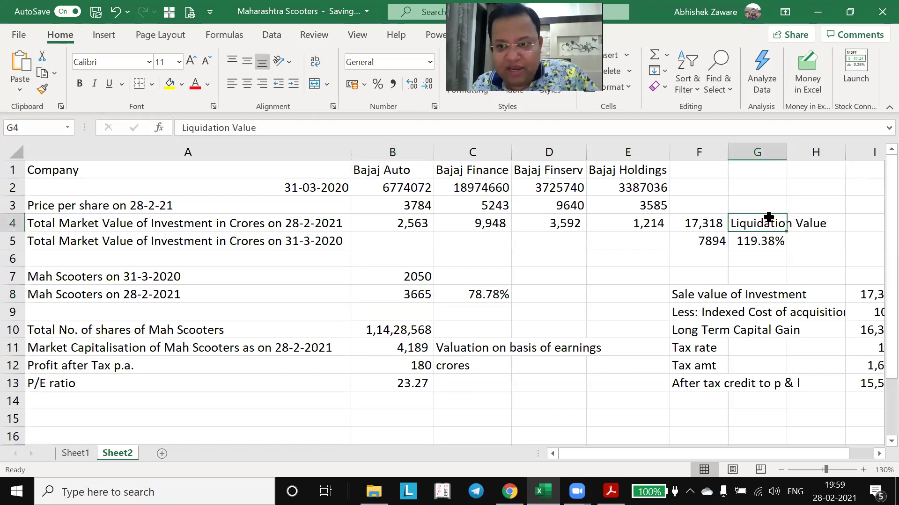
click(387, 345)
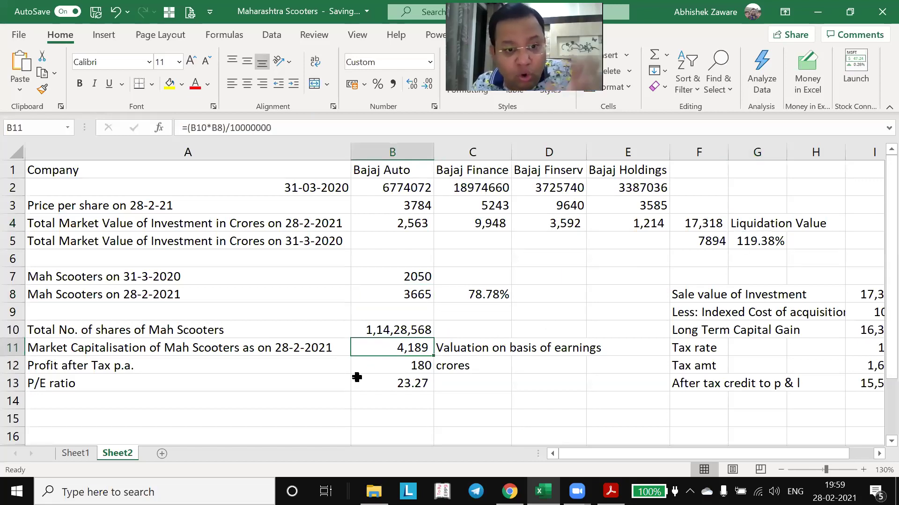
click(406, 365)
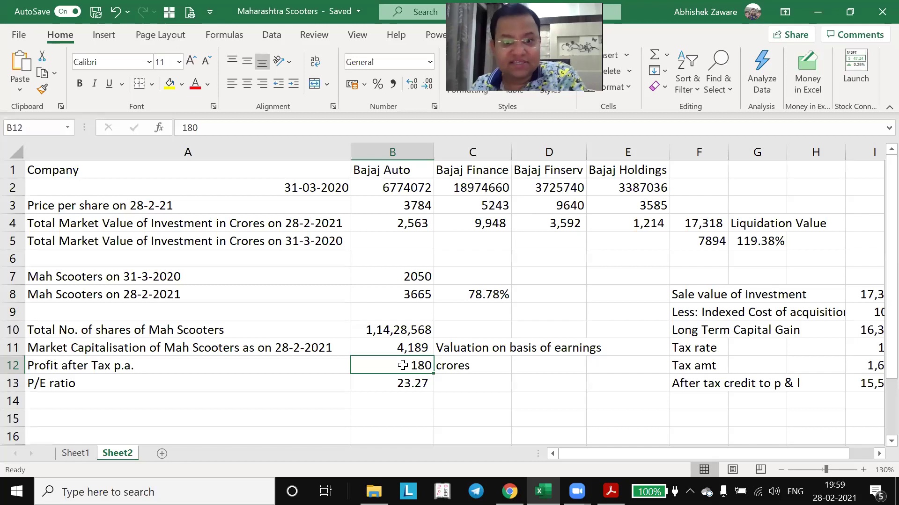
key(Down)
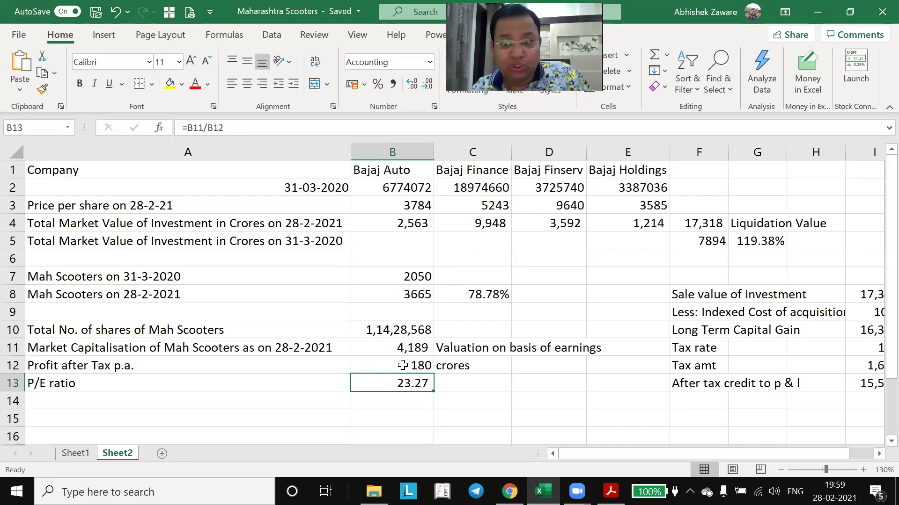
key(Up)
key(Up)
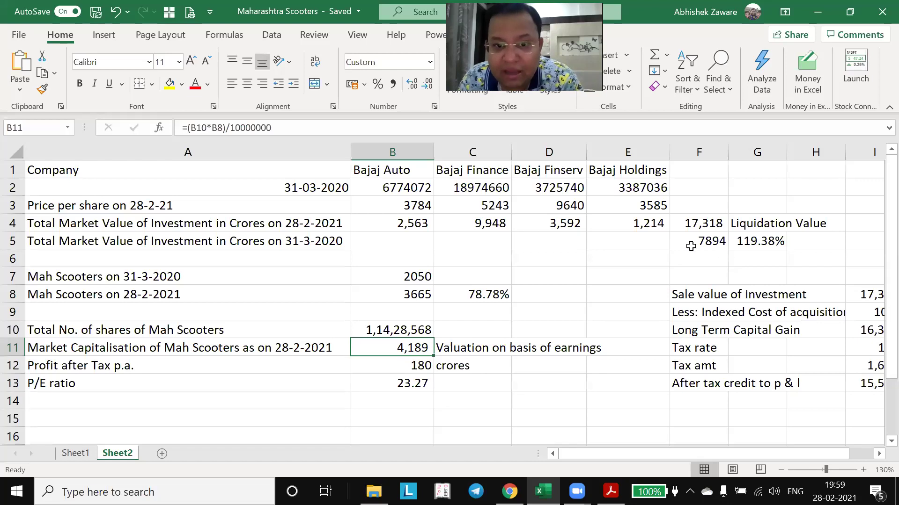
- Review the P & L from the investment sale in M11 and the per share profit in M13
click(823, 326)
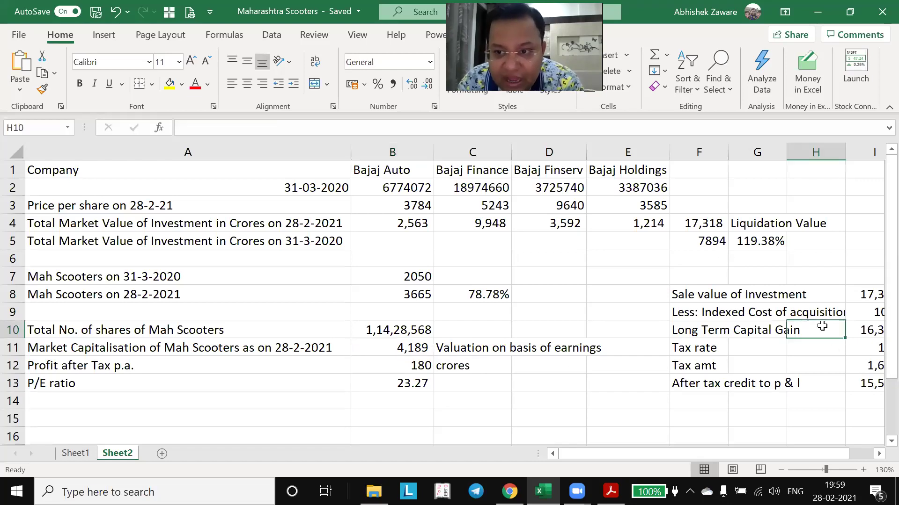
key(Right)
key(Right)
key(Right)
key(Right)
key(Down)
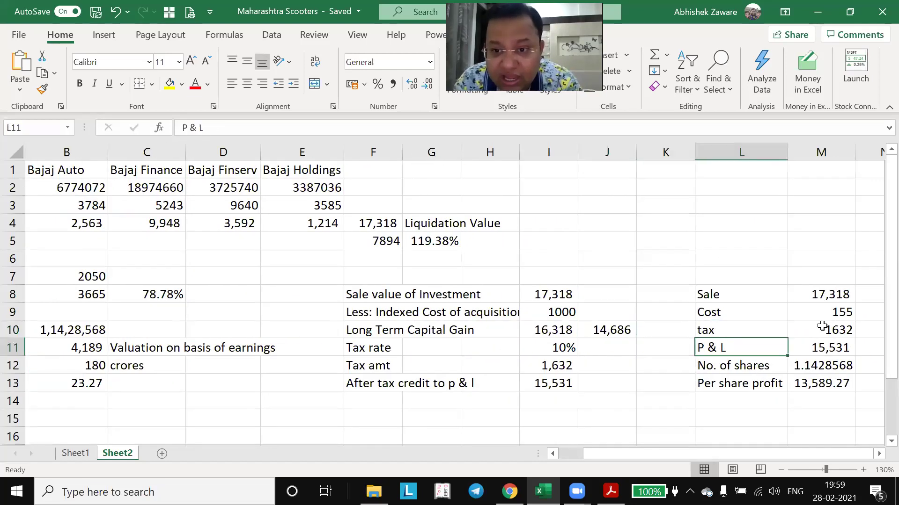
key(Right)
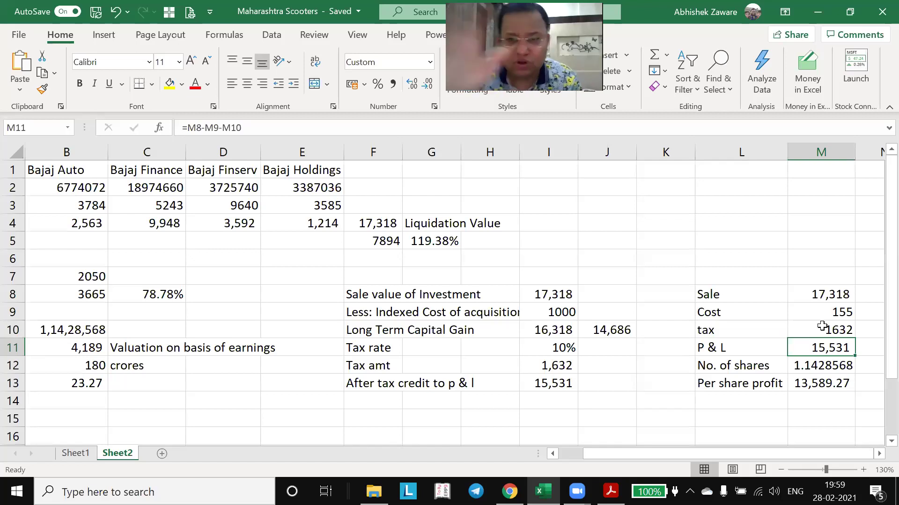
key(Down)
key(Down)
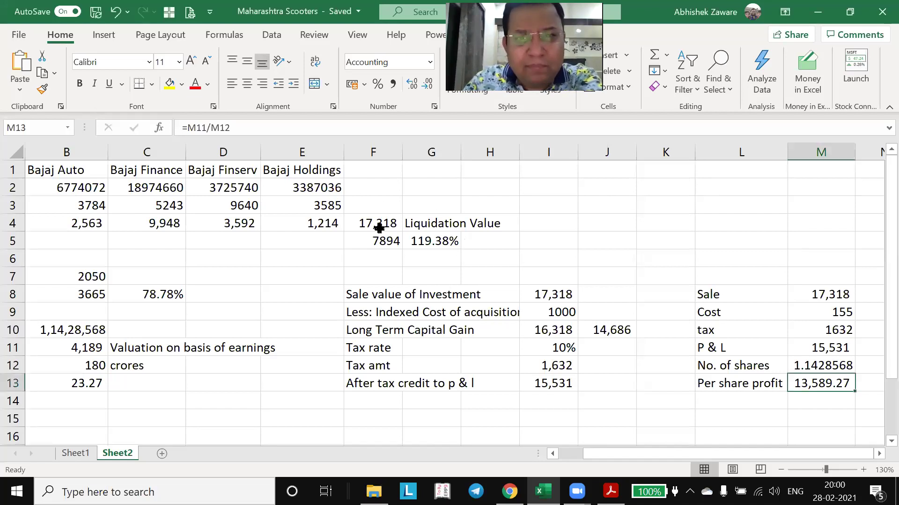
key(Left)
key(Left)
key(Left)
key(Left)
key(Left)
key(Left)
key(Left)
key(Left)
key(Left)
key(Left)
key(Left)
key(Left)
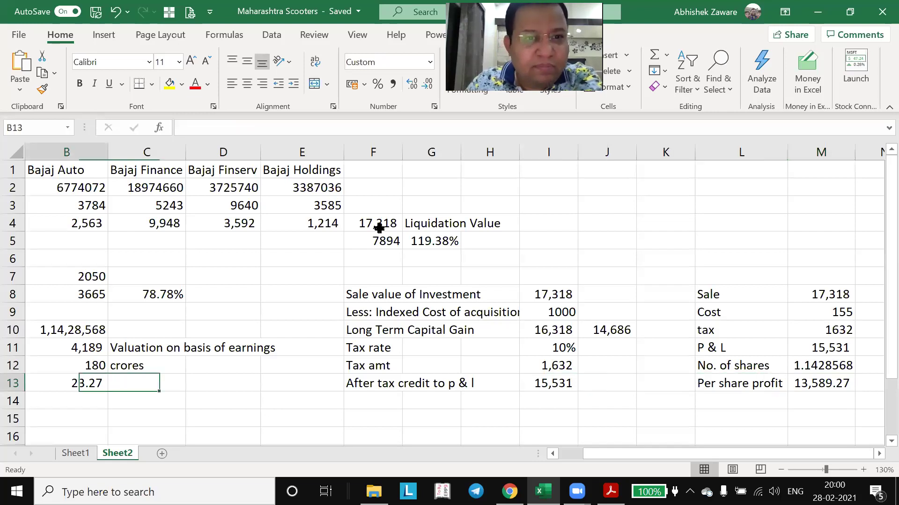
key(Up)
key(Up)
key(Up)
key(Up)
key(Up)
key(Up)
key(Up)
key(Up)
key(Up)
key(Up)
key(Right)
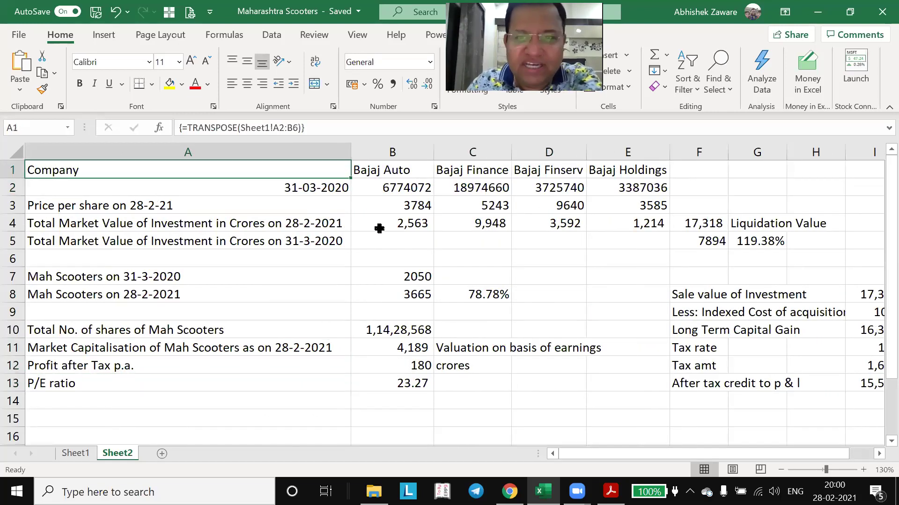
key(Up)
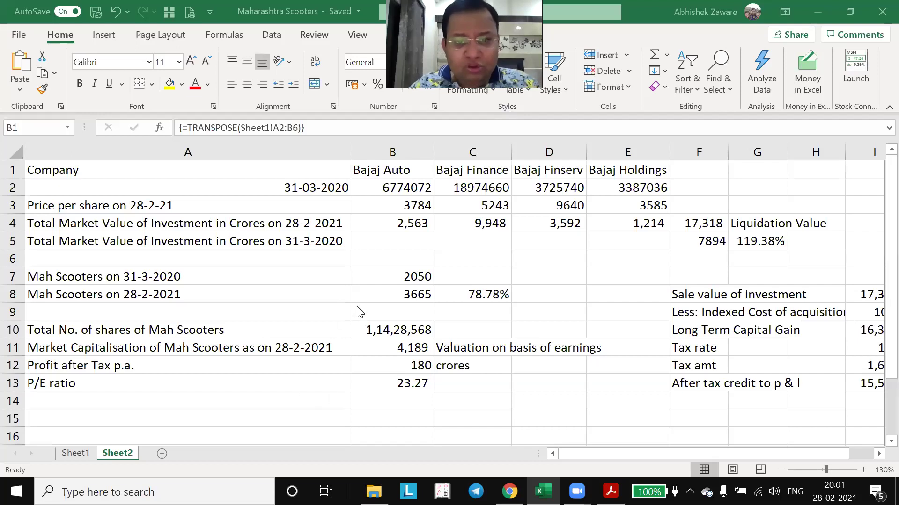
- Add a "Dividend" row with the label in A14 and 65% of the profit after tax in B14 as =B12*65%
click(392, 351)
key(Down)
key(Down)
key(Down)
key(Up)
key(Up)
key(Up)
key(Left)
key(Down)
key(Down)
key(Down)
key(Up)
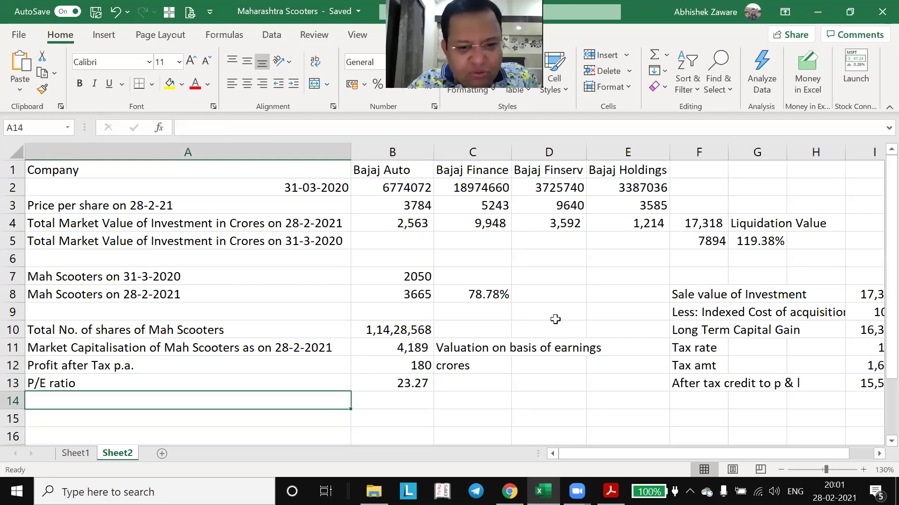
text(Dividend)
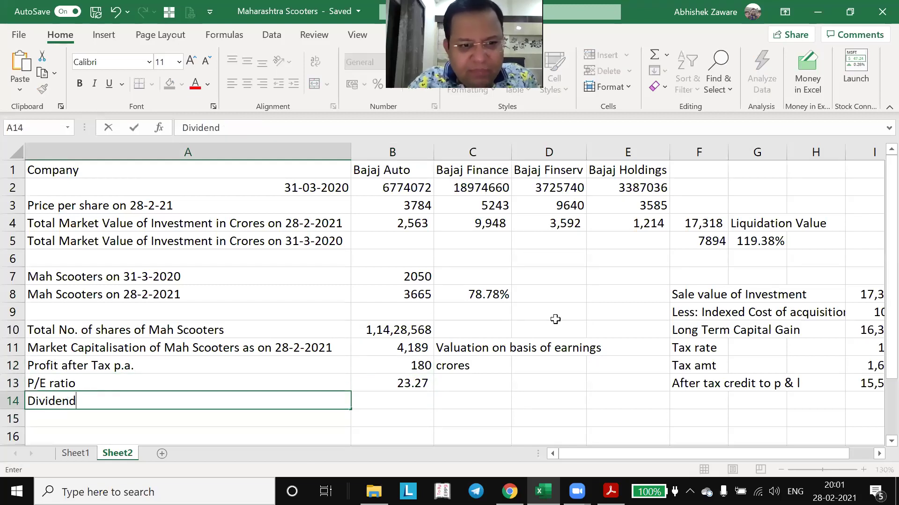
key(Tab)
text(=)
key(Up)
key(Up)
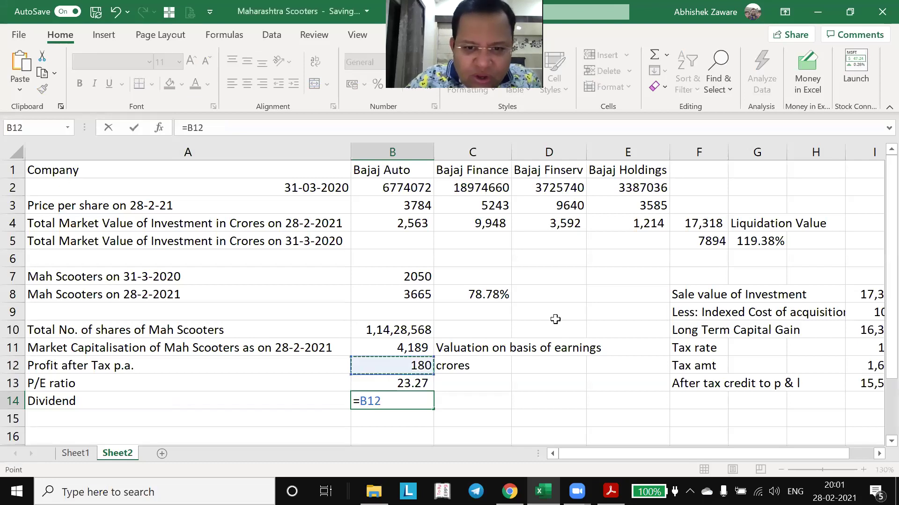
text(*65%)
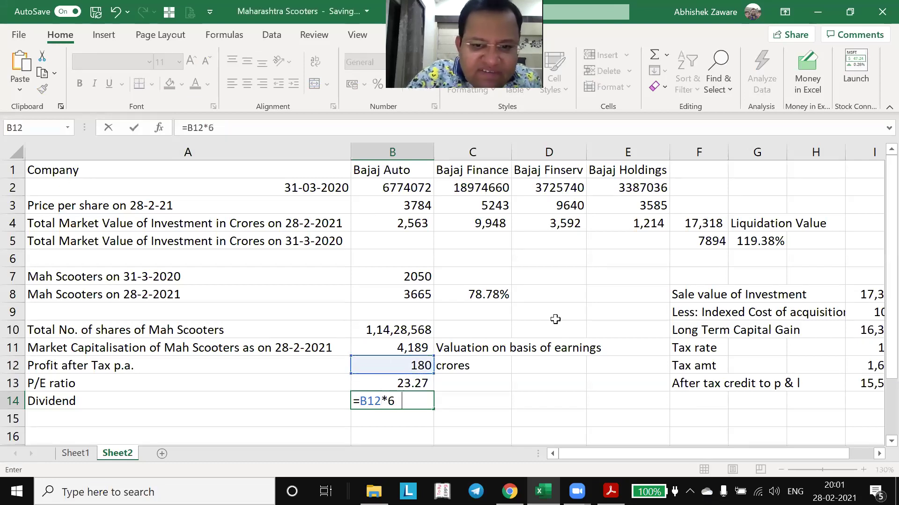
key(Return)
key(Up)
key(Down)
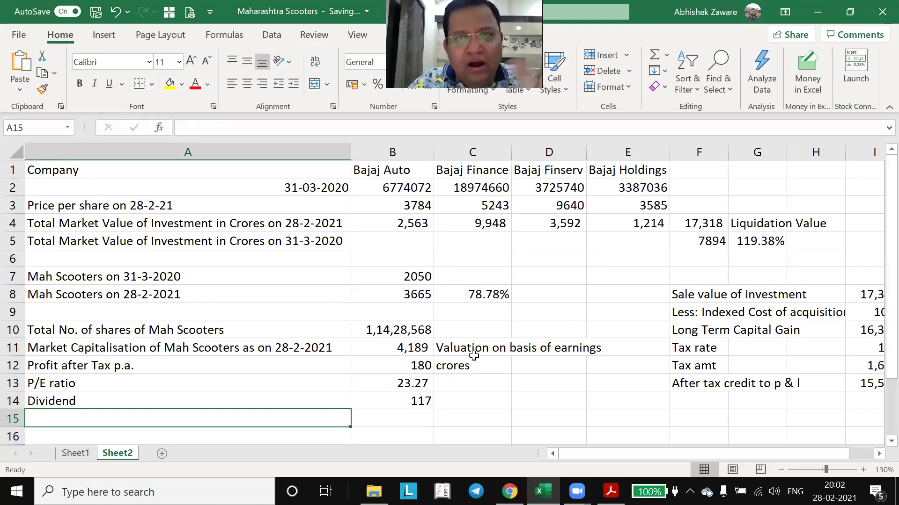
- Label cell A15 "Dividend yield" below the Dividend row
scroll(456, 359, down, 1)
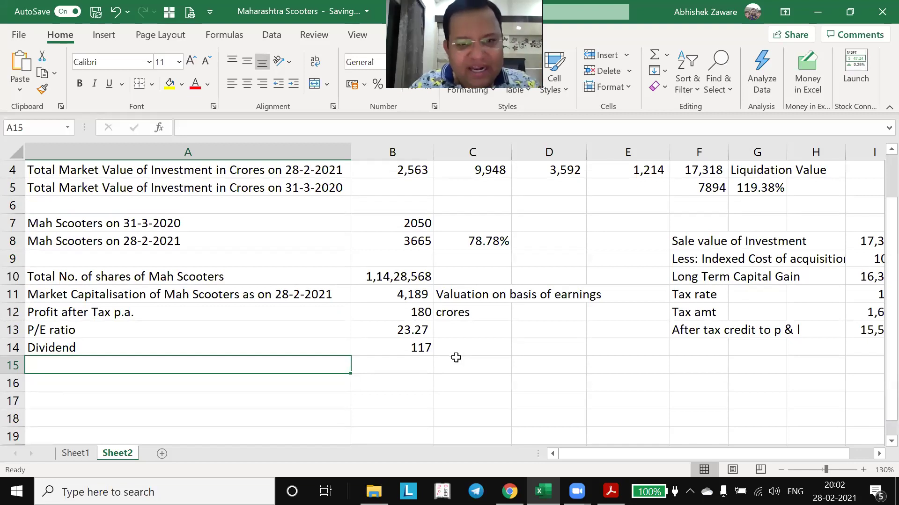
key(Right)
key(Left)
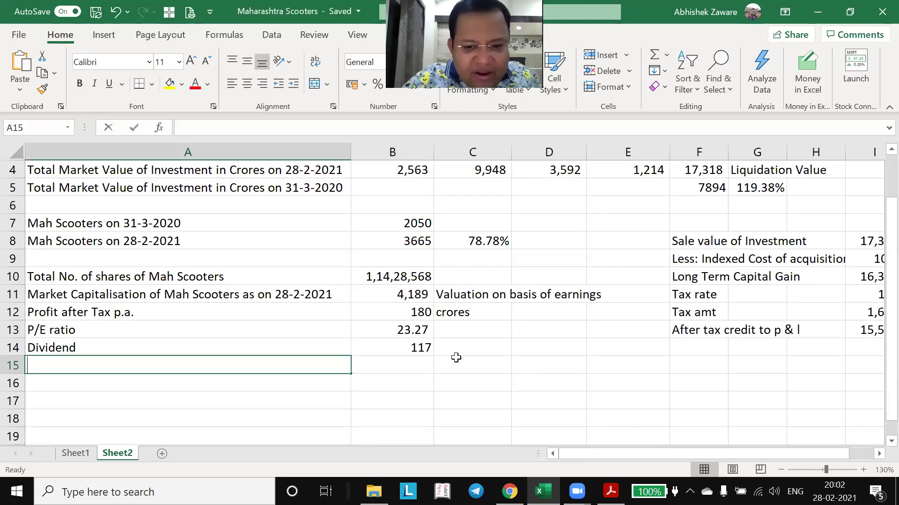
text(Dividend yield)
key(Tab)
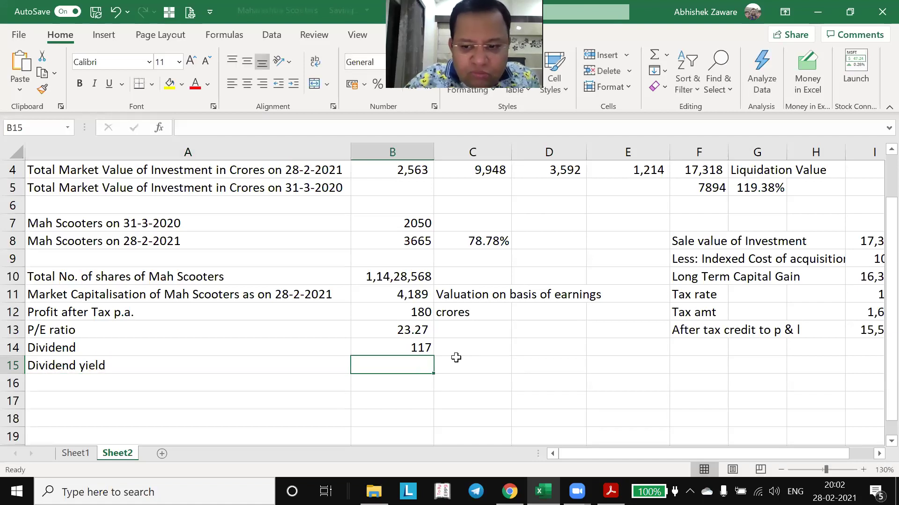
- Calculate the dividend yield in B15 as dividend divided by market capitalisation, =B14/B11
text(=)
key(Up)
text(/)
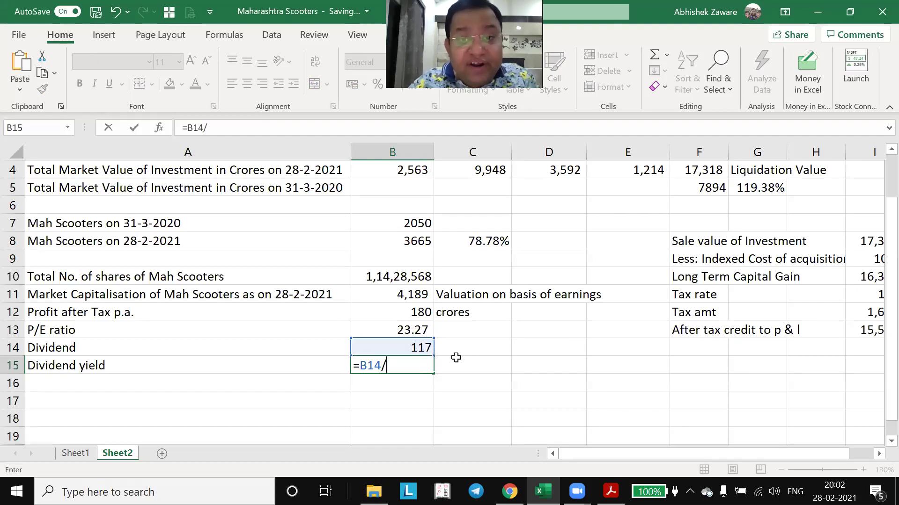
key(Up)
key(Up)
key(Up)
key(Up)
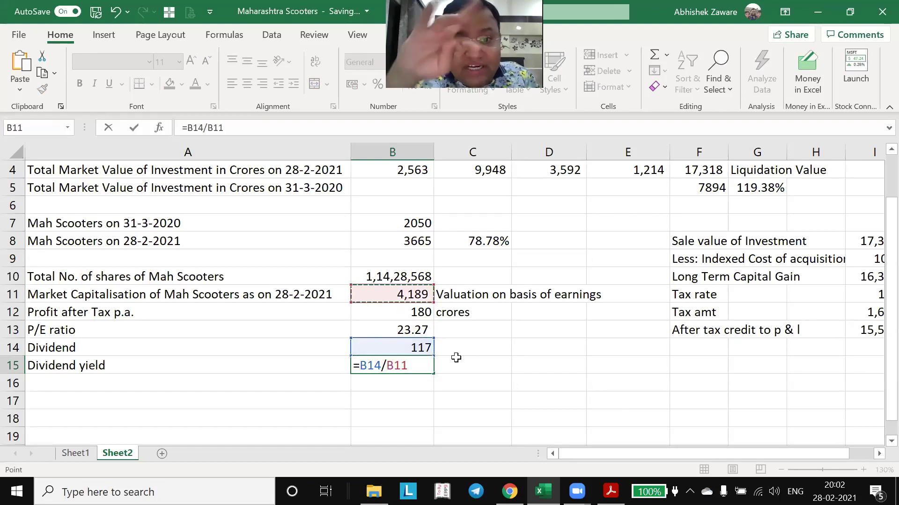
key(Return)
- Format the dividend yield in B15 as a percentage with two decimal places
key(Up)
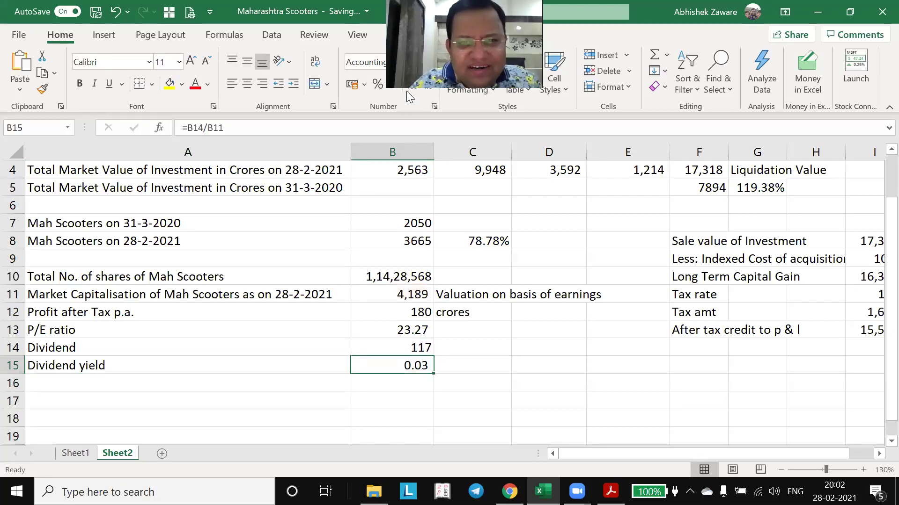
click(378, 84)
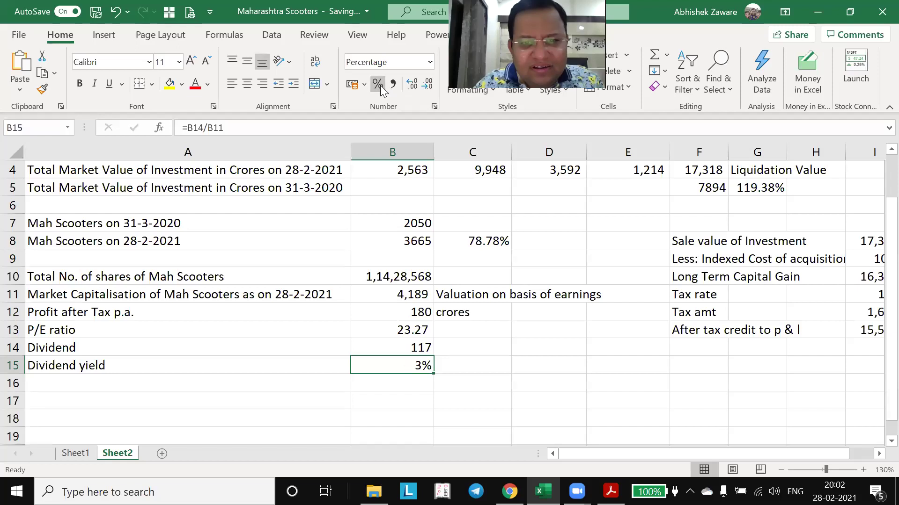
click(412, 85)
click(412, 84)
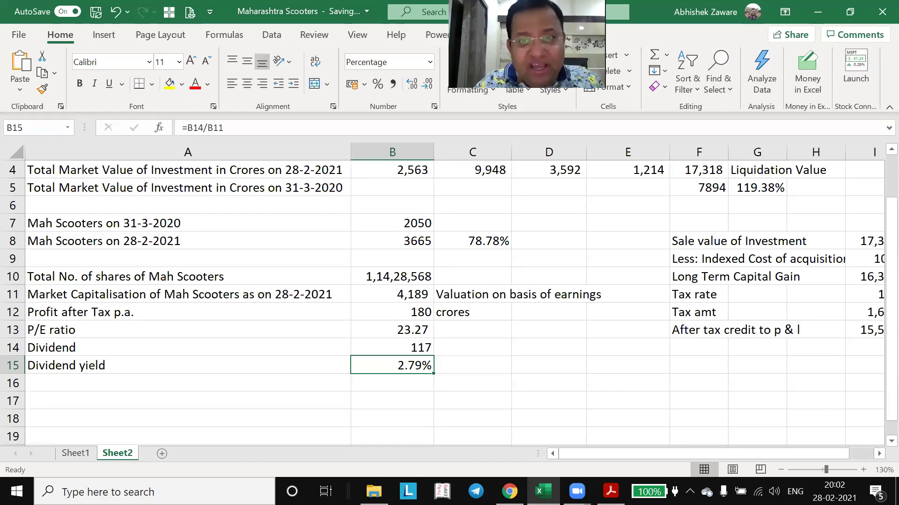
- Review the dividend and dividend yield figures in rows 14 and 15
click(398, 347)
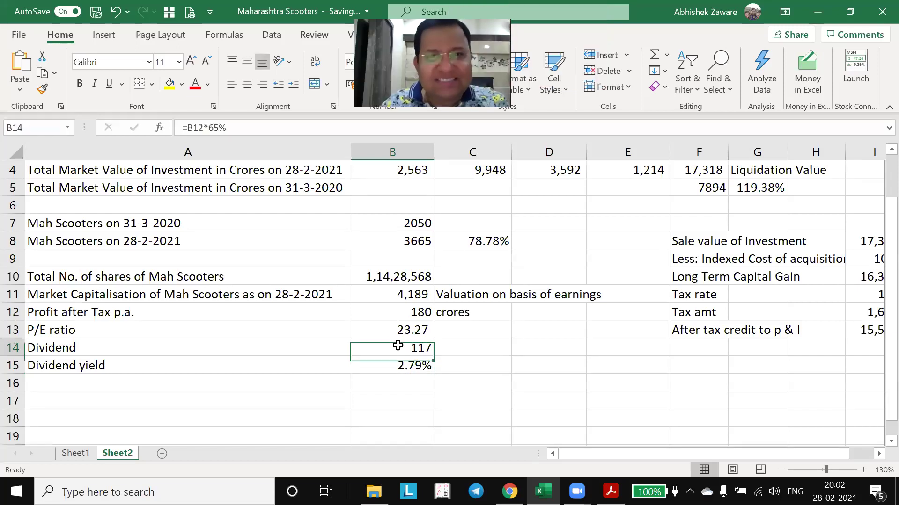
key(Left)
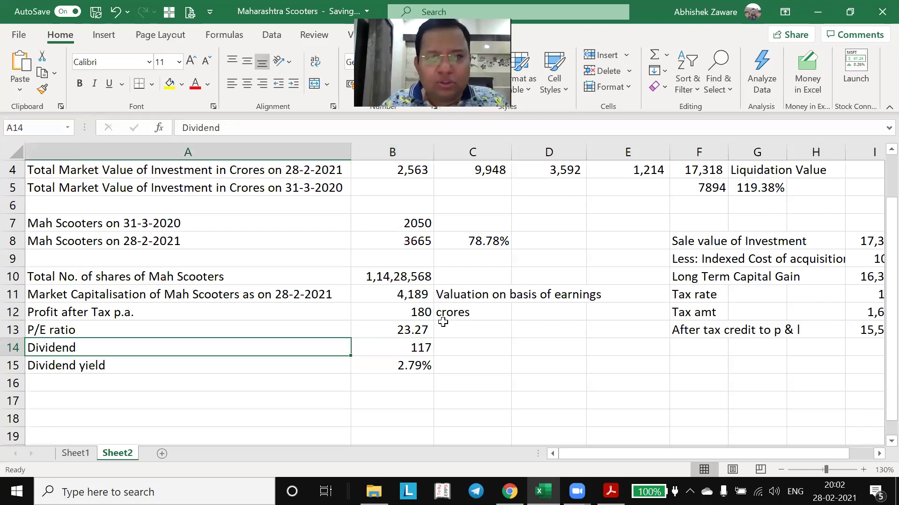
key(Right)
key(Down)
key(Left)
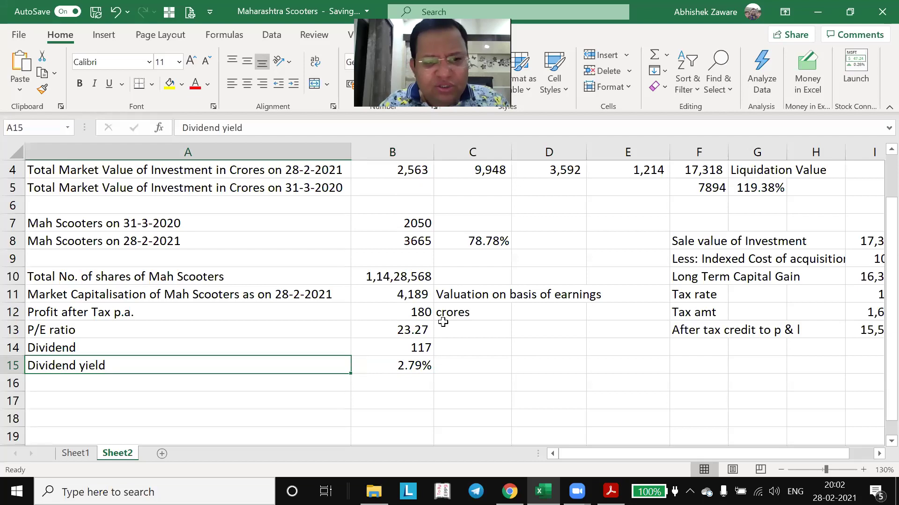
key(shift+Right)
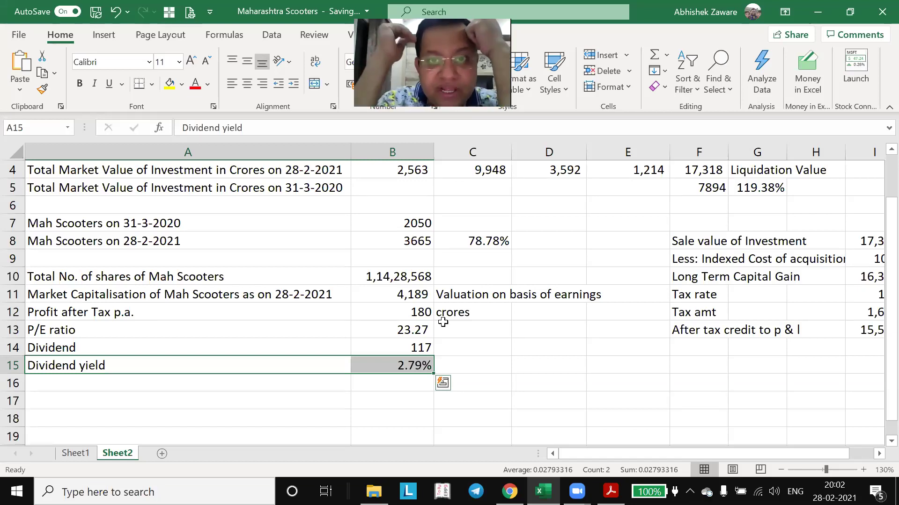
- Review the Bajaj group companies and the number of shares held in each in B1:E2
key(ctrl+Home)
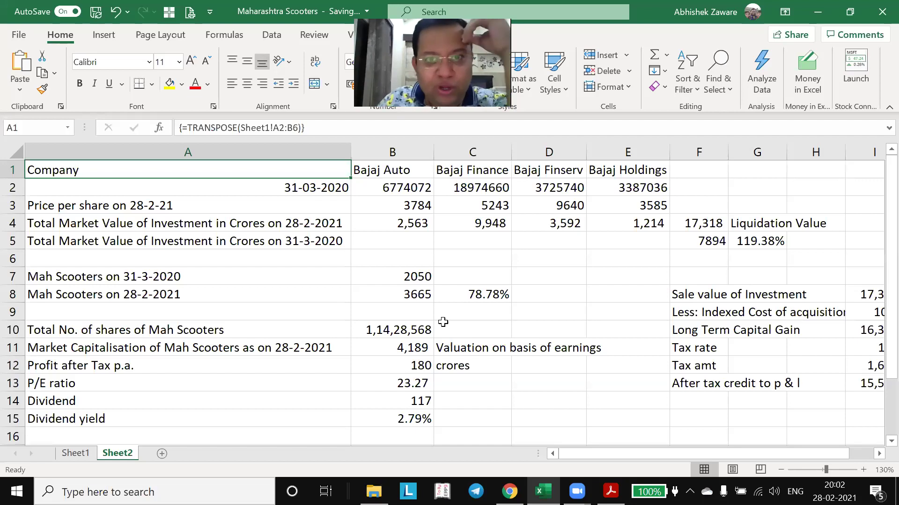
key(shift+Right)
key(shift+Right)
key(shift+Right)
key(shift+Right)
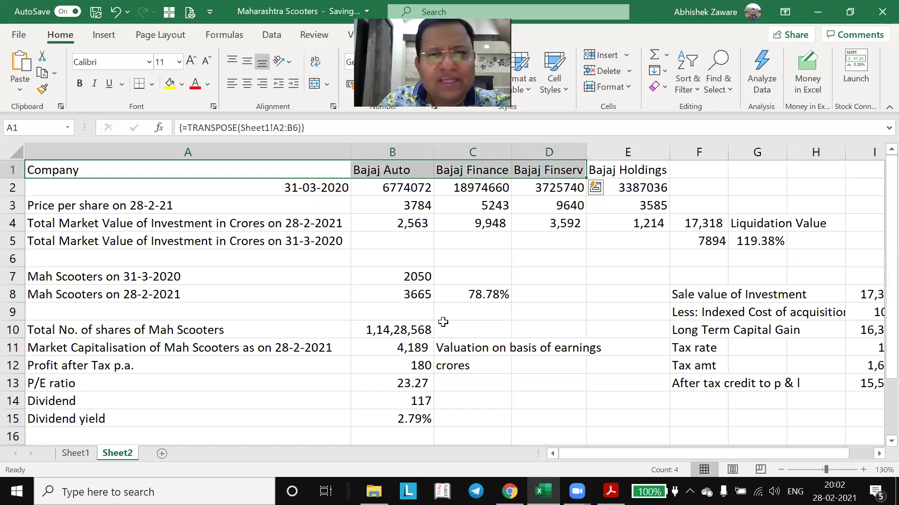
key(Down)
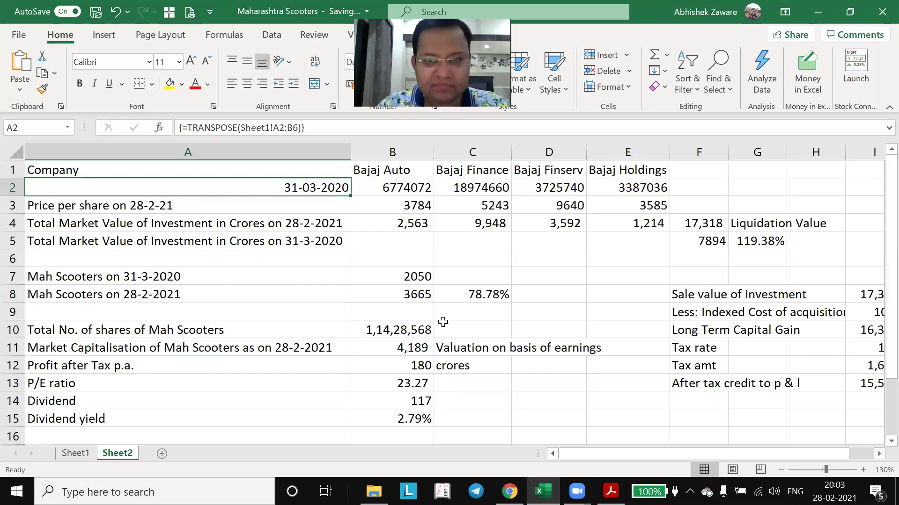
key(Up)
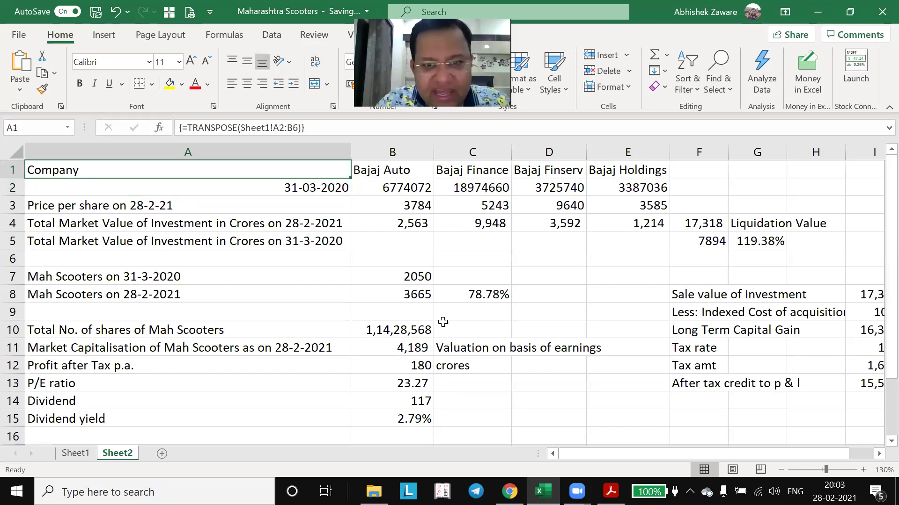
key(Right)
key(shift+Down)
key(shift+Right)
key(shift+Right)
key(shift+Right)
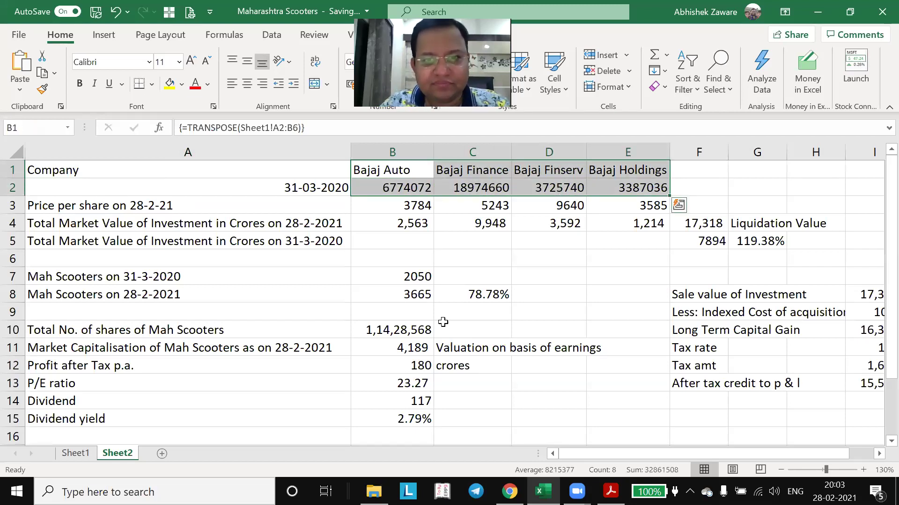
- Check the total liquidation value of the investments in F4
key(Down)
key(Down)
key(Right)
key(Right)
key(Right)
key(Right)
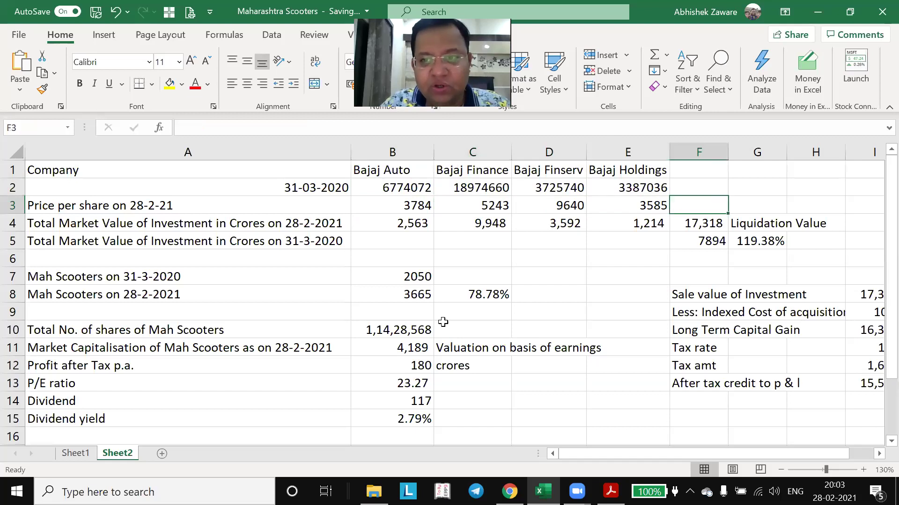
key(Down)
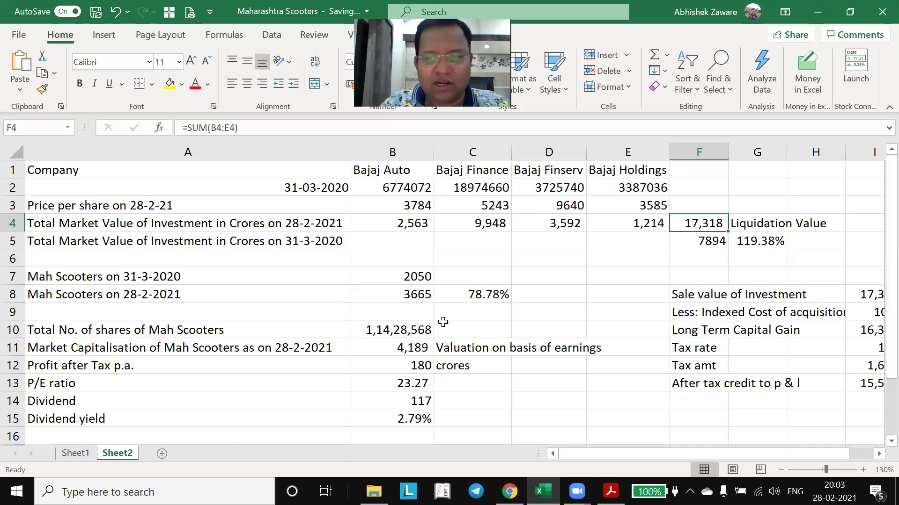
- Check the total number of Mah Scooters shares in B10
key(Down)
key(Down)
key(Left)
key(Left)
key(Left)
key(Left)
key(Down)
key(Down)
key(Down)
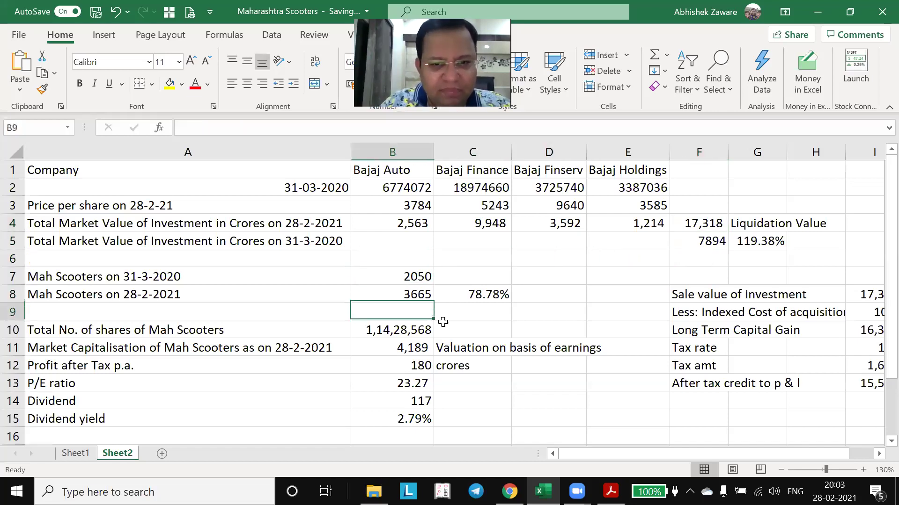
key(Down)
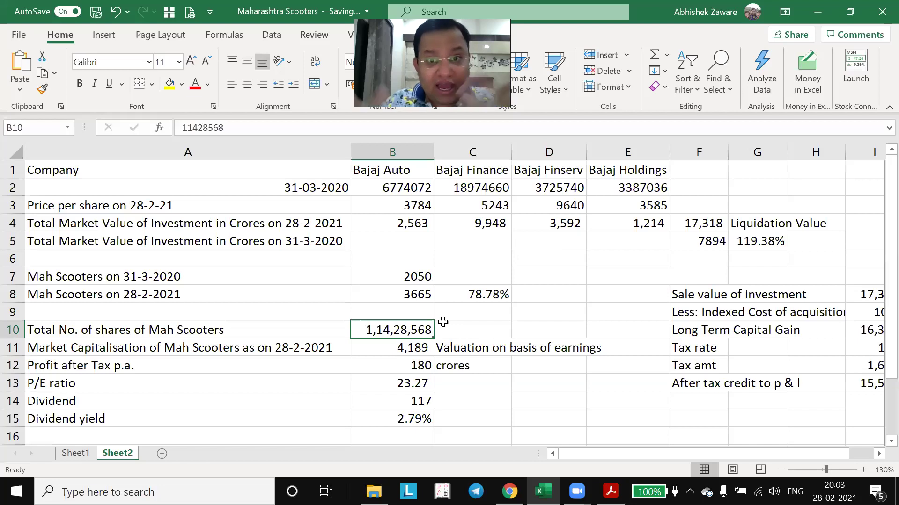
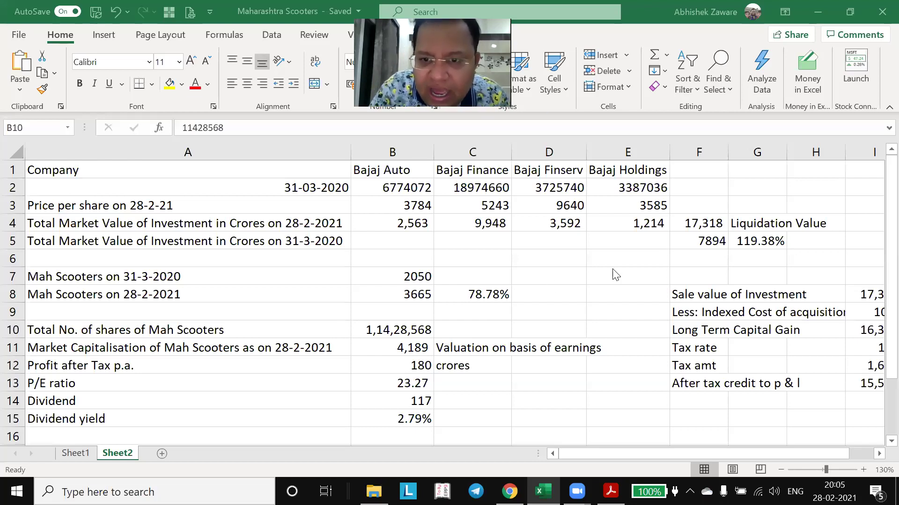
- Calculate the liquidation value per share in D7 by dividing the total investment value by the number of shares in crores, =F4/M12
click(567, 276)
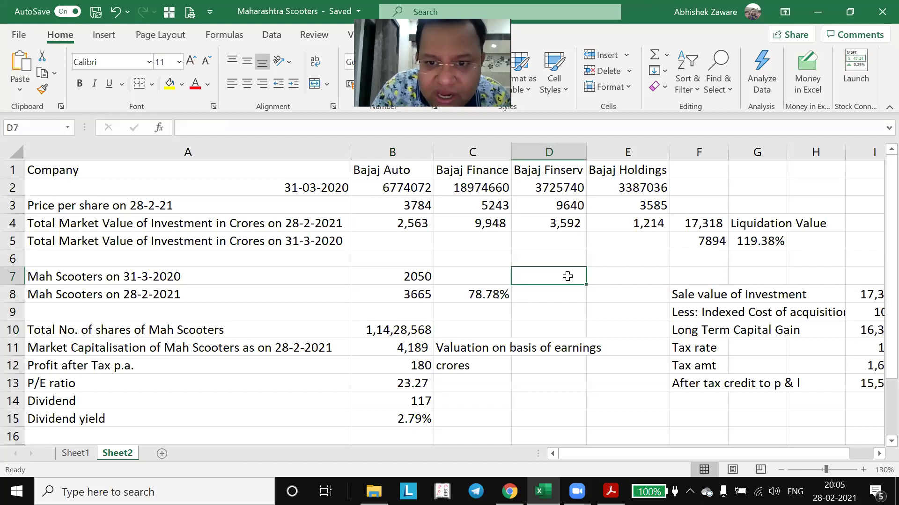
text(=)
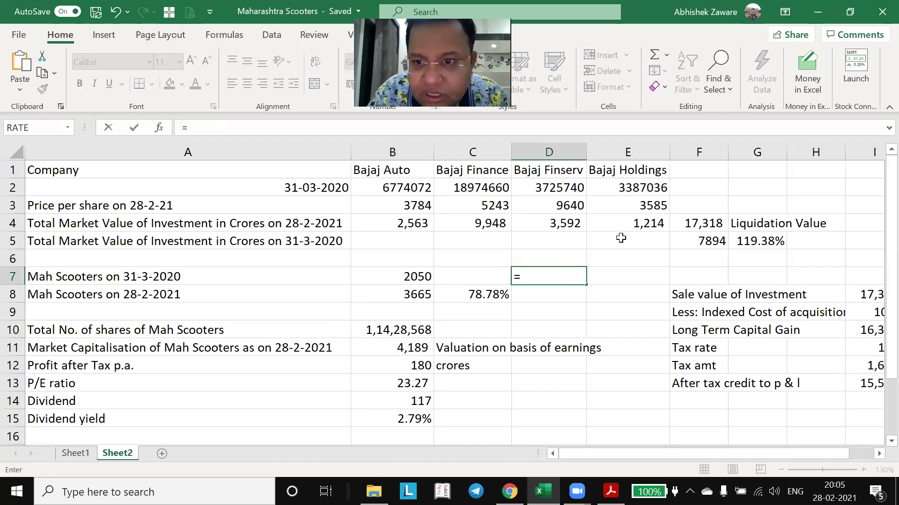
click(703, 224)
text(/)
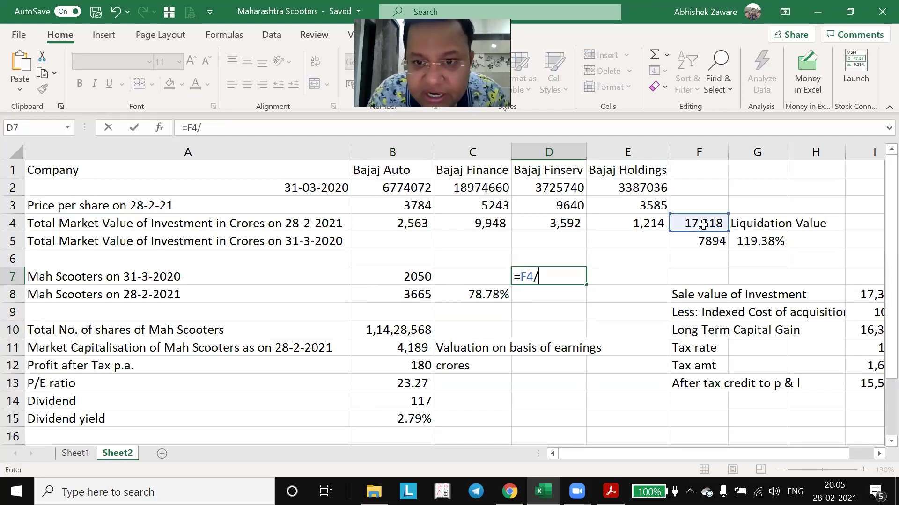
click(718, 330)
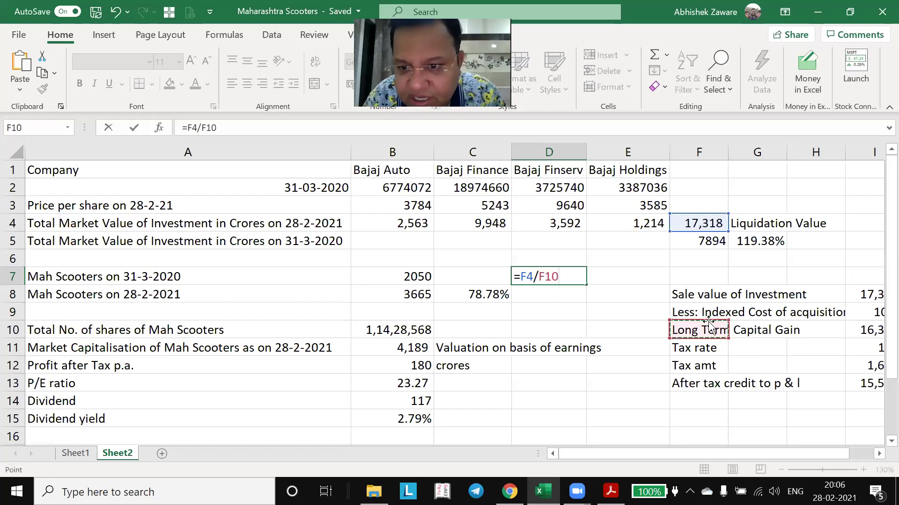
key(Right)
key(Right)
key(Right)
key(Right)
key(Right)
key(Right)
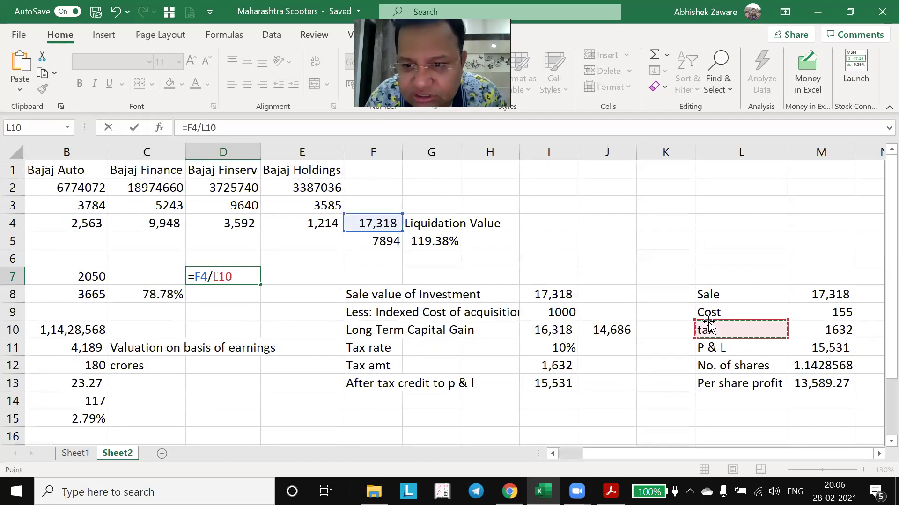
key(Down)
key(Down)
key(Right)
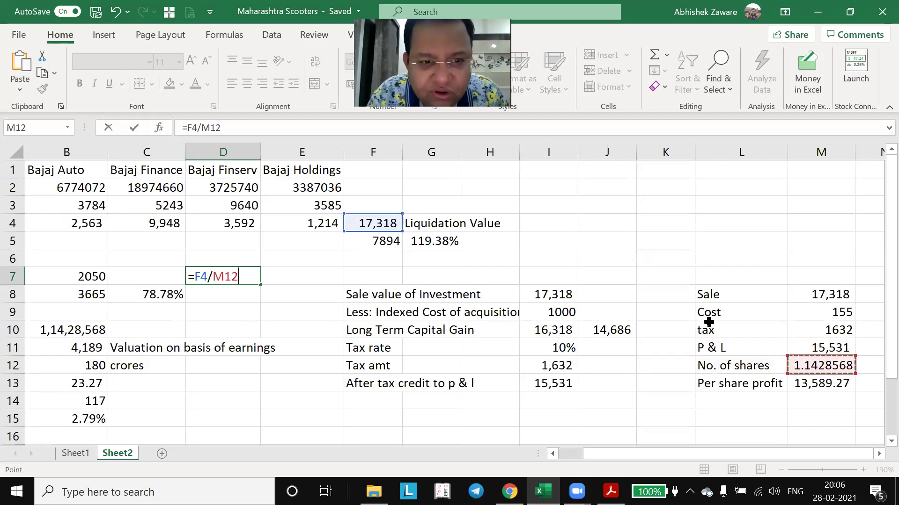
key(Return)
- Inspect the per-share liquidation value formula in D7 and the cells it refers to
key(Up)
key(Left)
key(Left)
key(Left)
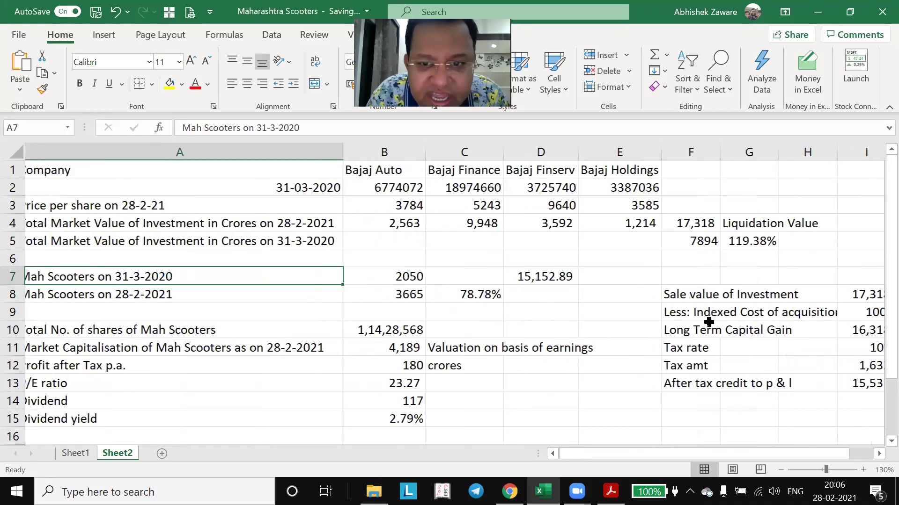
key(Right)
key(Right)
key(Right)
key(F2)
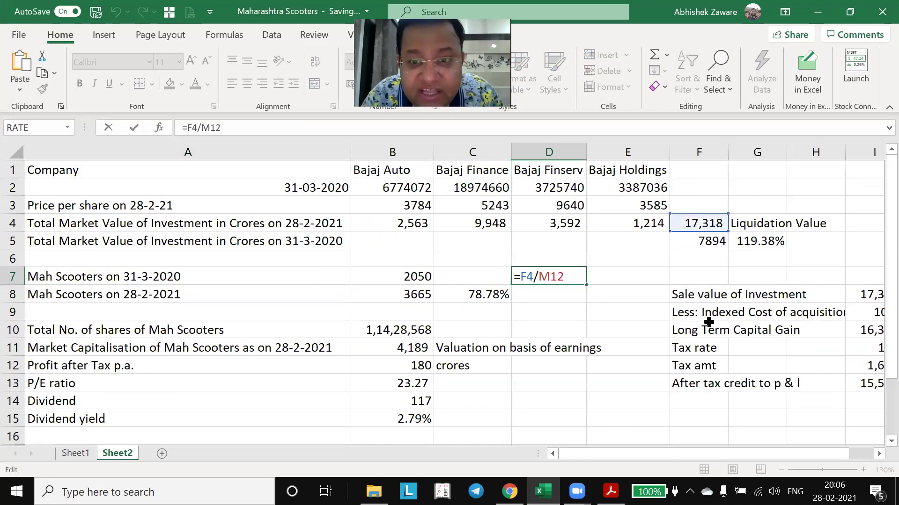
key(Return)
key(Up)
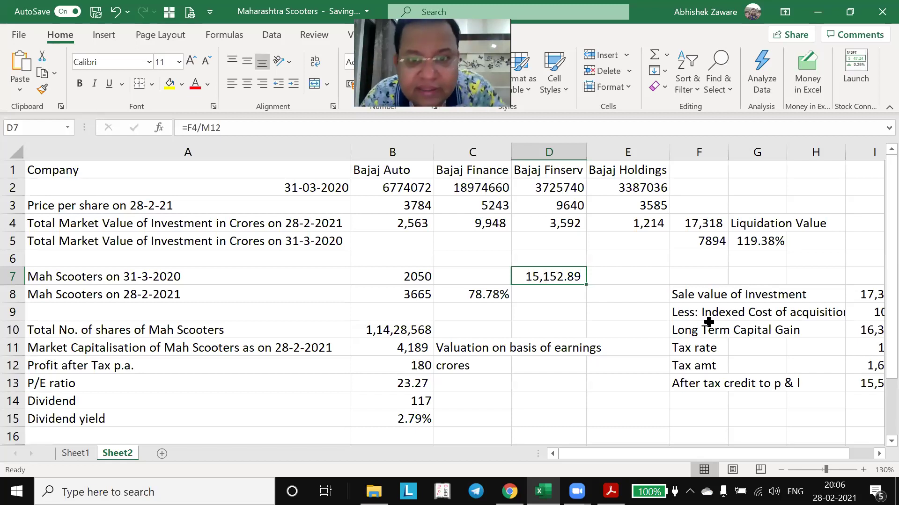
- Compare the Mah Scooters share price on 28-2-2021 in B8 with the per-share liquidation value in D7
key(Down)
key(Down)
key(Down)
key(Left)
key(Left)
key(Up)
key(Up)
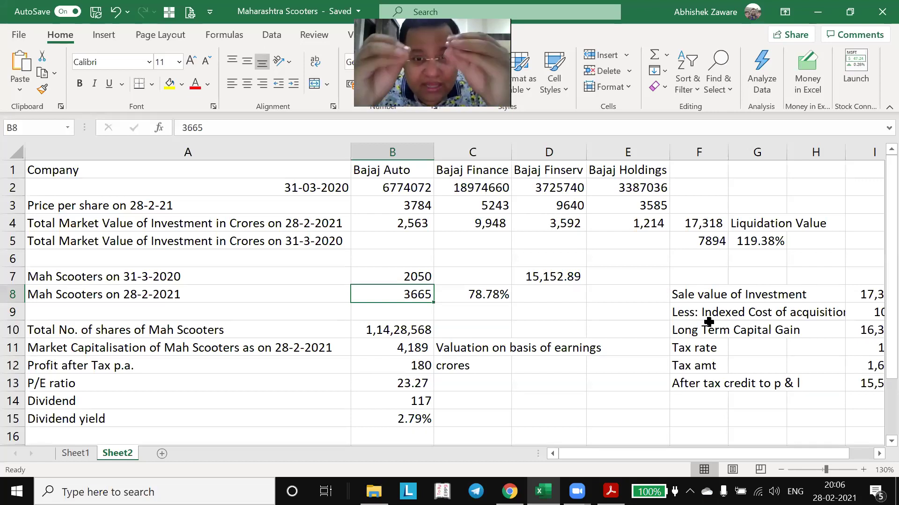
key(Up)
key(Up)
key(Right)
key(Right)
key(Down)
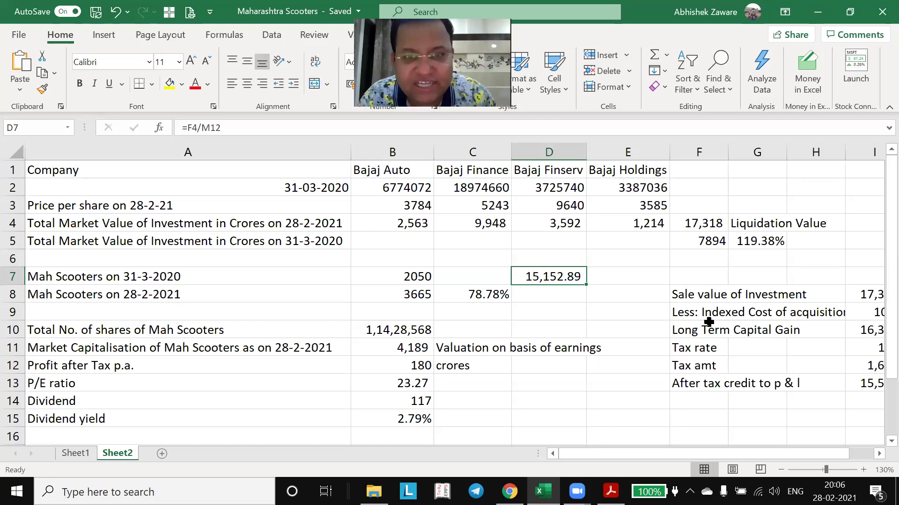
- Inspect the per-share profit from selling the investments in M13 and its formula
click(692, 312)
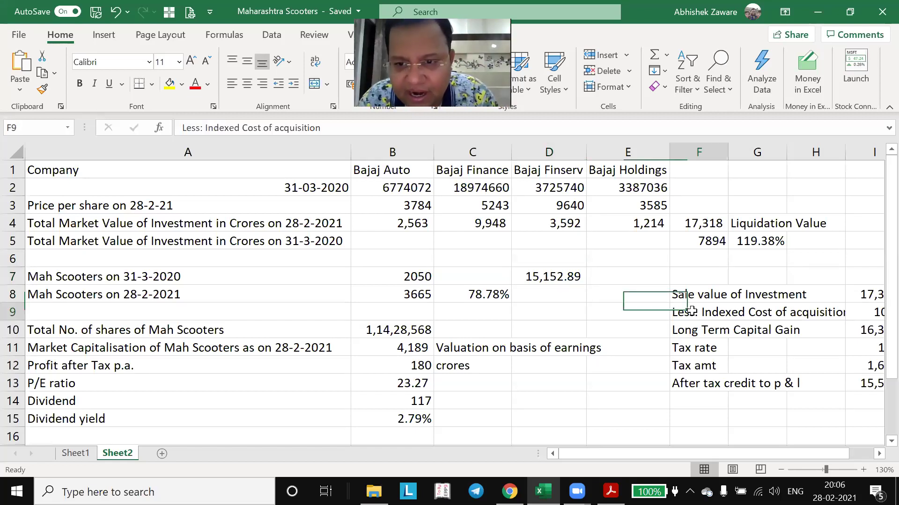
key(Right)
key(Right)
key(Right)
key(Right)
key(Right)
key(Right)
key(Right)
key(Right)
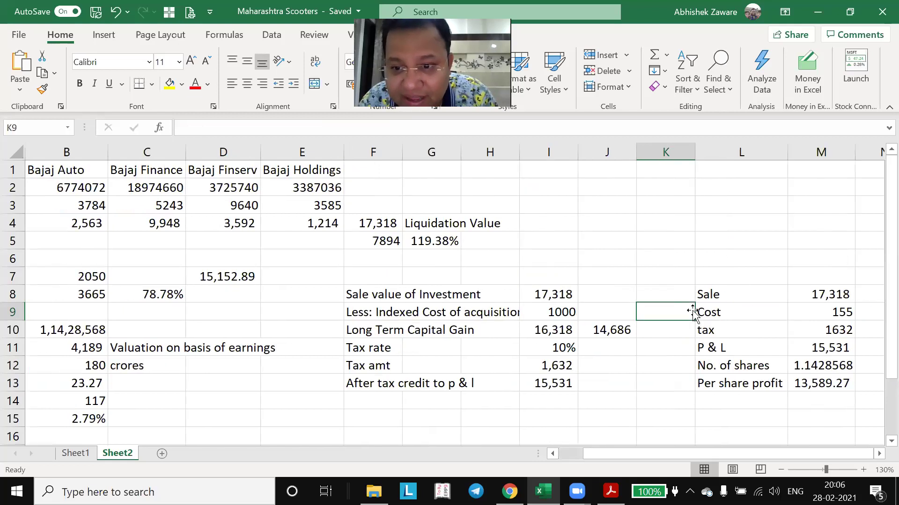
key(Left)
key(Down)
key(Down)
key(Down)
key(Down)
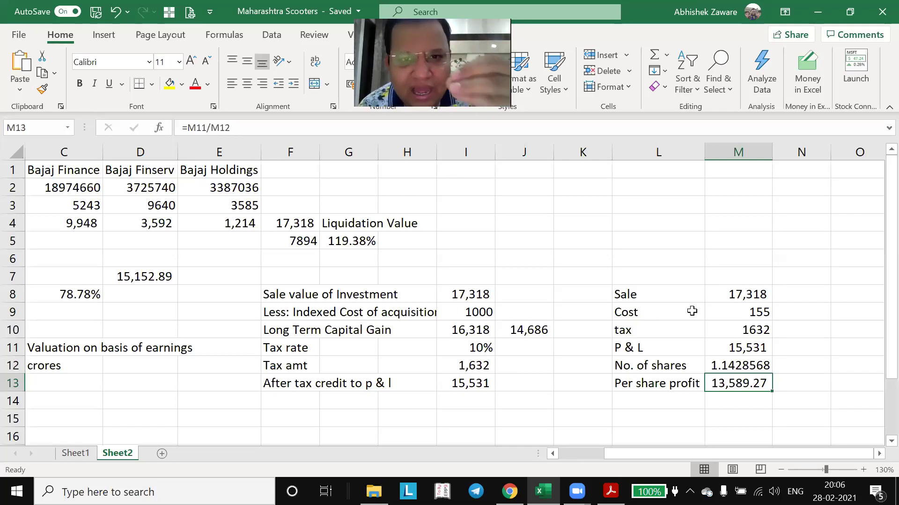
- Return to the start of the sheet and highlight the four Bajaj companies with their shareholdings in B1:E2
key(ctrl+Home)
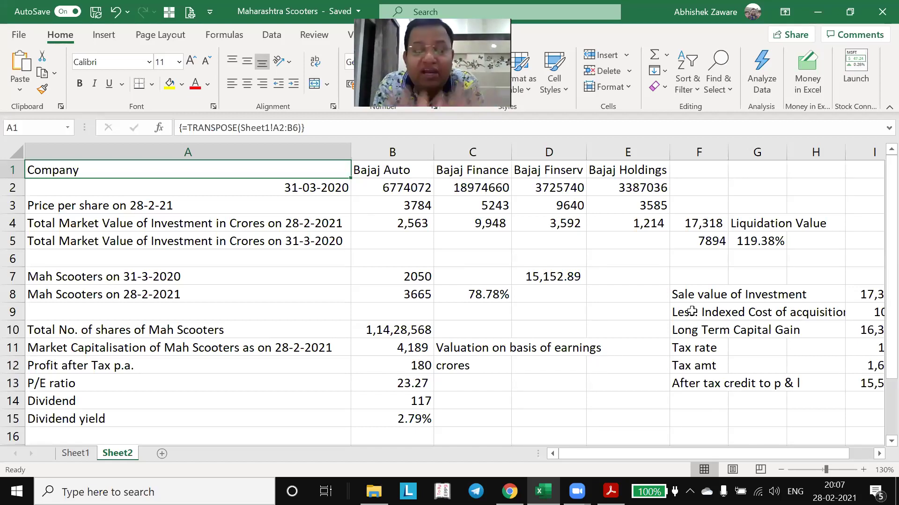
key(Right)
key(shift+Right)
key(shift+Right)
key(shift+Right)
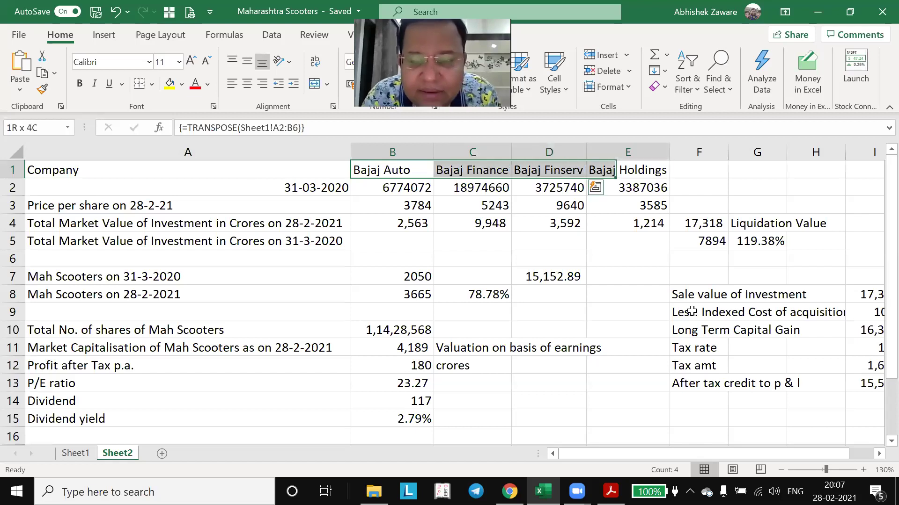
key(shift+Down)
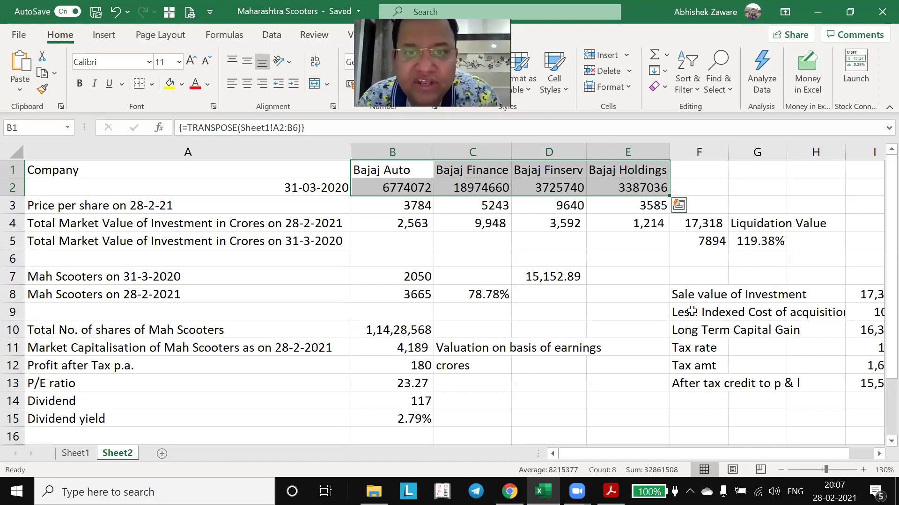
- Go through the shareholdings on 31-03-2020 in row 2, from Bajaj Auto to Bajaj Holdings and back
key(Down)
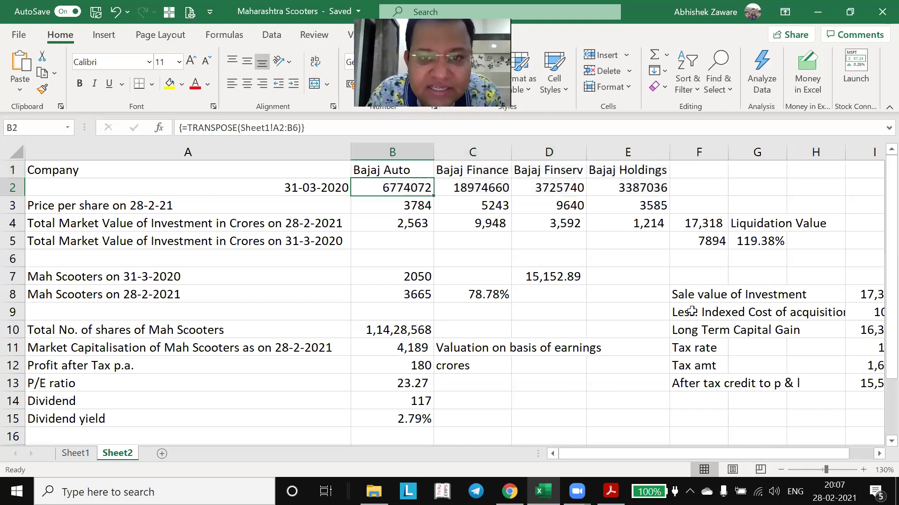
key(Right)
key(Right)
key(Right)
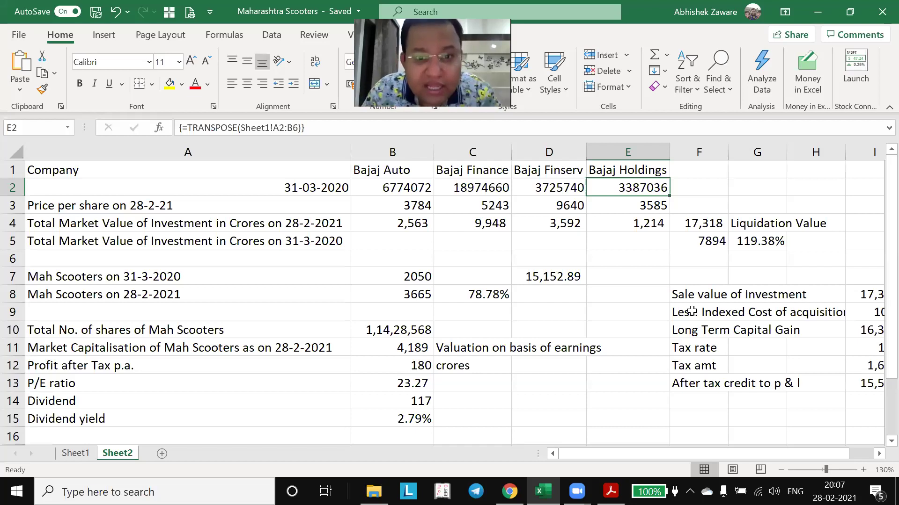
key(Left)
key(Left)
key(Left)
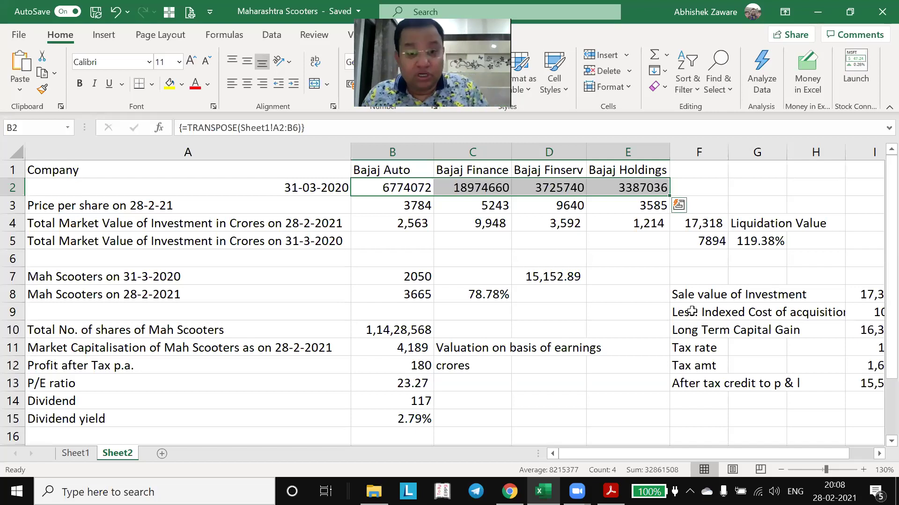
- Highlight the company names together with their share quantities in B1:E2 again
key(Up)
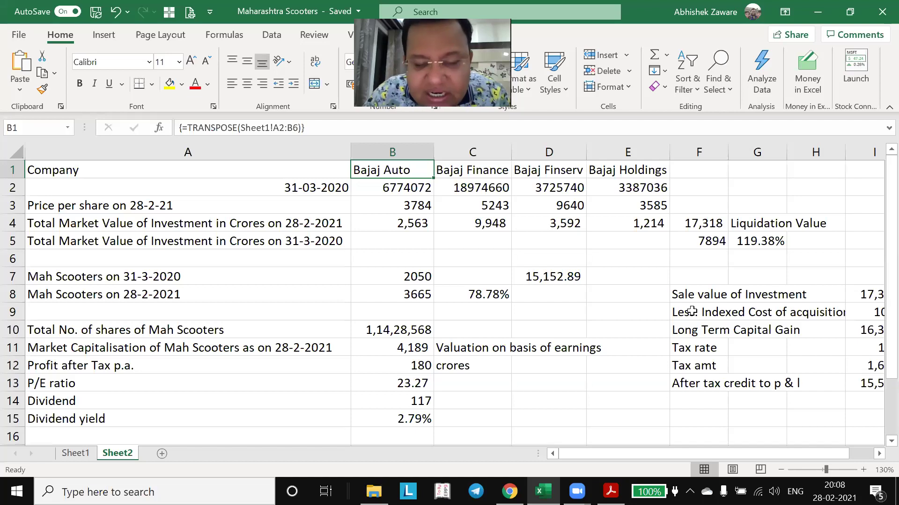
key(shift+Right)
key(shift+Right)
key(shift+Right)
key(shift+Down)
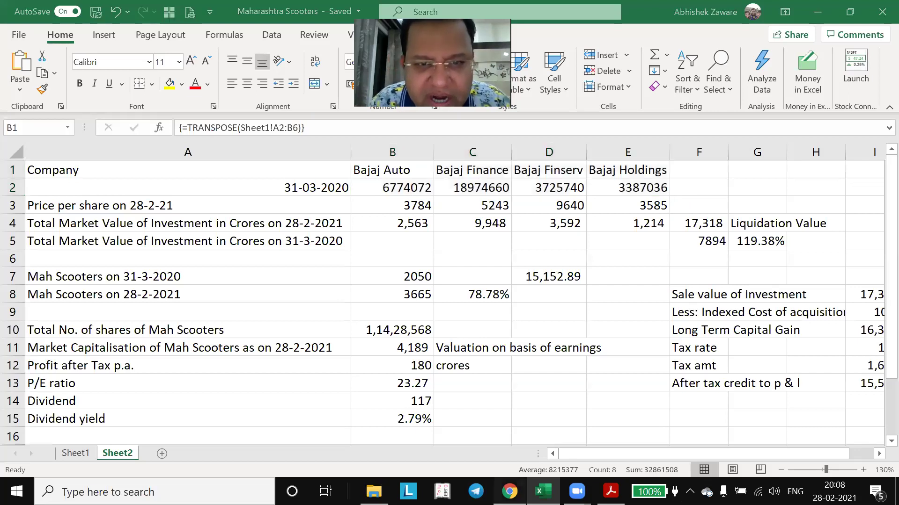
- Switch to Chrome and open the Value Research stock page for Maharashtra Scooters Ltd. in a new tab
key(alt+Tab)
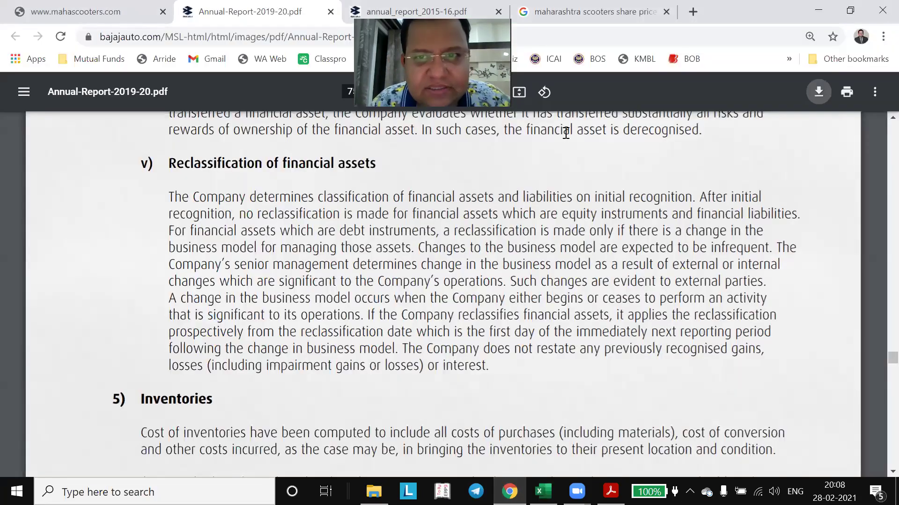
click(693, 16)
text(value )
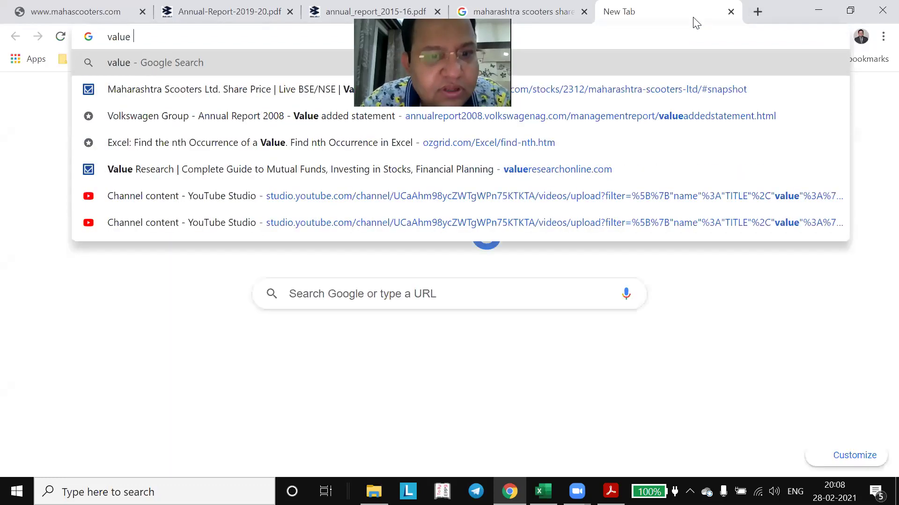
text(reas)
key(BackSpace)
key(BackSpace)
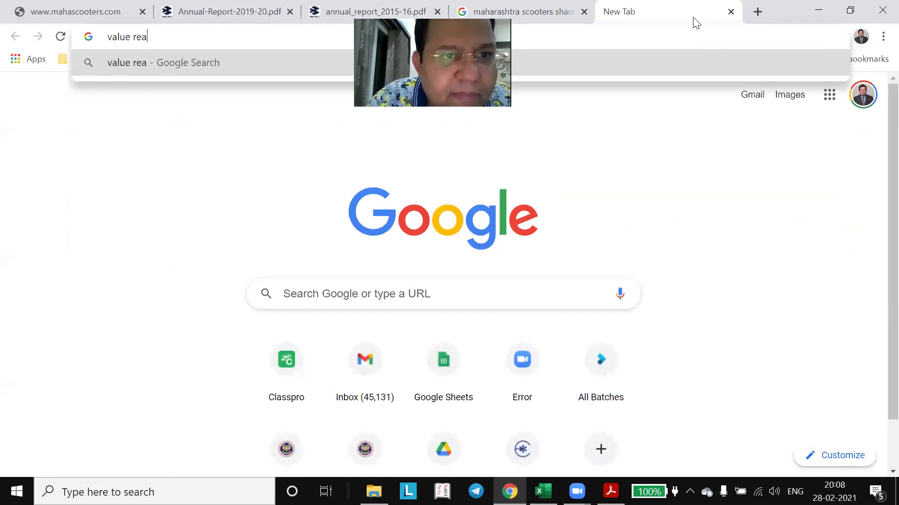
text(se)
key(Down)
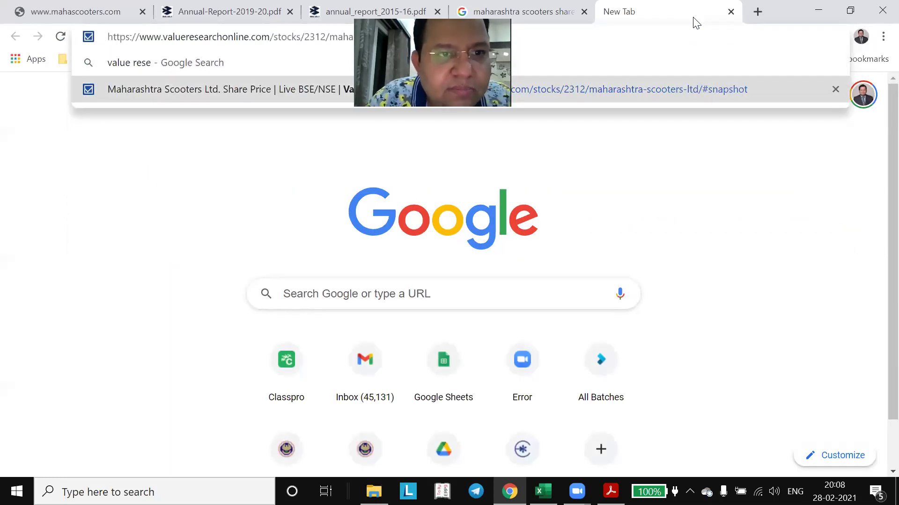
key(Return)
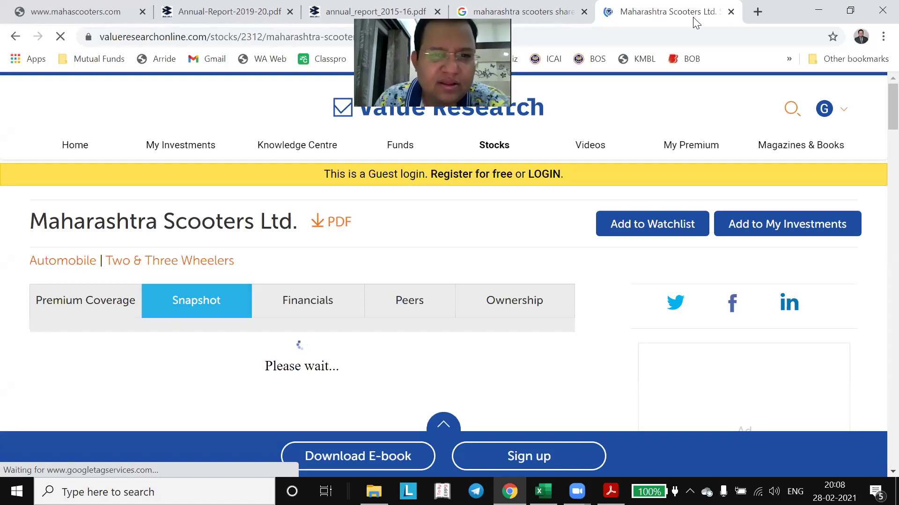
- Find the Stock Performance table on the Maharashtra Scooters page and show its annual returns
scroll(171, 229, down, 8)
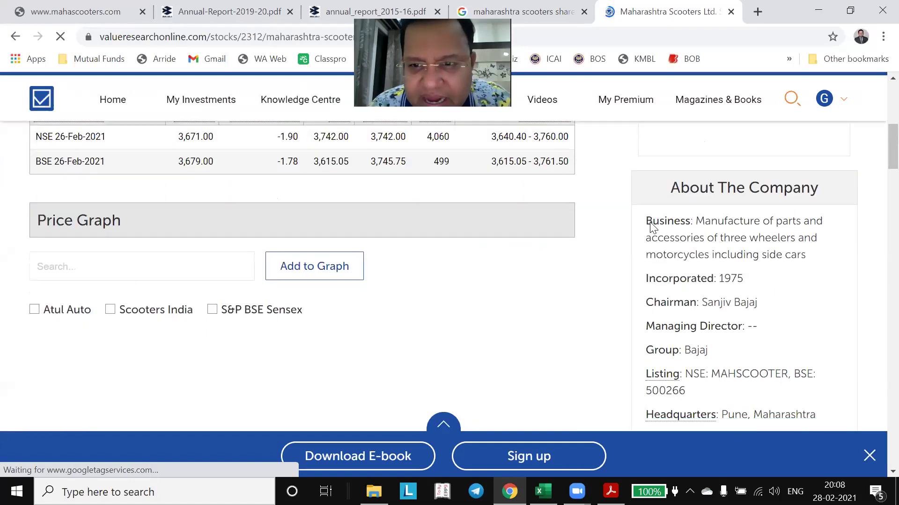
scroll(652, 227, down, 9)
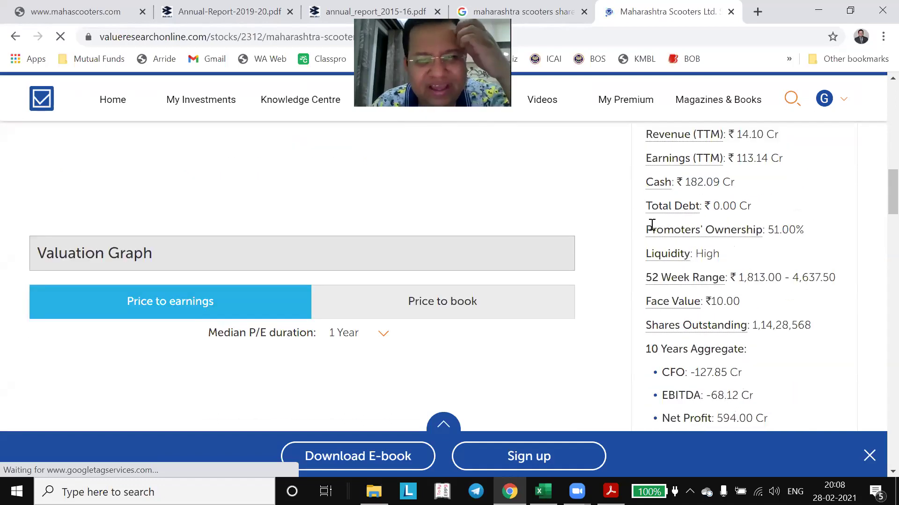
scroll(652, 225, down, 12)
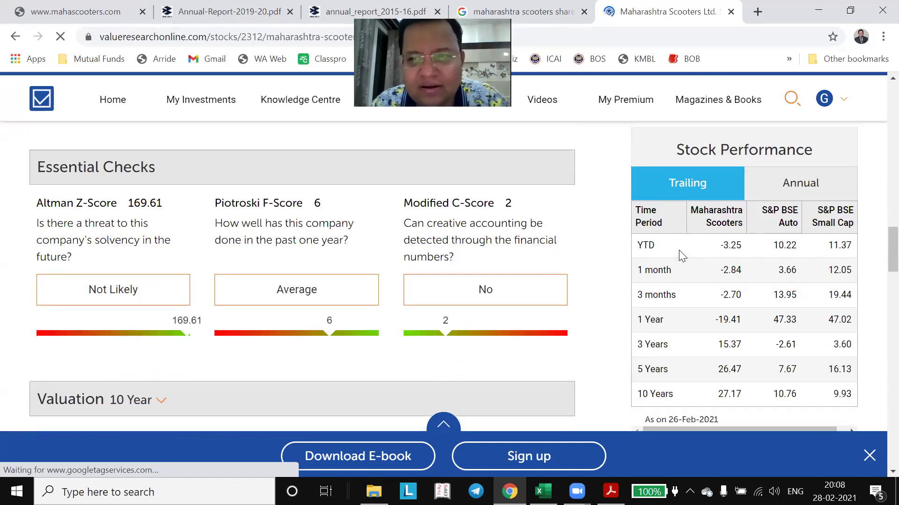
scroll(678, 250, down, 2)
scroll(679, 255, up, 2)
scroll(679, 254, down, 2)
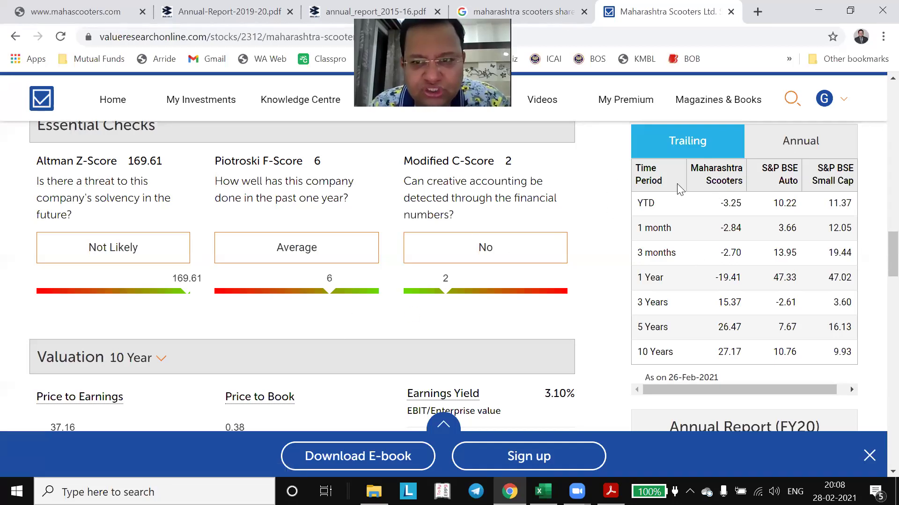
click(811, 148)
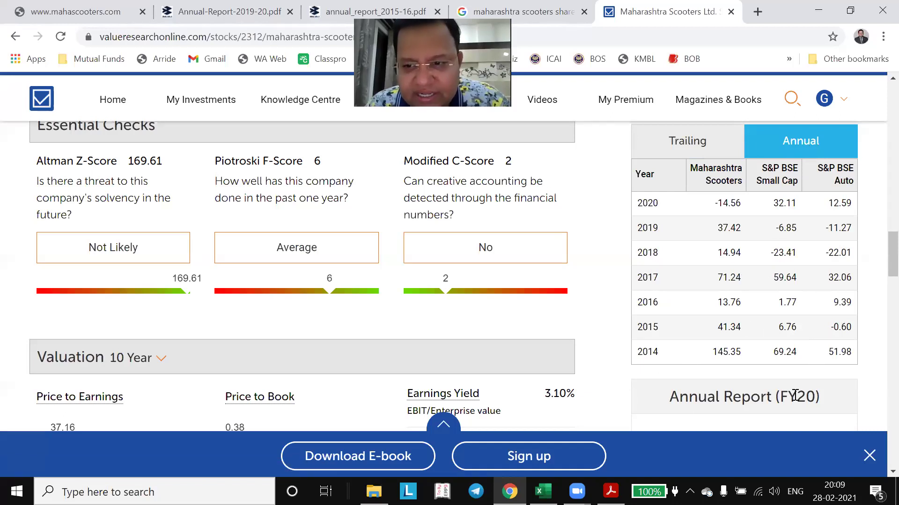
- Zoom the web page in beyond 125% to enlarge the annual Stock Performance table
click(882, 37)
click(846, 167)
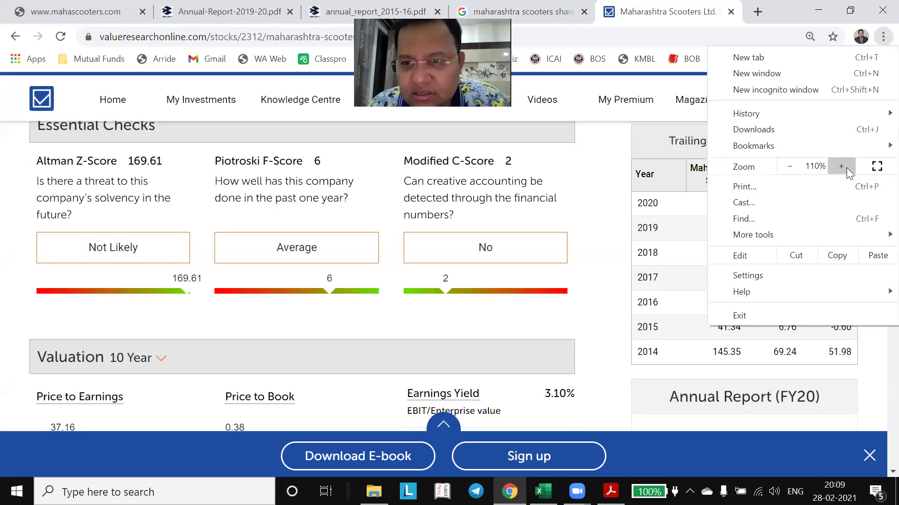
click(844, 168)
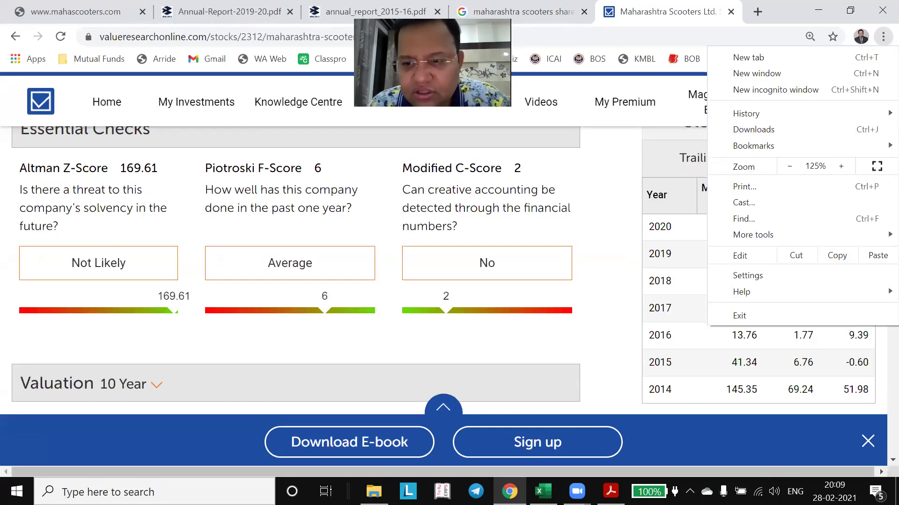
click(621, 309)
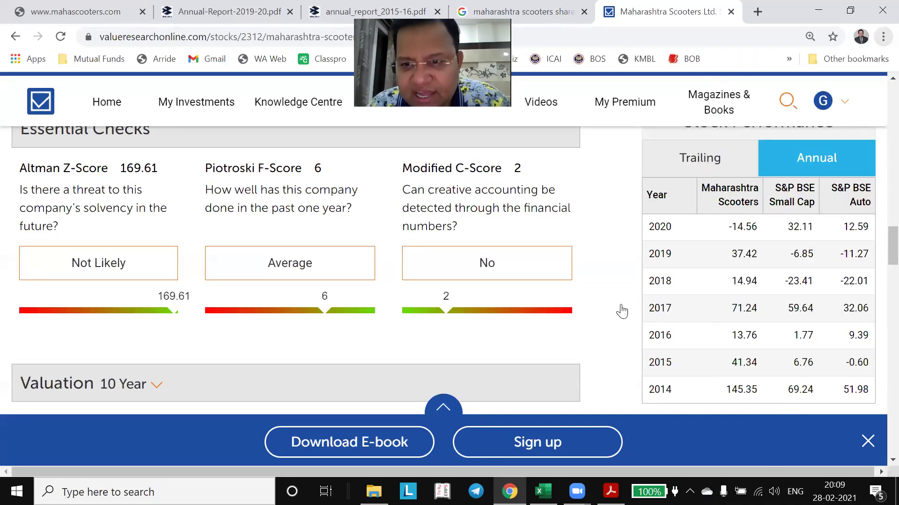
key(ctrl+plus)
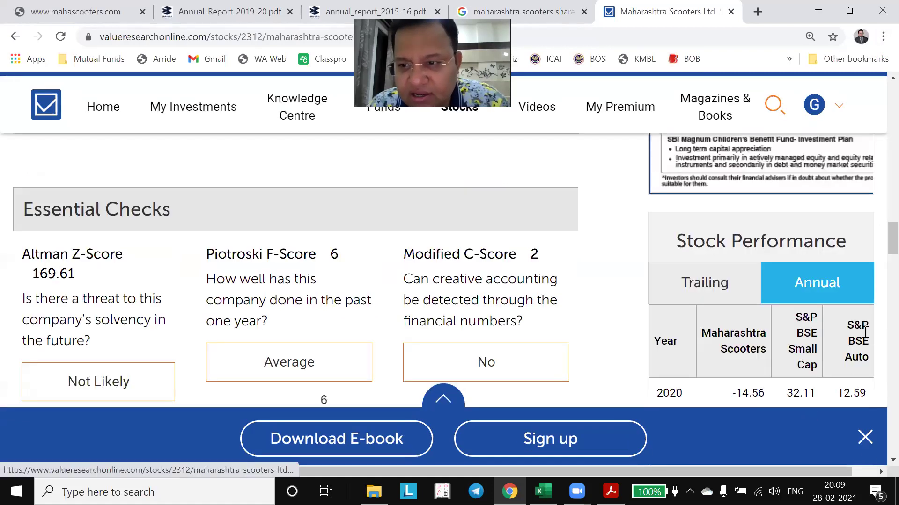
scroll(866, 333, down, 4)
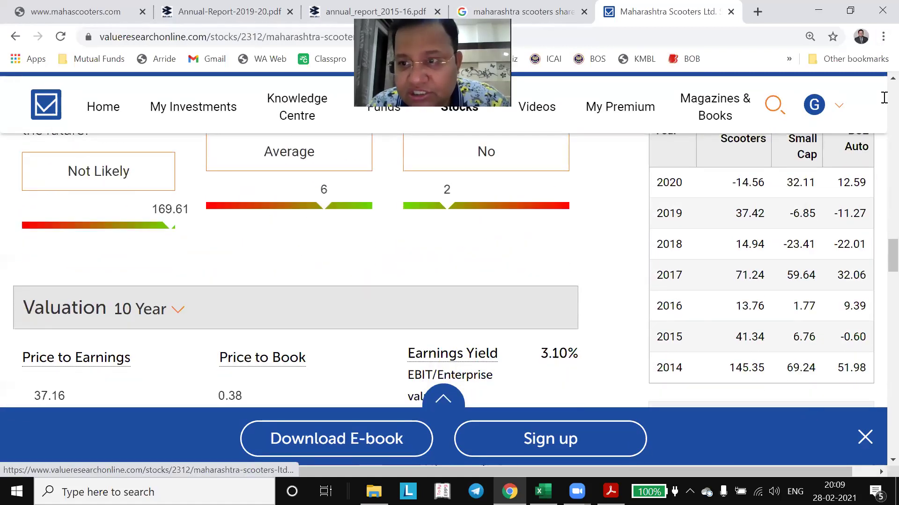
scroll(884, 82, up, 1)
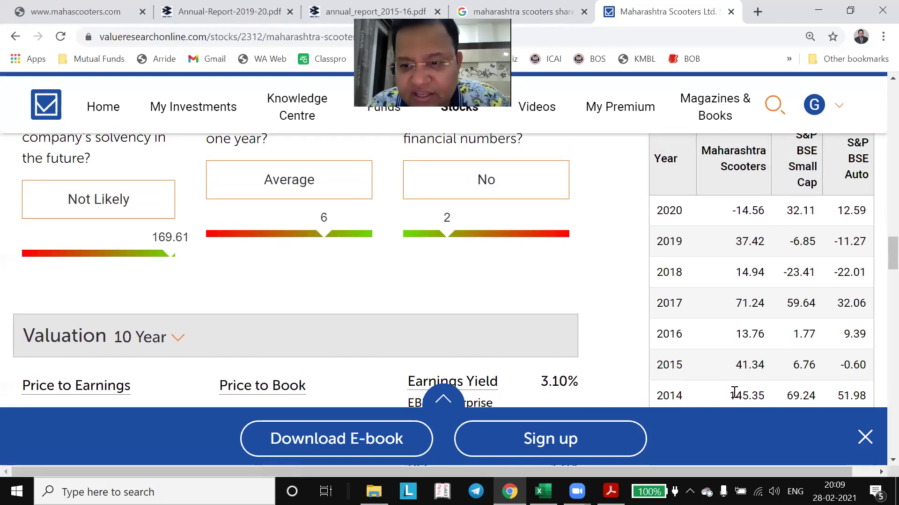
- Highlight Maharashtra Scooters' annual returns for 2014, 2015, 2016, 2017 and 2020 one after another
drag(730, 395, 764, 397)
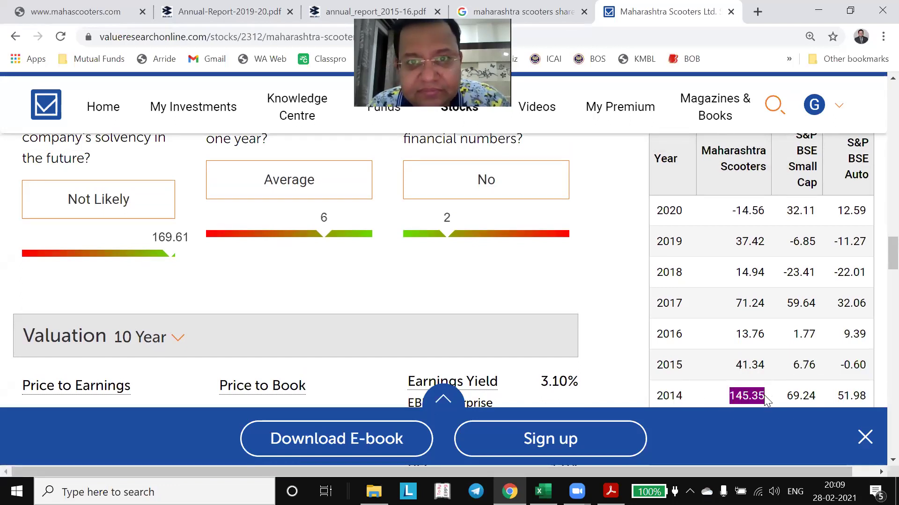
click(682, 363)
drag(736, 363, 771, 366)
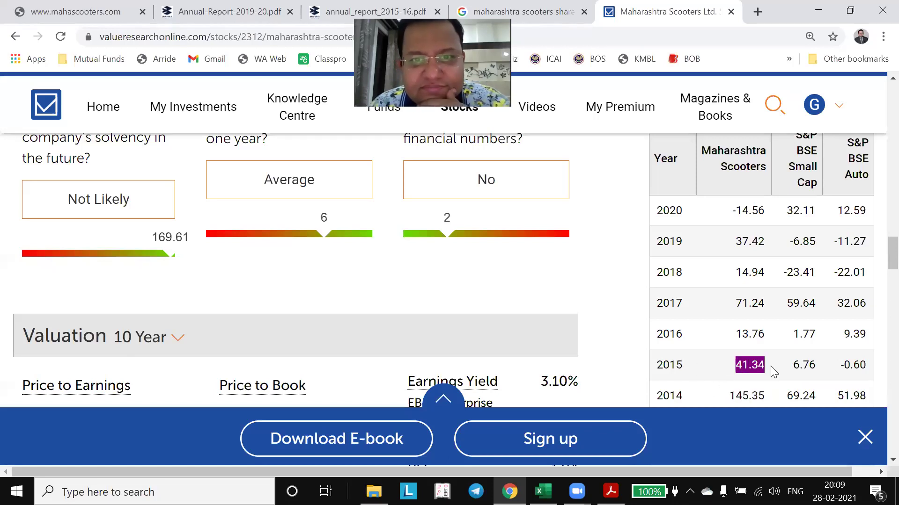
drag(735, 335, 768, 345)
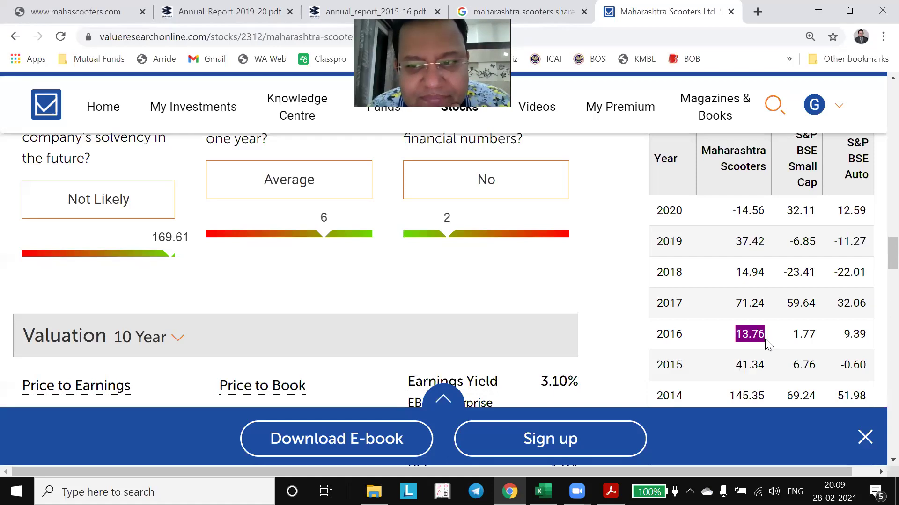
drag(735, 303, 766, 303)
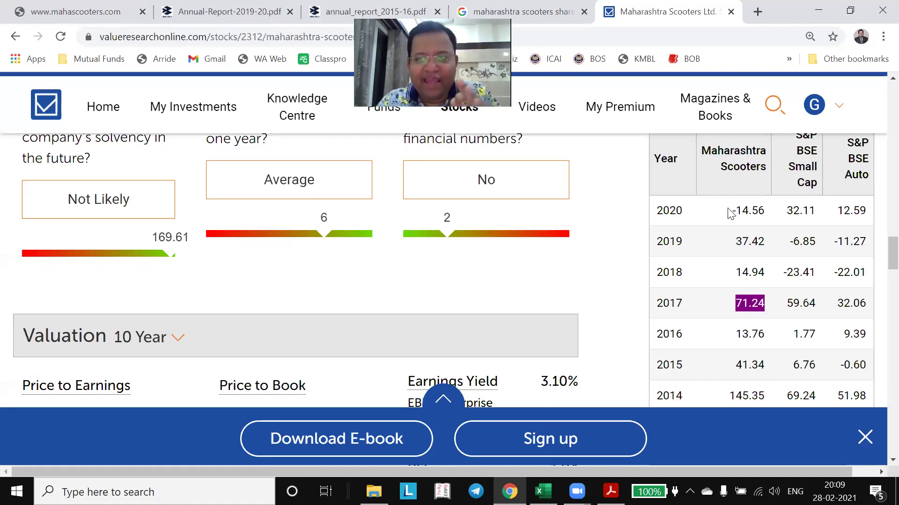
drag(731, 210, 765, 215)
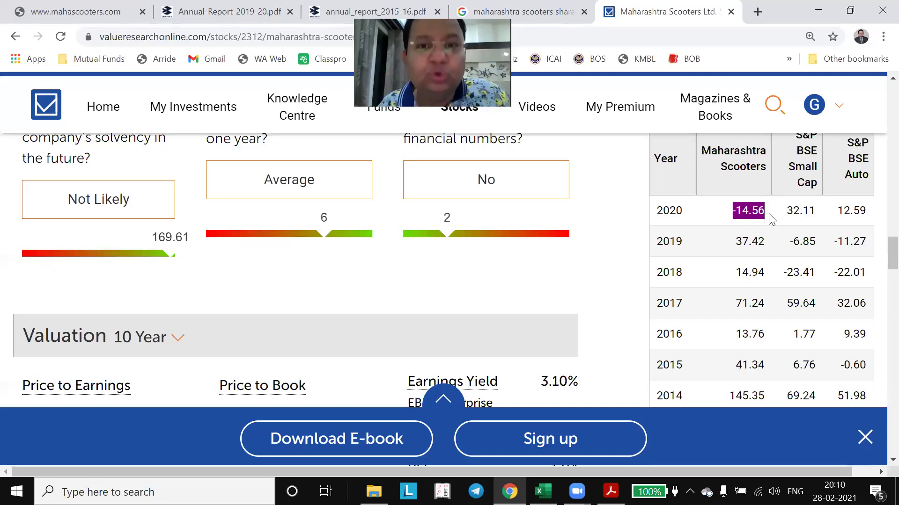
- Replace the Value Research page with a Google search for bse, and return to the Maharashtra Scooters workbook in Excel
click(730, 12)
click(693, 11)
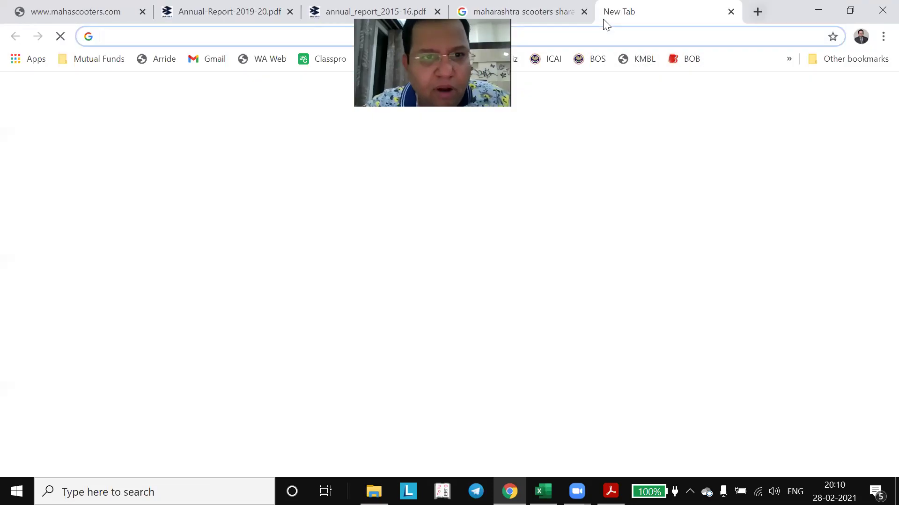
text(bse)
key(Return)
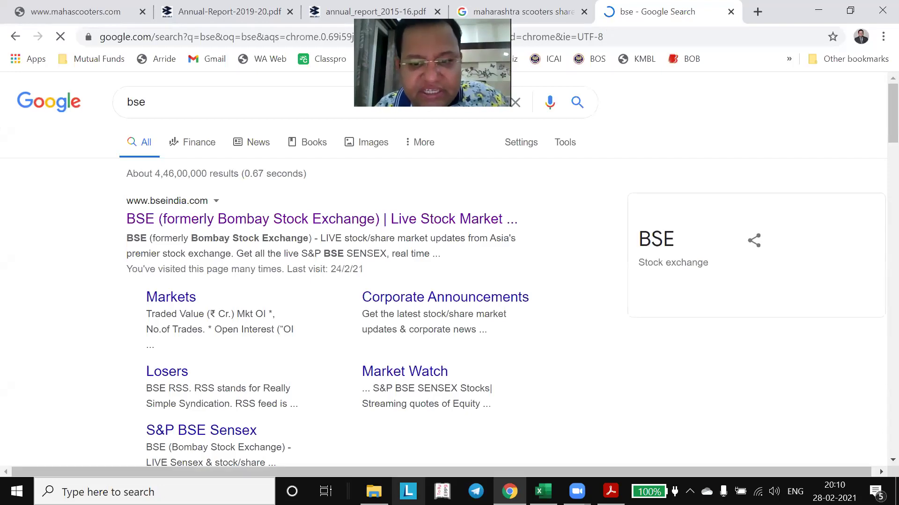
click(543, 491)
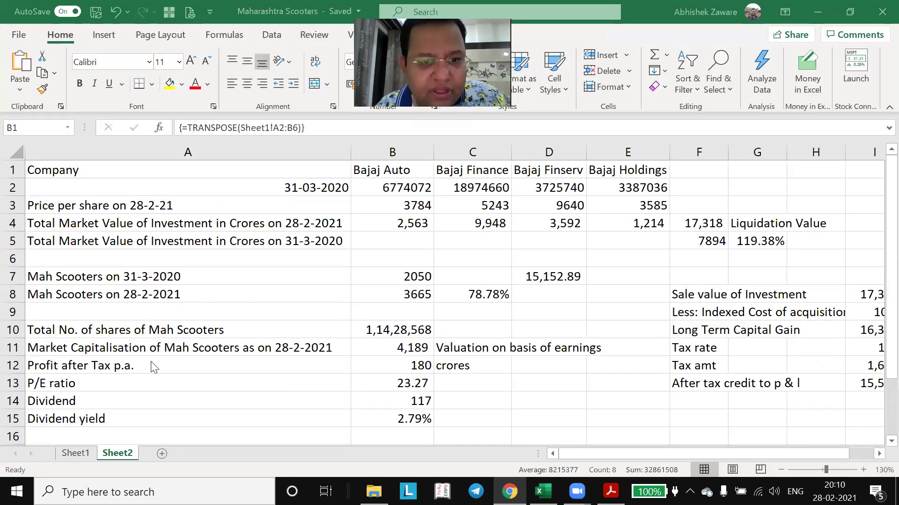
- Point out the Bajaj Auto, Bajaj Finance, Bajaj Finserv and Bajaj Holdings headings in row 1 of Sheet2 one after another
click(377, 172)
click(448, 172)
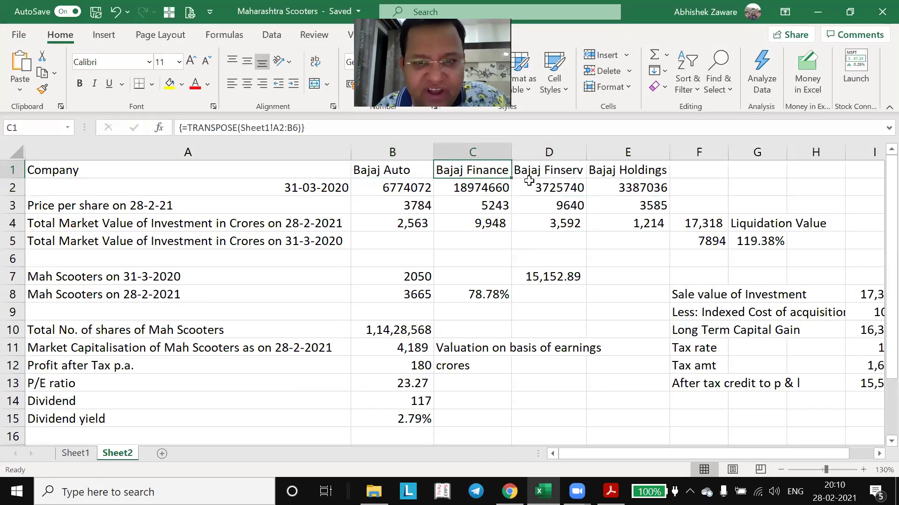
click(544, 164)
click(631, 172)
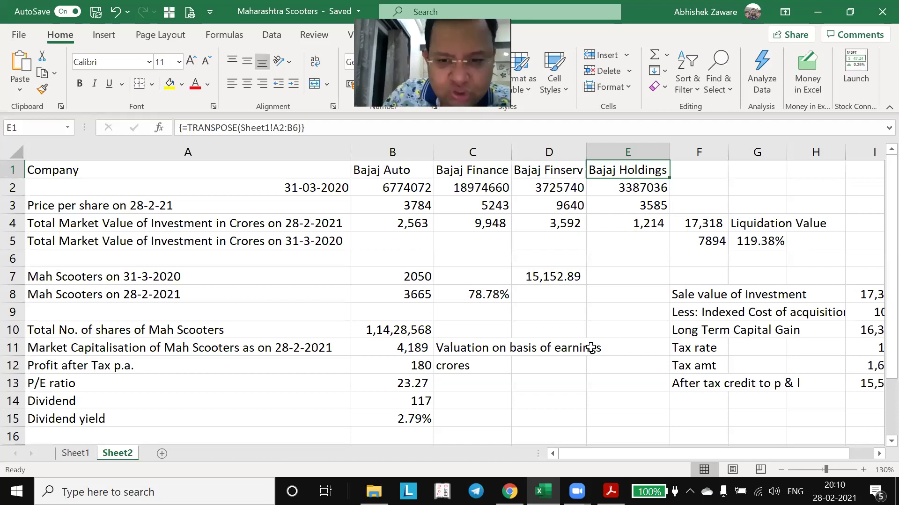
- Switch to Chrome, open the BSE website from the search results, and go to Historical Data for the equity market
key(alt+Tab)
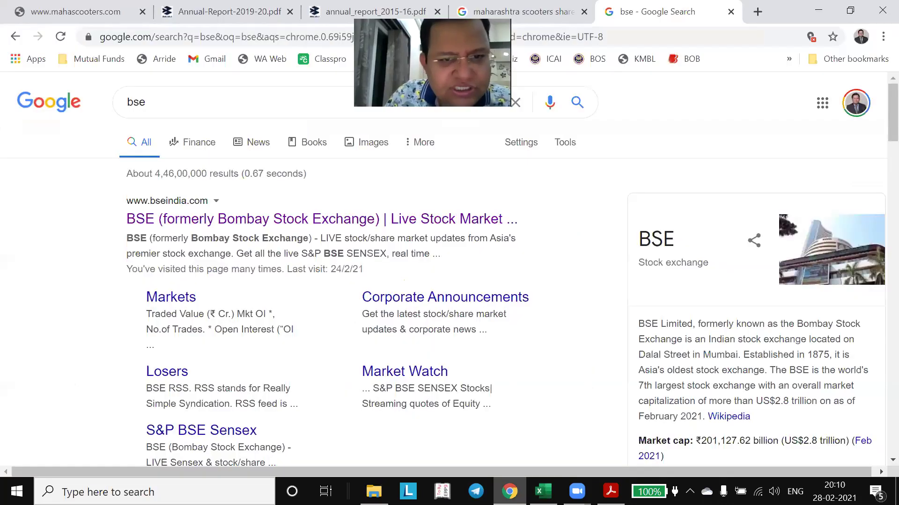
click(190, 226)
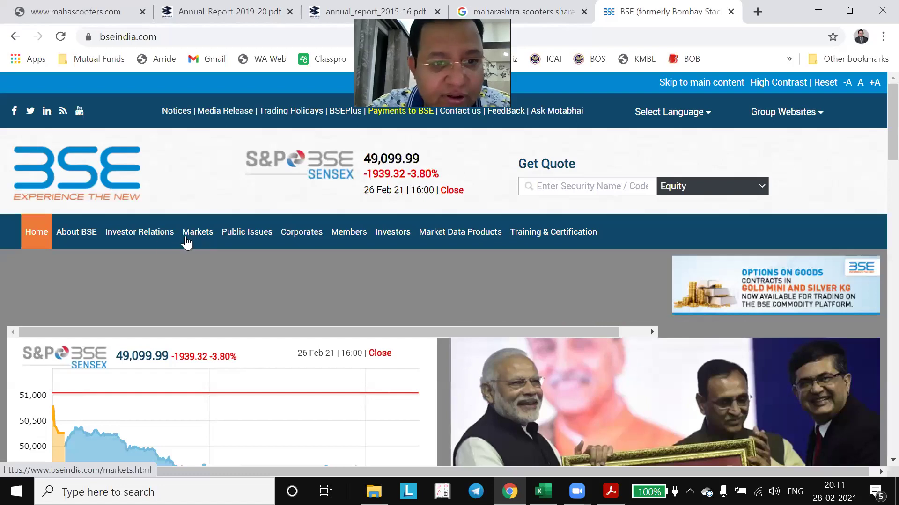
click(196, 241)
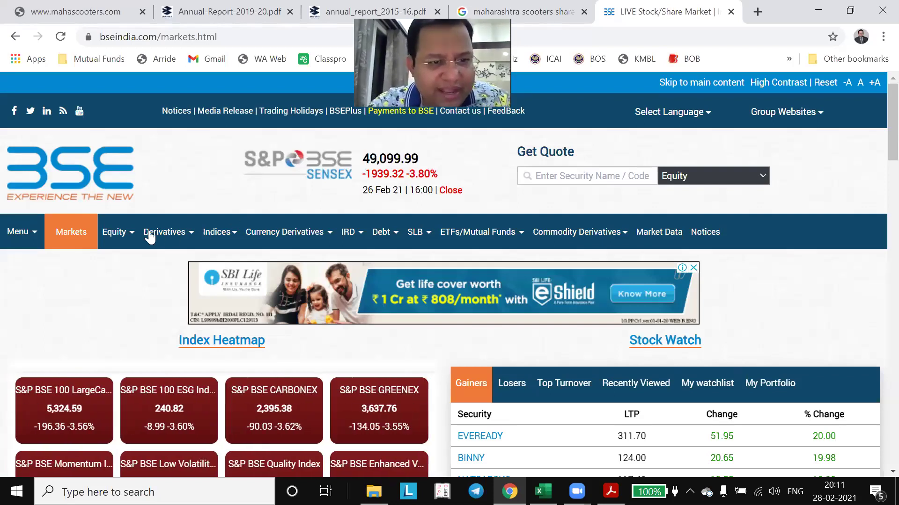
click(131, 236)
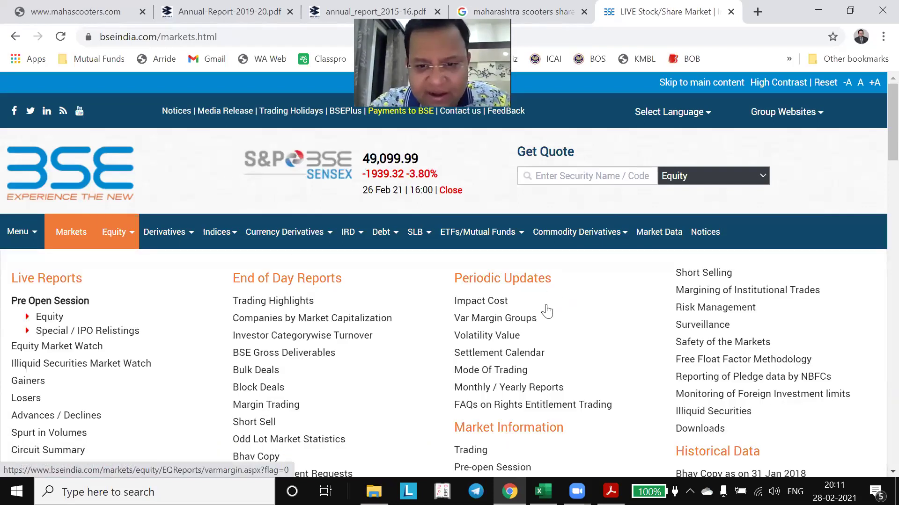
scroll(546, 311, down, 3)
scroll(546, 311, down, 1)
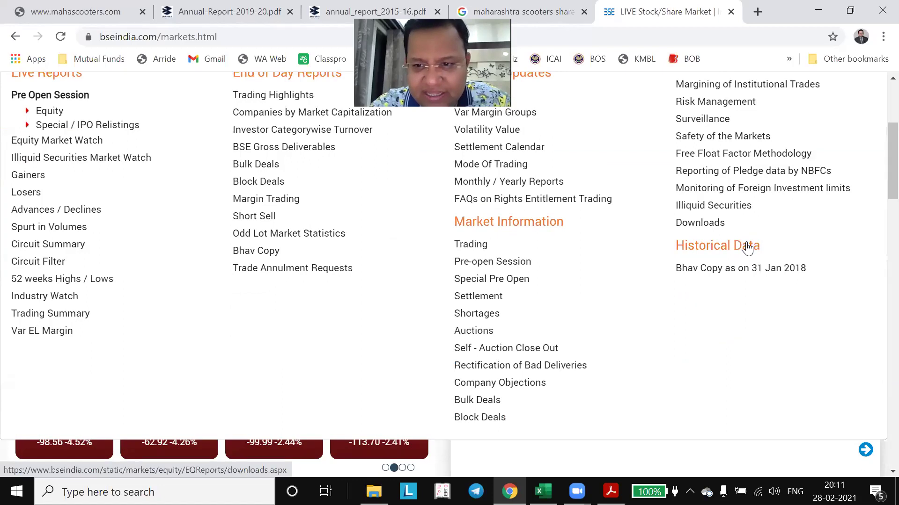
click(733, 250)
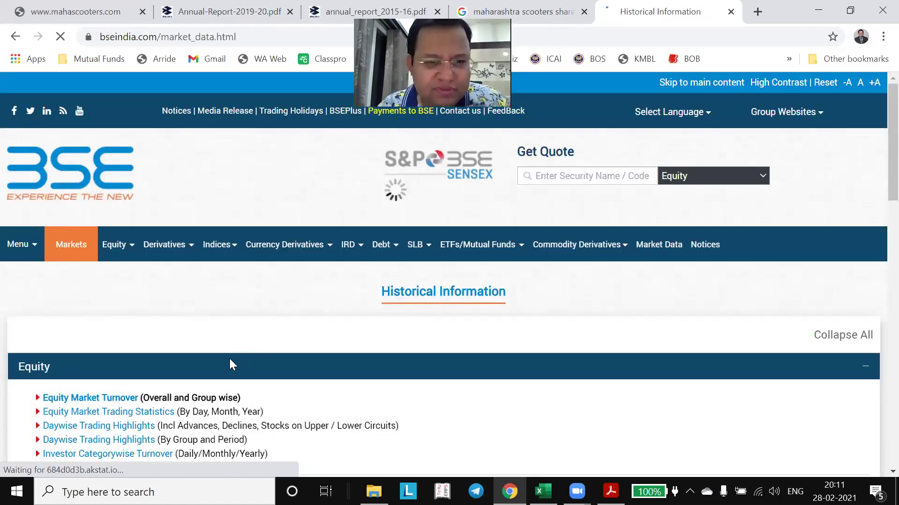
- Open Historical Stock Prices (By Security & Period) among the equity reports on the Historical Information page
scroll(224, 354, down, 4)
scroll(221, 354, down, 3)
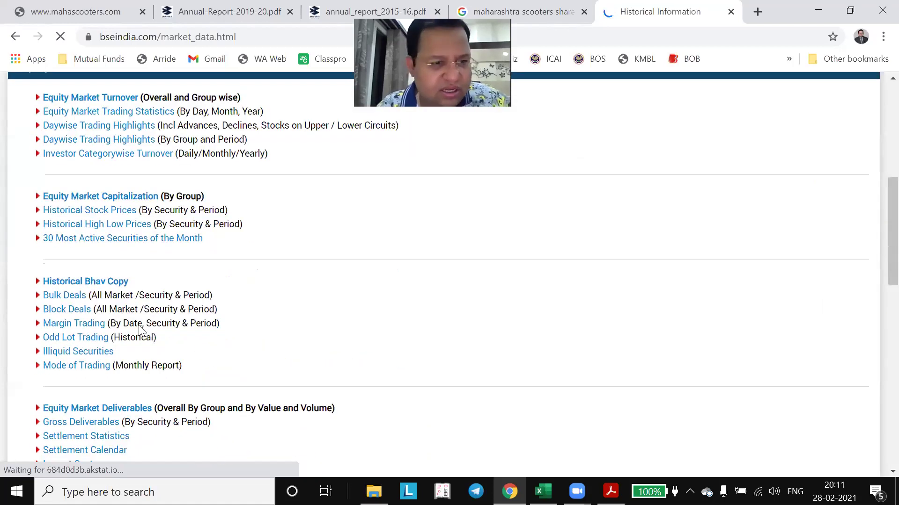
scroll(86, 248, down, 3)
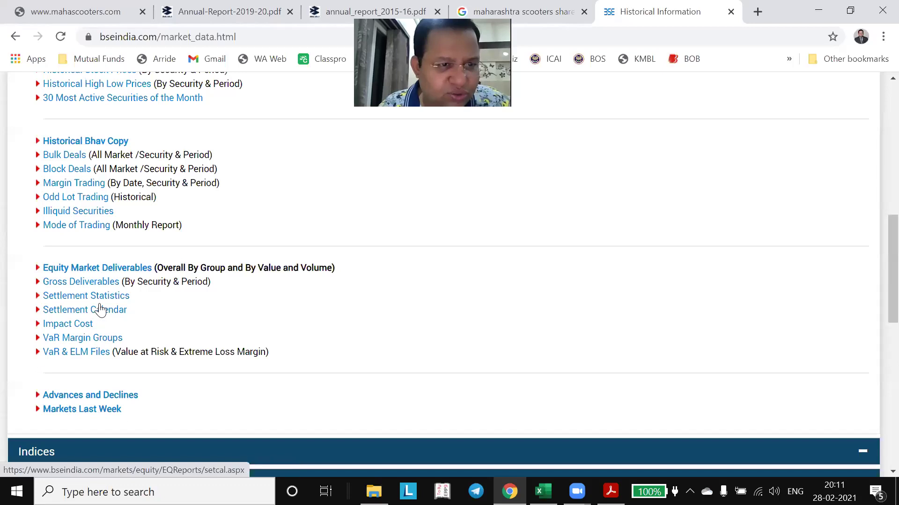
scroll(99, 310, up, 5)
click(104, 283)
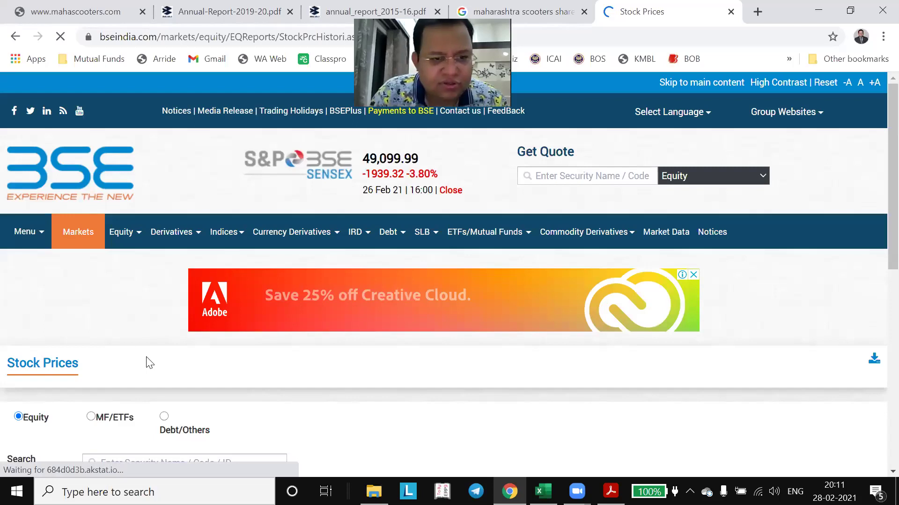
- Search for bajaj auto in the Stock Prices form and choose BAJAJ AUTO LTD as the equity security
scroll(137, 338, down, 3)
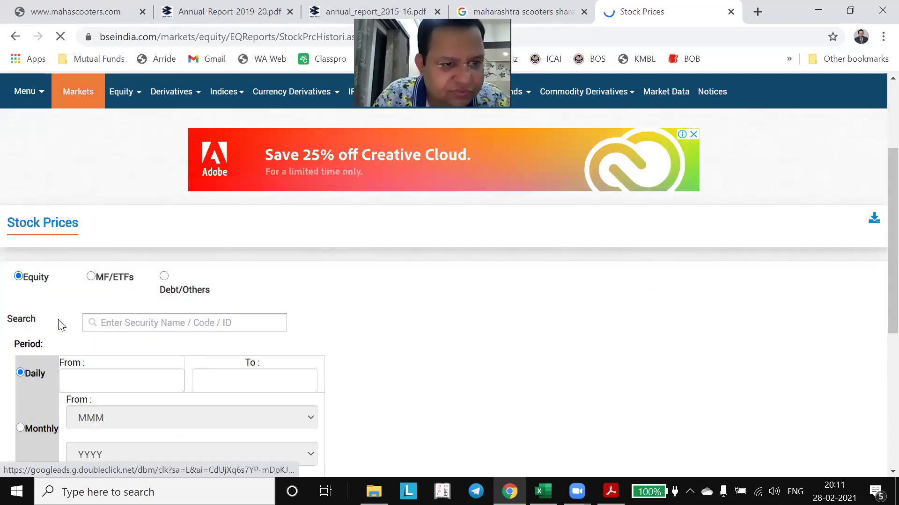
scroll(57, 323, down, 1)
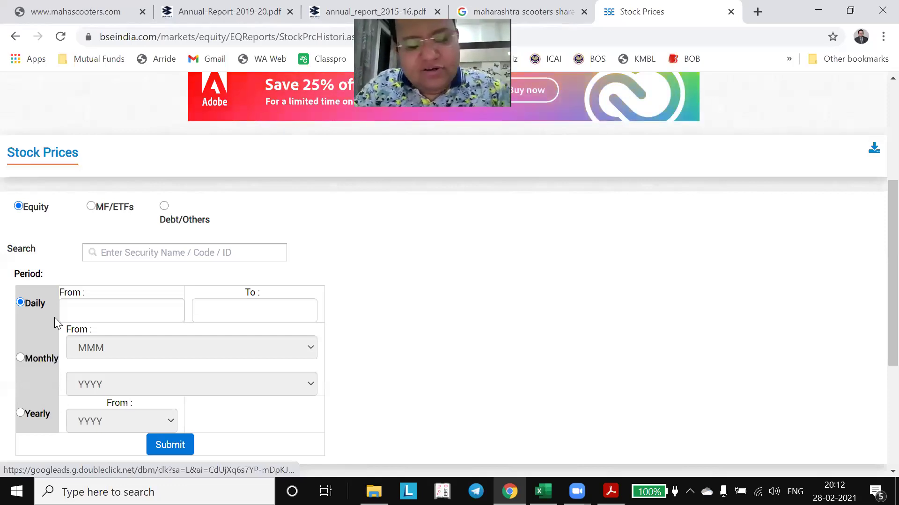
click(125, 248)
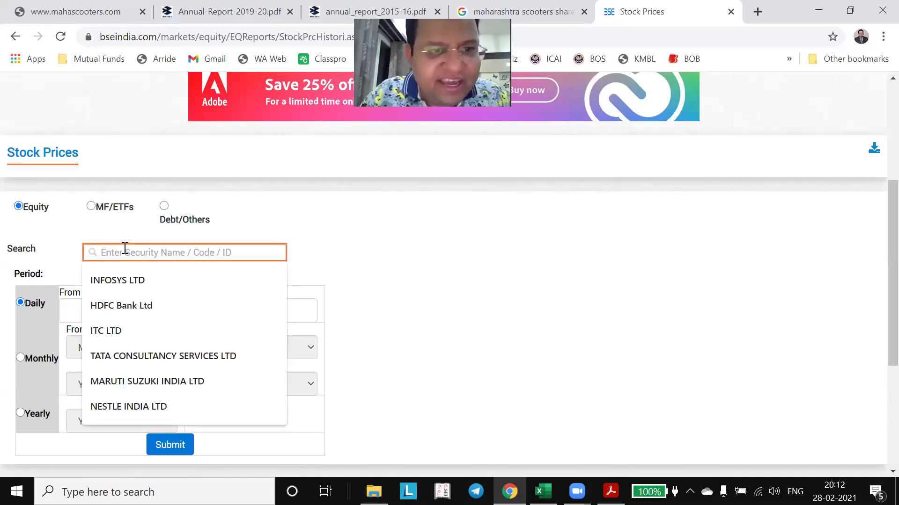
text(baja)
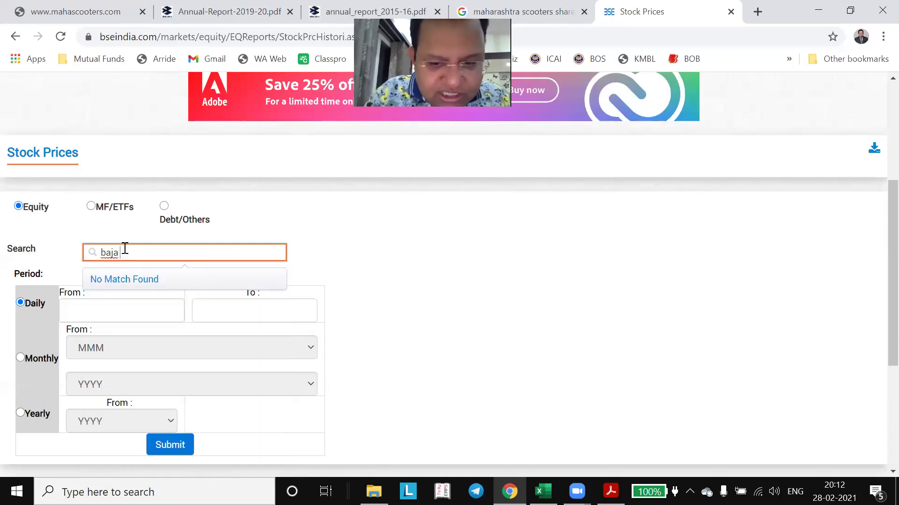
key(BackSpace)
text(j auto)
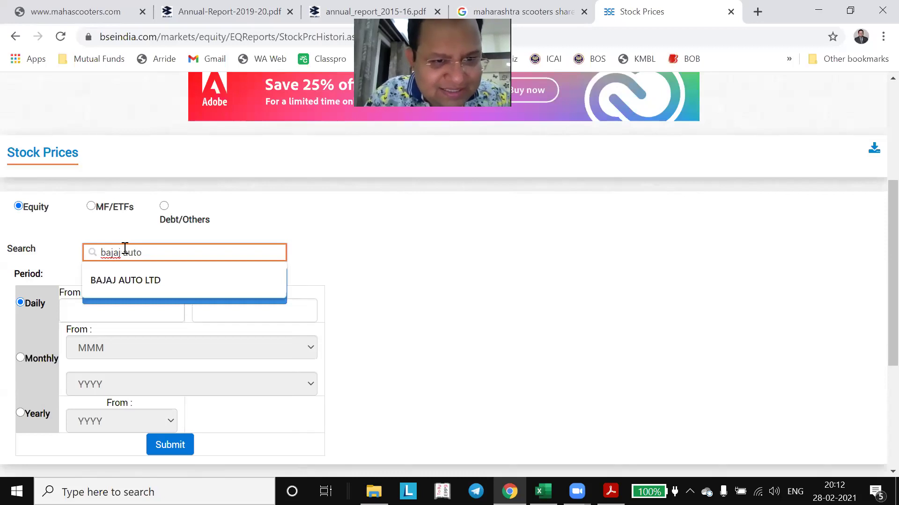
mouse_move(128, 272)
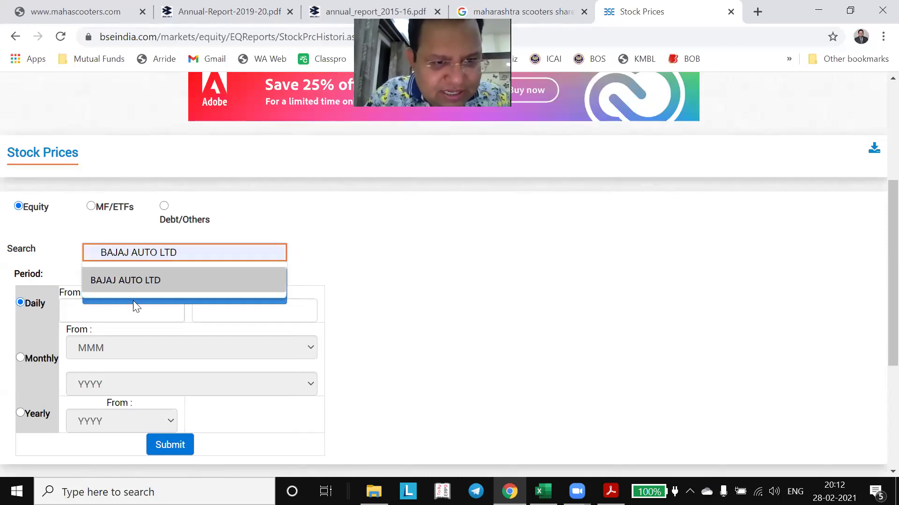
click(152, 296)
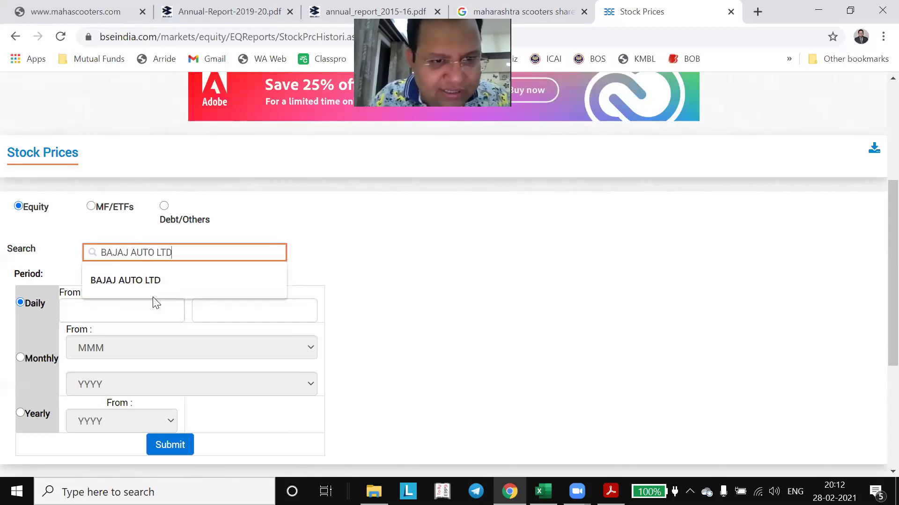
click(229, 272)
click(221, 253)
key(BackSpace)
text(D)
click(347, 270)
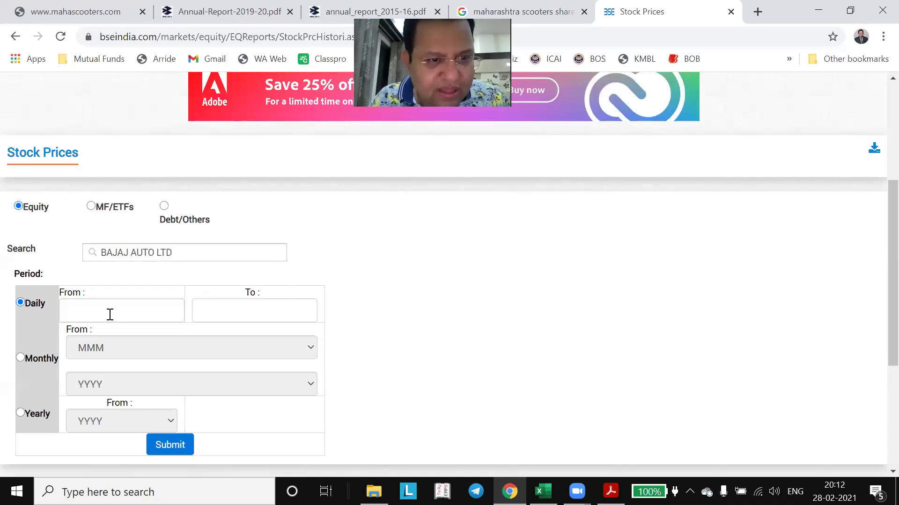
- Set the start date of the daily price period to 01/01/2018
scroll(107, 314, down, 2)
click(84, 236)
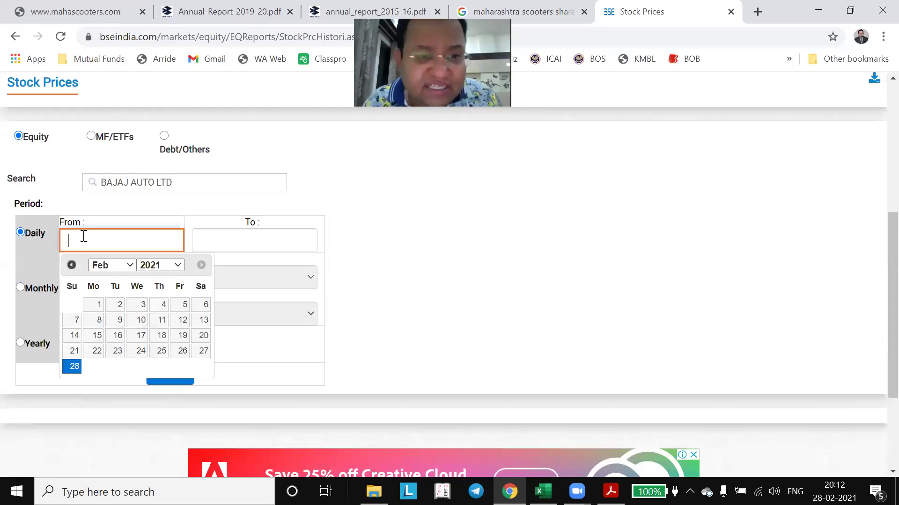
click(109, 265)
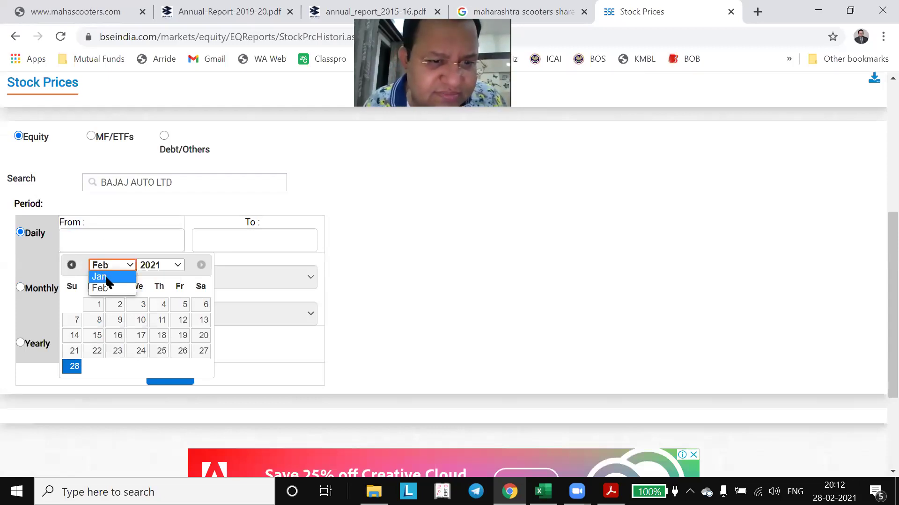
key(Return)
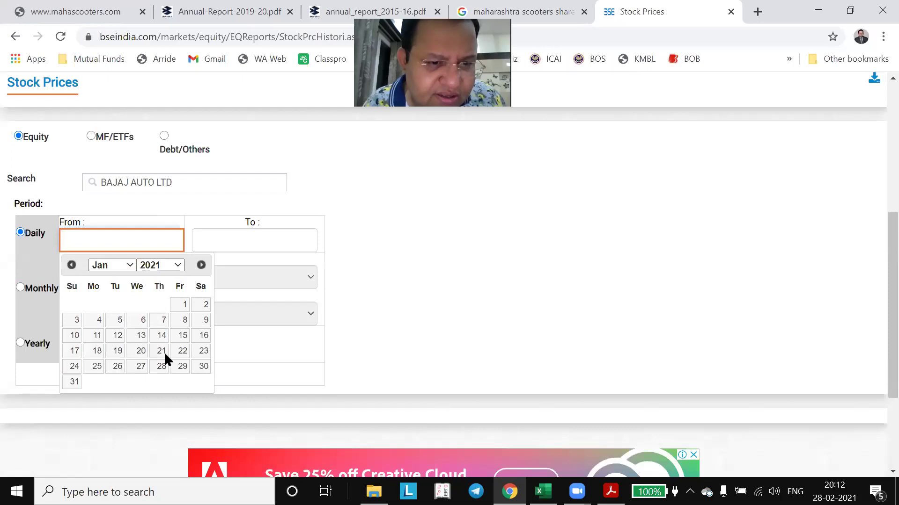
key(Tab)
key(Tab)
key(alt+Down)
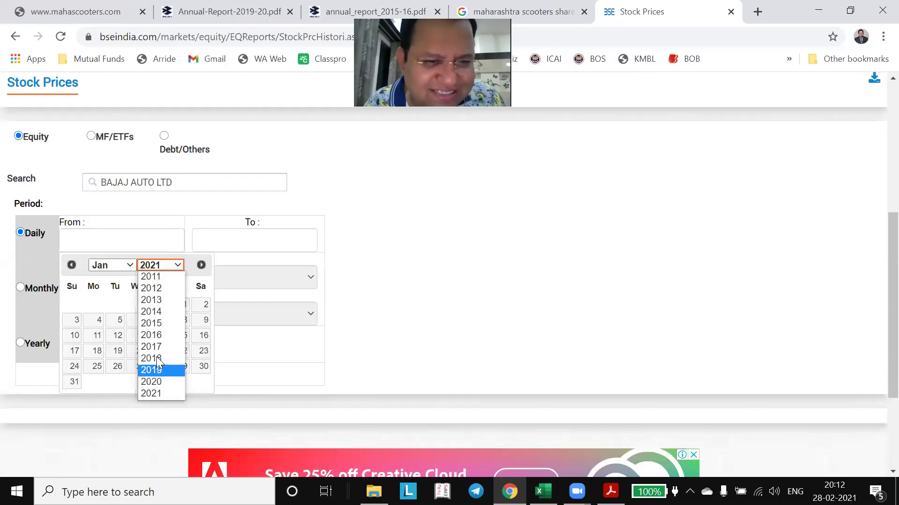
key(Return)
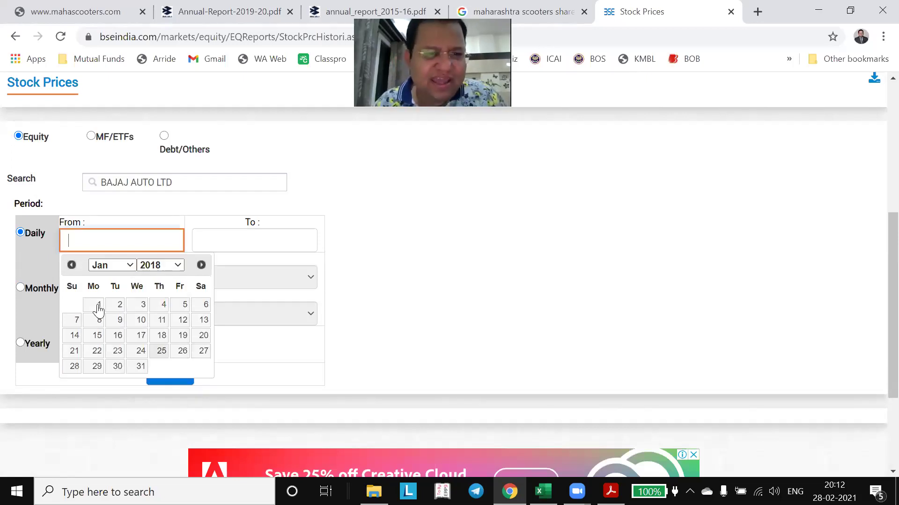
click(97, 304)
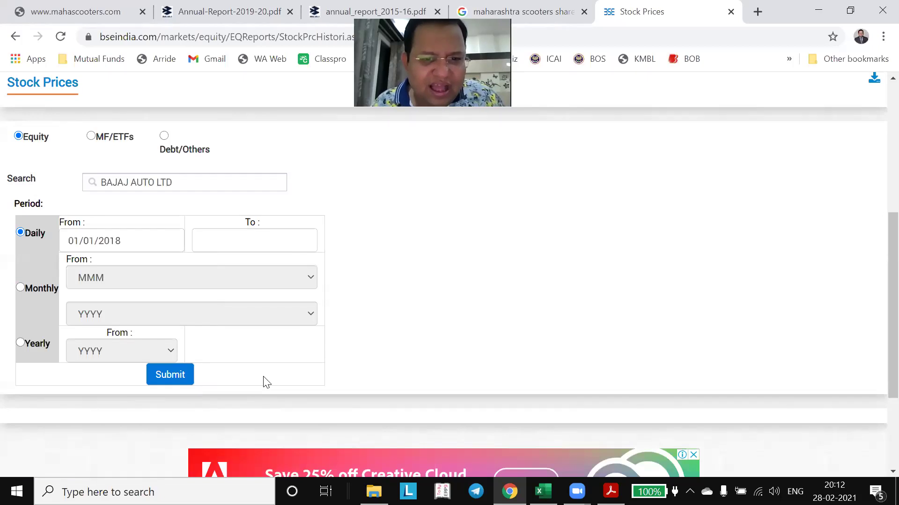
- Set the end date of the daily period to 28/02/2021 and submit the Bajaj Auto price query
key(Tab)
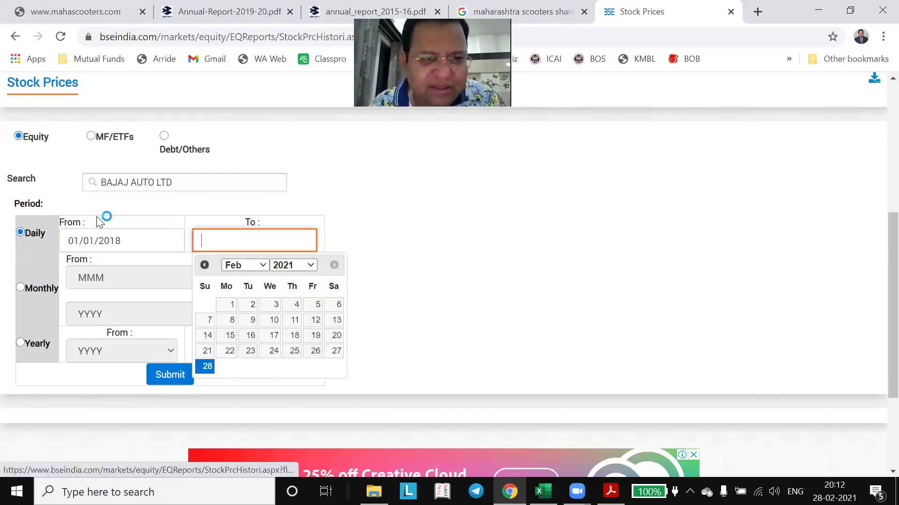
key(Return)
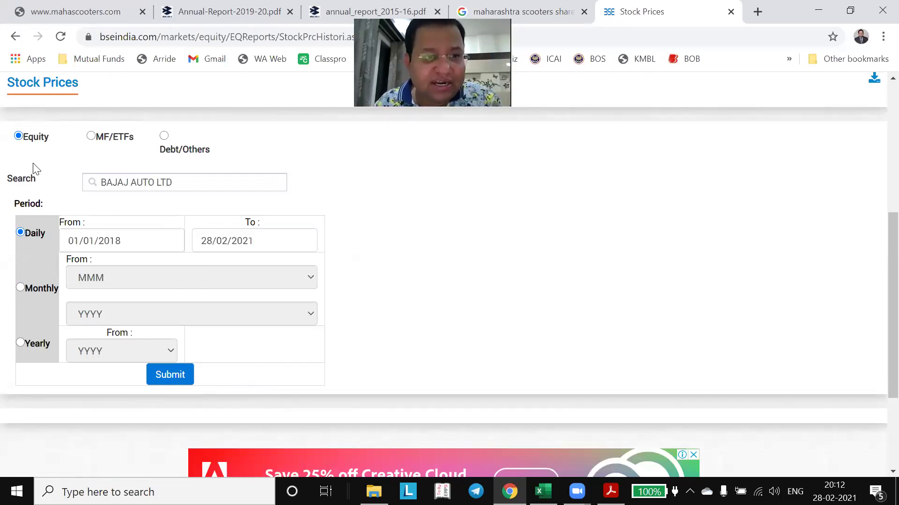
click(165, 380)
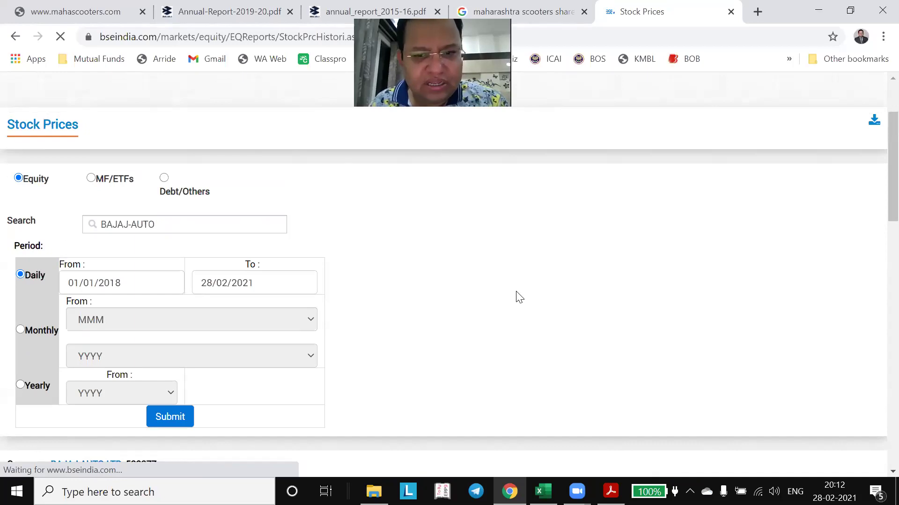
- Download the CSV file with all Bajaj Auto price records from the note below the price table
scroll(877, 226, down, 5)
scroll(876, 396, down, 8)
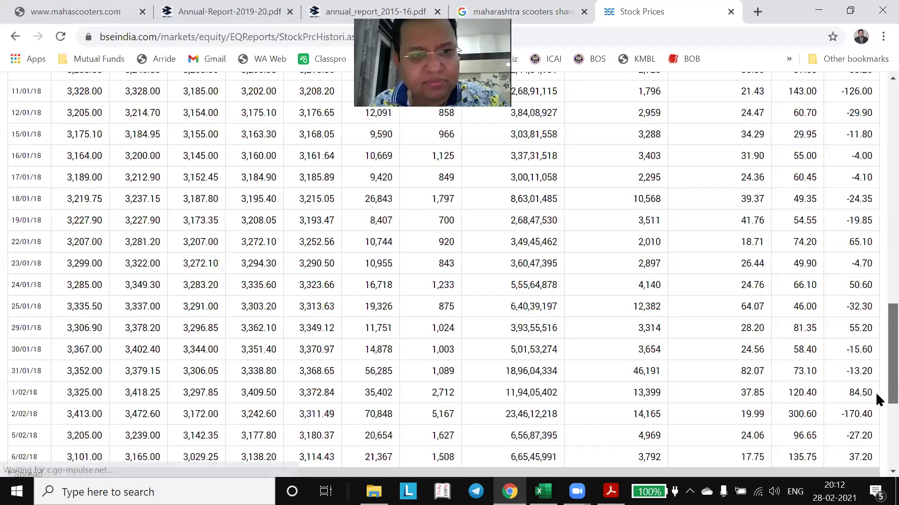
scroll(187, 318, down, 5)
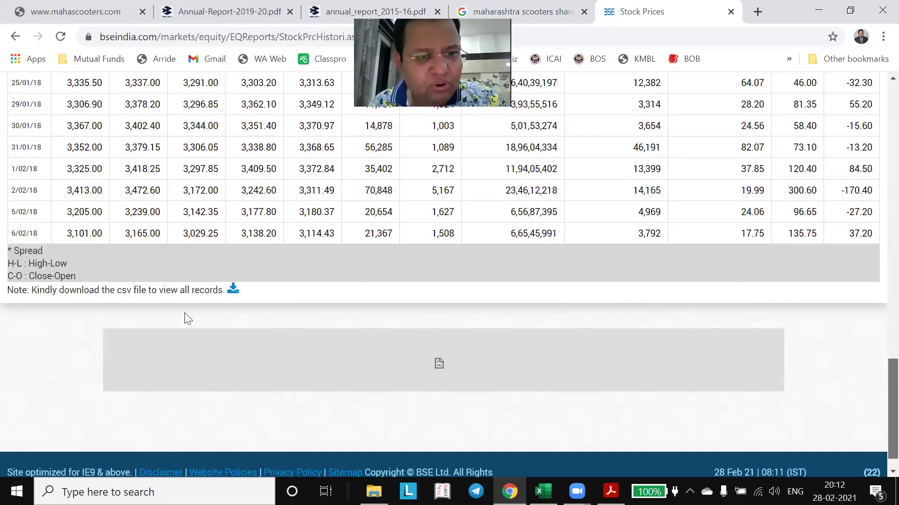
click(233, 289)
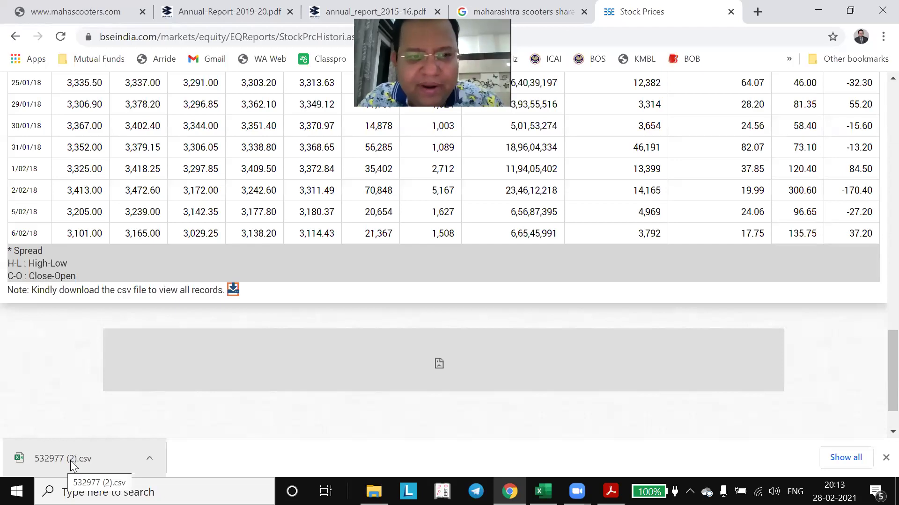
- Replace Bajaj Auto with Bajaj Finance Limited as the security in the Stock Prices form
scroll(115, 376, up, 15)
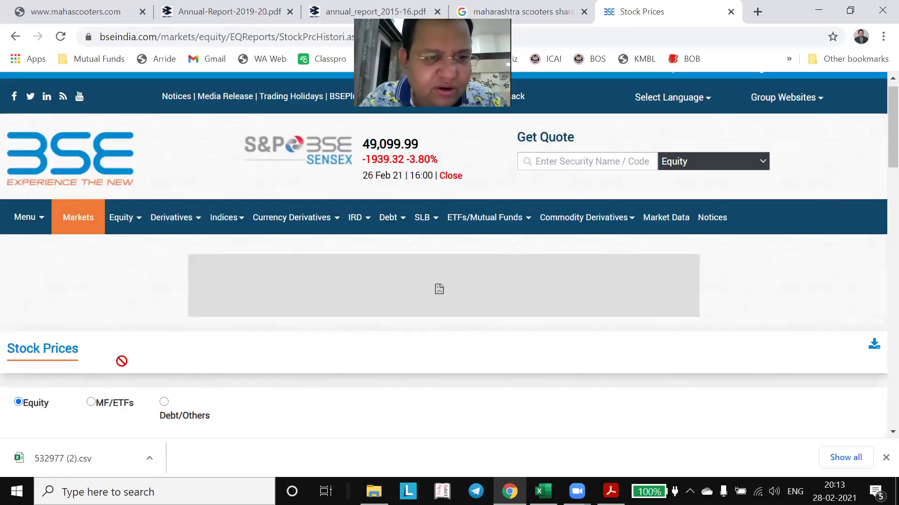
scroll(197, 257, down, 5)
click(191, 260)
key(BackSpace)
key(BackSpace)
key(BackSpace)
key(BackSpace)
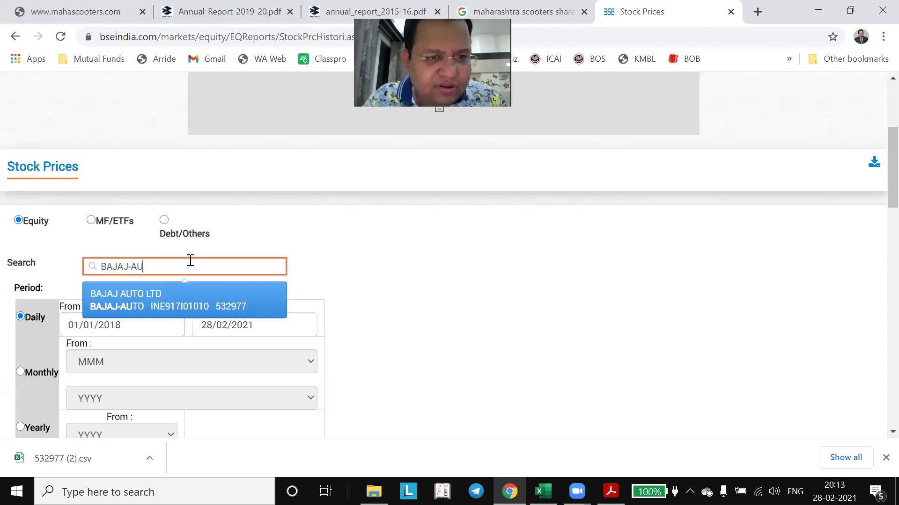
text(finan)
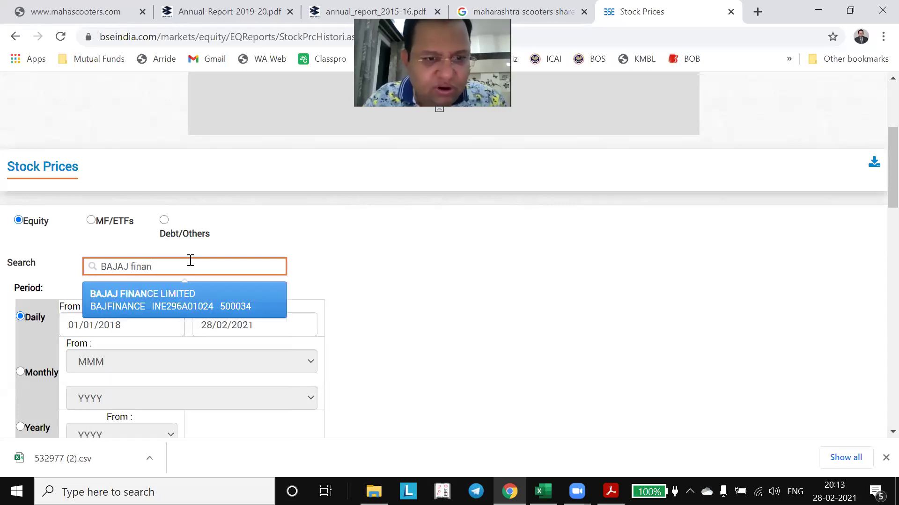
key(Return)
click(453, 284)
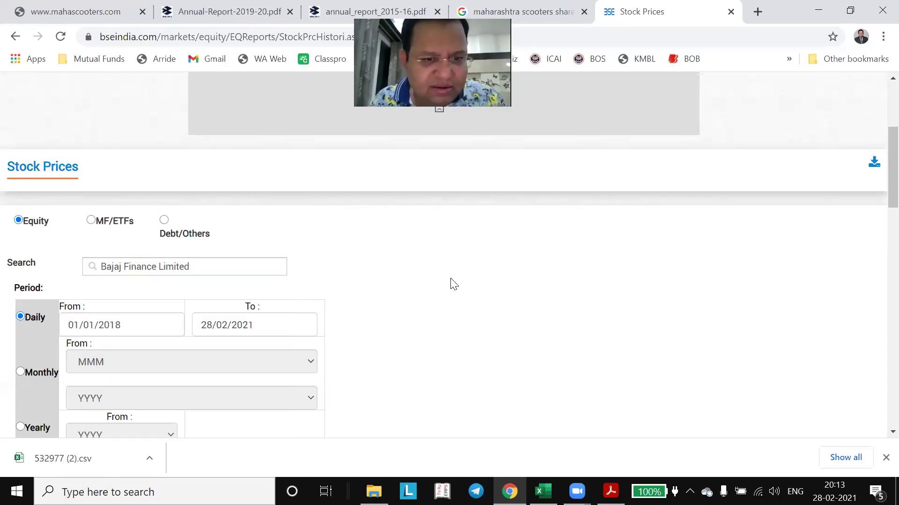
- Submit the Bajaj Finance price query and download the CSV file with all its records
scroll(408, 285, down, 3)
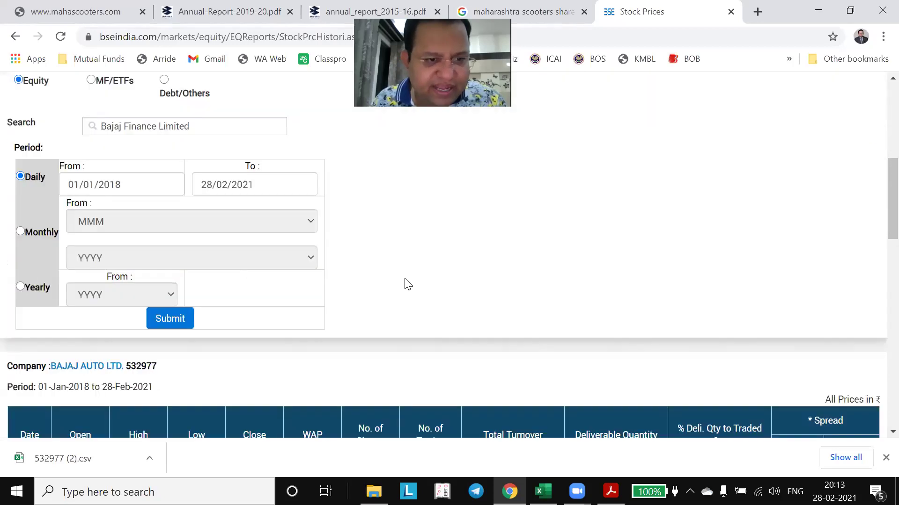
click(170, 320)
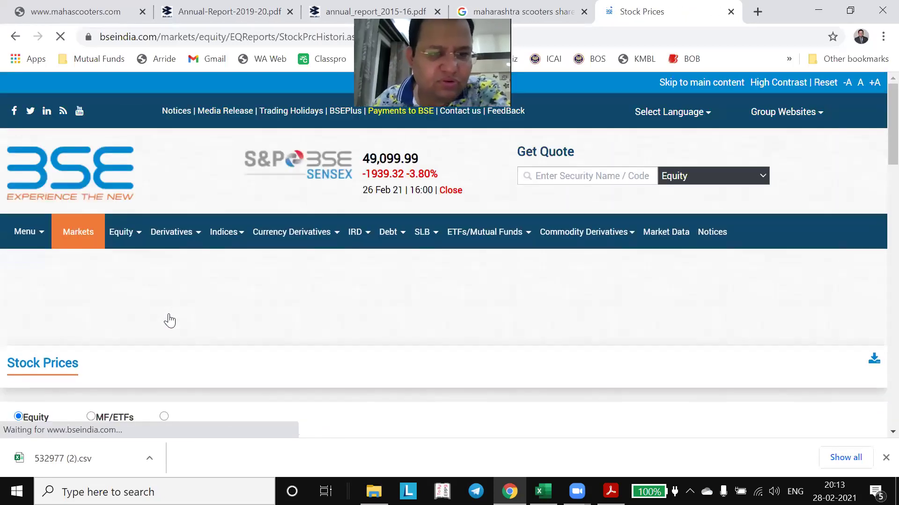
scroll(157, 310, down, 5)
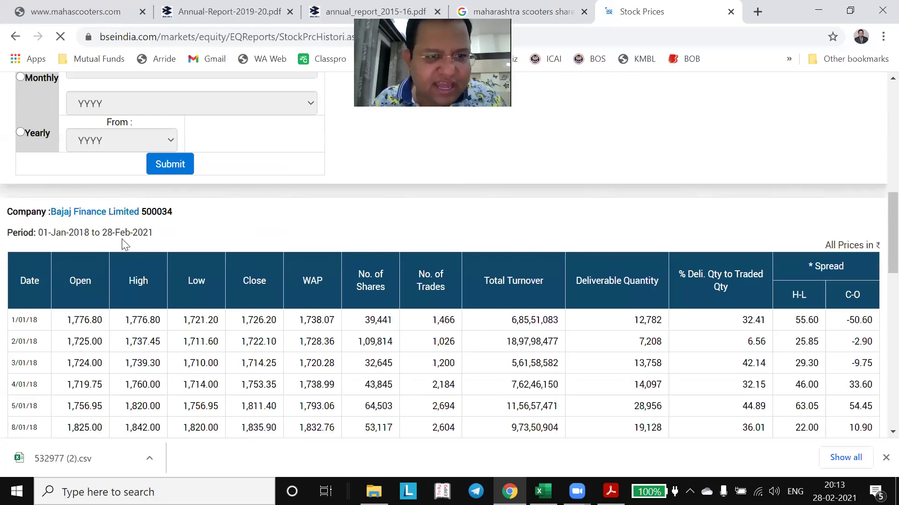
scroll(121, 242, down, 15)
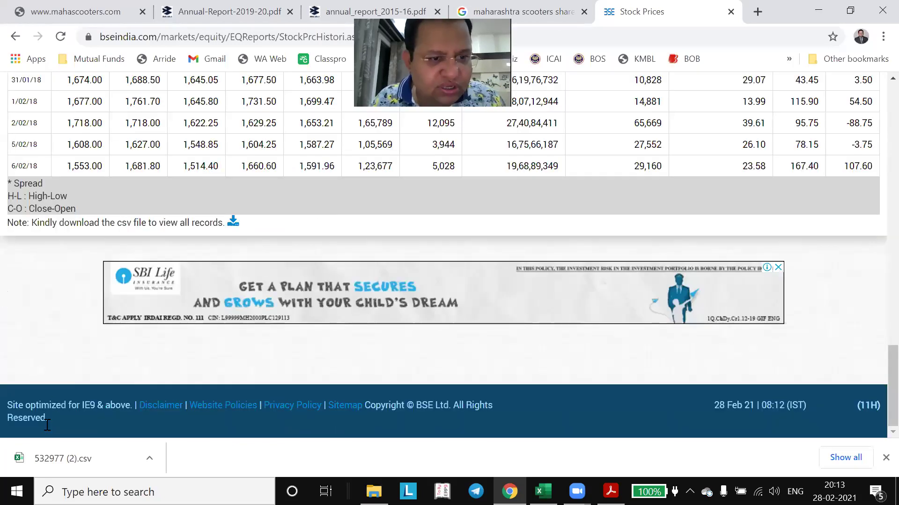
click(232, 223)
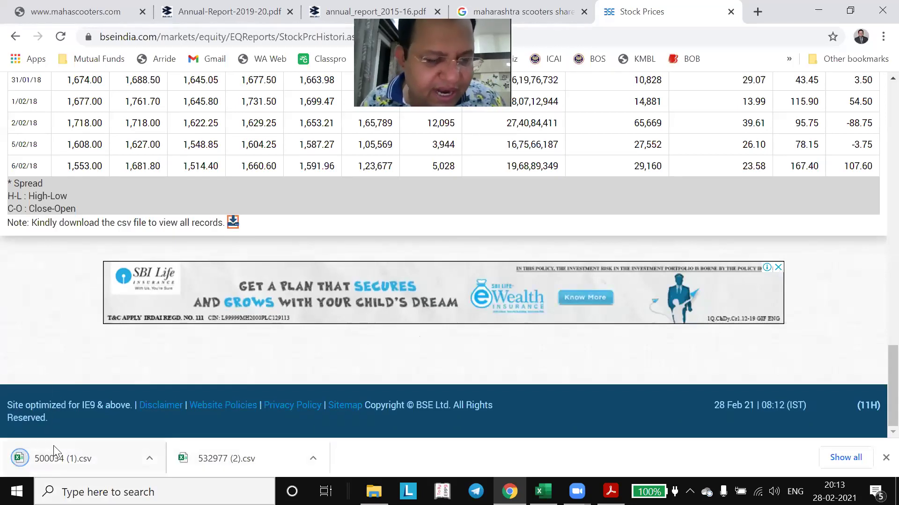
- Replace Bajaj Finance with BAJAJ FINSERV LTD as the security and submit the price query for the same daily period
scroll(99, 420, up, 20)
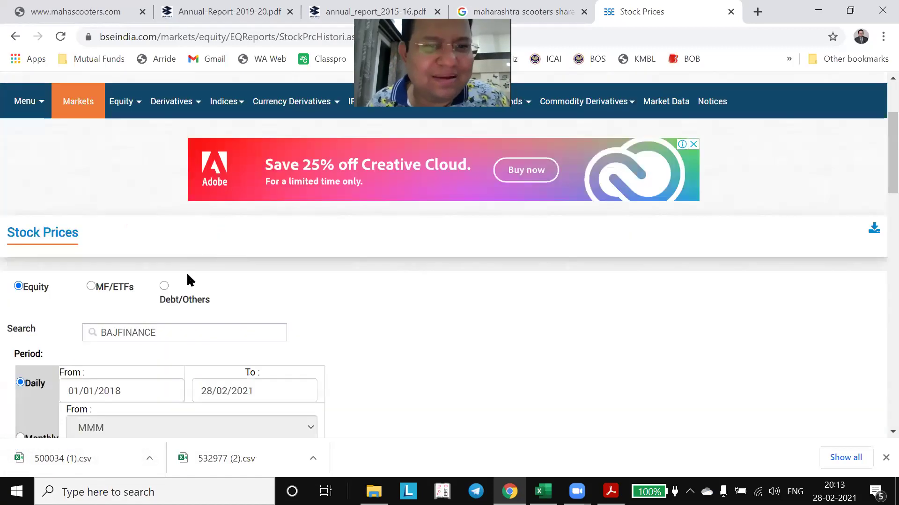
scroll(187, 281, down, 4)
click(165, 122)
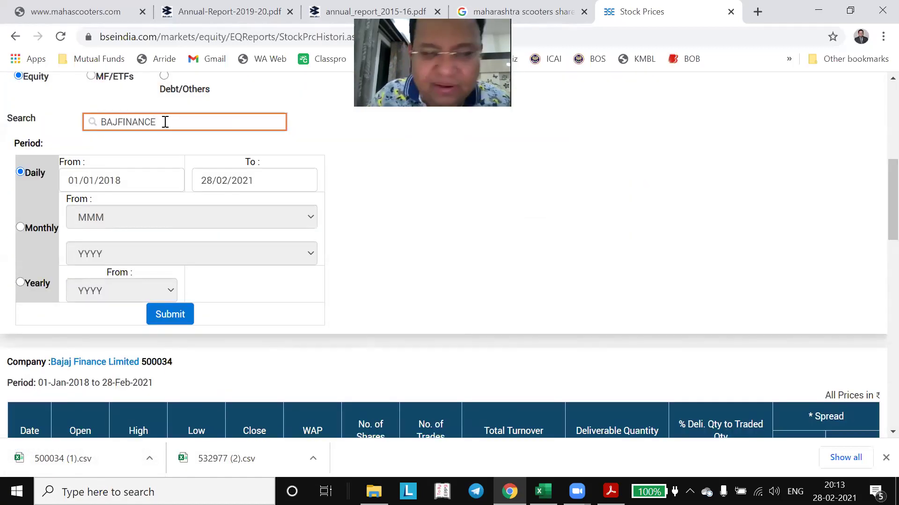
key(BackSpace)
key(BackSpace)
key(BackSpace)
key(BackSpace)
key(BackSpace)
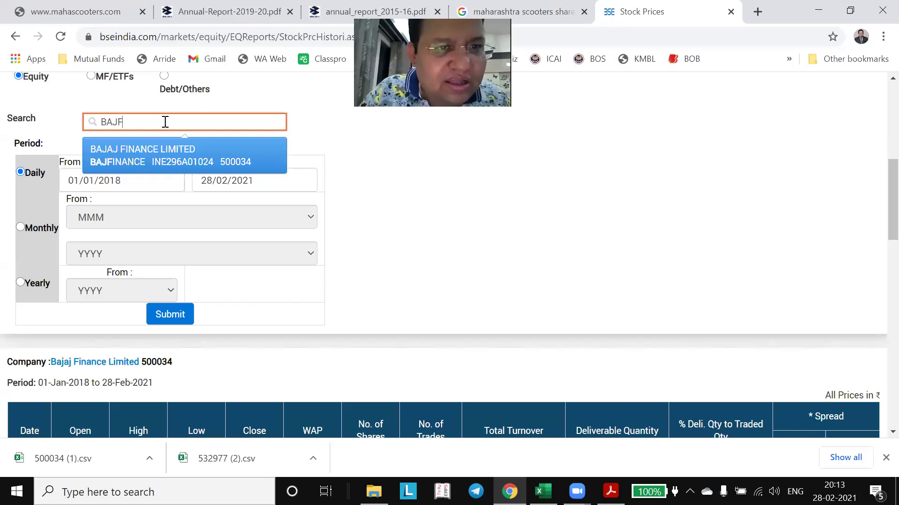
key(BackSpace)
text(aj fin)
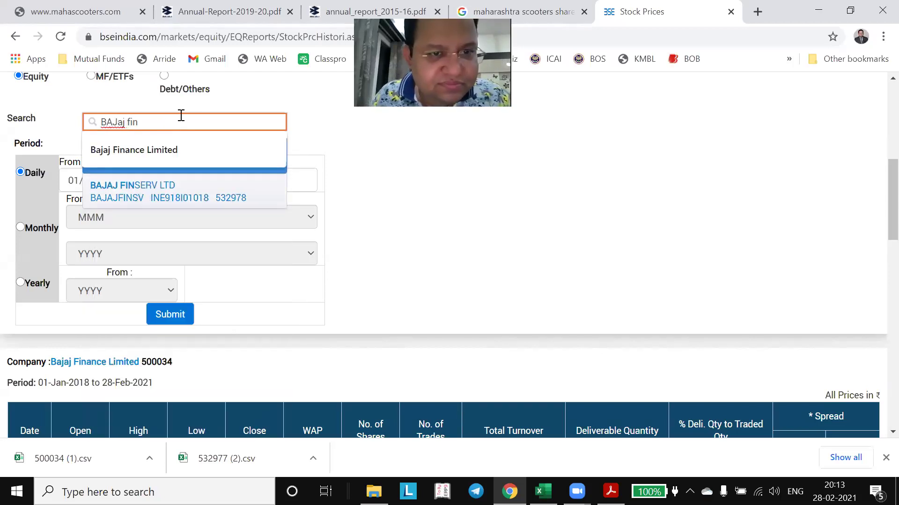
click(192, 194)
click(171, 314)
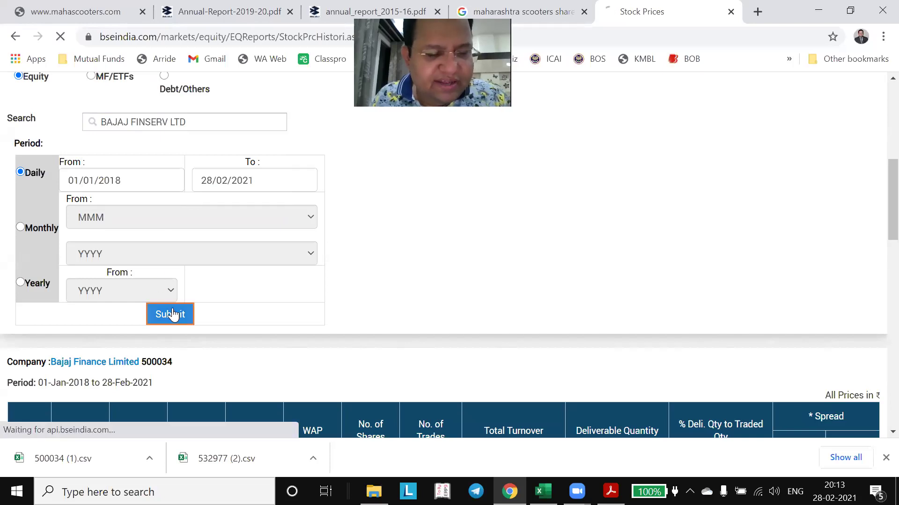
scroll(173, 314, down, 7)
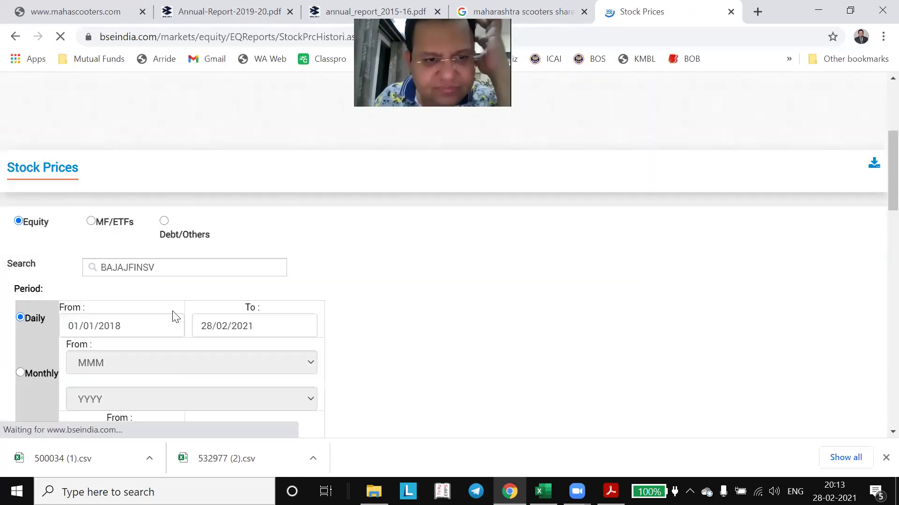
click(175, 252)
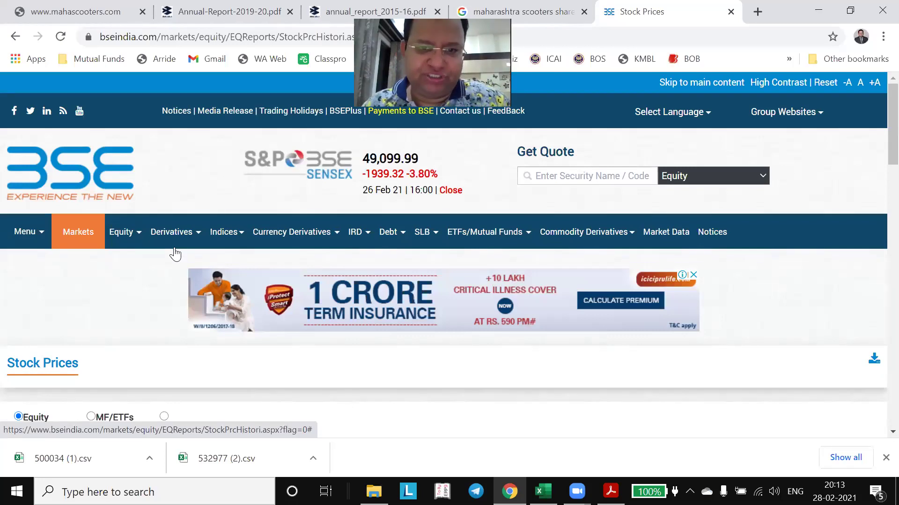
- Change the security to BAJAJ HOLDINGS INVESTMENT LTD and submit its daily price query
scroll(134, 329, down, 5)
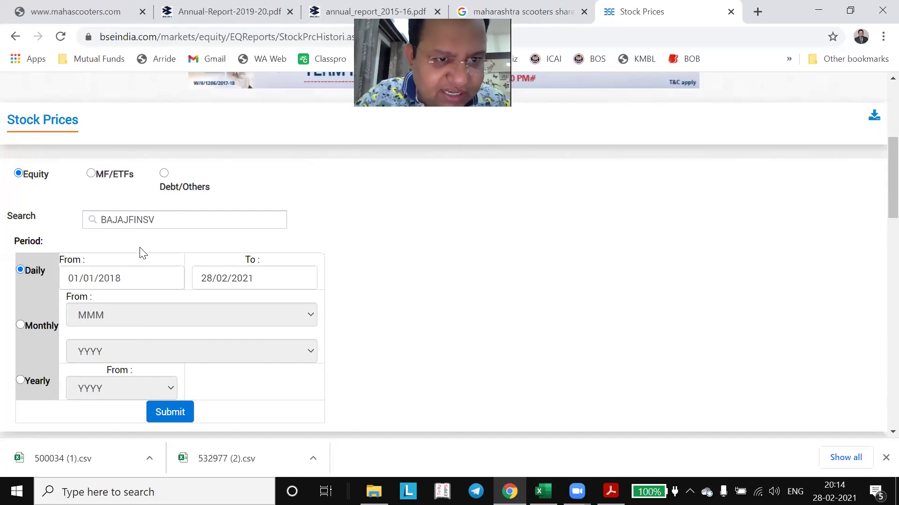
click(174, 216)
key(BackSpace)
key(BackSpace)
key(BackSpace)
key(BackSpace)
key(BackSpace)
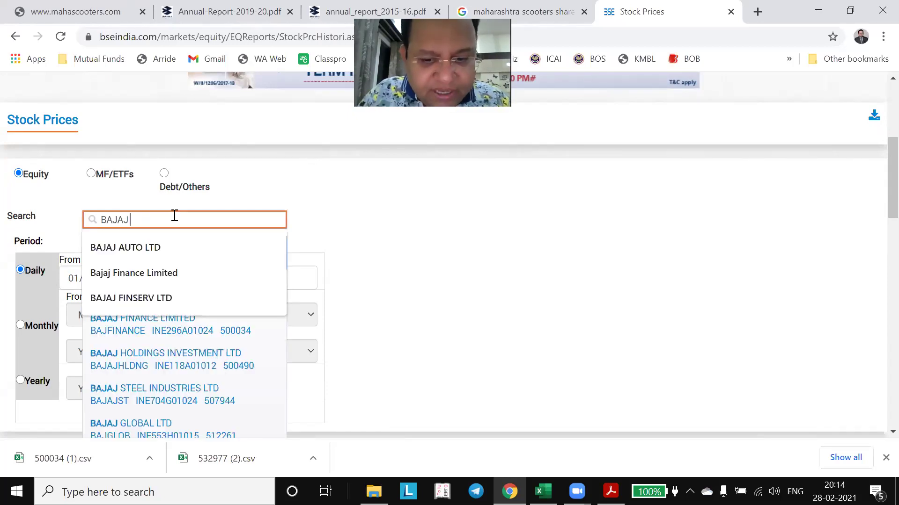
text(Hol)
key(Down)
key(Return)
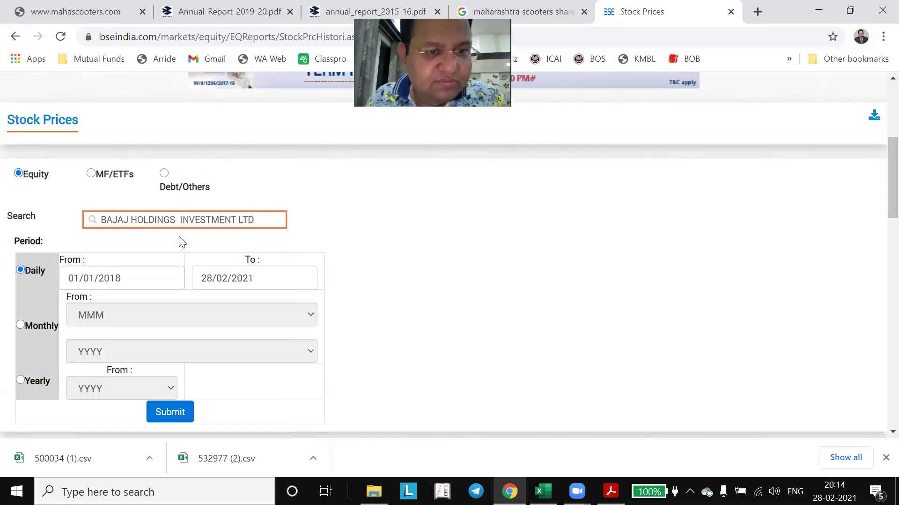
click(175, 413)
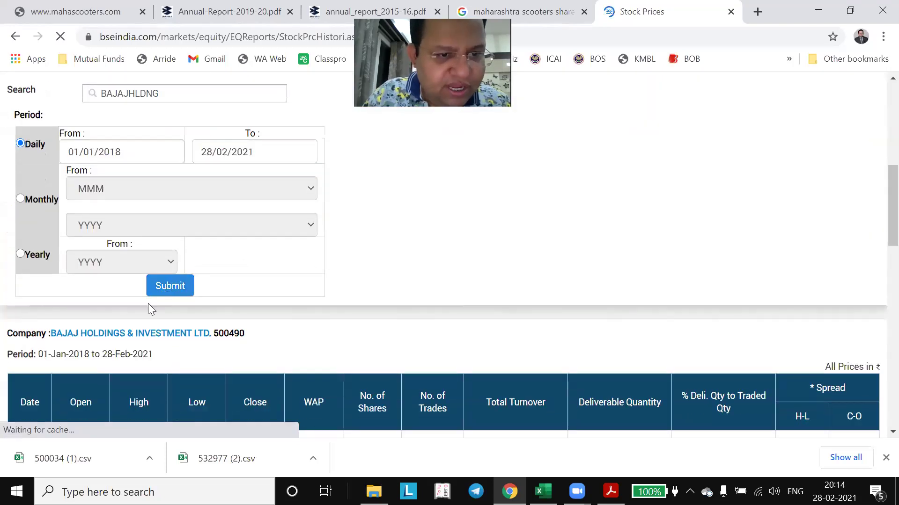
- Download the CSV file with all Bajaj Holdings price records from the note below the price table
scroll(163, 342, down, 10)
scroll(163, 342, up, 10)
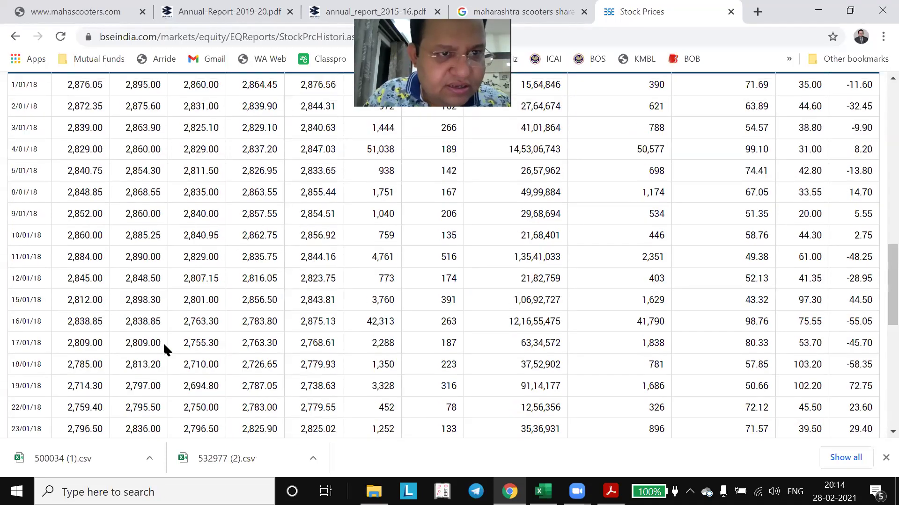
scroll(163, 342, down, 13)
scroll(201, 401, down, 2)
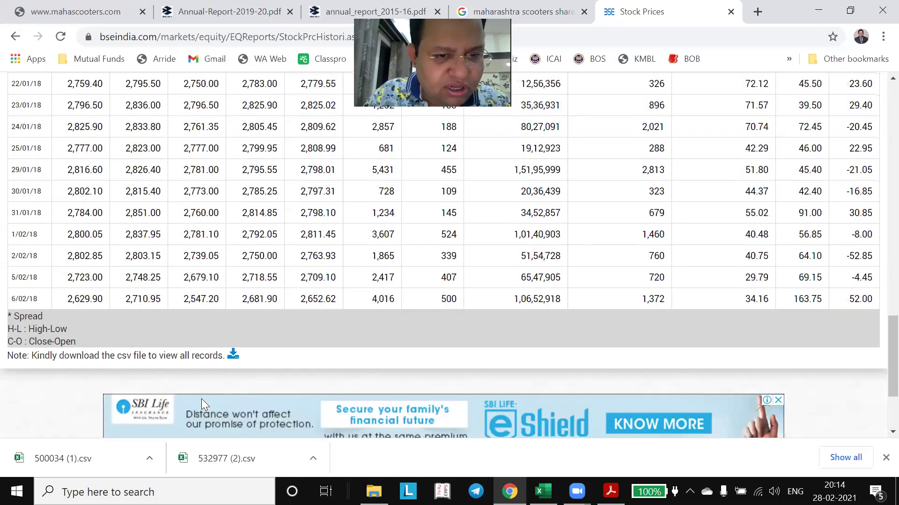
click(232, 358)
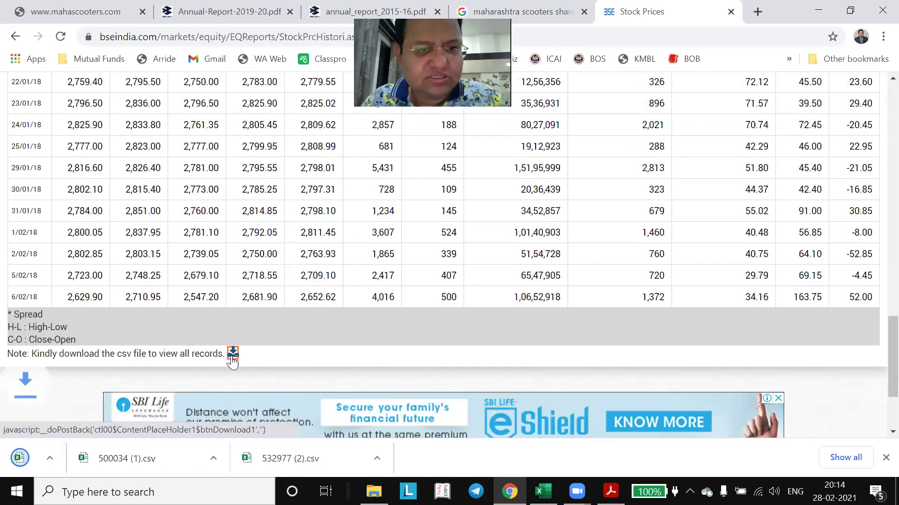
- Replace Bajaj Holdings with MAHARASHTRA SCOOTERS LTD as the security in the Stock Prices form
scroll(234, 355, up, 4)
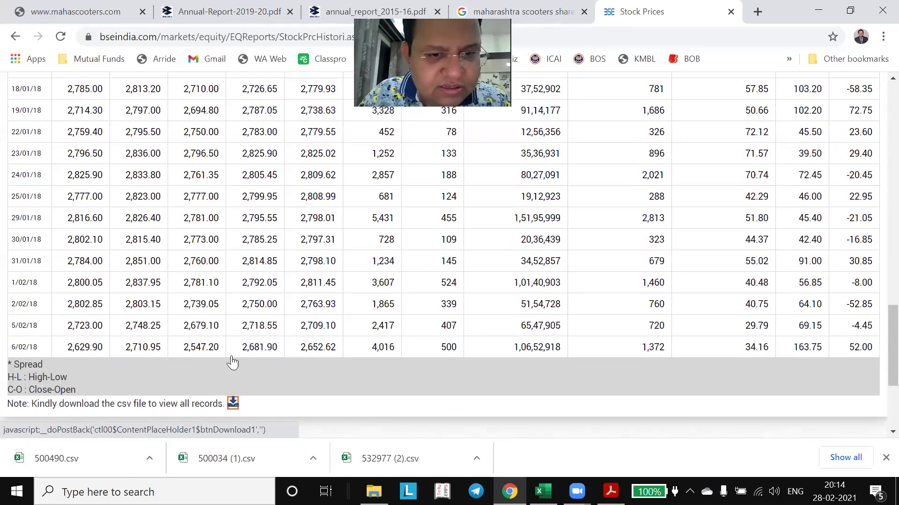
scroll(234, 358, up, 15)
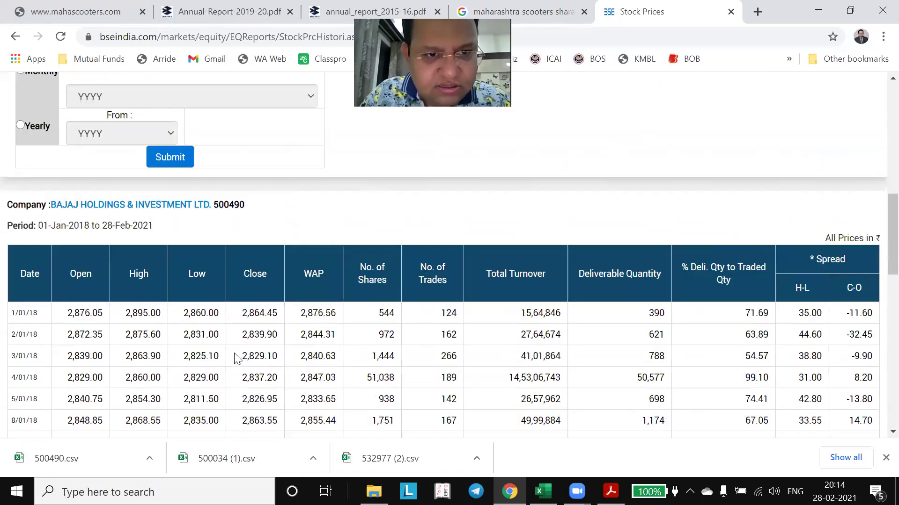
key(BackSpace)
key(BackSpace)
key(BackSpace)
key(BackSpace)
key(BackSpace)
key(BackSpace)
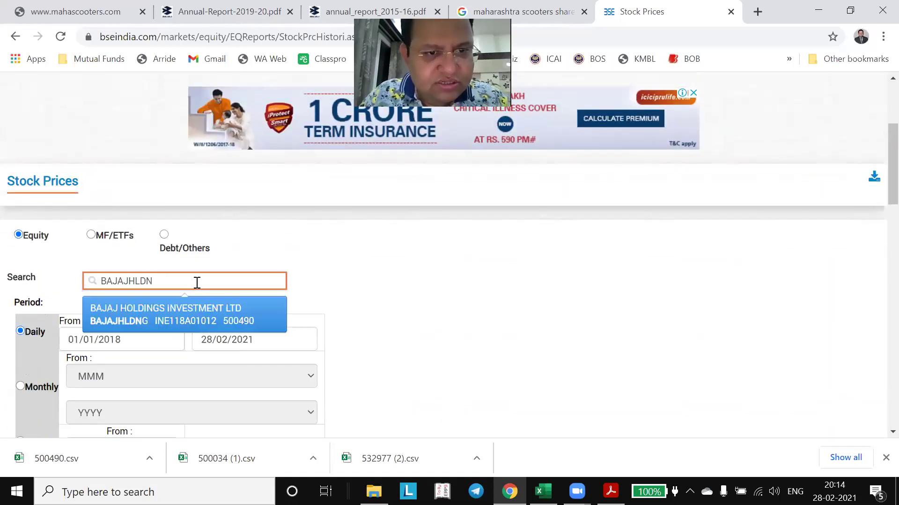
key(BackSpace)
key(BackSpace)
key(BackSpace)
key(BackSpace)
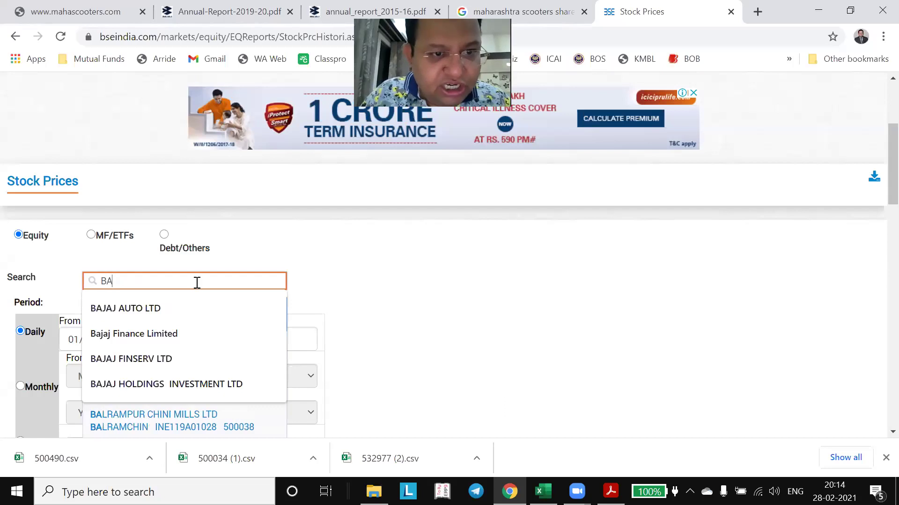
text(maha)
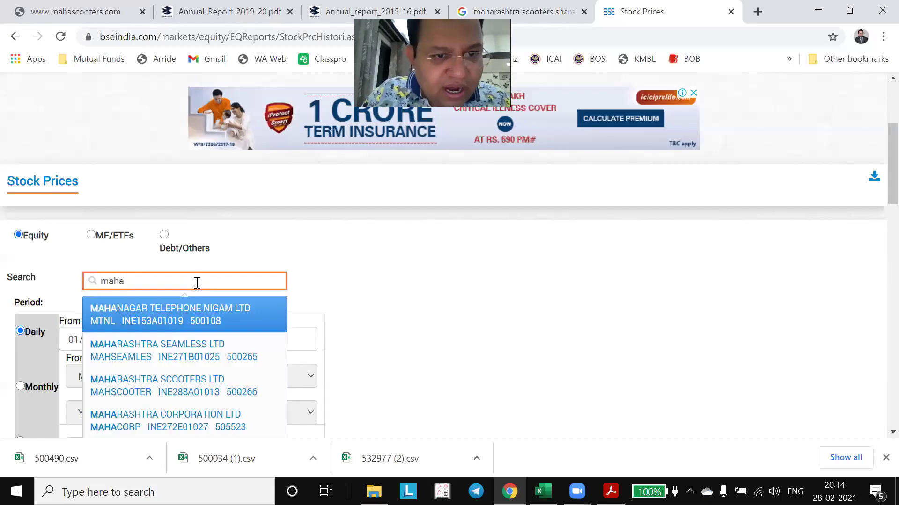
key(Down)
key(Down)
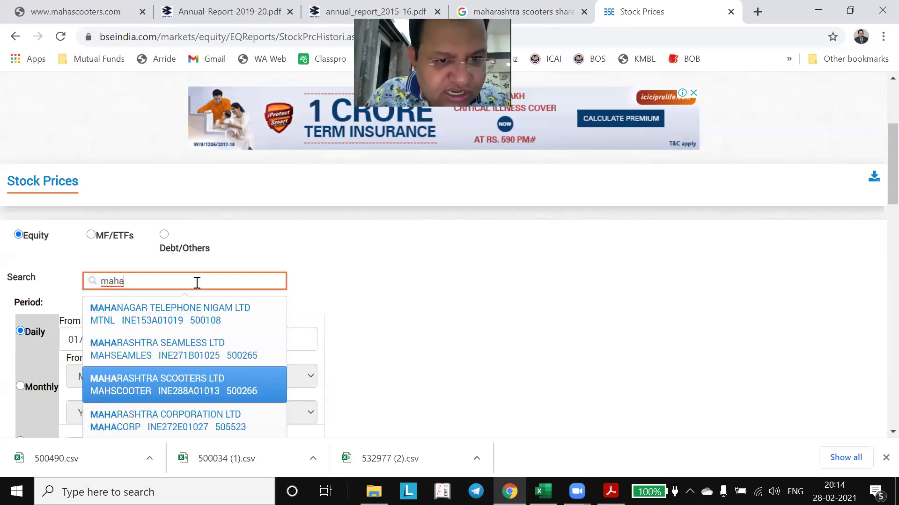
key(Return)
- Submit the Maharashtra Scooters price query and download the CSV file with all its records
scroll(374, 323, down, 1)
scroll(374, 323, down, 5)
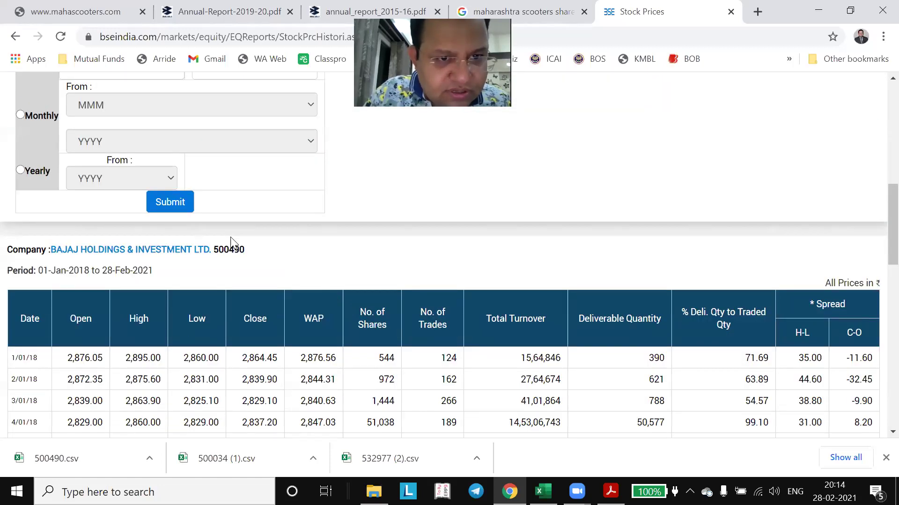
click(164, 201)
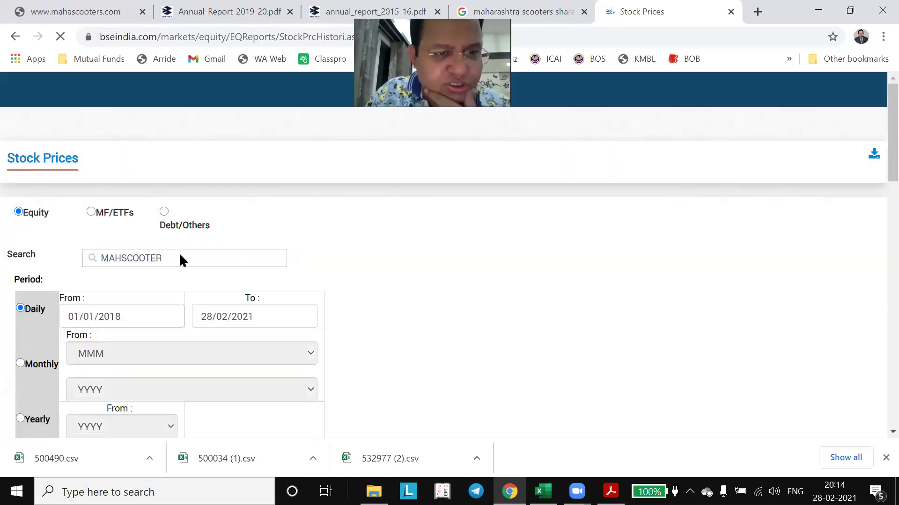
scroll(178, 253, down, 5)
scroll(177, 291, down, 13)
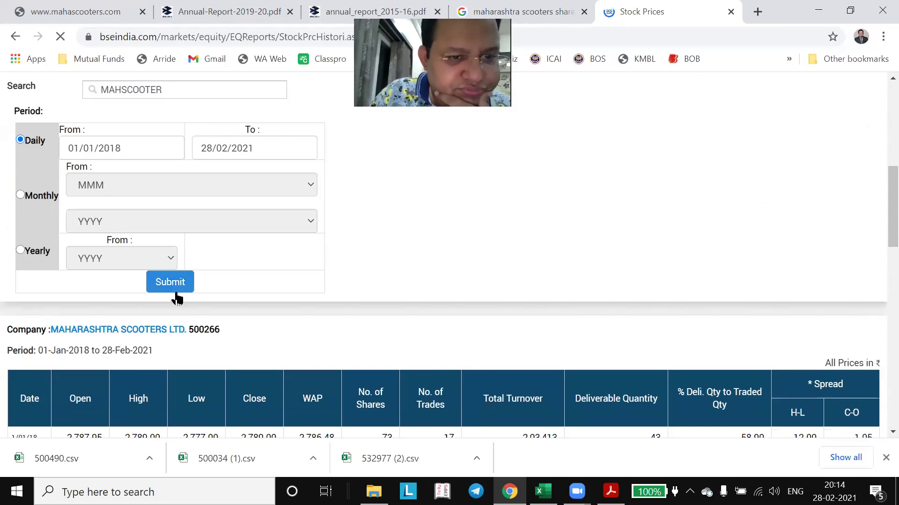
scroll(175, 290, down, 3)
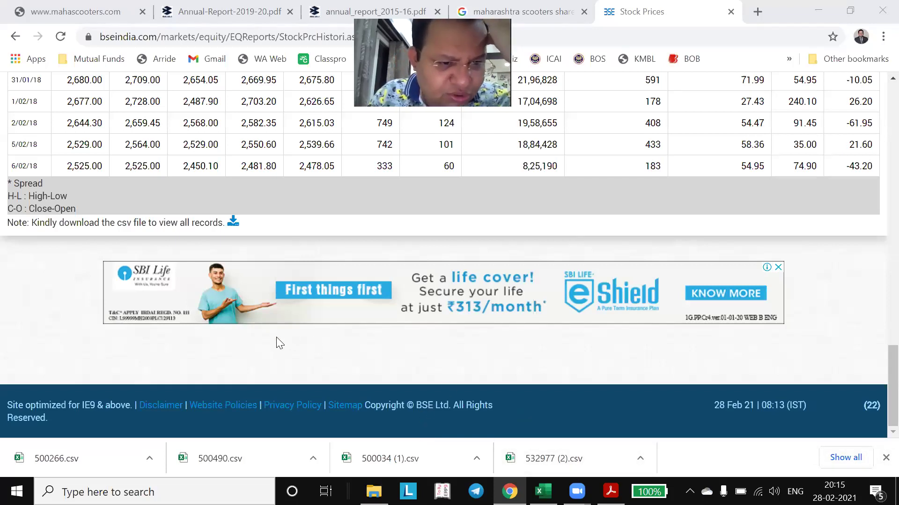
scroll(279, 343, up, 15)
scroll(279, 343, down, 3)
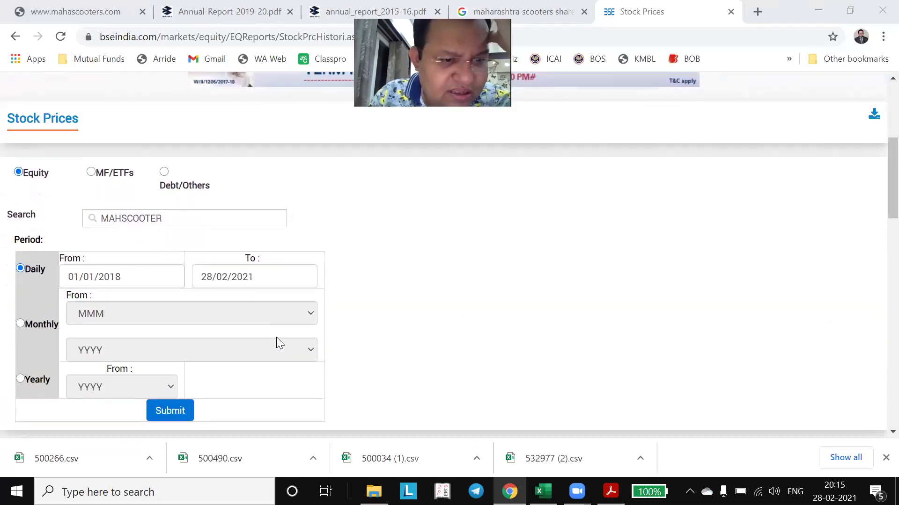
scroll(277, 338, down, 12)
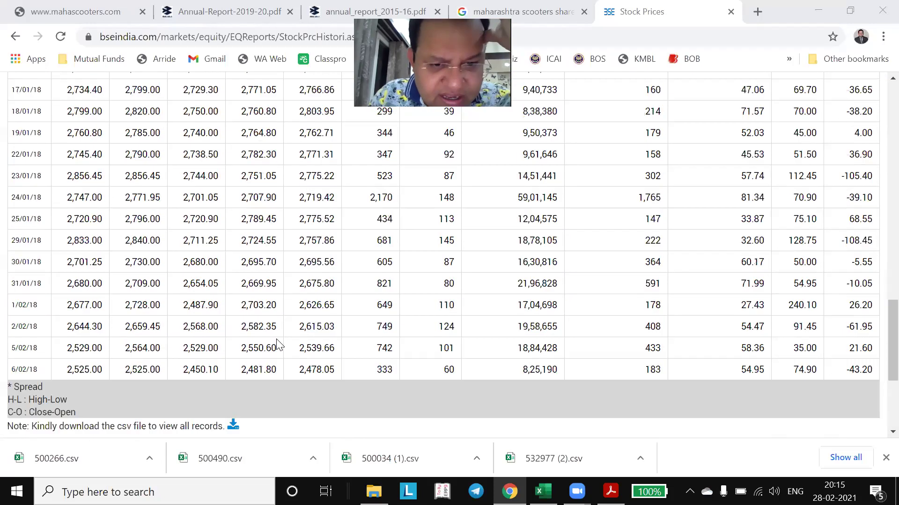
scroll(279, 346, down, 1)
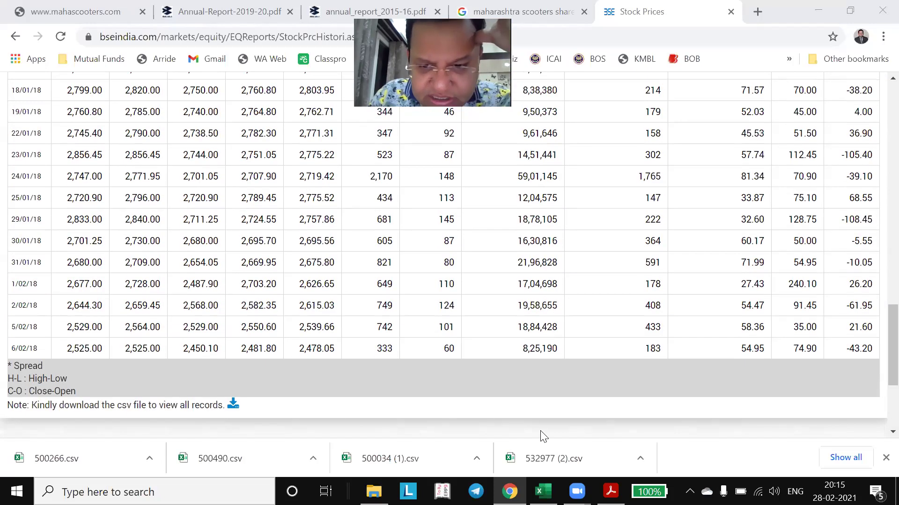
- Show the downloaded price CSV files in their folder and check which companies' files are there
click(844, 459)
click(312, 230)
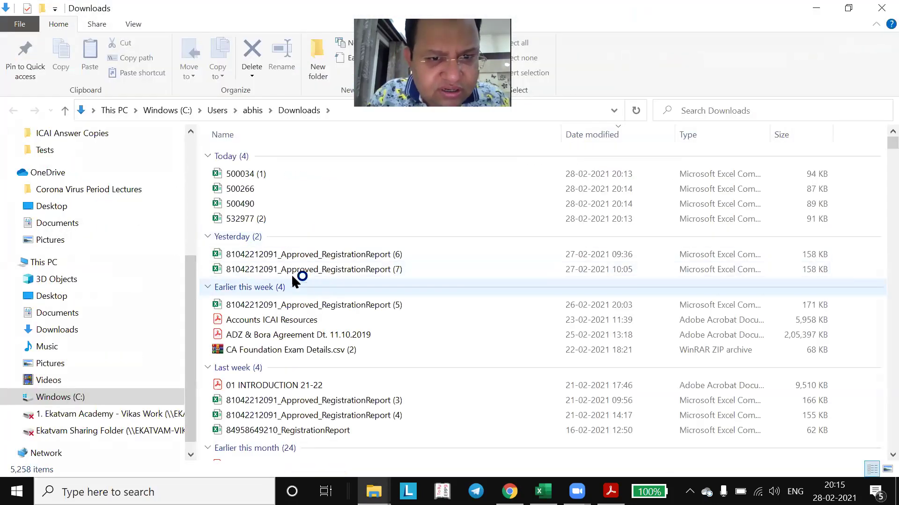
click(251, 224)
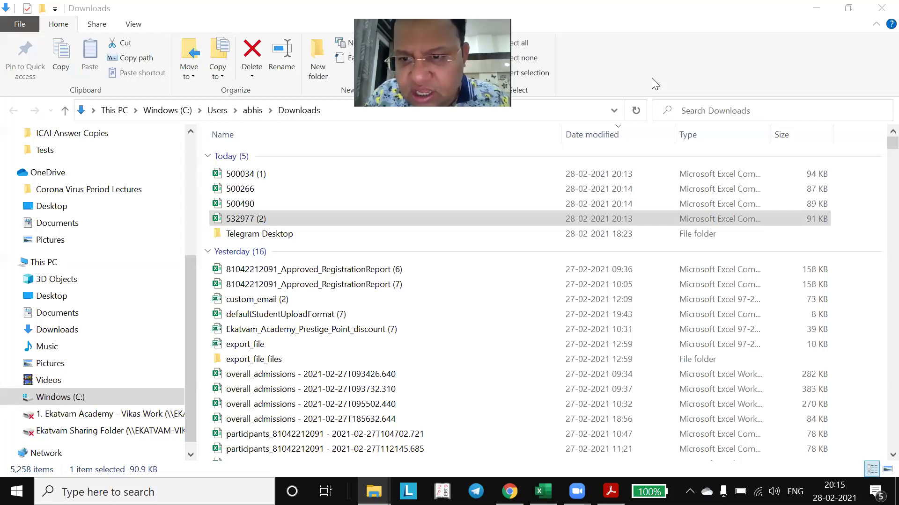
double_click(232, 206)
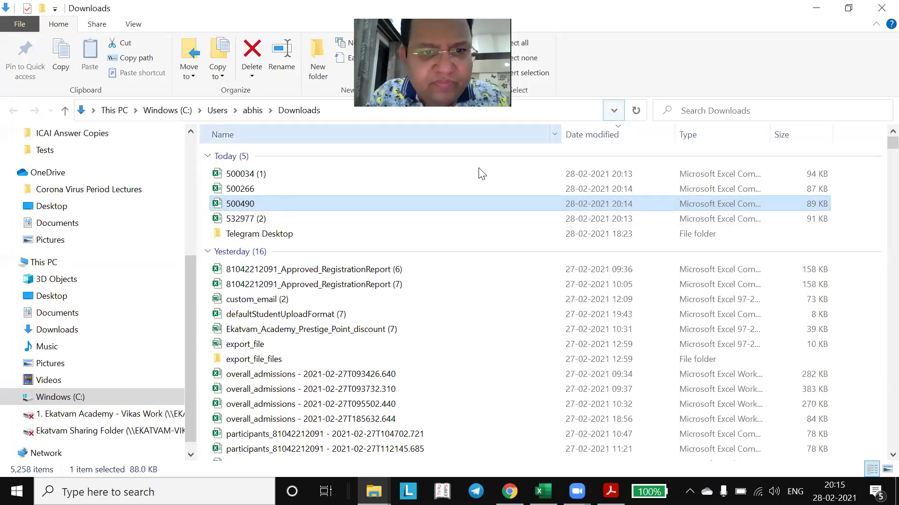
- Return to the BSE Stock Prices page in Chrome and replace the security with BAJAJ FINSERV LTD
key(alt+Tab)
key(alt+Tab)
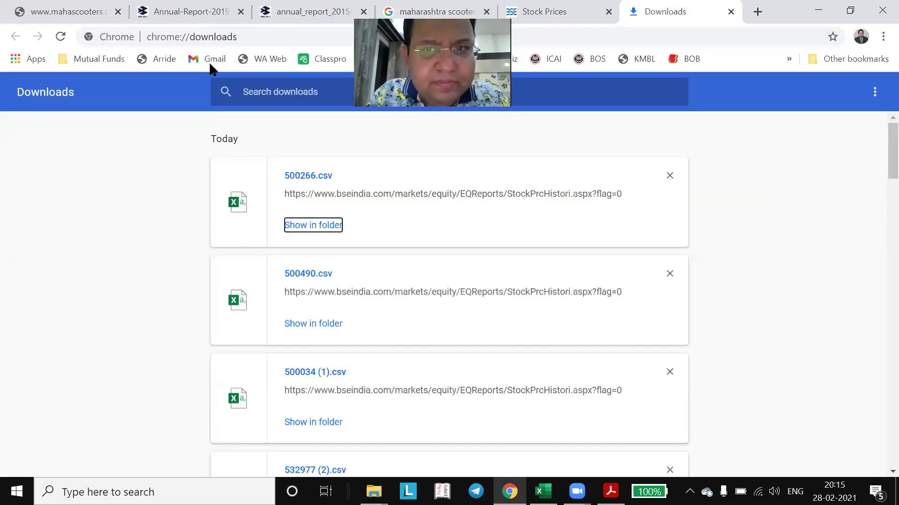
key(ctrl+shift+Tab)
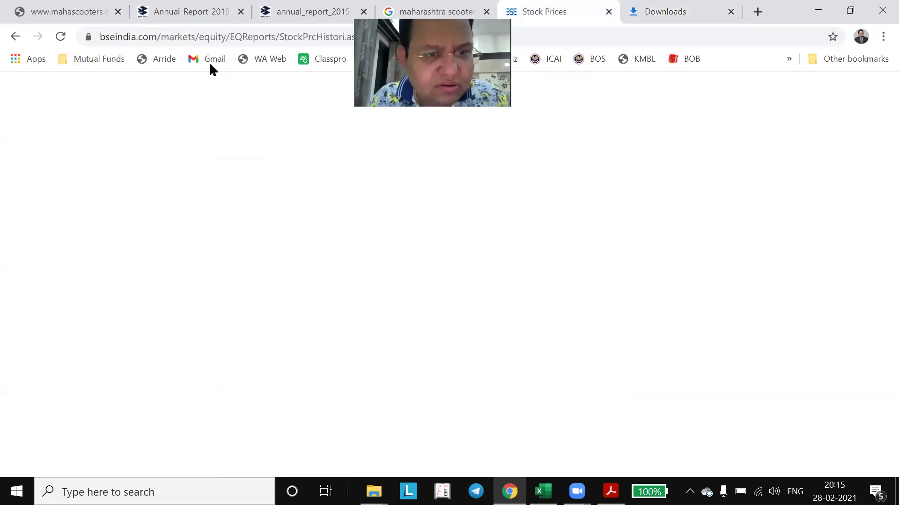
scroll(209, 260, up, 8)
scroll(211, 252, up, 5)
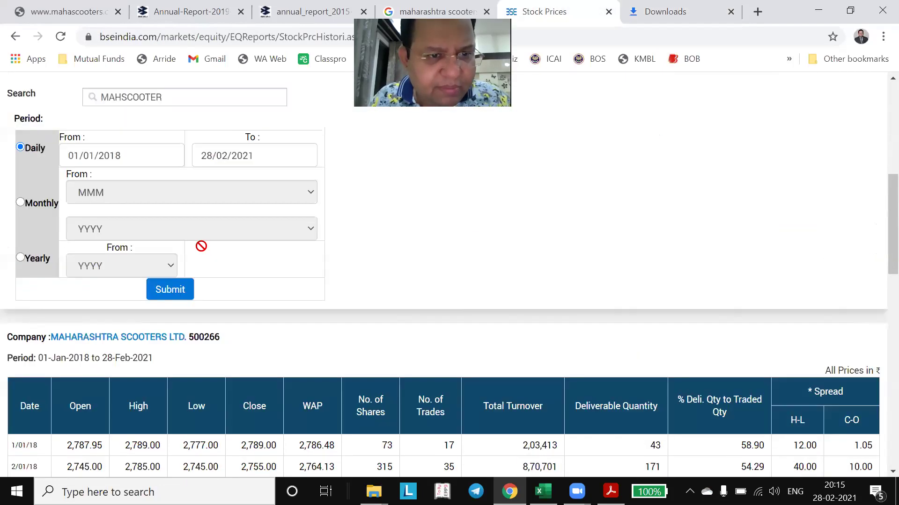
double_click(183, 165)
text(baja)
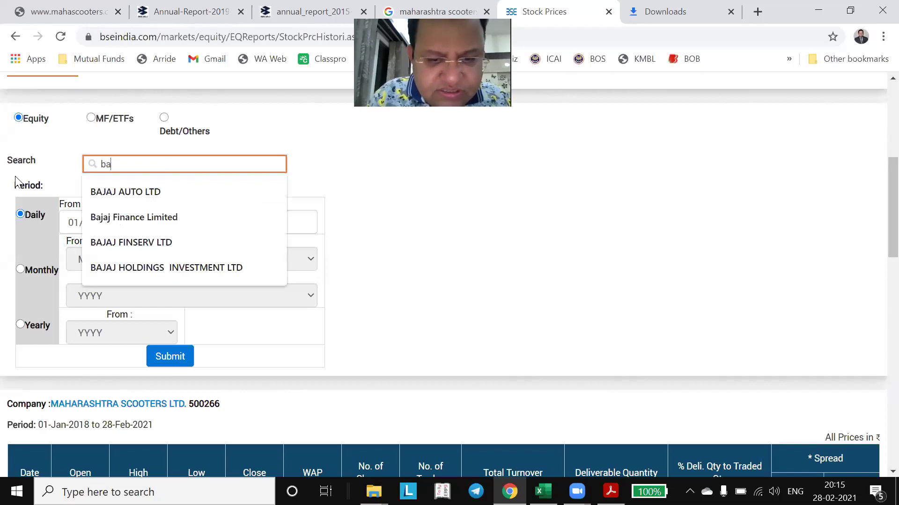
key(Down)
key(Down)
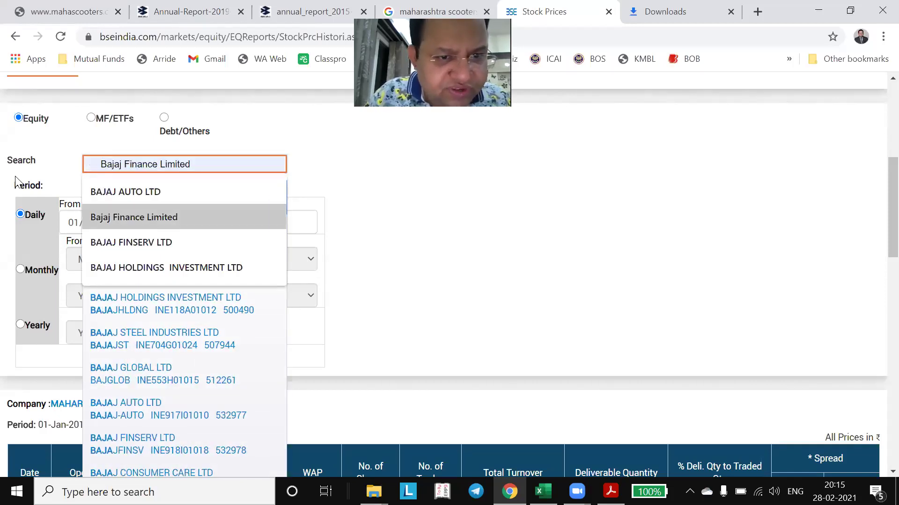
key(Down)
key(Return)
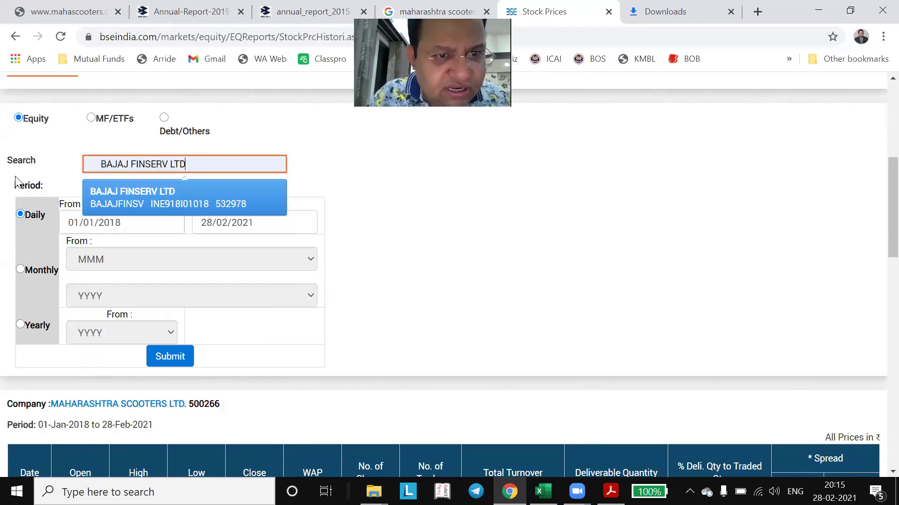
click(183, 205)
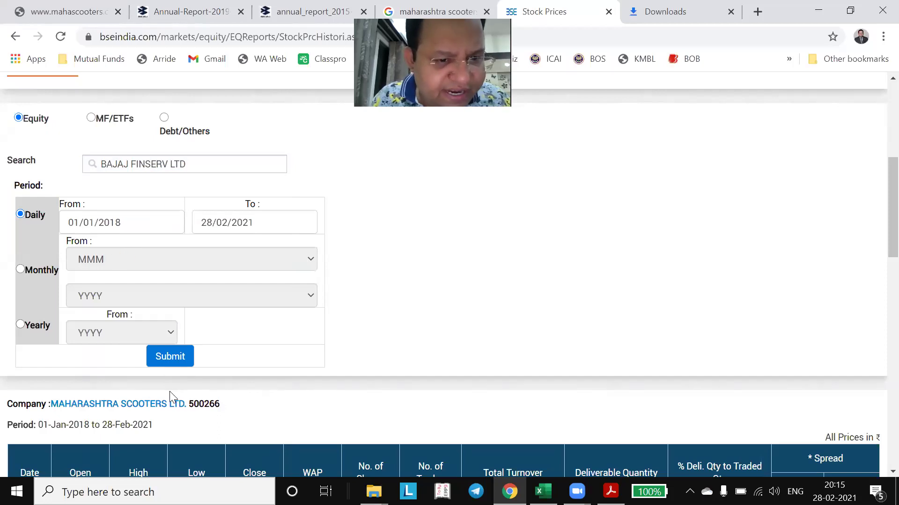
- Submit the Bajaj Finserv daily price query and download the CSV file with all its records
scroll(169, 386, down, 2)
click(167, 289)
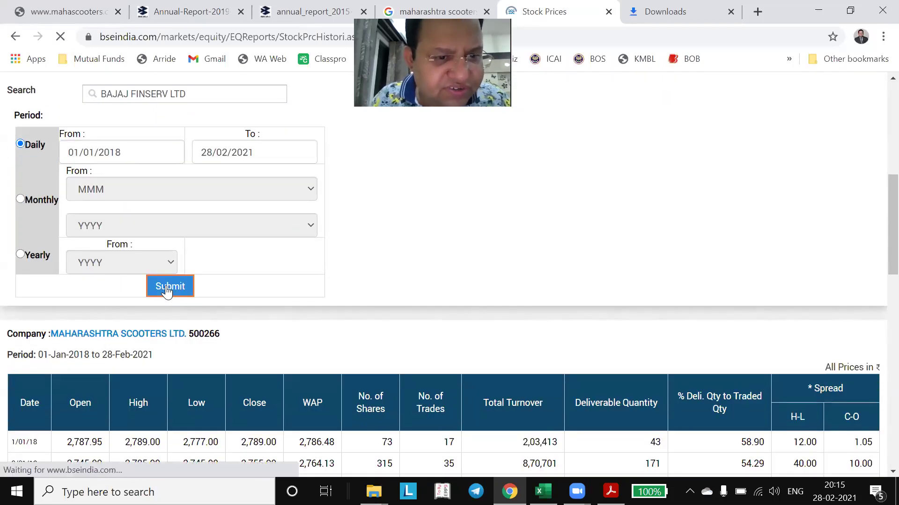
scroll(165, 295, down, 4)
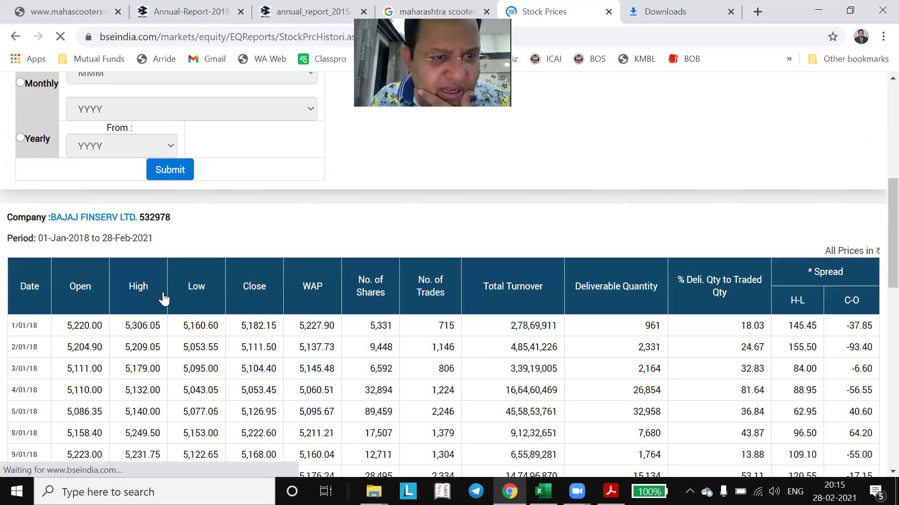
key(alt+Tab)
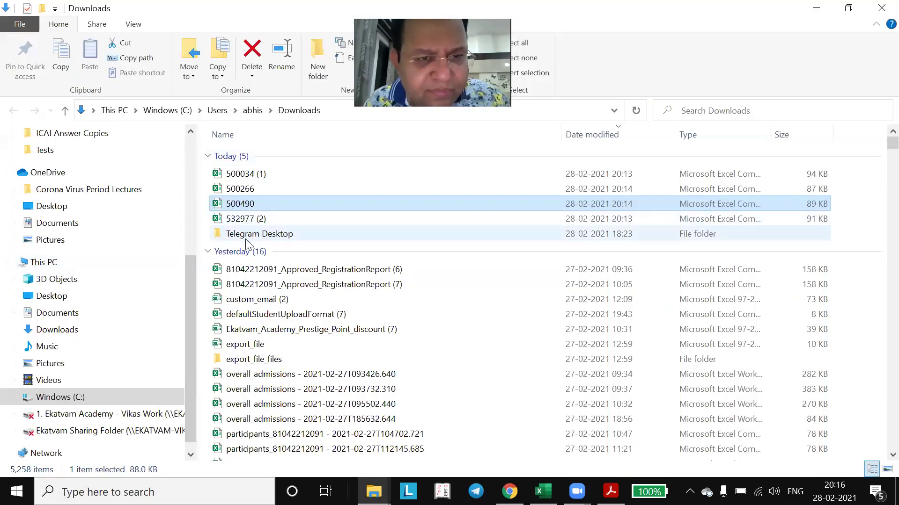
key(alt+Tab)
scroll(253, 244, down, 5)
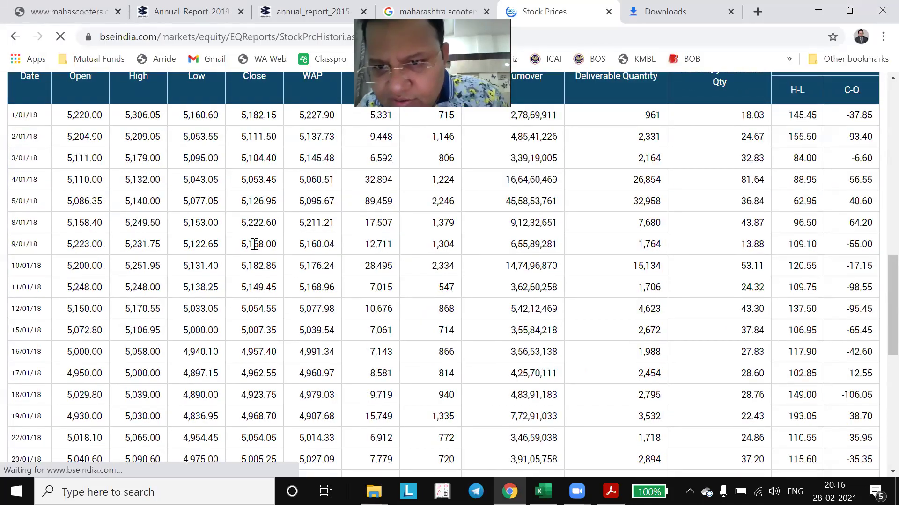
scroll(253, 244, down, 8)
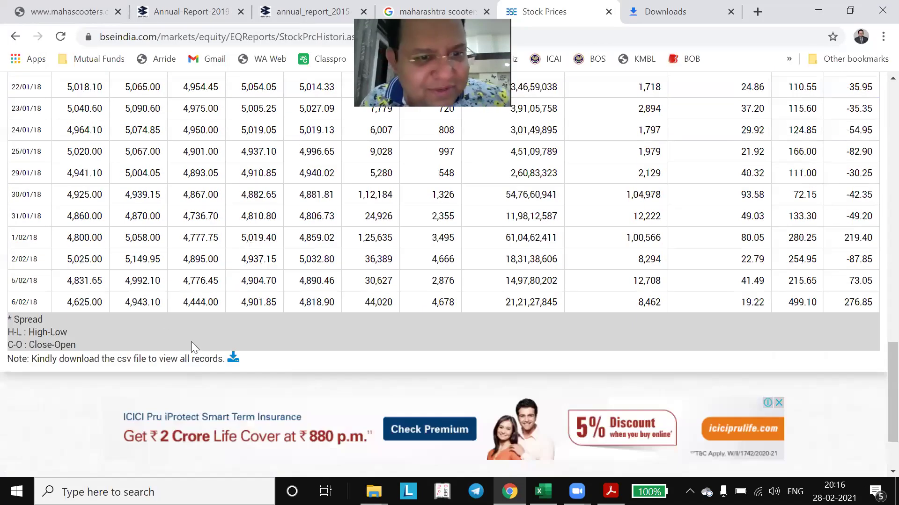
click(233, 358)
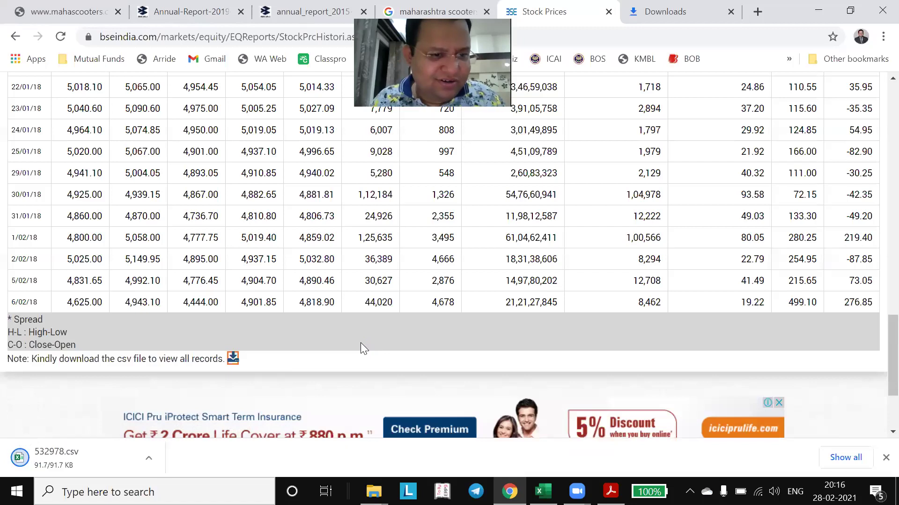
- Show the new download in its folder and open the Bajaj Auto price file 532977 (2) in Excel
click(151, 452)
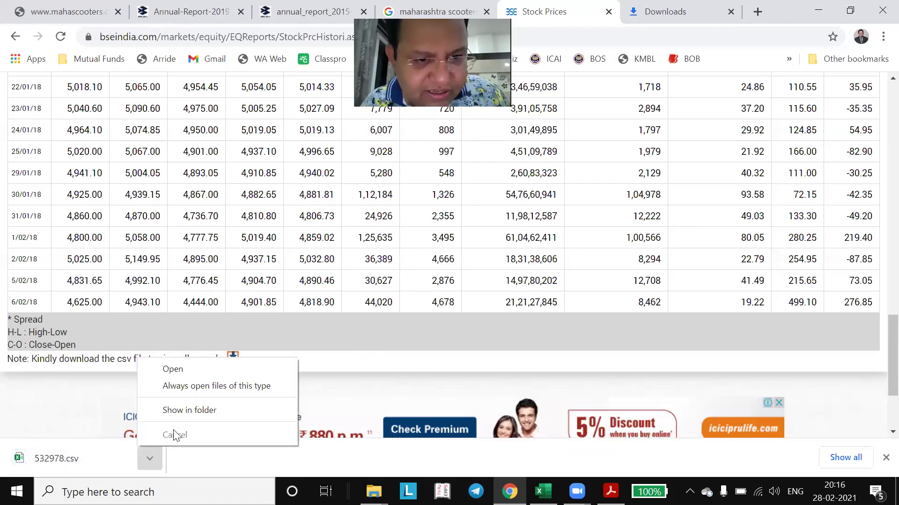
click(178, 409)
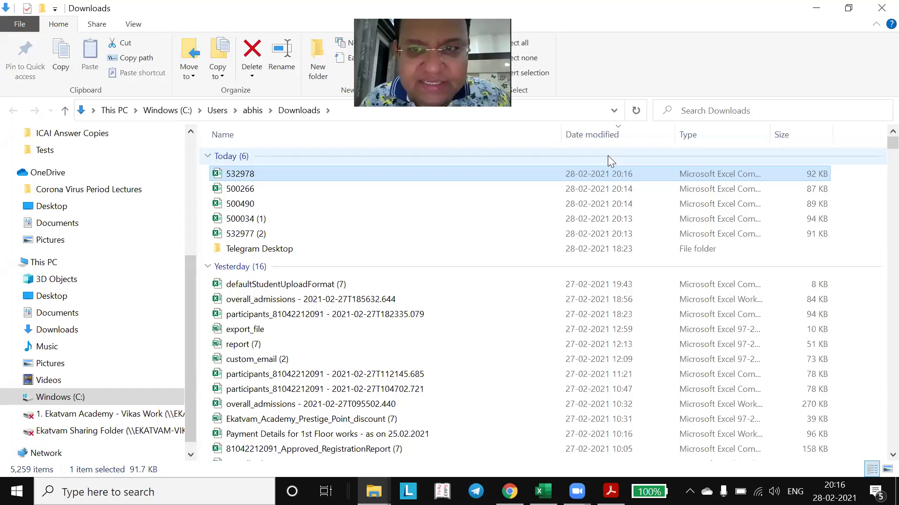
key(Down)
key(Down)
key(Down)
key(Down)
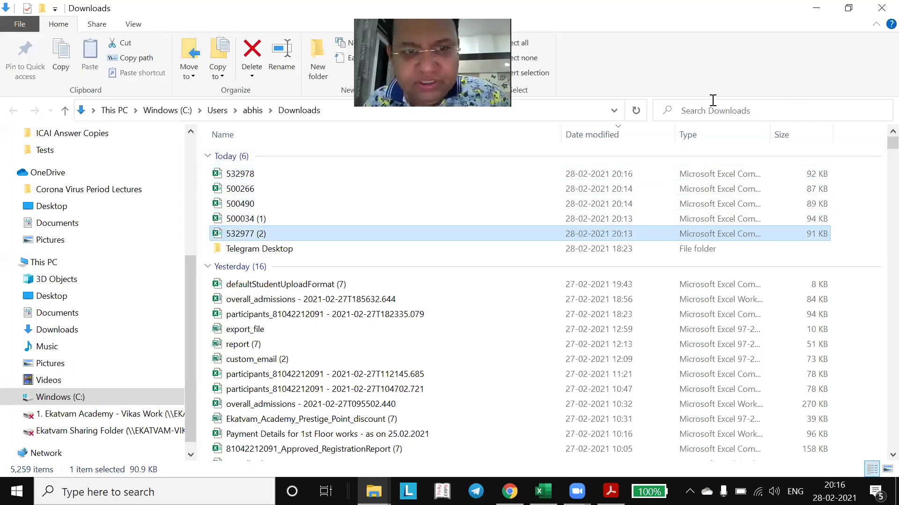
double_click(243, 239)
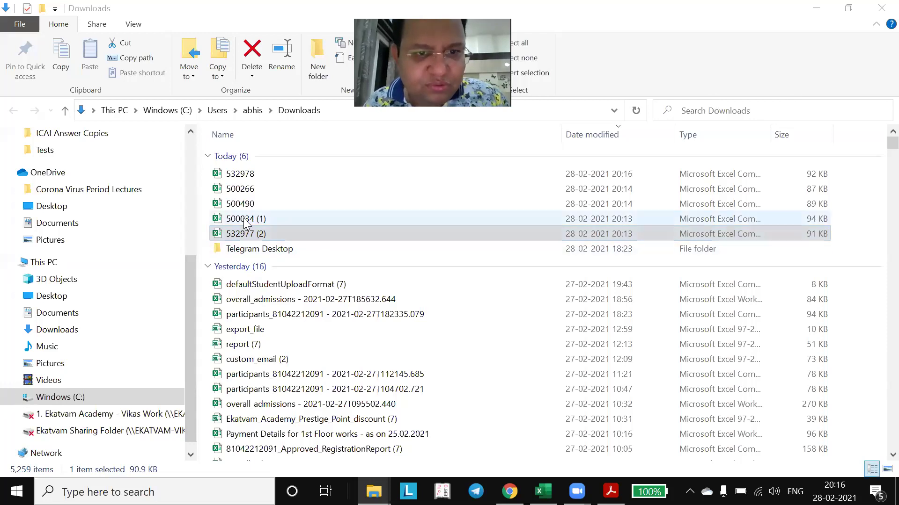
key(Up)
double_click(239, 236)
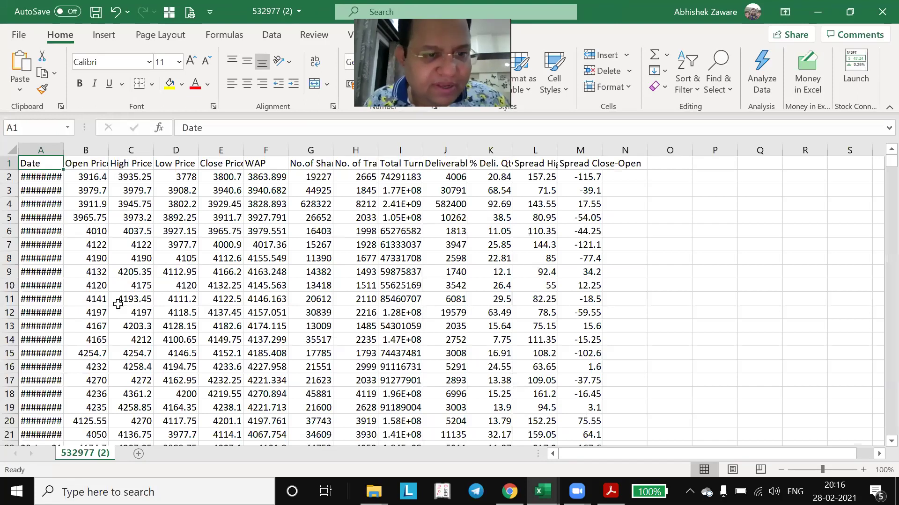
- Widen all columns of the Bajaj Auto price sheet to fit their contents
click(10, 150)
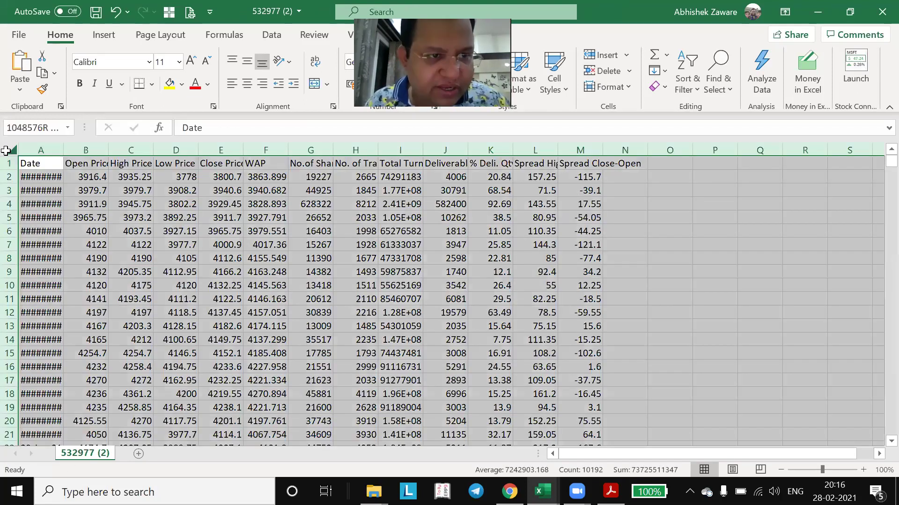
double_click(58, 151)
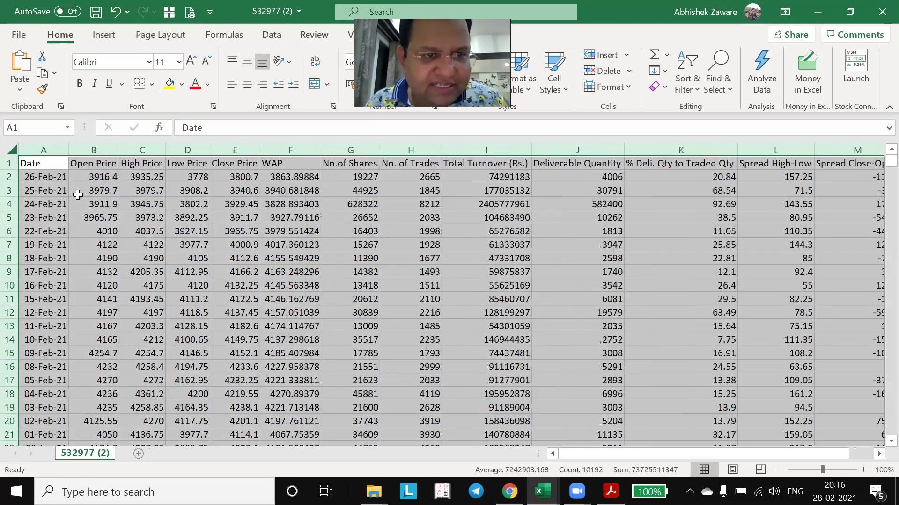
click(77, 193)
key(Up)
key(Up)
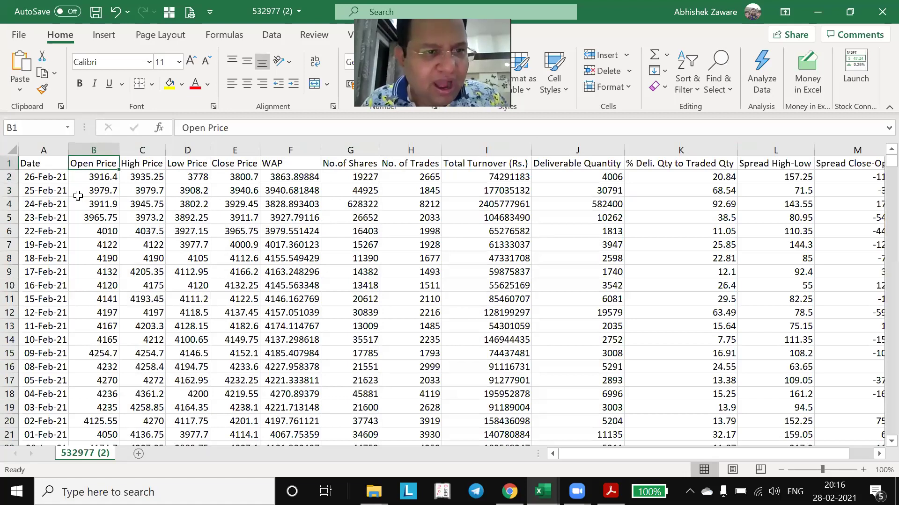
- Inspect the 26-Feb-21 prices in the Bajaj Auto sheet from Open Price across to WAP
key(Down)
key(Right)
key(Right)
key(Right)
key(Right)
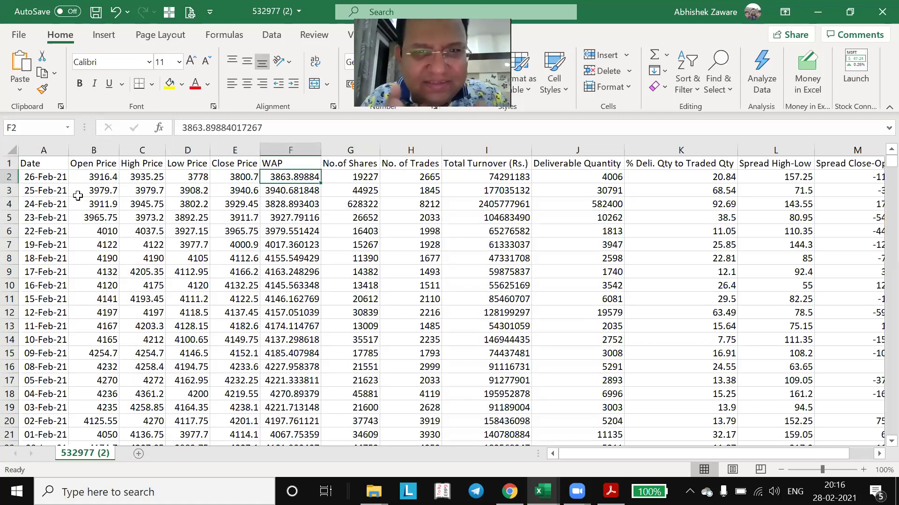
- Switch to the Maharashtra Scooters workbook and review Bajaj Auto's price per share and total market value rows on Sheet2
key(alt+Tab)
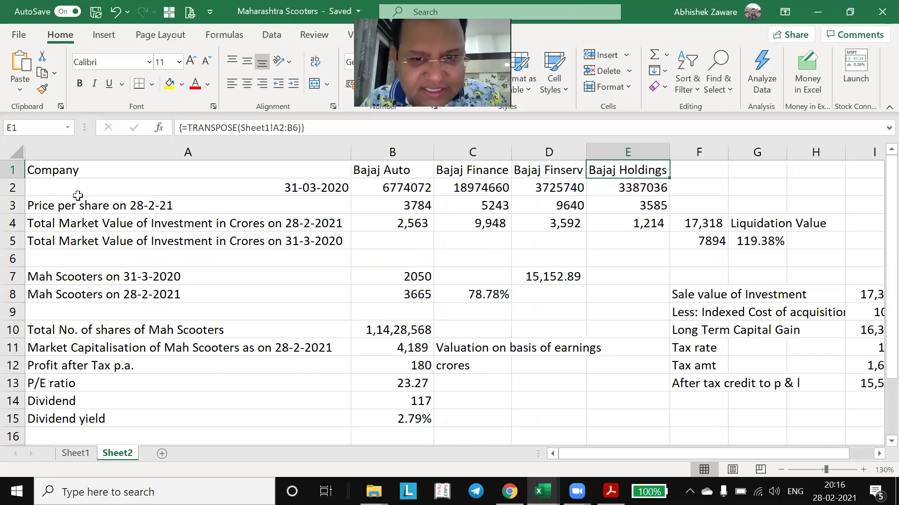
key(Left)
key(Left)
key(Down)
key(Down)
key(Left)
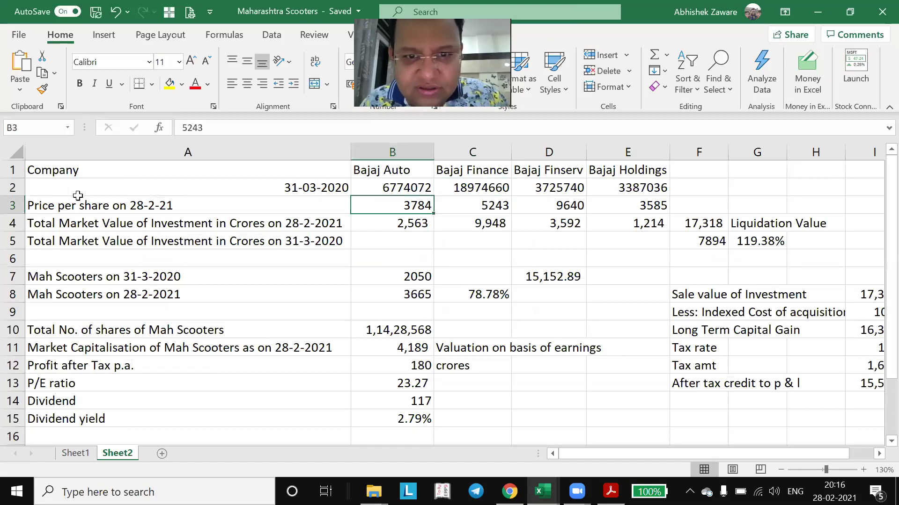
key(Down)
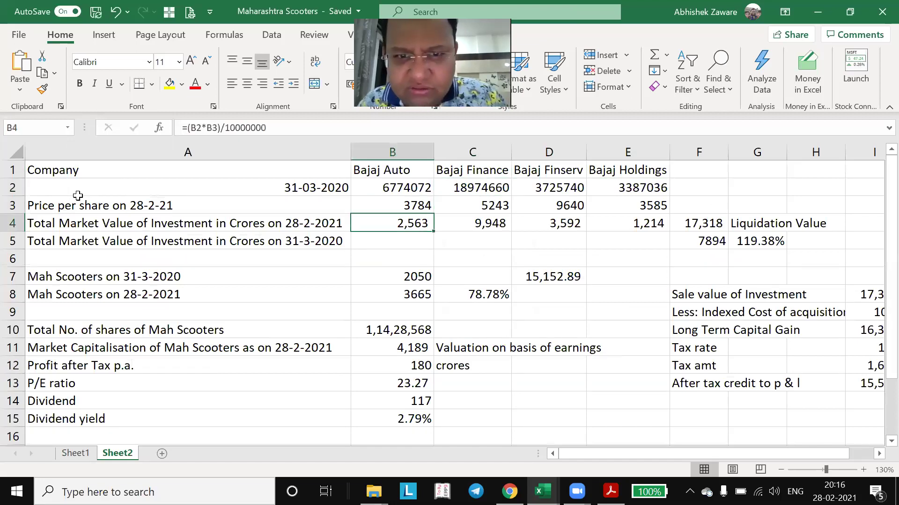
key(Down)
key(Down)
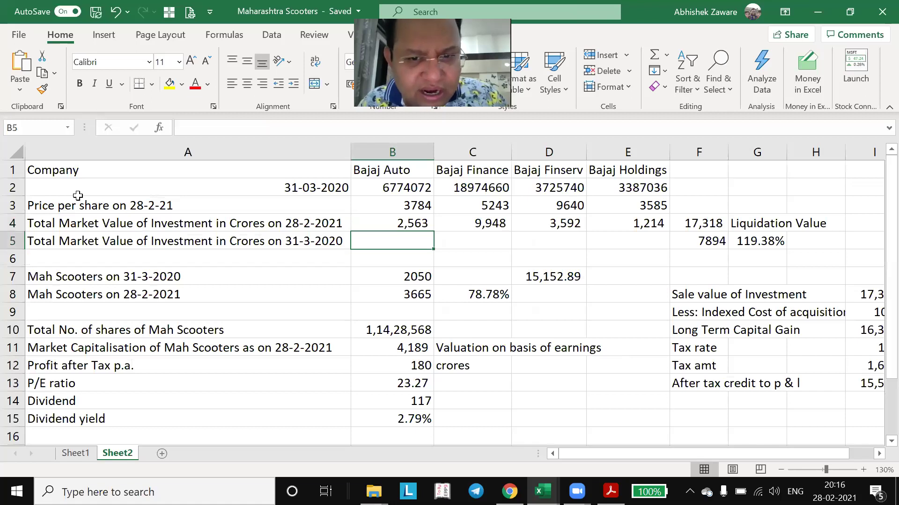
key(Up)
key(Up)
key(Up)
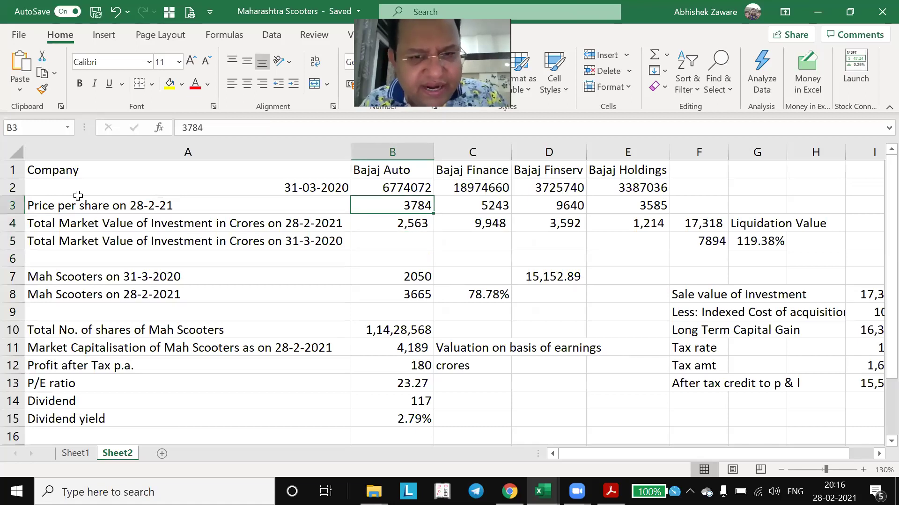
- Compare the 26-Feb-21 date, close price and WAP in 532977 (2) with Bajaj Auto's share price in the Maharashtra Scooters workbook
key(alt+Tab)
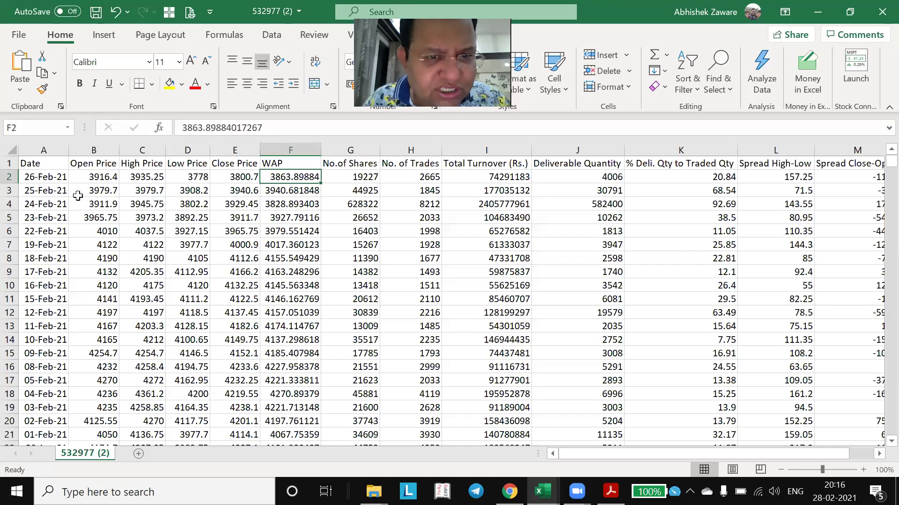
key(Left)
key(Right)
key(Left)
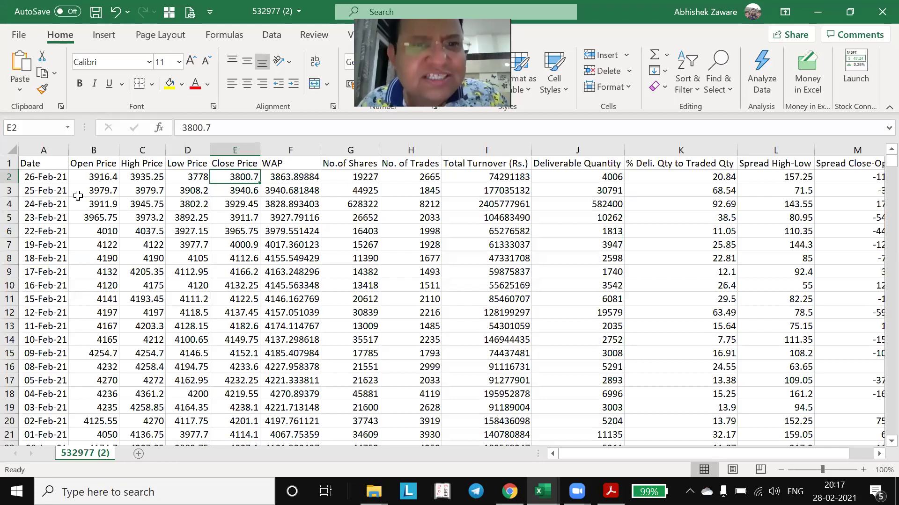
key(alt+Tab)
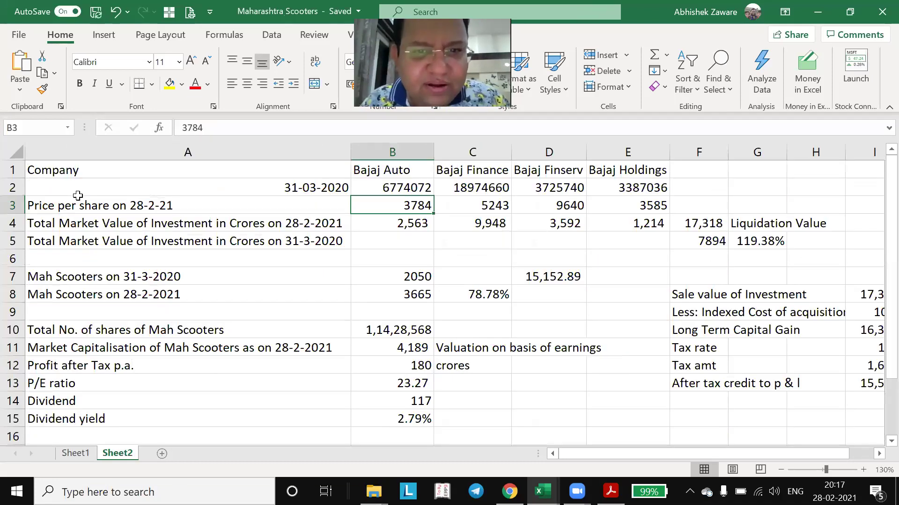
click(78, 195)
key(Right)
key(alt+Tab)
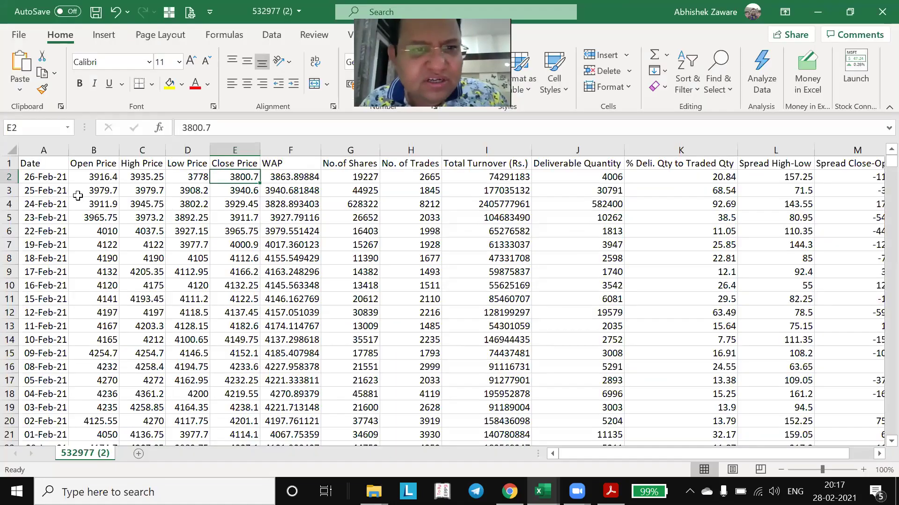
key(Left)
key(Left)
key(Left)
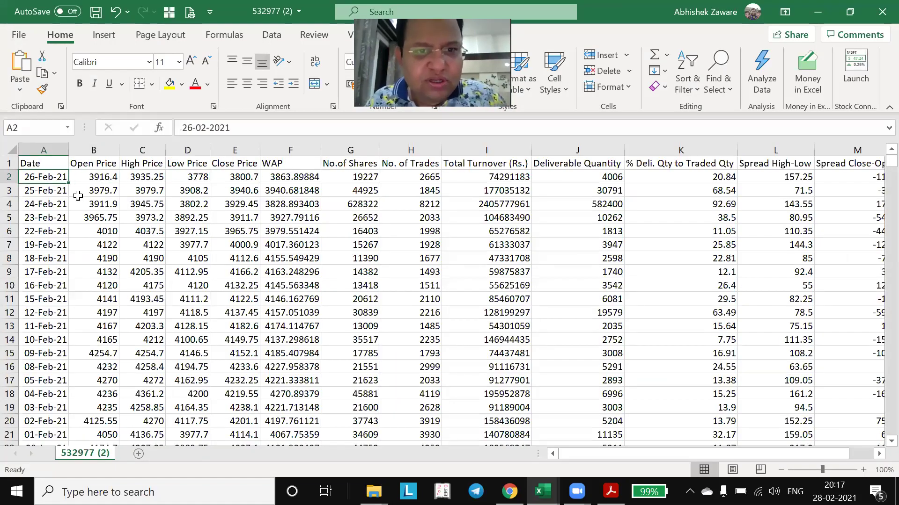
- Delete columns F to M, from WAP through Spread Close-Open, in the 532977 (2) sheet
key(Right)
key(Right)
key(Right)
key(Right)
key(Right)
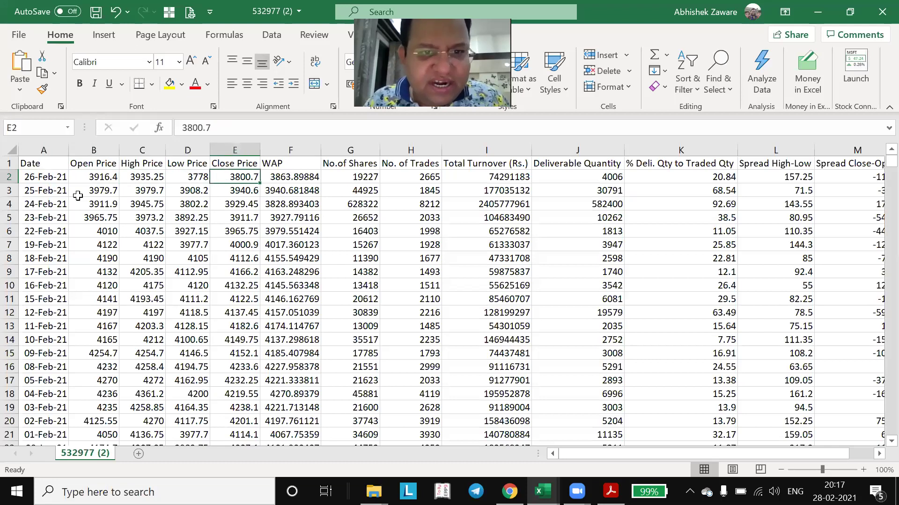
key(ctrl+shift+Down)
key(shift+Right)
key(shift+Right)
key(shift+Right)
key(shift+Right)
key(shift+Right)
key(shift+Right)
key(shift+Right)
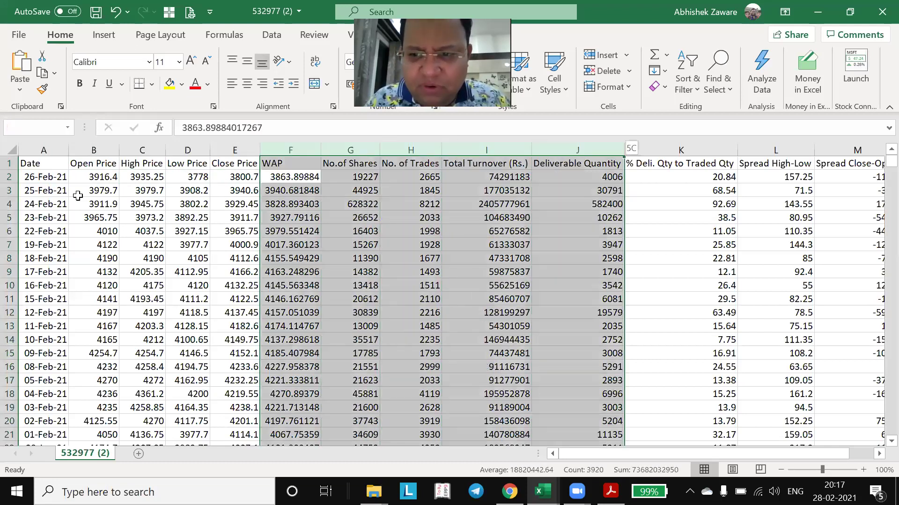
key(alt+h)
key(d)
key(c)
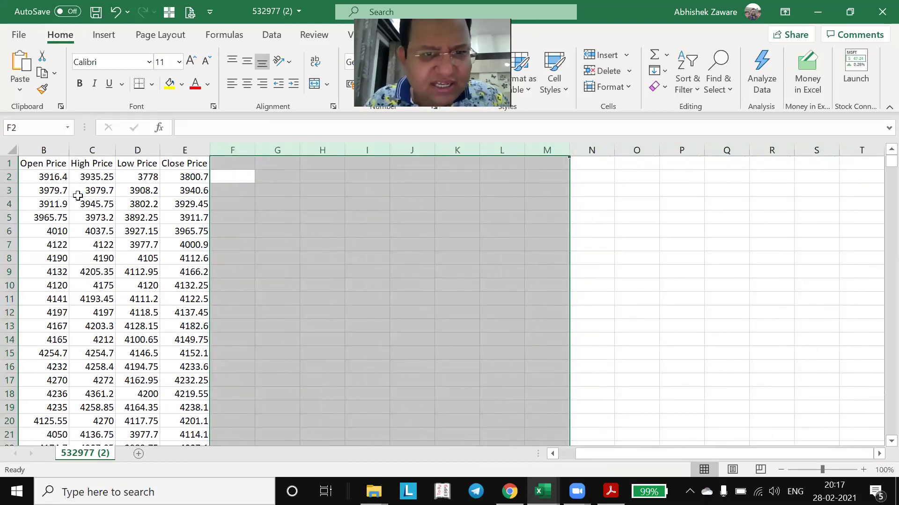
- Delete the Open Price, High Price and Low Price columns, keeping Date and Close Price
key(Left)
key(Left)
key(Left)
key(Left)
key(Left)
key(Right)
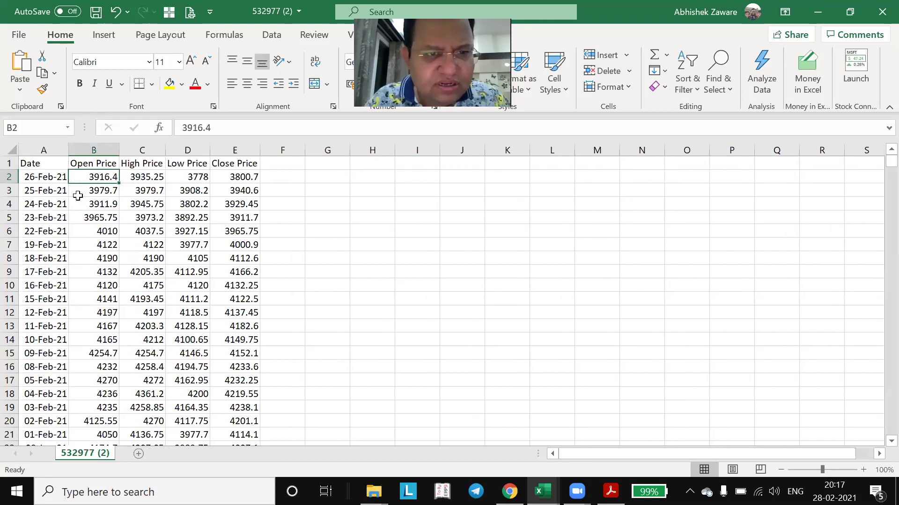
key(ctrl+shift+Down)
key(shift+Right)
key(shift+Right)
key(alt+h)
key(d)
key(c)
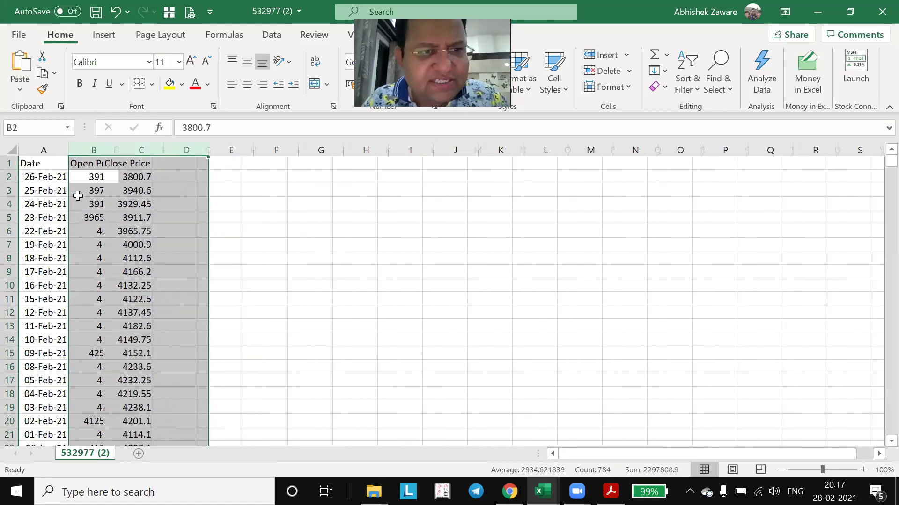
- Rename the Close Price header in B1 to Bajaj Auto and set the sheet zoom to 120%
key(Left)
key(Up)
key(Right)
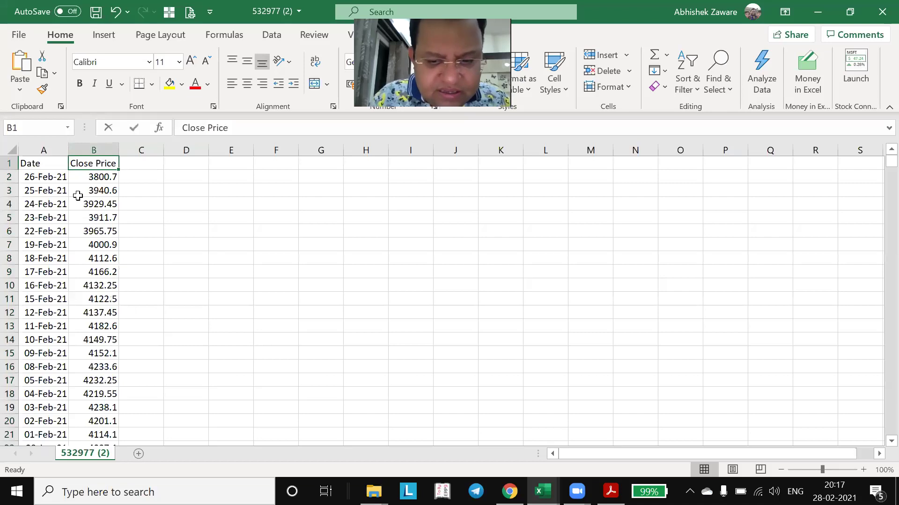
text(Bajaj Auto)
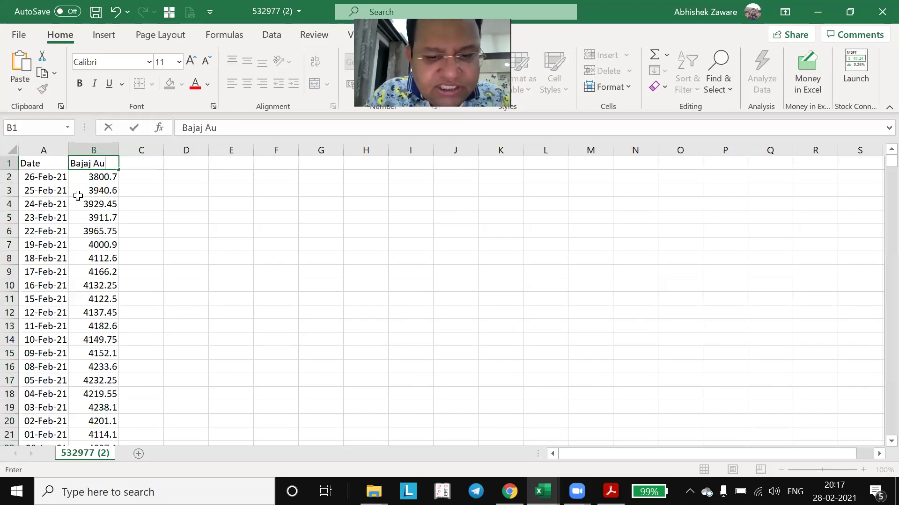
key(Return)
key(Up)
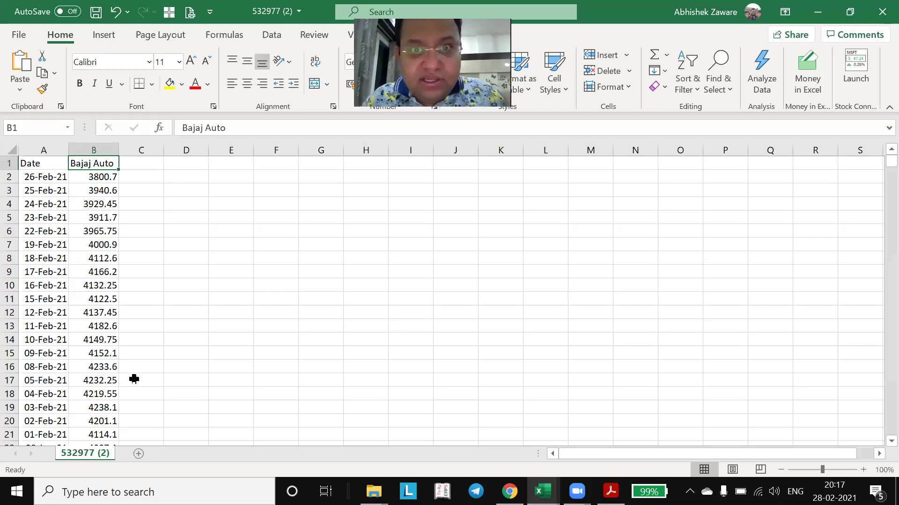
click(862, 470)
click(862, 470)
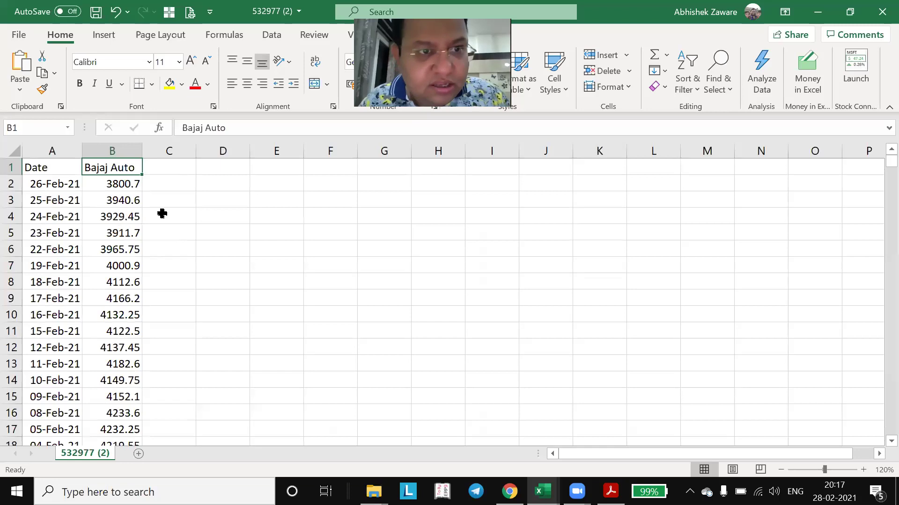
- Add the headers Bajaj Finance in C1 and Bajaj Holdings in D1
key(Left)
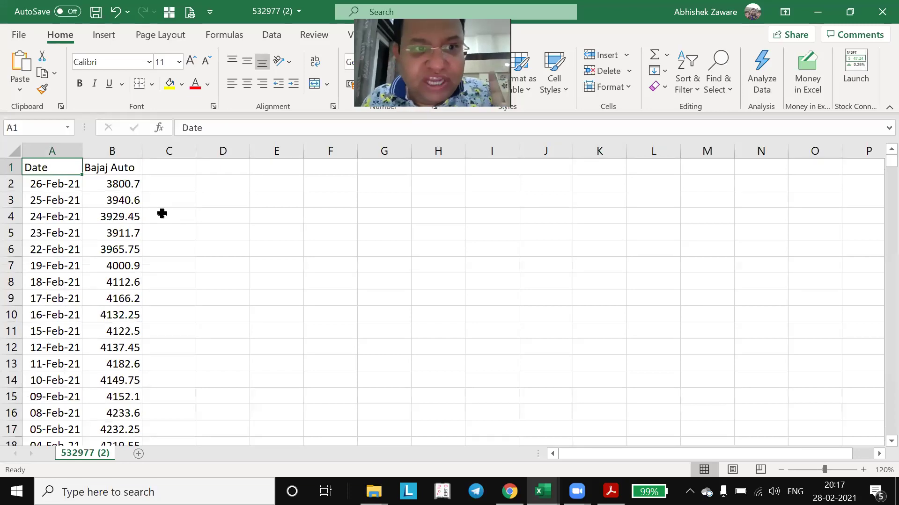
key(Down)
key(Up)
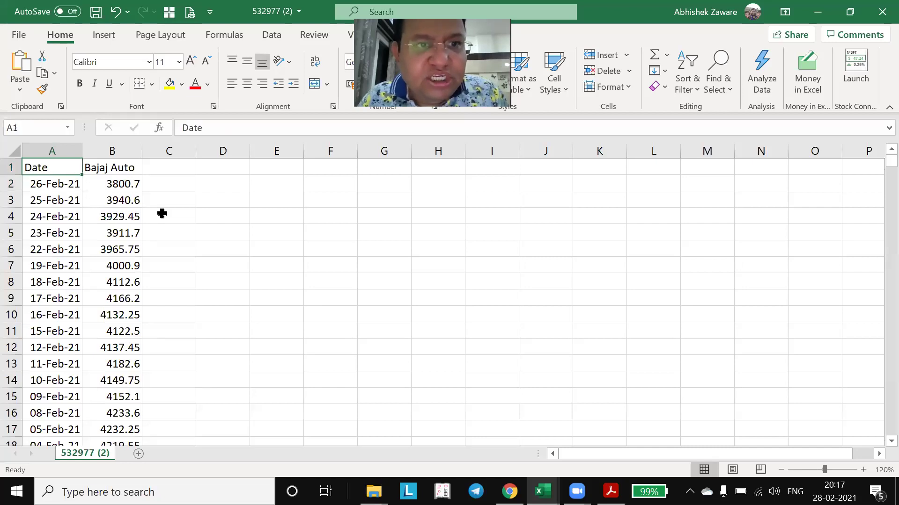
key(Right)
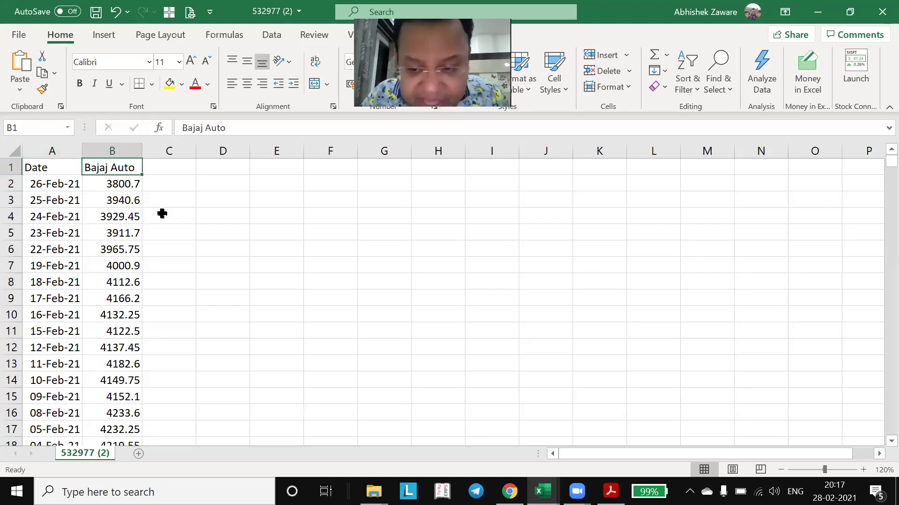
key(Right)
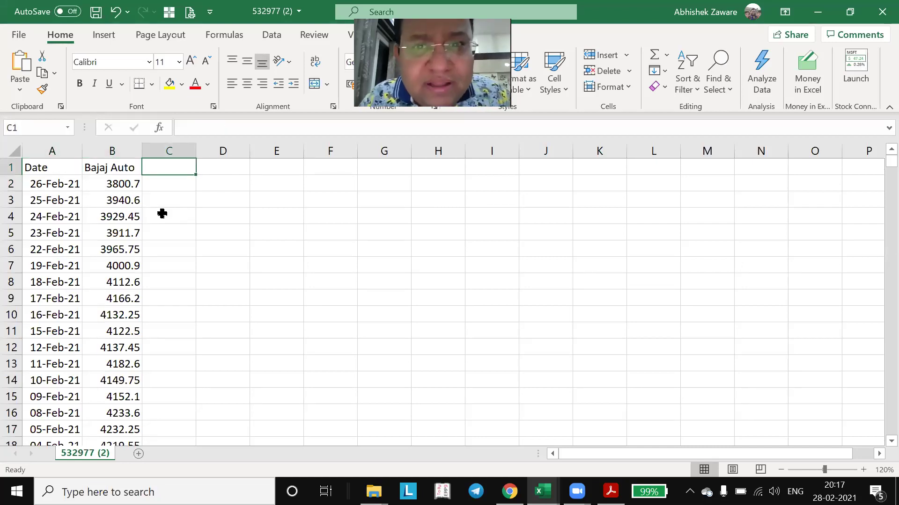
text(Ba)
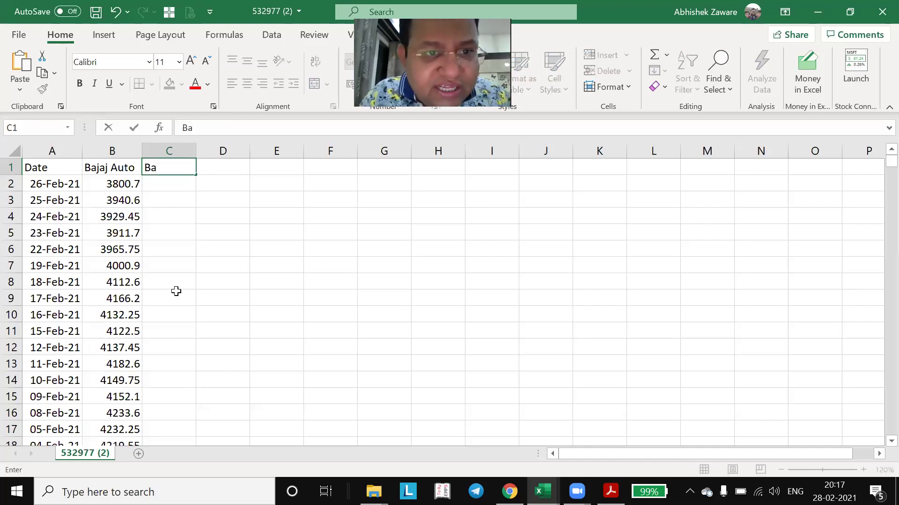
text(ja)
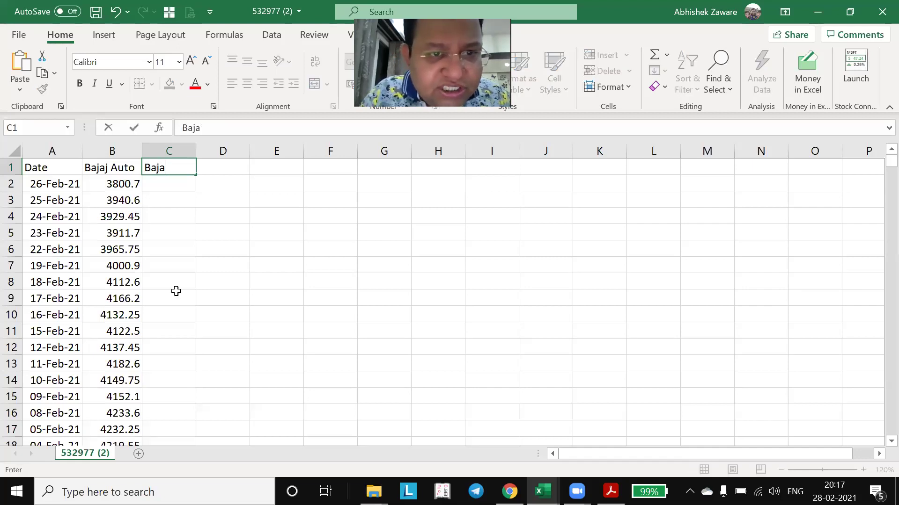
text(j Finance)
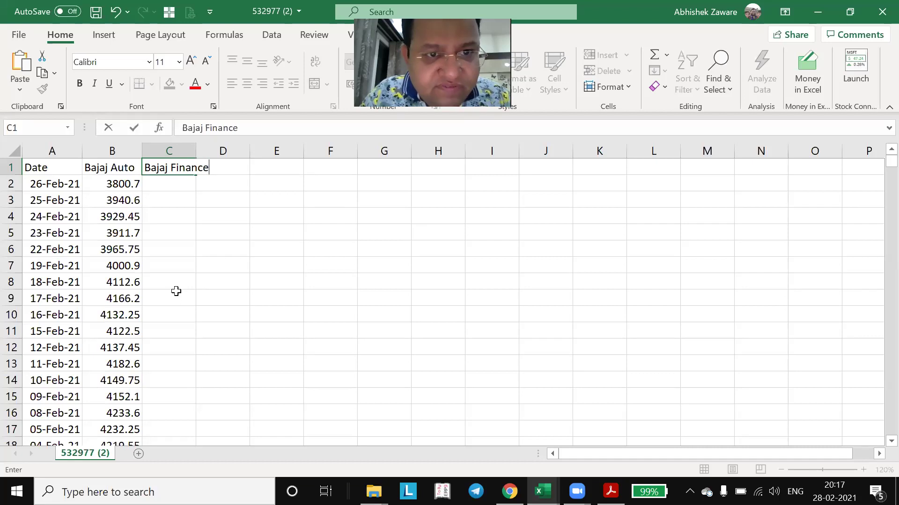
key(Tab)
text(Baja)
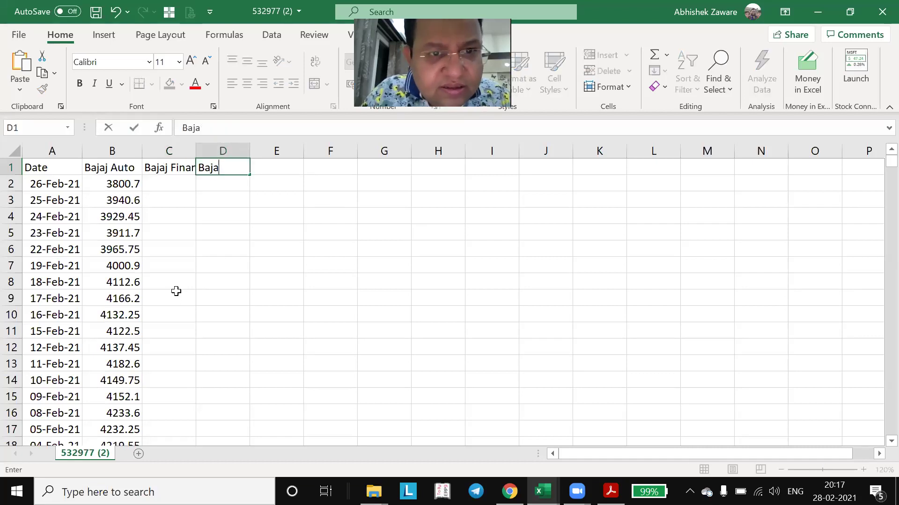
text(j Holding)
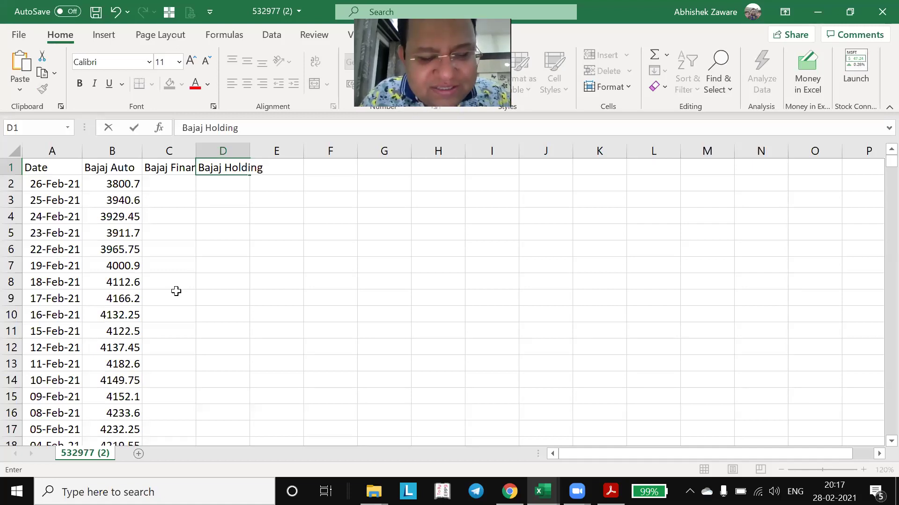
text(s)
key(Tab)
- Add the headers Mahashtra in E1 and Finserv in F1
text(Ba)
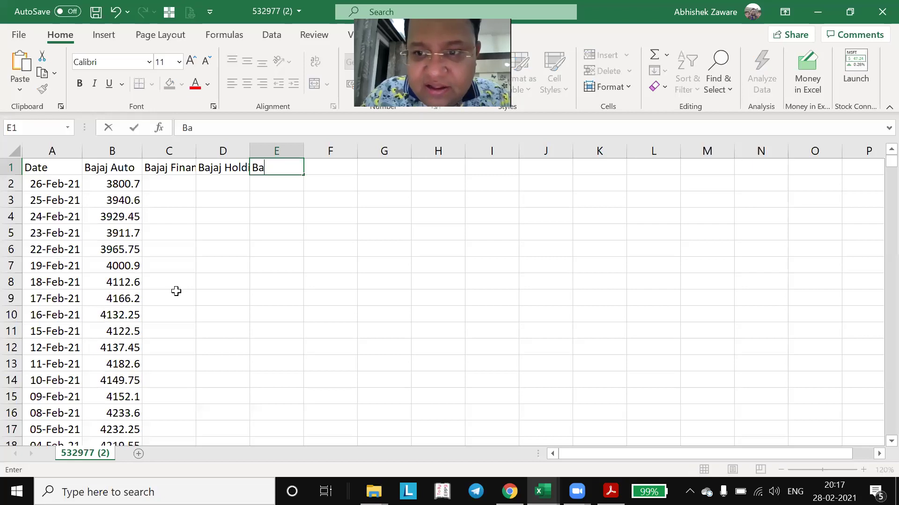
text(j)
key(BackSpace)
key(BackSpace)
key(BackSpace)
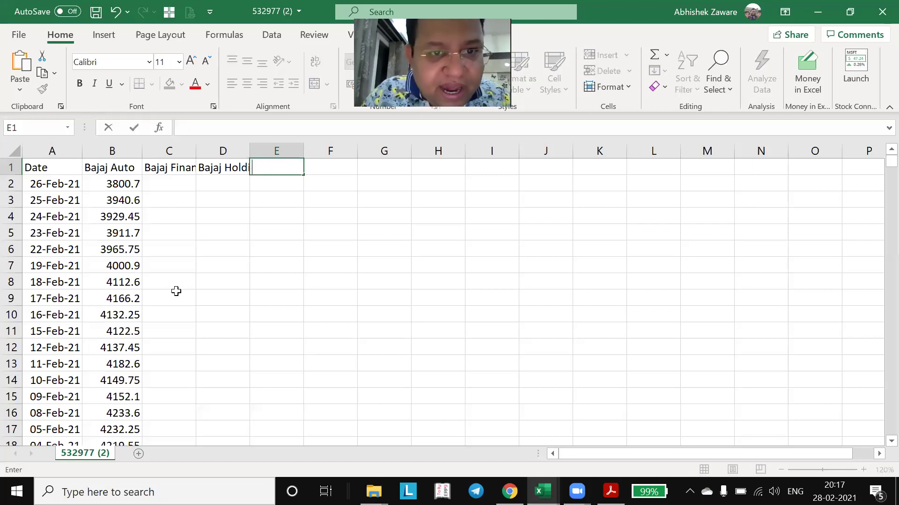
text(Maha)
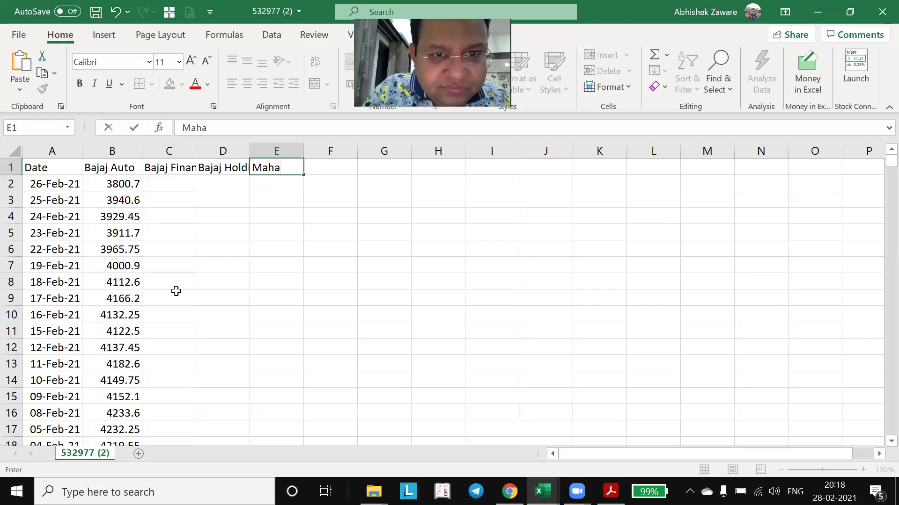
key(BackSpace)
key(BackSpace)
text(ashtra)
key(Tab)
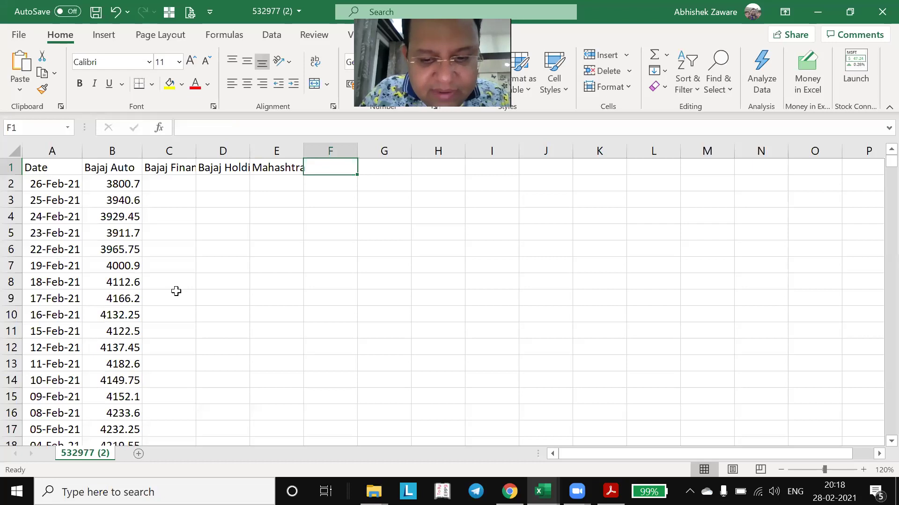
text(Fins)
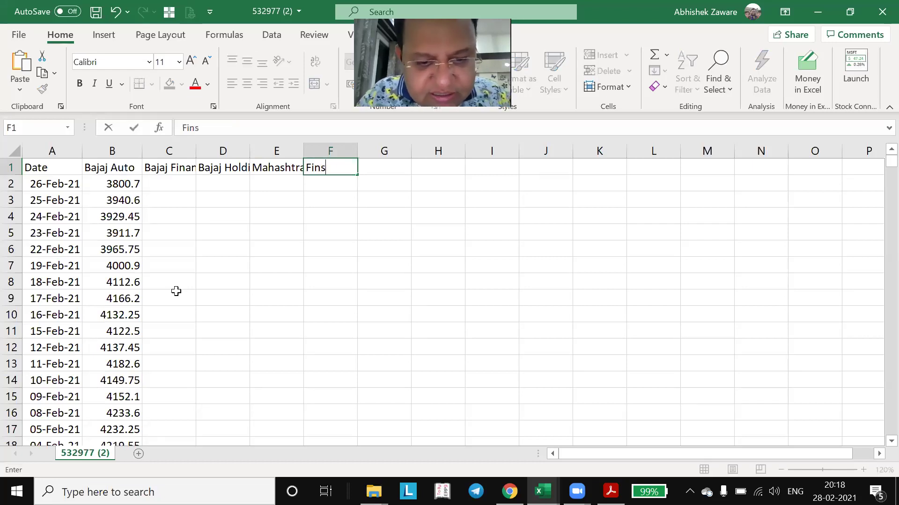
text(erv)
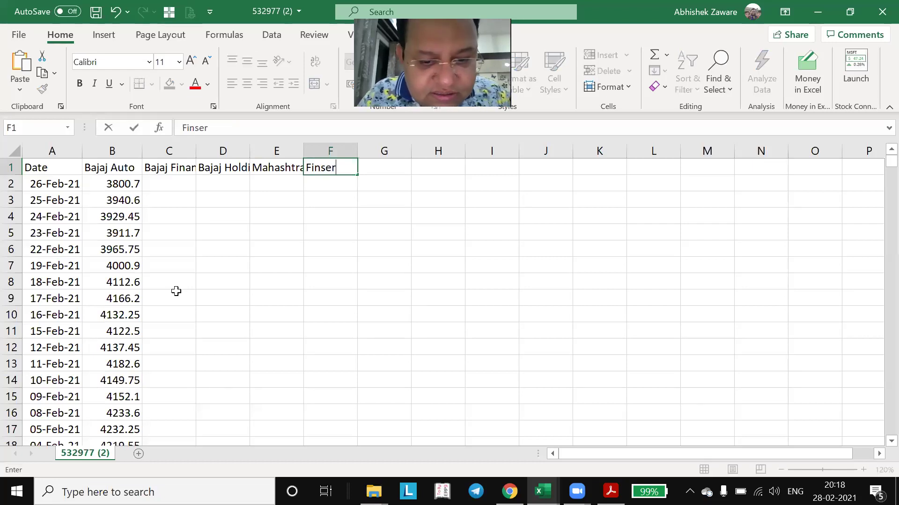
key(Return)
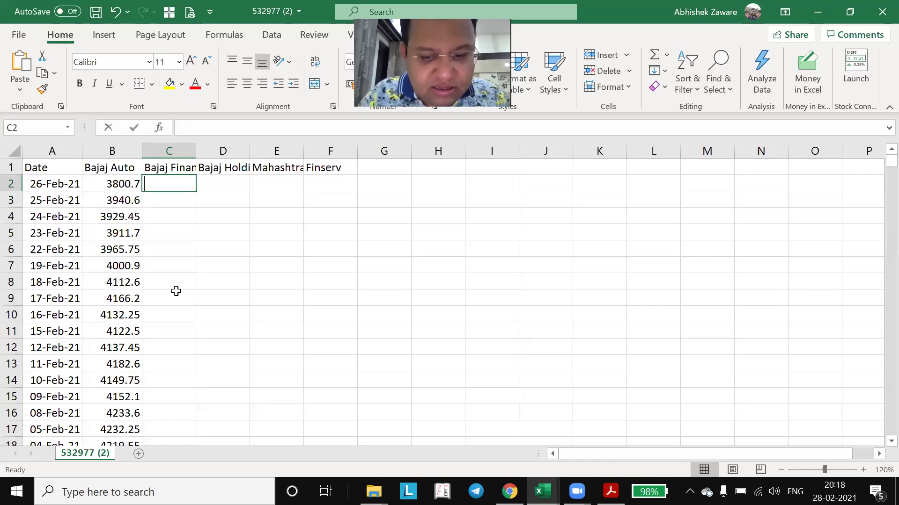
text(xlookup)
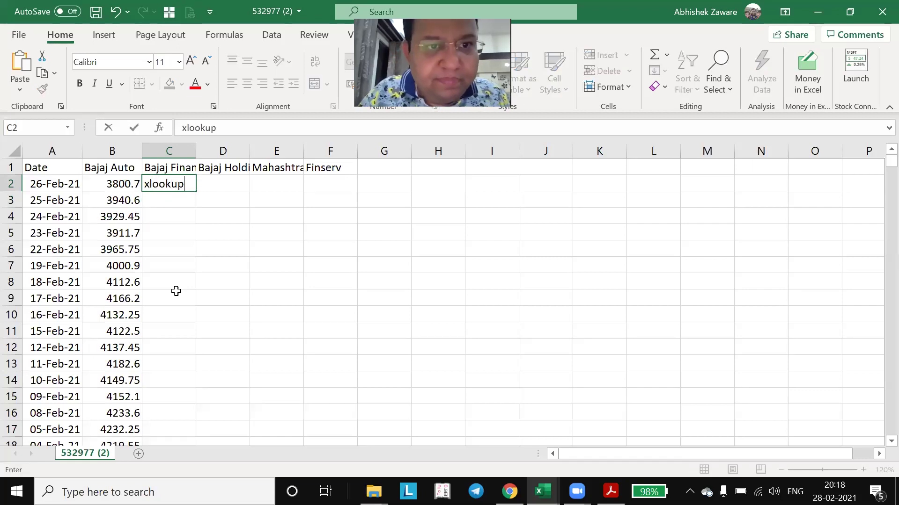
key(Return)
key(Up)
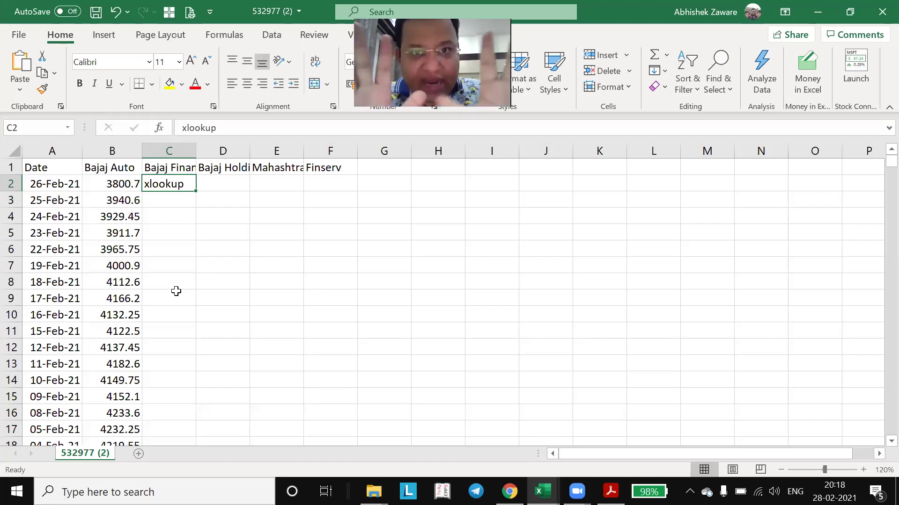
key(Delete)
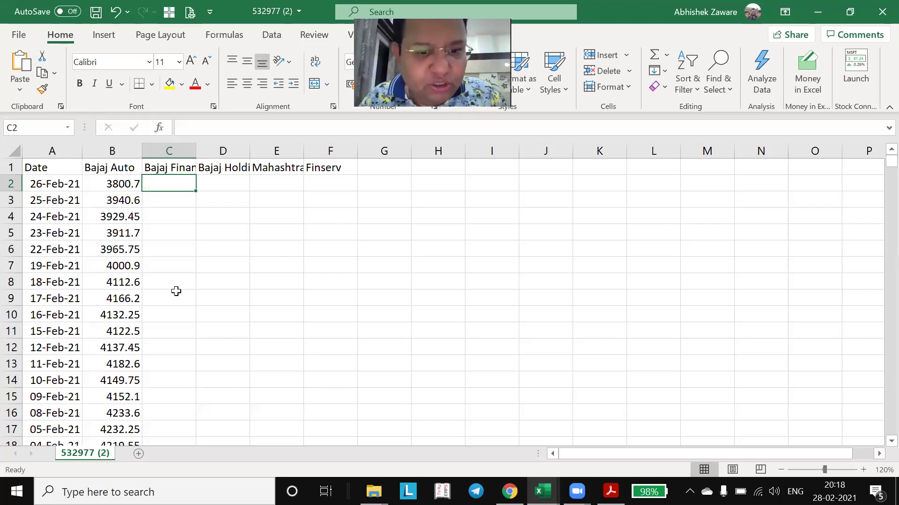
- Switch to the 500034 (1) workbook, zoom it to 120% and widen all columns to fit their contents
key(Left)
key(alt+Tab)
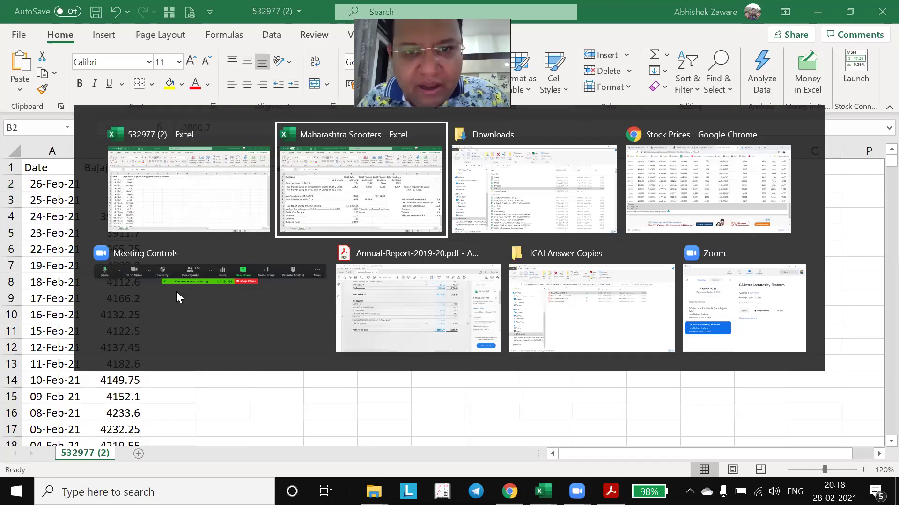
key(alt+Tab)
key(Up)
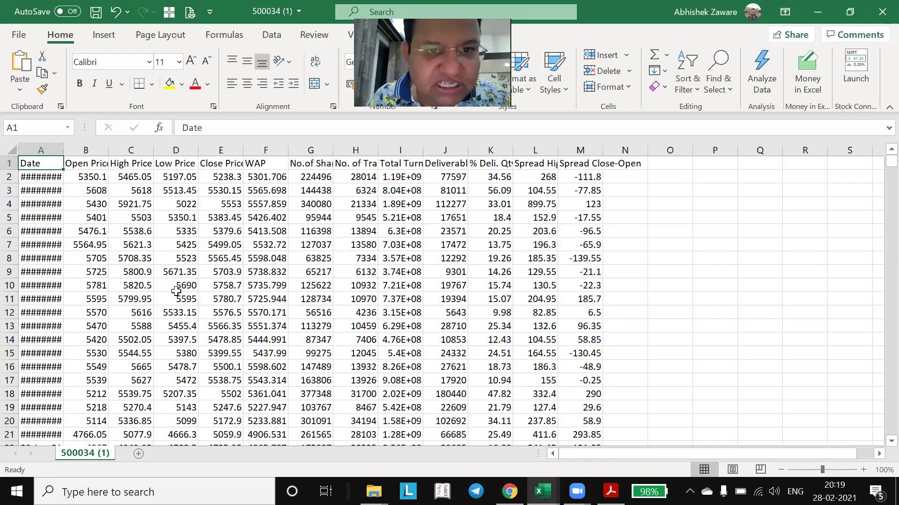
click(864, 470)
click(864, 470)
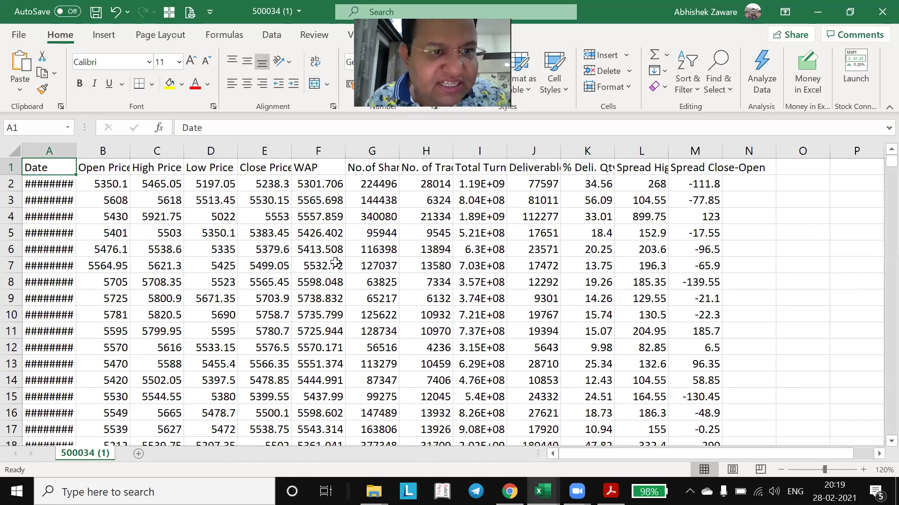
click(14, 152)
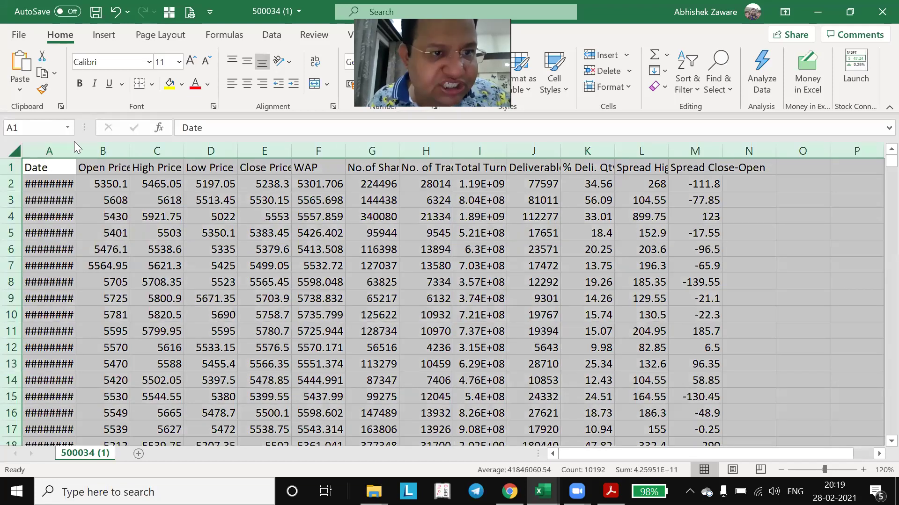
double_click(77, 149)
click(133, 183)
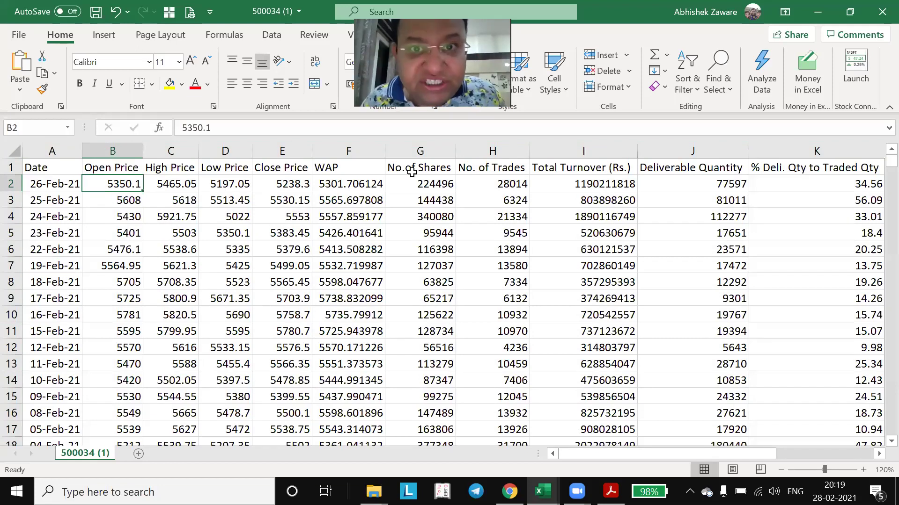
- Examine the Date and Close Price columns of the 500034 (1) workbook
key(Right)
key(Right)
key(Left)
key(Left)
key(Left)
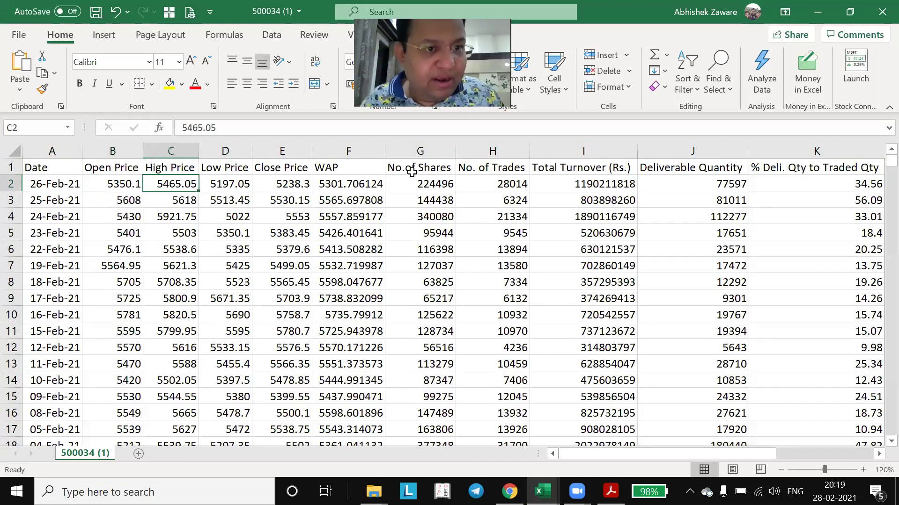
key(ctrl+shift+Down)
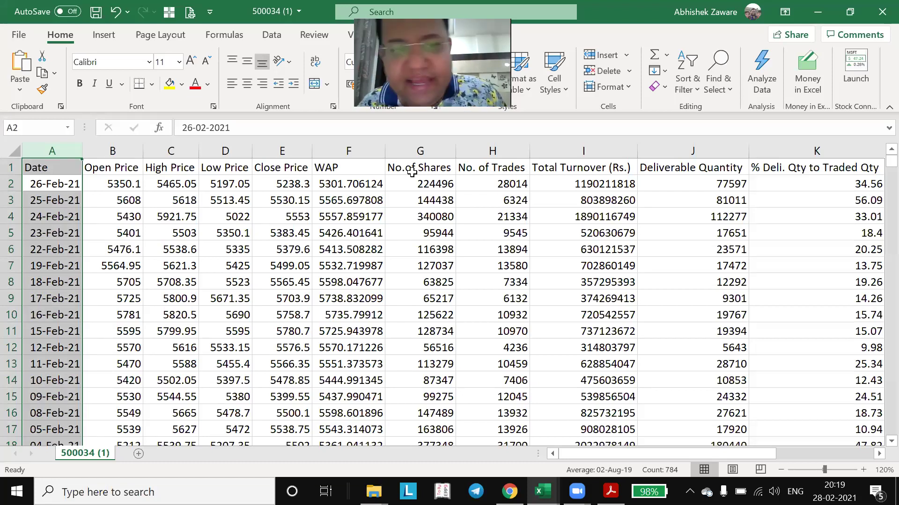
key(Right)
key(Right)
key(Right)
key(Right)
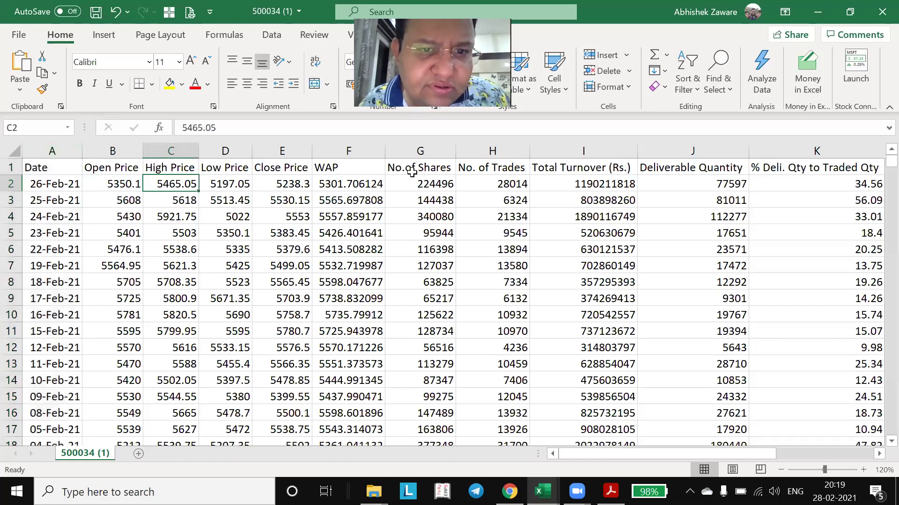
key(ctrl+shift+Down)
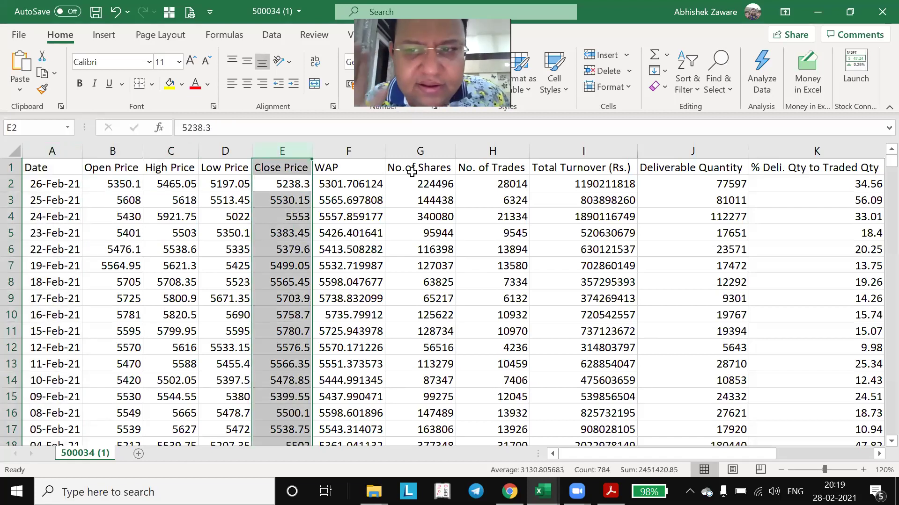
key(Up)
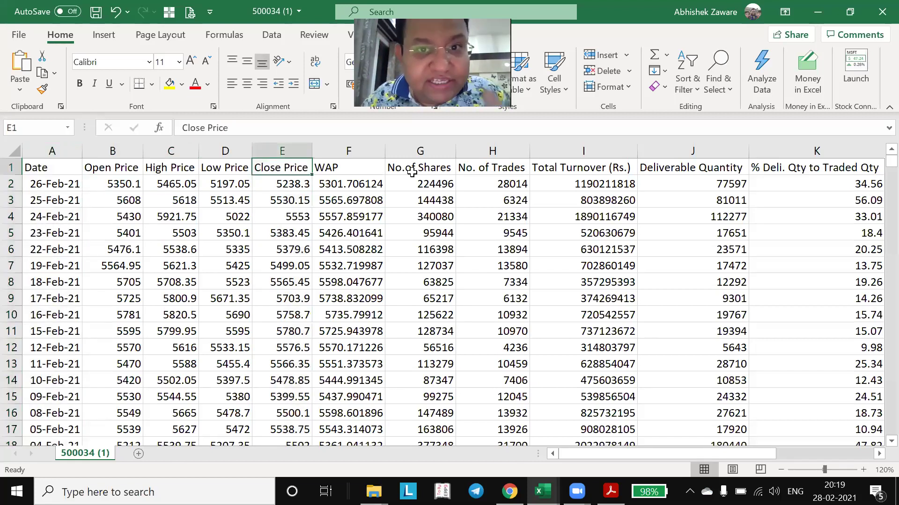
- Switch to the 532977 (2) workbook and wrap the text of header row 1
key(ctrl+Tab)
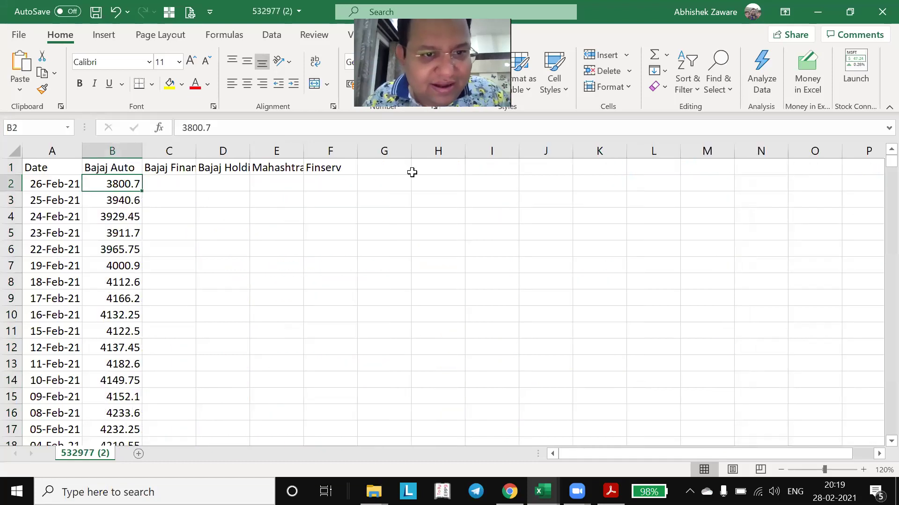
key(ctrl+Tab)
key(ctrl+Tab)
key(ctrl+Tab)
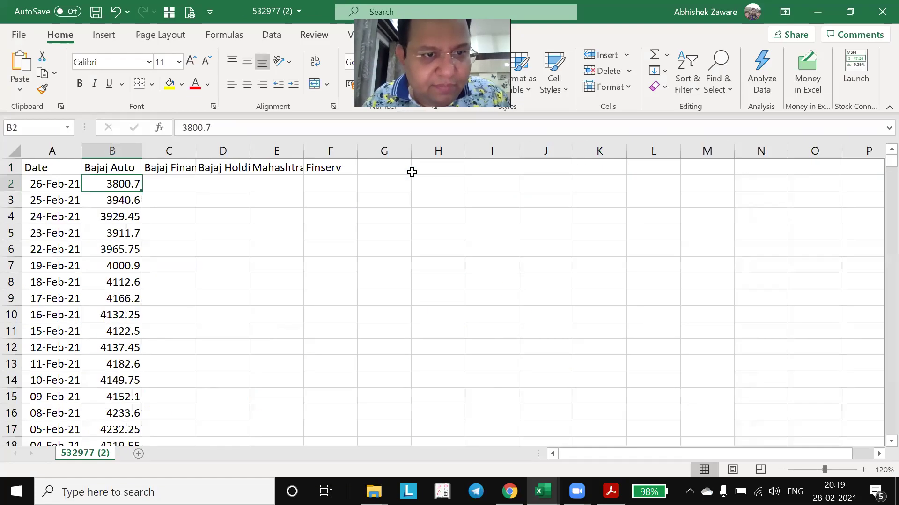
key(Right)
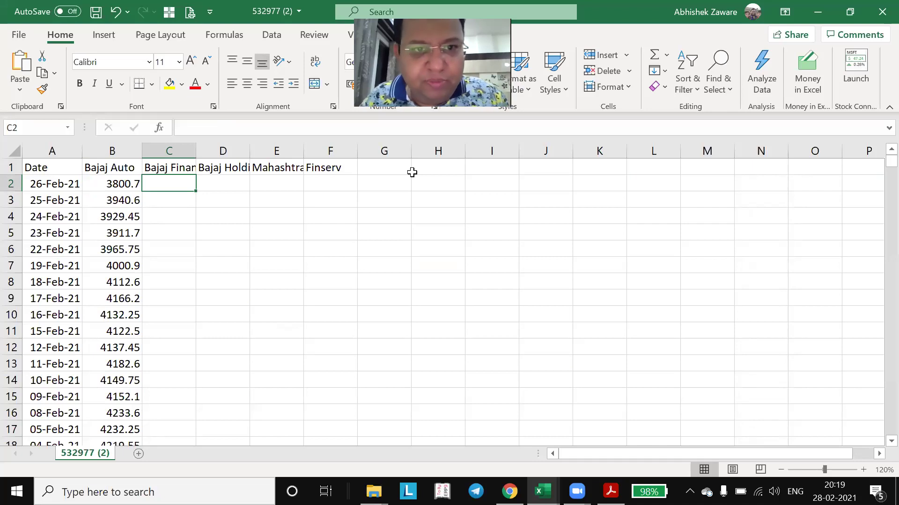
key(Up)
key(shift+space)
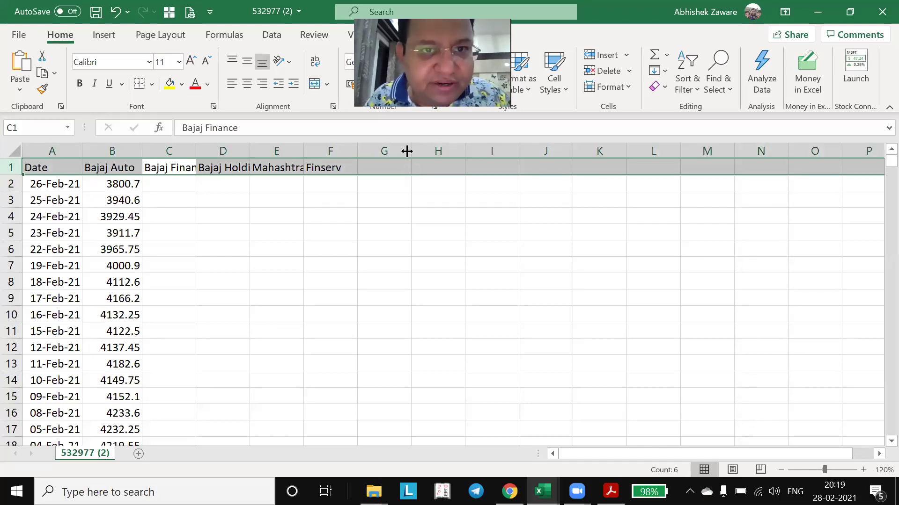
click(316, 68)
key(Down)
key(Left)
key(Left)
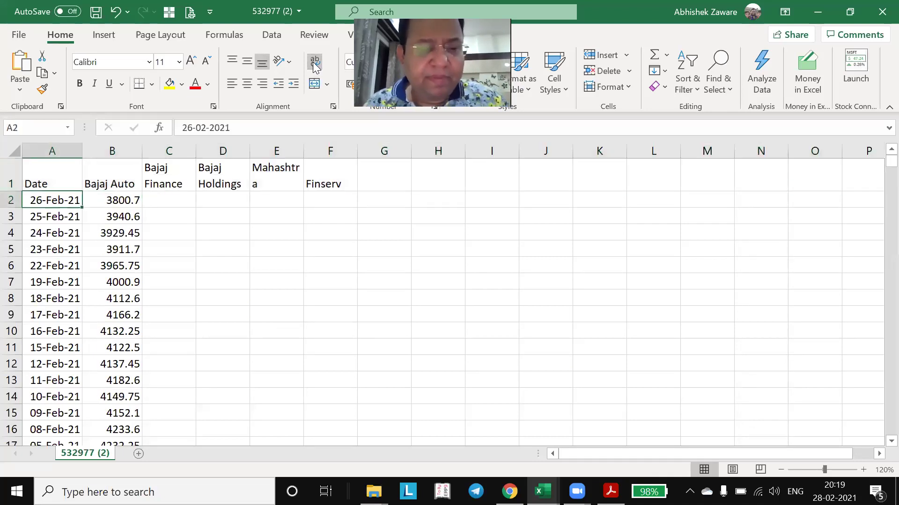
key(Right)
key(Right)
key(Up)
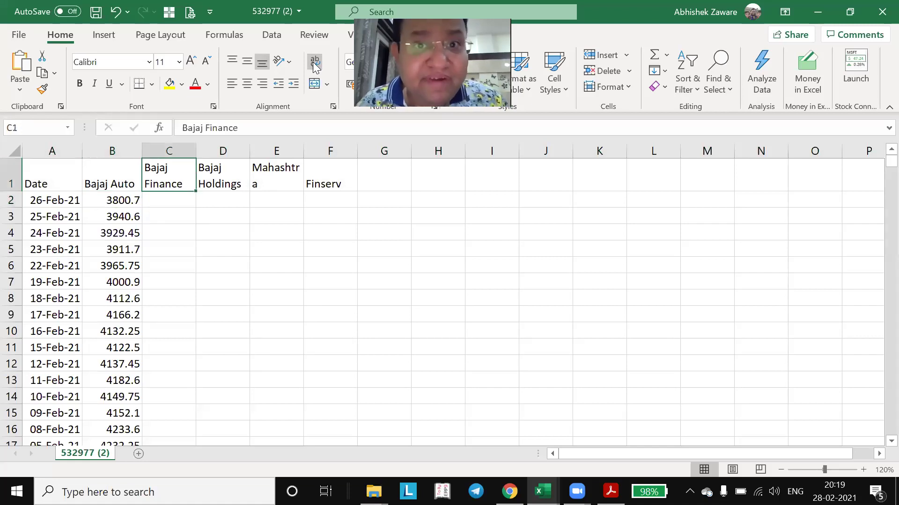
key(shift+space)
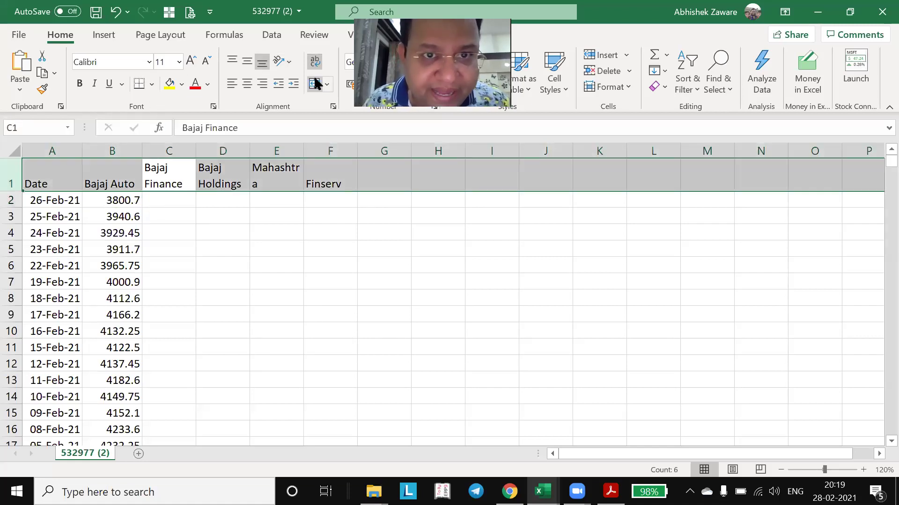
click(161, 200)
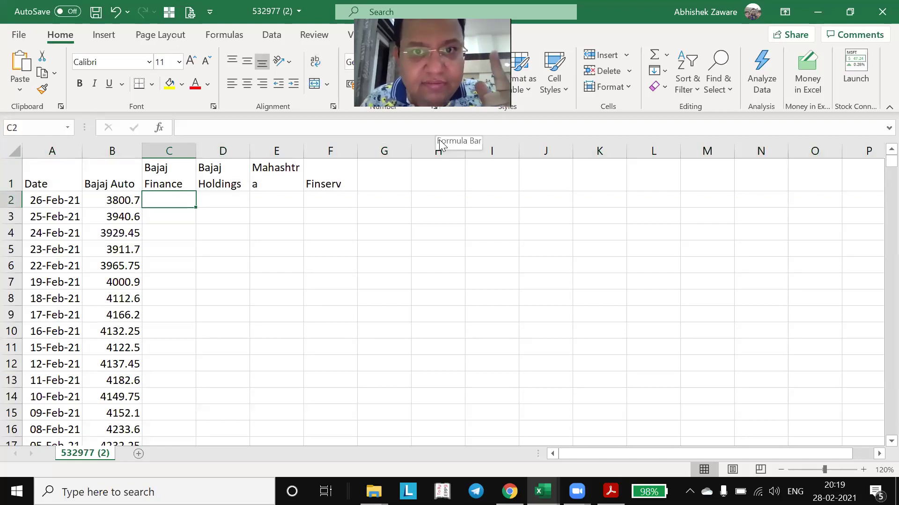
key(Left)
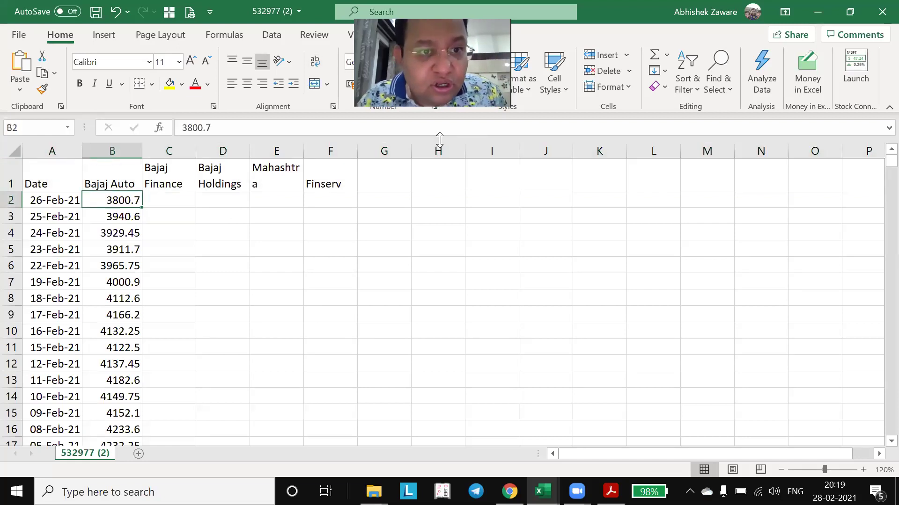
key(Left)
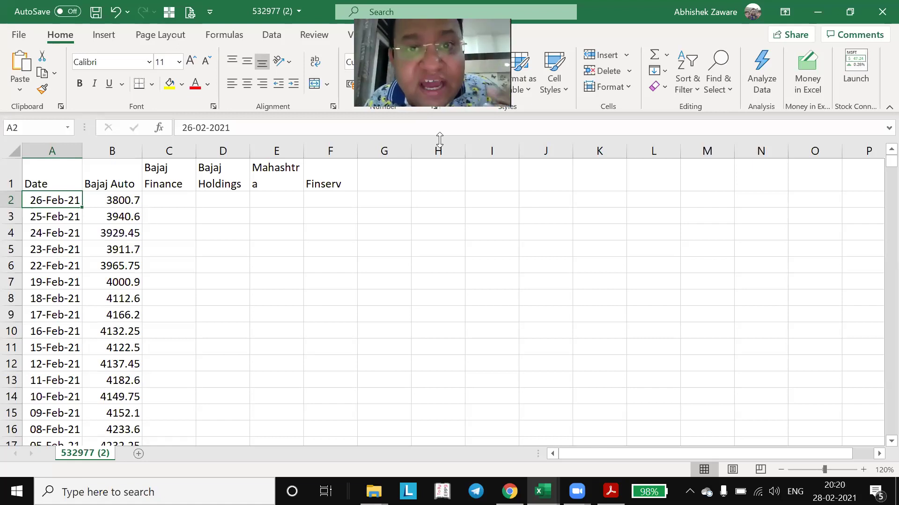
- Start an XLOOKUP formula in C2 under Bajaj Finance with the date in A2 as the lookup value
key(Right)
key(Right)
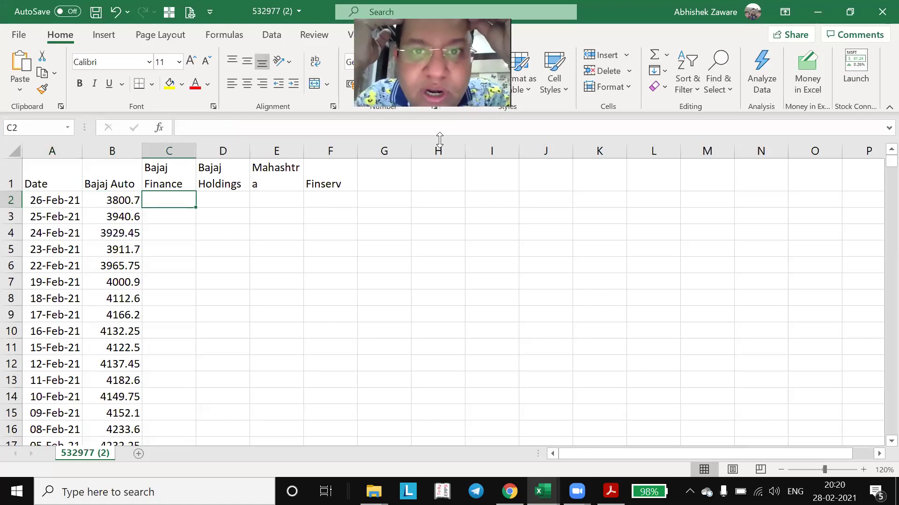
text(=x)
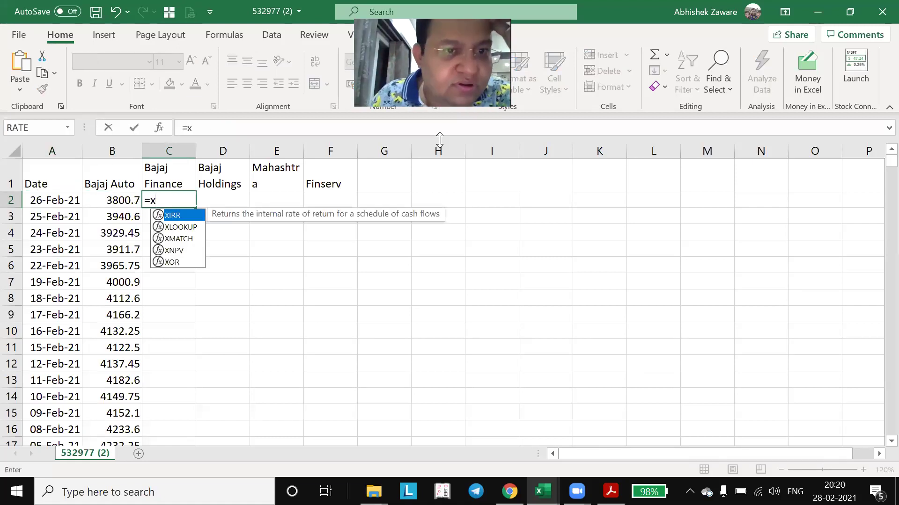
text(l)
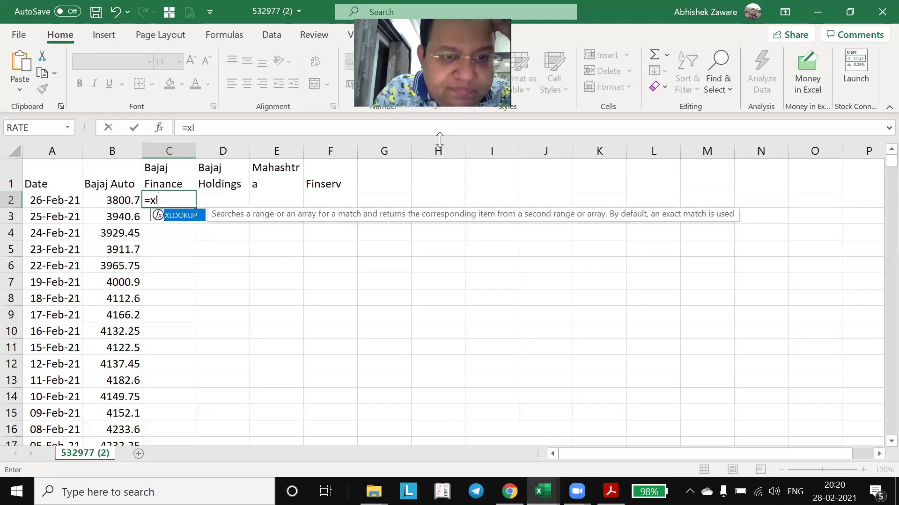
key(Tab)
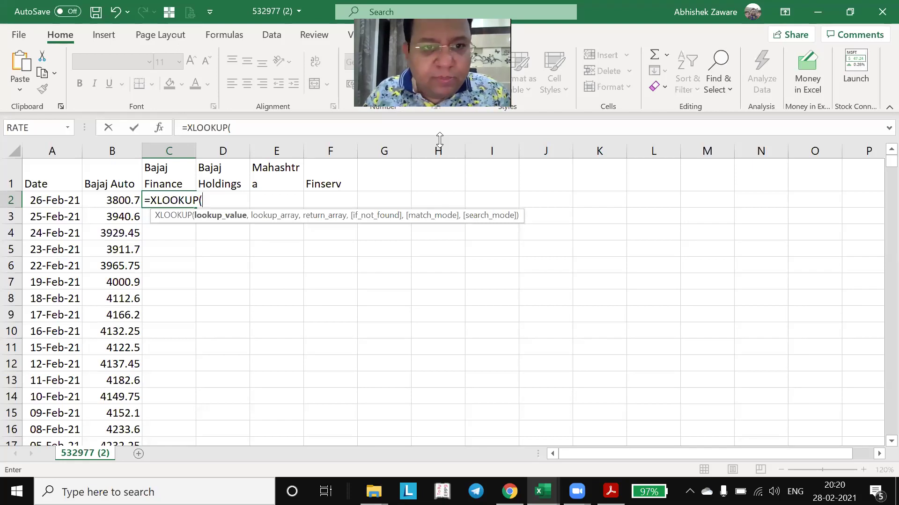
key(Left)
key(Left)
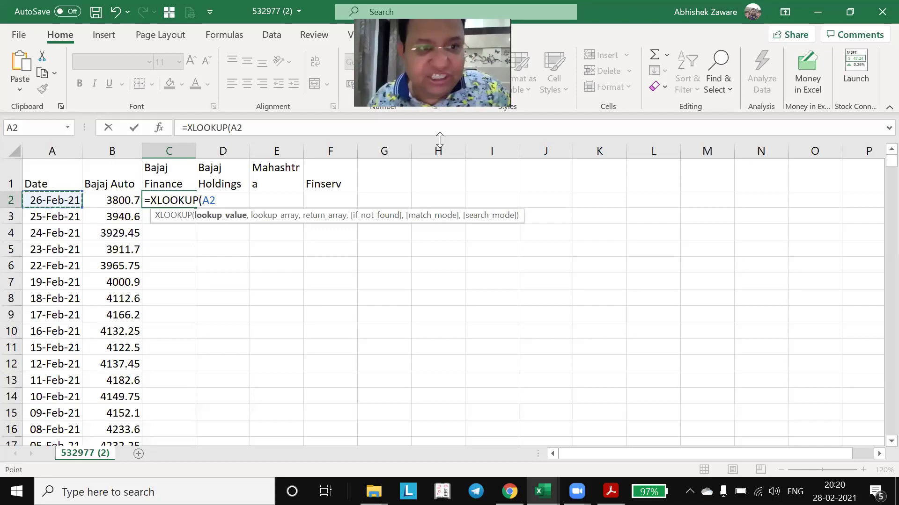
text(,)
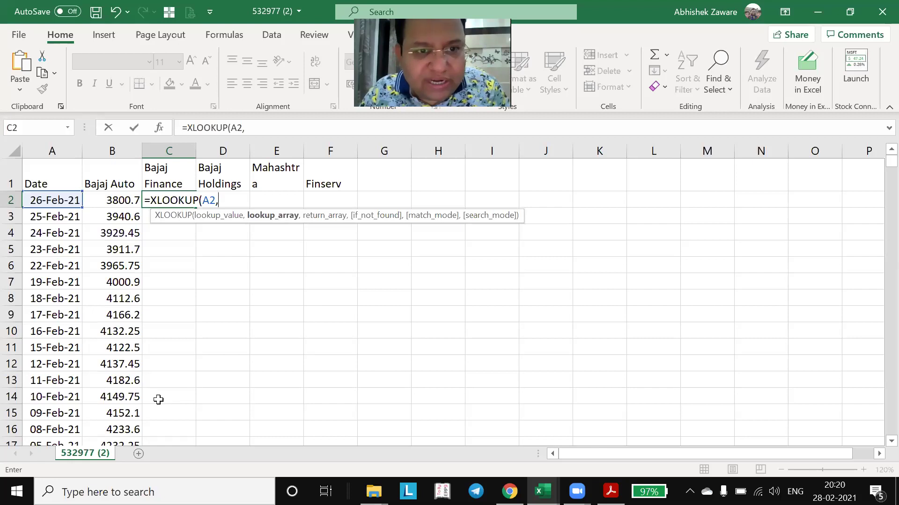
- Use the 500034 (1) workbook's Date column A as the lookup array and its Close Price column E as the return array
key(ctrl+Tab)
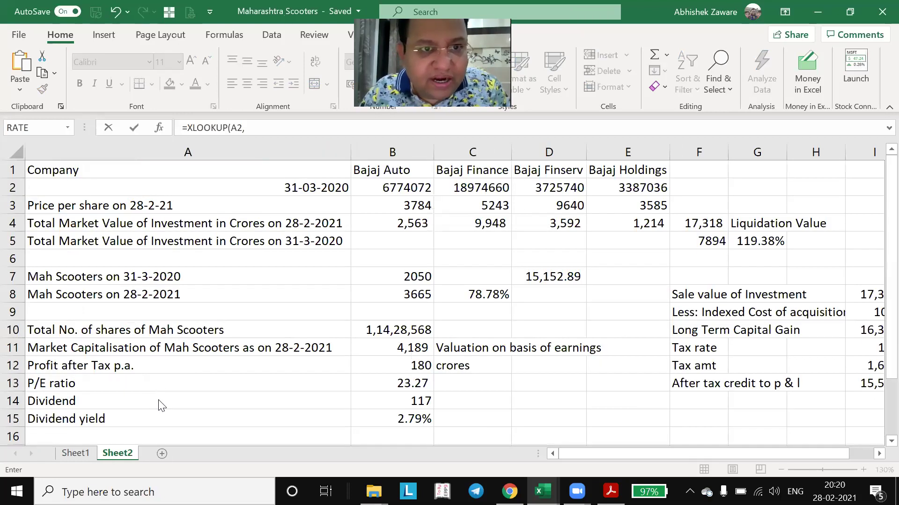
key(ctrl+Tab)
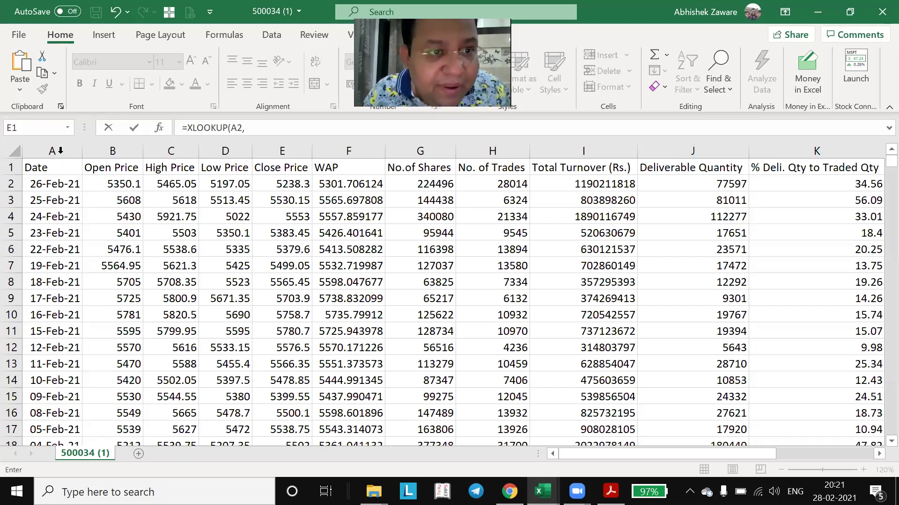
click(59, 151)
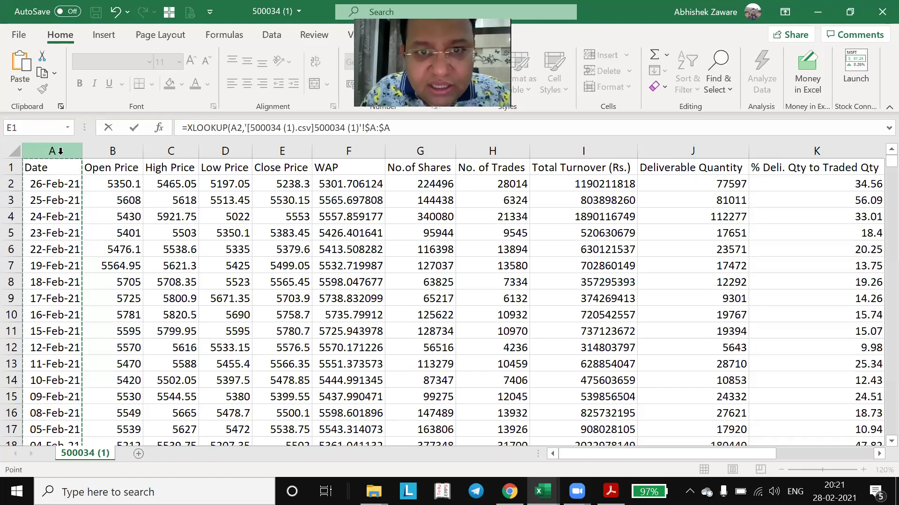
text(,)
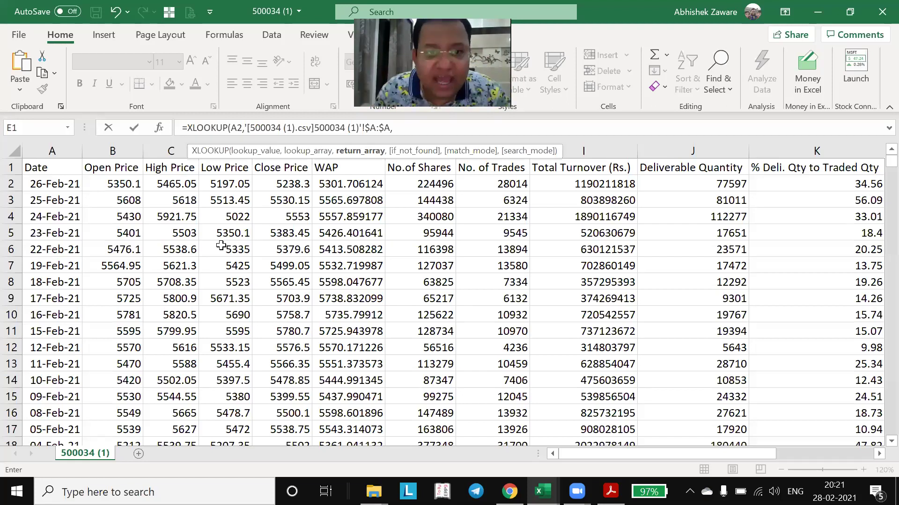
click(281, 144)
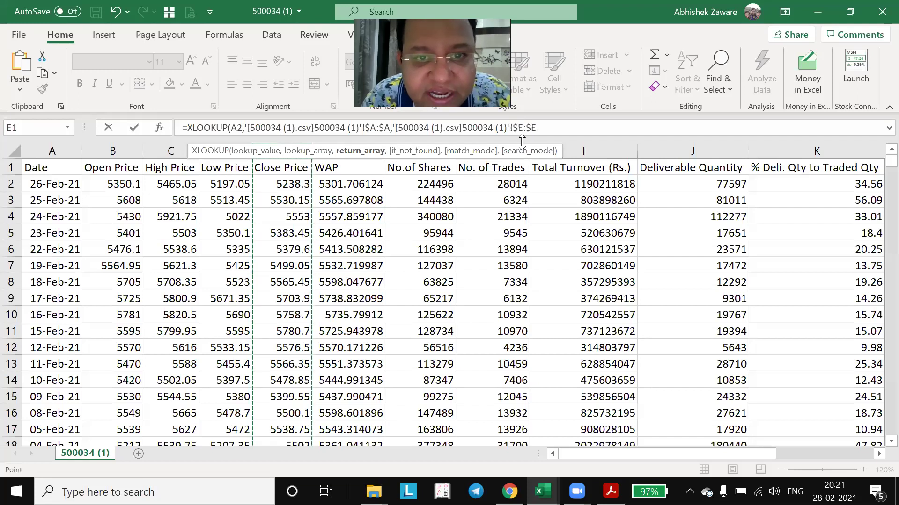
text(,)
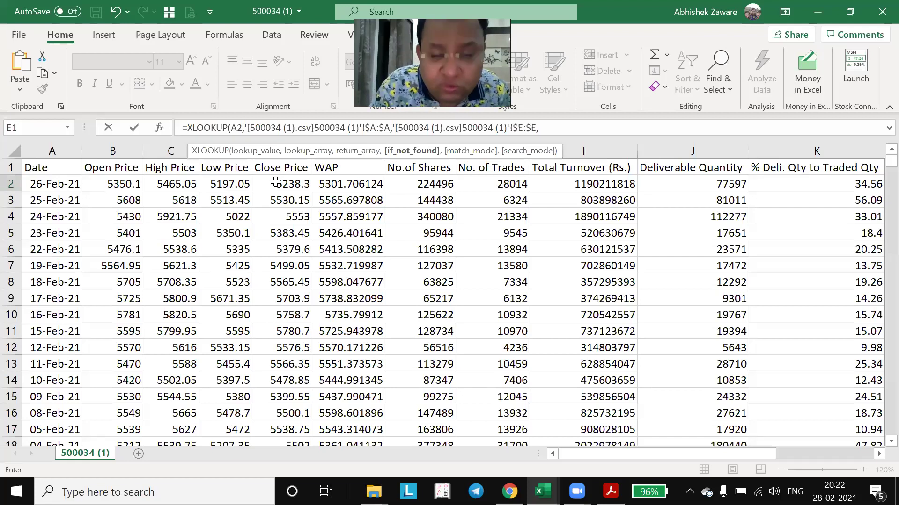
- Complete the XLOOKUP with "Error" as the if-not-found text, match mode 0 (exact match) and search mode 1 (first-to-last), and enter the formula
text("E)
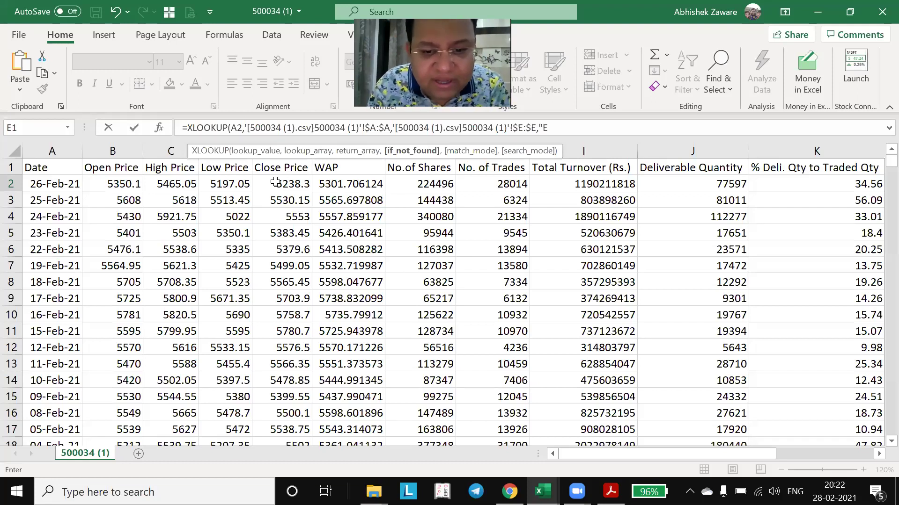
text(rror)
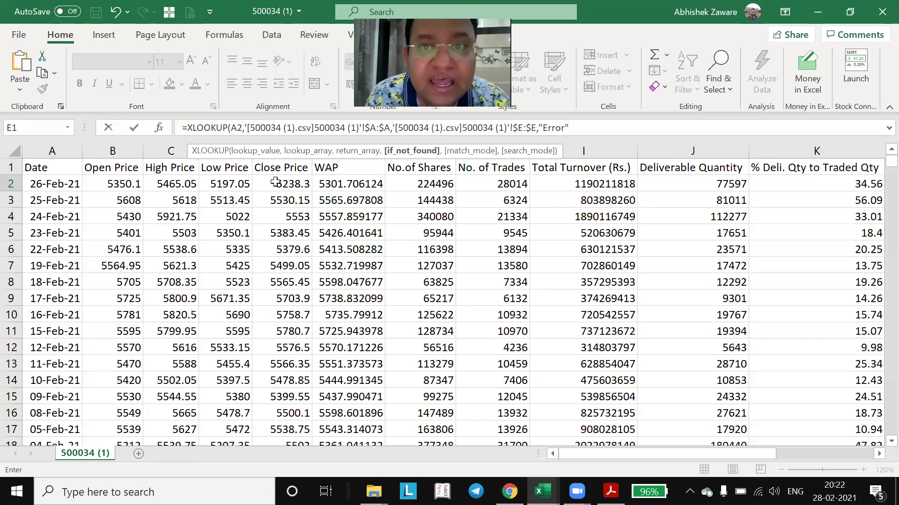
text(")
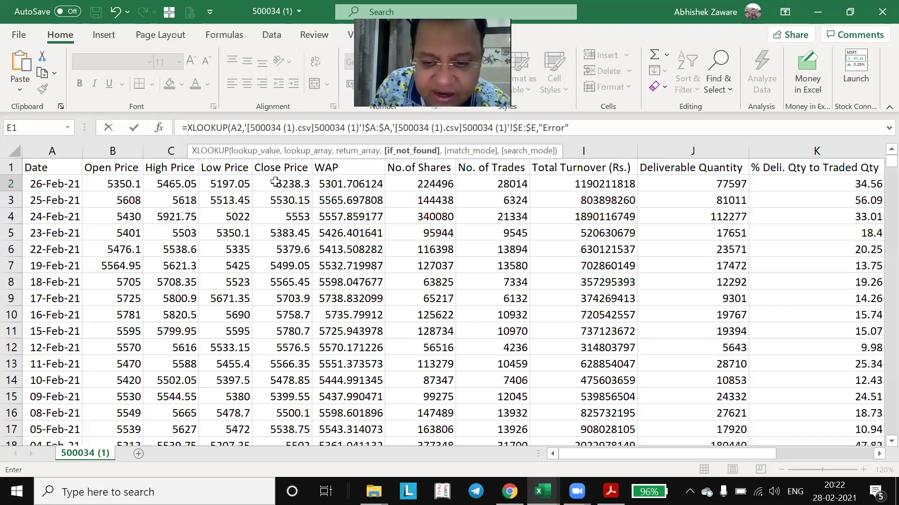
text(,)
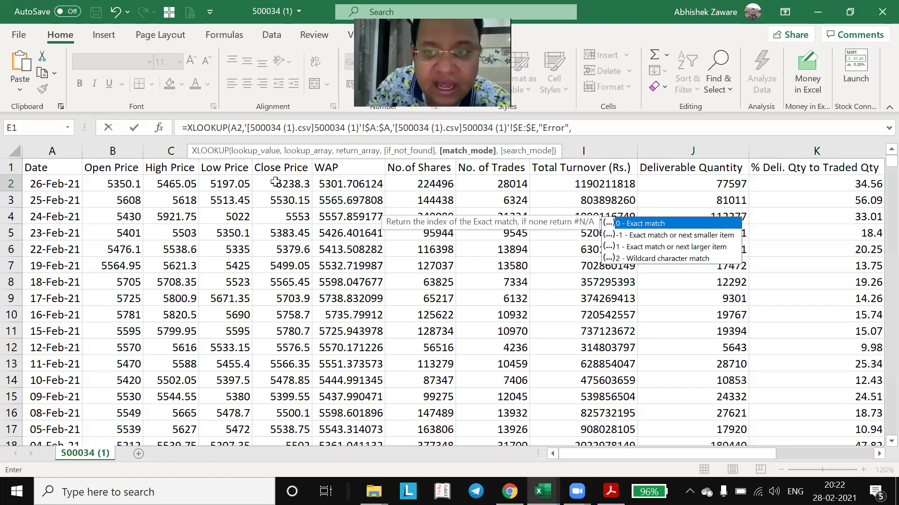
text(0)
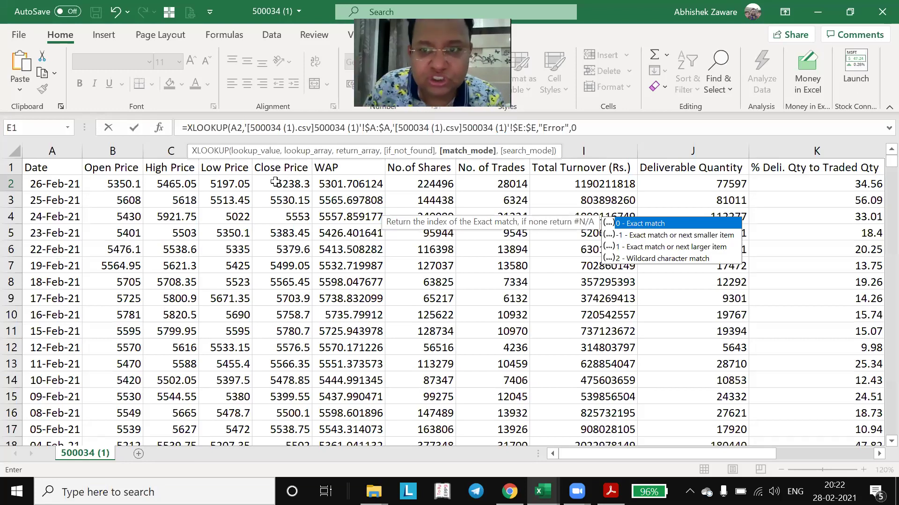
text(,1)
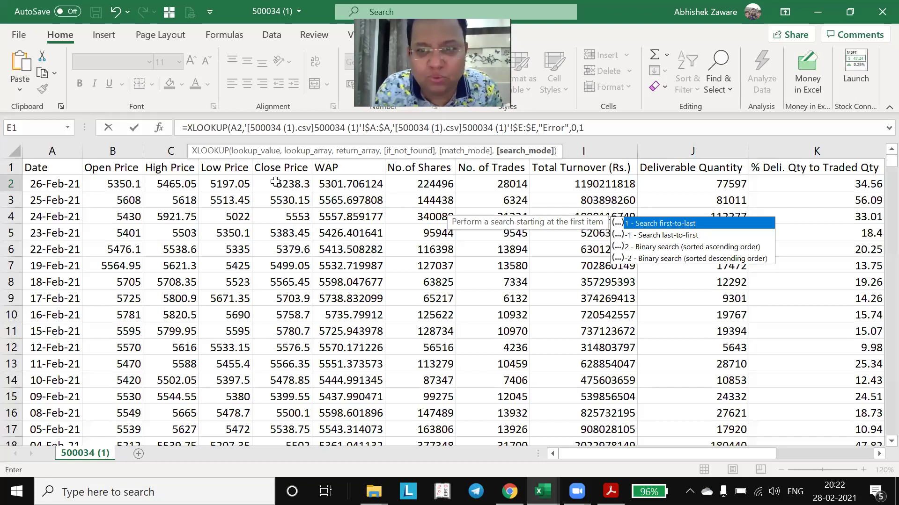
text())
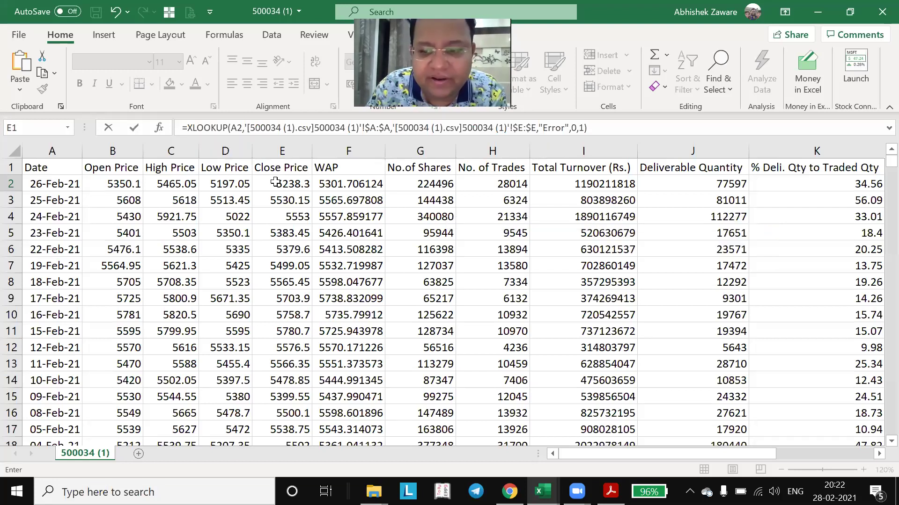
key(Return)
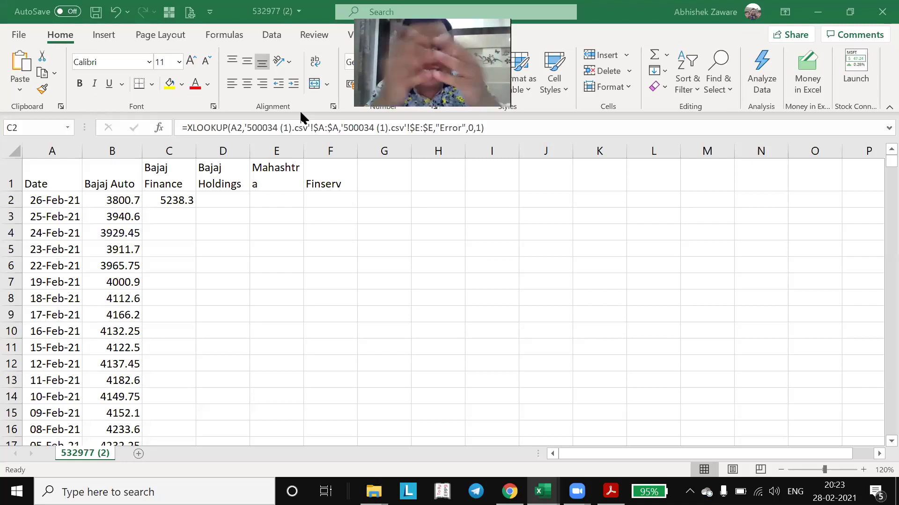
- Review the XLOOKUP formula in C2 argument by argument, from the lookup value through to the search mode
click(183, 199)
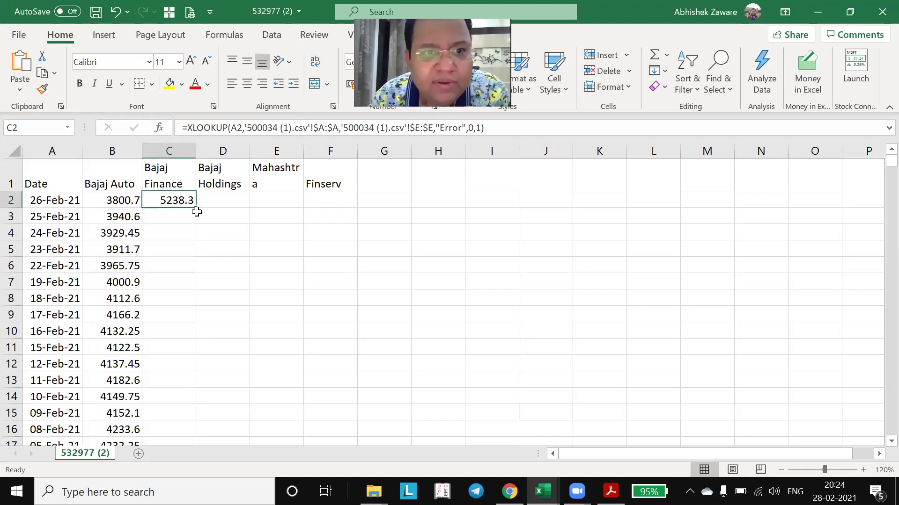
key(F2)
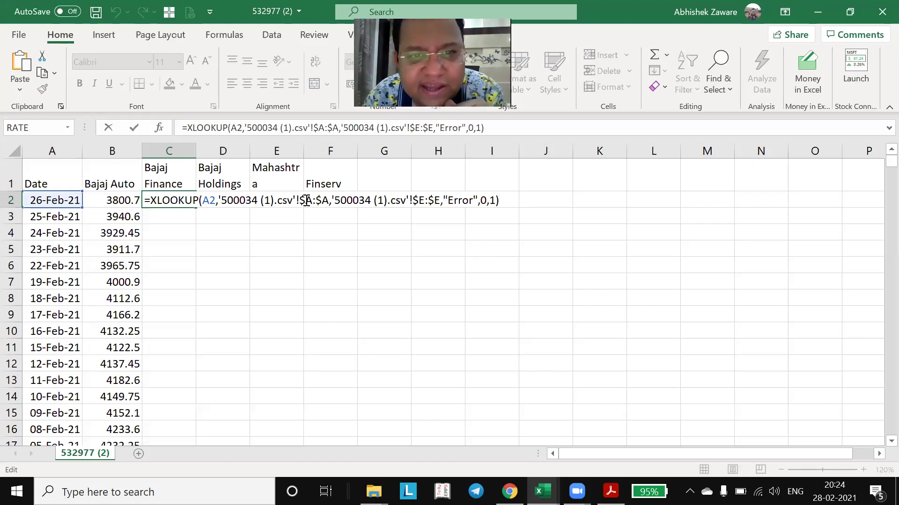
key(Left)
key(Left)
key(Left)
key(Left)
key(Left)
key(Left)
key(Left)
key(Left)
key(Left)
key(Left)
key(Left)
key(Left)
key(Left)
key(Left)
key(Left)
key(Left)
key(Left)
key(Left)
key(Left)
key(Left)
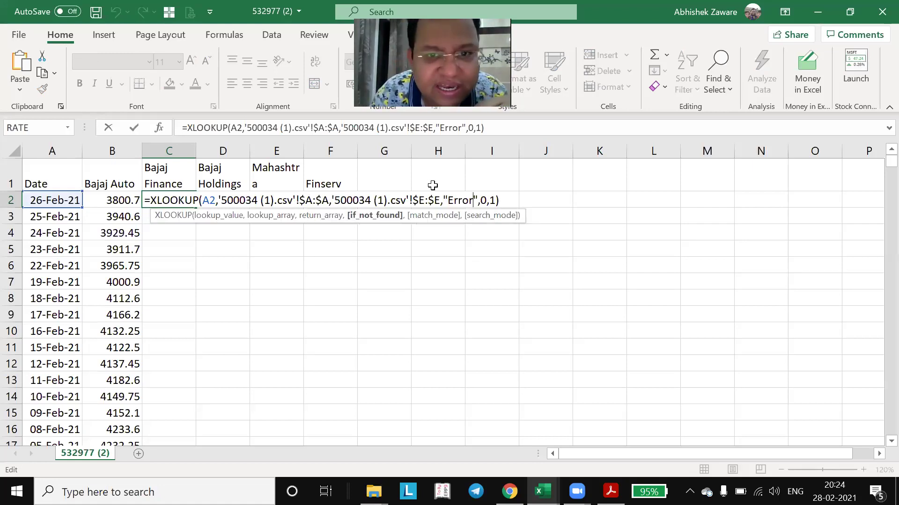
key(Left)
key(Left)
key(Left)
key(Left)
key(Left)
key(Left)
key(Left)
key(Left)
key(Left)
key(Left)
key(Left)
key(Left)
key(Left)
key(Left)
key(Left)
key(Left)
key(Left)
key(Left)
key(Left)
key(Left)
key(Left)
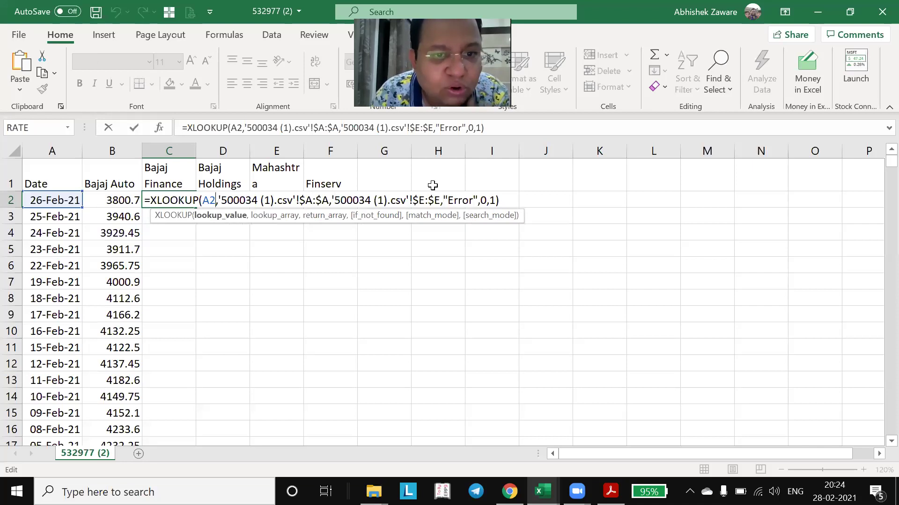
key(Right)
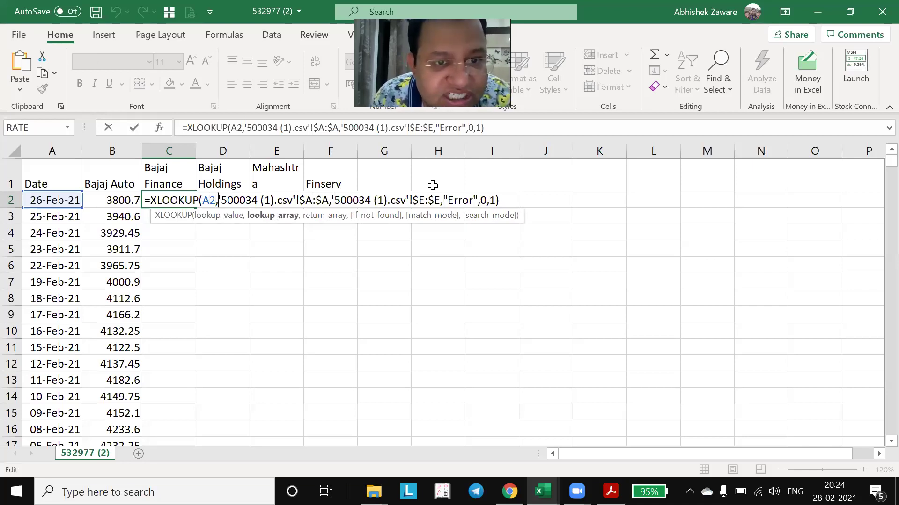
key(Right)
key(Right)
key(Right)
key(Right)
key(Right)
key(Right)
key(Right)
key(Right)
key(Right)
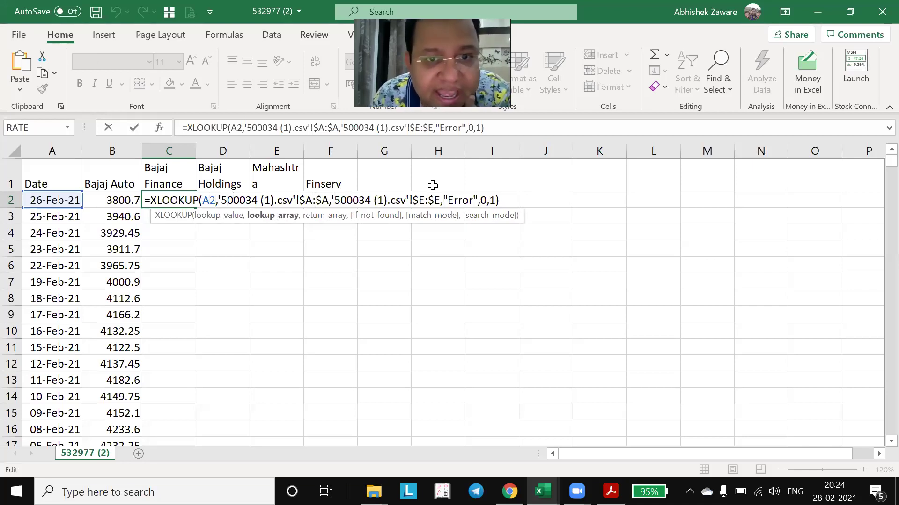
key(Right)
key(Right)
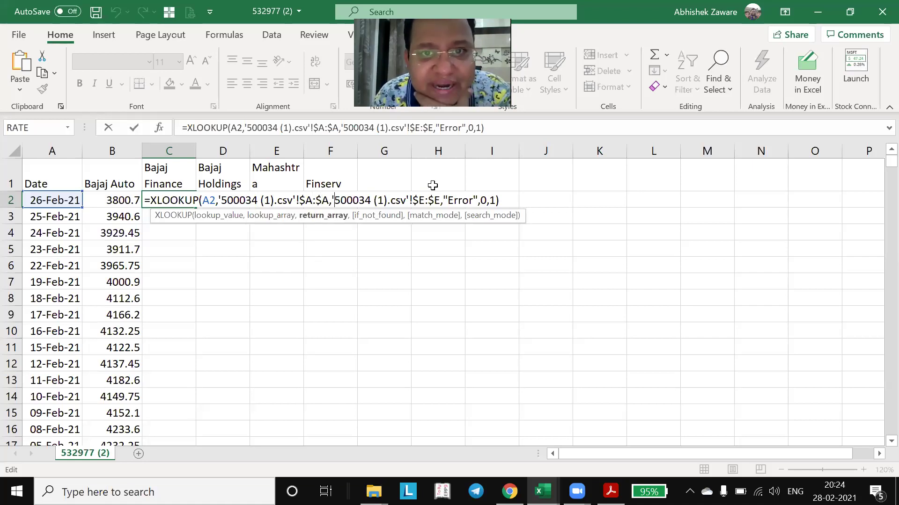
key(Right)
key(Right)
key(Right)
key(Right)
key(Right)
key(Right)
key(Right)
key(Right)
key(Right)
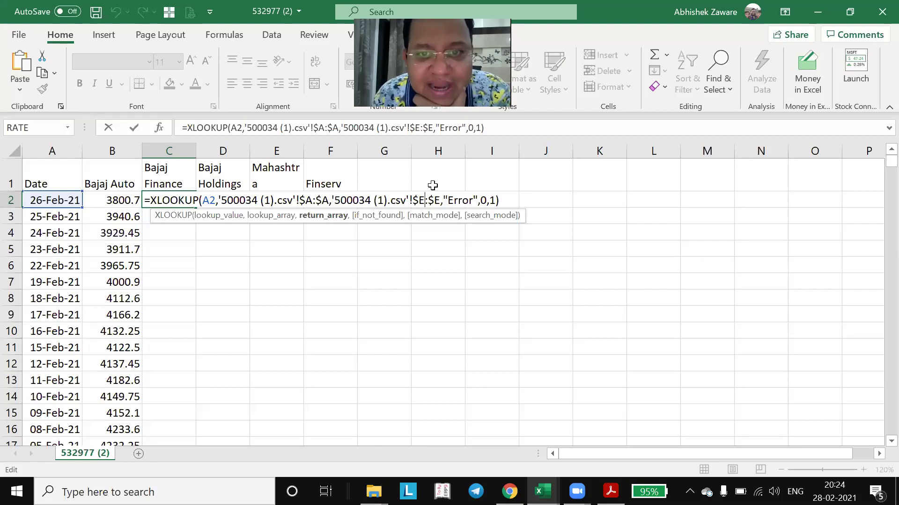
key(Right)
key(Right)
key(Right)
key(Right)
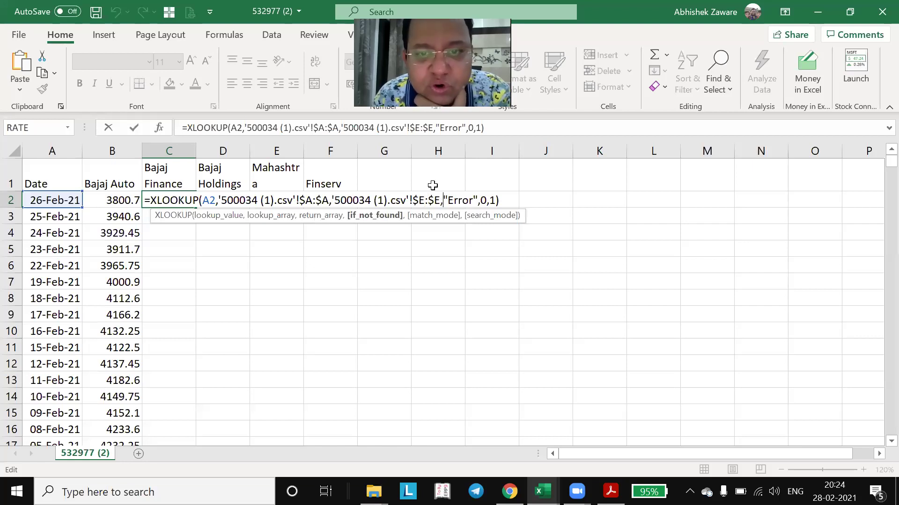
key(Right)
key(Right)
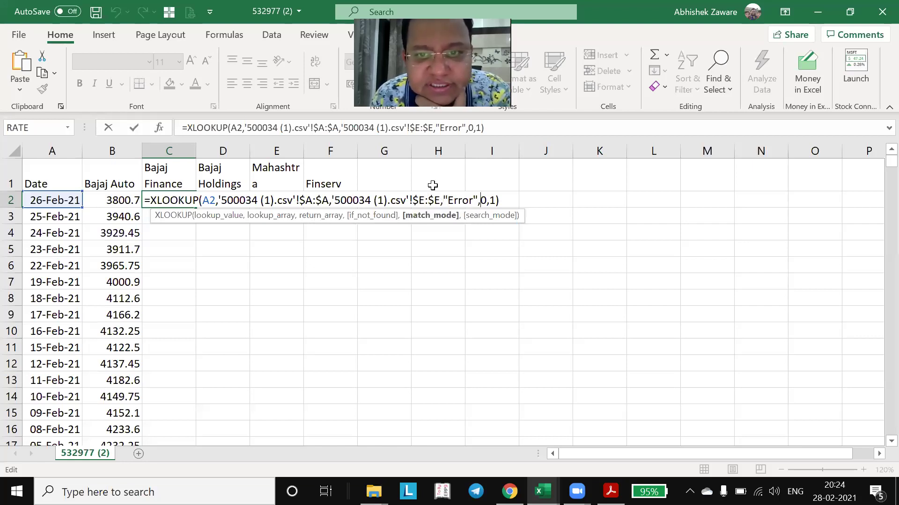
key(Right)
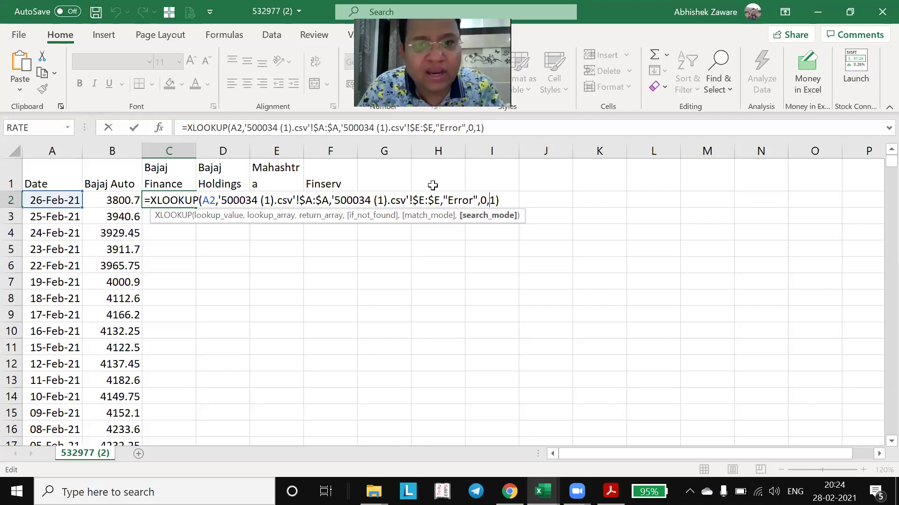
key(ctrl+Return)
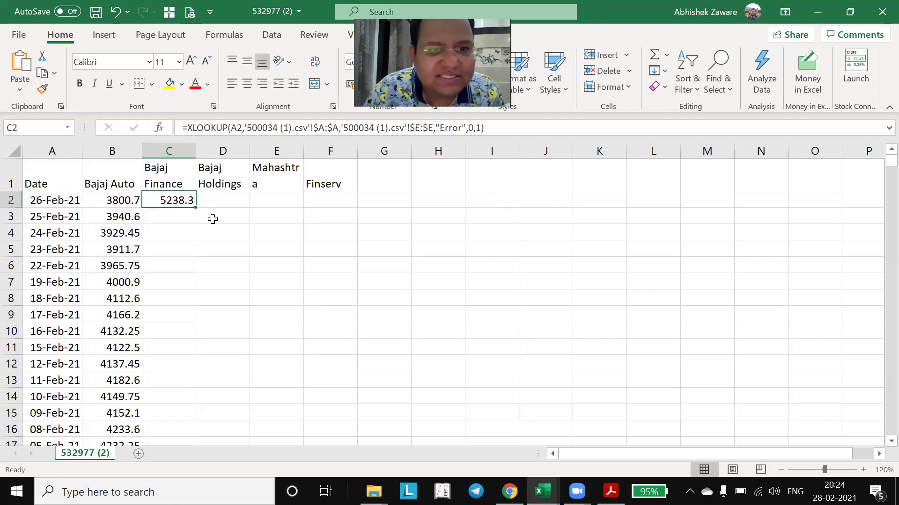
- Fill the C2 XLOOKUP down the Bajaj Finance column and add filters to header row 1
double_click(195, 207)
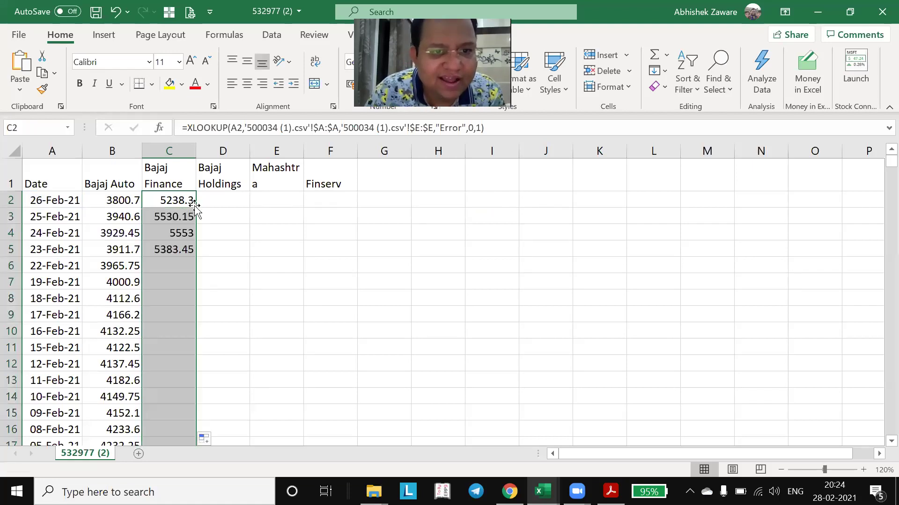
click(180, 176)
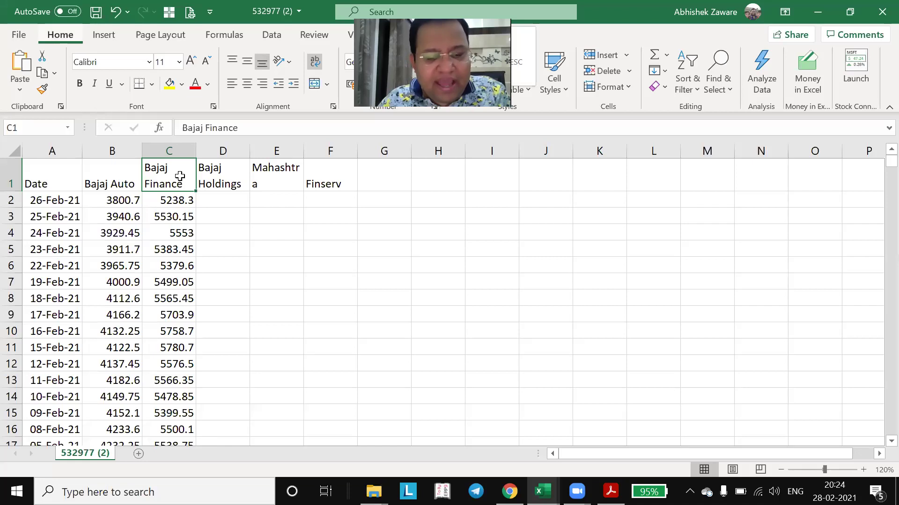
key(ctrl+shift+l)
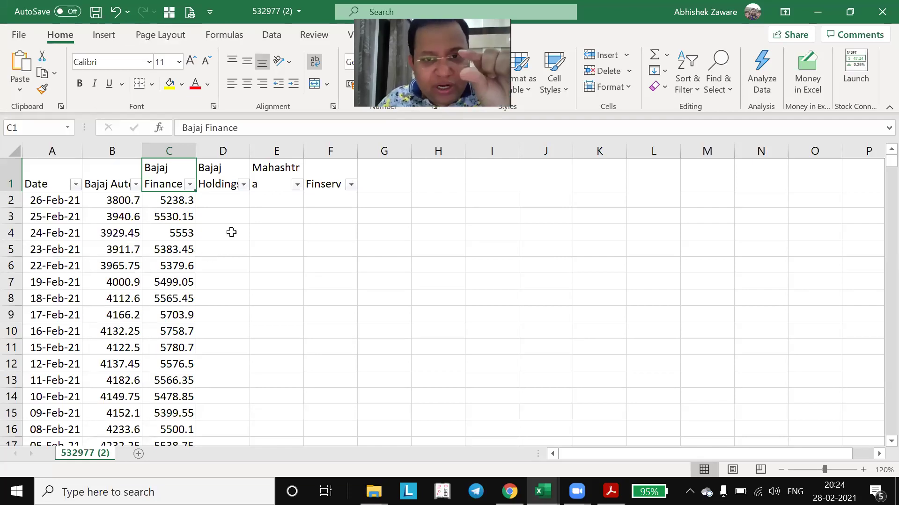
- Search the Bajaj Finance column's filter values for "err" to check for failed lookups
click(189, 184)
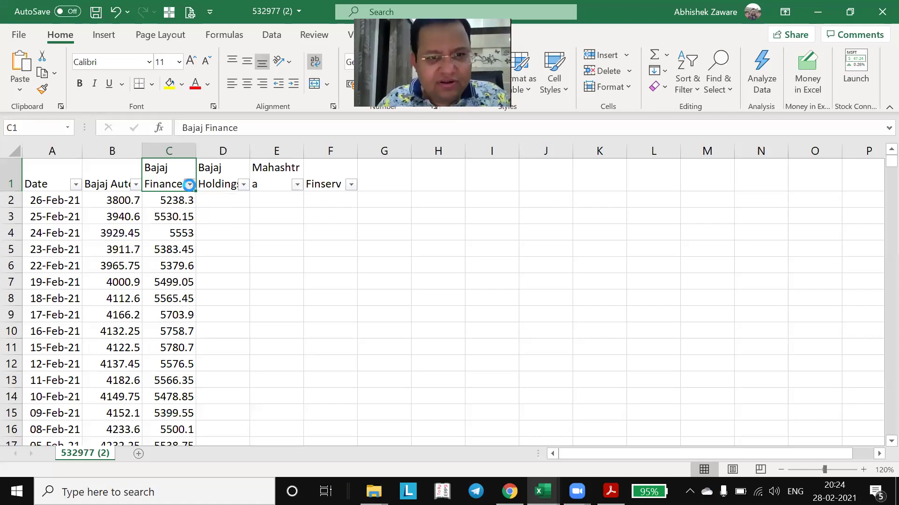
click(232, 310)
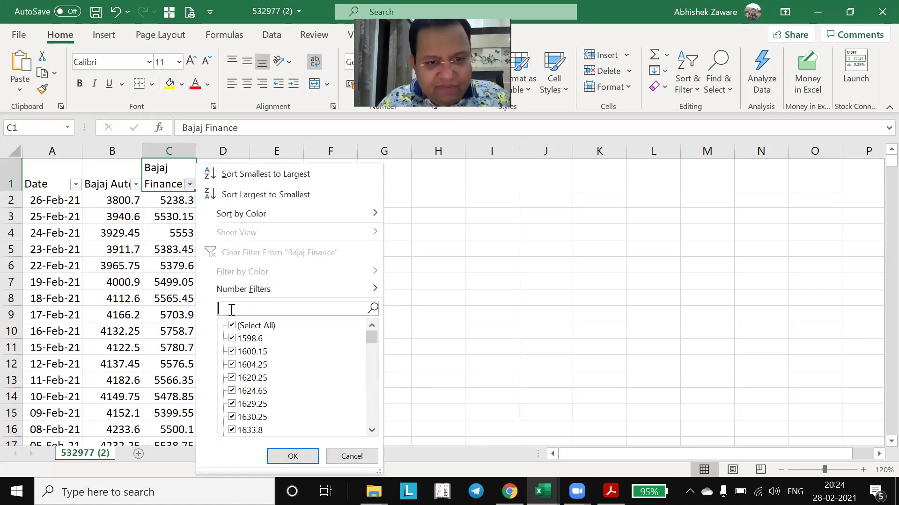
text(err)
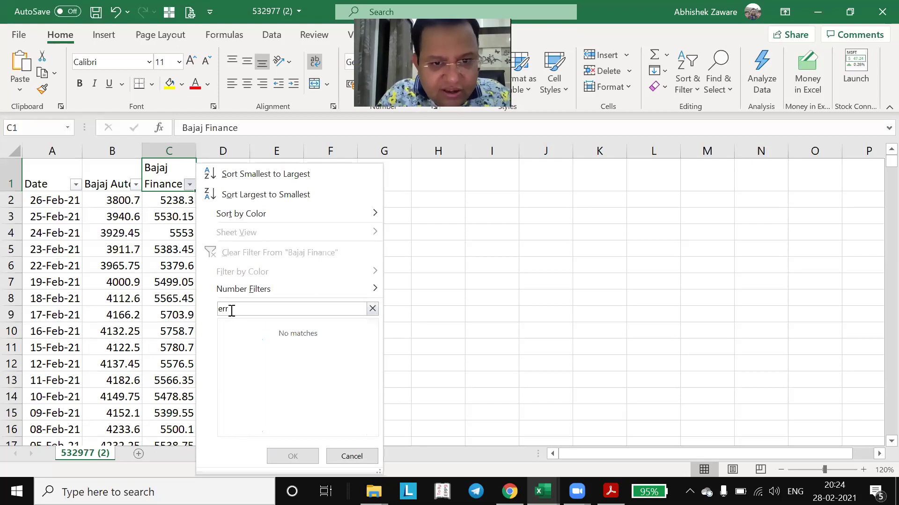
key(BackSpace)
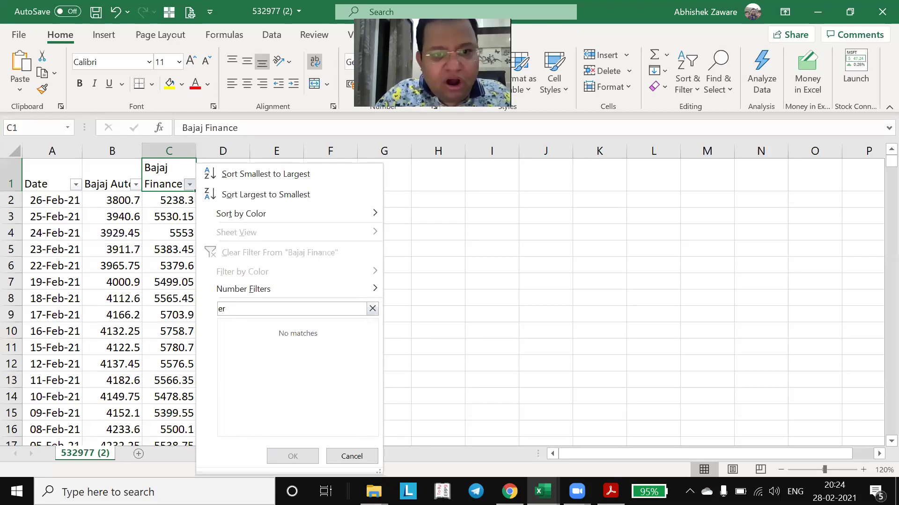
key(BackSpace)
key(BackSpace)
key(Escape)
- Compare the C2 lookup result with the 26-Feb-21 row of the 500034 (1) workbook and return to the 532977 (2) workbook
key(Left)
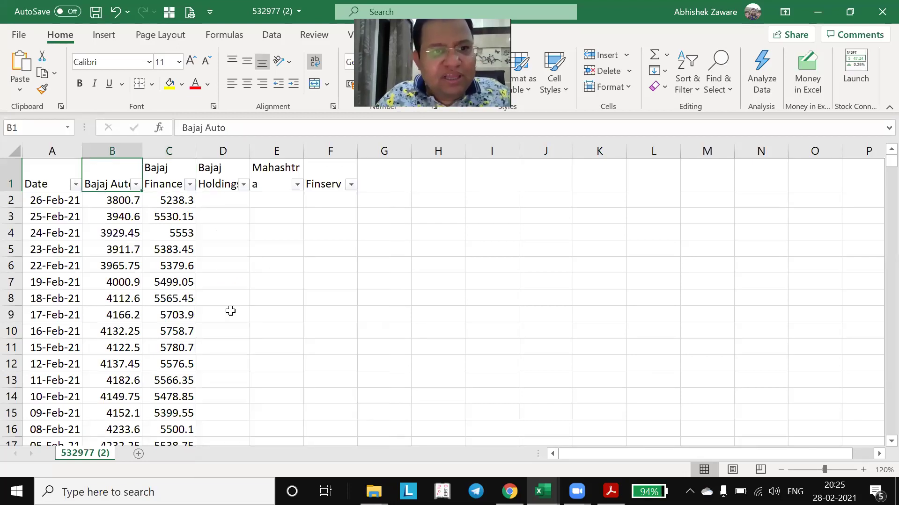
key(Down)
key(Right)
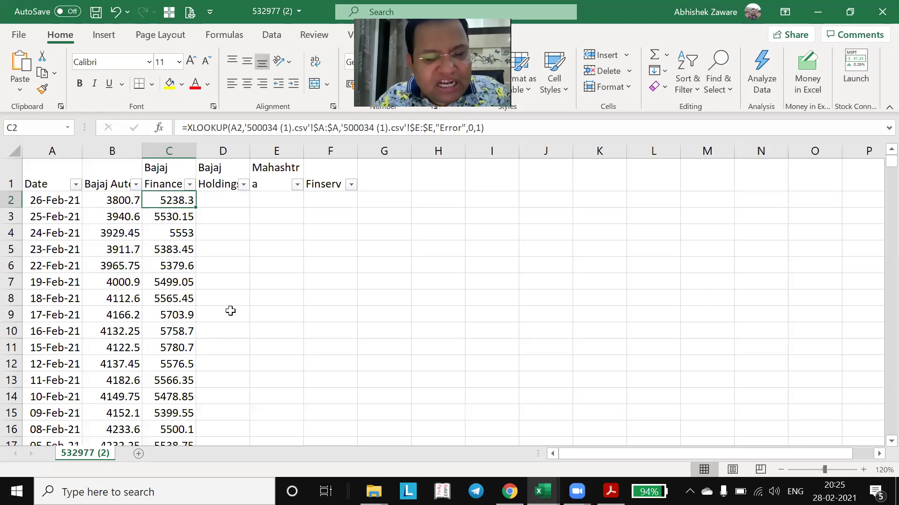
key(ctrl+Tab)
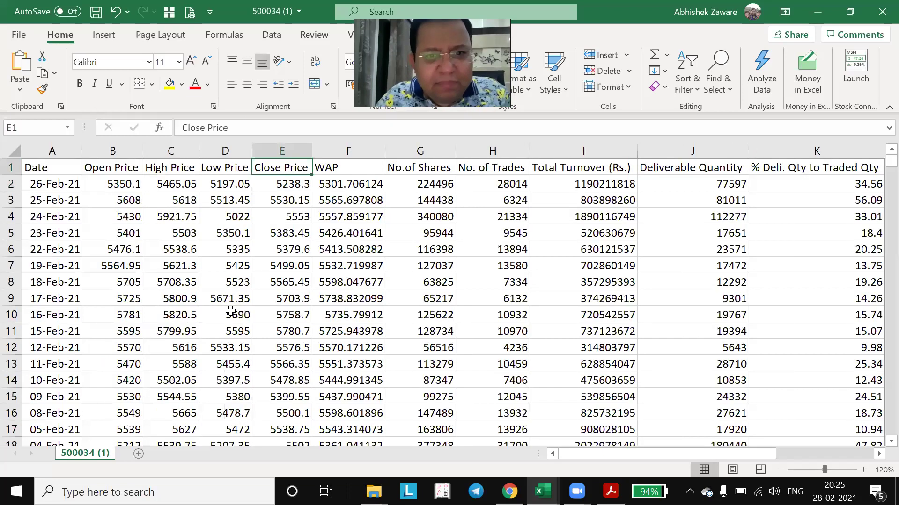
key(Down)
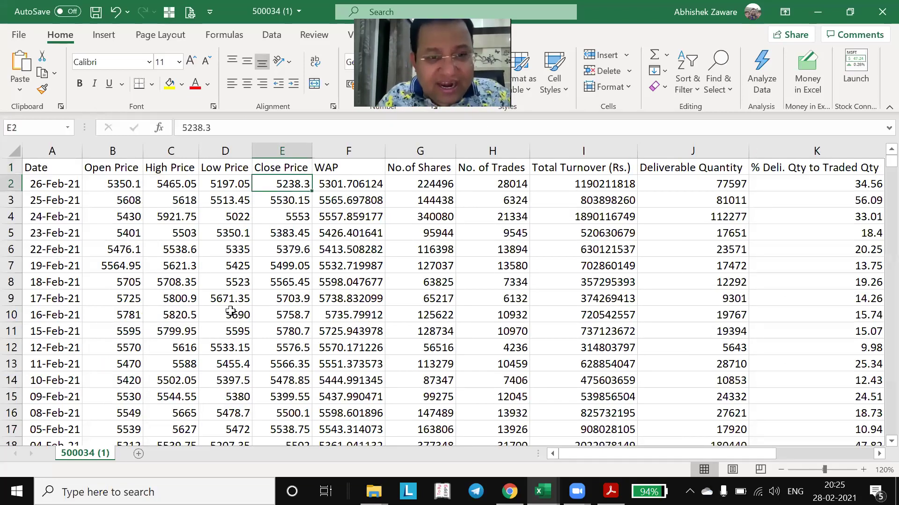
key(Left)
key(Left)
key(Left)
key(Left)
key(Right)
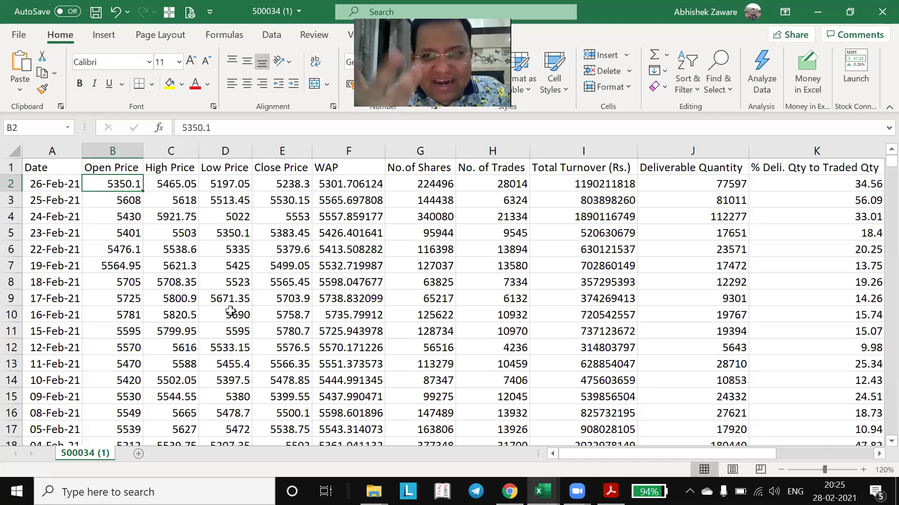
key(ctrl+Tab)
key(ctrl+Tab)
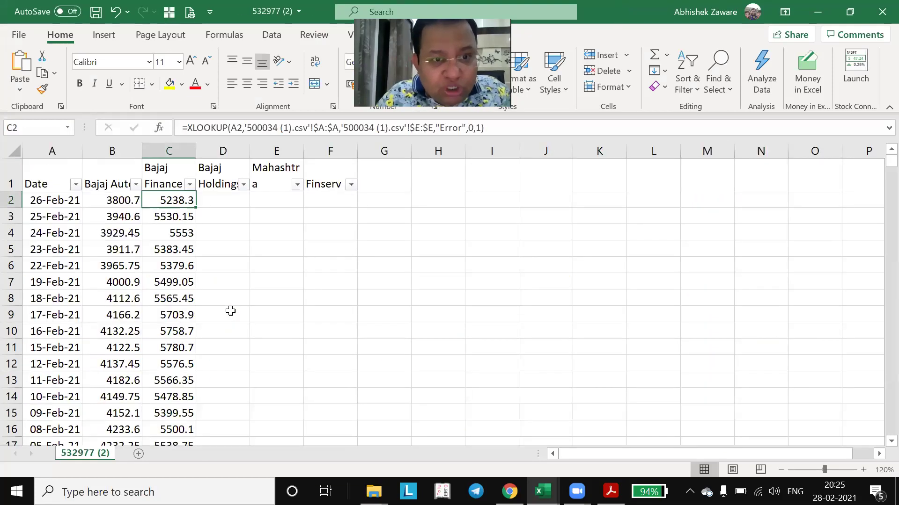
- Copy the Bajaj Finance lookup results in C2:C784
key(shift+Down)
key(shift+Down)
key(shift+Down)
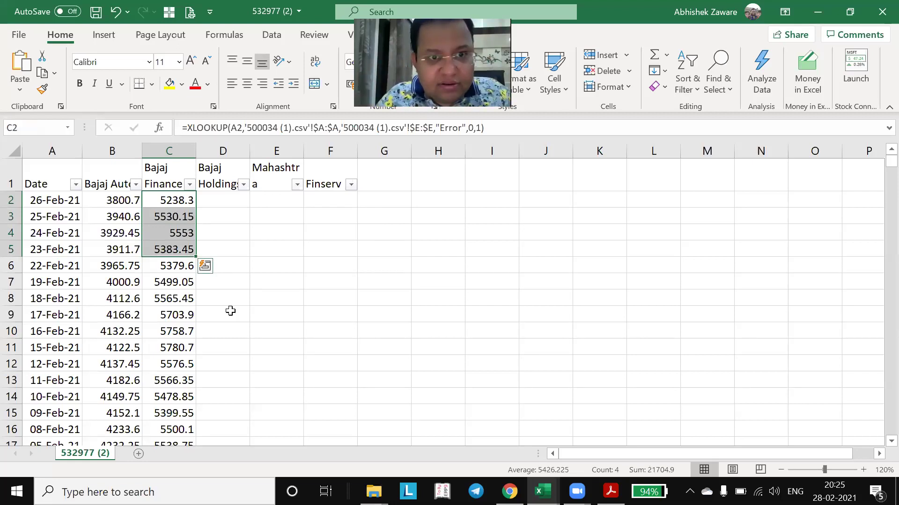
key(Down)
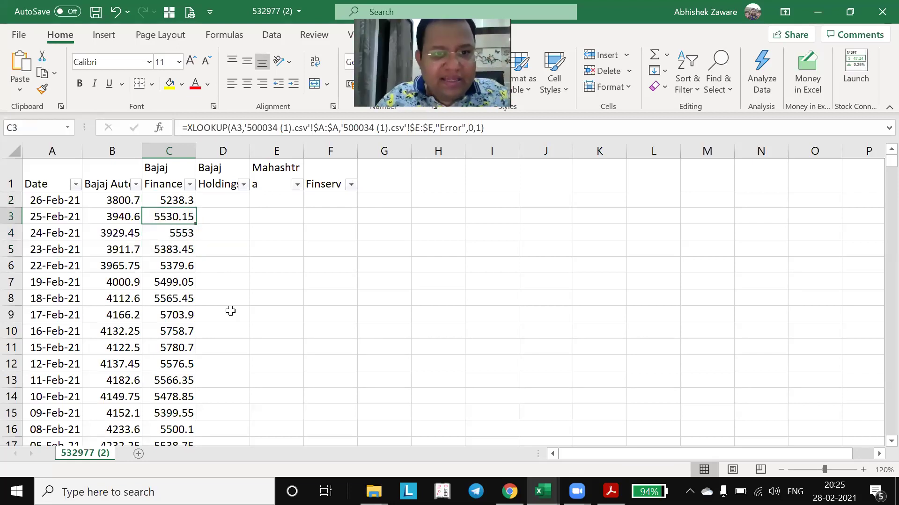
key(Up)
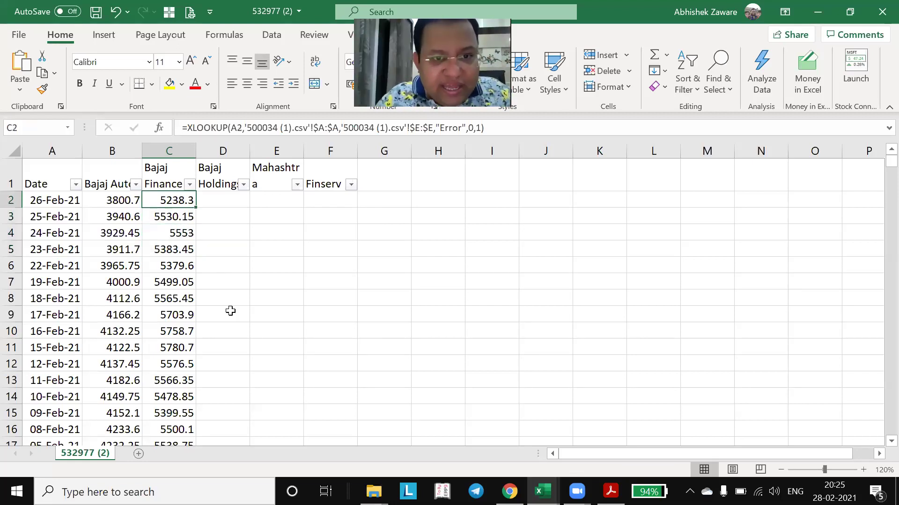
double_click(191, 211)
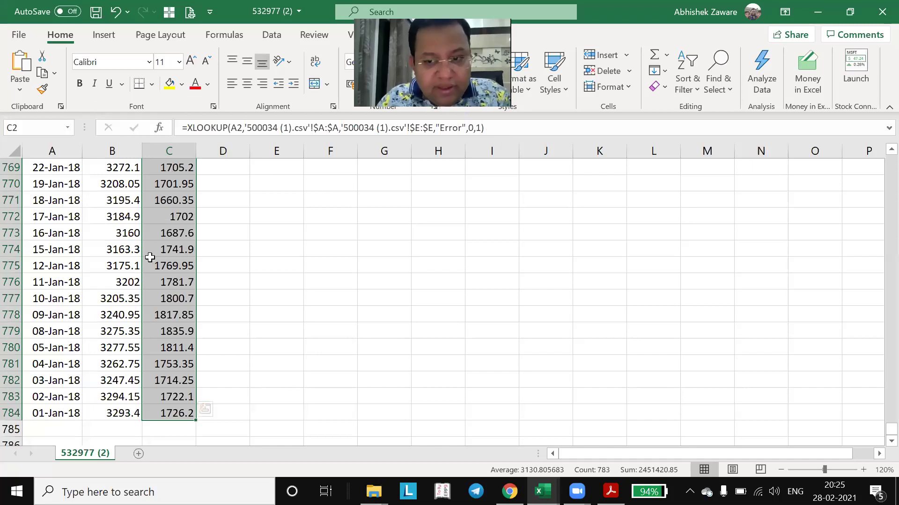
key(ctrl+c)
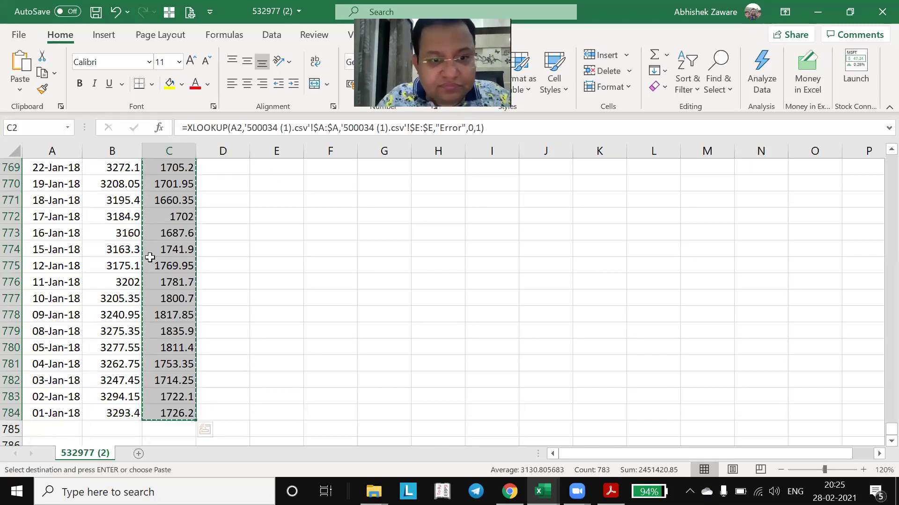
key(ctrl+BackSpace)
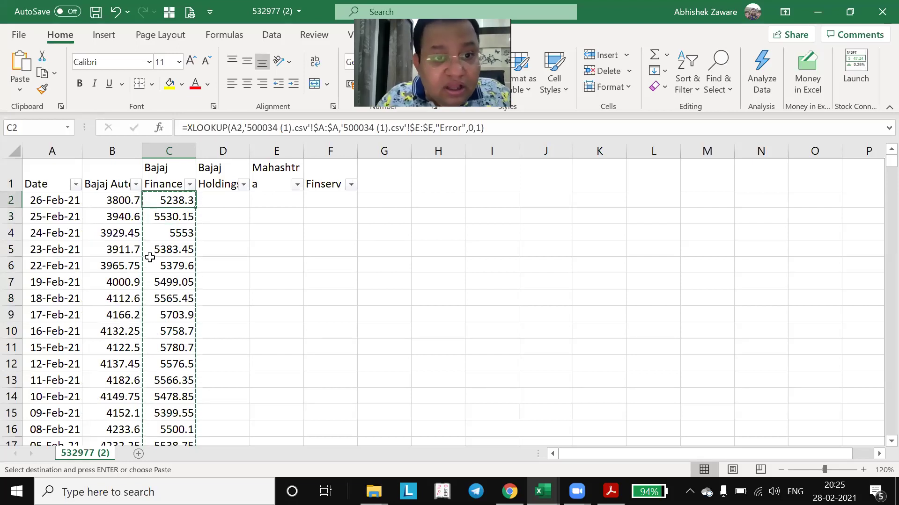
- Paste the copied Bajaj Finance lookup results in C2:C784 over themselves as values only
click(18, 92)
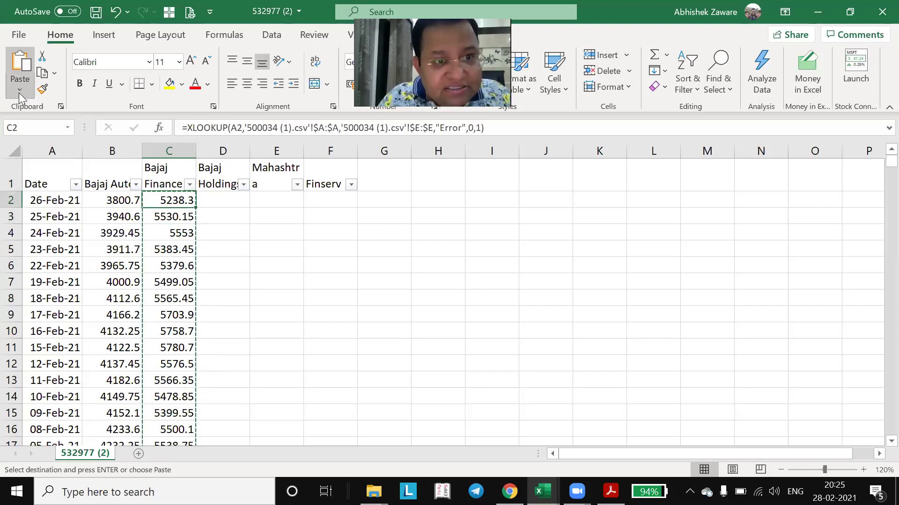
click(65, 256)
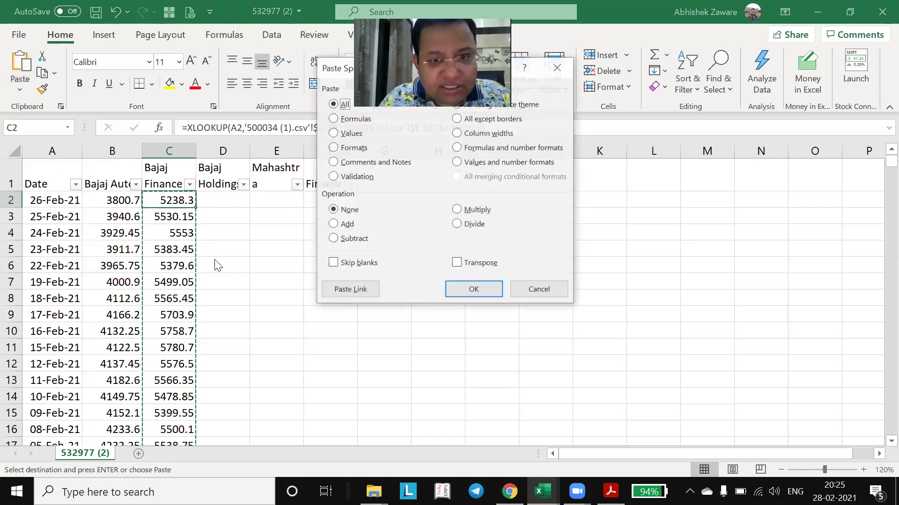
drag(326, 72, 316, 107)
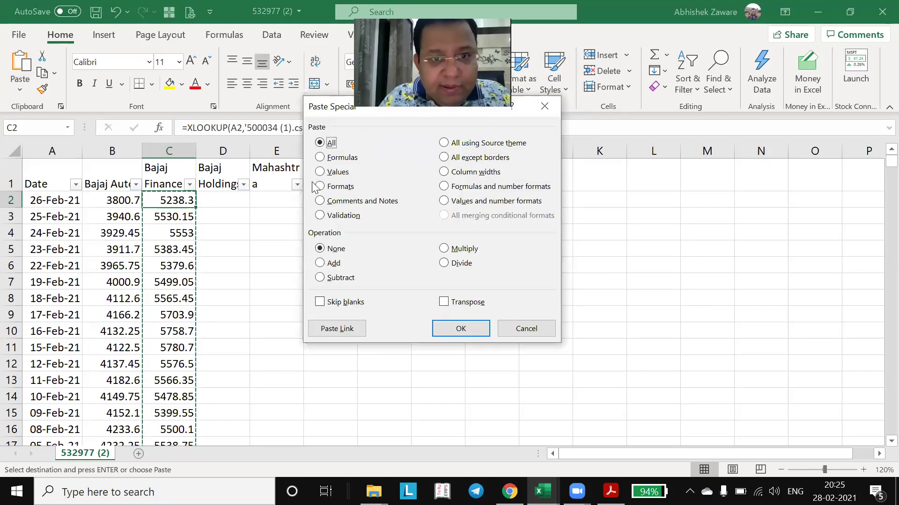
click(320, 172)
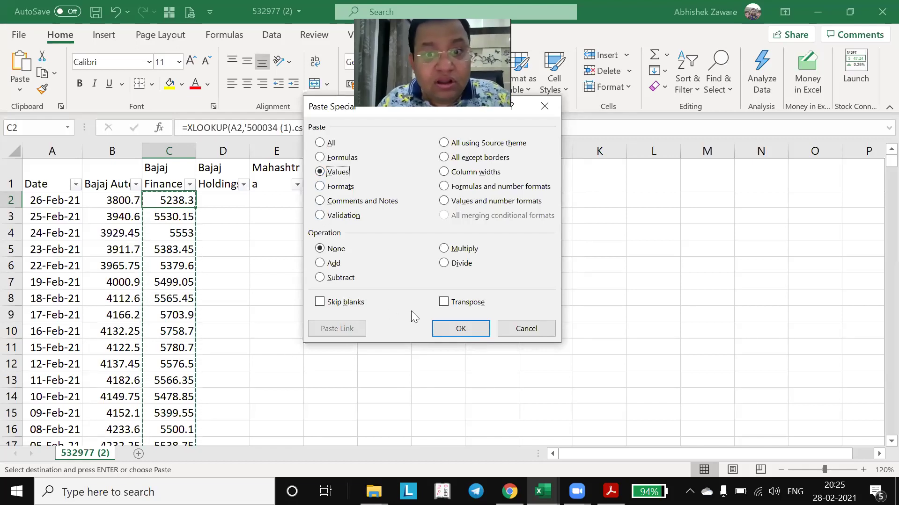
click(464, 327)
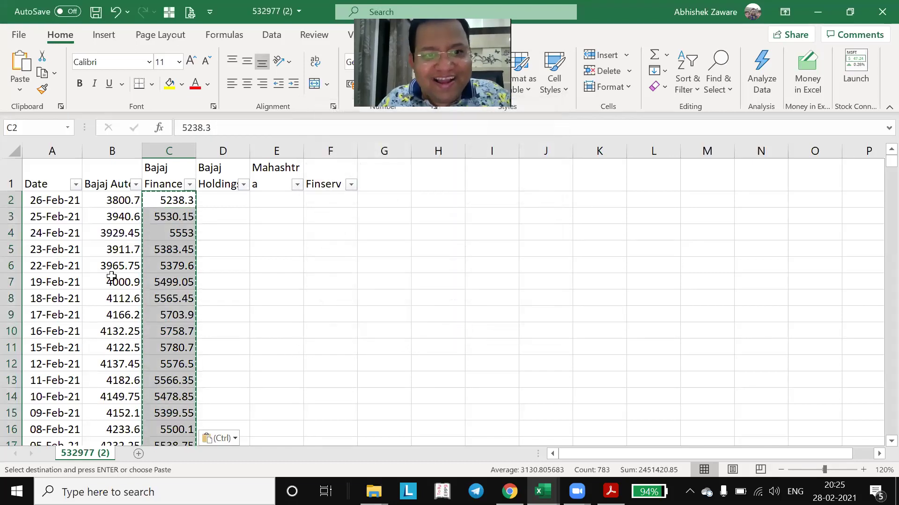
- Check cells C1 to C9 of the Bajaj Finance column for plain values in place of the XLOOKUP formulas
click(169, 217)
key(Up)
key(Up)
key(Down)
key(Down)
key(Down)
key(Down)
key(Down)
key(Down)
key(Down)
key(Down)
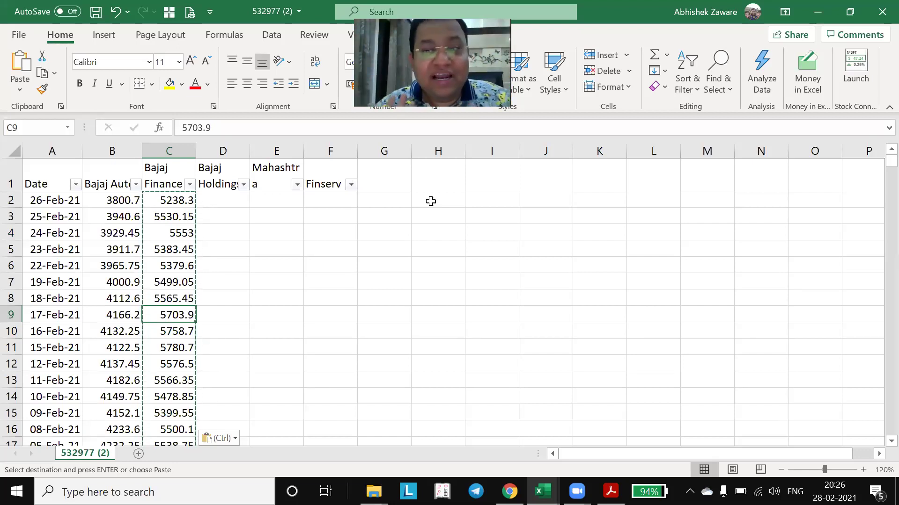
key(Up)
key(Up)
key(Up)
key(Up)
key(Up)
key(Up)
key(Up)
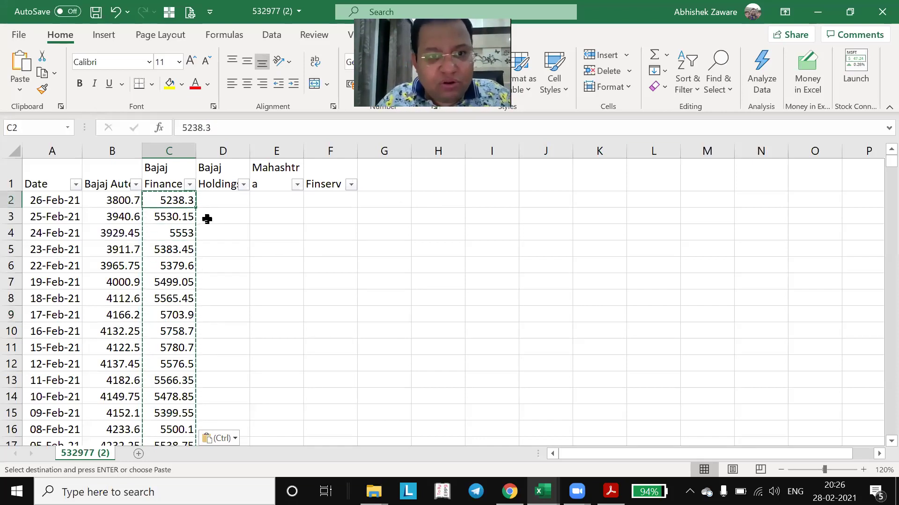
click(157, 169)
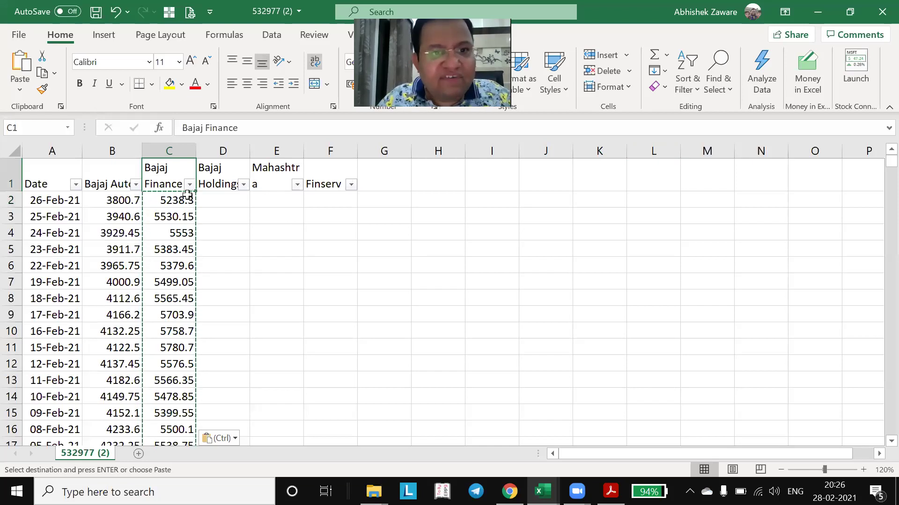
click(177, 242)
key(Escape)
key(F12)
scroll(73, 159, up, 5)
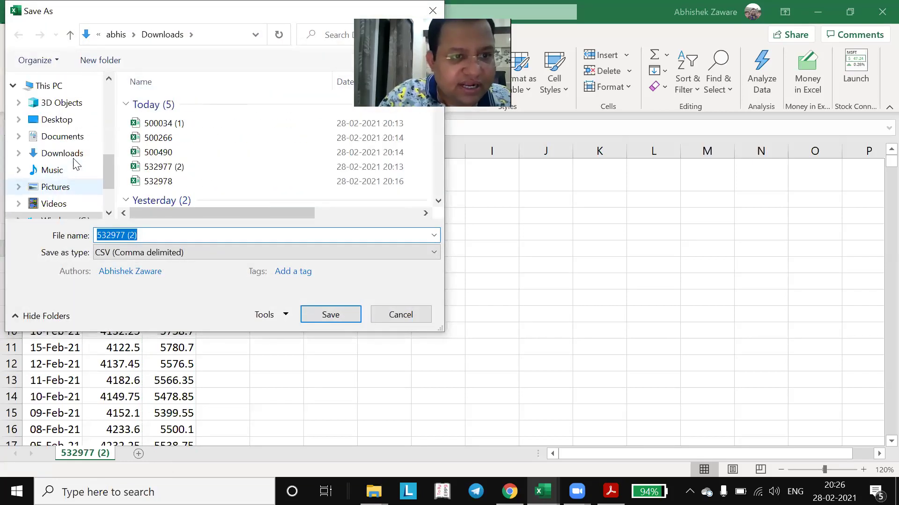
click(61, 181)
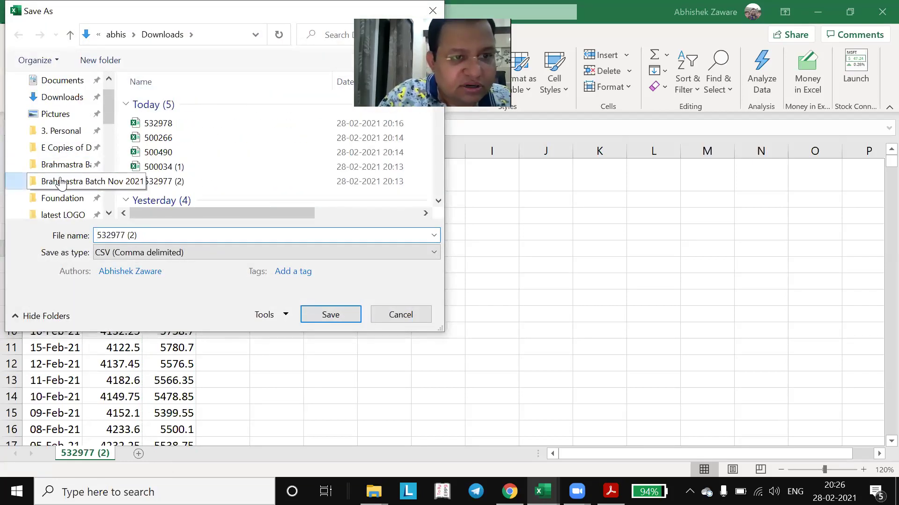
click(401, 321)
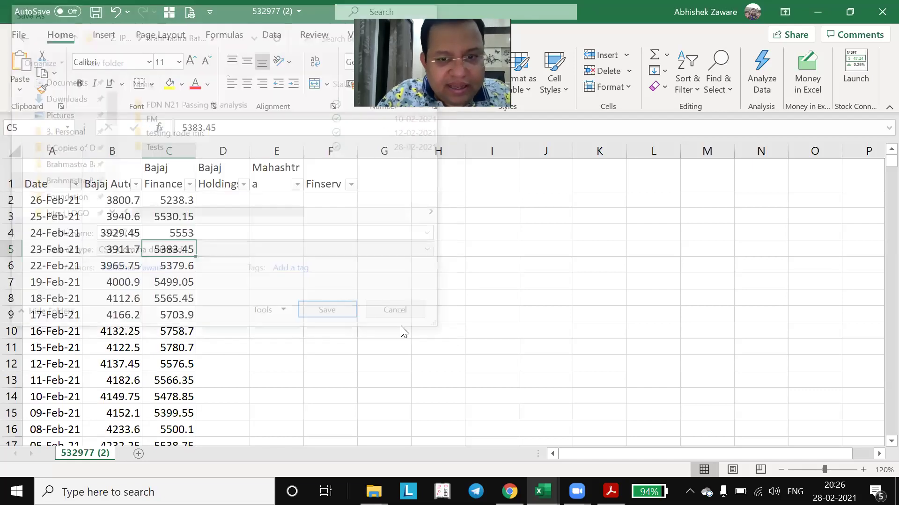
right_click(85, 454)
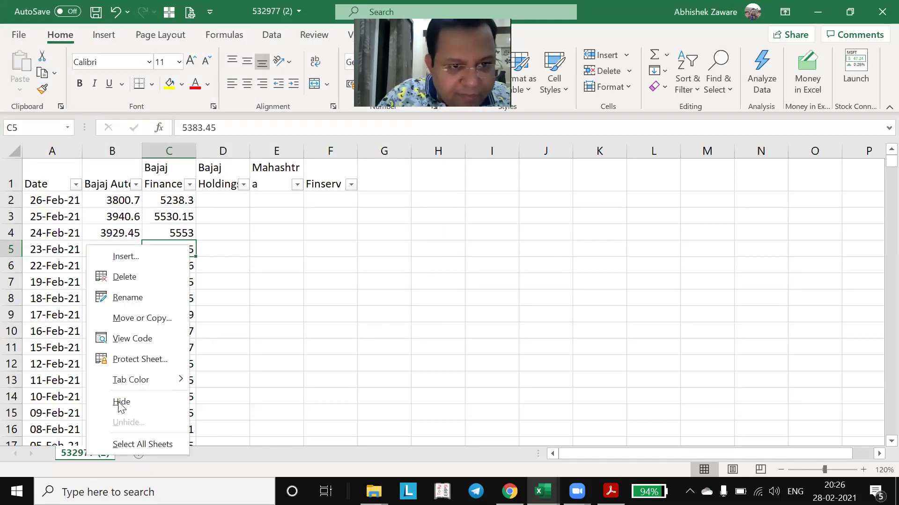
click(123, 321)
click(76, 269)
click(76, 294)
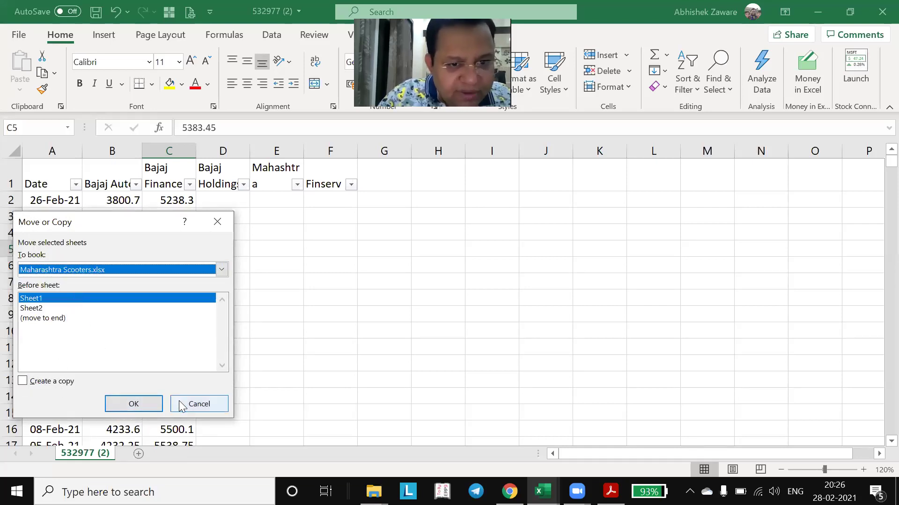
click(199, 404)
- Move the 532977 (2) sheet into the Maharashtra Scooters.xlsx workbook, before Sheet1
right_click(94, 452)
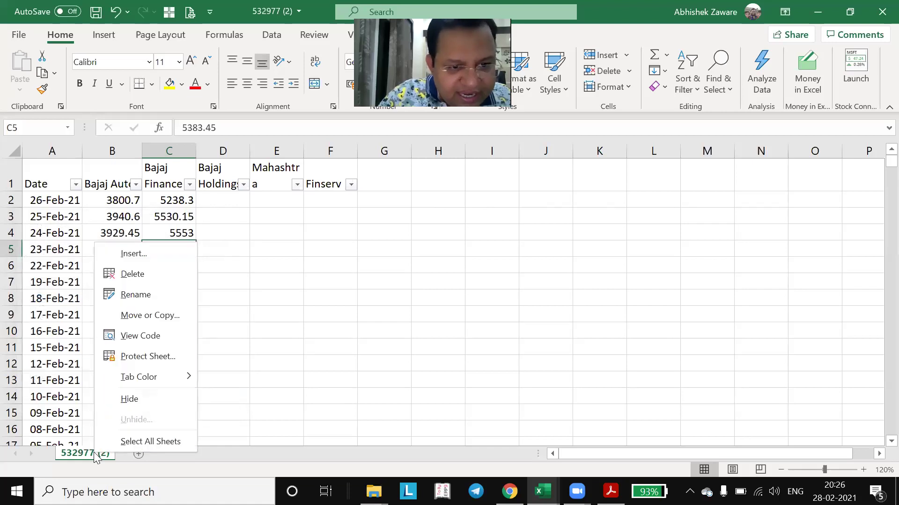
click(130, 319)
click(153, 261)
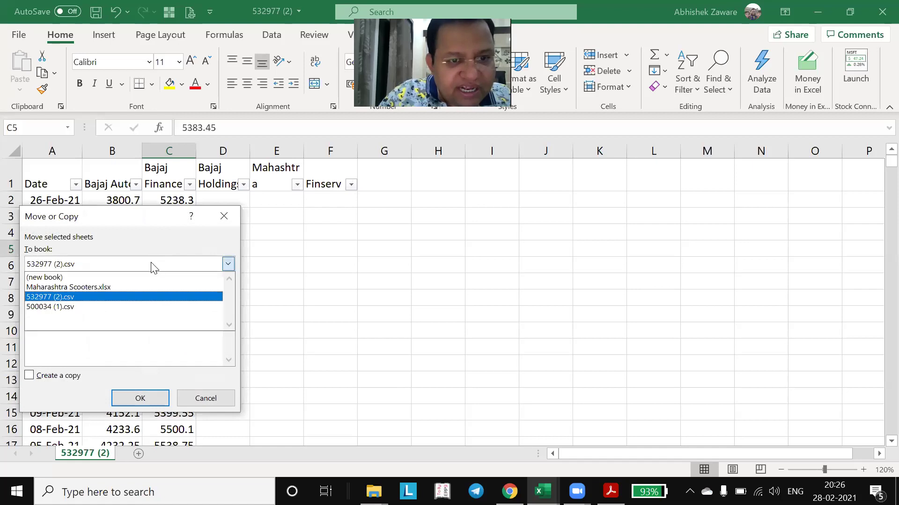
click(96, 289)
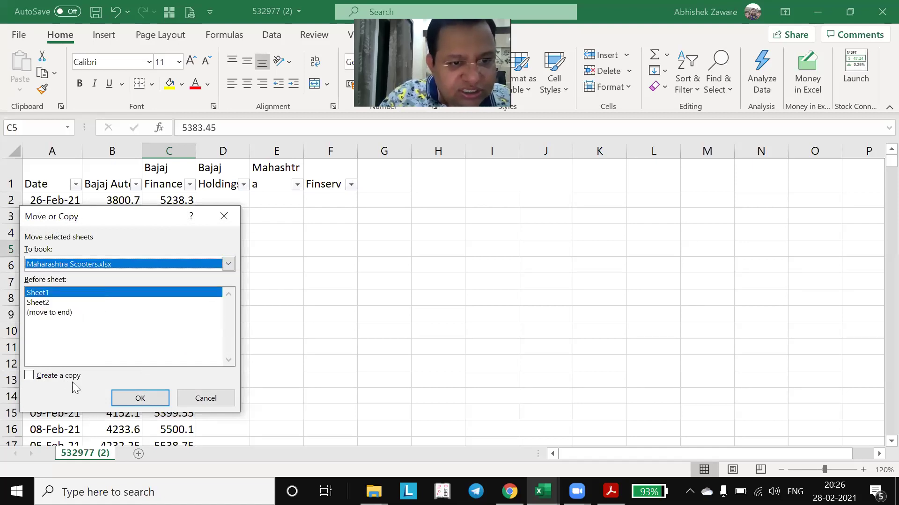
click(149, 396)
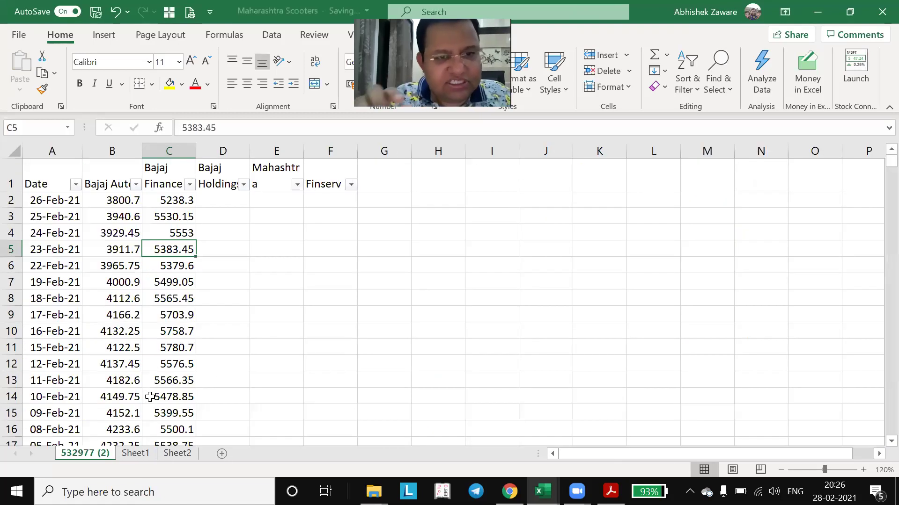
- Rename Sheet1 as "details of investment"
click(140, 453)
text(No.)
key(BackSpace)
key(BackSpace)
key(BackSpace)
text(details of investment)
key(Return)
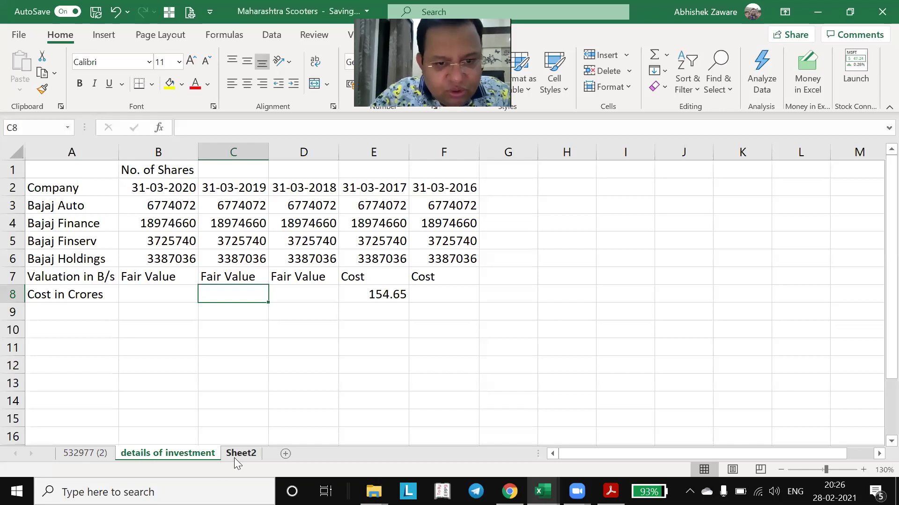
- Rename Sheet2 as "analysis" and the 532977 (2) sheet as "Share prices"
double_click(234, 454)
text(analysis)
key(Return)
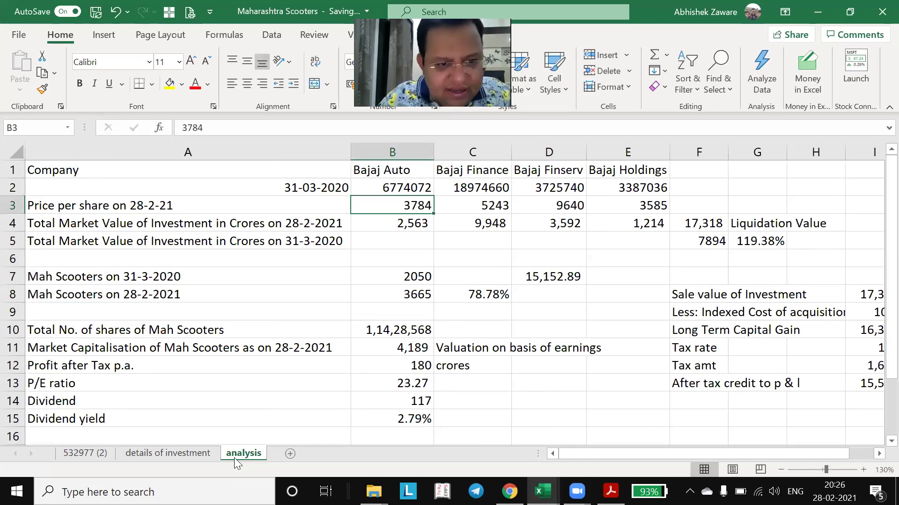
click(88, 454)
text(Share price)
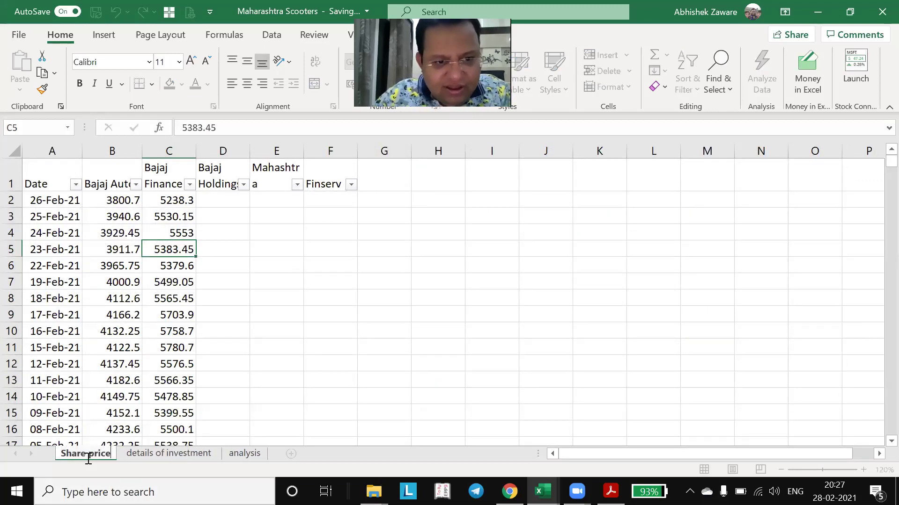
text(s)
key(Return)
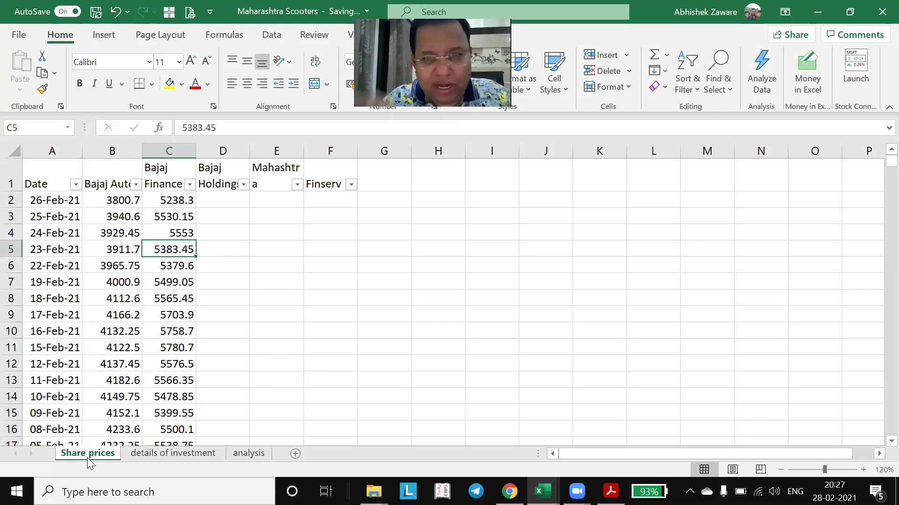
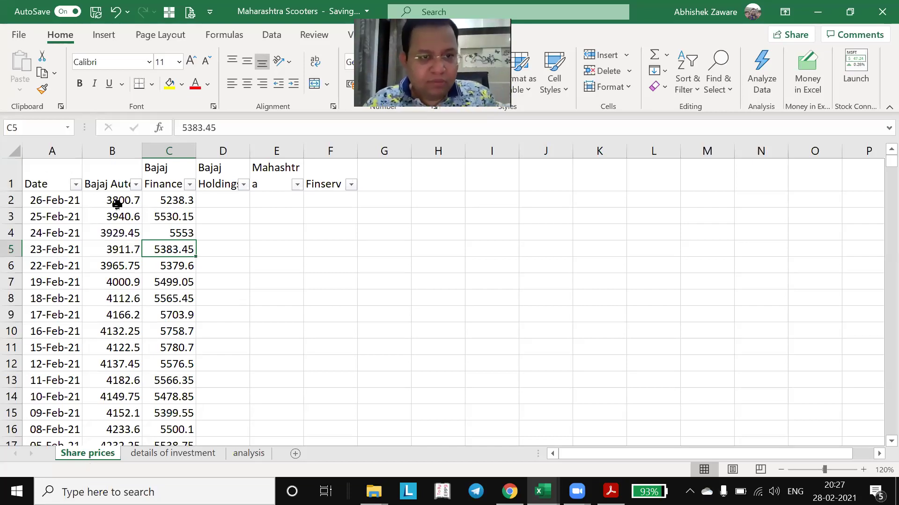
- Switch to the 500034 (1) workbook and close it without saving its changes
click(162, 200)
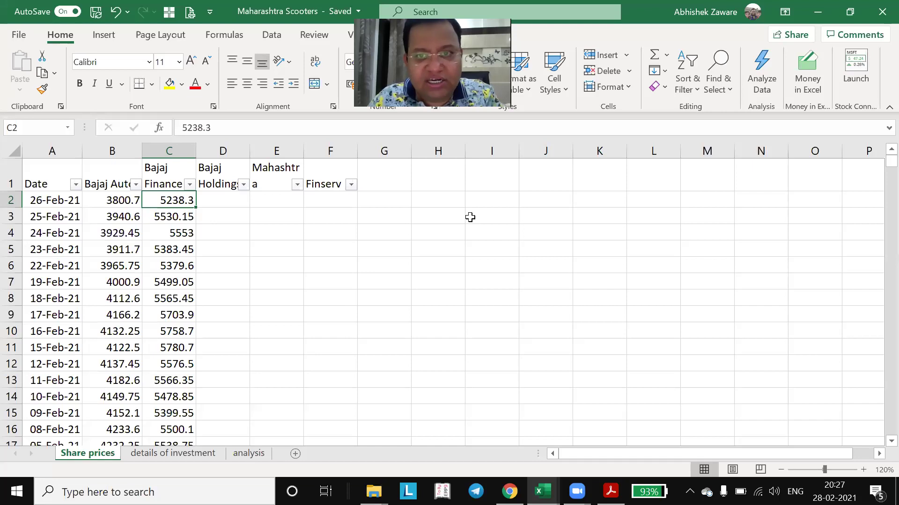
key(alt+w)
key(w)
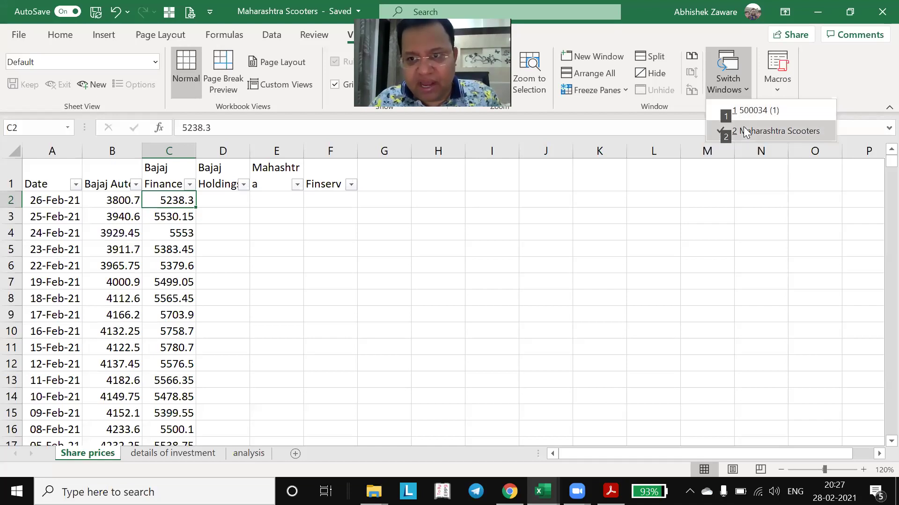
click(742, 111)
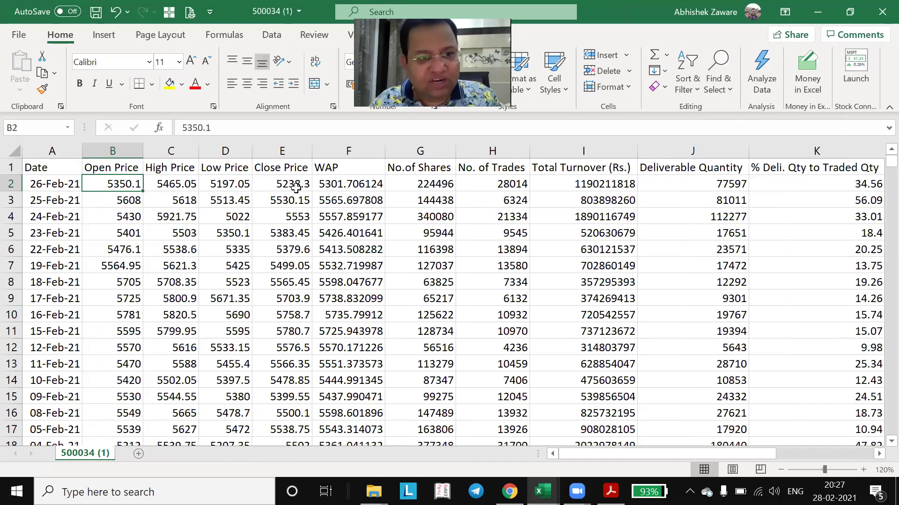
key(ctrl+w)
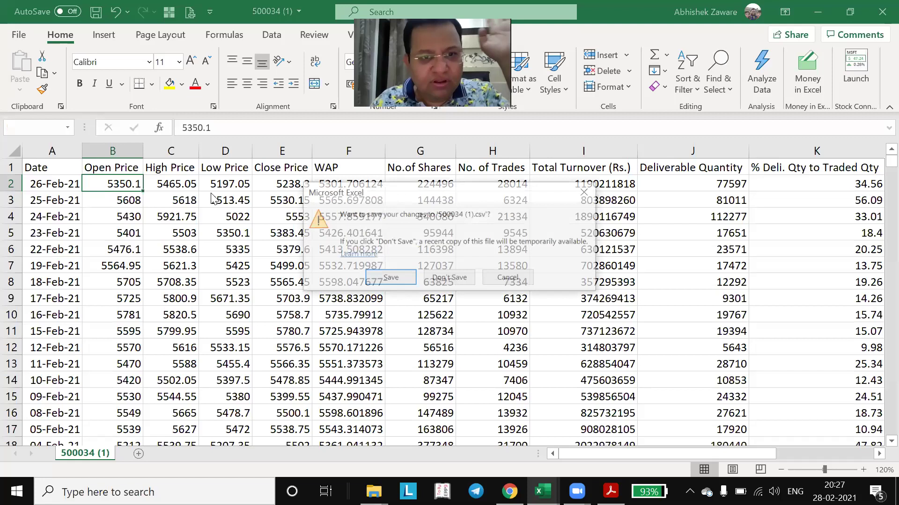
click(469, 280)
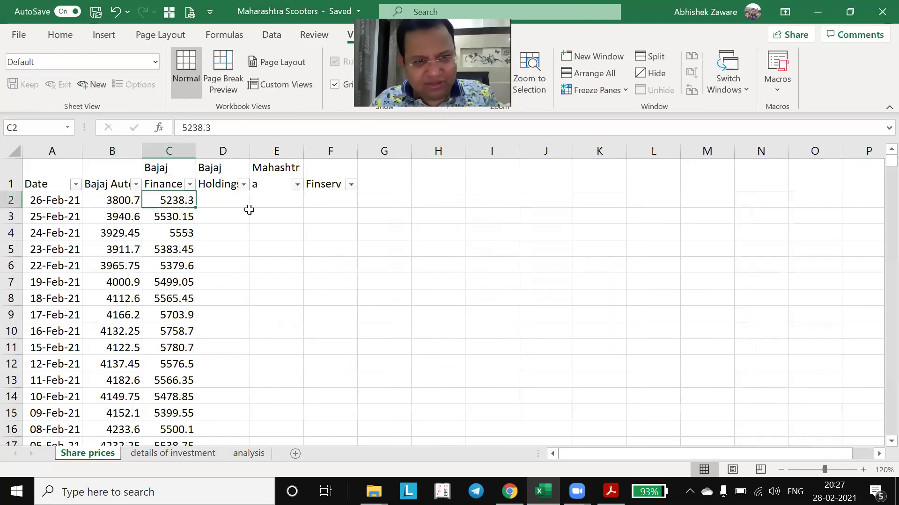
- Select D2 under Bajaj Holdings in the Share prices sheet and open the 500490 price file from the Downloads folder
click(215, 169)
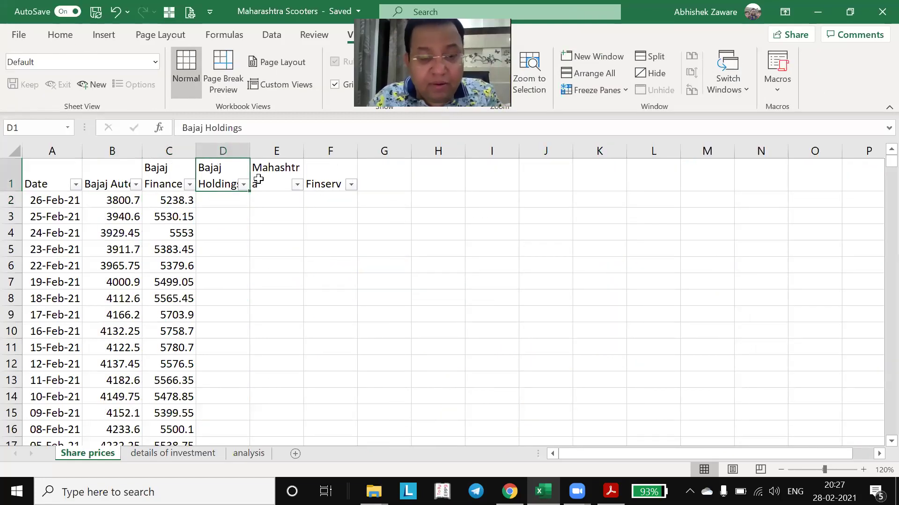
key(Down)
key(Left)
key(Right)
key(Up)
key(Down)
key(alt+Tab)
key(alt+Tab)
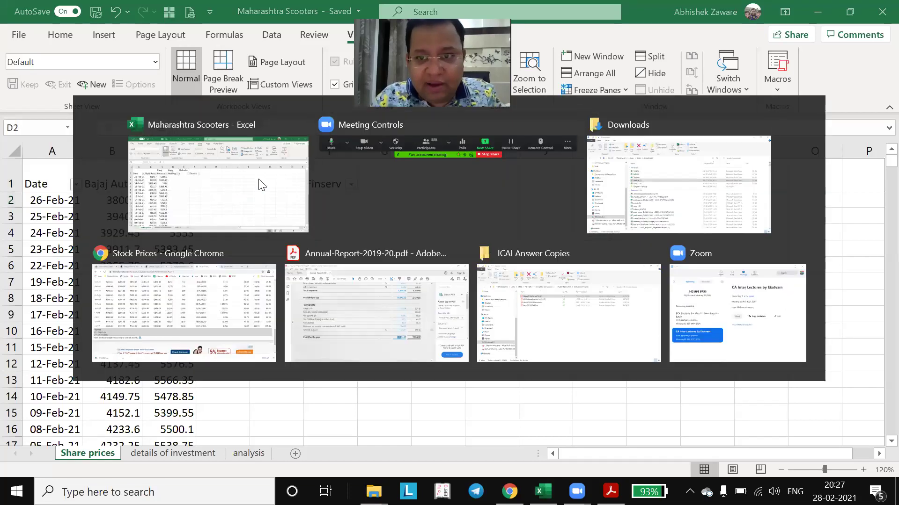
click(261, 207)
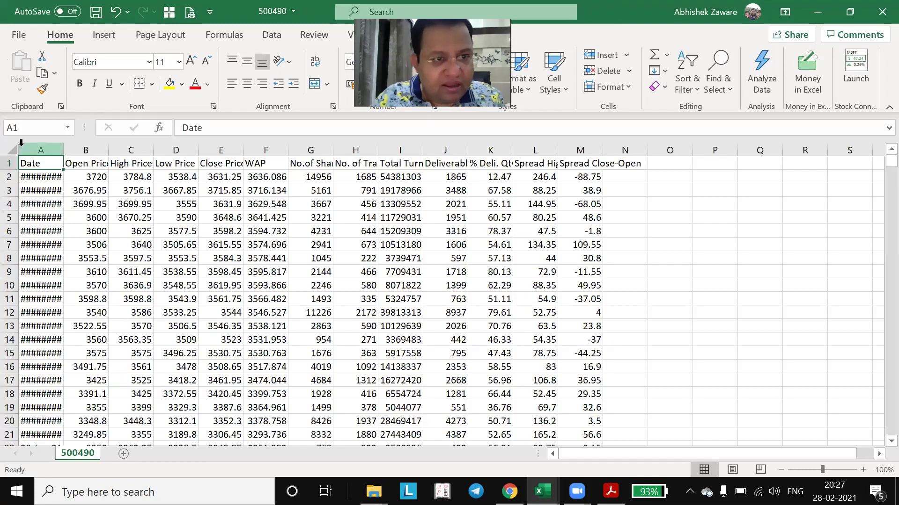
- Auto-fit all column widths in the 500490 sheet and select the first close price below the header
key(ctrl+a)
double_click(63, 149)
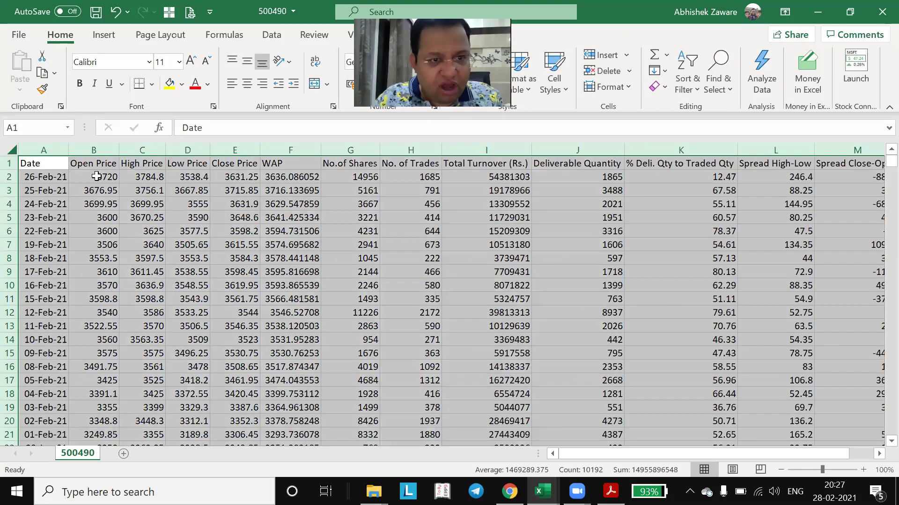
click(94, 177)
key(Right)
key(Right)
key(Right)
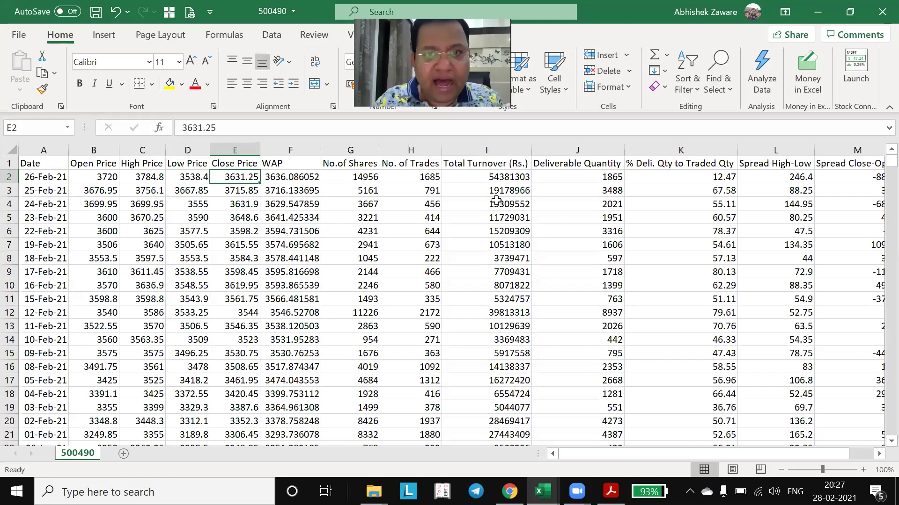
key(Left)
key(Right)
key(Up)
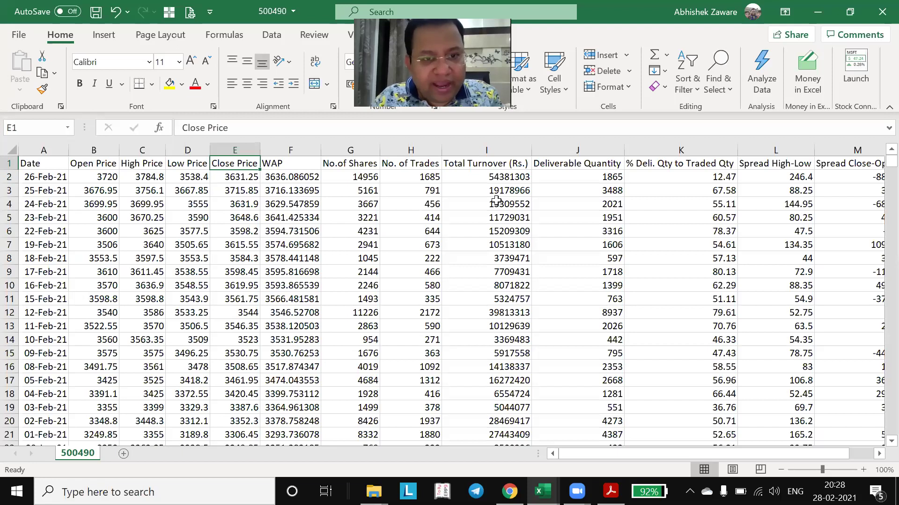
key(Down)
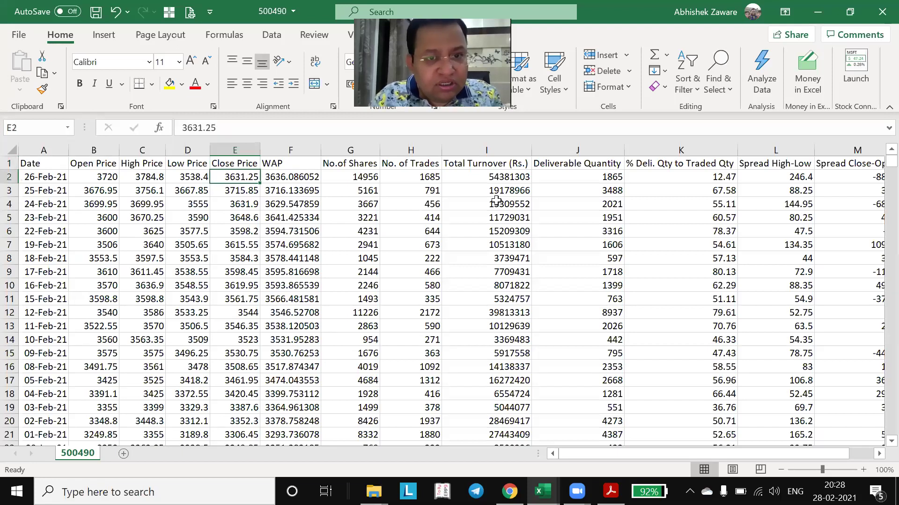
- In the Maharashtra Scooters workbook, begin an XLOOKUP in D2 with lookup value A2 and the Date column A of 500490.csv as lookup array
key(alt+Tab)
text(=)
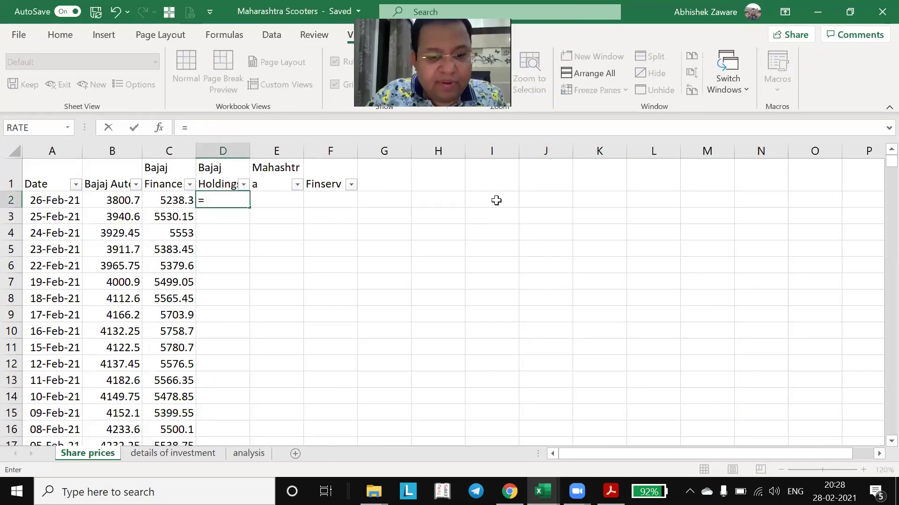
text(xl)
key(Tab)
key(Left)
key(Left)
key(Left)
text(,)
key(alt+Tab)
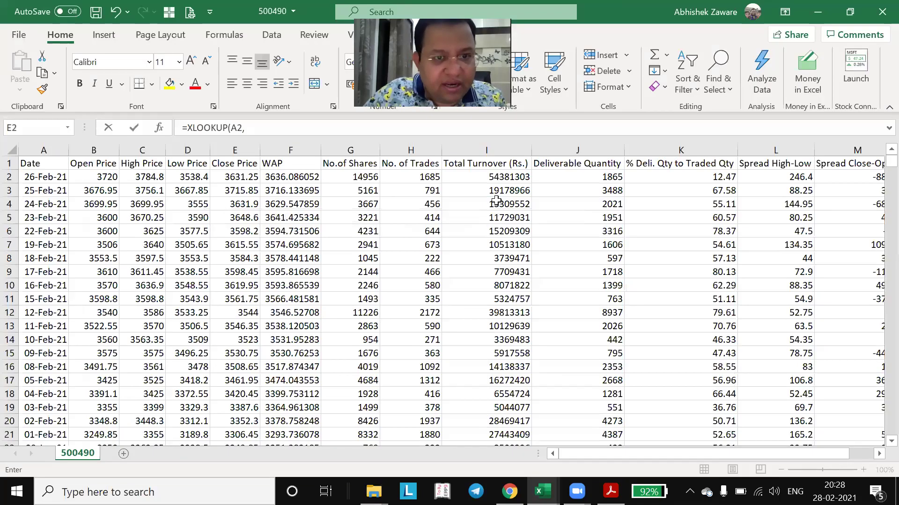
key(Up)
key(Down)
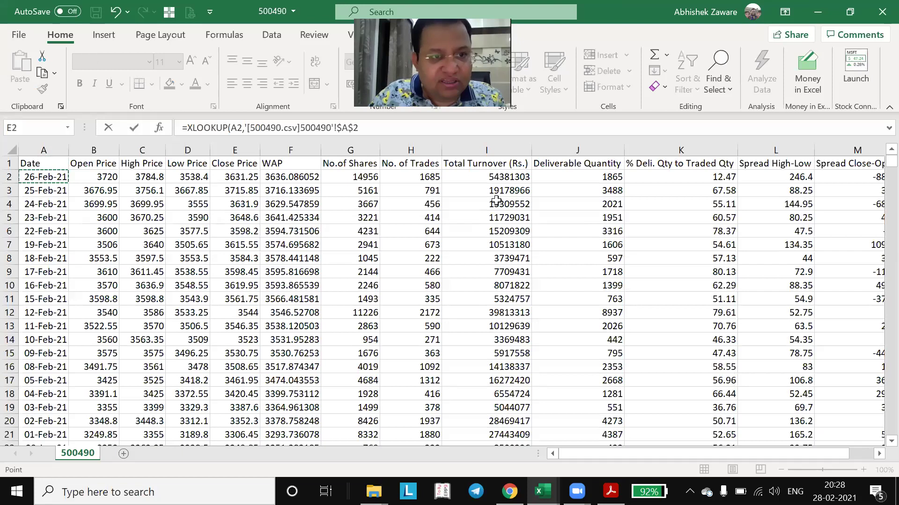
key(ctrl+space)
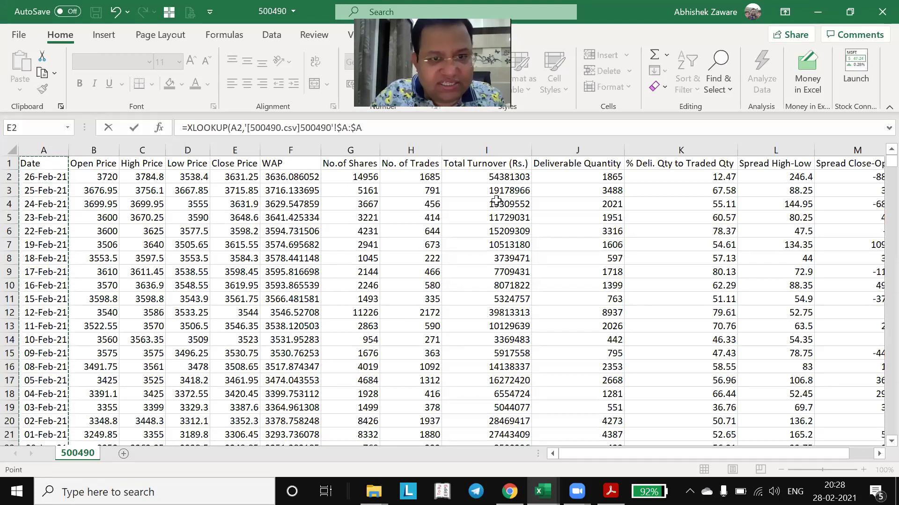
text(,)
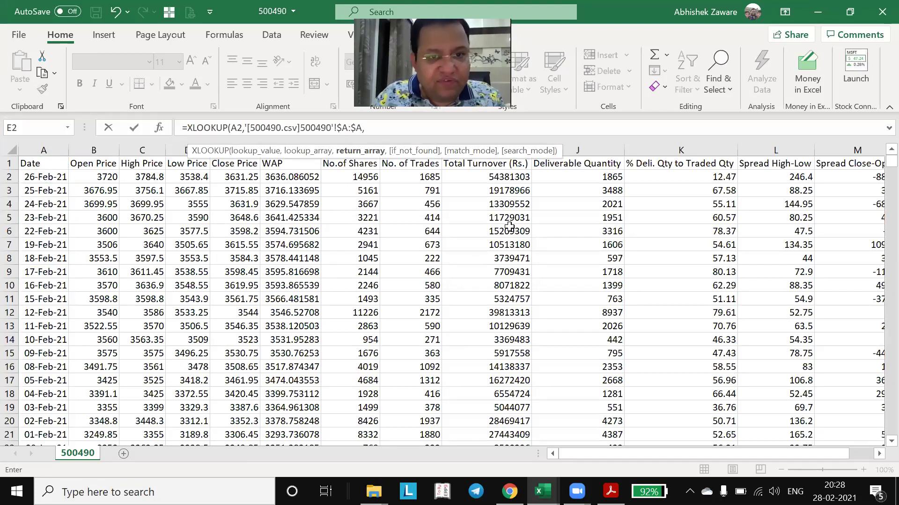
- Complete the XLOOKUP with Close Price column E as return array, "Error" if not found, match mode 0 and search mode 1, and fill it down
click(223, 284)
key(ctrl+space)
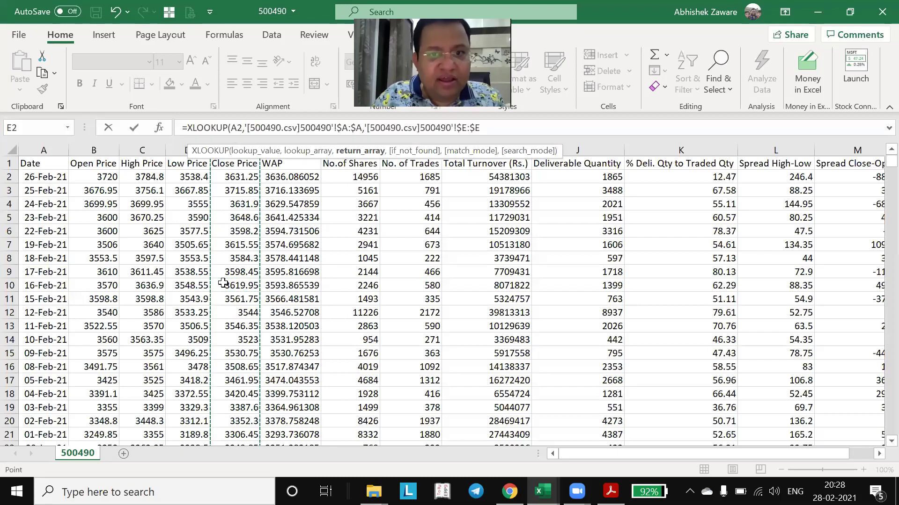
text(,)
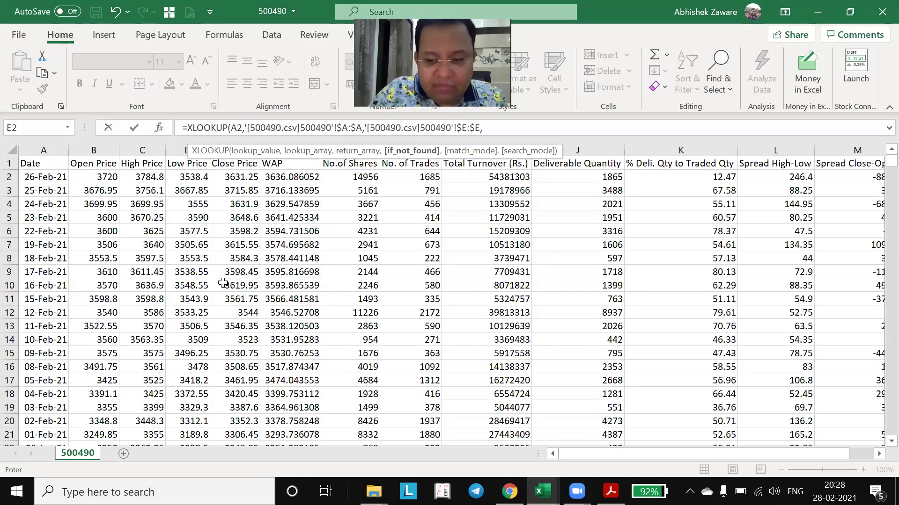
text("Error",0)
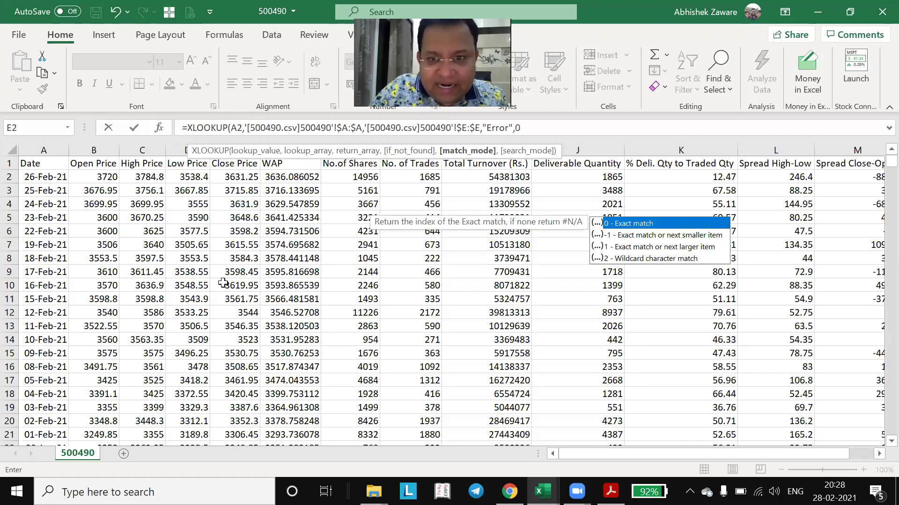
text(,1)
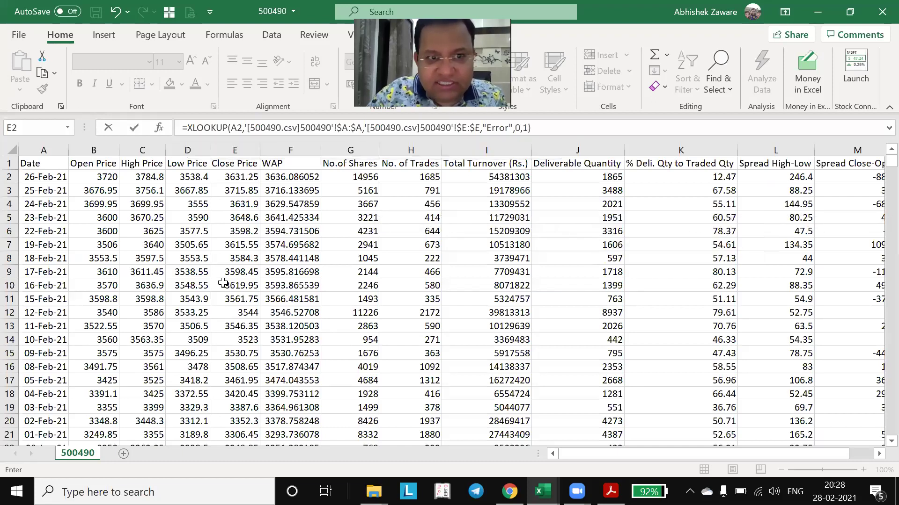
key(Return)
key(Up)
double_click(249, 207)
- Search the Bajaj Holdings column's filter values for "erro" to check for failed lookups, leaving the filter unapplied
click(225, 176)
key(alt+Down)
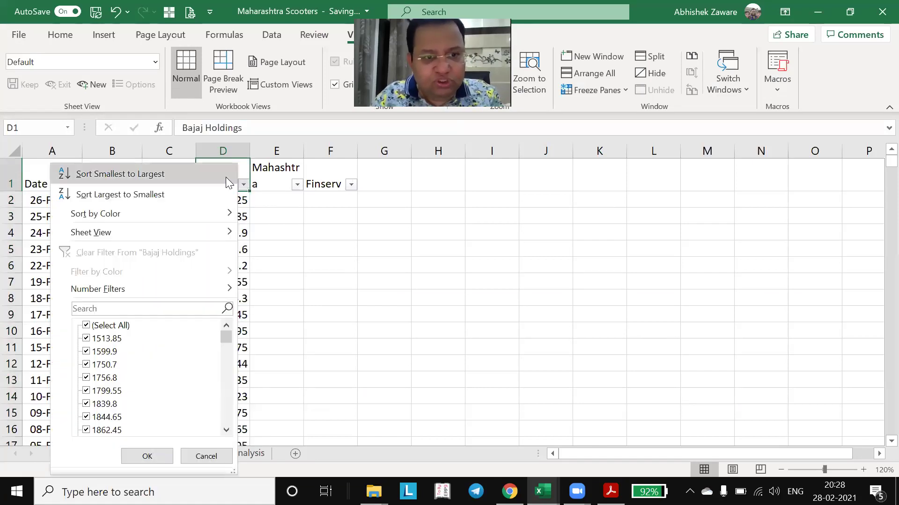
text(eerro)
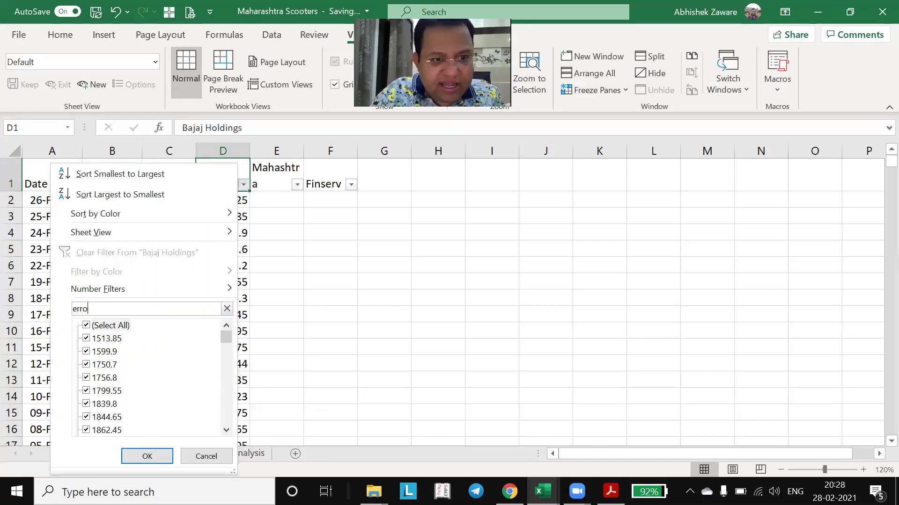
key(BackSpace)
key(BackSpace)
key(BackSpace)
key(BackSpace)
key(Escape)
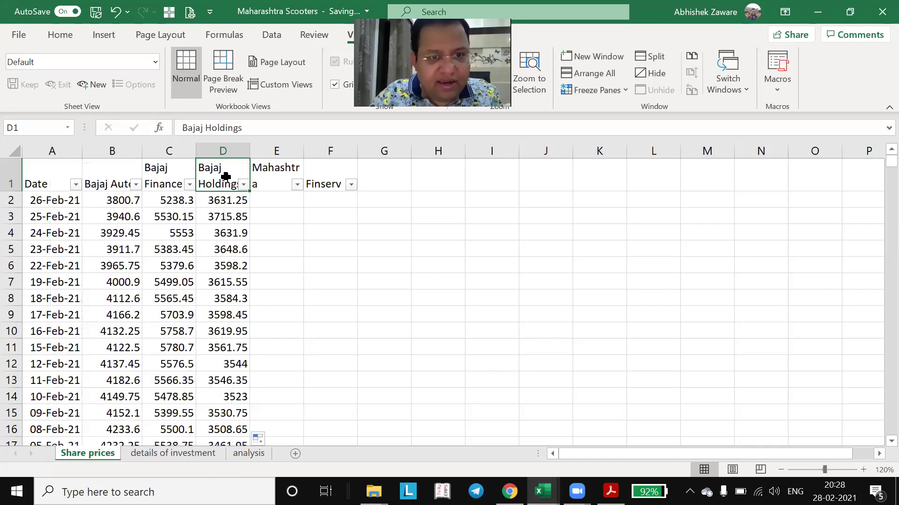
- Replace the Bajaj Holdings formulas from D2 down with their values using Paste Special
key(Down)
key(ctrl+shift+Down)
key(ctrl+c)
key(ctrl+Up)
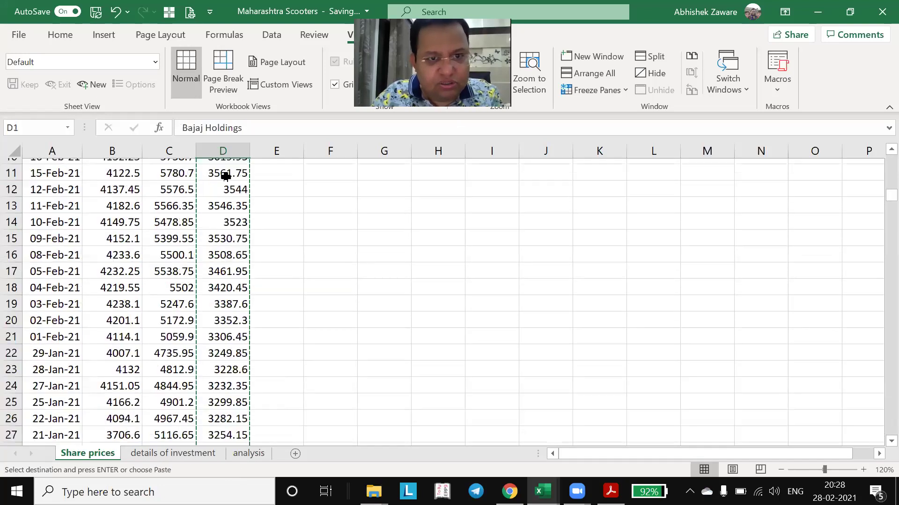
key(Down)
key(ctrl+alt+v)
key(v)
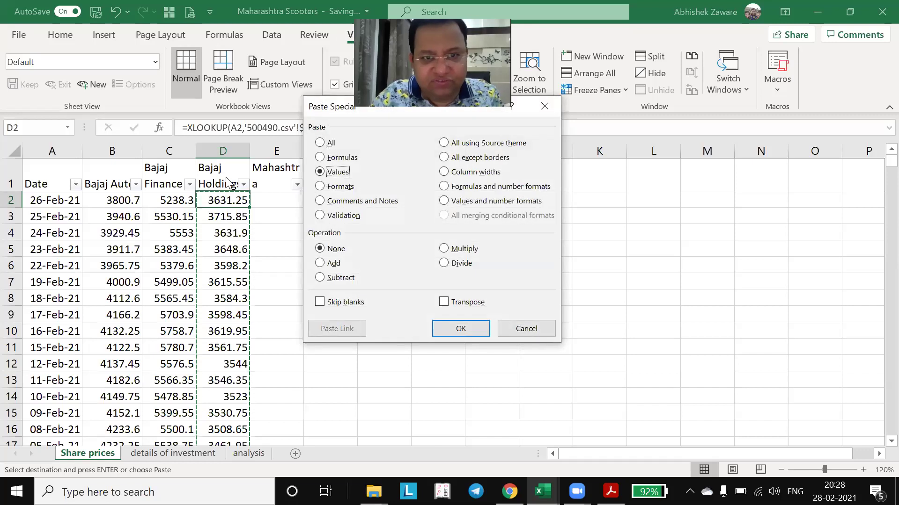
key(Return)
key(Escape)
click(226, 176)
key(Down)
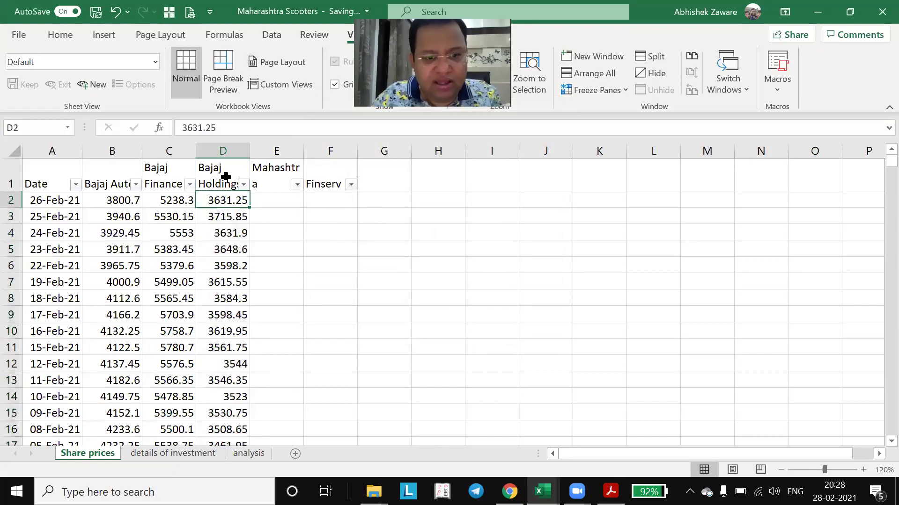
- Close 500490.csv without saving and open the 500266 file from the Downloads folder
key(ctrl+Tab)
key(ctrl+w)
key(Tab)
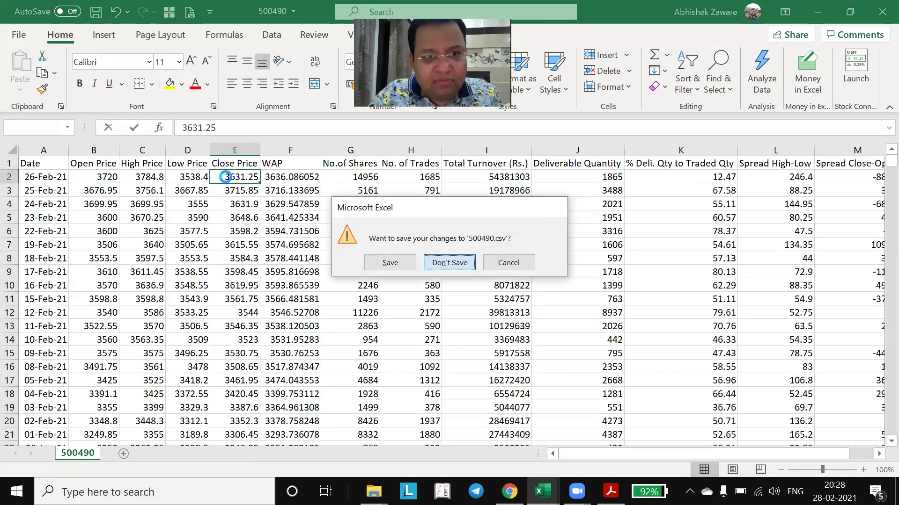
key(Return)
key(alt+Tab)
key(Up)
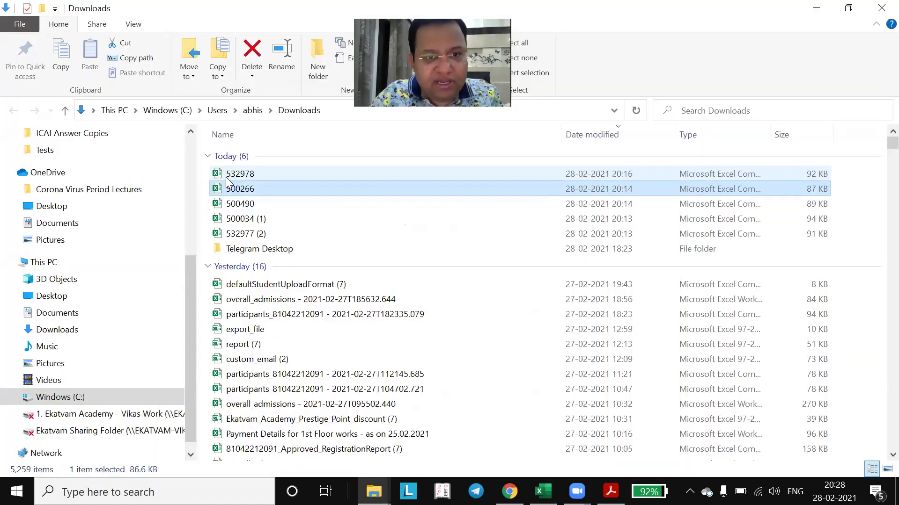
key(alt+Tab)
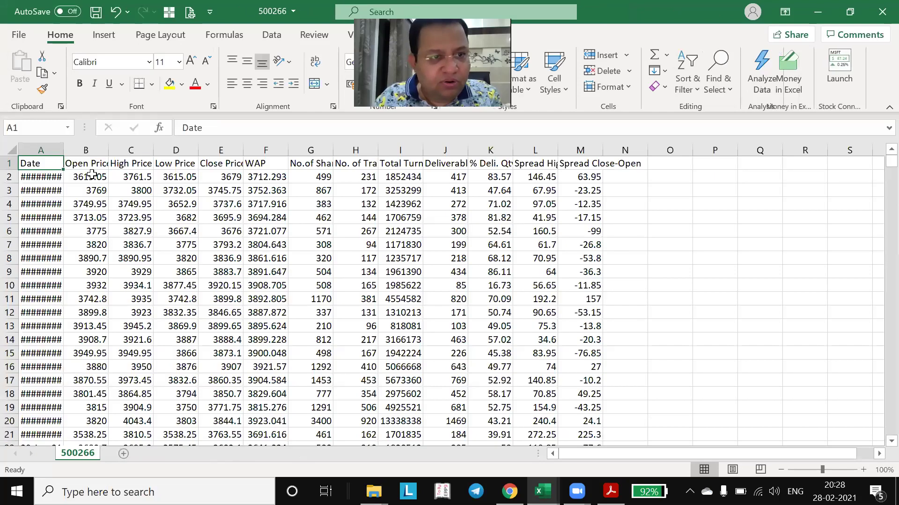
- Auto-fit all column widths in the 500266 sheet
click(10, 149)
double_click(65, 148)
click(218, 177)
- In the Maharashtra Scooters workbook, begin an XLOOKUP in E2 with lookup value A2 and the Date column A of 500266.csv as lookup array
key(ctrl+Tab)
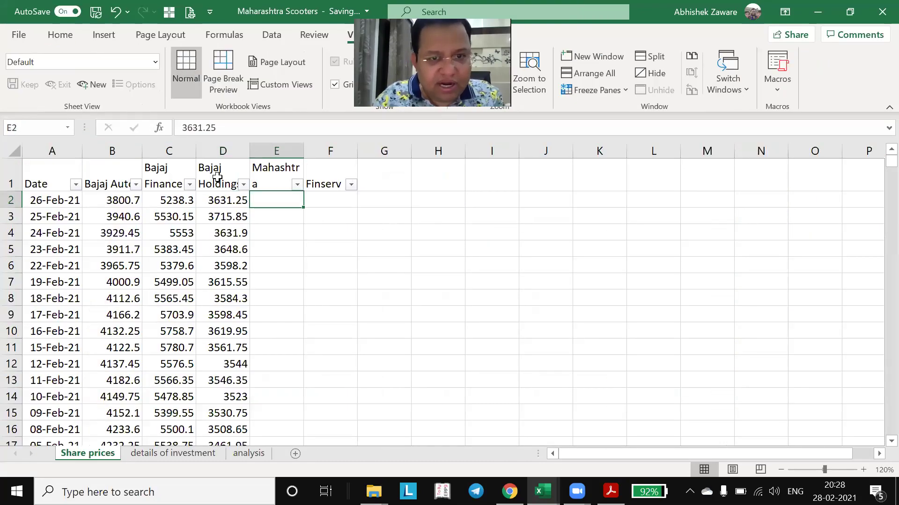
text(=xl)
key(Tab)
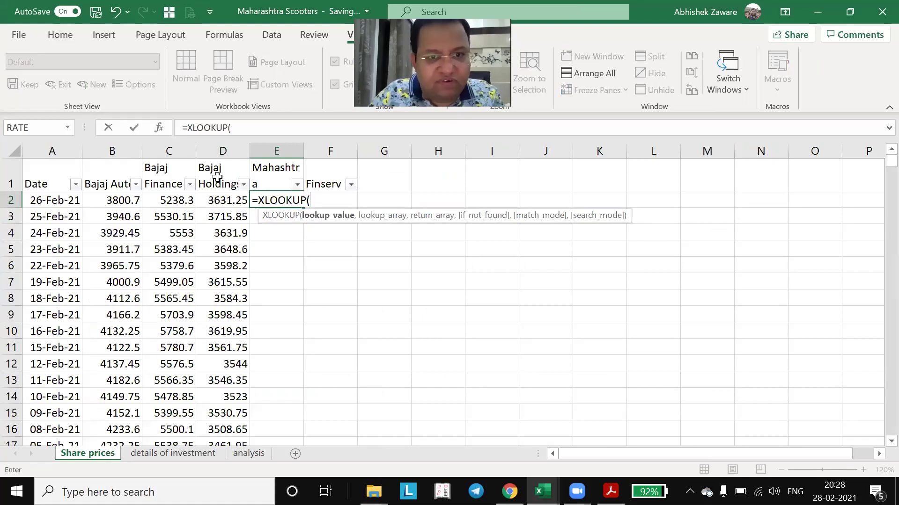
key(Left)
key(Left)
key(Left)
key(Left)
text(,)
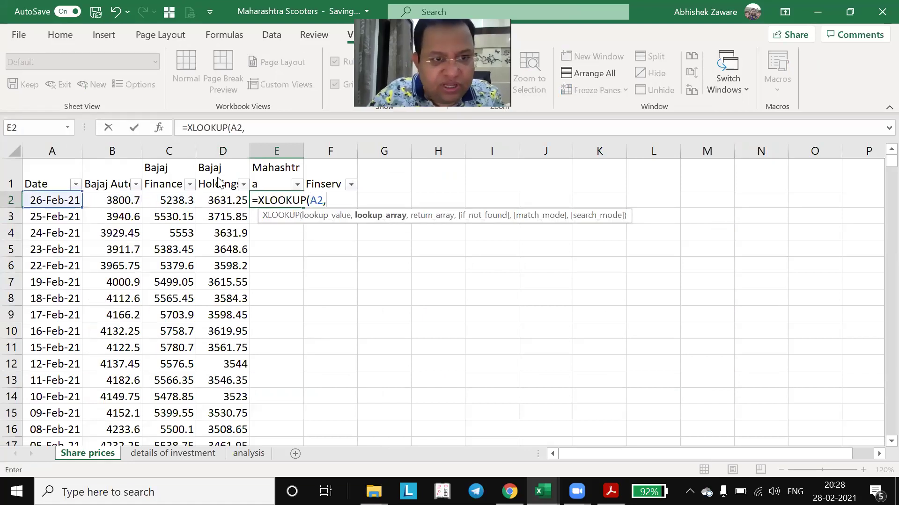
key(ctrl+Tab)
key(ctrl+space)
text(,)
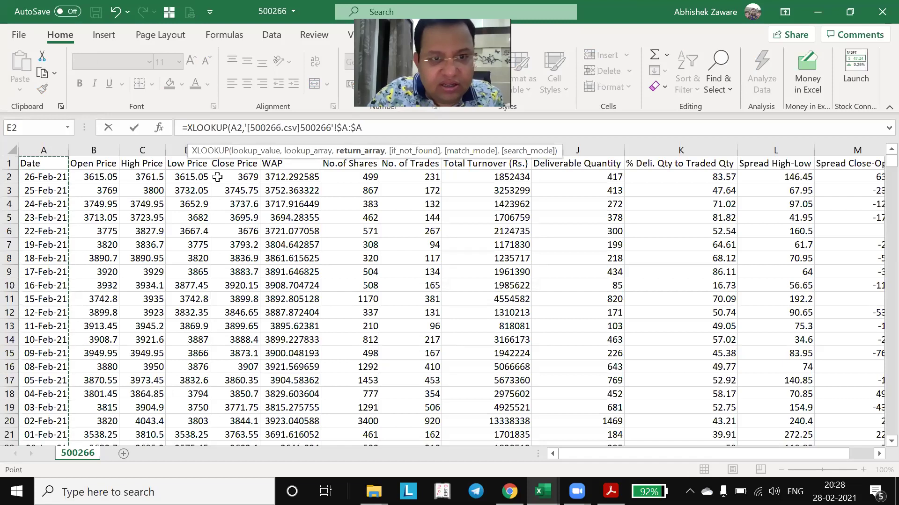
- Finish the E2 XLOOKUP with 500266.csv's Close Price column E as return array, "Error" if not found, match mode 0 and search mode 1
key(Right)
key(Right)
key(Right)
key(Right)
key(ctrl+space)
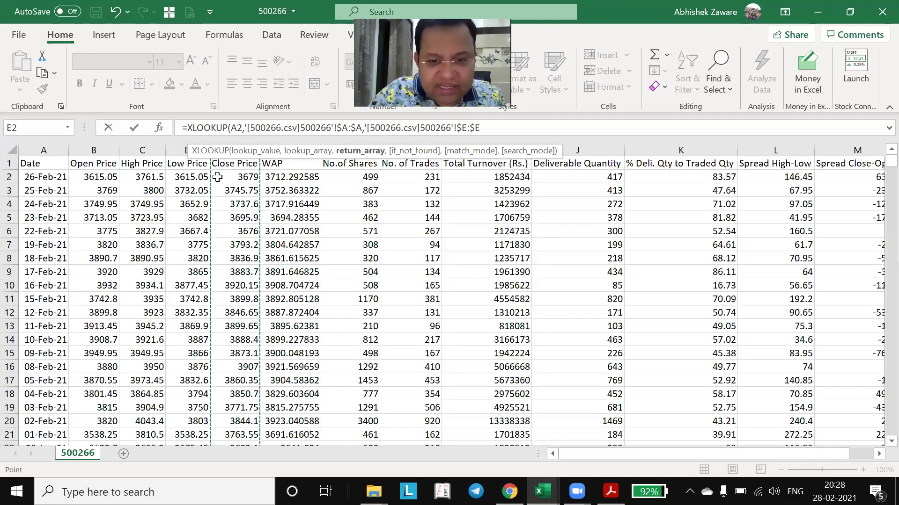
text(,"Er)
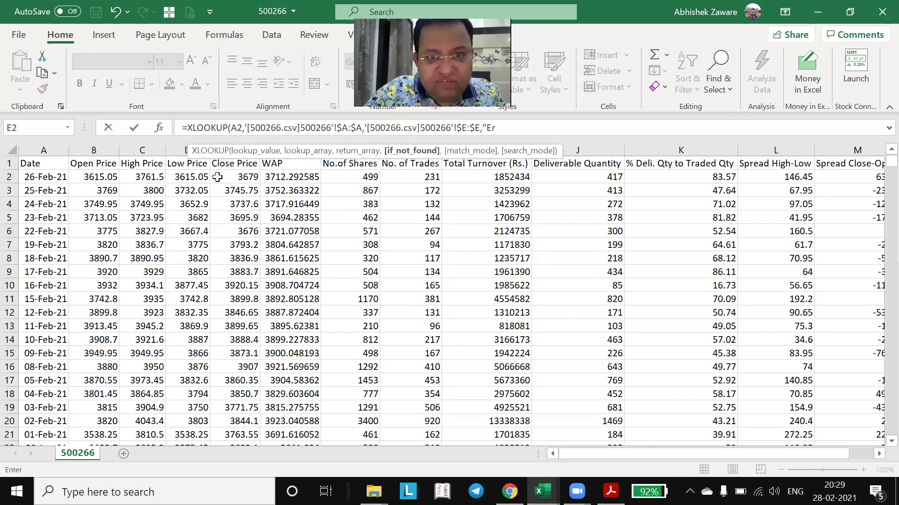
text(ror")
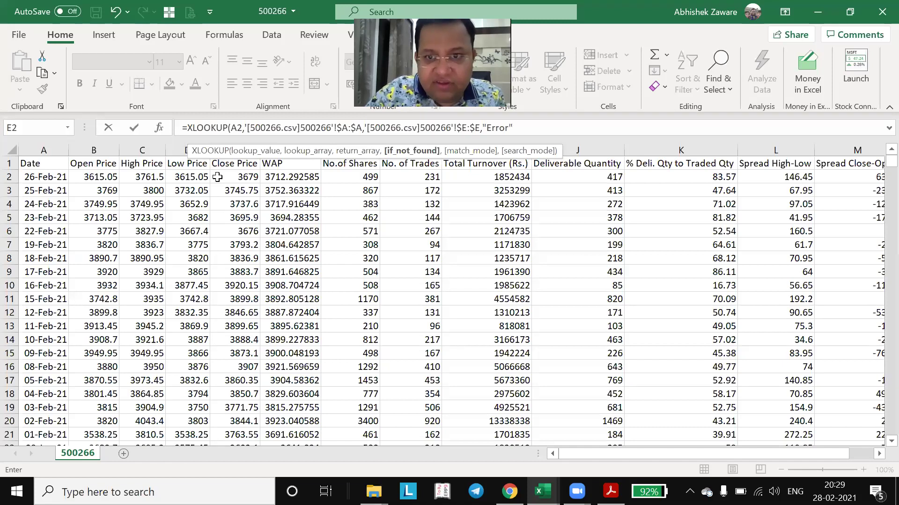
text(,0,1)
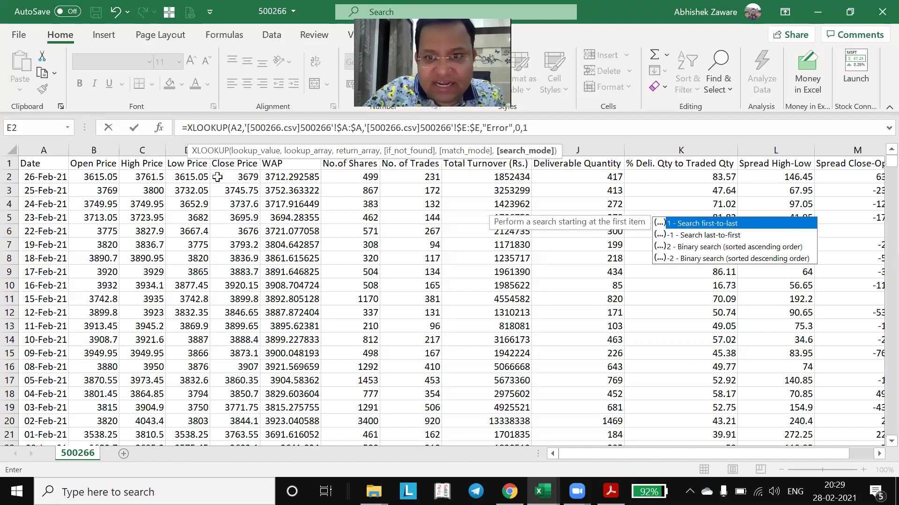
key(Return)
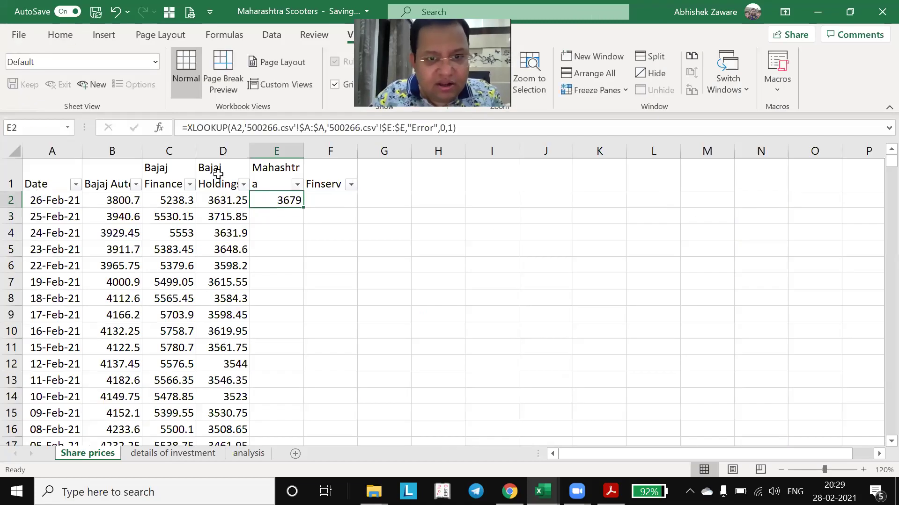
- Fill the E2 lookup down the Mahashtra column and replace the formulas with their values using Paste Special
double_click(303, 207)
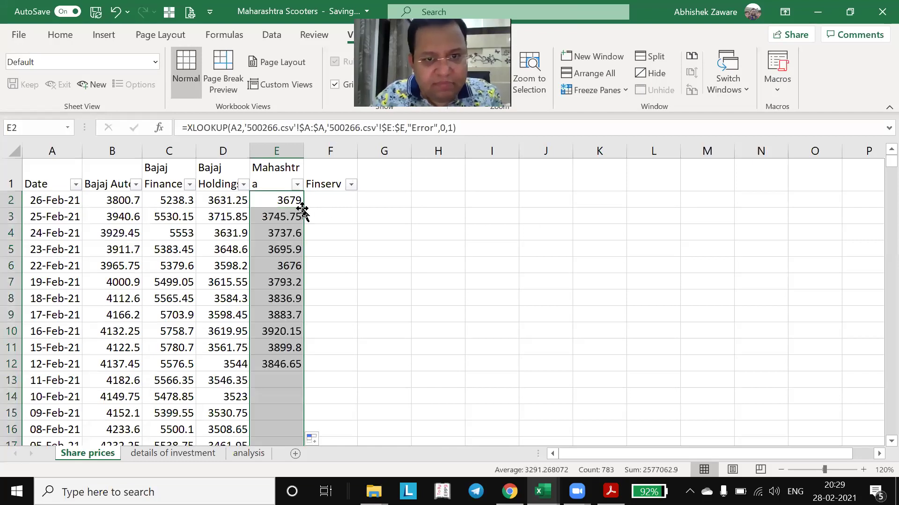
key(ctrl+c)
click(301, 189)
click(301, 200)
key(ctrl+alt+v)
key(Return)
click(301, 202)
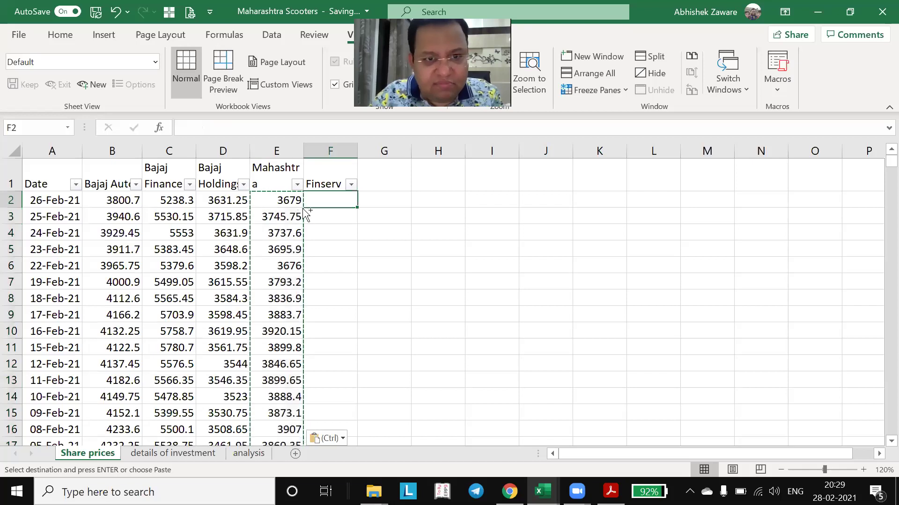
- Close 500266.csv without saving and open the 532978 file from the Downloads folder
key(ctrl+Tab)
key(ctrl+w)
key(Tab)
key(Return)
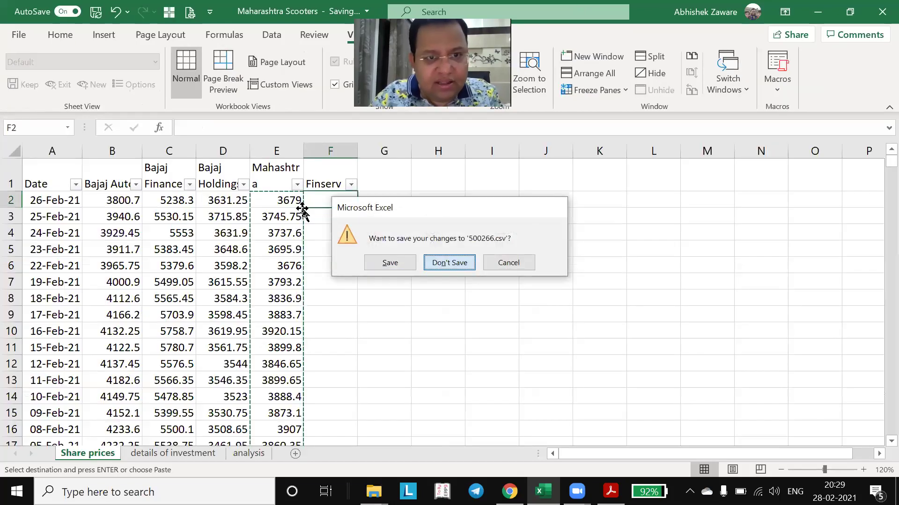
key(alt+Tab)
key(Up)
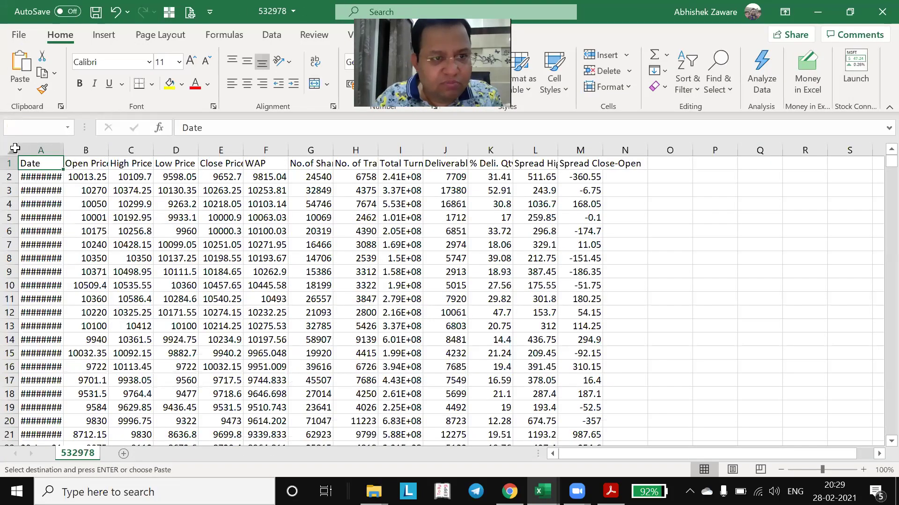
- Autofit all columns of the 532978 file so the dates show, and return to the Maharashtra Scooters workbook
click(15, 148)
double_click(63, 150)
key(alt+Tab)
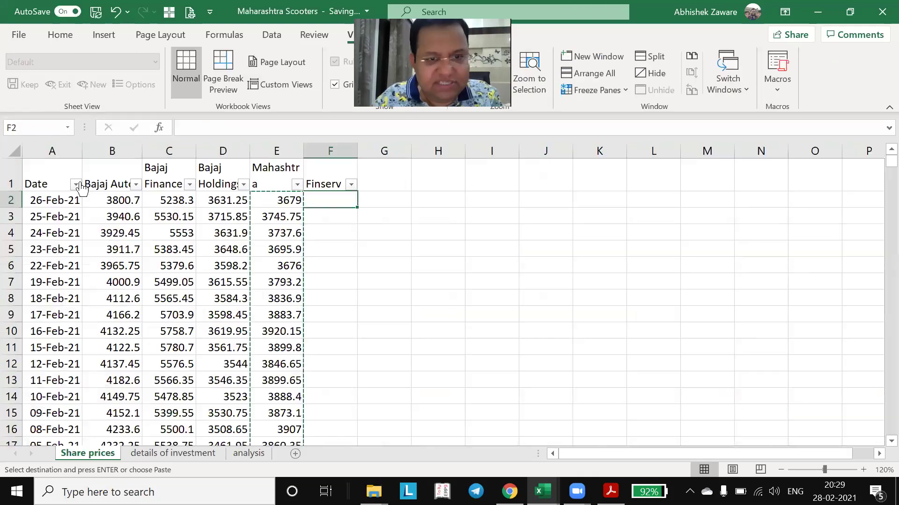
- Begin an XLOOKUP in F2 with lookup value A2 and the Date column A of 532978.csv as lookup array
text(=xlookup()
key(Left)
key(Left)
key(Left)
key(Left)
key(Left)
text(,)
key(alt+Tab)
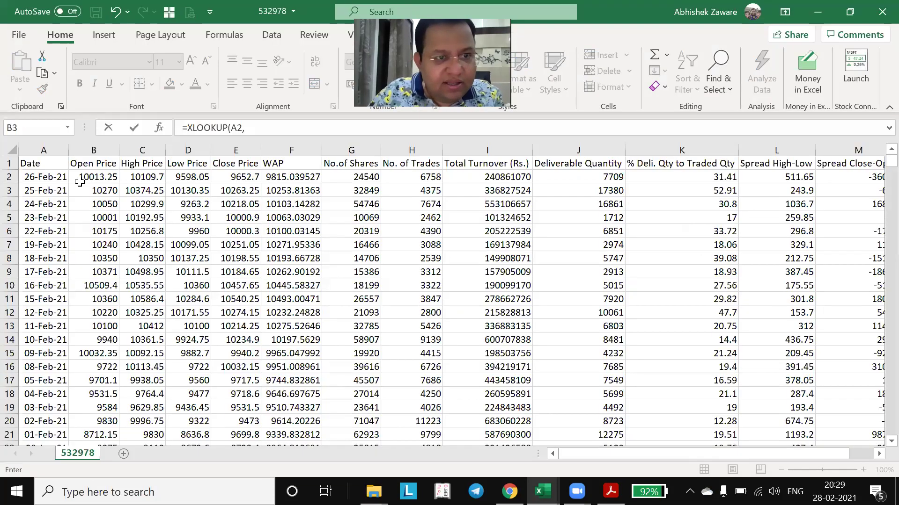
key(ctrl+space)
- Complete the F2 XLOOKUP with 532978.csv's Close Price column E as return array, "error" if not found, match mode 0 and search mode 1
text(,)
key(Right)
key(Right)
key(Right)
key(Right)
key(ctrl+space)
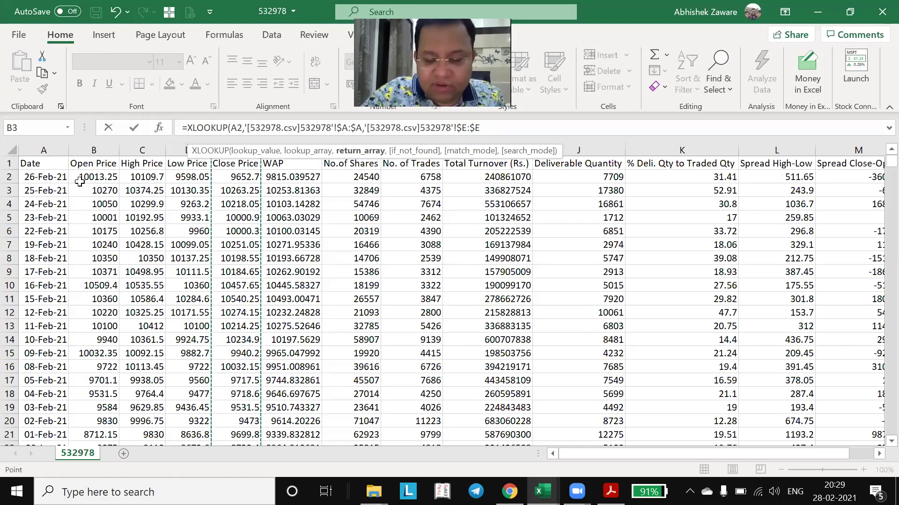
text(,"error",0,)
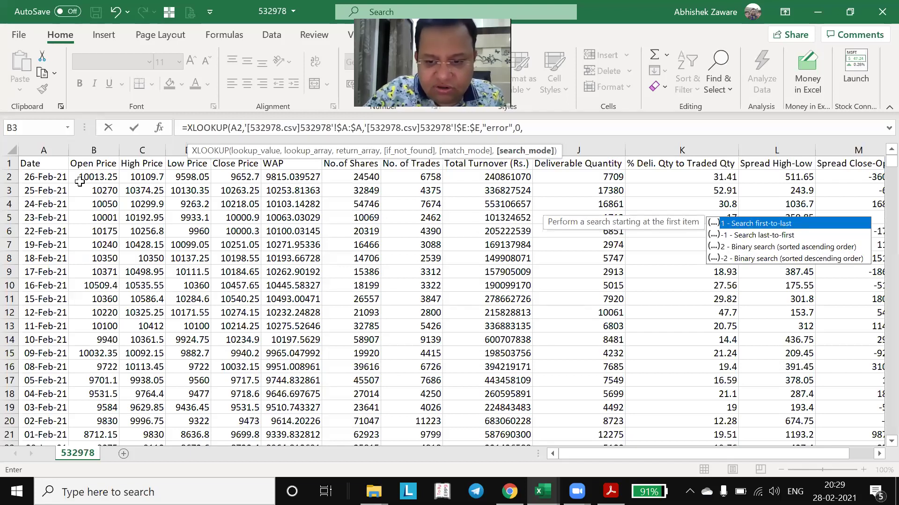
text(1)
key(Return)
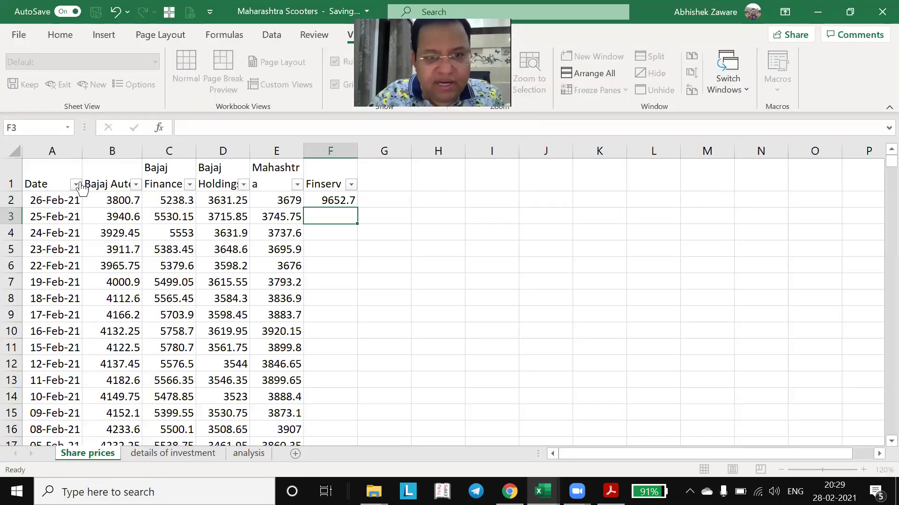
key(Up)
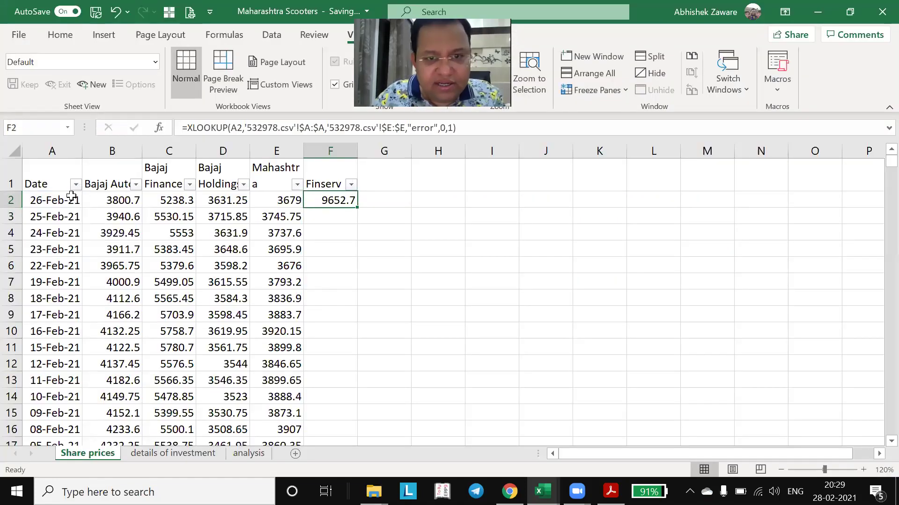
- Fill the F2 lookup down the Finserv column and replace the formulas with their values using Paste Special
double_click(355, 204)
click(322, 178)
key(Down)
key(Left)
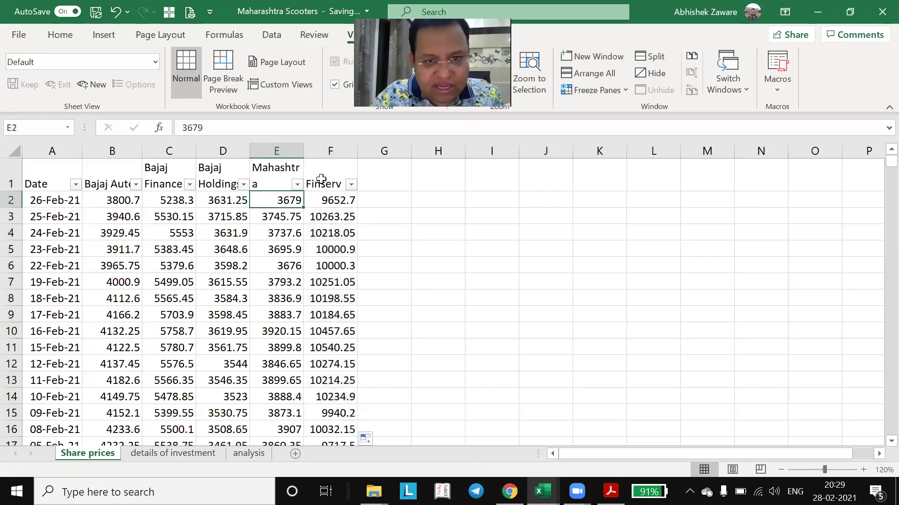
key(Right)
key(ctrl+shift+Down)
key(ctrl+c)
key(ctrl+Up)
key(Down)
key(ctrl+alt+v)
key(v)
key(Return)
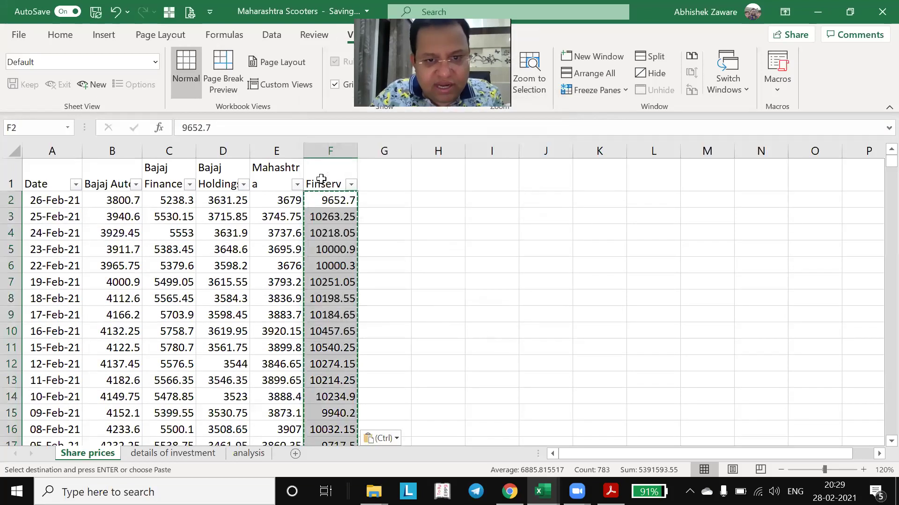
- Check the Finserv column's filter list for "error" entries, leaving the filter unchanged
click(321, 179)
key(alt+Down)
key(Down)
key(Down)
key(Down)
key(Down)
text(e)
key(BackSpace)
key(BackSpace)
key(BackSpace)
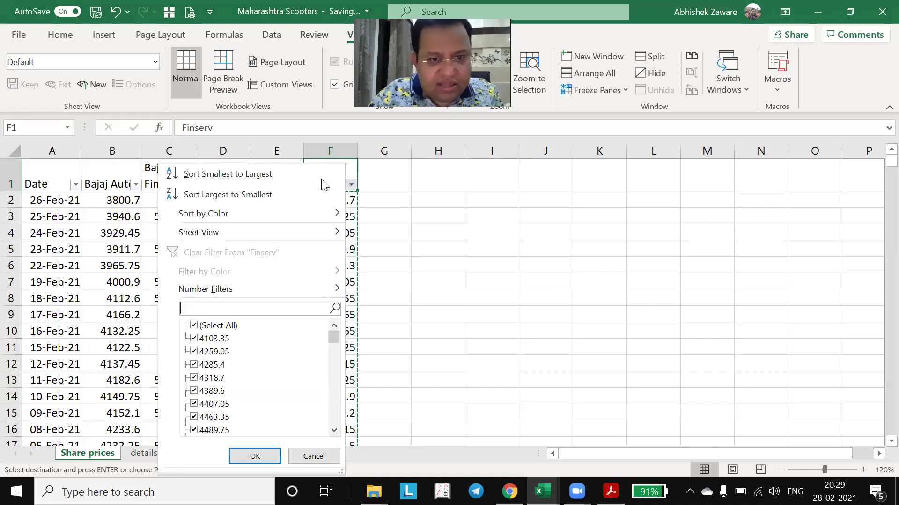
key(Escape)
- Search the Mahashtra column's filter list for "er" to check for error entries, without applying a filter
key(Left)
key(alt+Down)
key(Down)
key(Tab)
key(Down)
key(Up)
key(Up)
text(er)
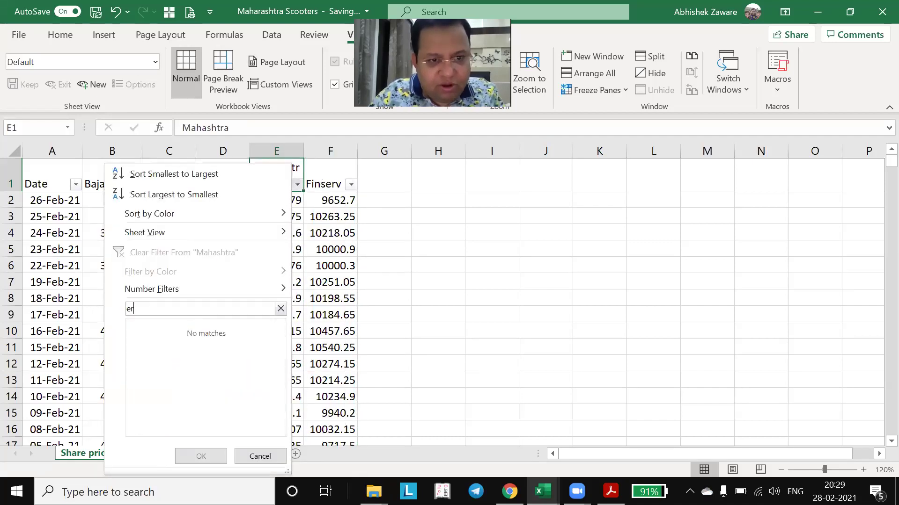
key(Escape)
key(Left)
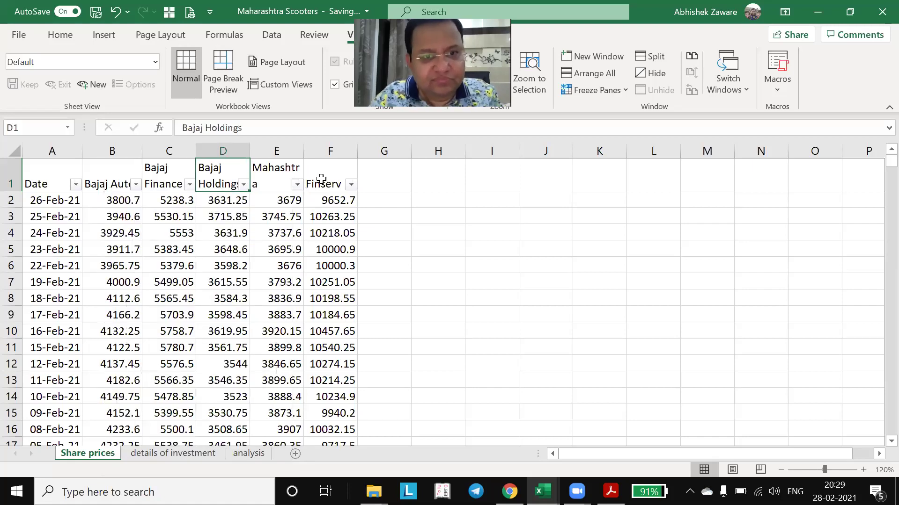
- Close 532978.csv without saving it
key(ctrl+Tab)
key(ctrl+w)
key(Tab)
key(Return)
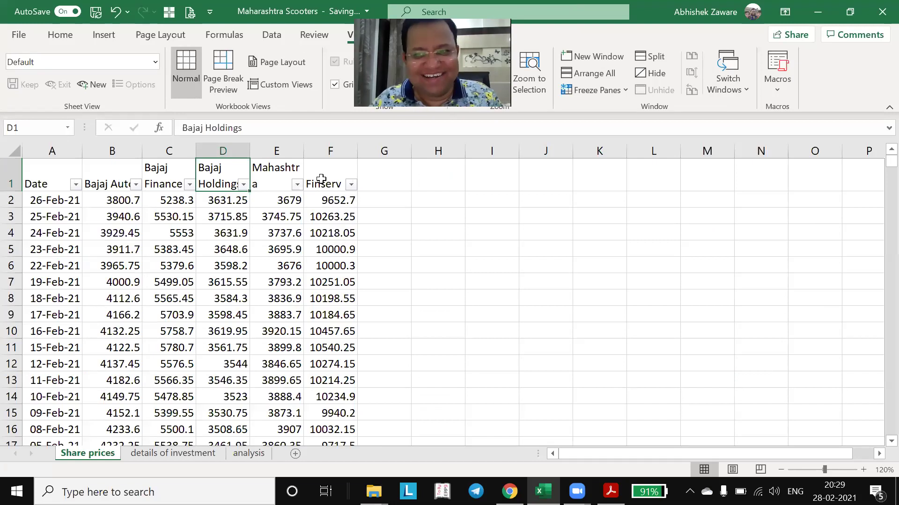
click(431, 226)
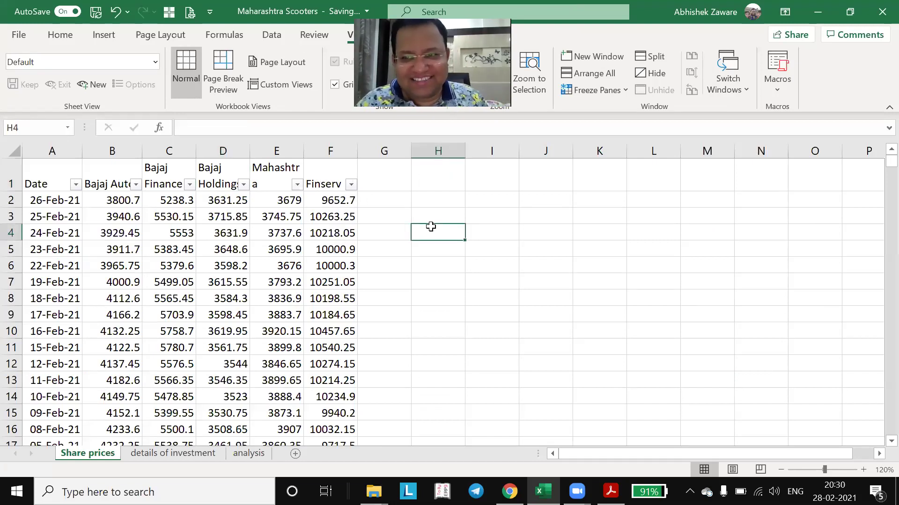
key(Left)
key(Left)
key(Left)
key(Left)
key(Left)
key(Left)
key(Left)
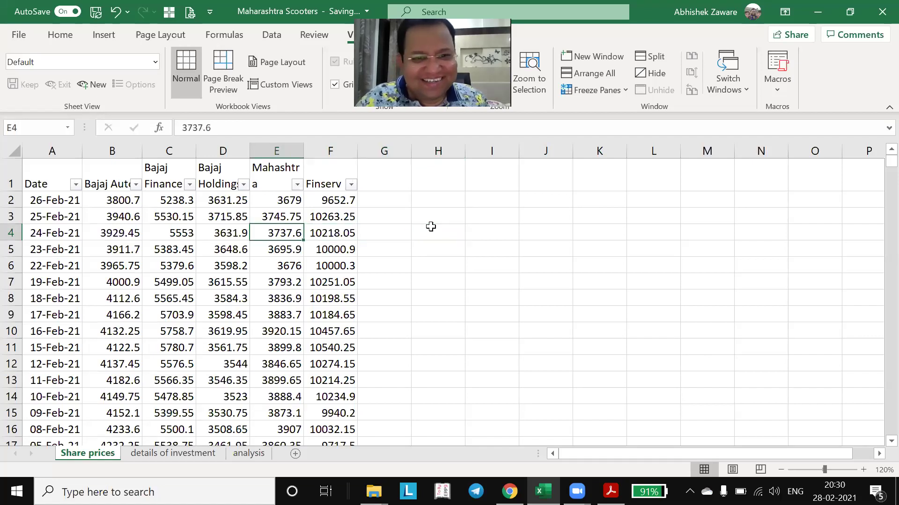
key(Up)
key(Up)
key(Up)
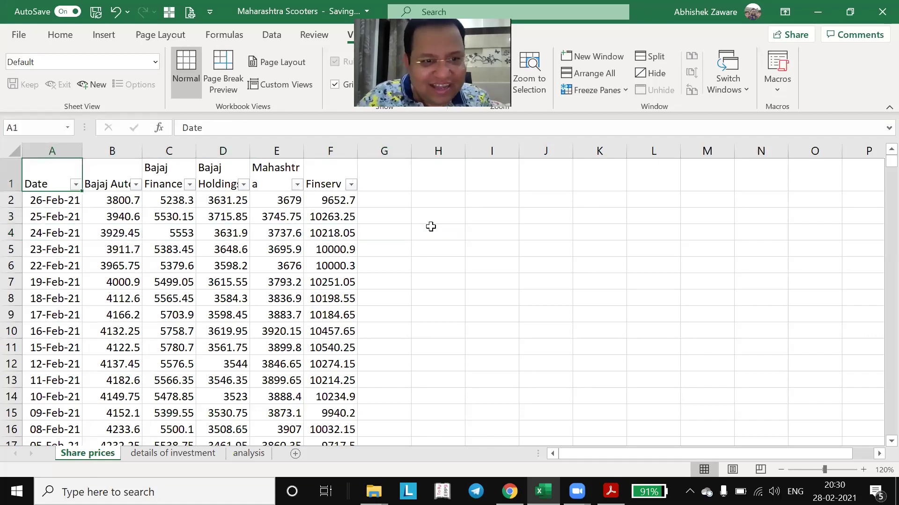
key(Right)
key(Right)
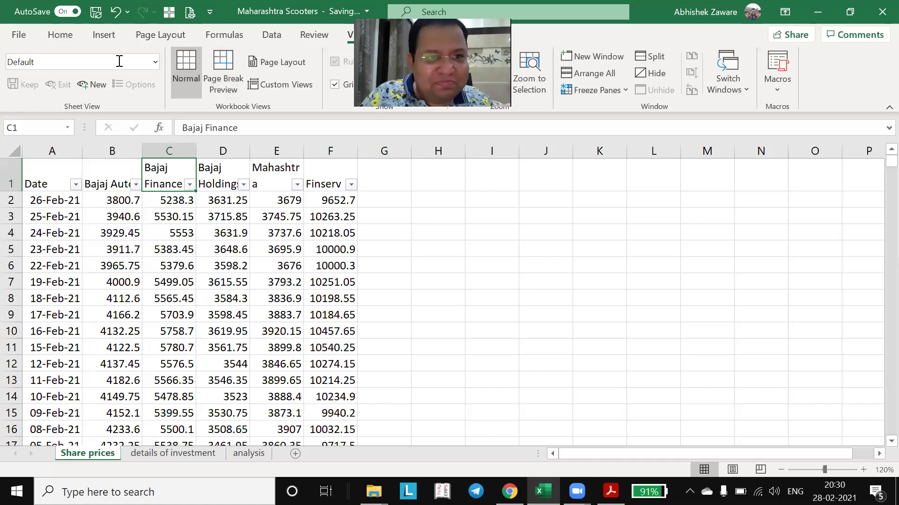
click(68, 34)
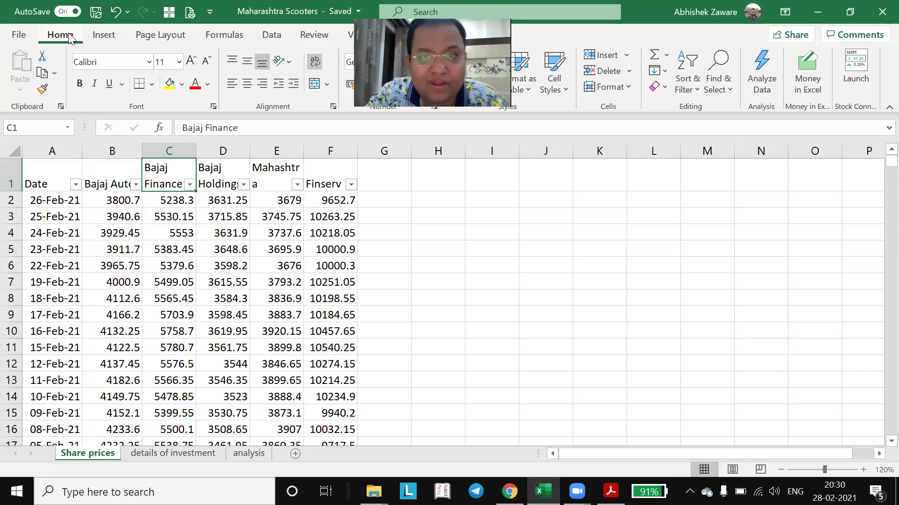
click(235, 216)
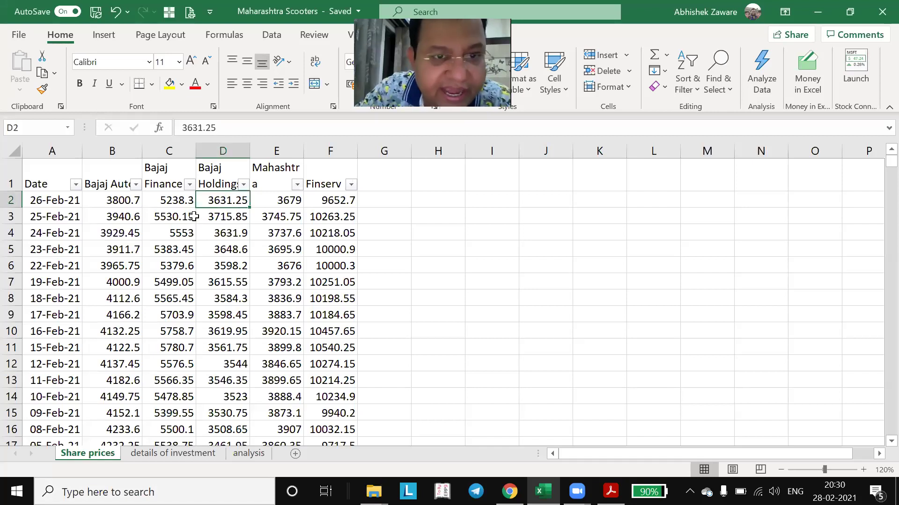
click(175, 203)
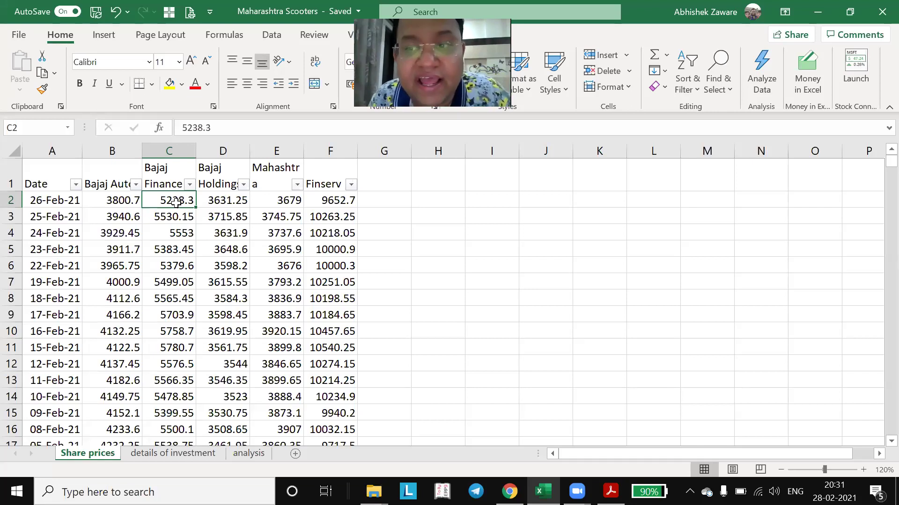
click(271, 36)
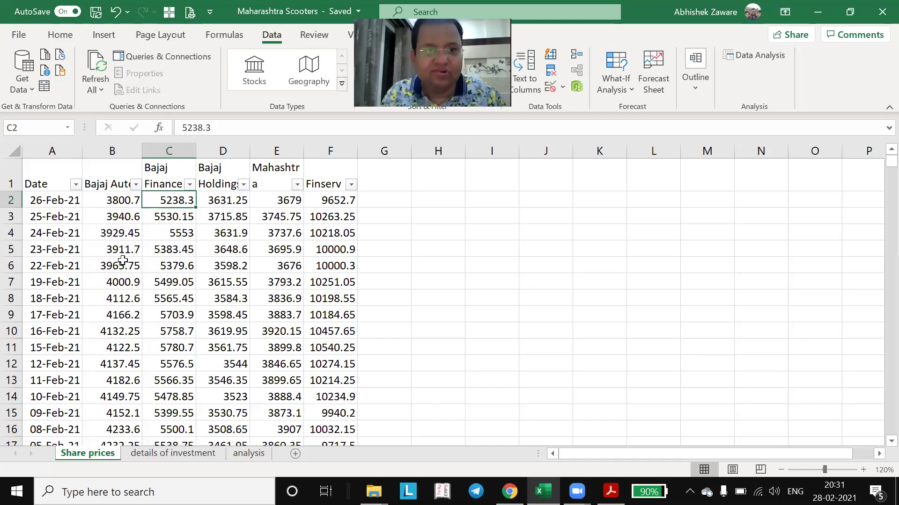
key(Left)
key(Left)
key(Right)
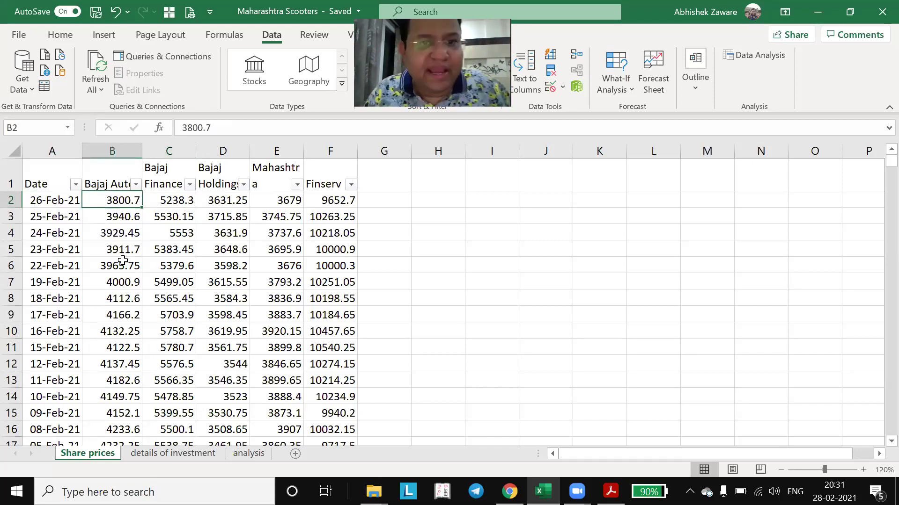
key(Right)
key(Up)
key(Left)
key(shift+Right)
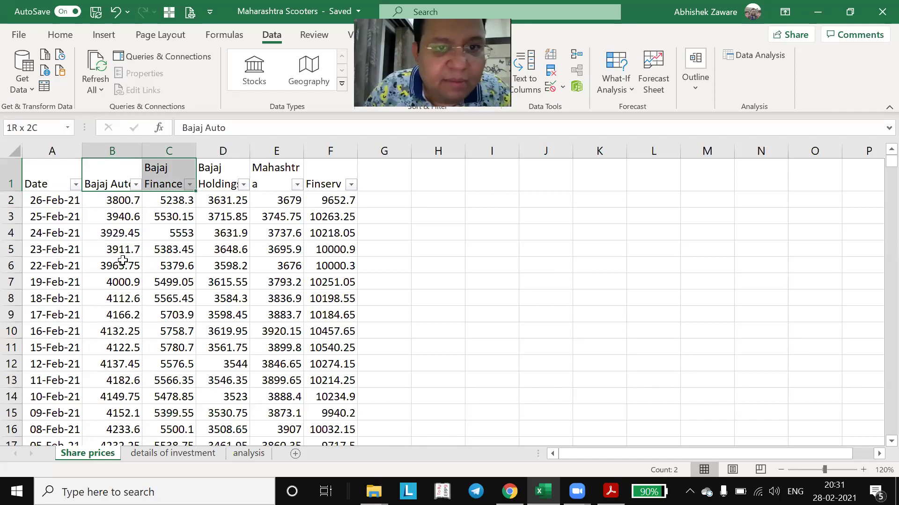
key(shift+Right)
key(shift+Right)
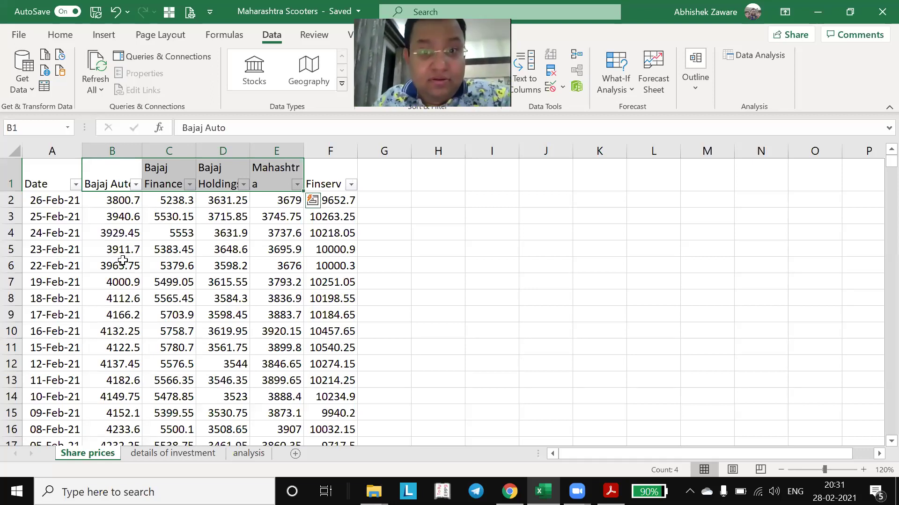
- Move the Mahashtra column, header included, to after the Finserv column by cutting it and inserting the cut cells before column G
key(Left)
key(Right)
key(Right)
key(Right)
key(Right)
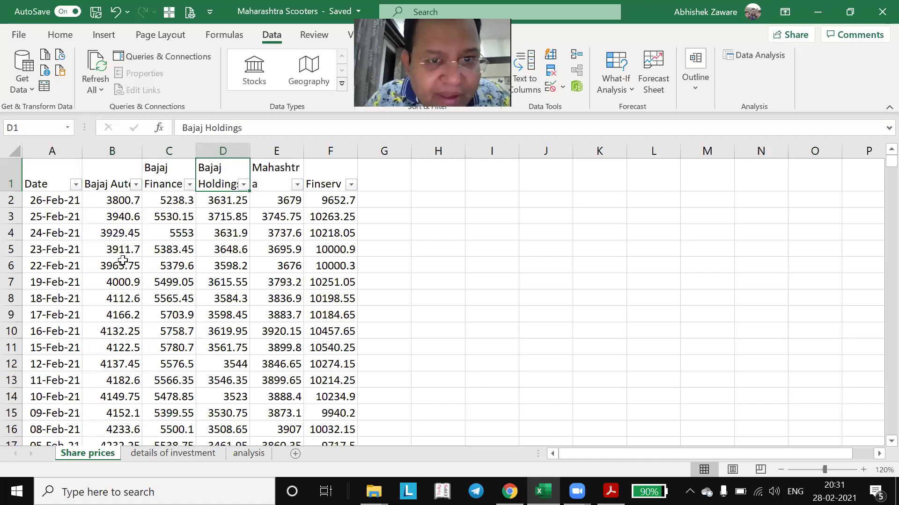
key(ctrl+shift+Down)
key(ctrl+c)
key(Right)
key(Right)
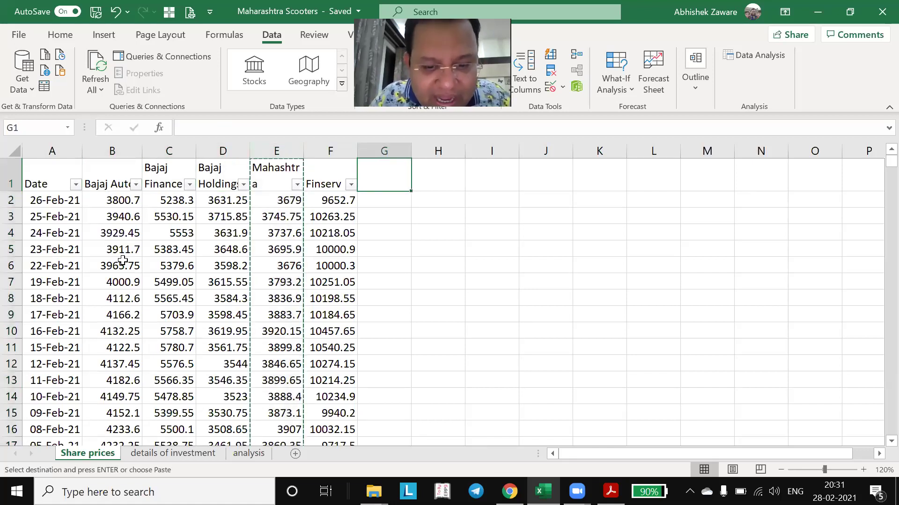
key(ctrl+shift+Down)
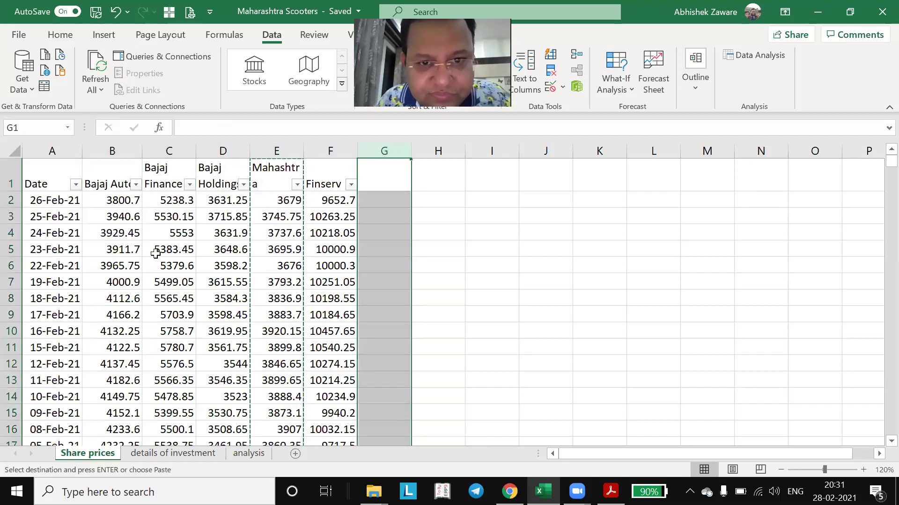
right_click(381, 187)
click(422, 309)
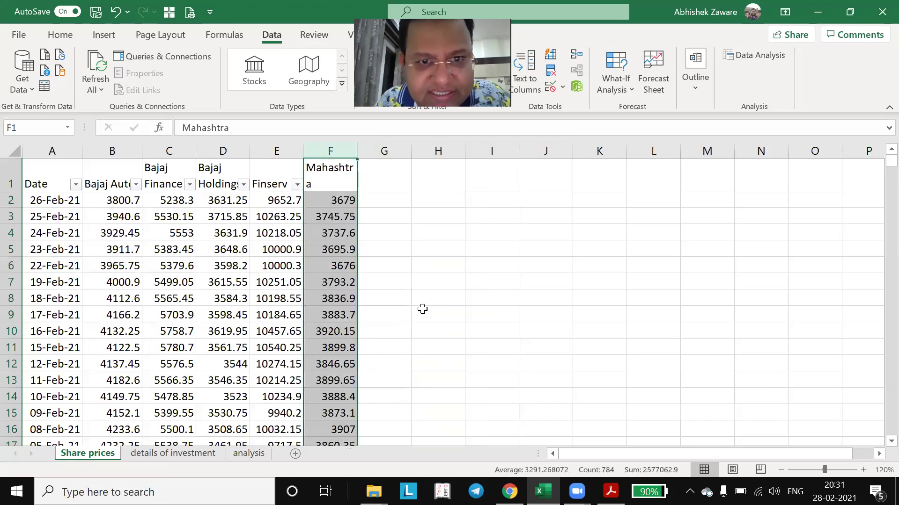
- Remove the filter from the share price table's header row
key(Left)
key(Left)
key(Left)
key(ctrl+shift+l)
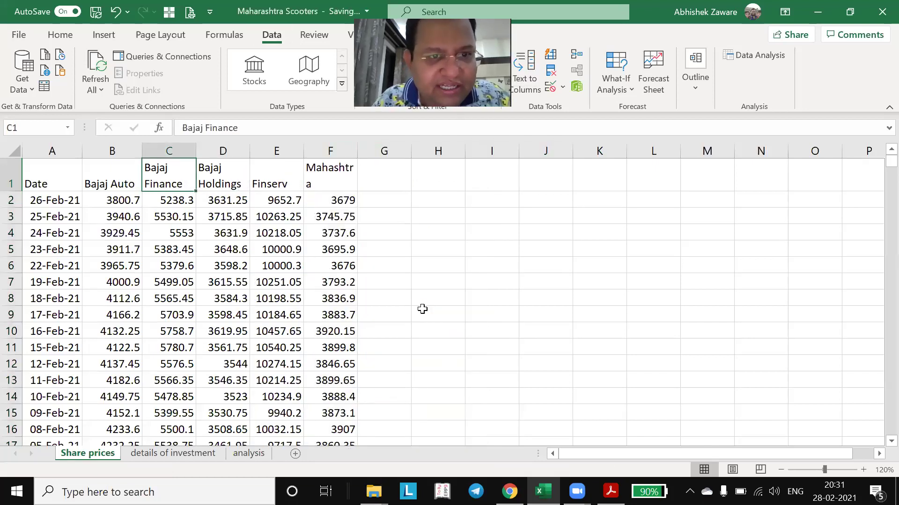
- Fill the header cells B1:E1, from Bajaj Auto to Finserv, with yellow
key(Left)
key(shift+Right)
key(shift+Right)
key(shift+Right)
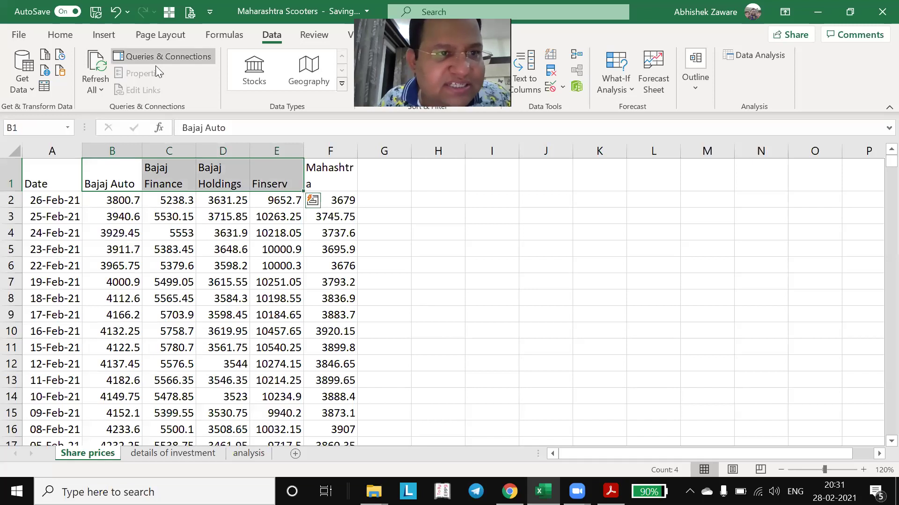
click(60, 34)
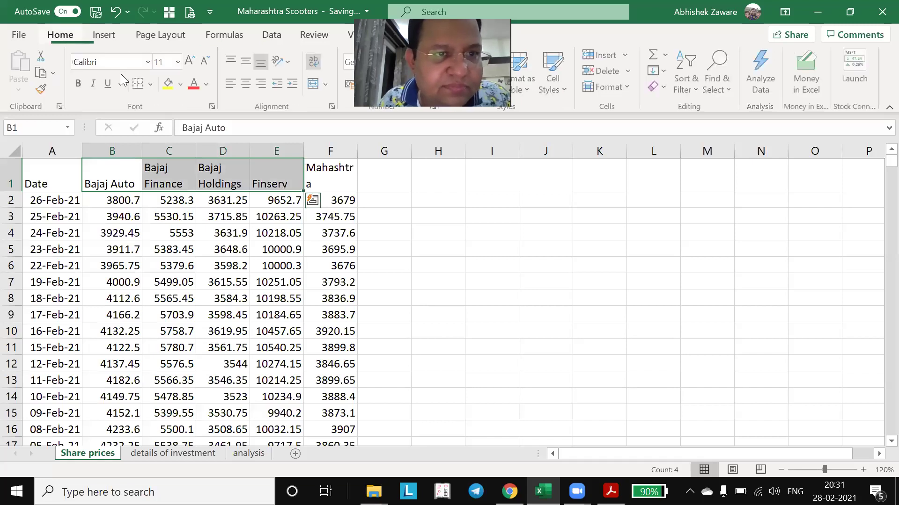
click(166, 87)
key(Right)
key(Right)
key(Right)
key(Right)
key(Left)
key(Left)
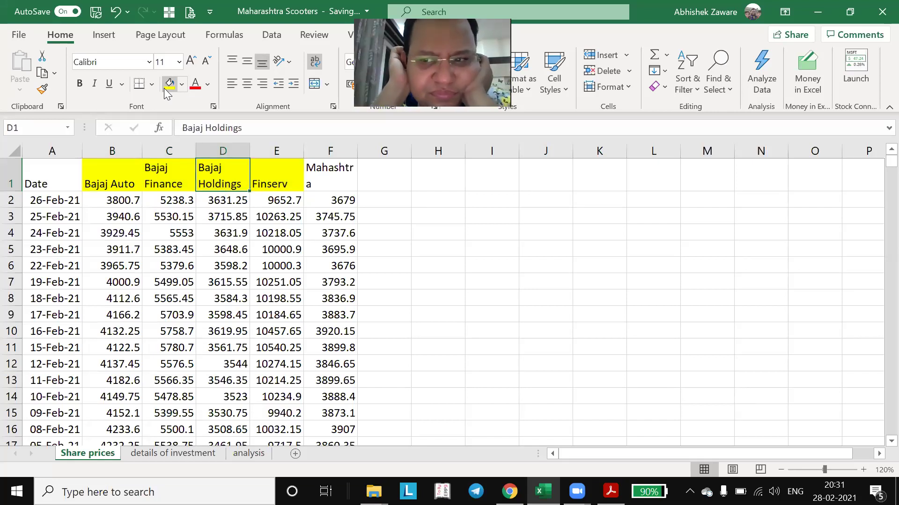
- Sort the whole share price table, from Date to Mahashtra, by Date on cell values, oldest to newest
key(Left)
key(Left)
key(Left)
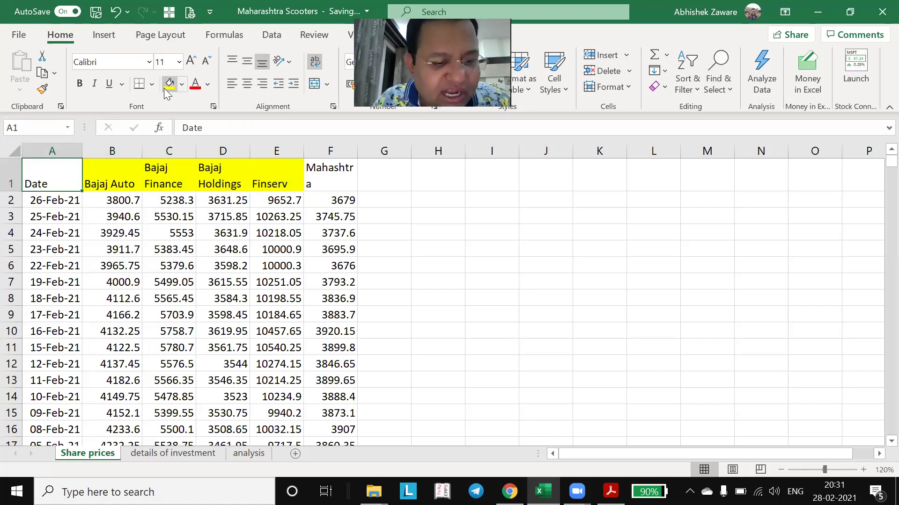
key(shift+Right)
key(shift+Right)
key(shift+Right)
key(shift+Right)
key(shift+Right)
key(ctrl+shift+Down)
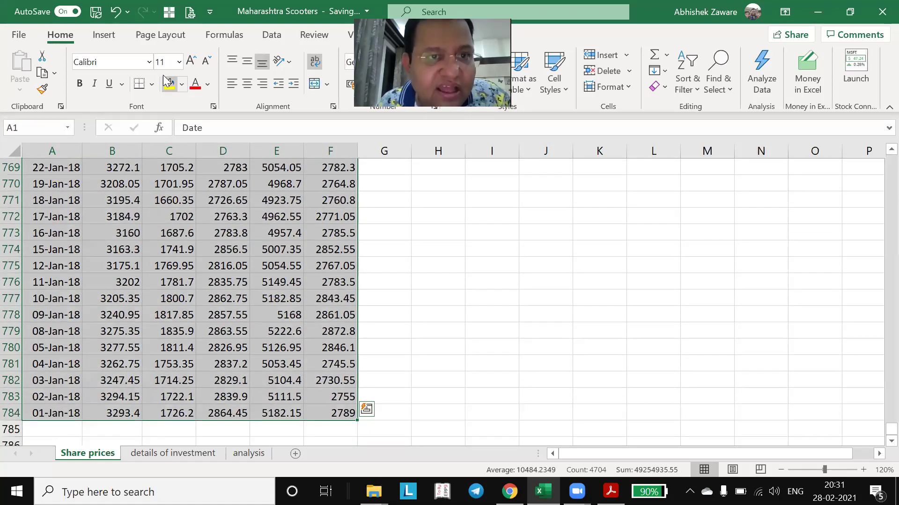
click(277, 39)
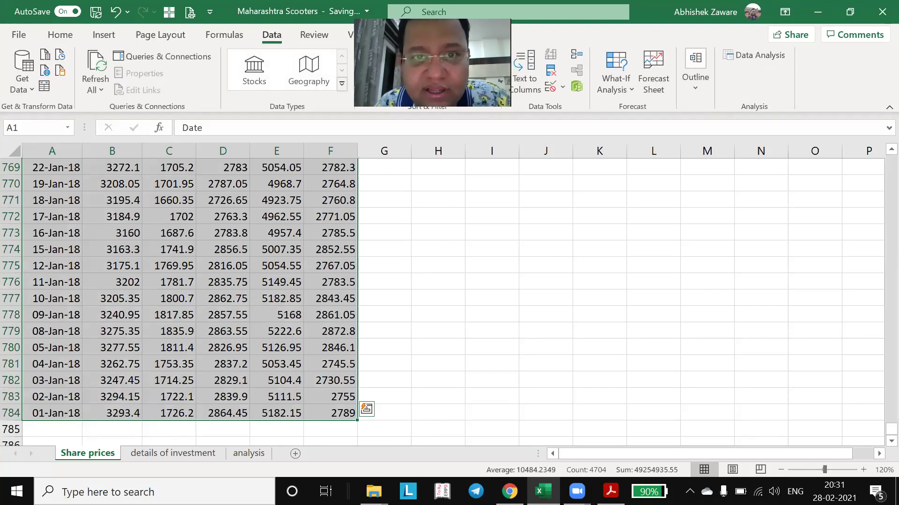
click(389, 70)
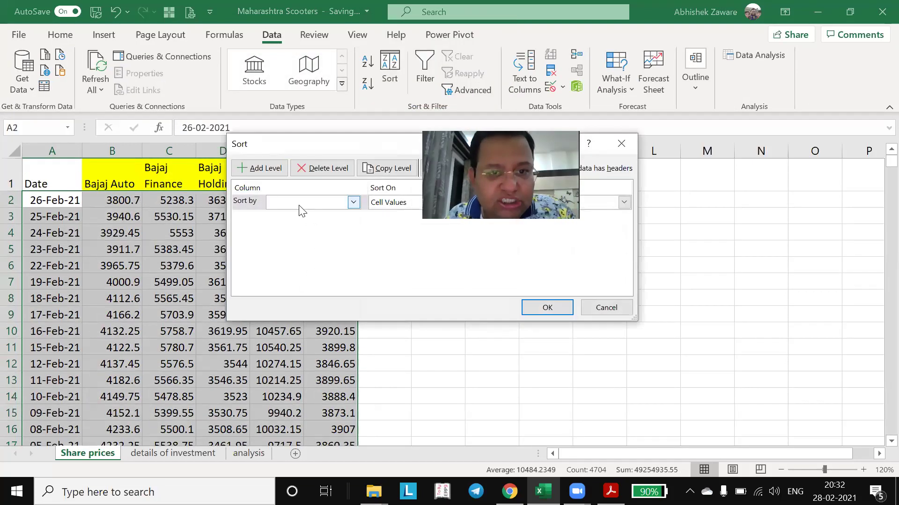
click(352, 202)
click(288, 215)
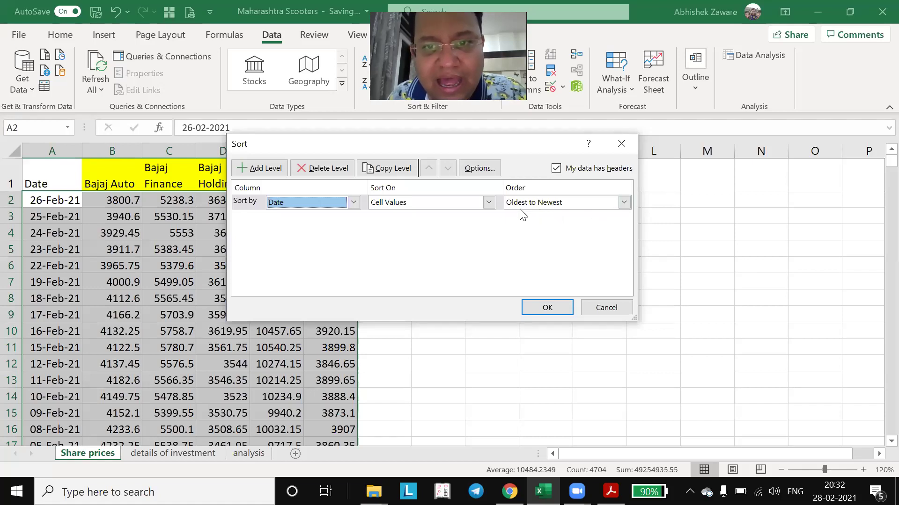
click(537, 310)
key(Left)
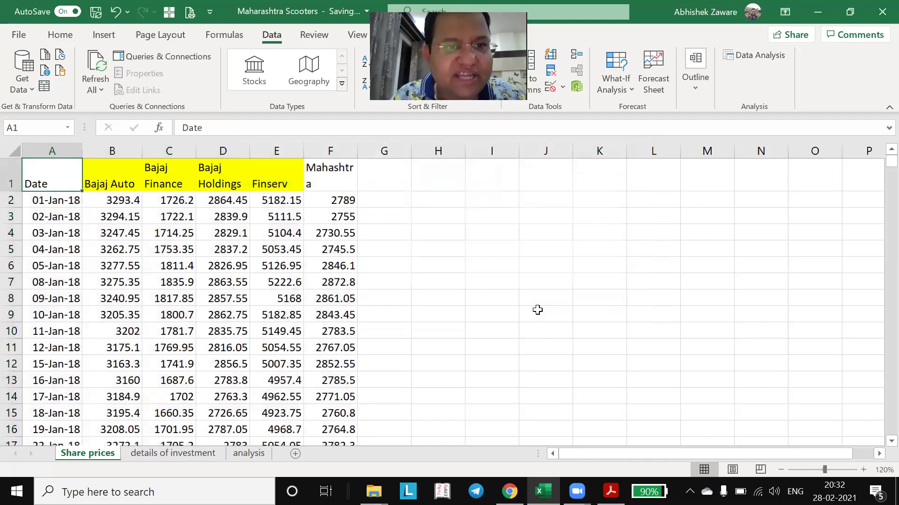
- Widen column F slightly so the Mahashtra header fits on one line
key(Right)
key(Right)
key(Left)
key(Left)
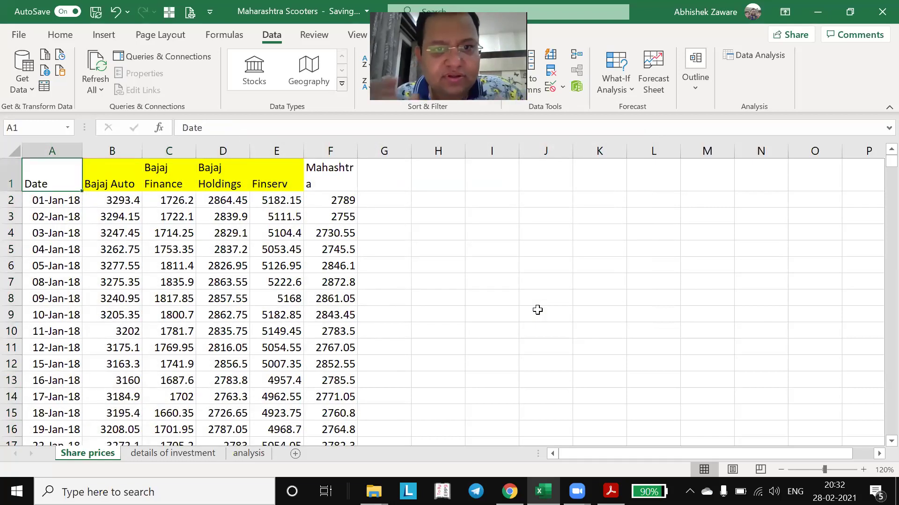
drag(357, 155, 366, 160)
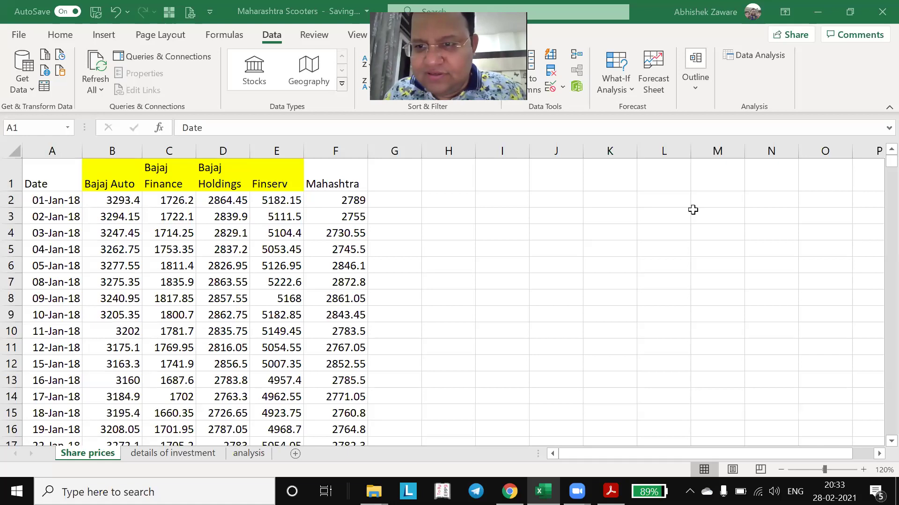
click(394, 189)
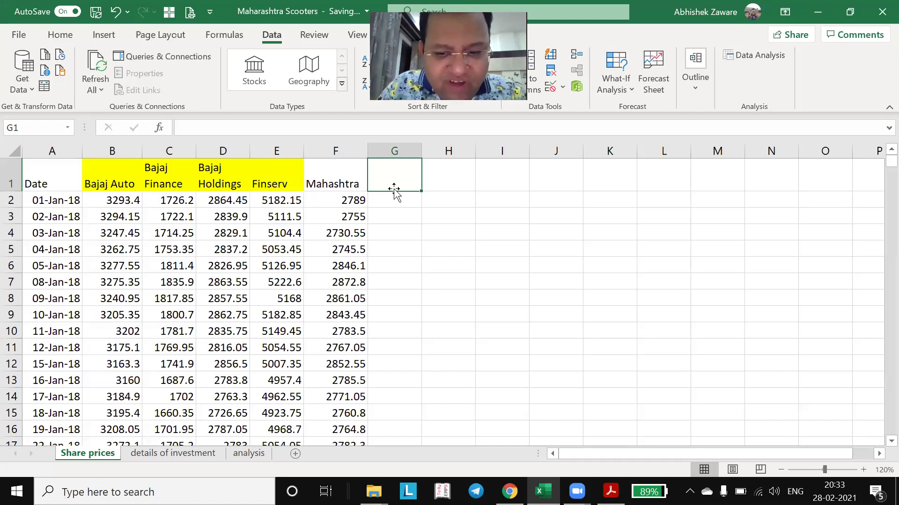
text(Va)
key(Escape)
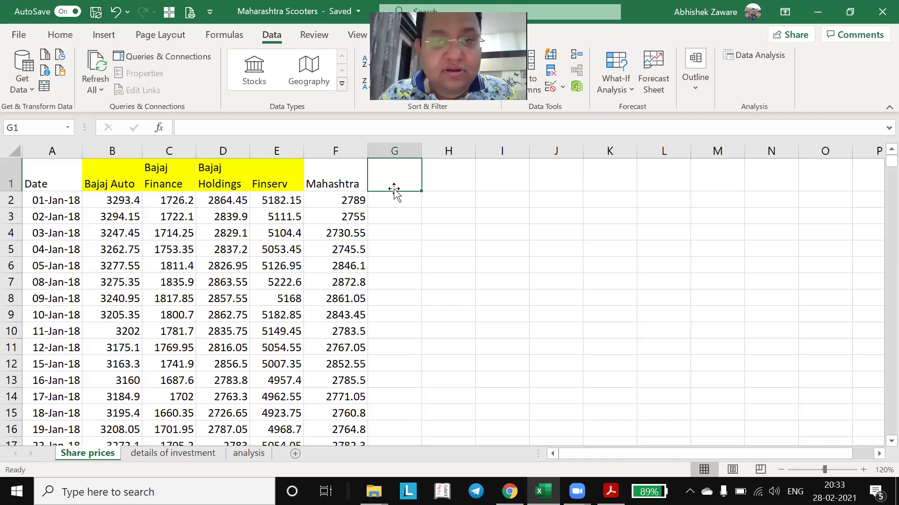
- Compare the order of the company headers on Share prices with the company list on the details of investment sheet
key(Left)
key(Left)
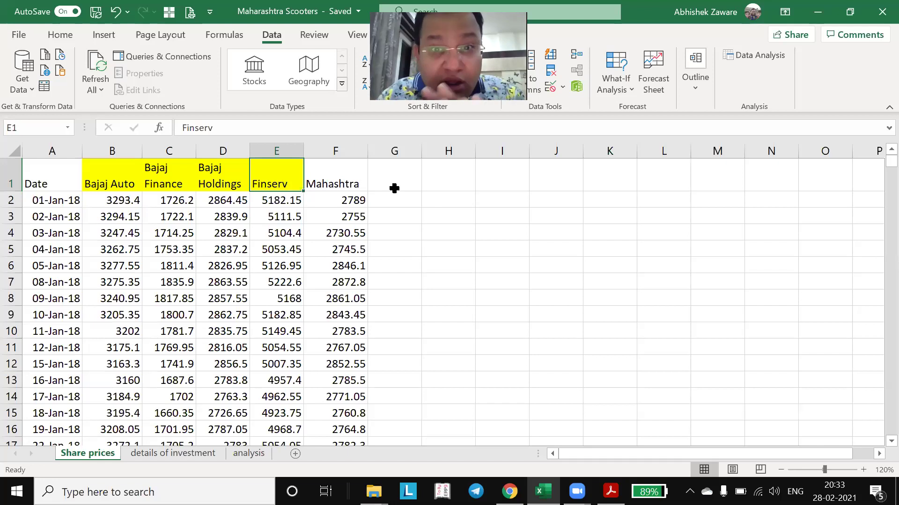
key(Right)
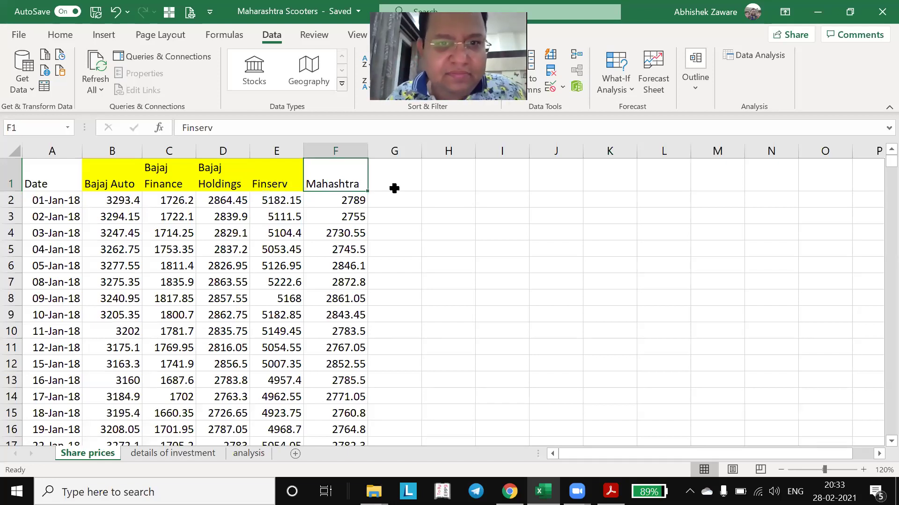
key(Left)
key(Left)
key(Left)
key(Left)
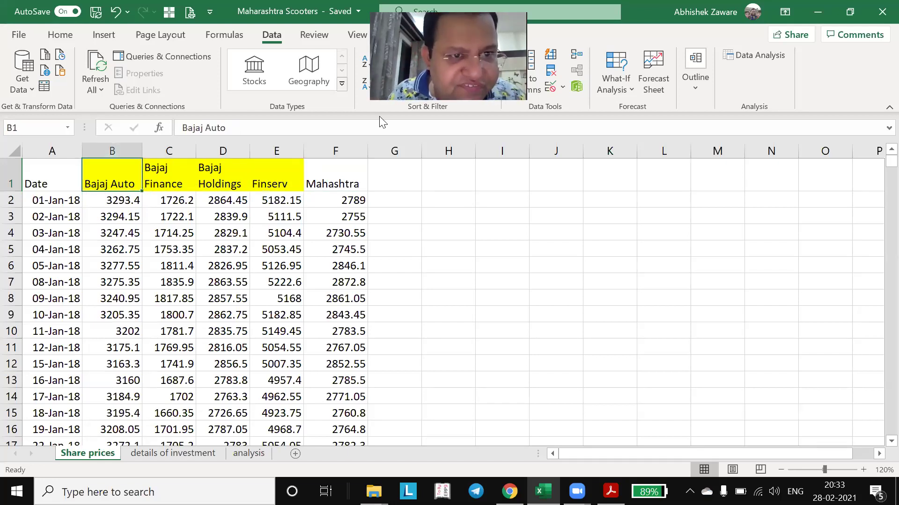
click(175, 453)
key(Up)
key(Up)
key(Up)
key(Up)
key(Up)
key(Up)
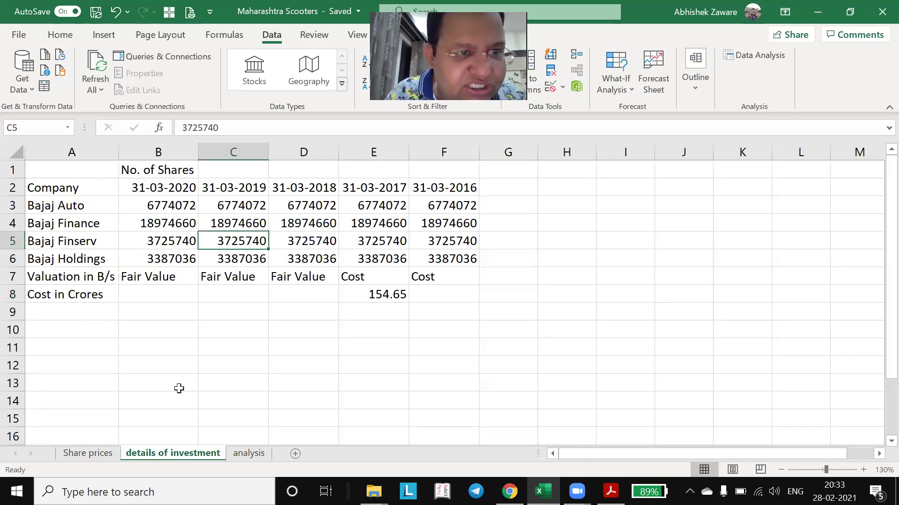
key(Left)
key(Left)
key(Down)
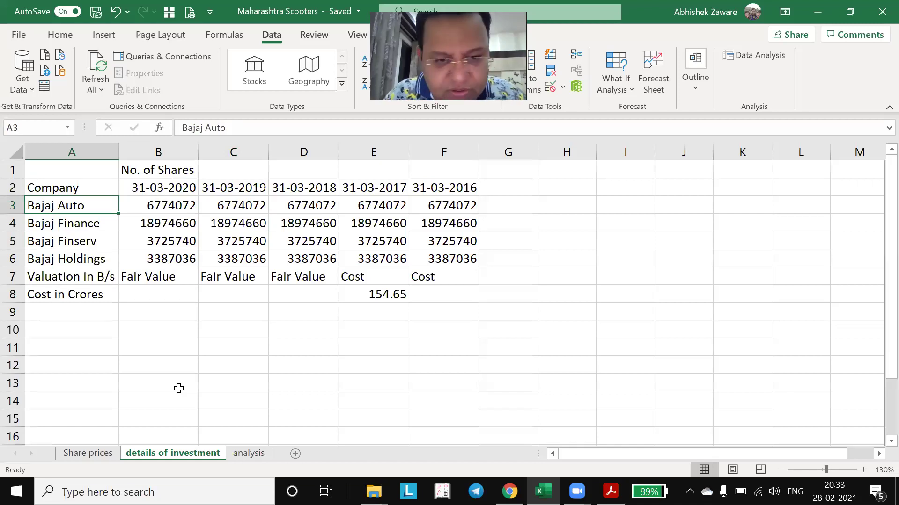
- Check the order of the Bajaj companies and their shareholdings across the first rows of the analysis sheet
key(ctrl+Page_Down)
key(Up)
key(Up)
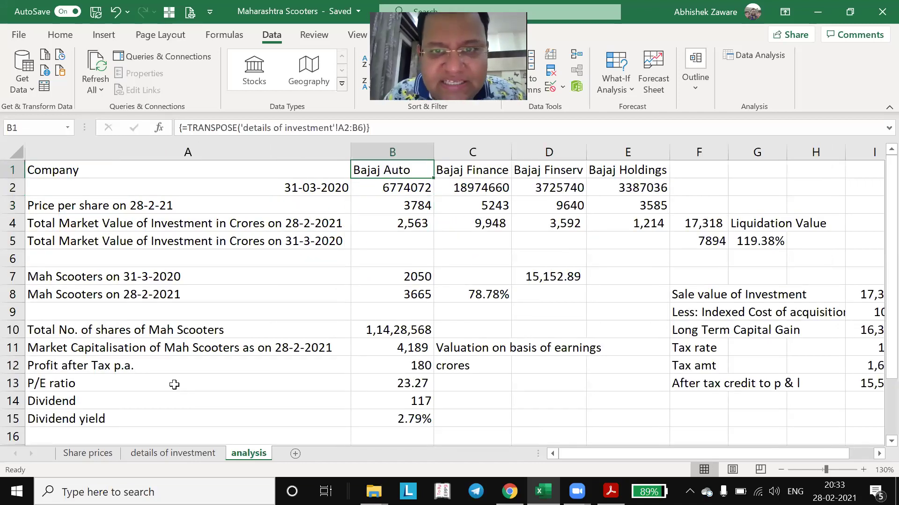
key(Right)
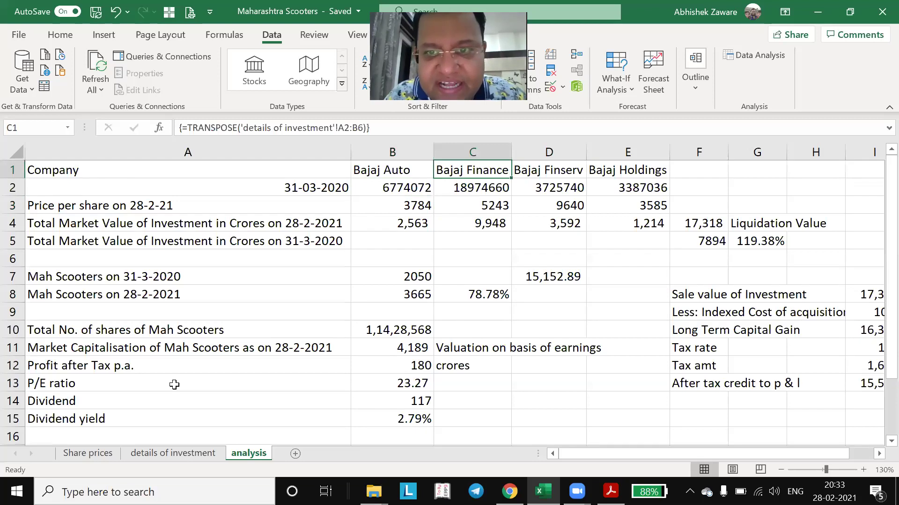
key(Right)
key(Right)
key(Down)
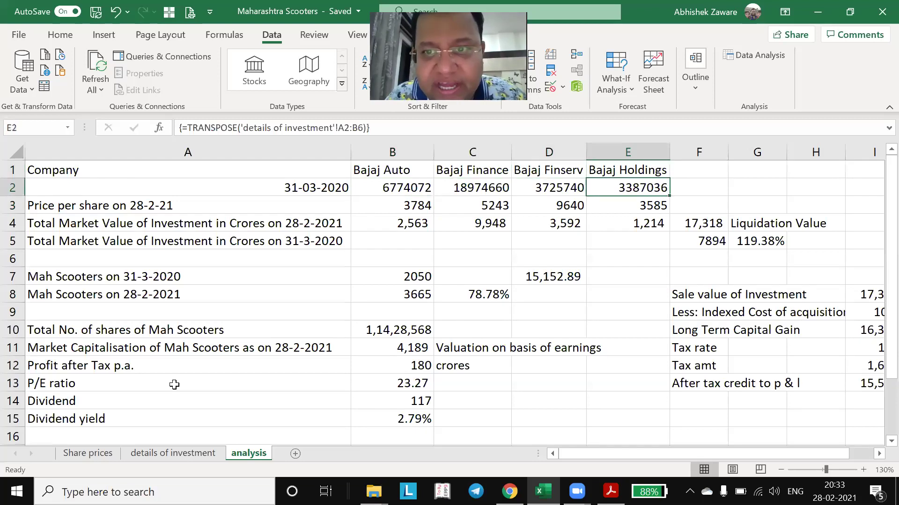
key(Left)
key(Left)
key(Left)
key(Up)
key(Right)
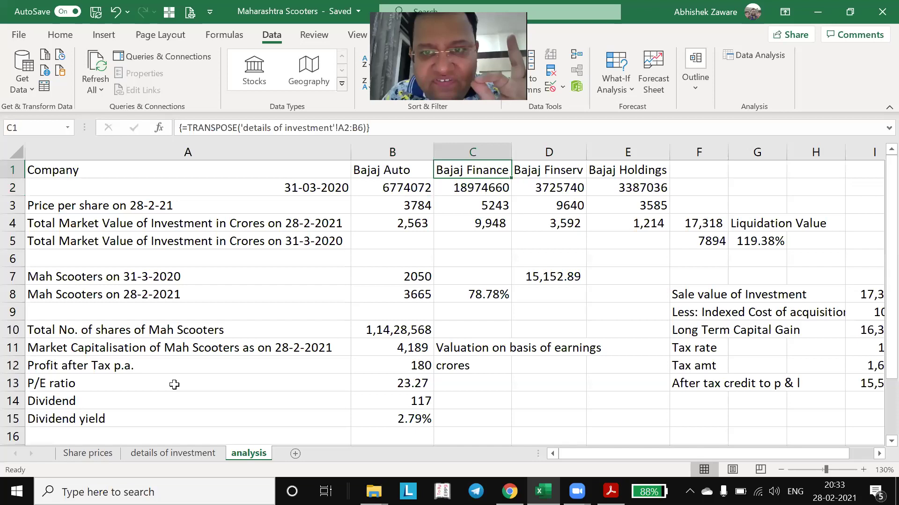
key(Right)
key(Right)
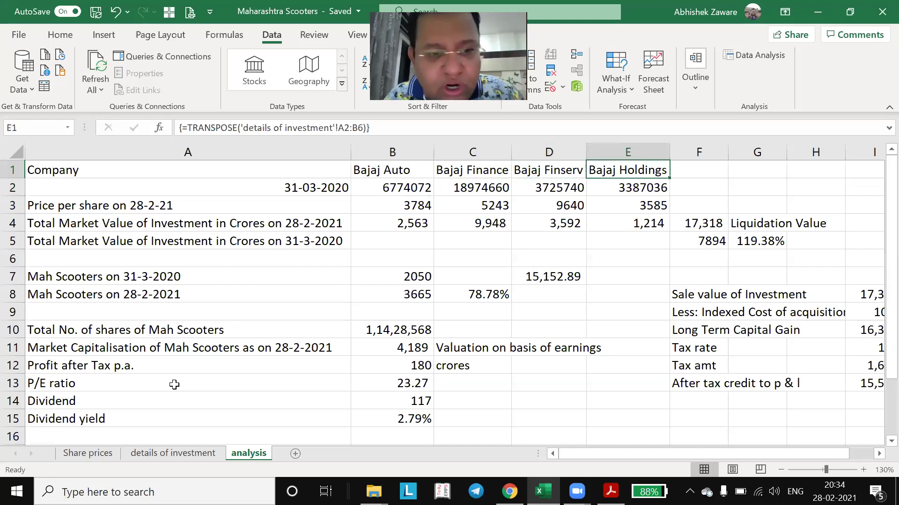
- On the Share prices sheet, move the Finserv column to before Bajaj Holdings by cutting it and inserting the cut cells
key(ctrl+Page_Up)
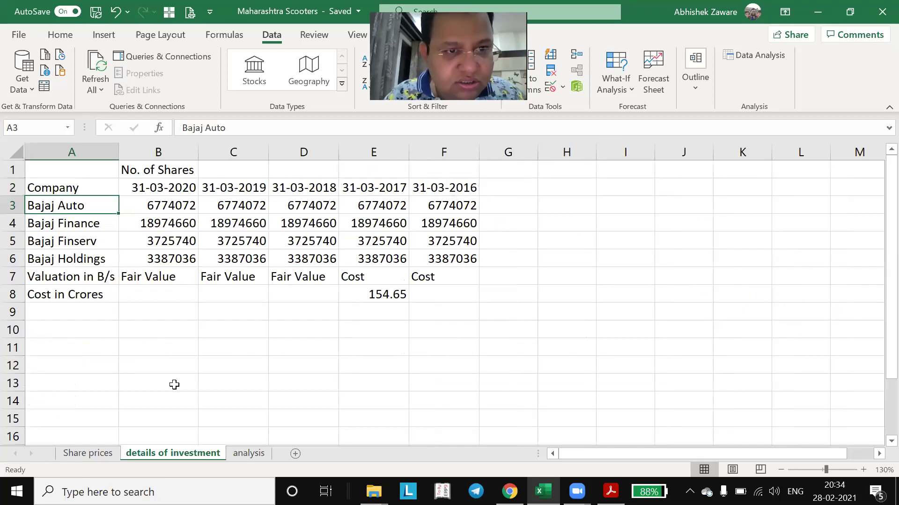
key(ctrl+Page_Up)
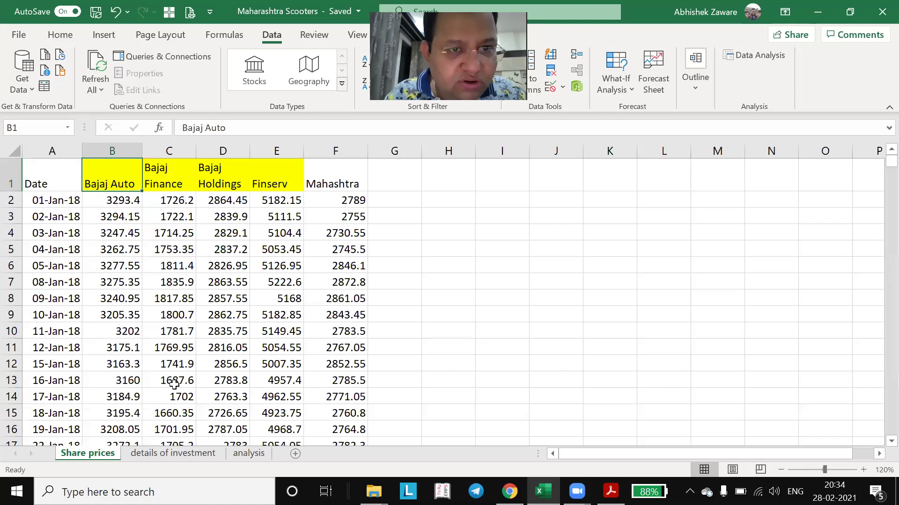
key(Right)
key(Right)
key(Right)
key(ctrl+space)
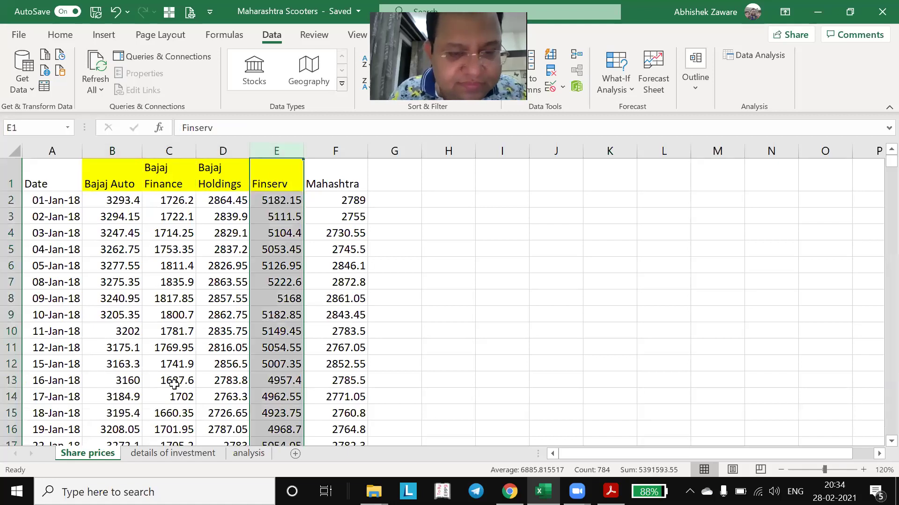
key(ctrl+c)
key(Left)
key(ctrl+space)
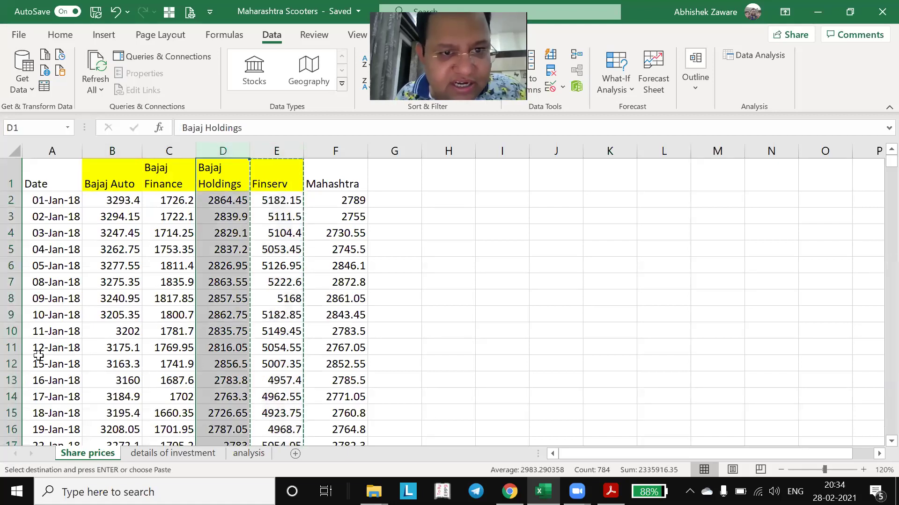
right_click(223, 302)
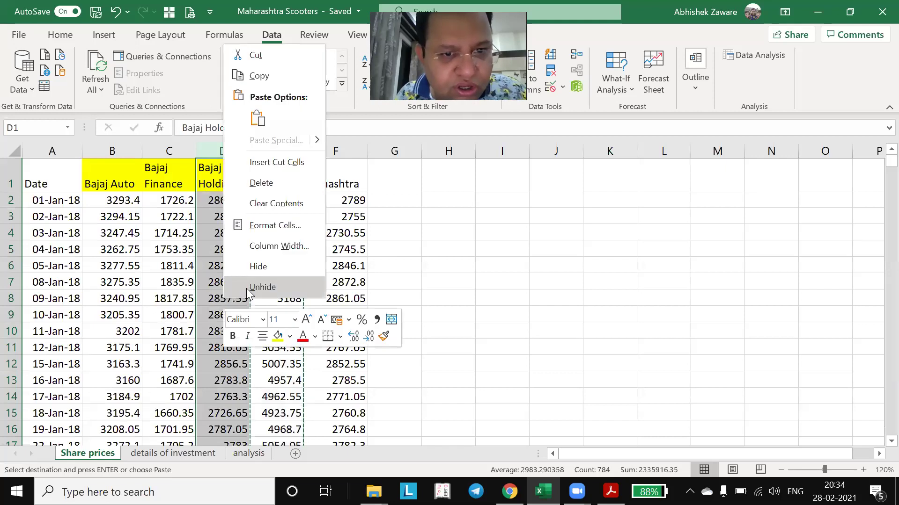
click(275, 163)
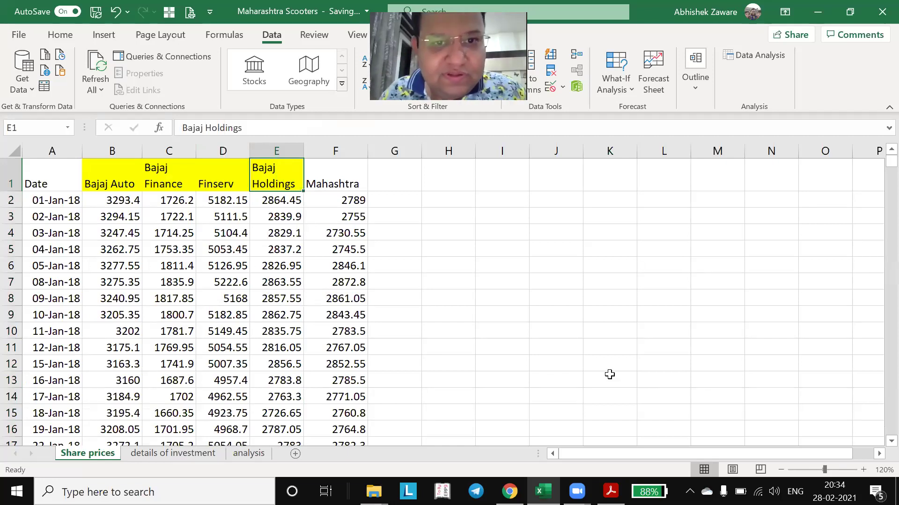
- Enter the header "Value of Investment of Maharashtra Scooters" in cell G1
key(Right)
key(Right)
text(Value o)
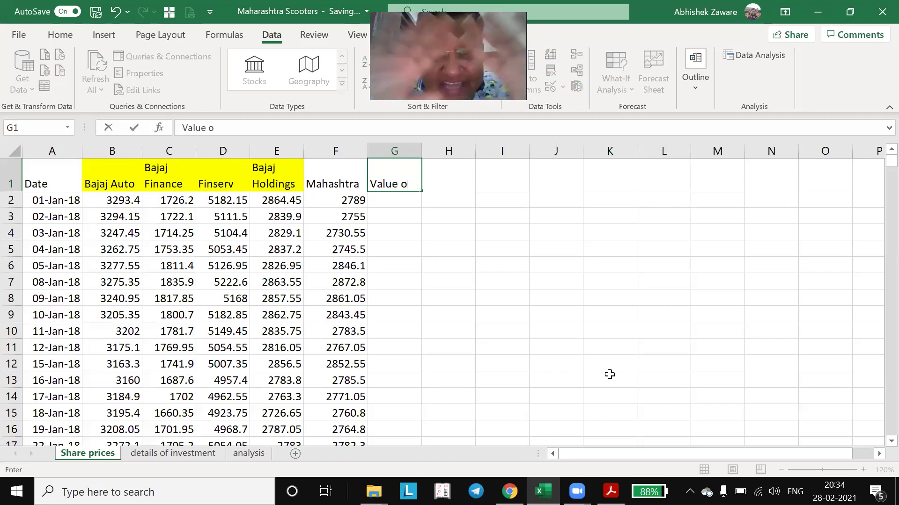
text( f Inves)
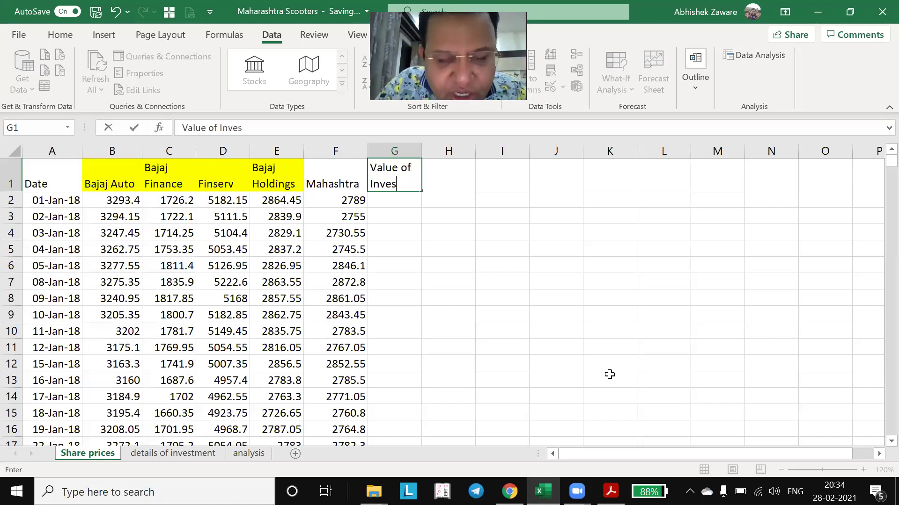
text(tment of Maha rashtra Scooters)
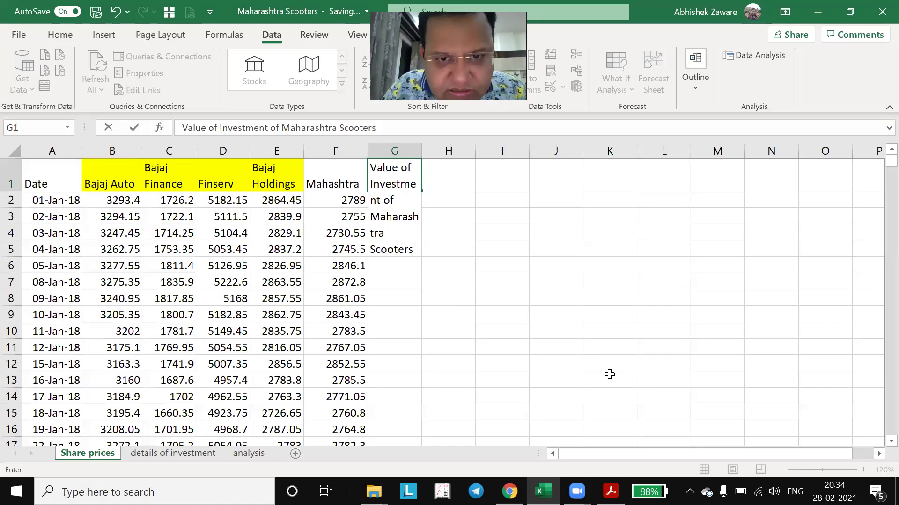
key(Return)
key(Up)
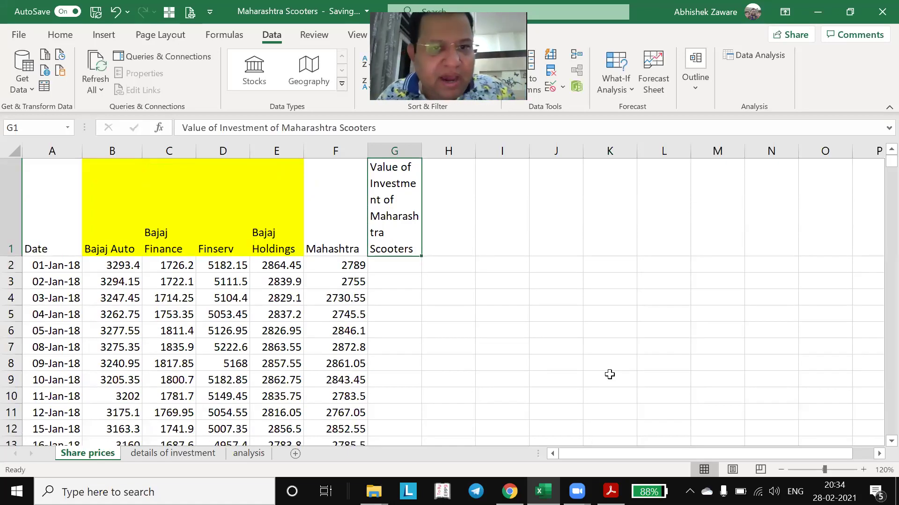
- Freeze the panes at cell B2 to lock the header row and the Date column
key(Left)
key(Left)
key(Left)
key(Left)
key(Left)
key(Down)
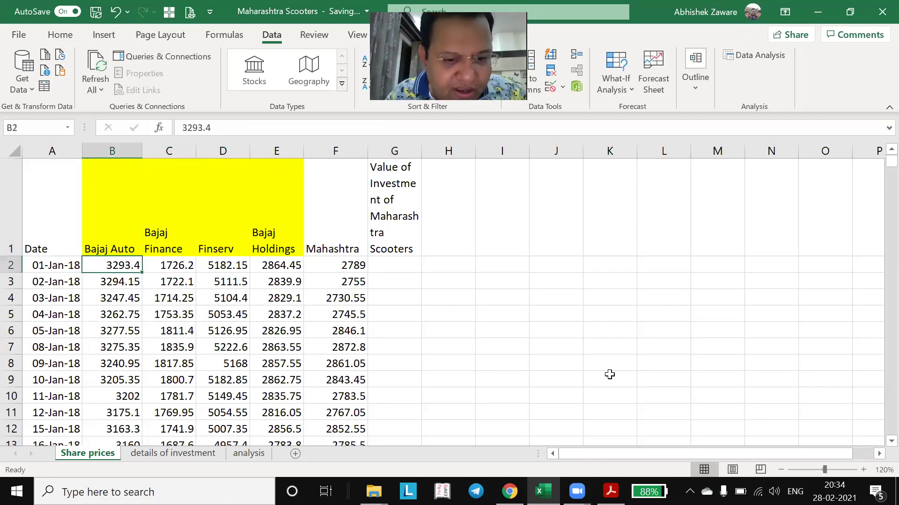
key(alt+w)
key(f)
key(Escape)
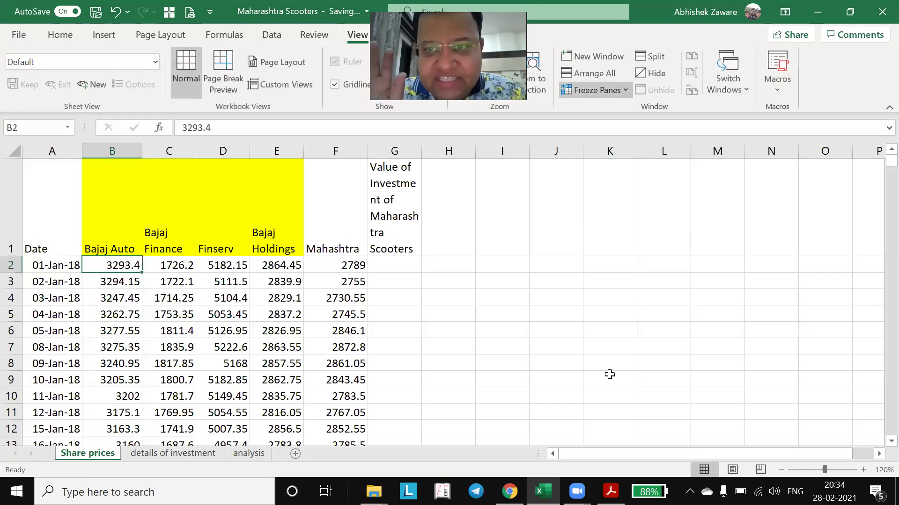
key(f)
key(f)
- Review the column headings in row 1 of the Share prices sheet, focusing on the four Bajaj companies in B1:E1
key(Right)
key(Right)
key(Right)
key(Right)
key(Right)
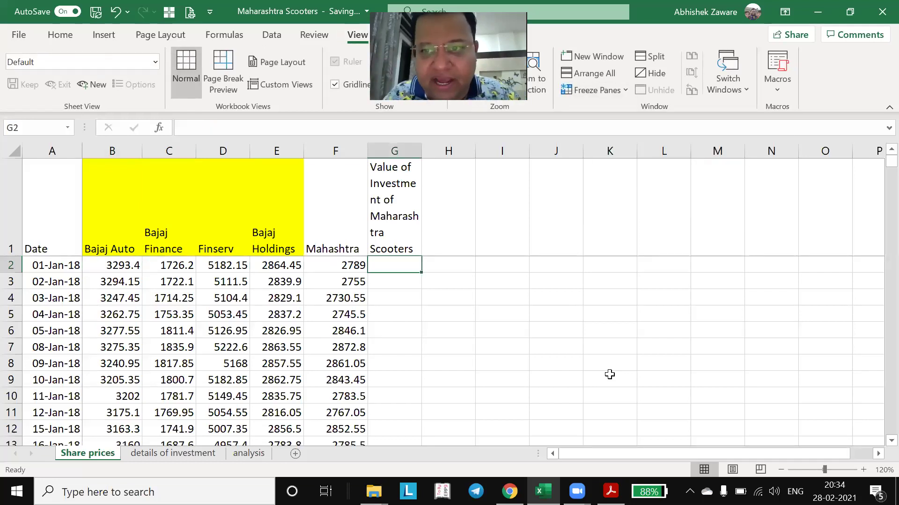
key(Left)
key(Left)
key(Left)
key(Left)
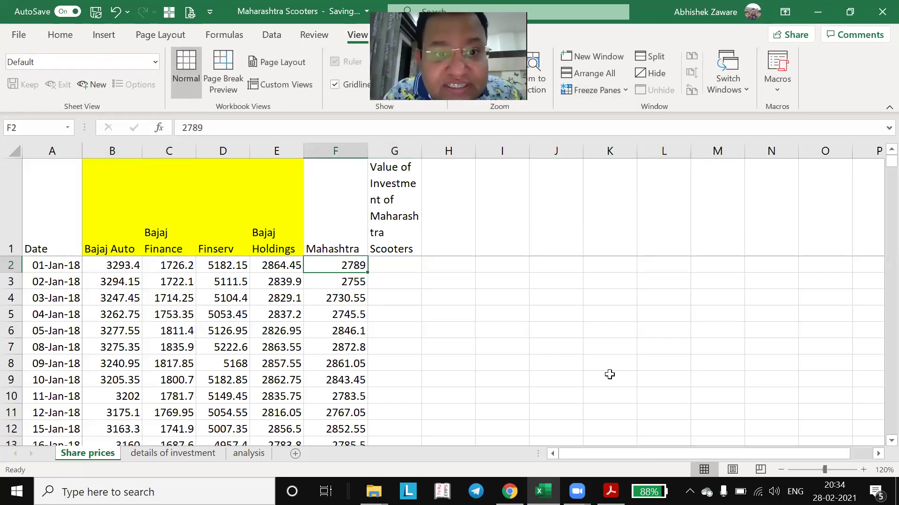
key(Up)
key(shift+space)
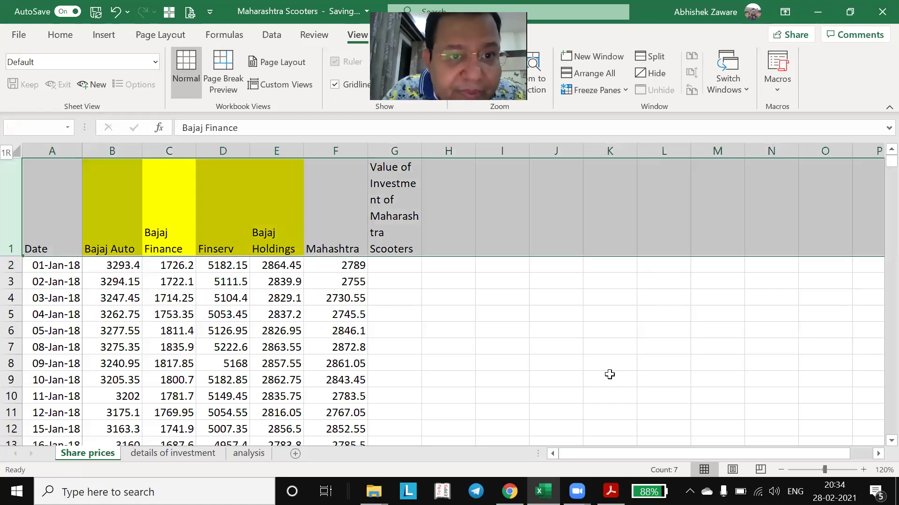
key(Left)
key(shift+Right)
key(shift+Right)
key(shift+Right)
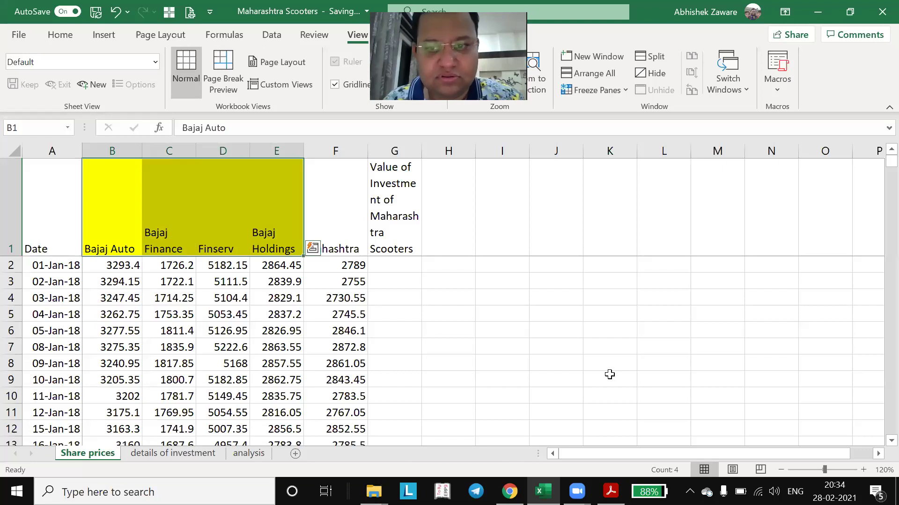
- Examine the four Bajaj share prices for 01-Jan-18 in cells B2:E2
key(Down)
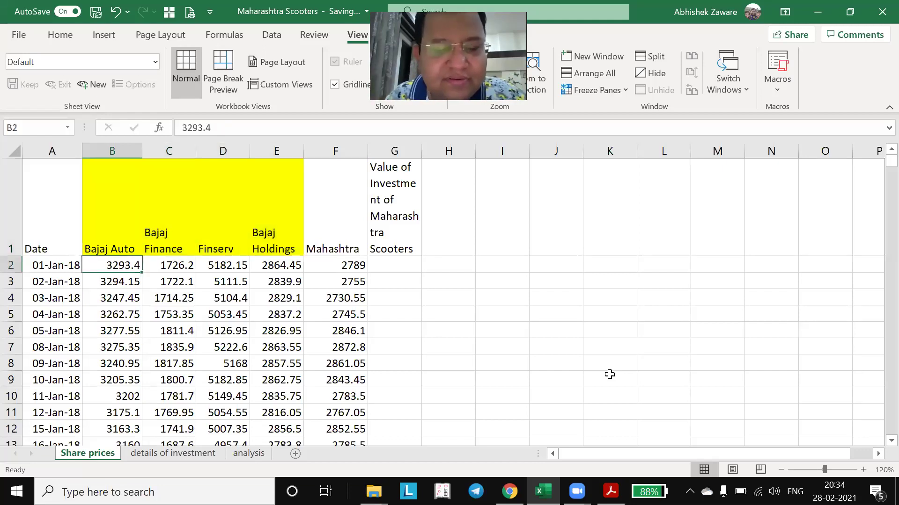
key(Right)
key(Right)
key(Left)
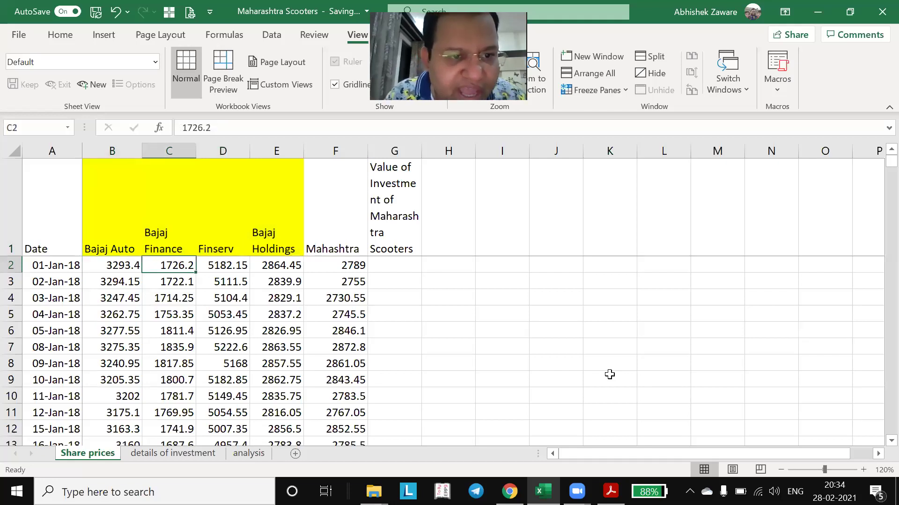
key(Left)
key(shift+Right)
key(shift+Right)
key(shift+Right)
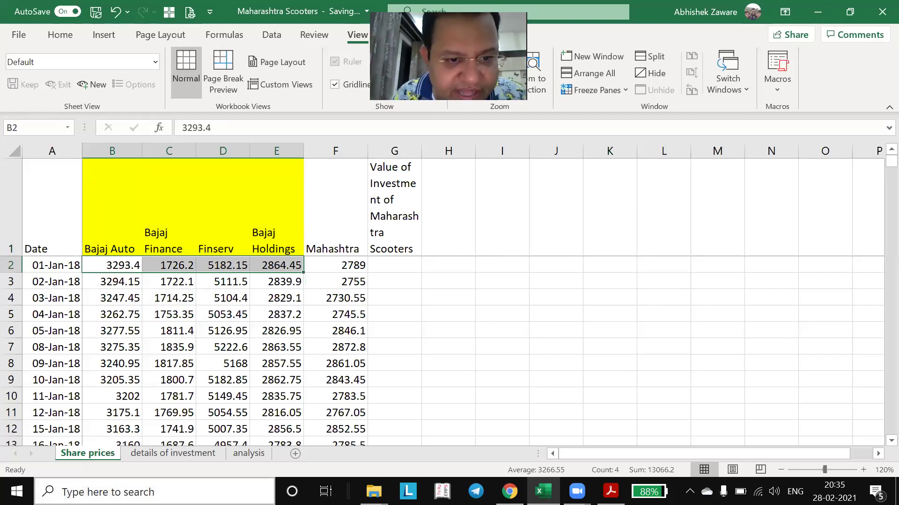
- Move the analysis sheet to before the details of investment sheet, directly after Share prices
click(197, 458)
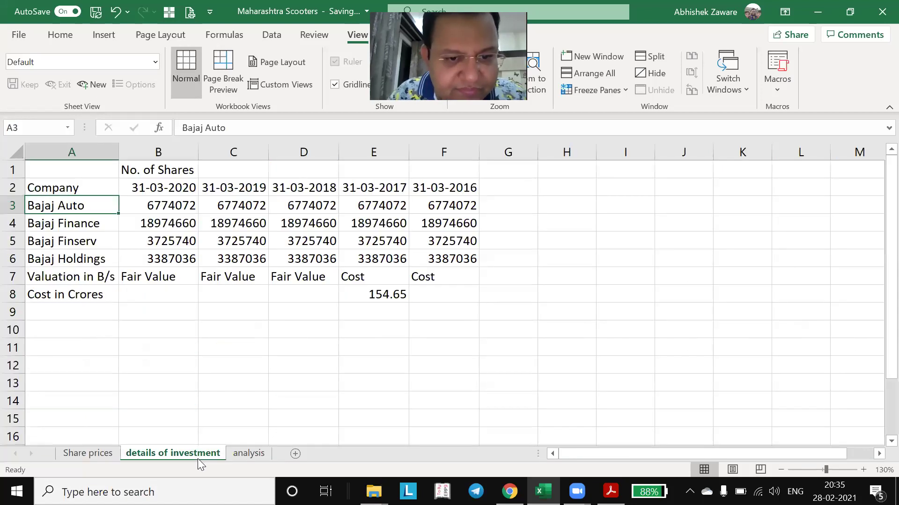
key(ctrl+Page_Down)
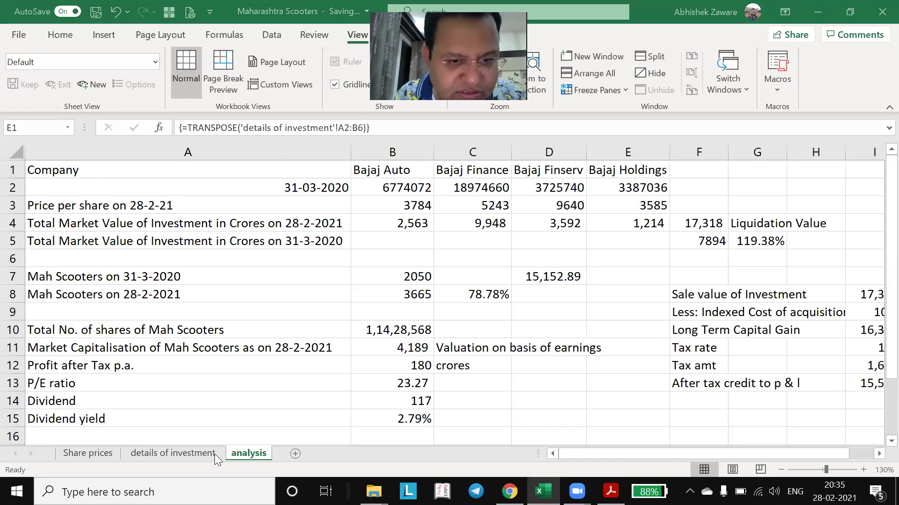
click(241, 457)
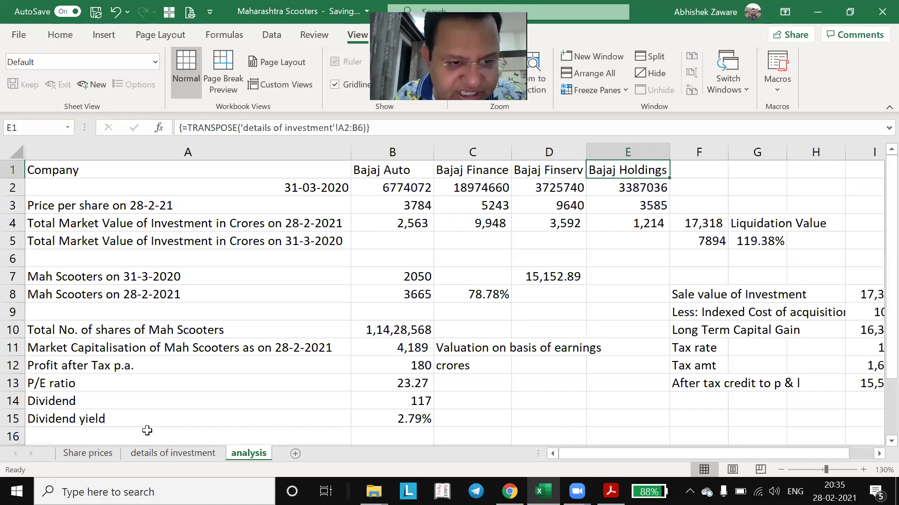
drag(241, 456, 135, 449)
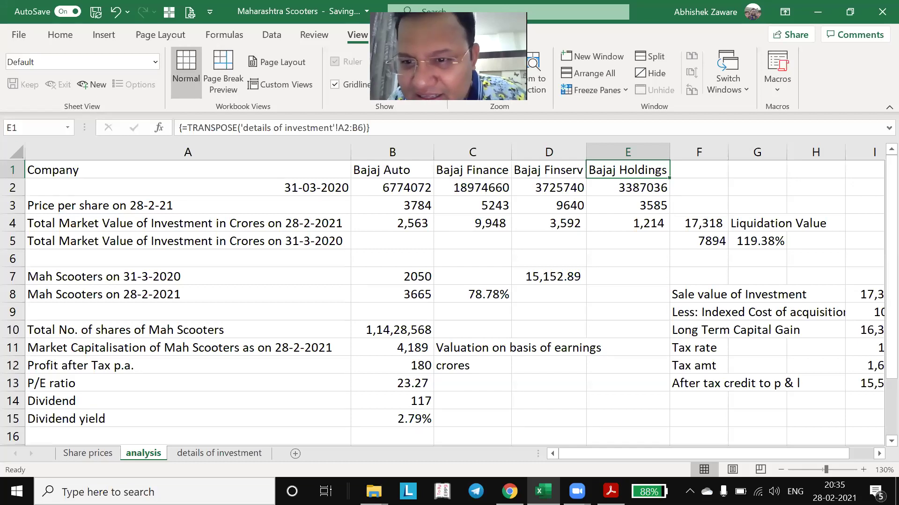
- Return to the Share prices sheet and recheck the first row of Bajaj prices, B2:E2, as one array
click(402, 325)
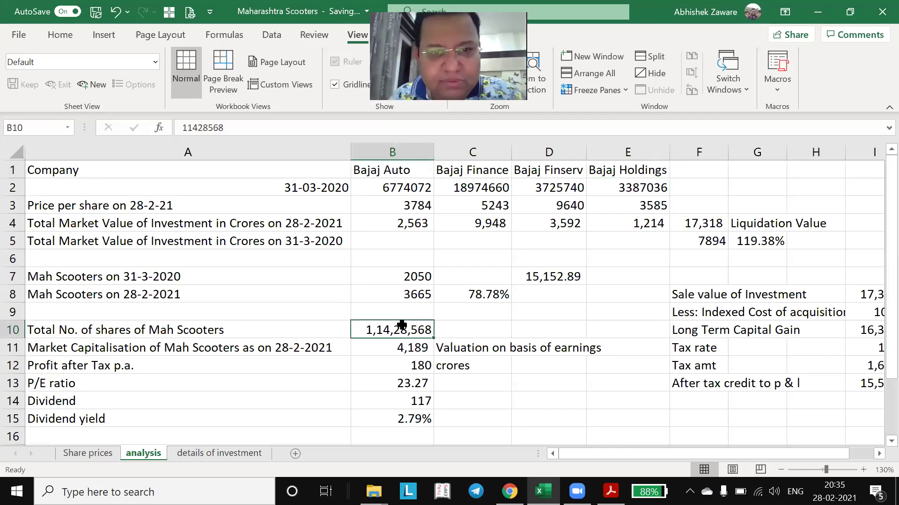
key(Left)
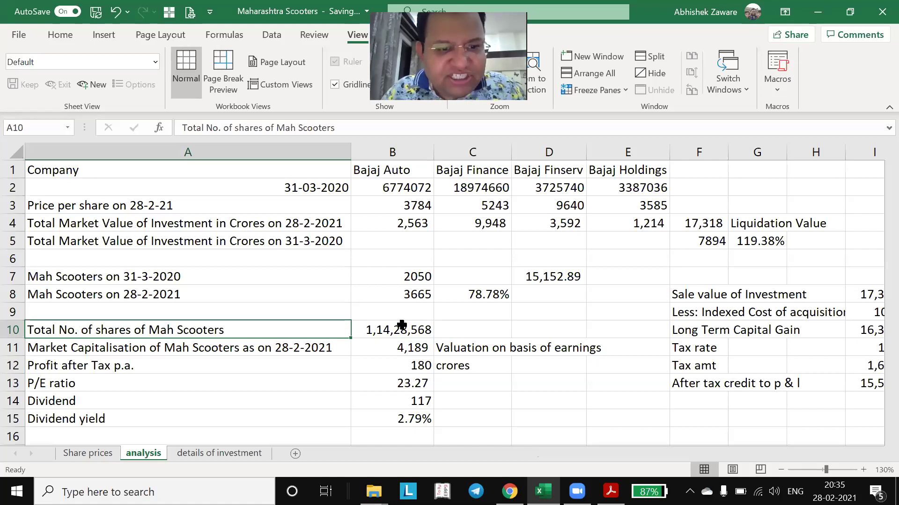
key(ctrl+Page_Up)
key(shift+Left)
key(shift+Left)
key(shift+Left)
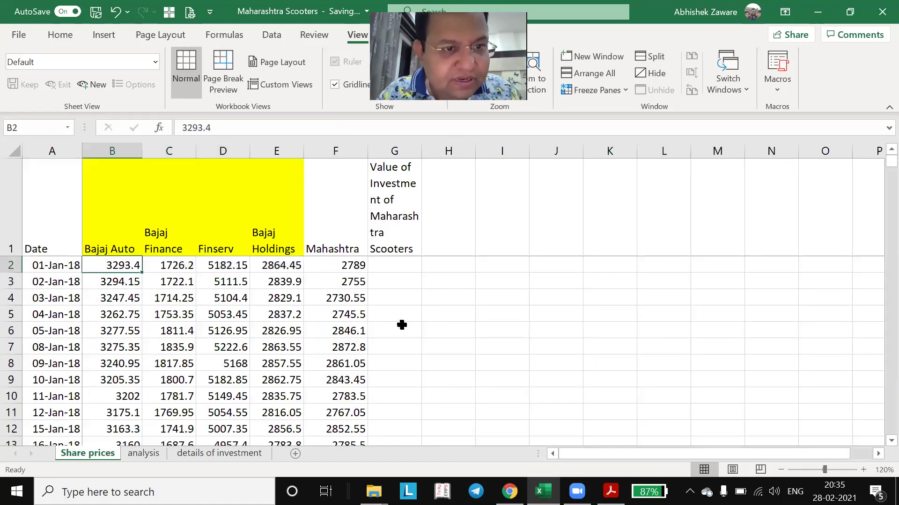
key(shift+Right)
key(shift+Right)
key(shift+Right)
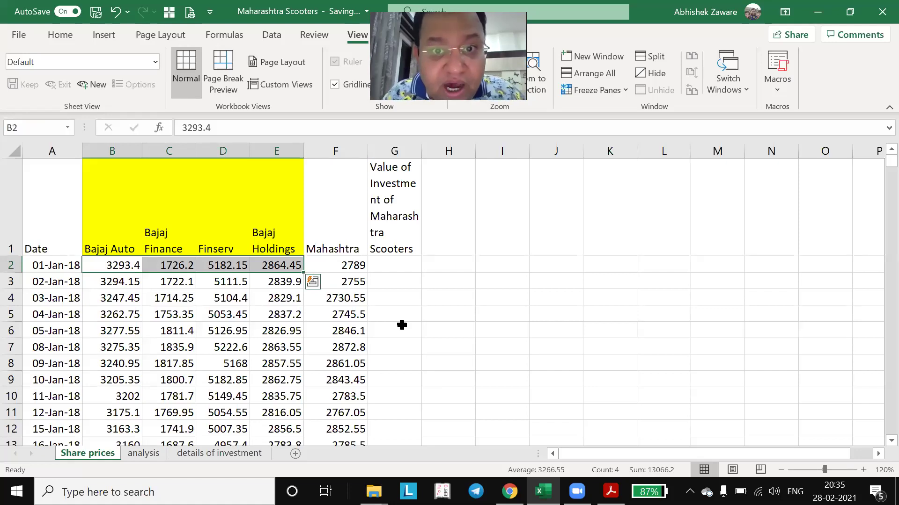
key(Right)
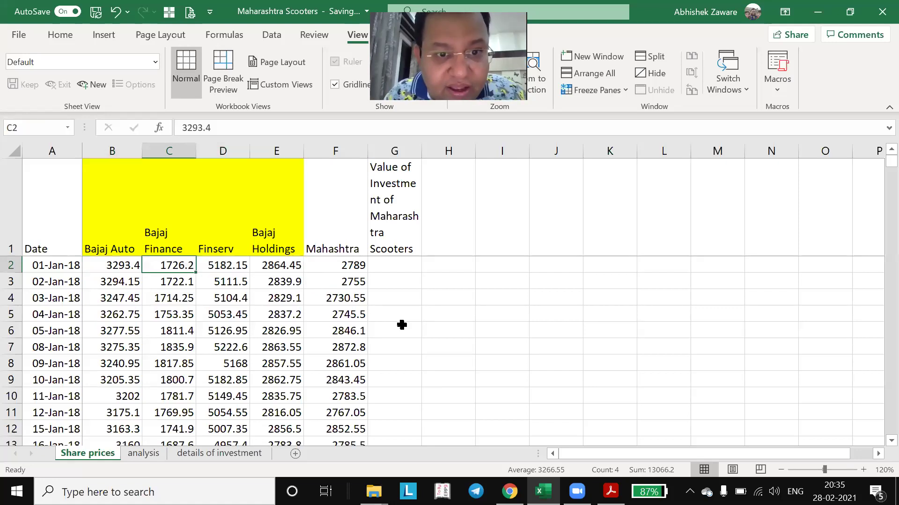
- On the analysis sheet, check the company order in B1:E1 and the number of shares held in B2:E2
key(ctrl+Page_Down)
key(Up)
key(Up)
key(Up)
key(Up)
key(Up)
key(Up)
key(Up)
key(Up)
key(Up)
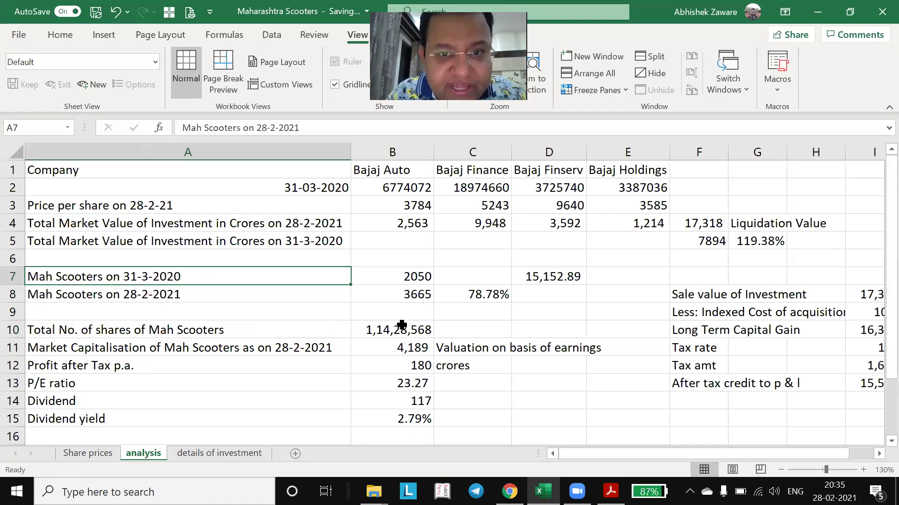
key(Right)
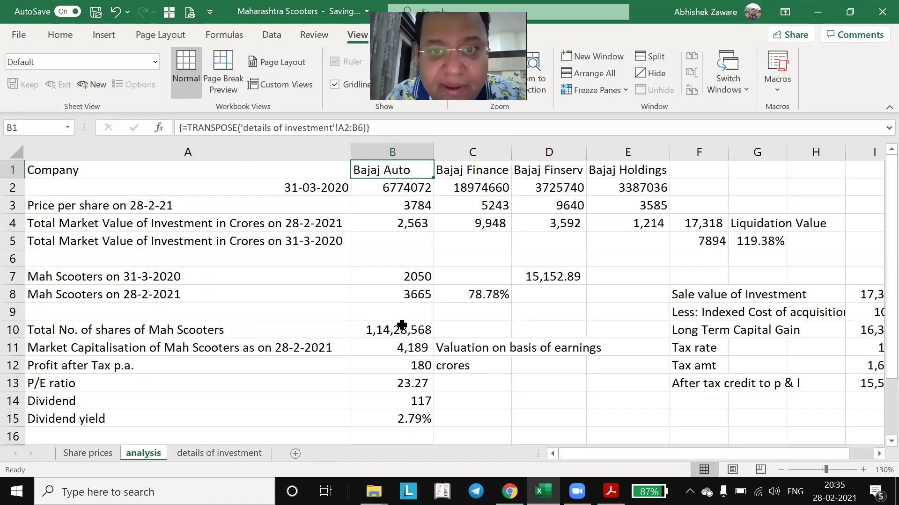
key(shift+Right)
key(shift+Right)
key(shift+Right)
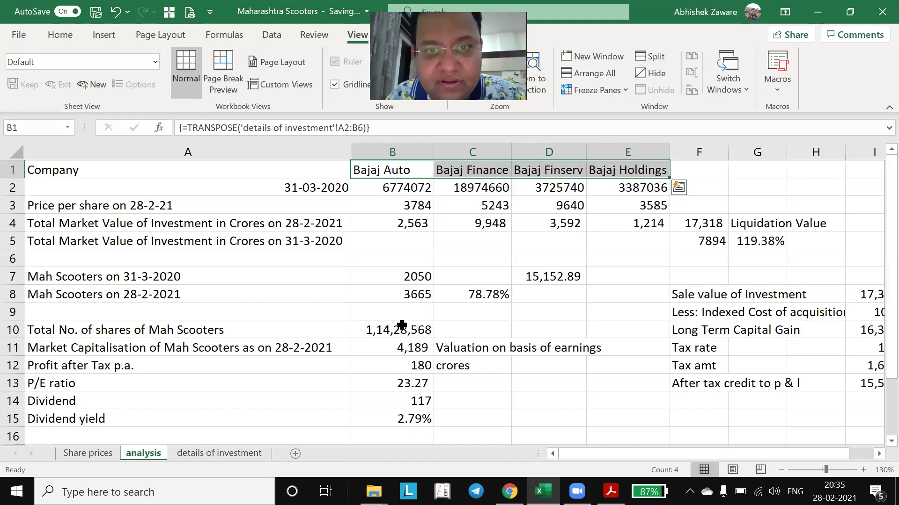
key(Down)
key(shift+Right)
key(shift+Right)
key(shift+Right)
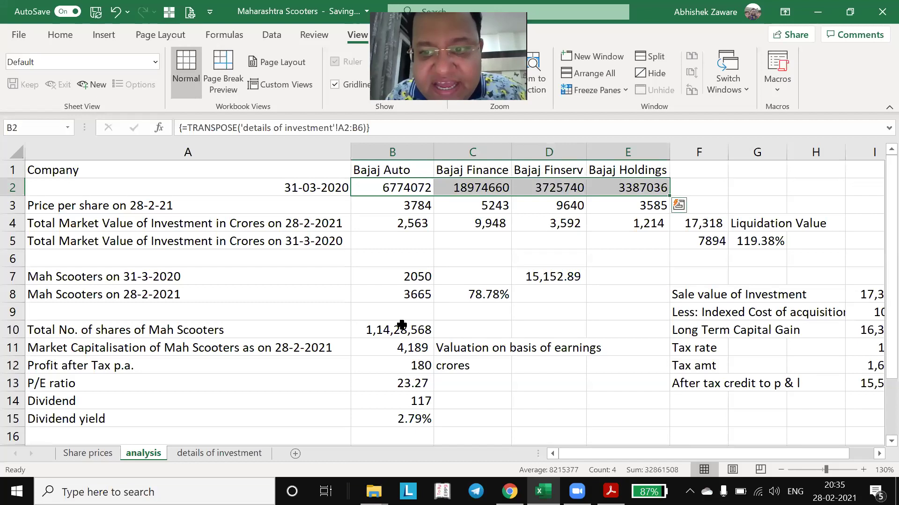
- In cell G2 of the Share prices sheet, start a SUMPRODUCT formula with B2:E2 as the first array
key(ctrl+Page_Up)
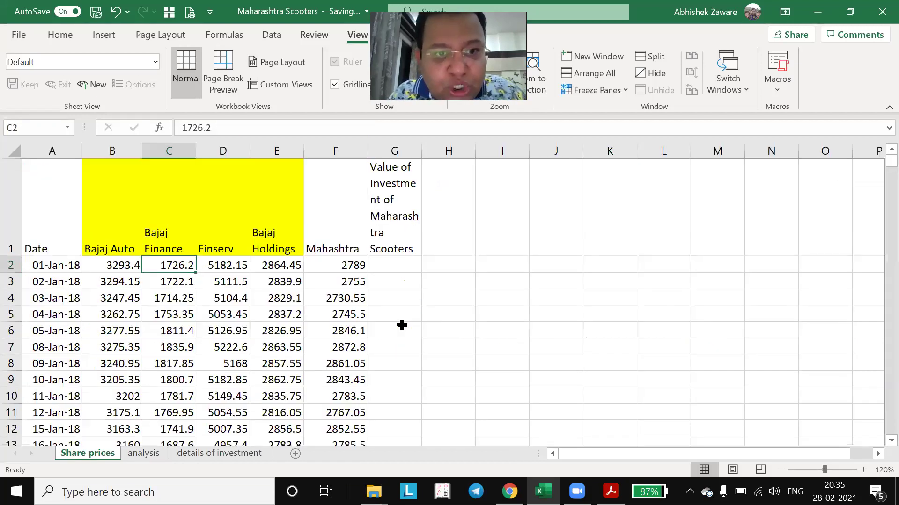
key(Right)
key(Right)
key(Right)
key(Right)
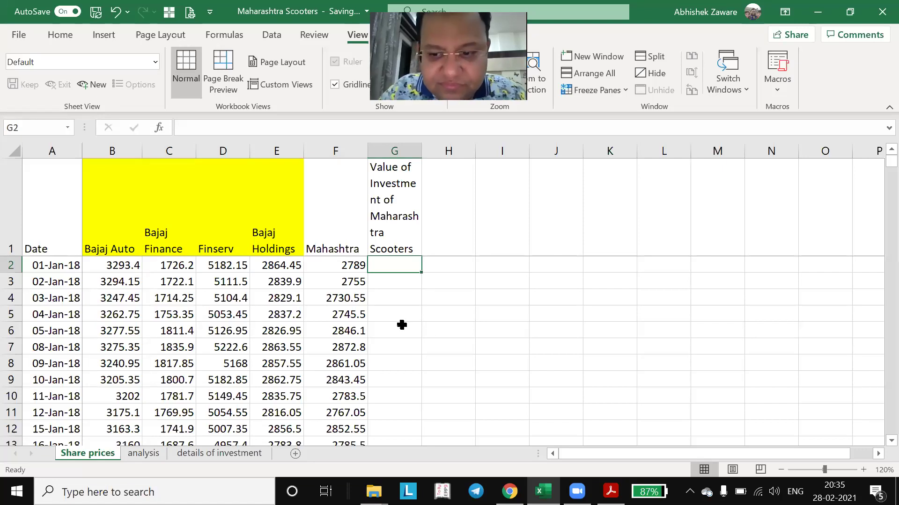
text(=)
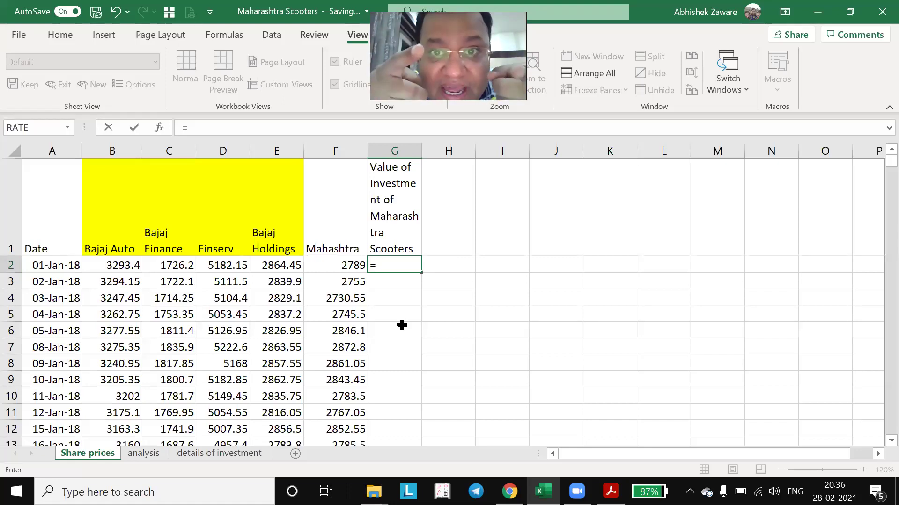
text(sum)
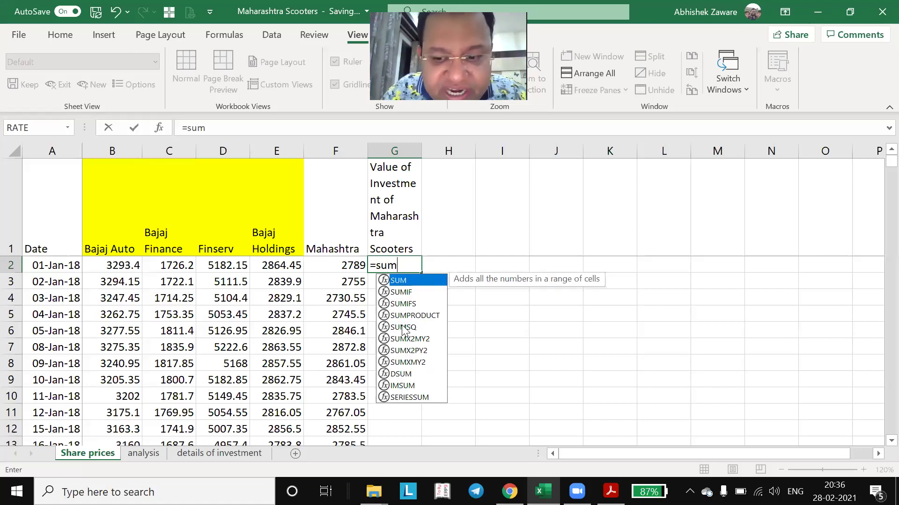
text(pro)
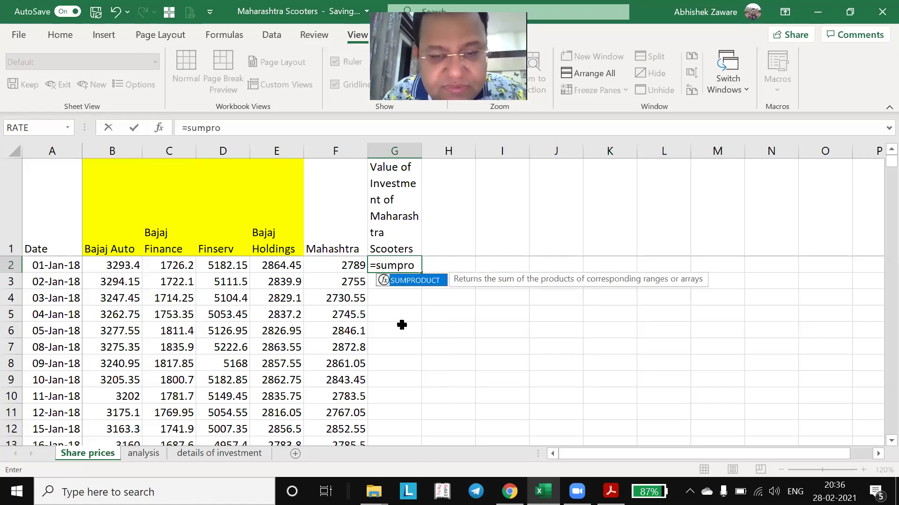
key(Tab)
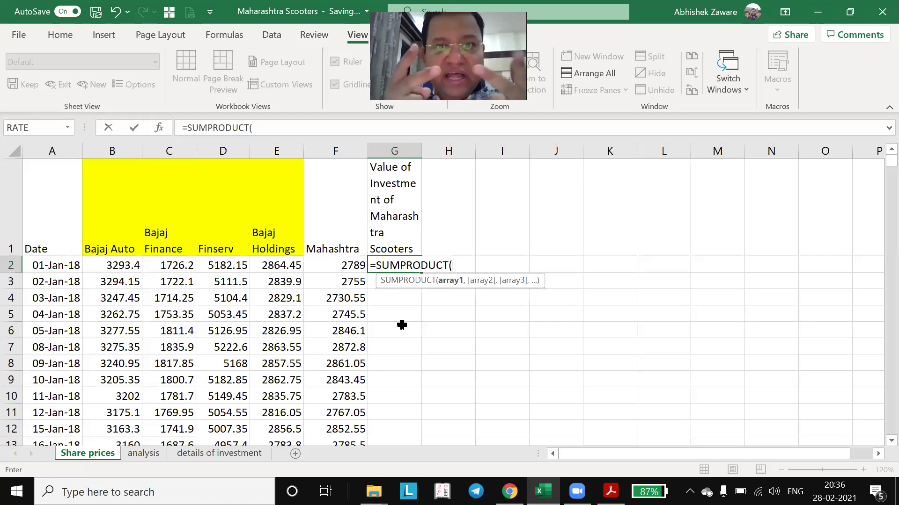
key(Left)
key(Left)
key(Left)
key(Left)
key(Left)
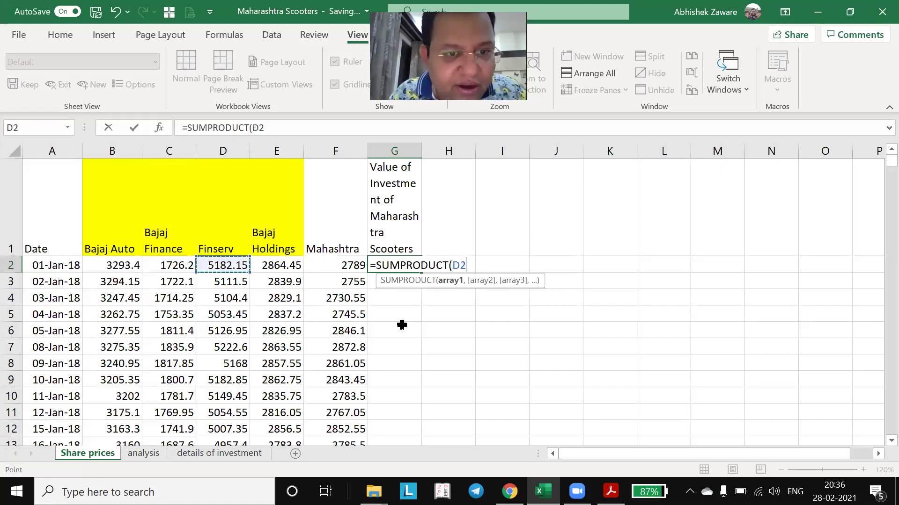
key(shift+Right)
key(shift+Right)
key(shift+Right)
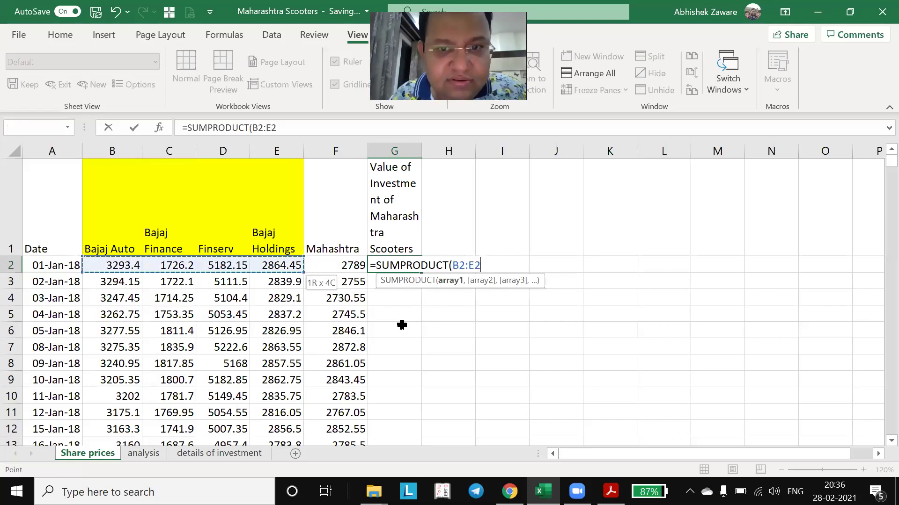
text(,)
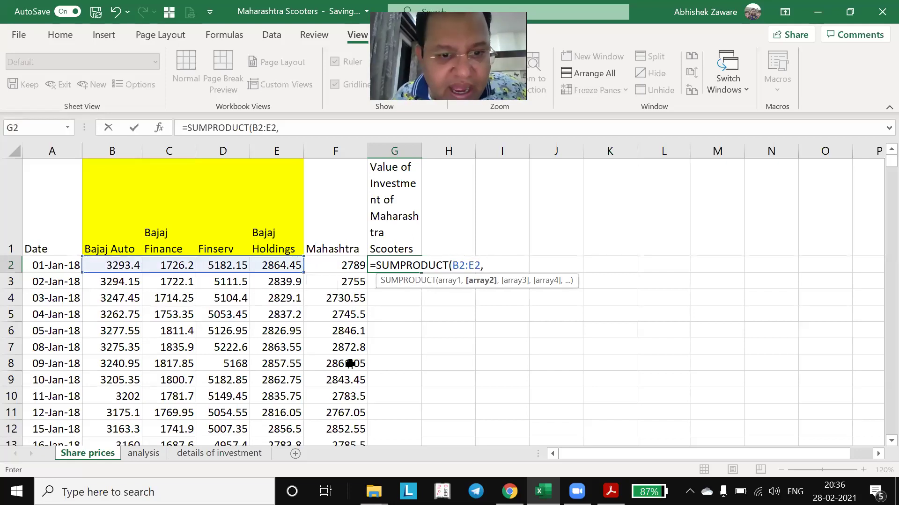
- Add B3:E3 of the analysis sheet as the second array and complete the formula =SUMPRODUCT(B2:E2,analysis!B3:E3)
click(143, 453)
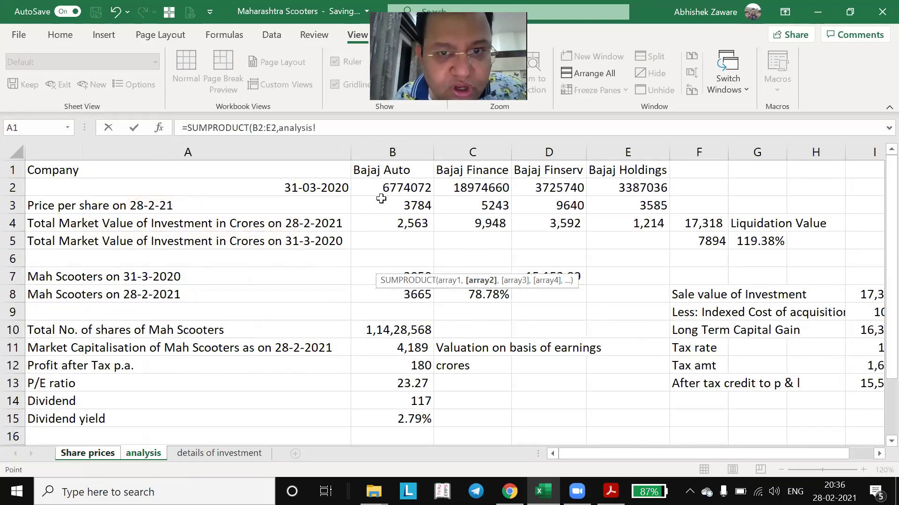
click(382, 198)
key(shift+Right)
key(shift+Right)
key(shift+Right)
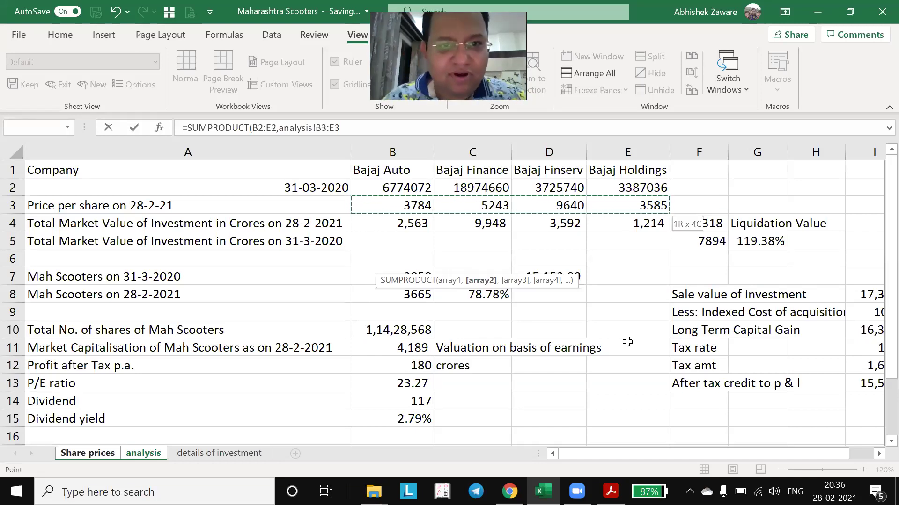
text())
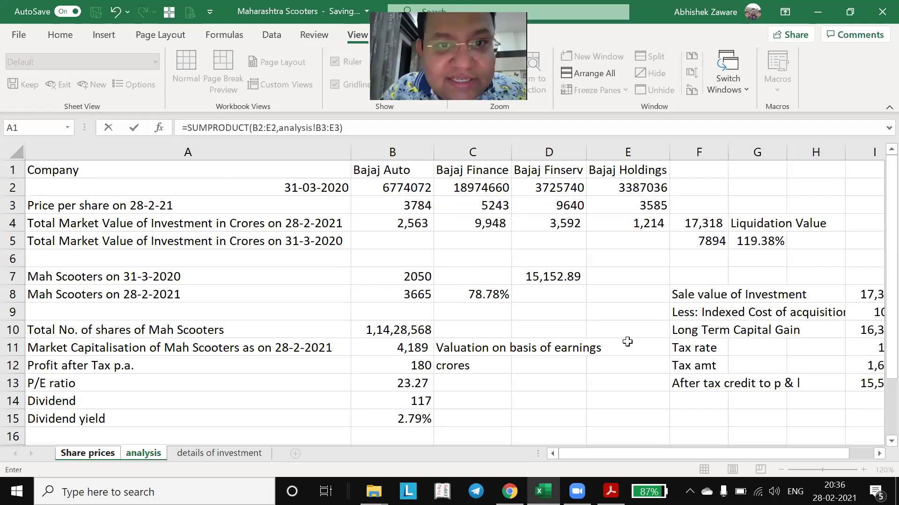
key(Return)
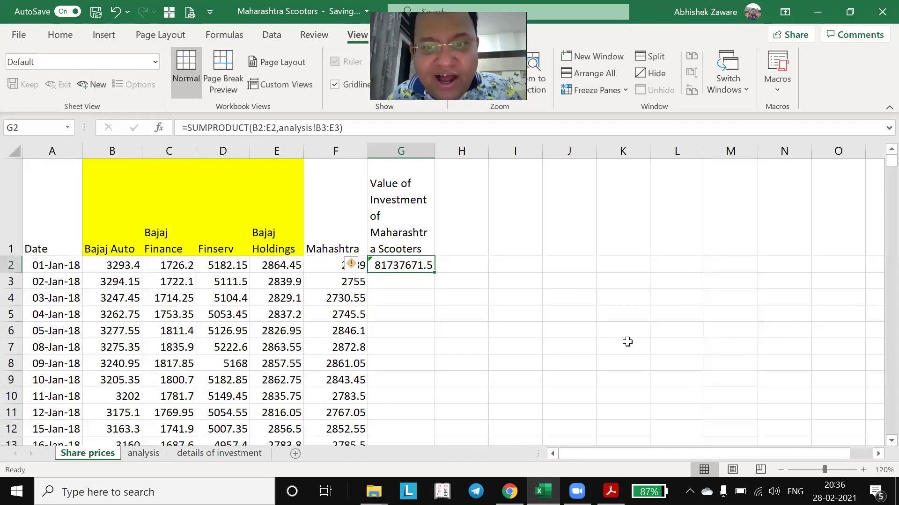
- Step through the formula in G2 to examine its two arrays, B2:E2 and analysis!B3:E3
key(F2)
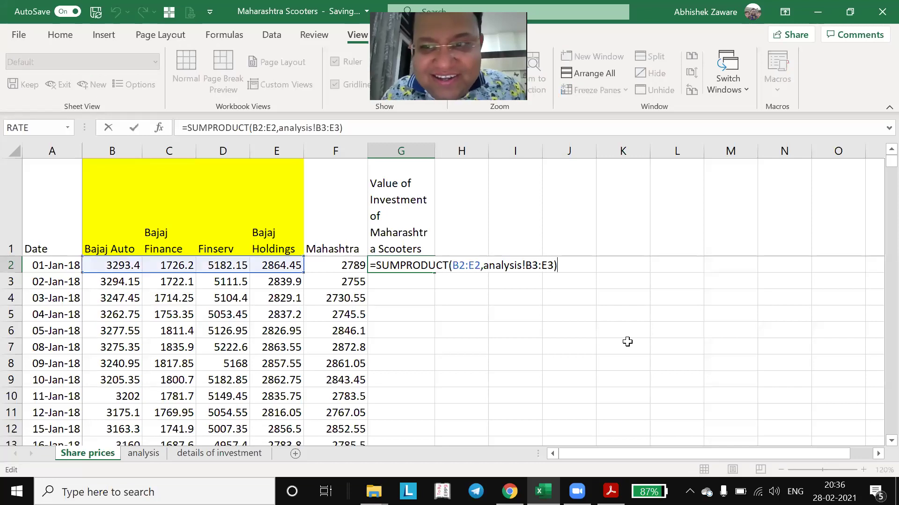
key(Left)
key(Left)
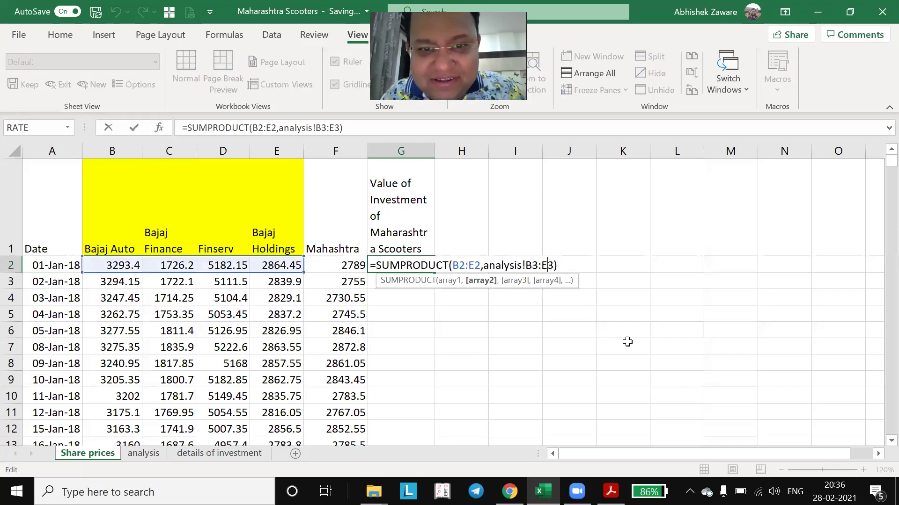
key(Left)
key(Left)
key(Left)
key(Left)
key(Left)
key(Left)
key(Left)
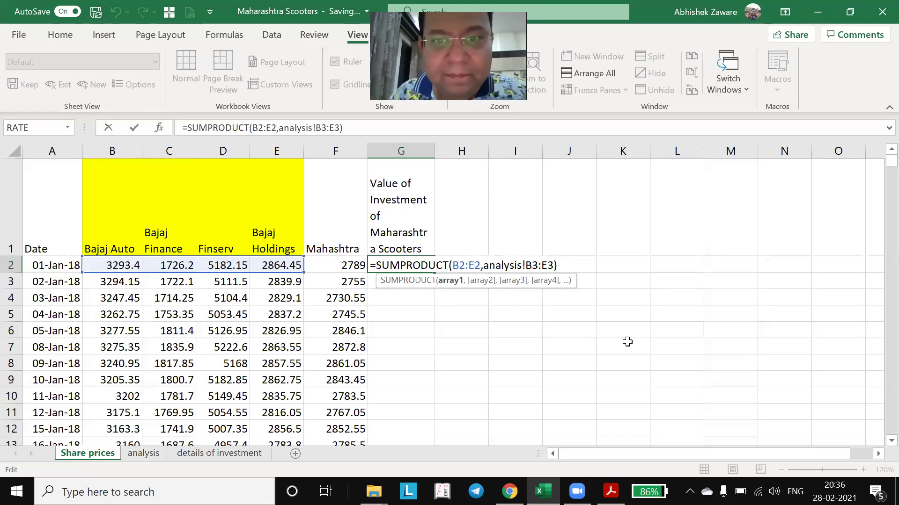
key(Left)
key(Left)
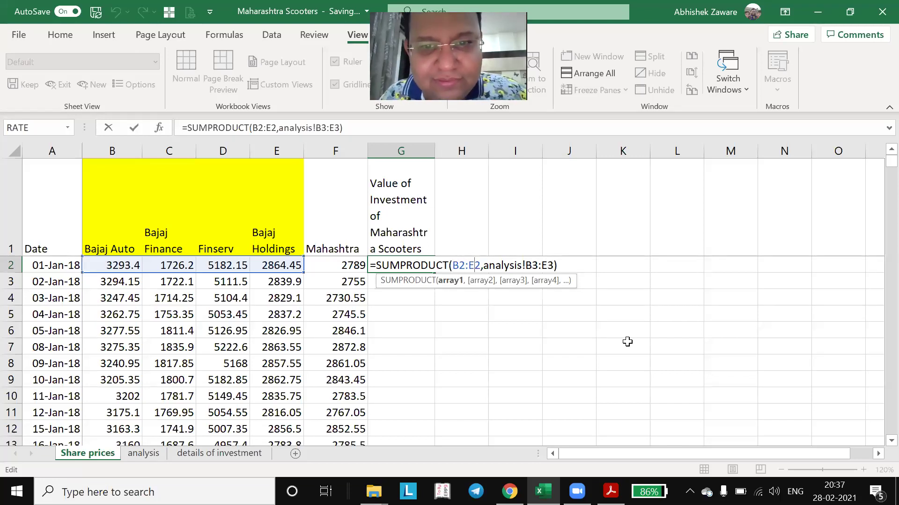
key(Left)
key(Left)
key(Left)
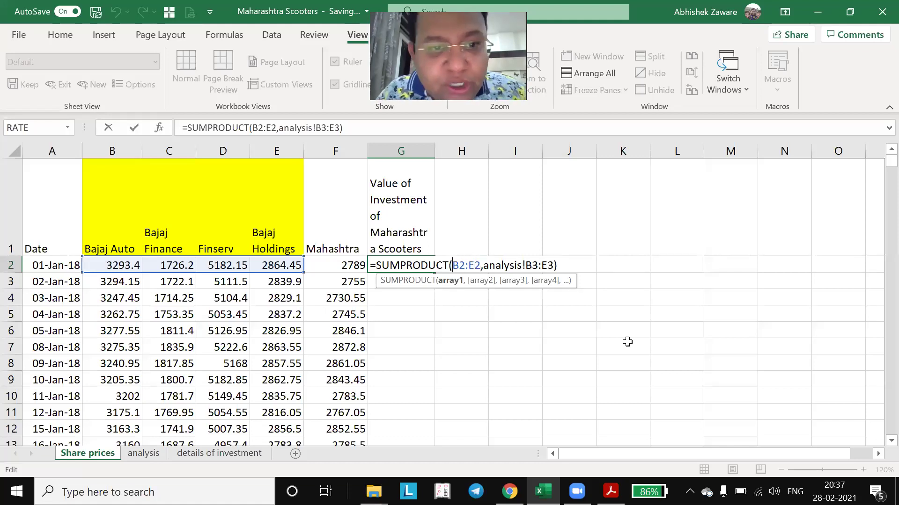
key(Right)
key(Right)
key(Right)
key(Right)
key(Right)
key(Right)
key(Right)
key(Right)
key(Right)
key(Right)
key(Right)
key(Right)
key(Right)
key(Right)
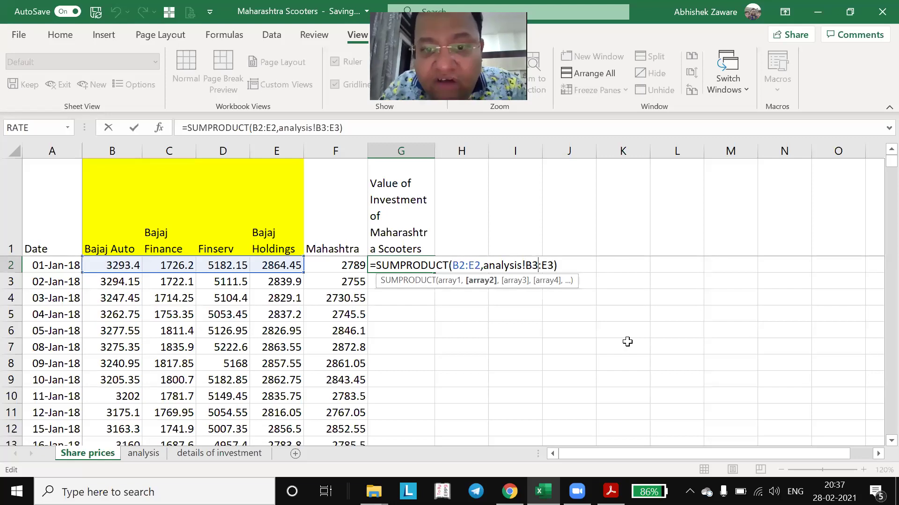
- Highlight each SUMPRODUCT argument inside the G2 formula in turn, B2:E2 and analysis!B3:E3, keeping the formula as it is
key(Left)
key(Left)
key(Left)
key(Left)
key(Left)
key(Left)
key(Left)
key(Left)
key(Left)
key(Left)
key(Left)
key(Left)
key(Left)
key(Left)
key(Left)
key(shift+Right)
key(shift+Right)
key(shift+Right)
key(shift+Right)
key(shift+Right)
key(shift+Right)
key(Right)
key(shift+Right)
key(shift+Right)
key(shift+Right)
key(shift+Right)
key(shift+Right)
key(shift+Right)
key(shift+Right)
key(shift+Right)
key(shift+Right)
key(shift+Right)
key(shift+Right)
key(shift+Right)
key(shift+Right)
key(shift+Right)
key(shift+Right)
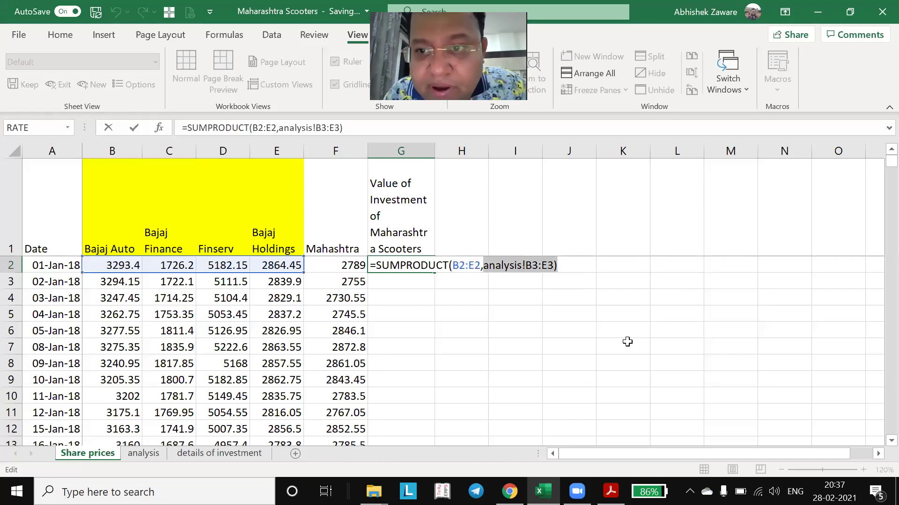
key(shift+Left)
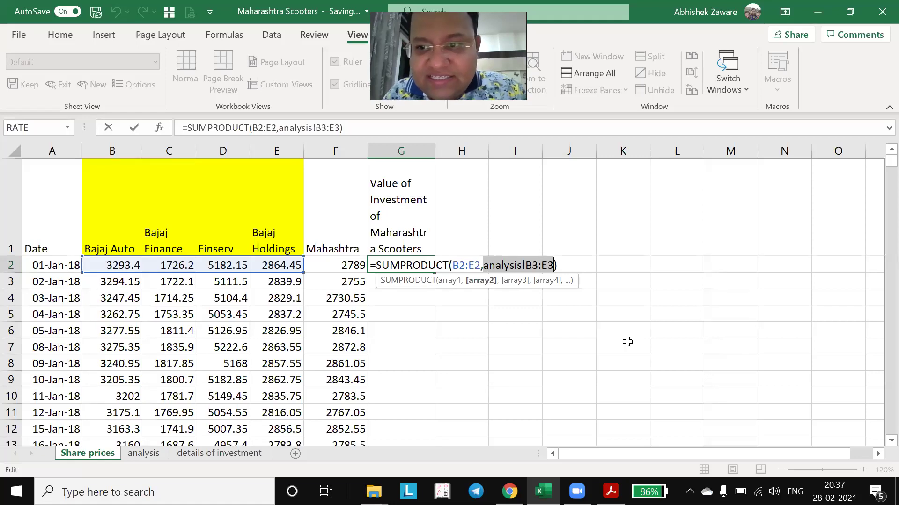
key(ctrl+Return)
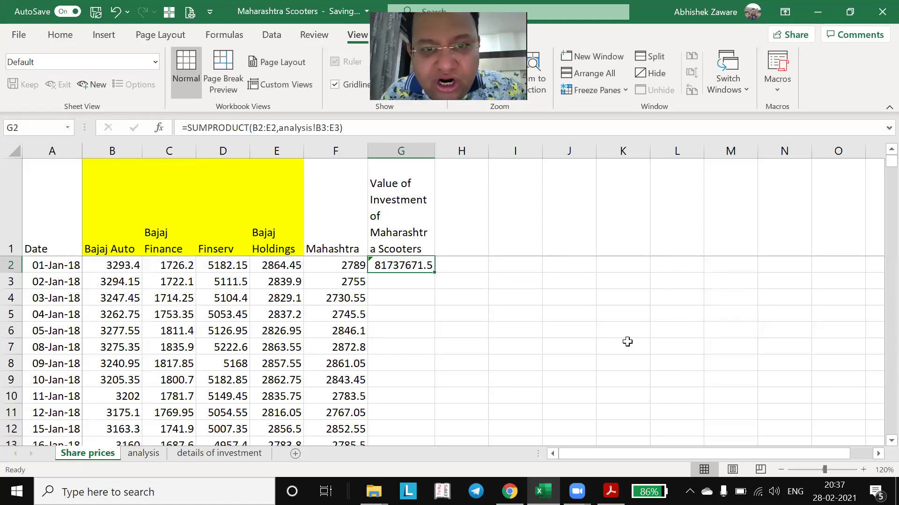
- Divide the SUMPRODUCT formula in G2 by 10000000 to express the investment value in crores
key(F2)
text(/100)
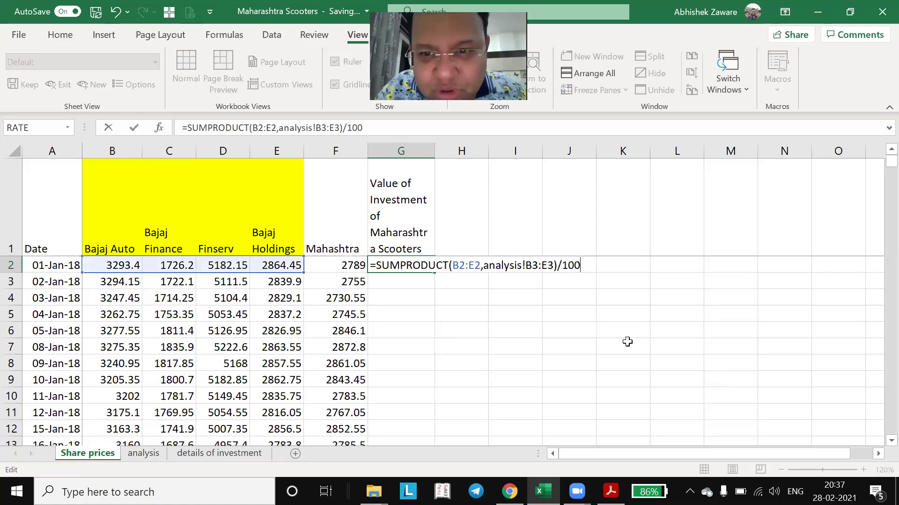
text(00)
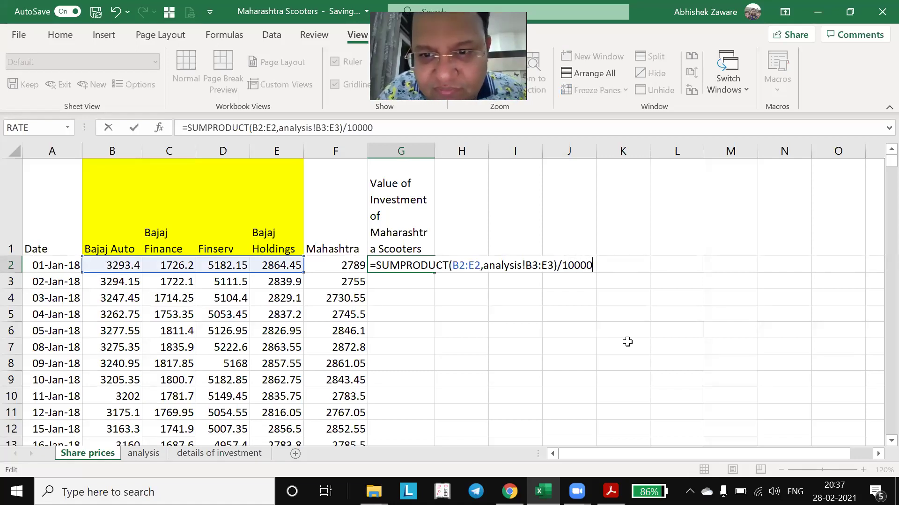
key(Return)
key(Up)
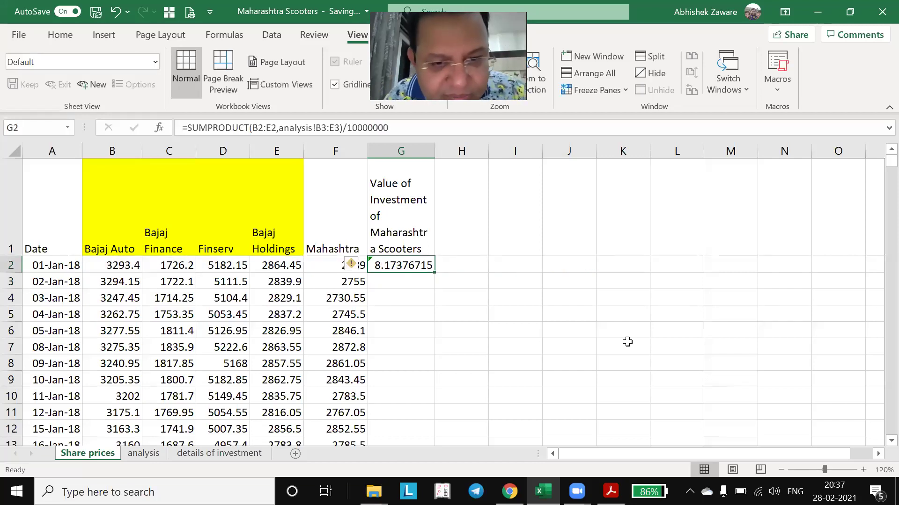
- Recheck the zeros of the 10000000 divisor in the G2 formula
key(F2)
key(Left)
key(Left)
key(Left)
key(Left)
key(Left)
key(Left)
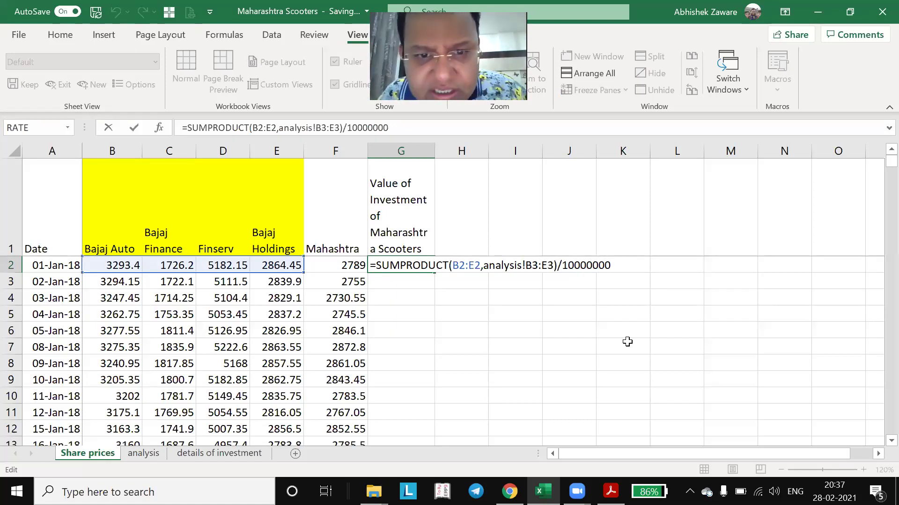
key(Return)
key(Up)
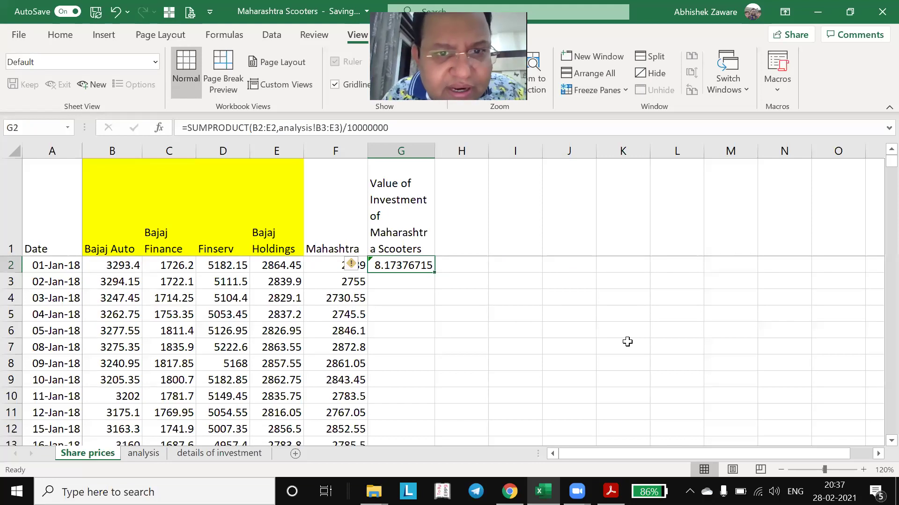
- On the analysis sheet, check the number of shares held in each Bajaj company across row 2
key(ctrl+Page_Down)
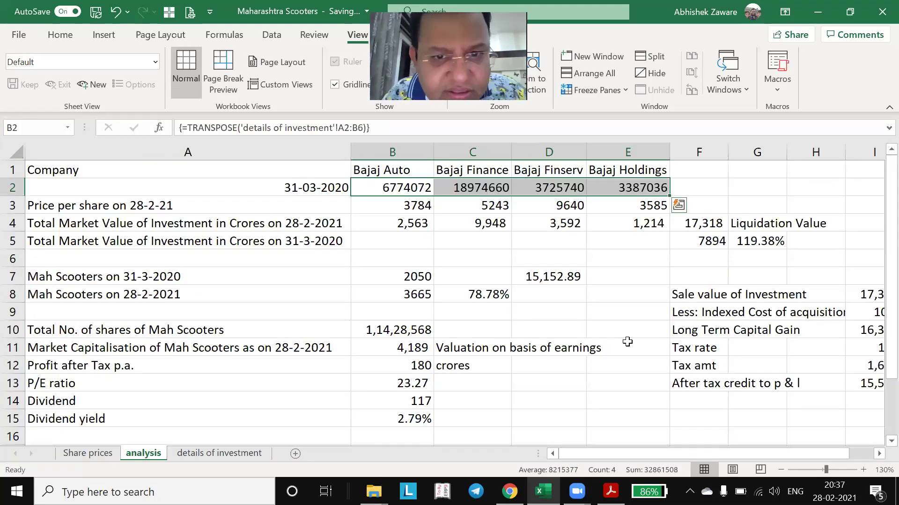
key(Down)
key(Up)
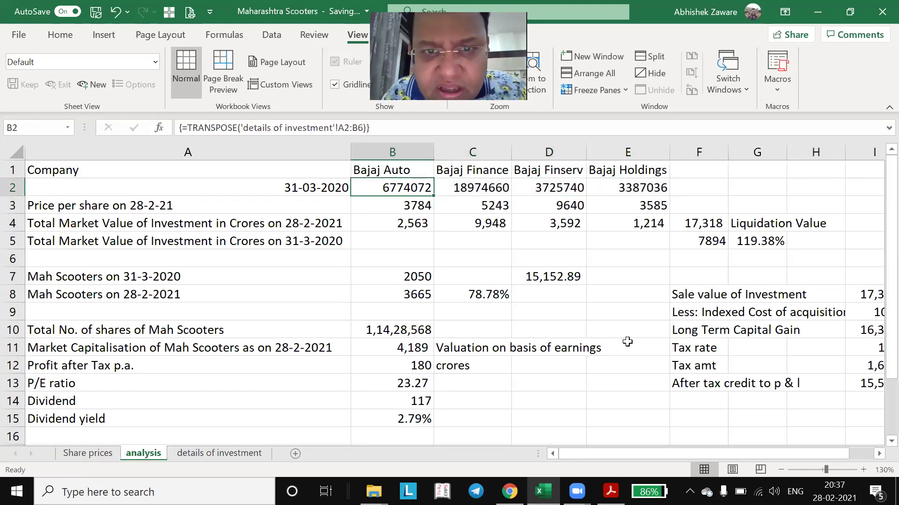
key(Right)
key(Right)
key(Right)
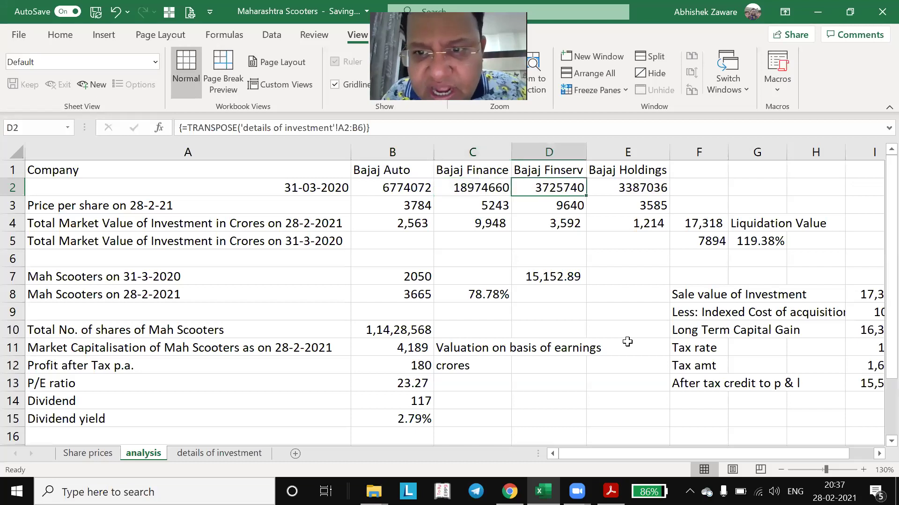
- Return to the Share prices sheet and check the 01-Jan-18 prices across row 2 against the investment value
key(ctrl+Page_Up)
key(Left)
key(Left)
key(Left)
key(Left)
key(Left)
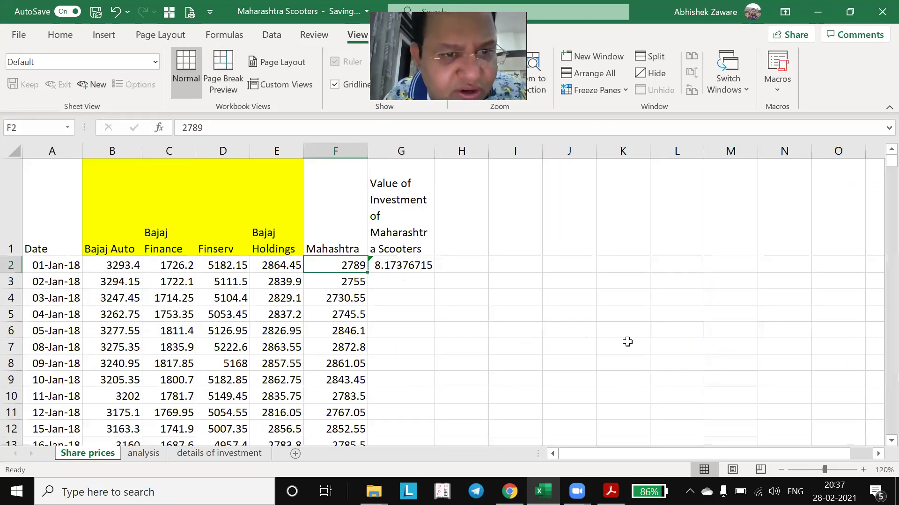
key(Right)
key(Right)
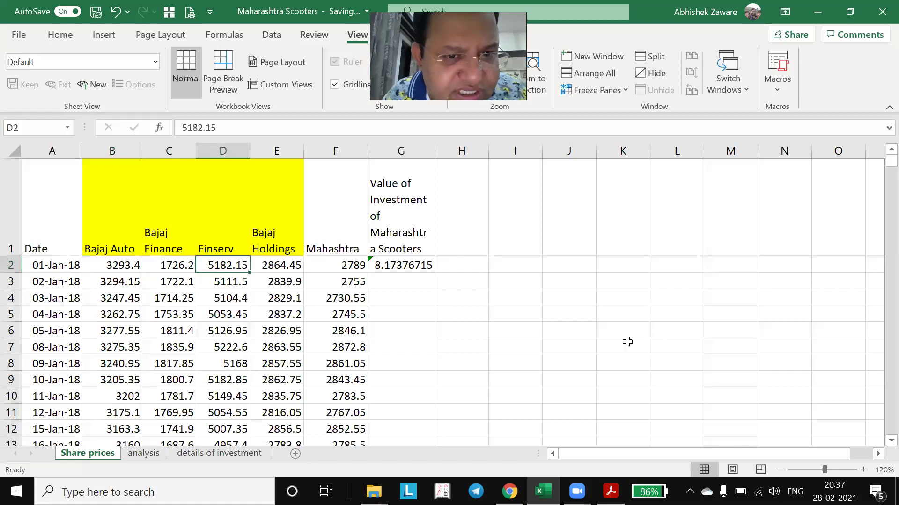
key(Right)
key(Right)
key(Right)
key(Right)
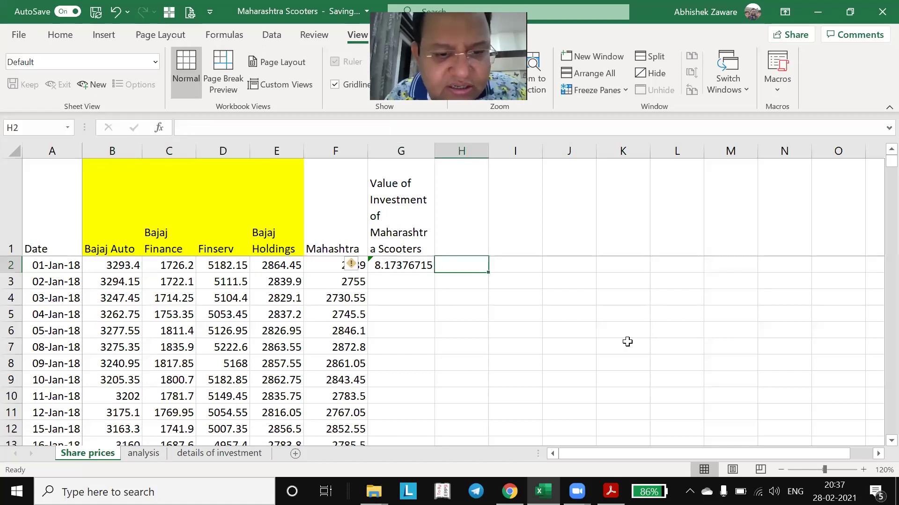
- Reopen the formula in G2 and examine its array references together with the divisor
key(Left)
key(F2)
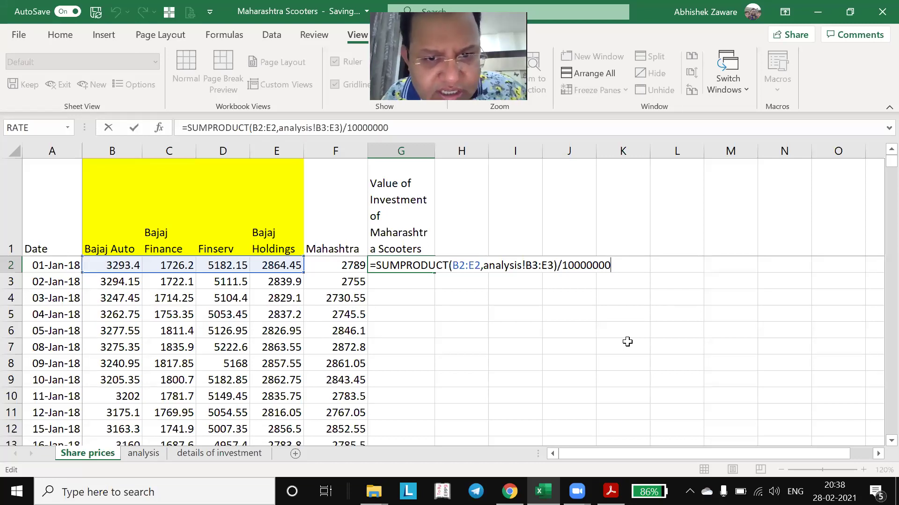
key(Return)
key(Up)
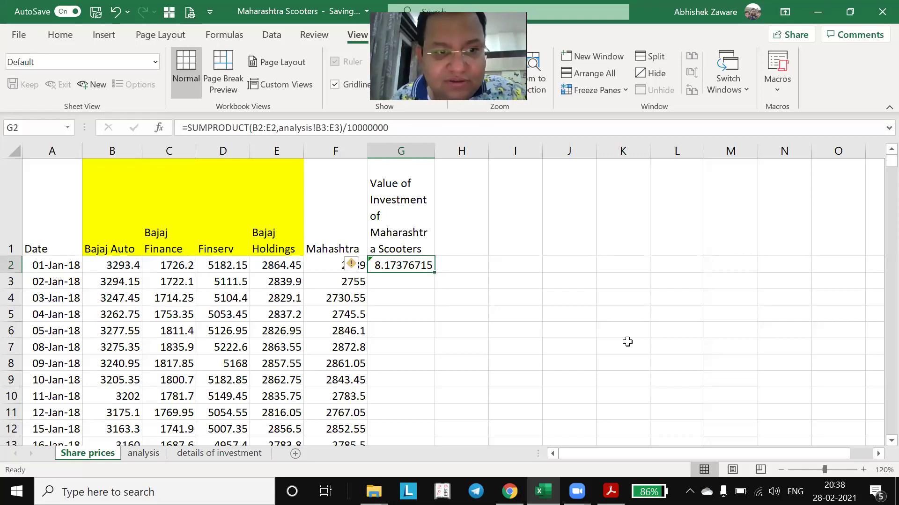
- Try filling the G2 formula down column G with the analysis!B3:E3 reference still relative
double_click(436, 273)
key(Up)
key(Down)
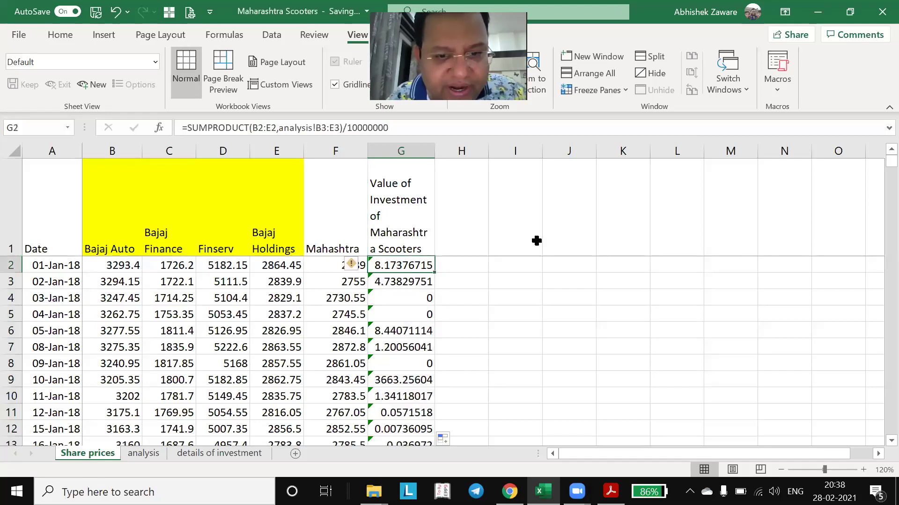
- Make the second array in the G2 formula absolute, giving =SUMPRODUCT(B2:E2,analysis!$B$3:$E$3)/10000000
key(F2)
key(Left)
key(Left)
key(Left)
key(Left)
key(Left)
key(Left)
key(Left)
key(Left)
key(Left)
key(Left)
key(Left)
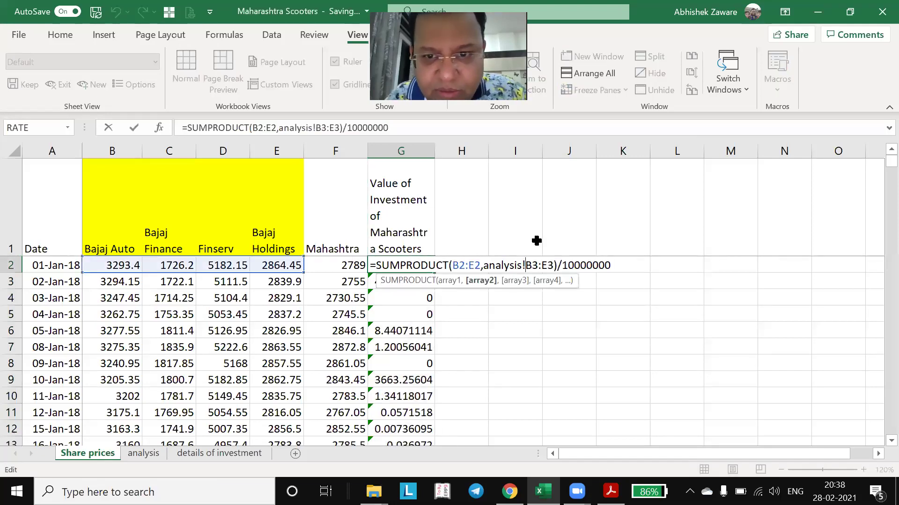
key(F4)
key(Right)
key(Right)
key(Right)
key(F4)
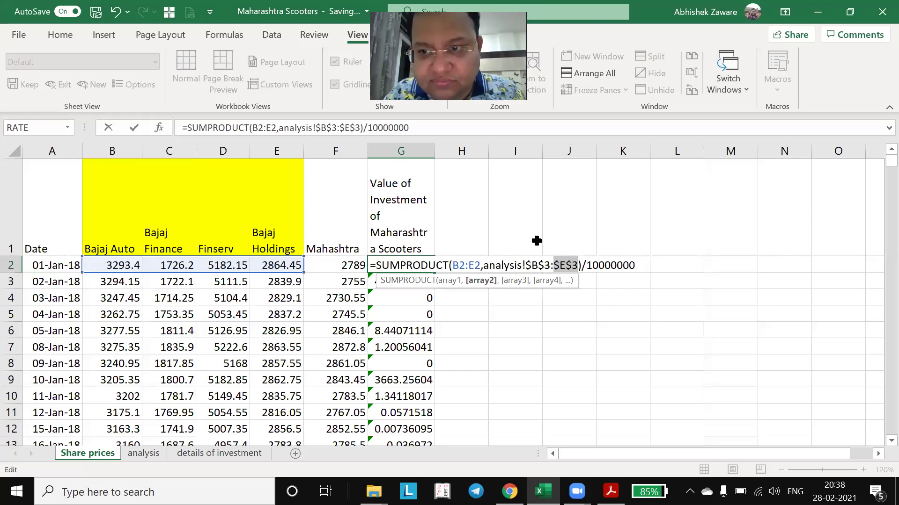
key(ctrl+Return)
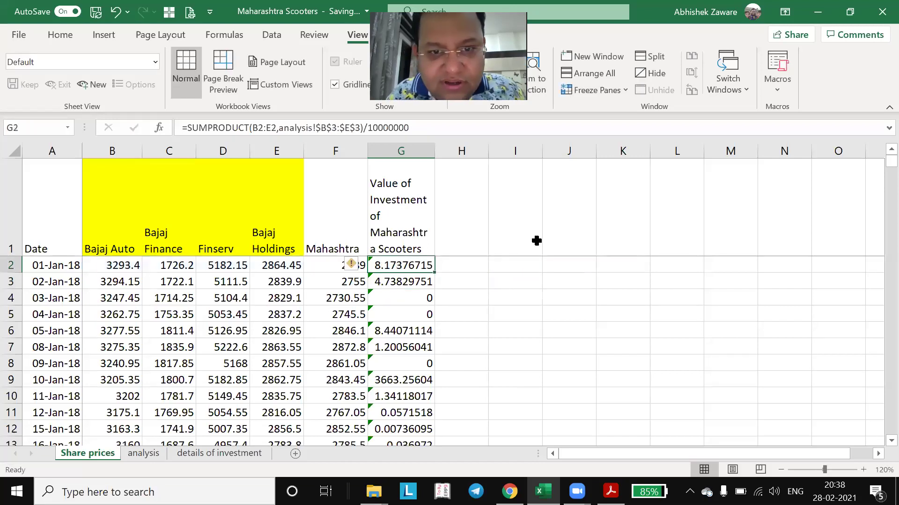
- Fill the G2 formula down column G for all dates and format the values in comma style with two decimals
double_click(434, 272)
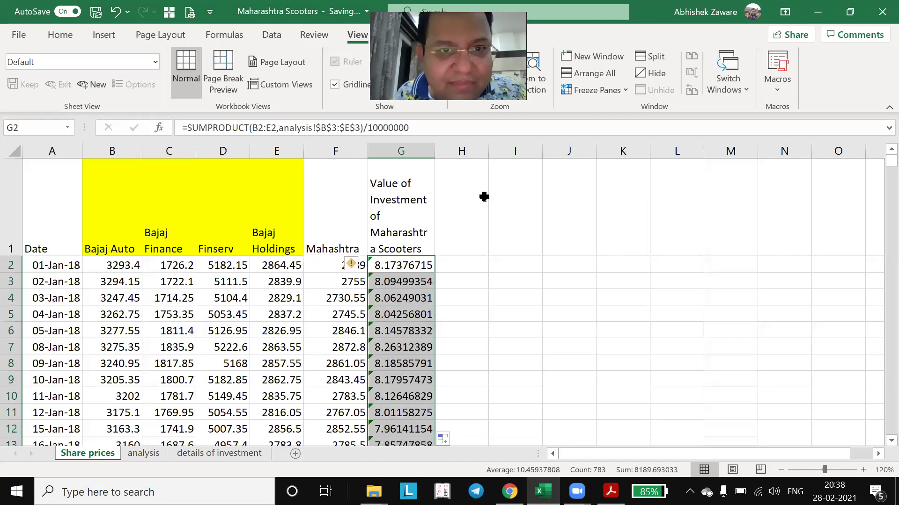
click(77, 35)
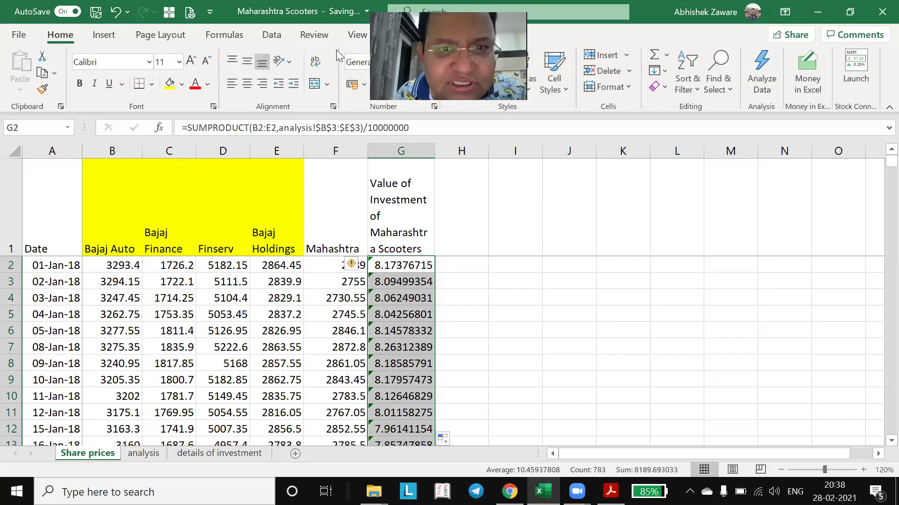
click(393, 84)
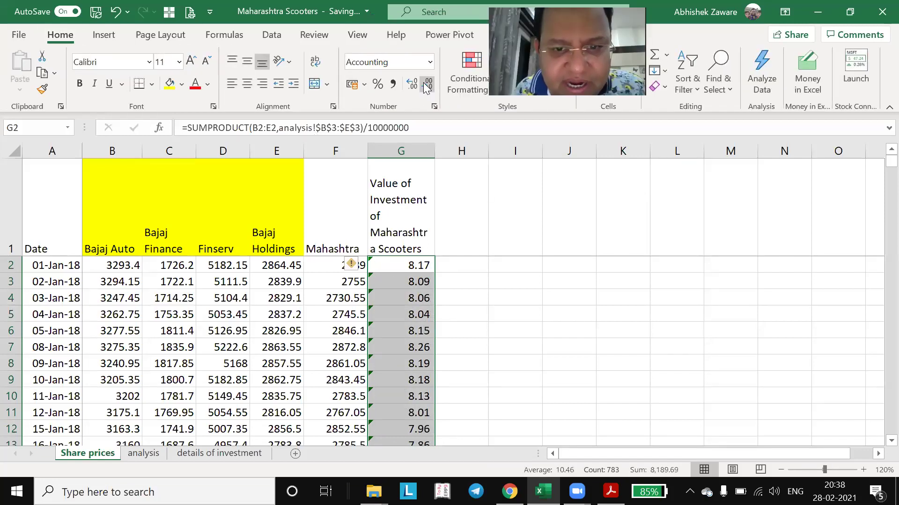
key(Down)
key(Up)
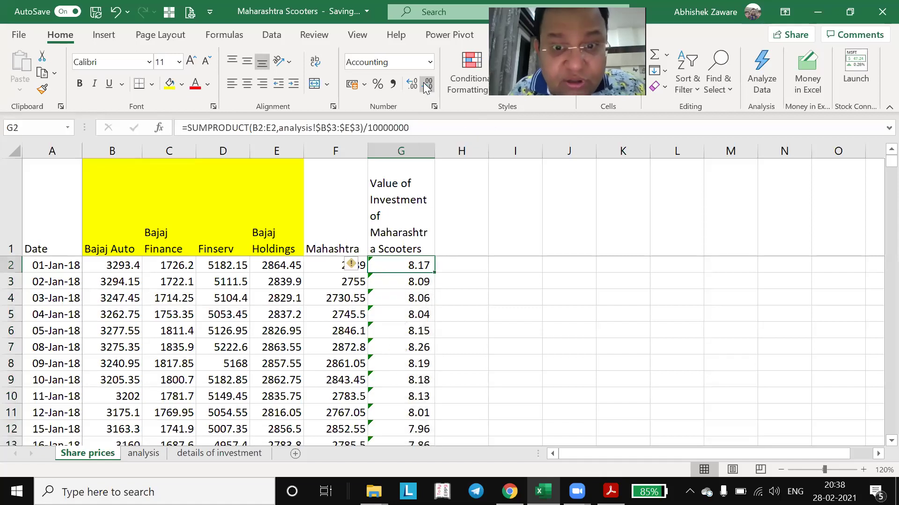
- Compare the investment values at the start and end of column G, from 01-Jan-18 to 26-Feb-21
key(ctrl+Down)
key(Down)
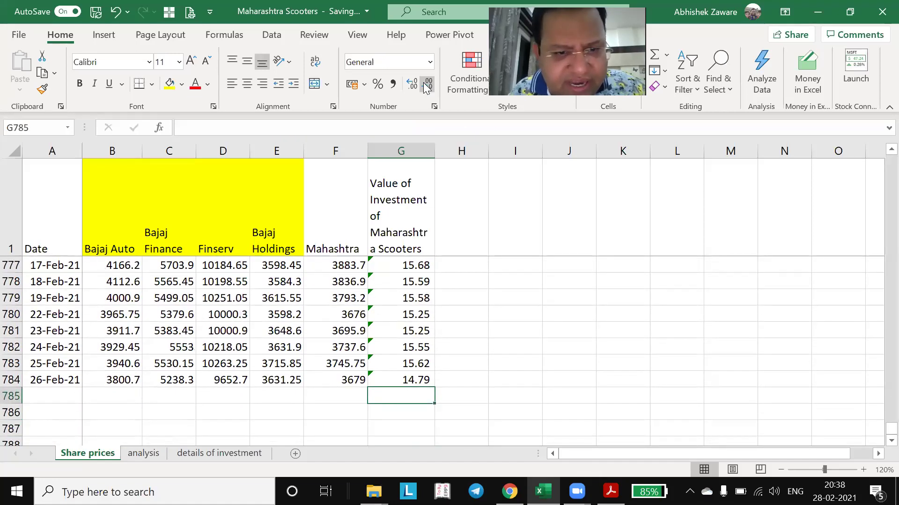
key(Up)
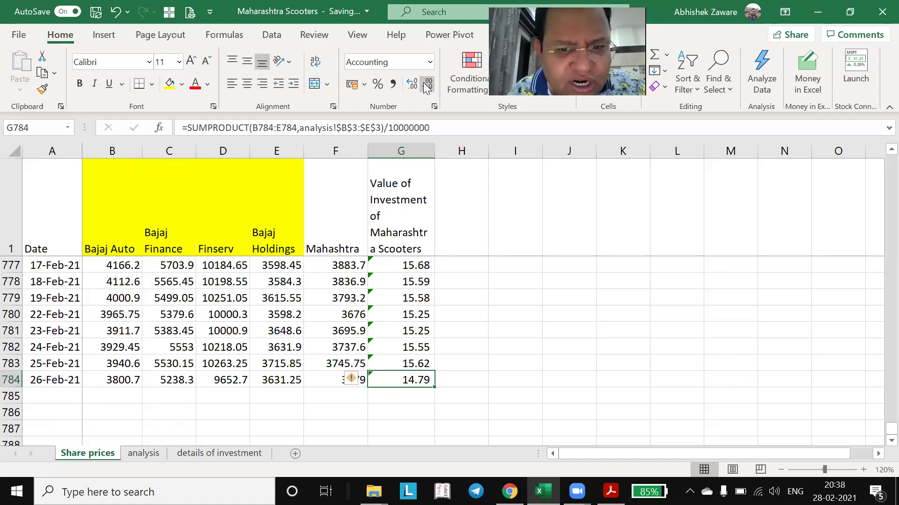
key(ctrl+Up)
key(Down)
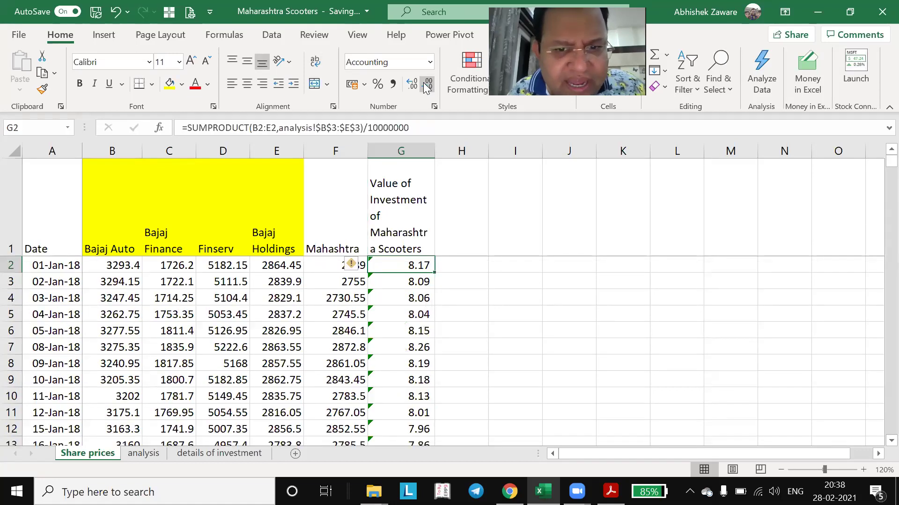
key(ctrl+Down)
key(Down)
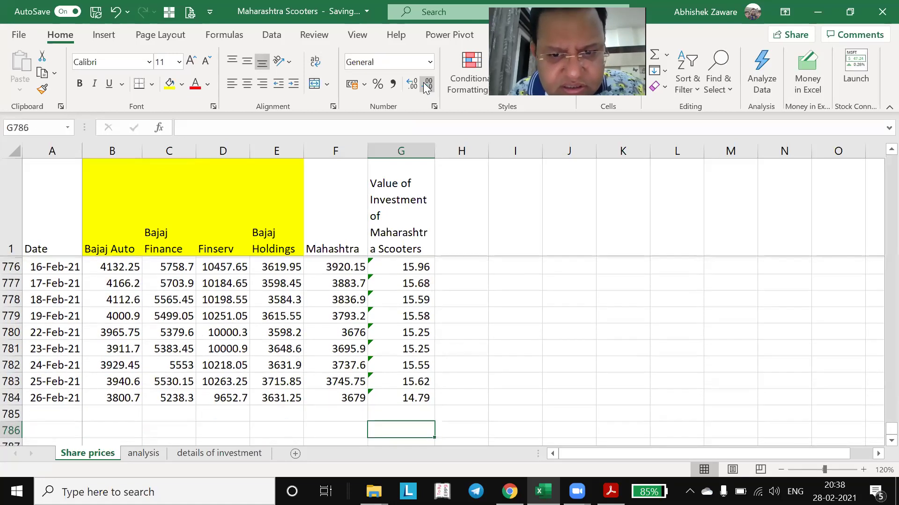
key(Up)
key(ctrl+Up)
key(Down)
key(Down)
key(Down)
key(ctrl+Down)
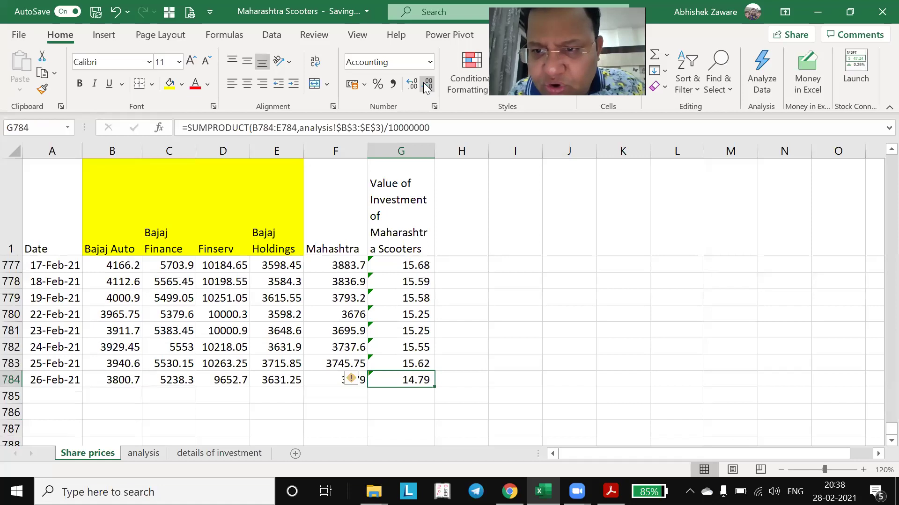
- Examine the Bajaj group shareholdings in B2:E2 of the analysis sheet
key(ctrl+Up)
key(Down)
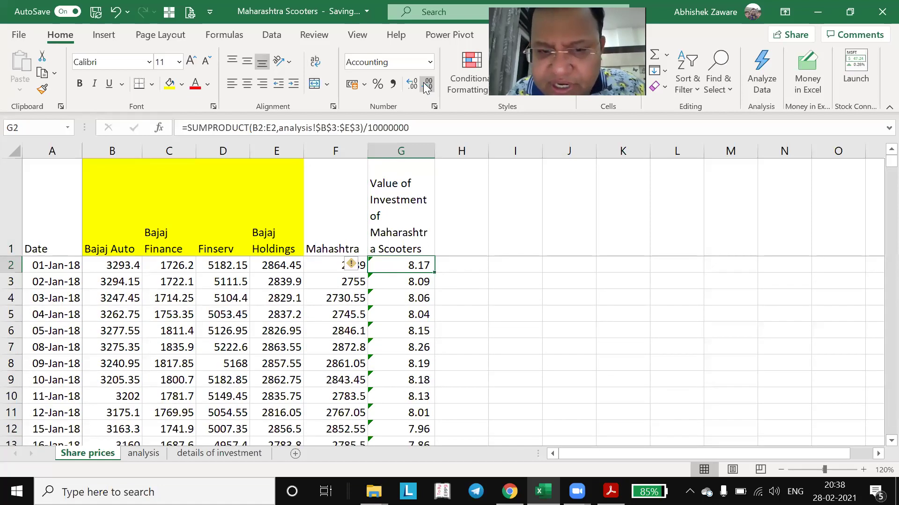
key(ctrl+Page_Down)
key(Left)
key(Left)
key(Left)
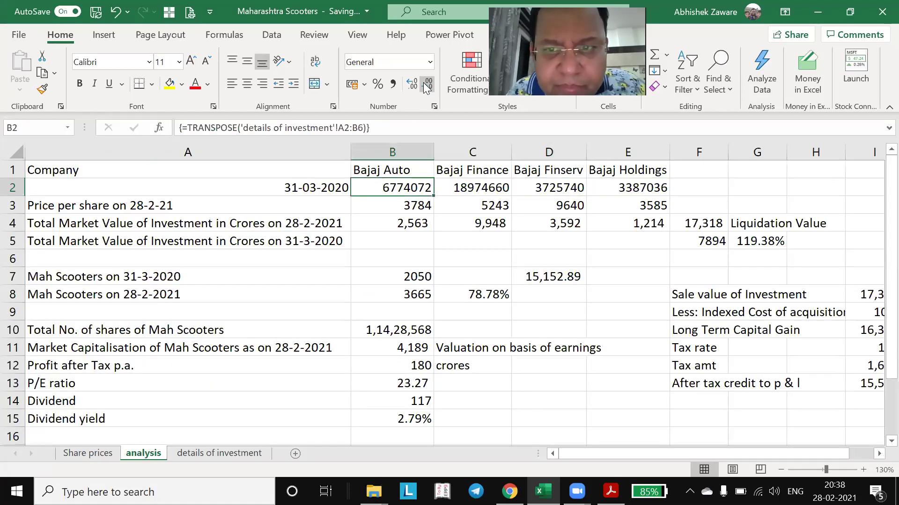
key(shift+Right)
key(shift+Right)
key(shift+Right)
key(shift+Right)
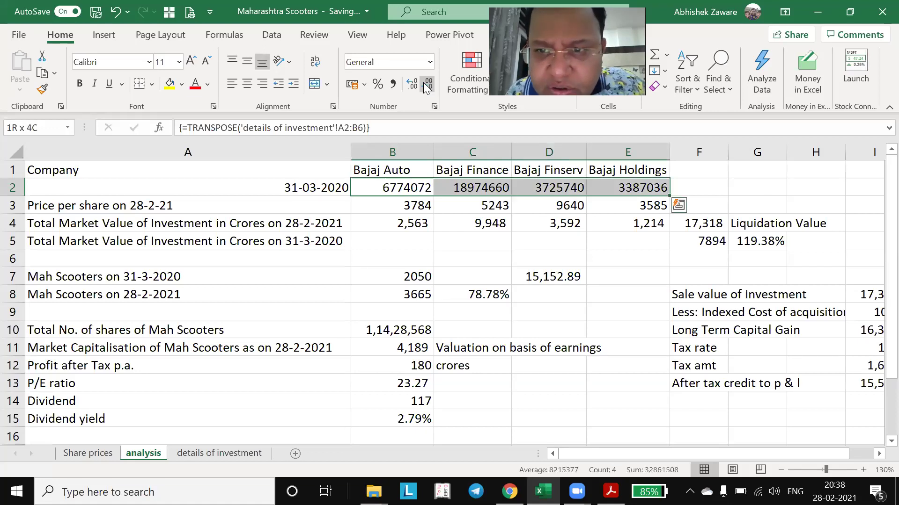
key(Right)
key(Right)
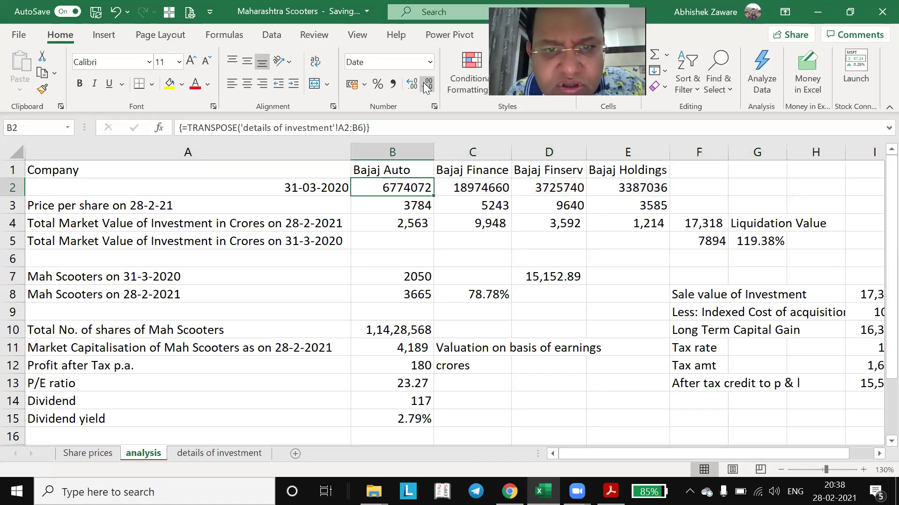
key(Right)
key(Right)
key(Right)
key(Right)
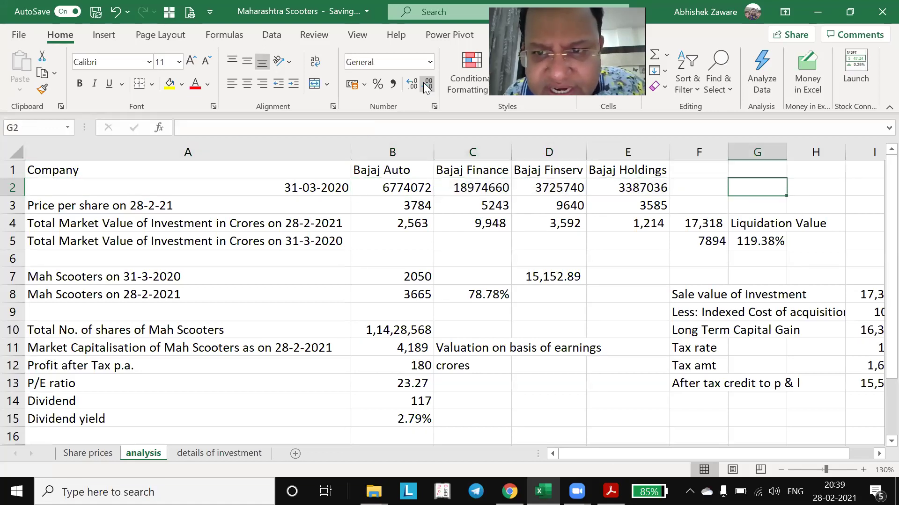
key(Left)
key(Left)
key(Left)
key(Left)
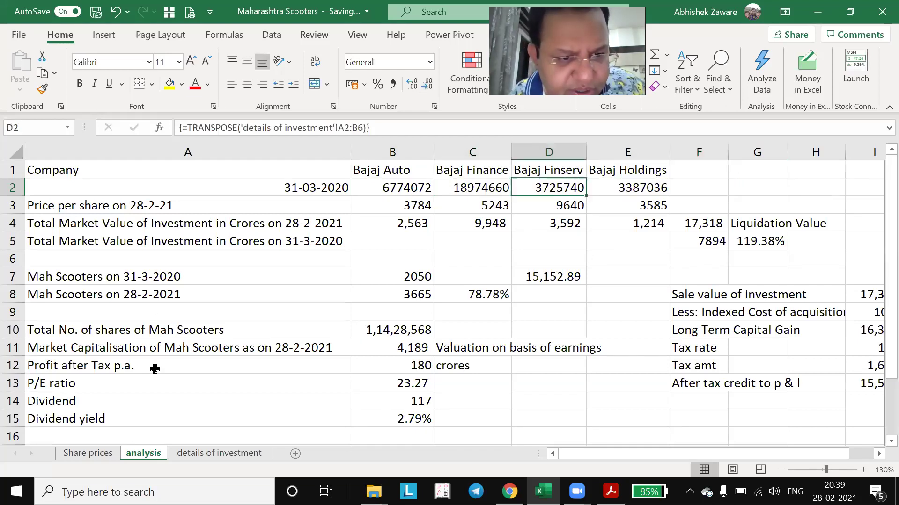
- Inspect the second array reference in the G2 SUMPRODUCT formula on the Share prices sheet without changing it
click(107, 458)
key(F2)
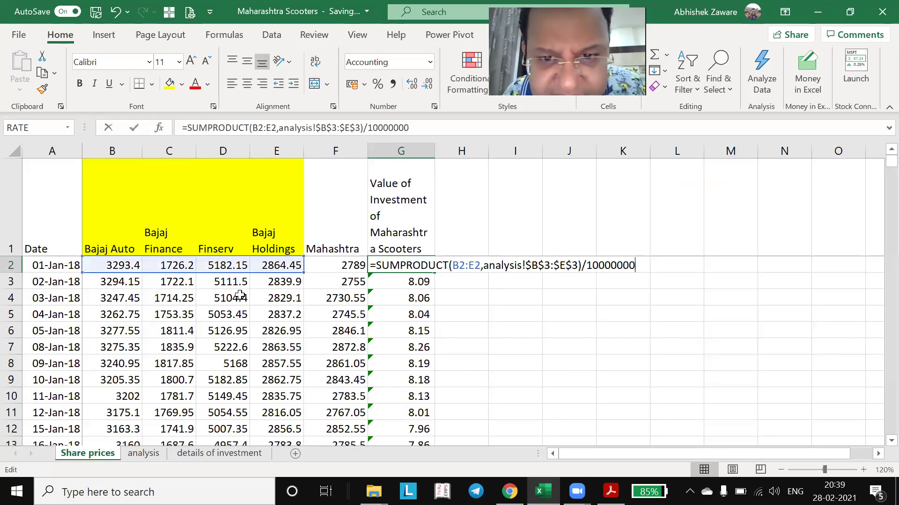
key(Left)
key(Left)
key(Left)
key(Left)
key(Left)
key(Left)
key(Left)
key(Left)
key(Left)
key(Left)
key(Left)
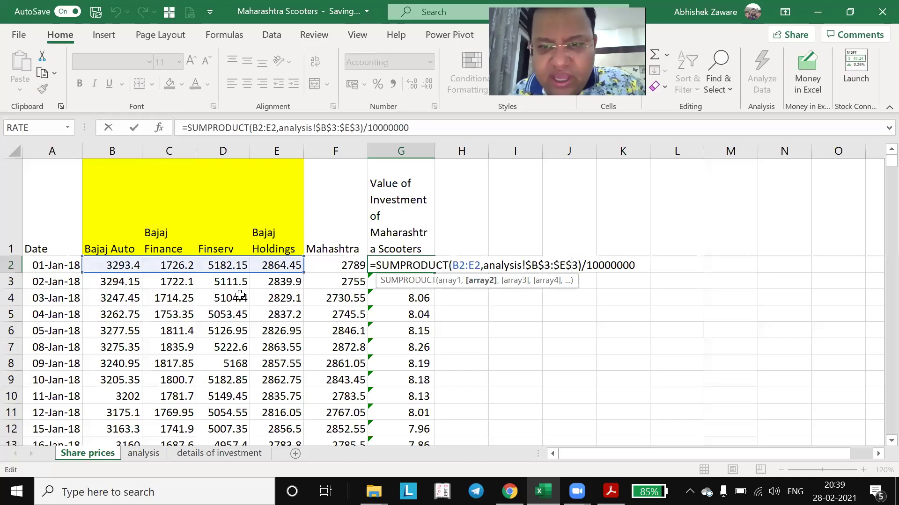
key(Escape)
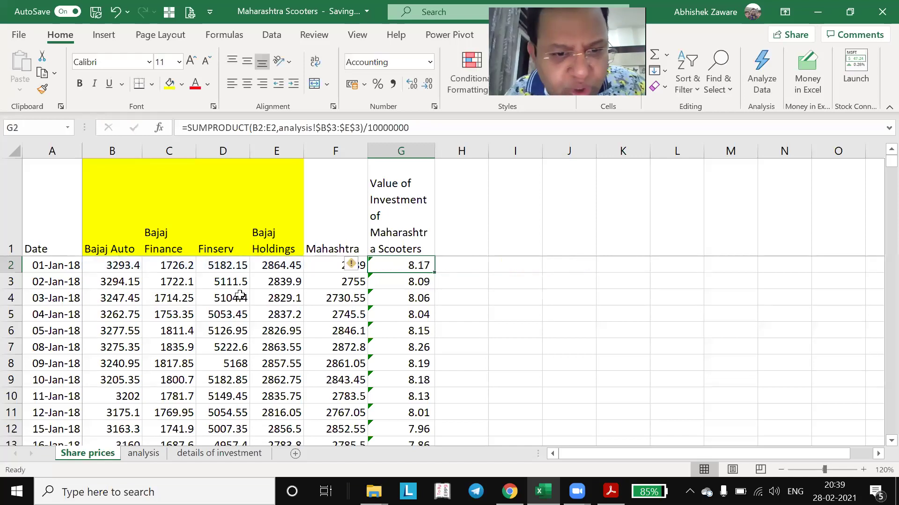
- Check on the analysis sheet whether row 3 or row 2 holds the share quantities the formula needs
key(ctrl+Page_Down)
key(Left)
key(Left)
key(Down)
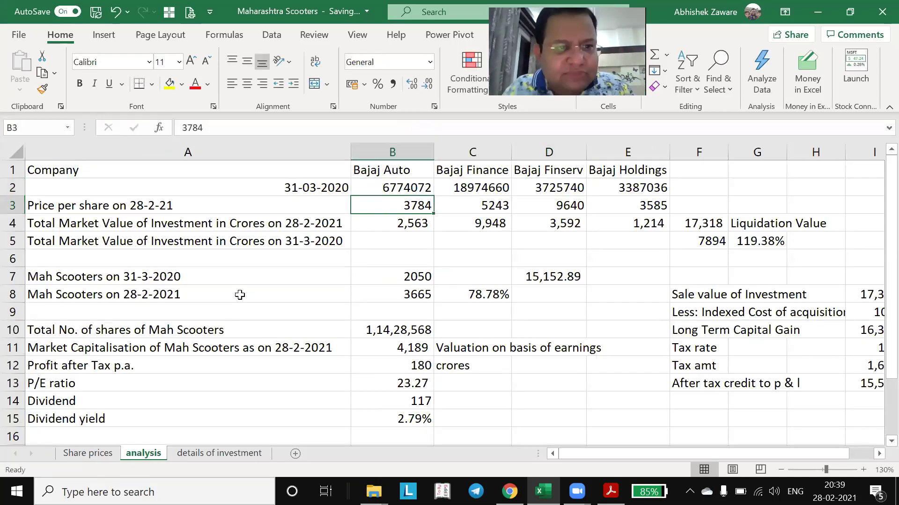
key(shift+space)
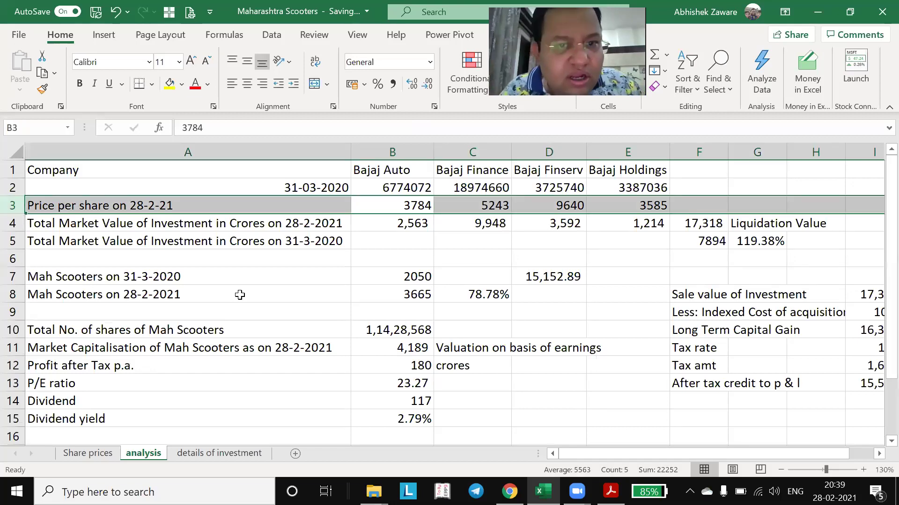
key(Up)
key(Down)
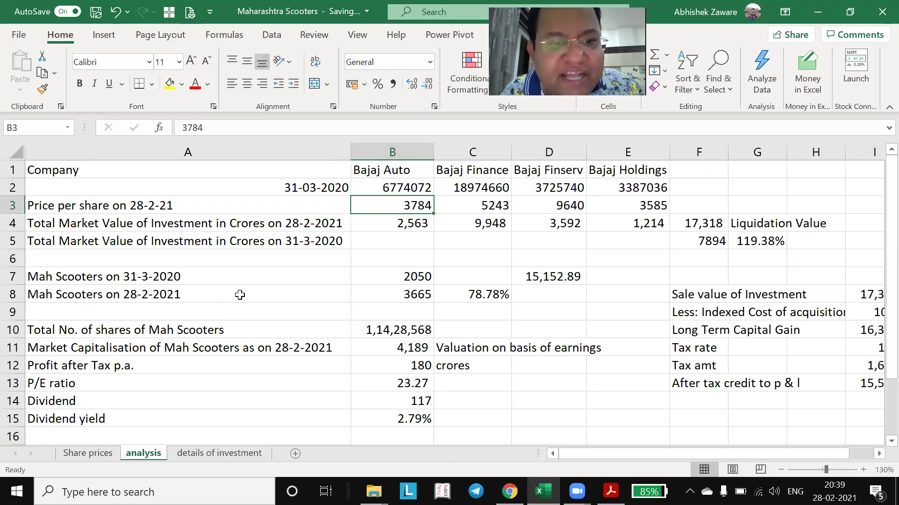
- Point the second array of the G2 formula to the shareholdings, giving =SUMPRODUCT(B2:E2,analysis!$B$2:$E$2)/10000000
key(ctrl+Page_Up)
key(F2)
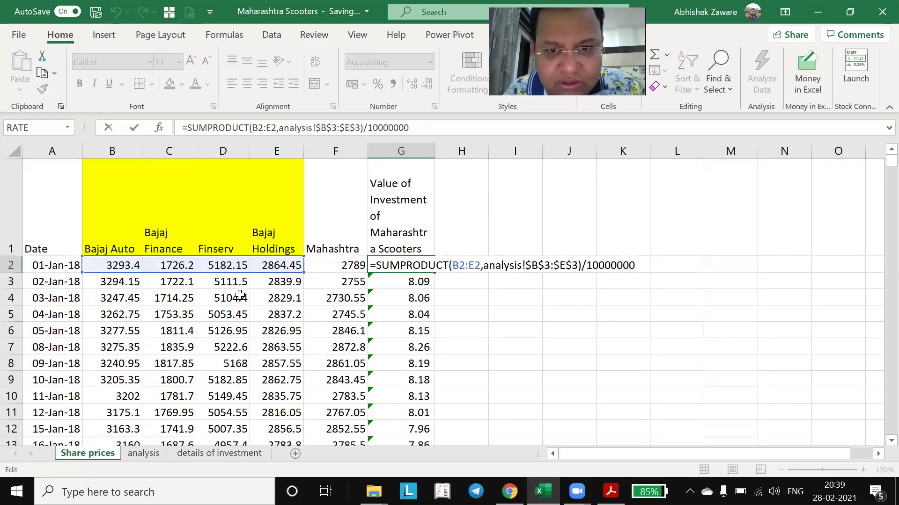
key(Left)
key(Left)
key(Left)
key(Left)
key(Left)
key(Left)
key(Left)
key(Left)
key(Left)
key(BackSpace)
text(2)
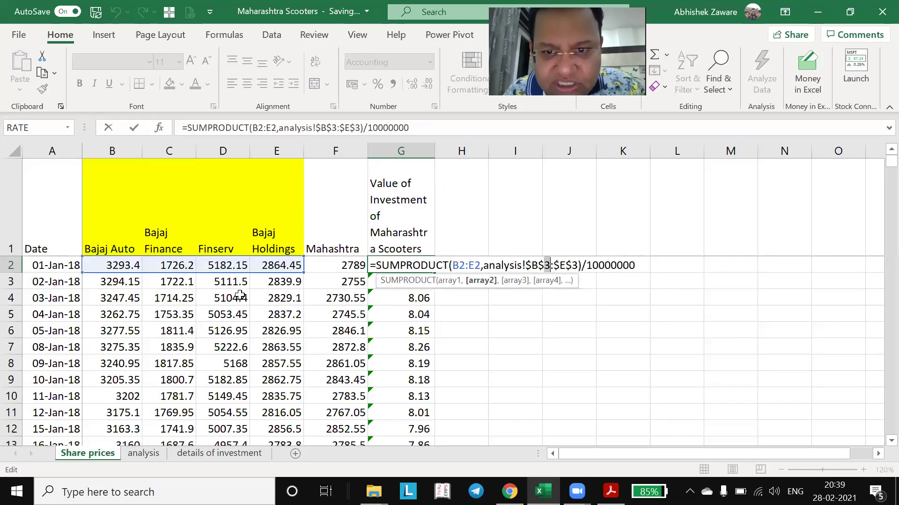
key(BackSpace)
text(2)
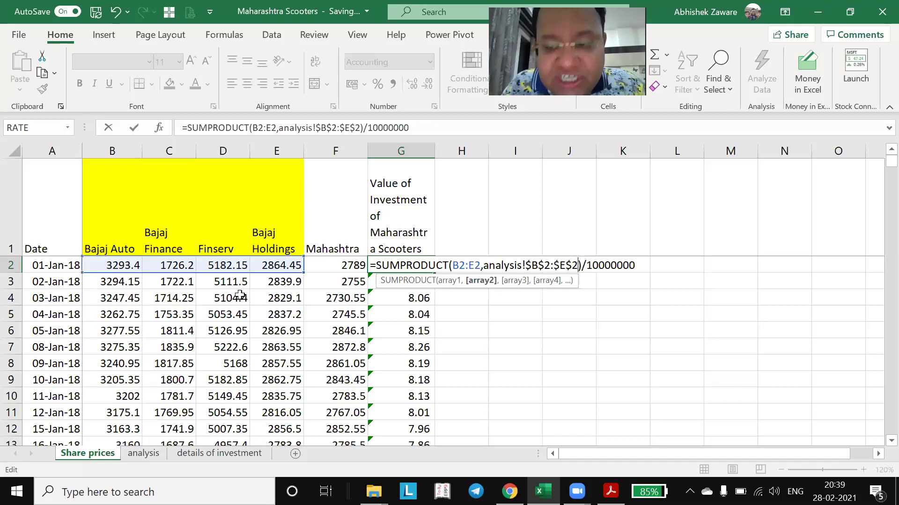
key(Return)
- Fill the corrected G2 formula down column G for all dates
key(Up)
key(Up)
key(Down)
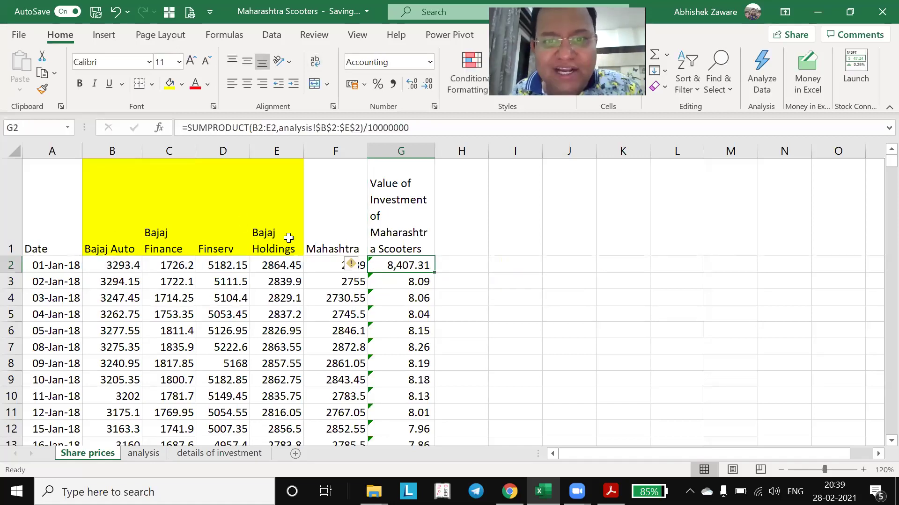
double_click(434, 273)
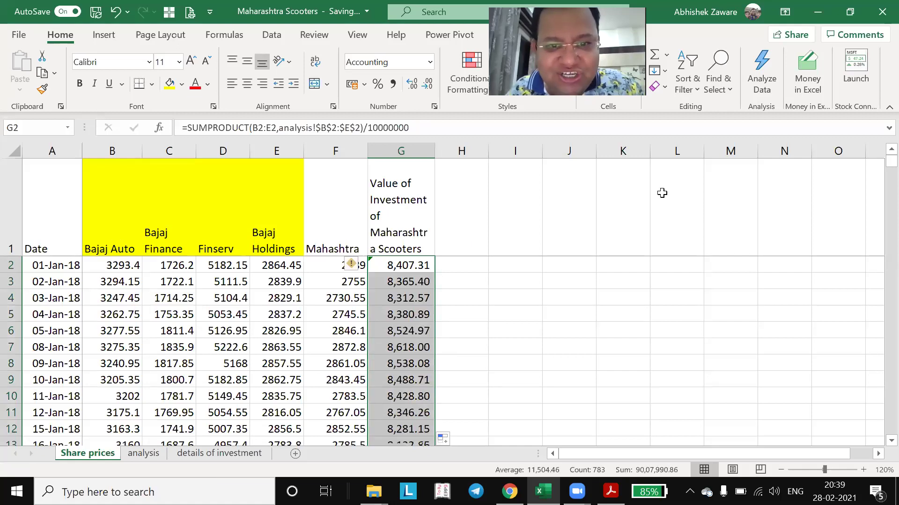
- Review the investment values at the end of column G, down to 26-Feb-21
key(ctrl+Down)
key(Down)
key(Down)
key(Down)
key(Down)
key(Down)
key(Down)
key(Up)
key(Up)
key(Up)
key(Up)
key(Up)
key(Up)
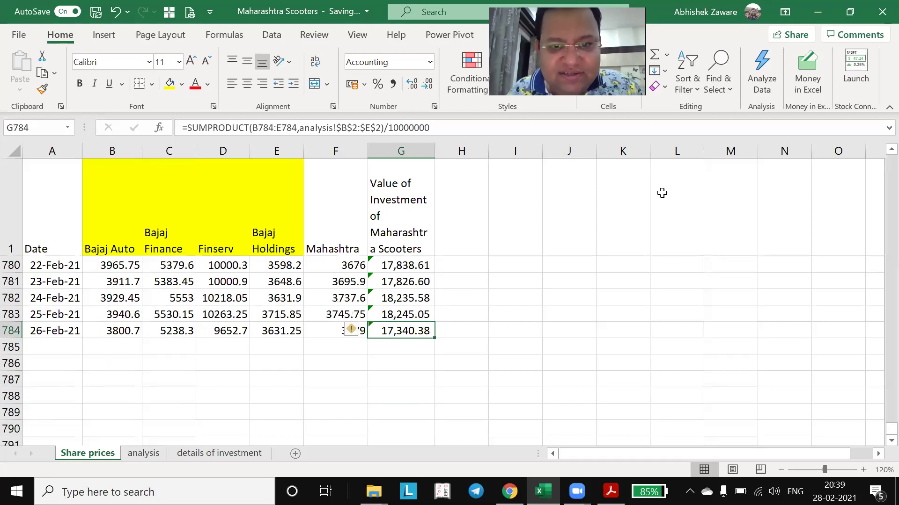
- Check the latest investment value against the total market value in F4 of the analysis sheet
key(ctrl+Page_Down)
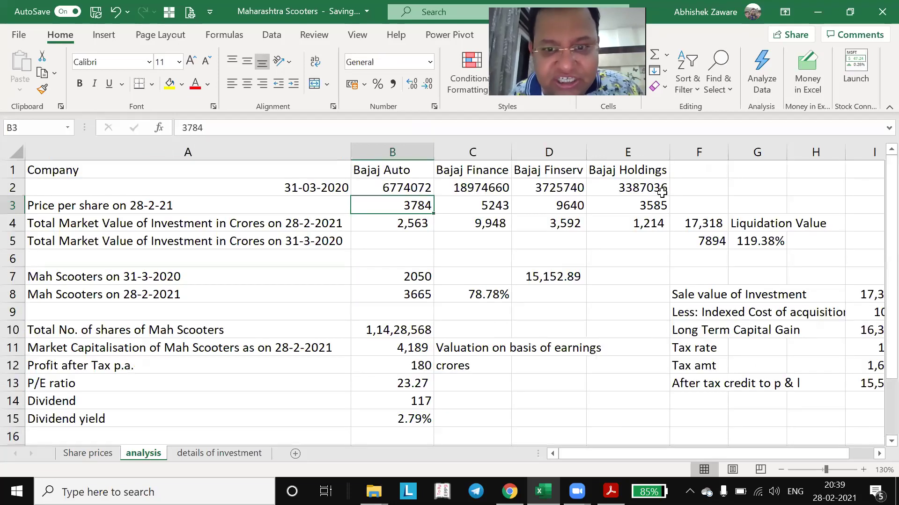
click(597, 241)
key(Right)
key(Right)
key(Right)
key(Left)
key(Left)
key(Left)
key(Up)
key(Right)
key(Right)
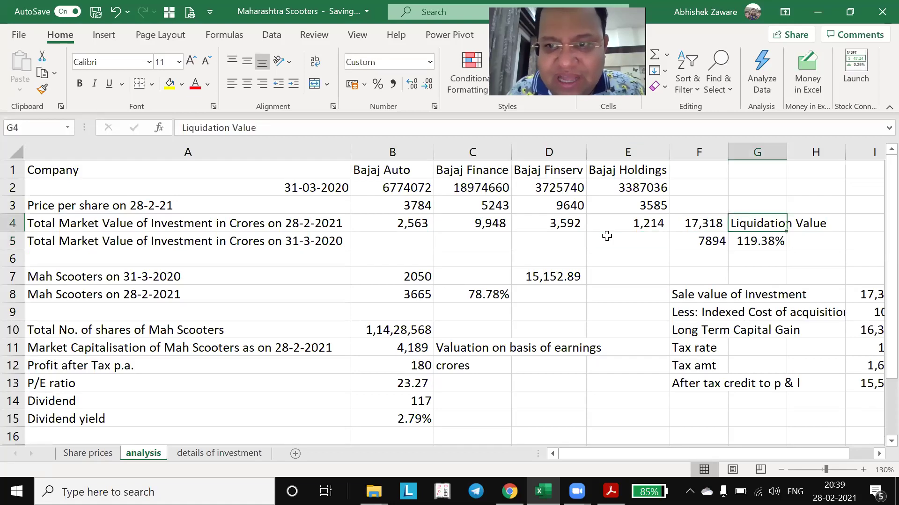
key(Left)
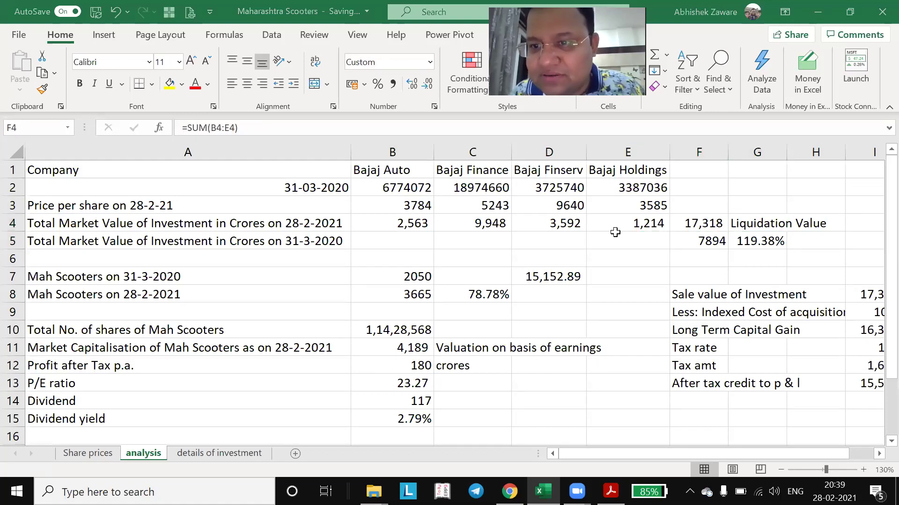
click(706, 222)
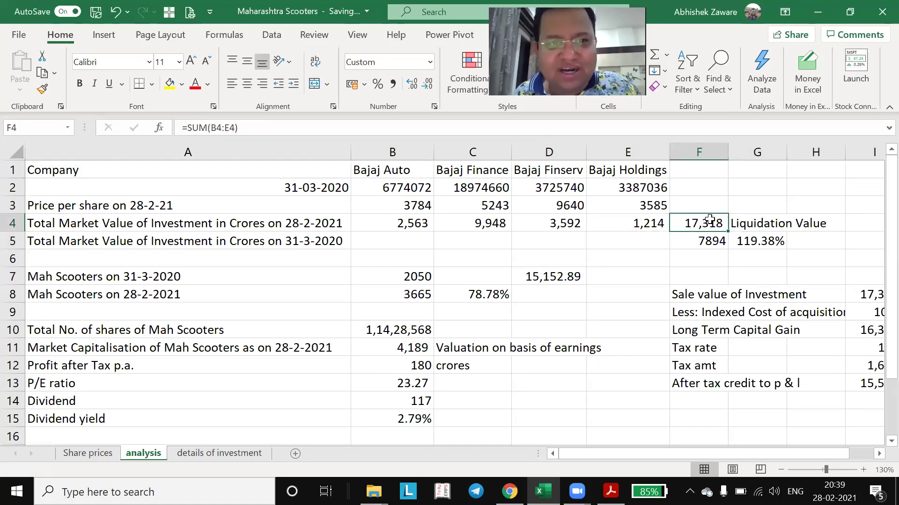
- Examine the 28-2-21 share prices in B3:E3 that underlie the total on the analysis sheet
click(379, 220)
key(Up)
key(shift+Right)
key(shift+Right)
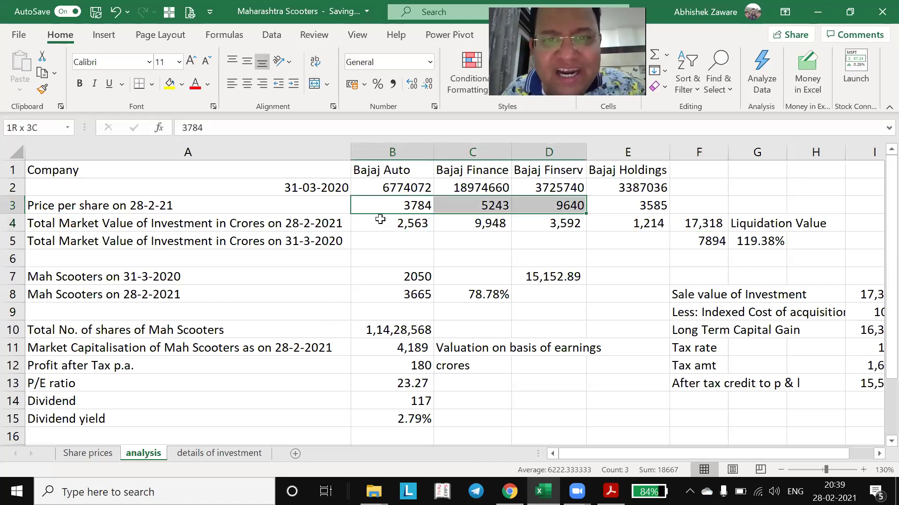
key(shift+Right)
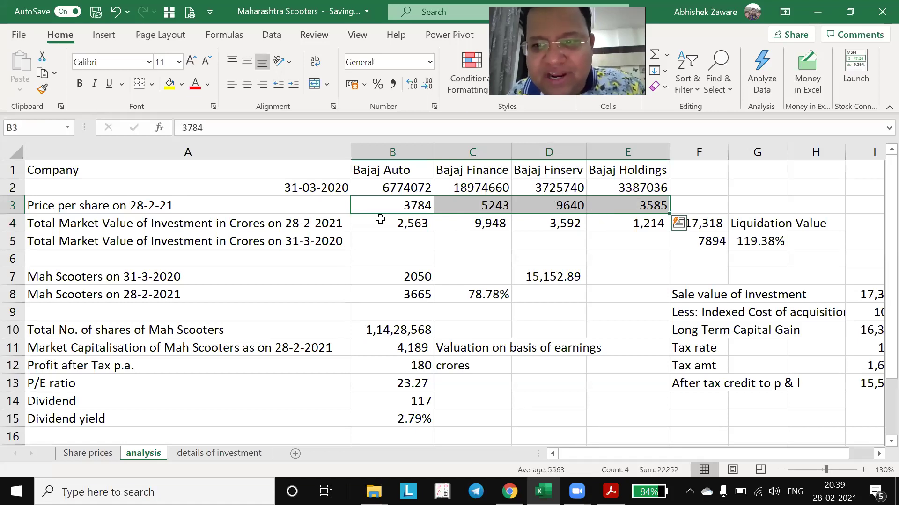
- Compare the corrected investment values for 26-Feb-21 and 01-Jan-18 in column G of the Share prices sheet
key(ctrl+Page_Up)
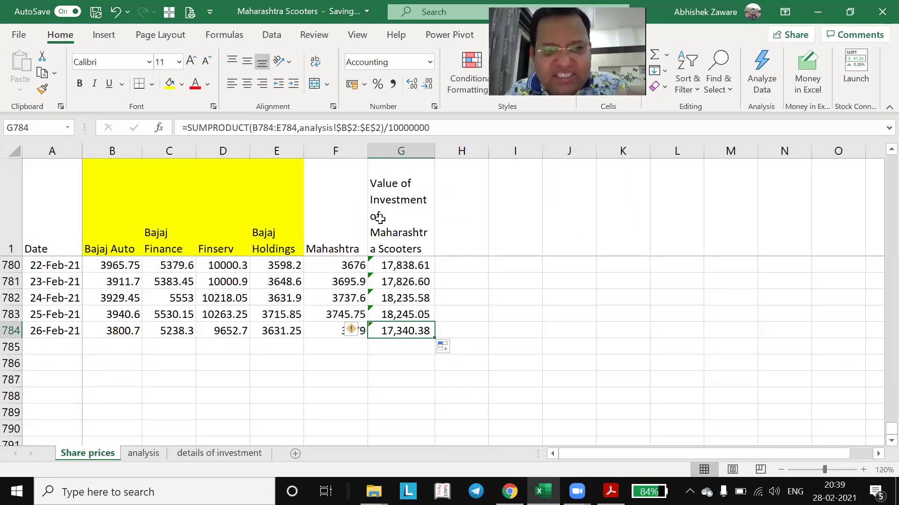
key(Down)
key(Up)
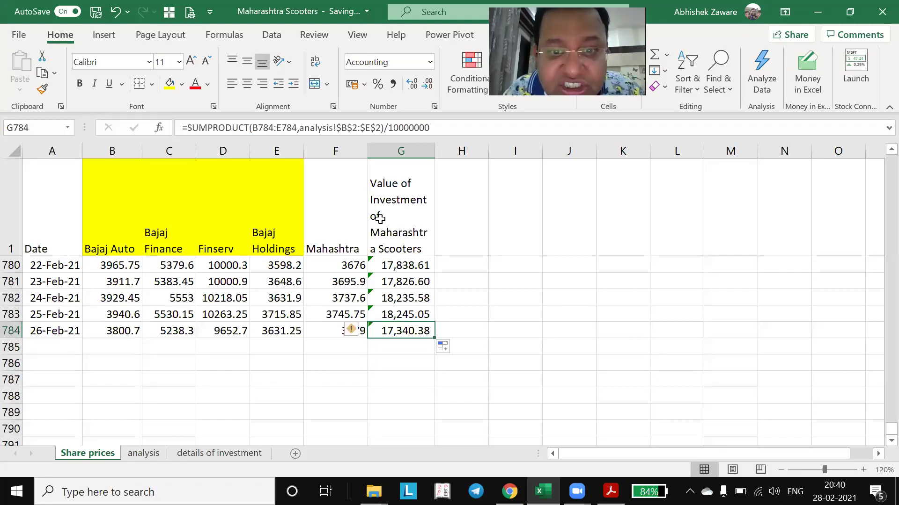
key(ctrl+Up)
key(Down)
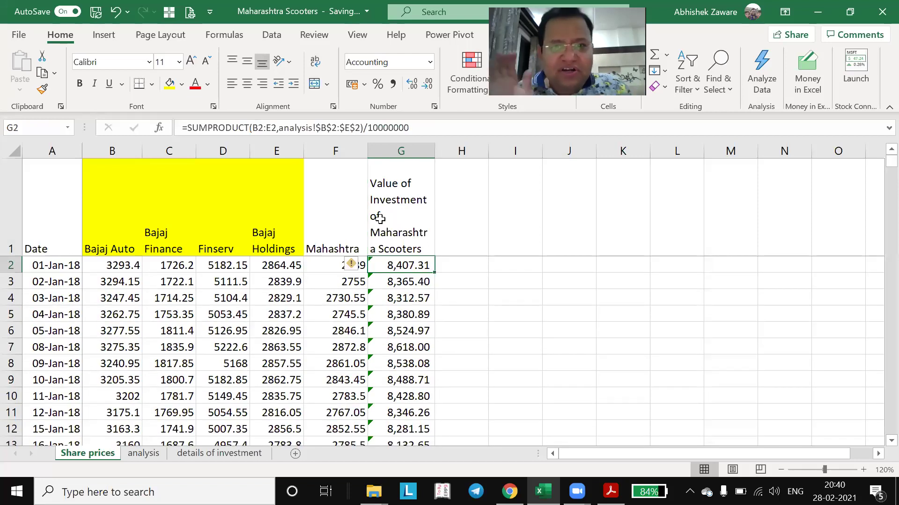
- Widen column G so its header wraps cleanly and autofit the height of row 1
key(Up)
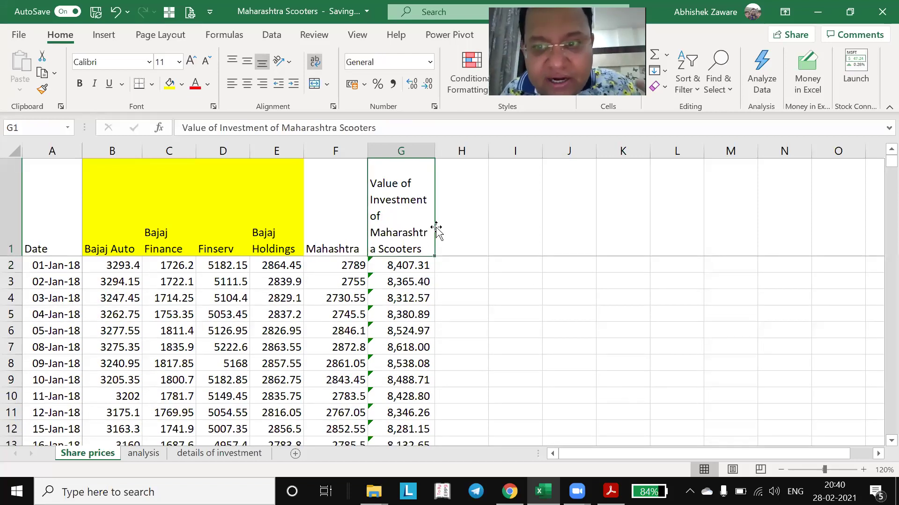
click(468, 190)
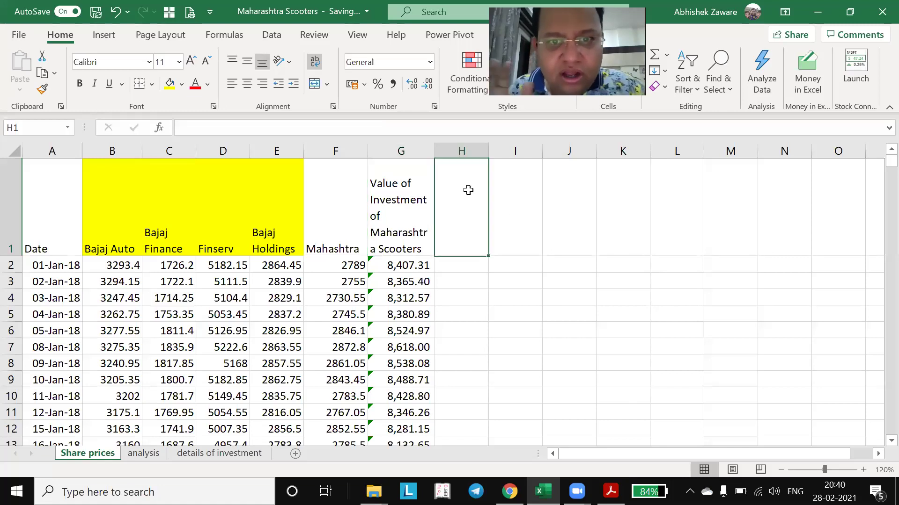
key(Left)
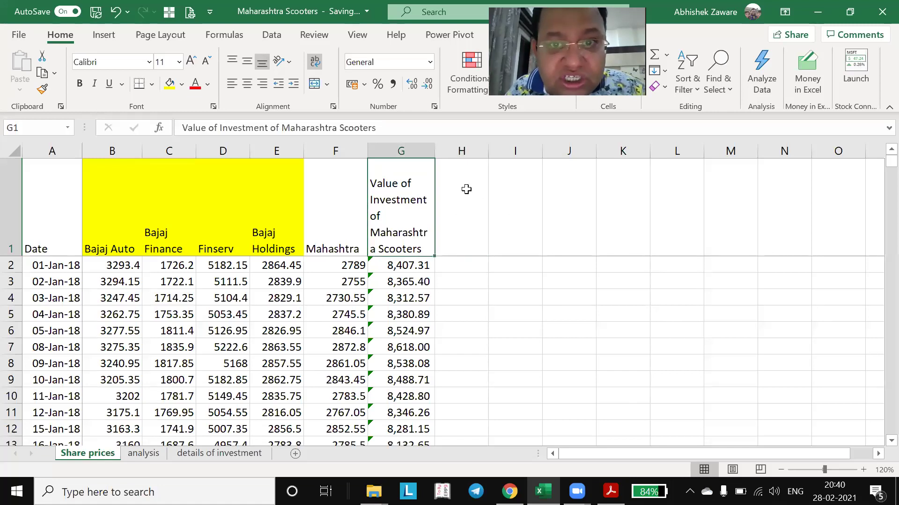
drag(434, 150, 458, 157)
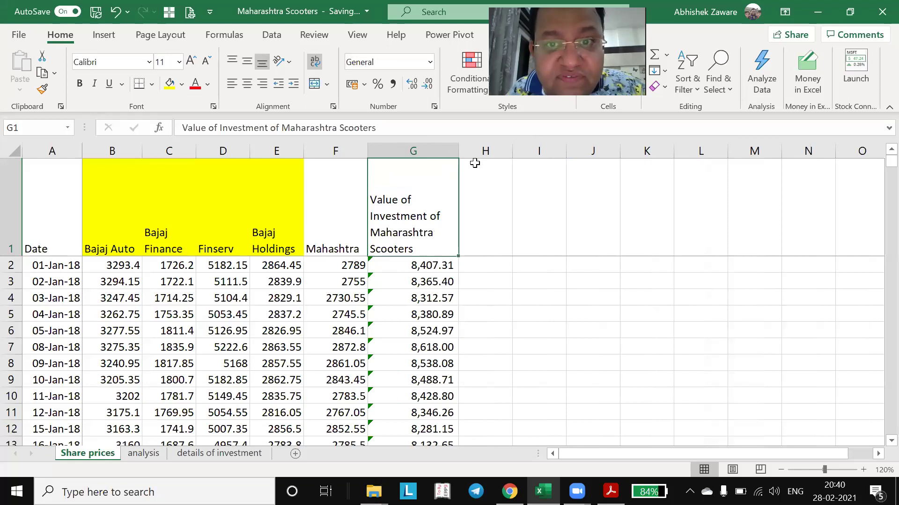
click(485, 209)
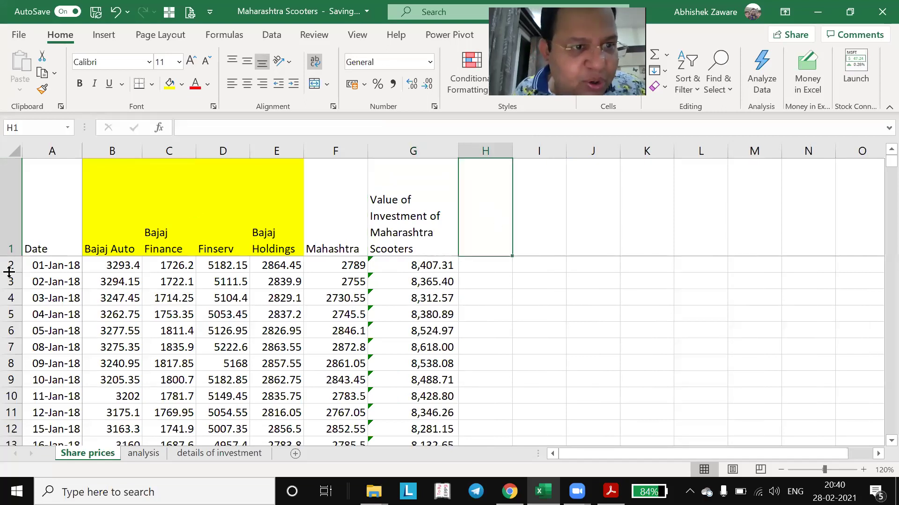
double_click(9, 254)
- Enter the header "Market Cap of Mah Scooters" in H1 of the Share prices sheet
key(Left)
key(Right)
text(Market Ca)
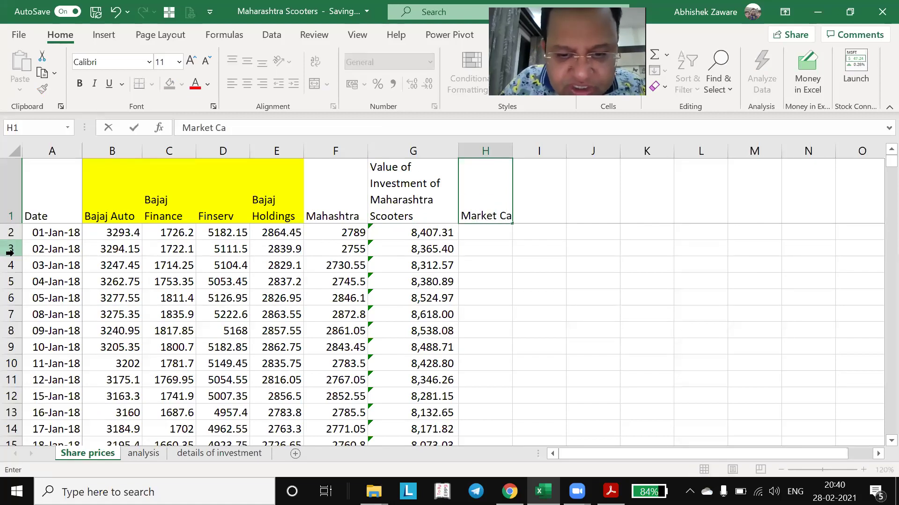
text(p of Ma)
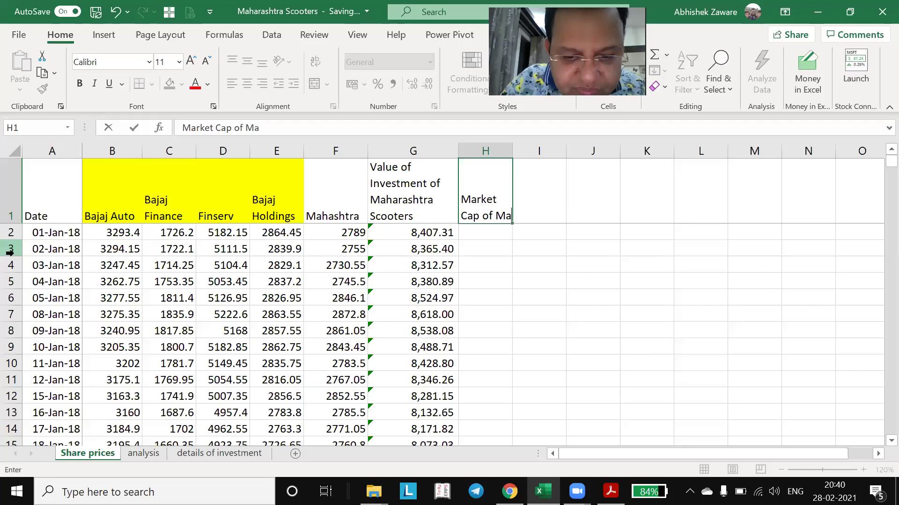
text(h Scoot)
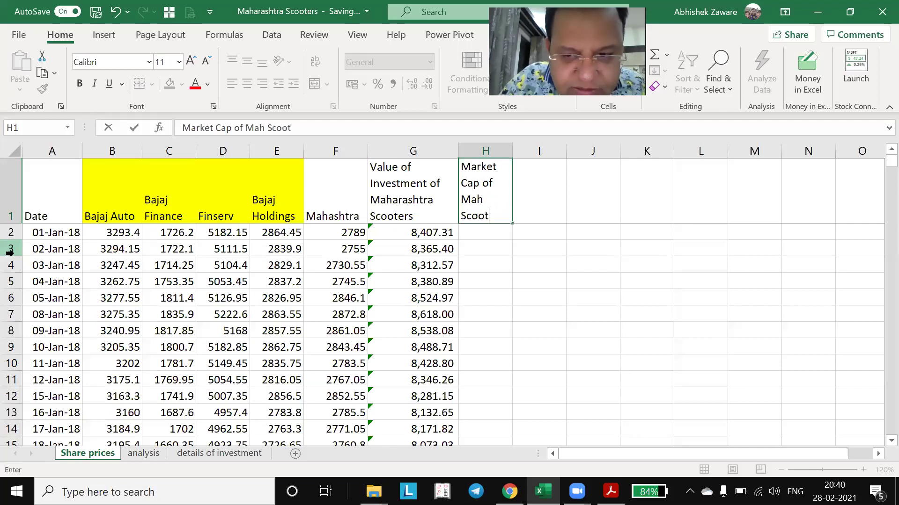
text(ers)
key(Return)
- Calculate the market cap in H2 by multiplying F2 by the number of shares in analysis!$M$12, locked as an absolute reference
text(=)
key(Left)
key(Left)
key(Left)
key(Right)
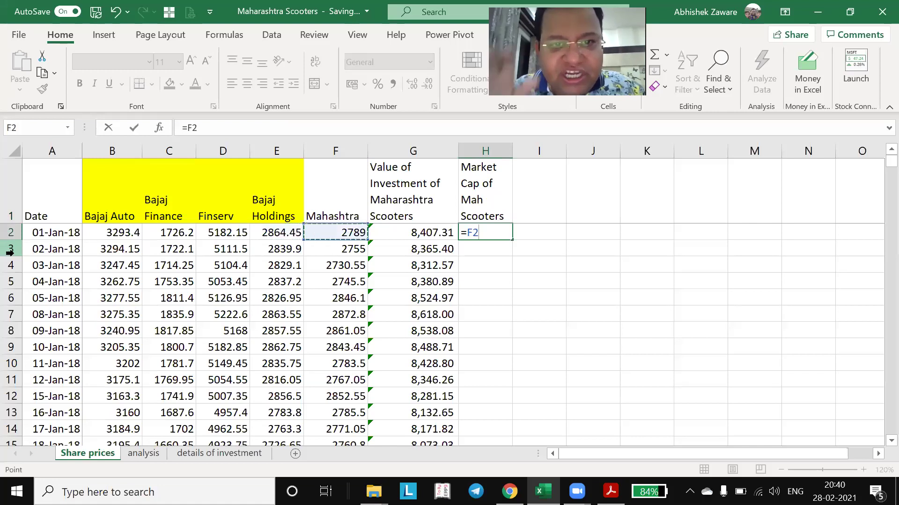
text(*)
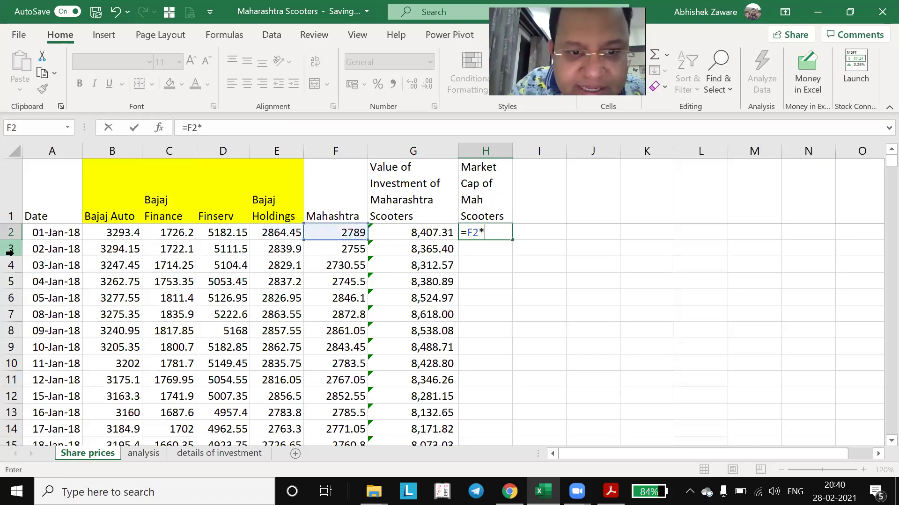
click(141, 454)
click(543, 253)
key(Right)
key(Right)
key(Right)
key(Down)
key(Down)
key(Down)
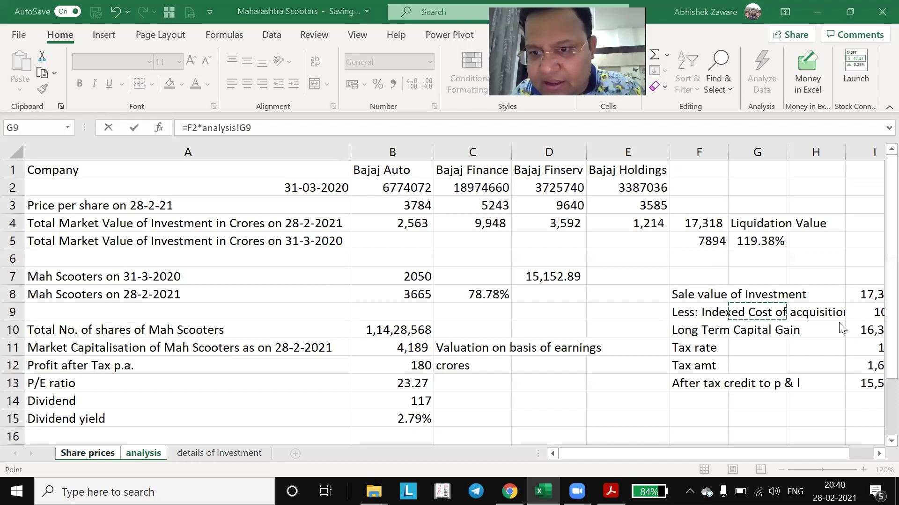
key(Right)
key(Right)
key(Right)
key(Right)
key(Right)
key(Right)
key(Down)
key(Down)
key(Down)
key(Down)
key(Up)
key(F4)
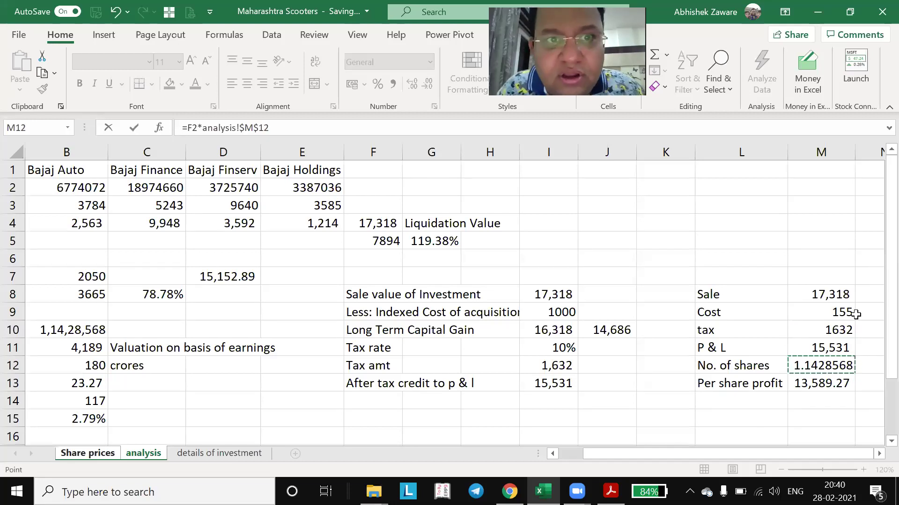
key(Return)
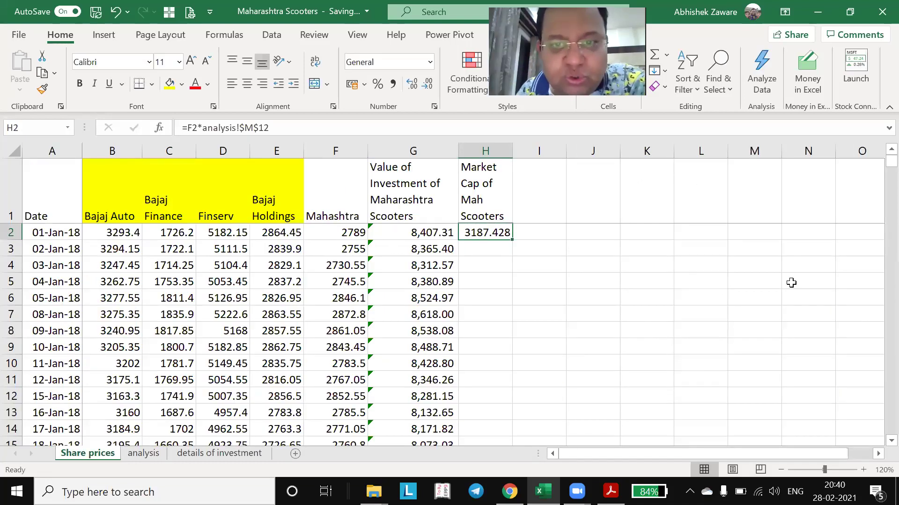
- Format columns G and H with thousands separators and no decimal places
key(Left)
key(ctrl+space)
key(shift+Right)
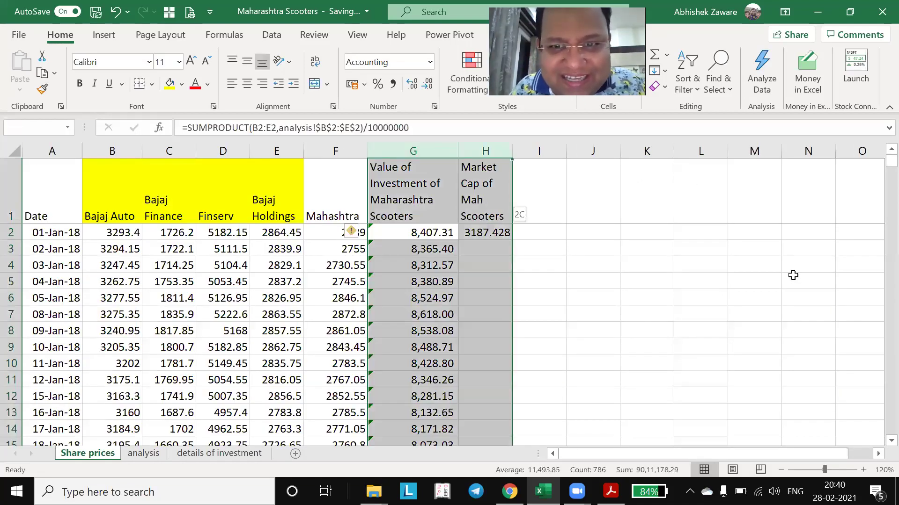
click(427, 84)
click(427, 84)
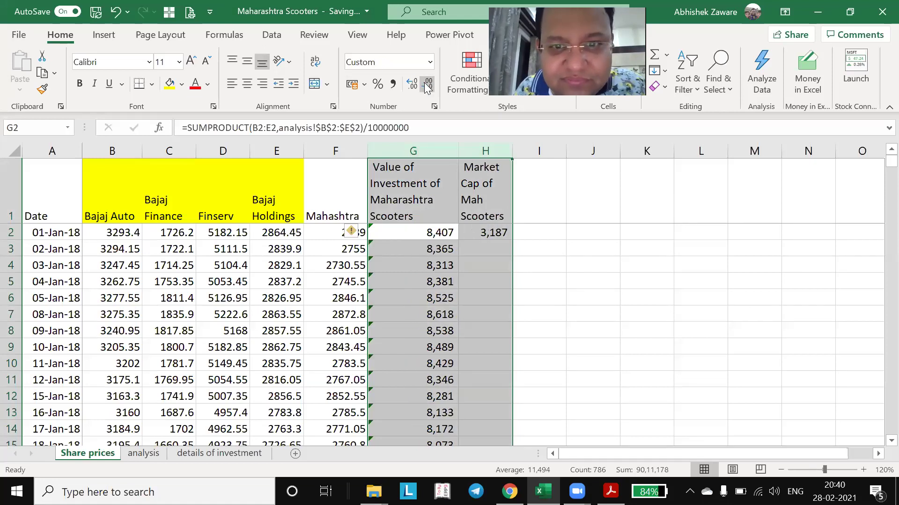
- Fill the H2 market cap formula down column H and check the last row against the investment value
key(Right)
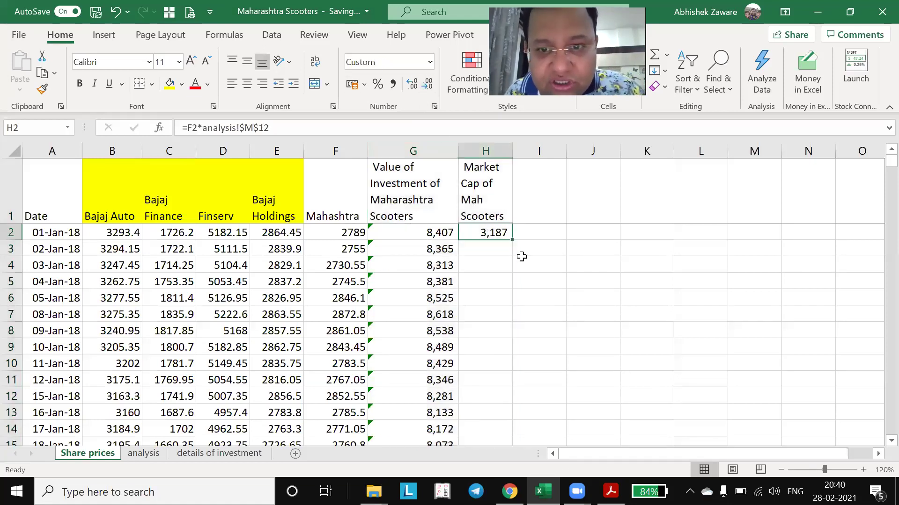
double_click(511, 240)
click(505, 236)
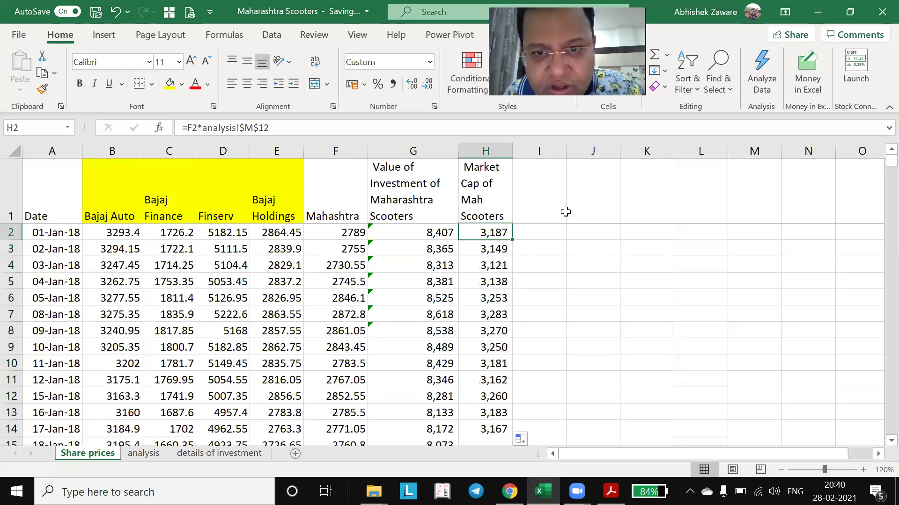
key(ctrl+Down)
key(Down)
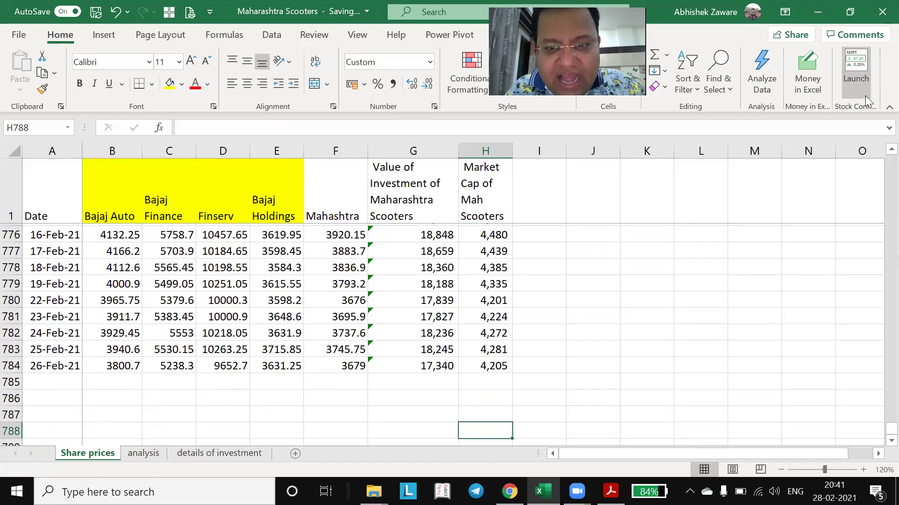
key(Up)
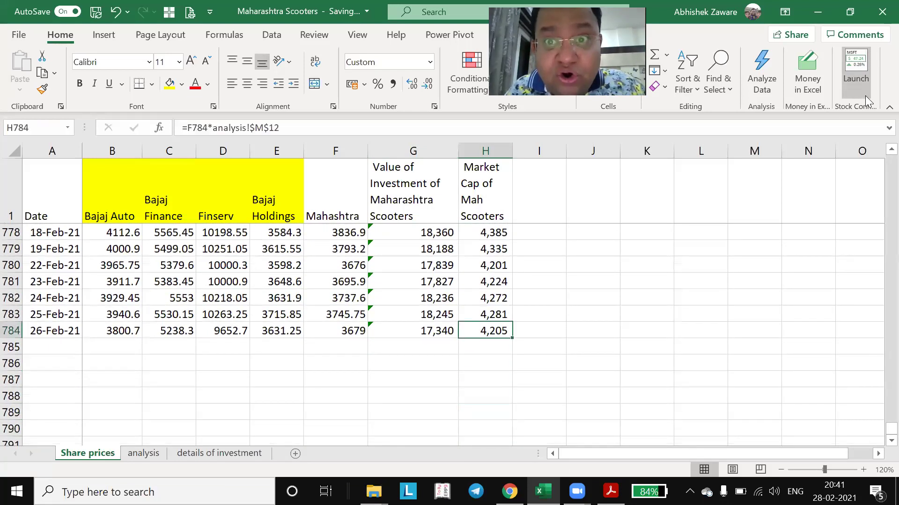
- Enter the header "Ratio of Mah scooters Market Cap to Value of Investment" in I1
key(ctrl+Up)
key(Down)
key(Up)
key(Right)
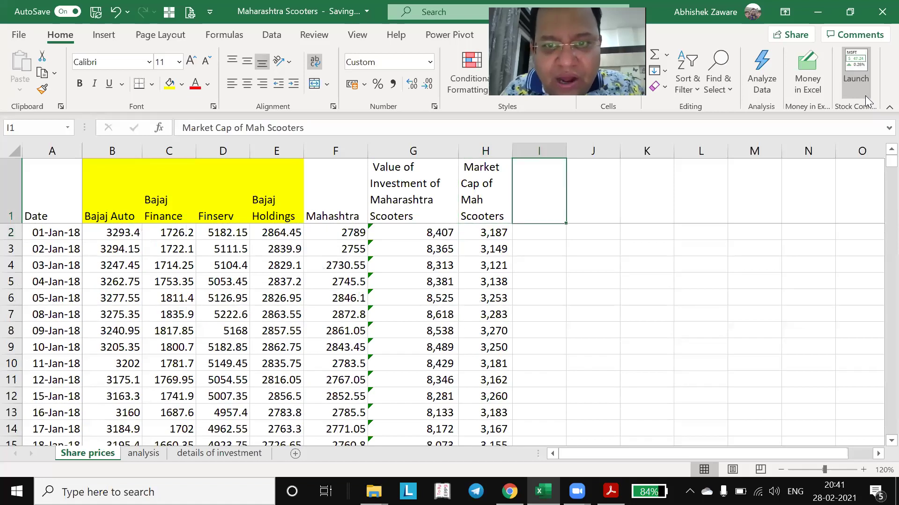
text(Rat)
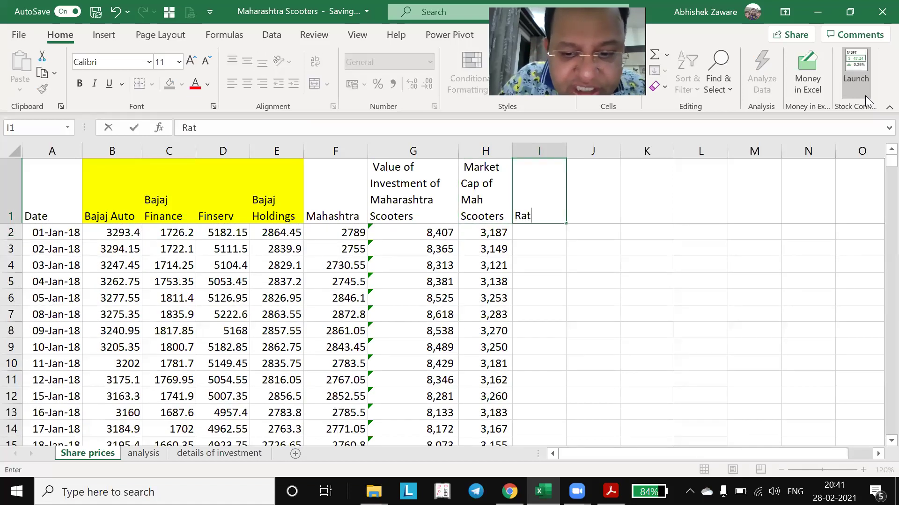
text(ion)
key(BackSpace)
text(of Mah)
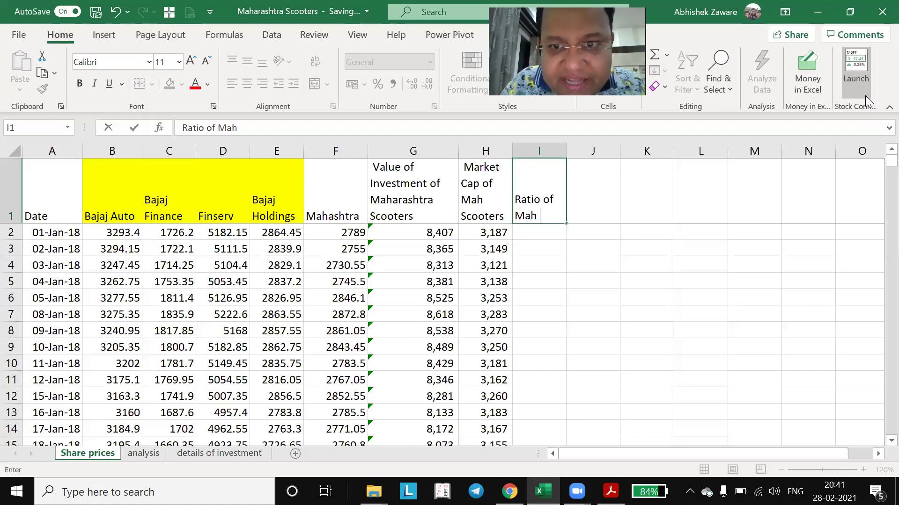
text( sc)
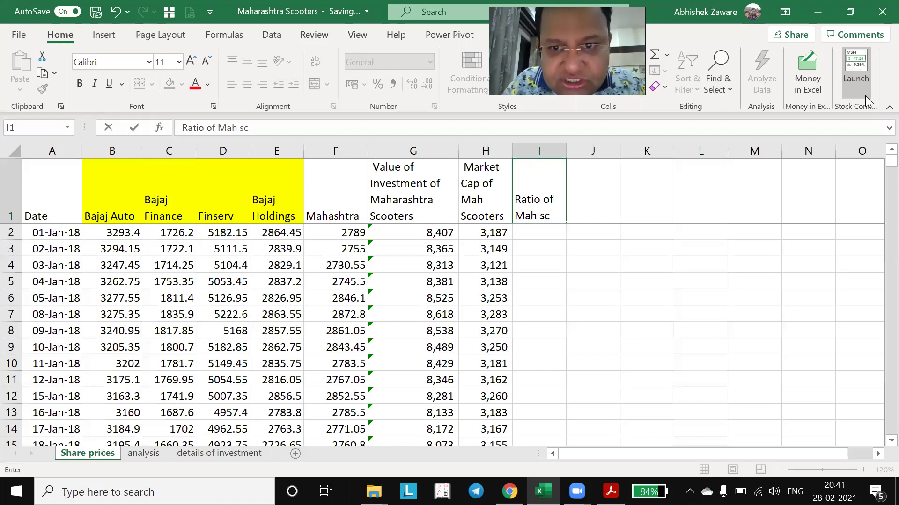
text(ooters )
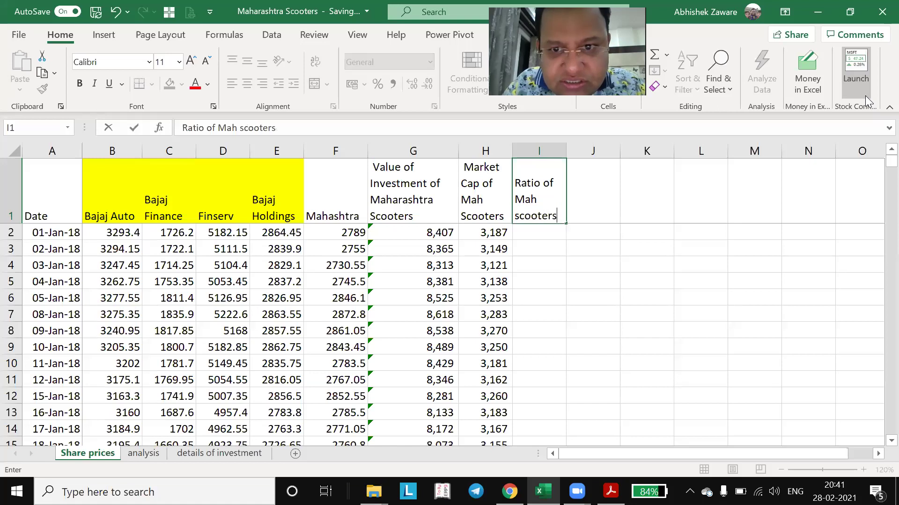
text(Marke)
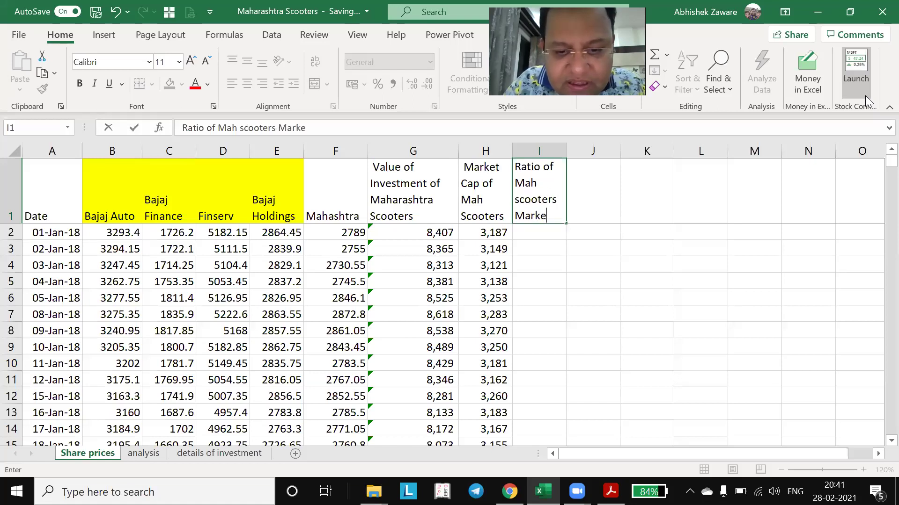
text(t Cap to Value of I)
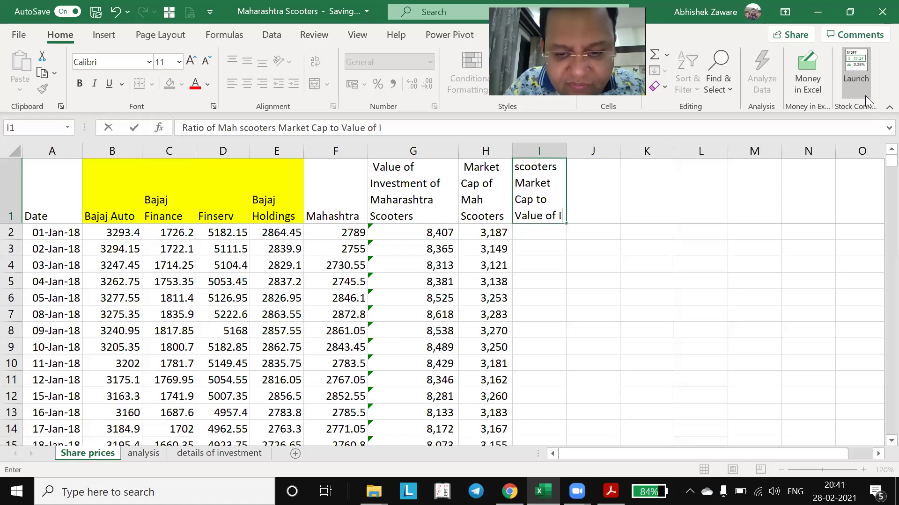
text(nvestment)
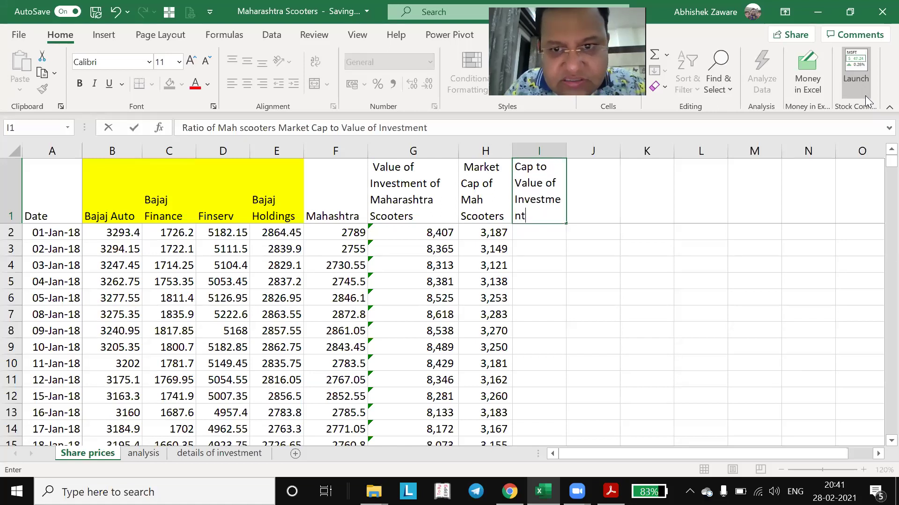
key(Return)
- Widen column I so its header wraps onto four lines and autofit the height of row 1
key(Up)
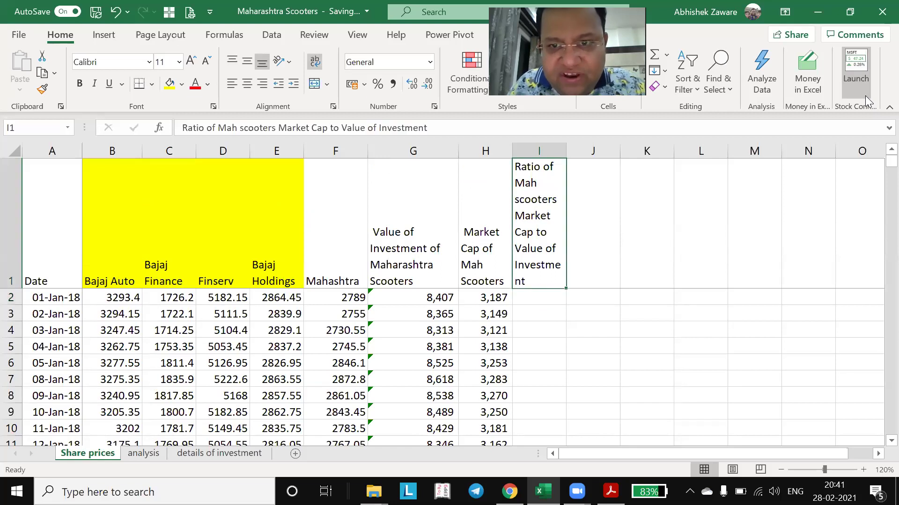
drag(567, 152, 607, 163)
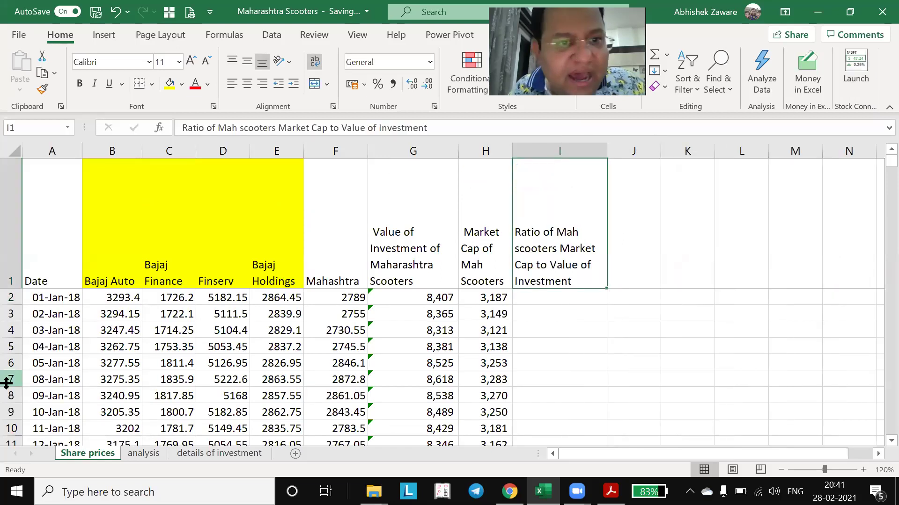
double_click(15, 287)
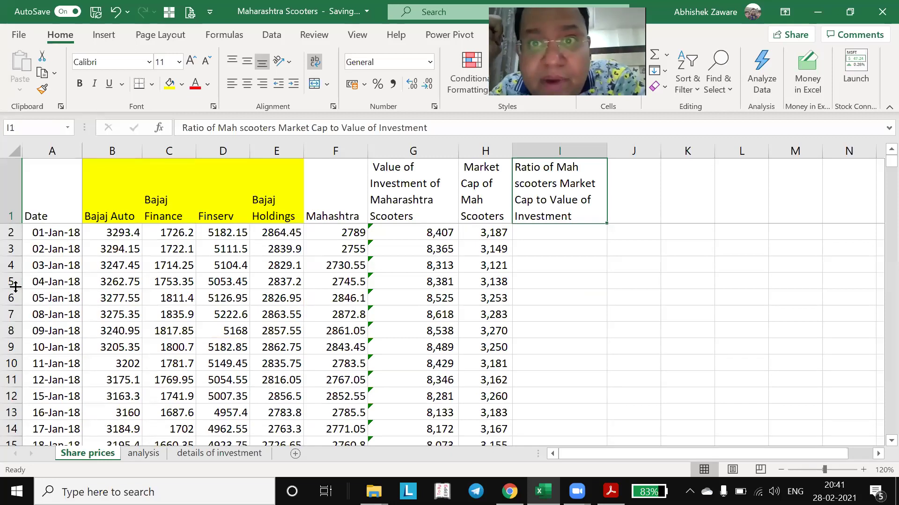
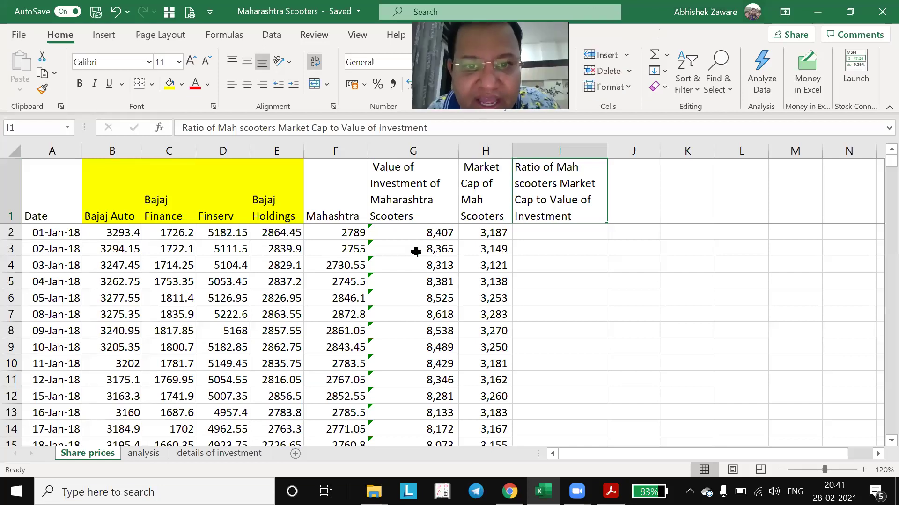
- Calculate the ratio of market cap to investment value in I2 with the formula =H2/G2
click(412, 233)
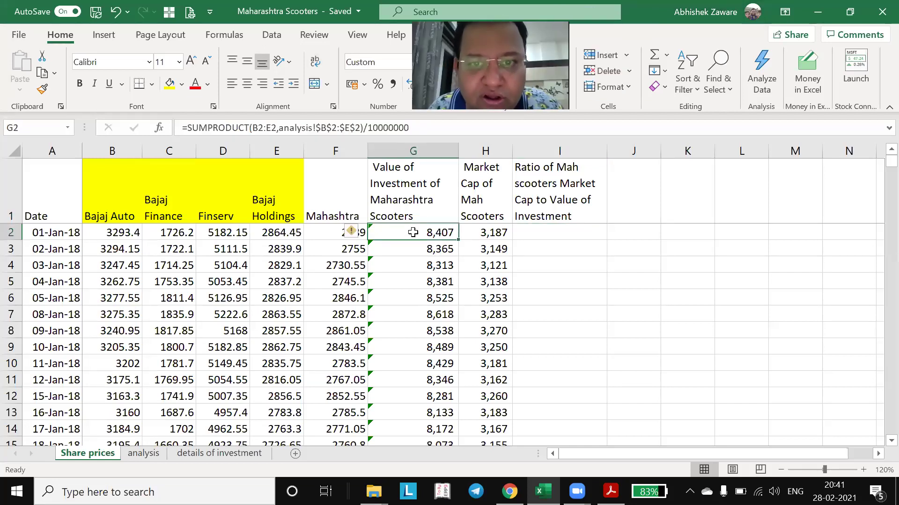
key(Right)
key(Right)
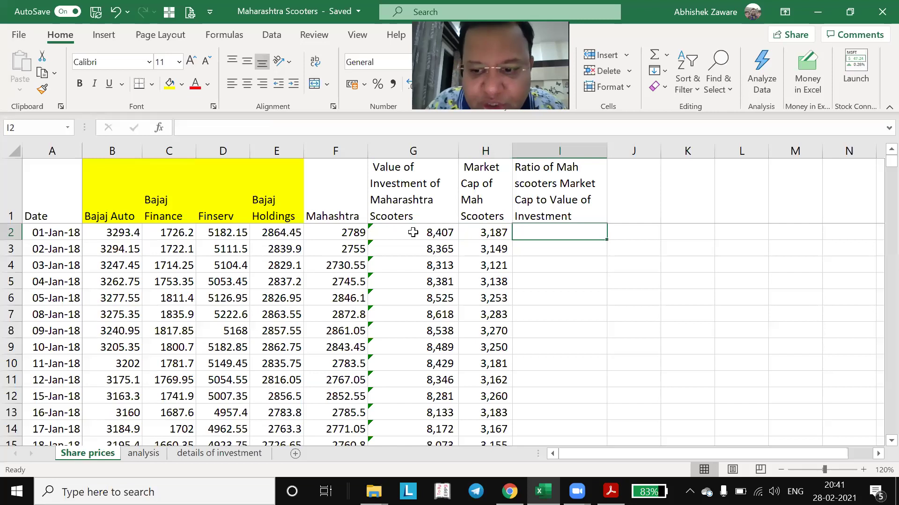
text(=)
key(Left)
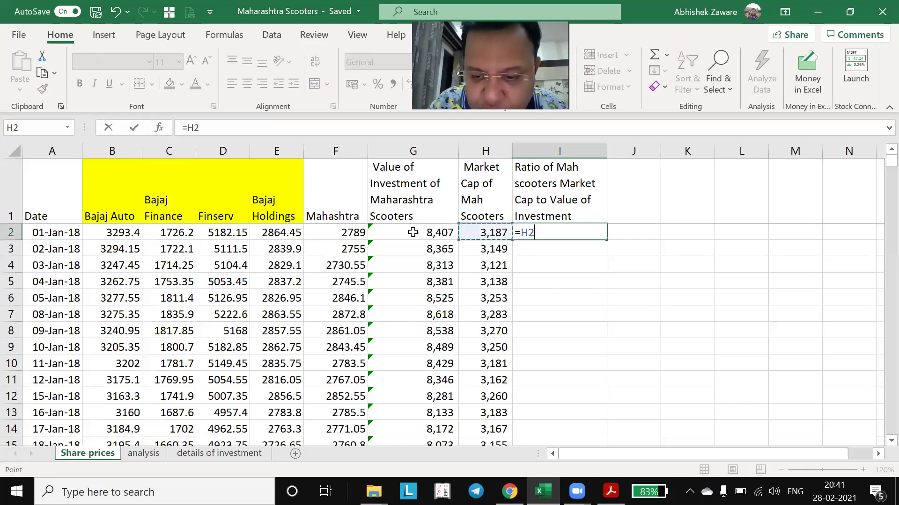
text(/)
key(Left)
key(Left)
key(ctrl+Return)
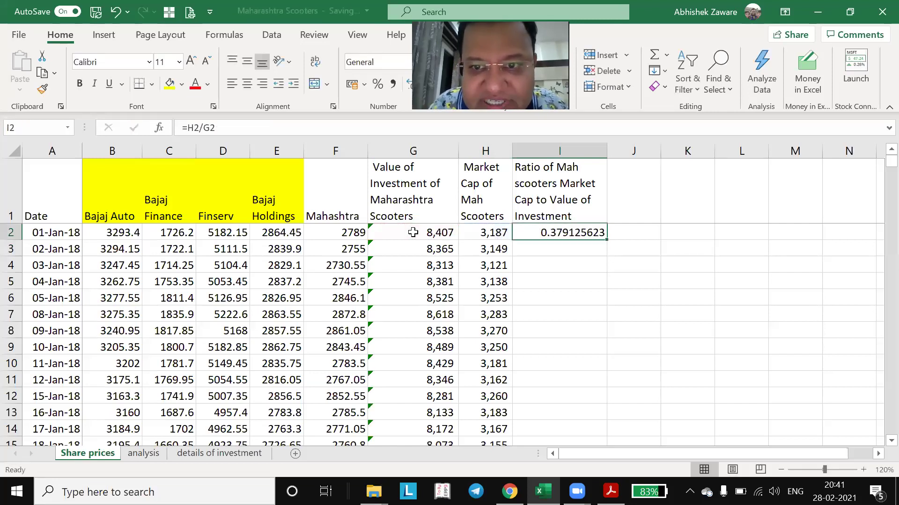
- Format the ratio in I2 as a percentage with two decimal places
click(378, 84)
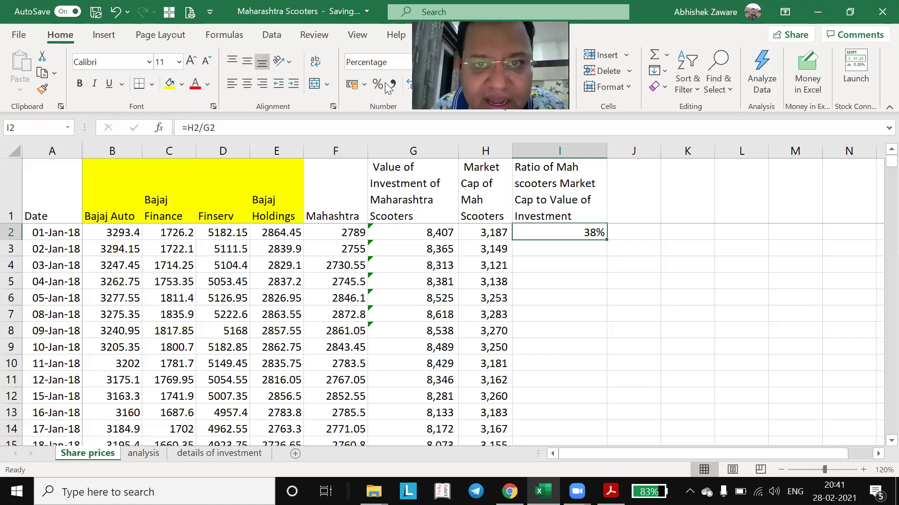
click(411, 84)
click(412, 84)
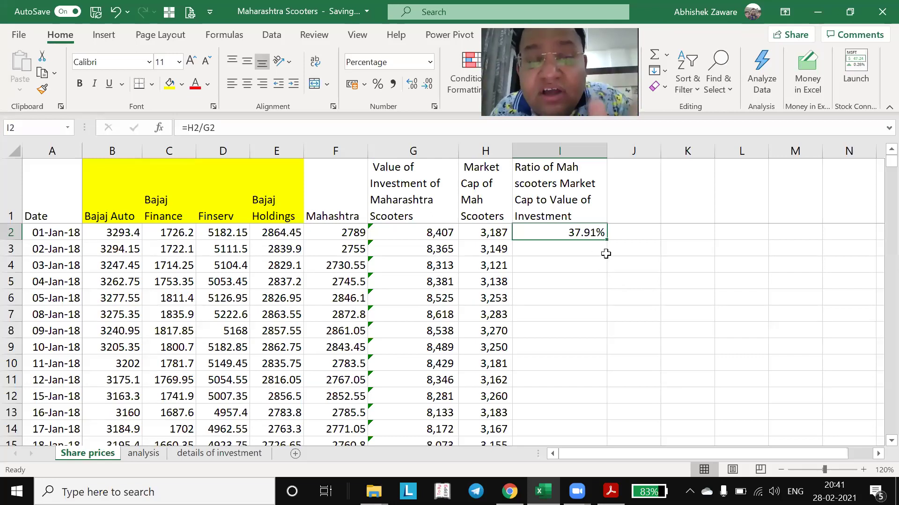
- Enter the header "Discount" in J1
key(Right)
key(Up)
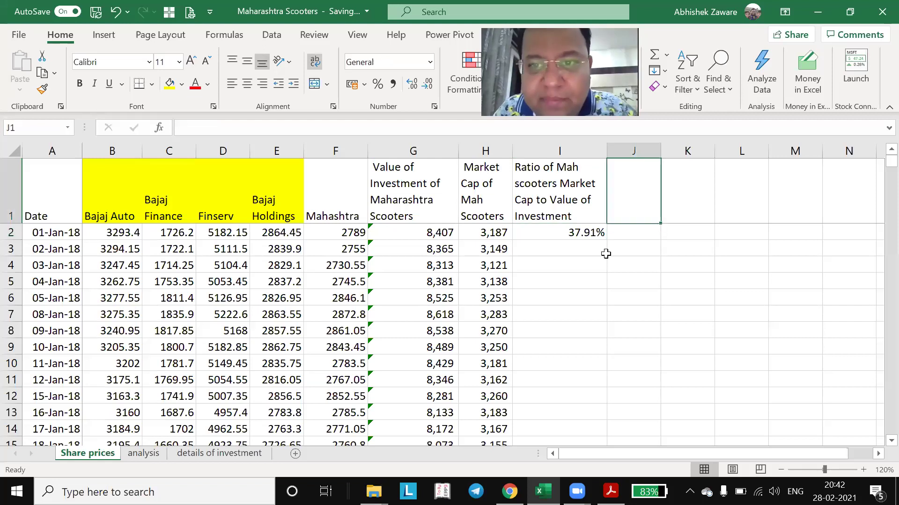
text(Discoun)
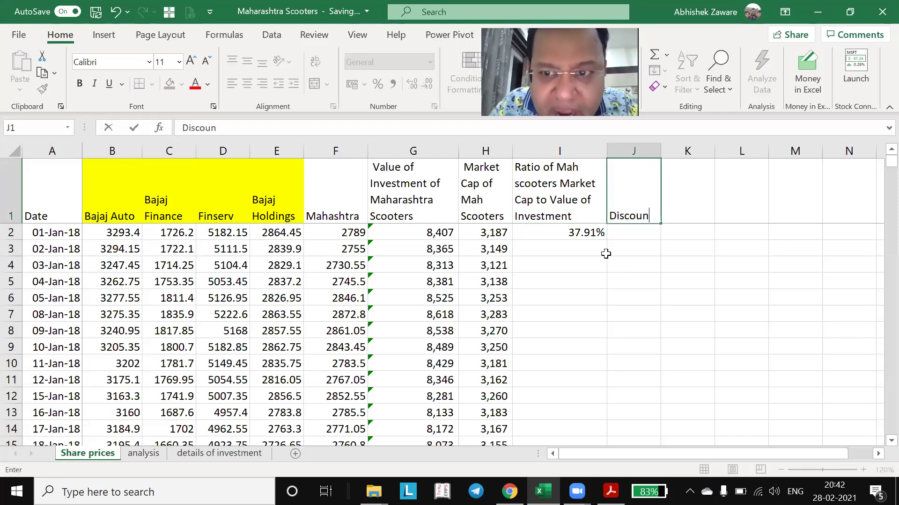
text(t)
key(Return)
- Calculate the discount of market cap to investment value in J2 with the formula =(G2-H2)/G2
text(=)
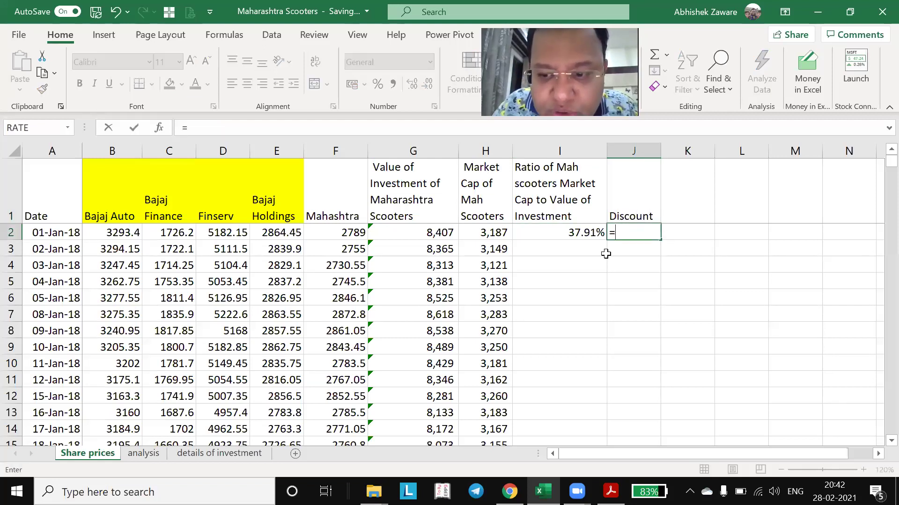
text(()
key(Left)
key(Left)
key(Left)
text(-)
key(Left)
key(Left)
text()/)
key(Left)
key(Left)
key(Left)
key(ctrl+Return)
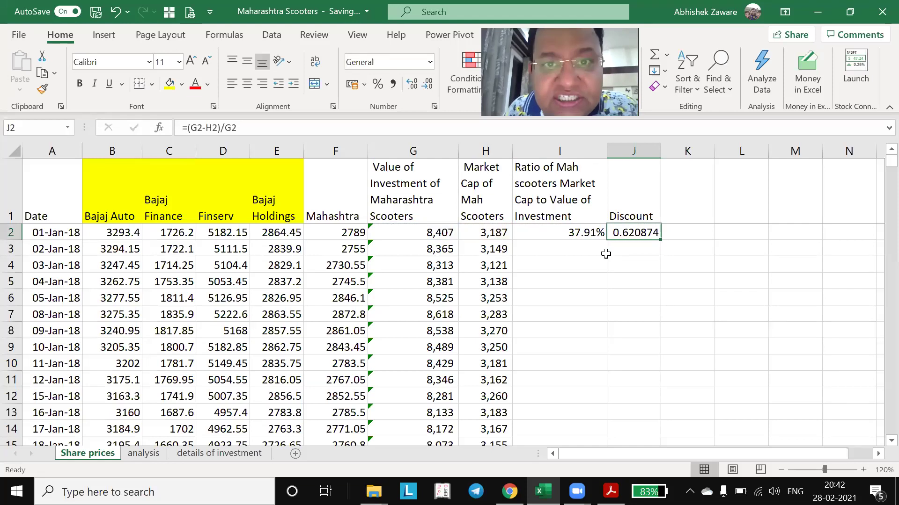
- Format the discount in J2 as a percentage with two decimal places
click(377, 83)
click(413, 82)
click(412, 81)
key(Left)
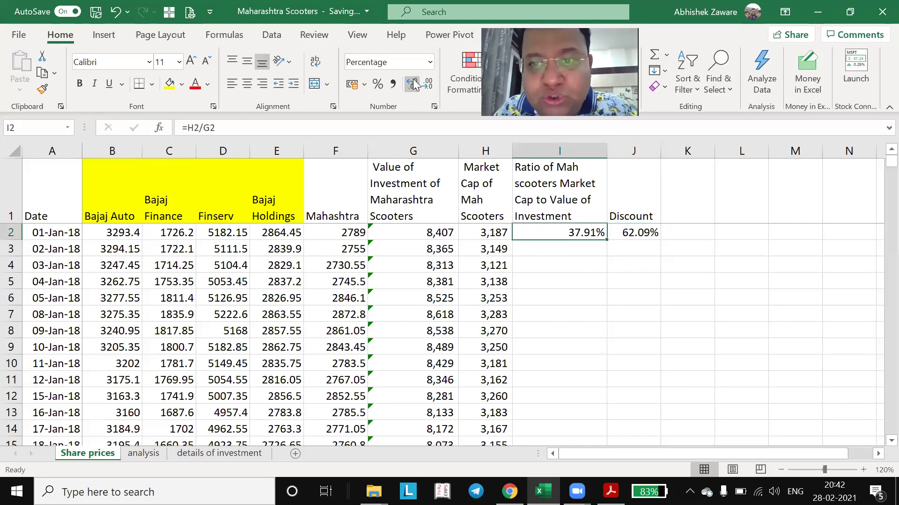
key(Right)
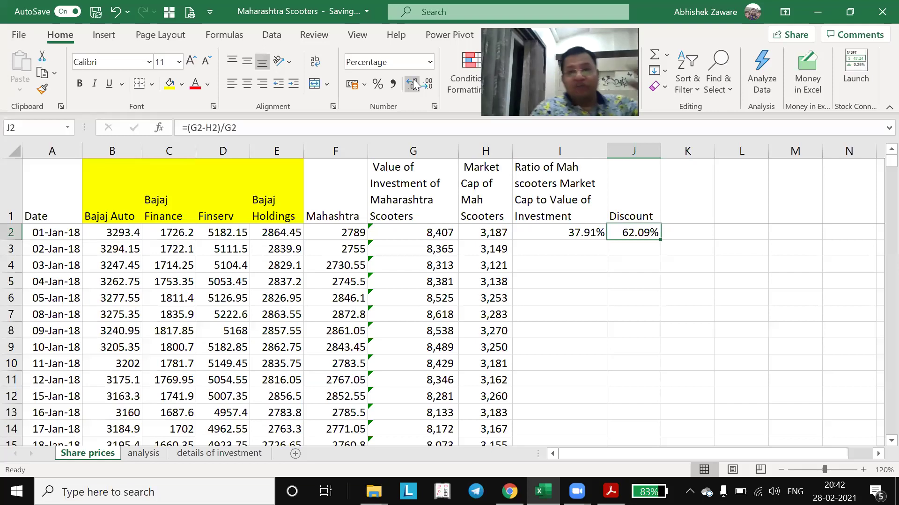
- Fill the ratio formula in I2 and the discount formula in J2 down to the last data row
click(567, 233)
double_click(606, 239)
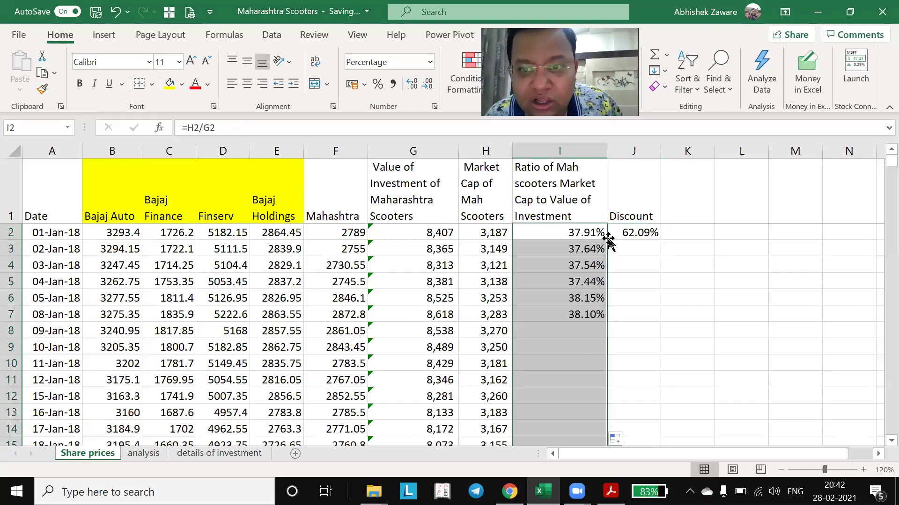
click(627, 233)
double_click(660, 240)
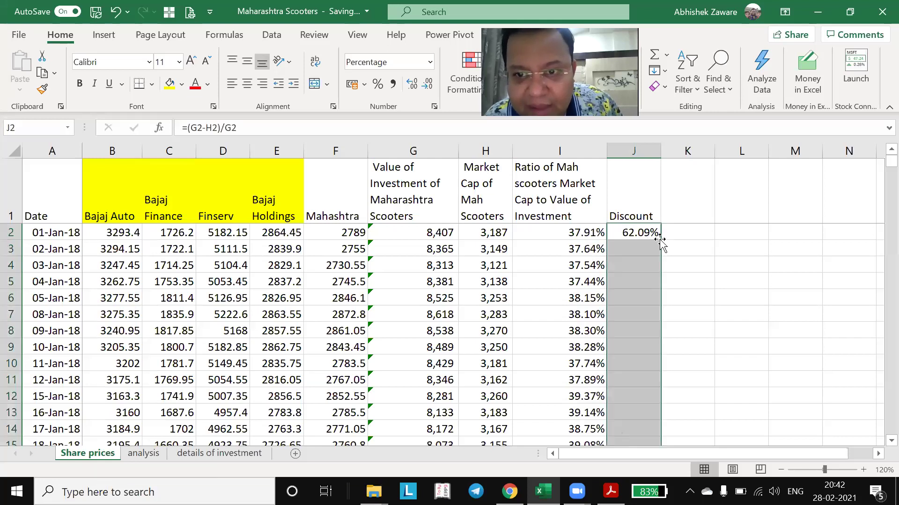
click(645, 231)
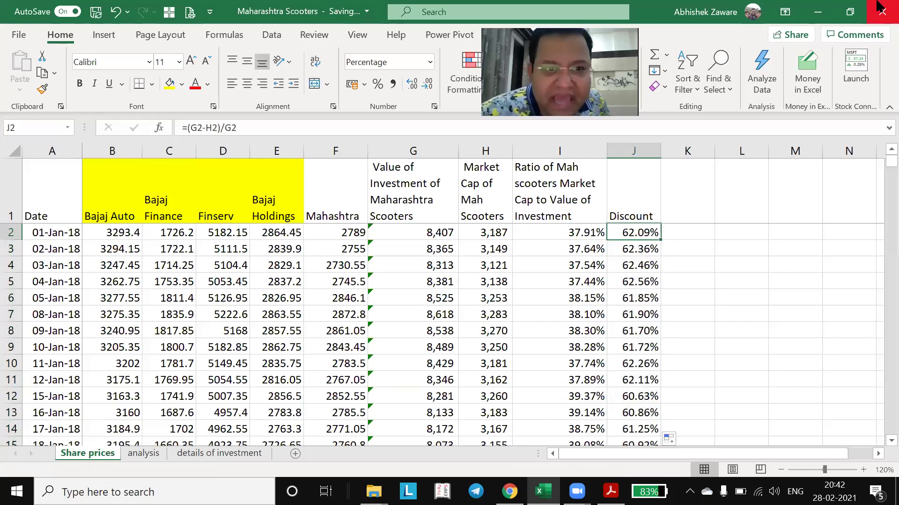
- Compare the ratio and discount on the first date, 01-Jan-18, with those on the last date, 26-Feb-21
key(Left)
key(shift+Right)
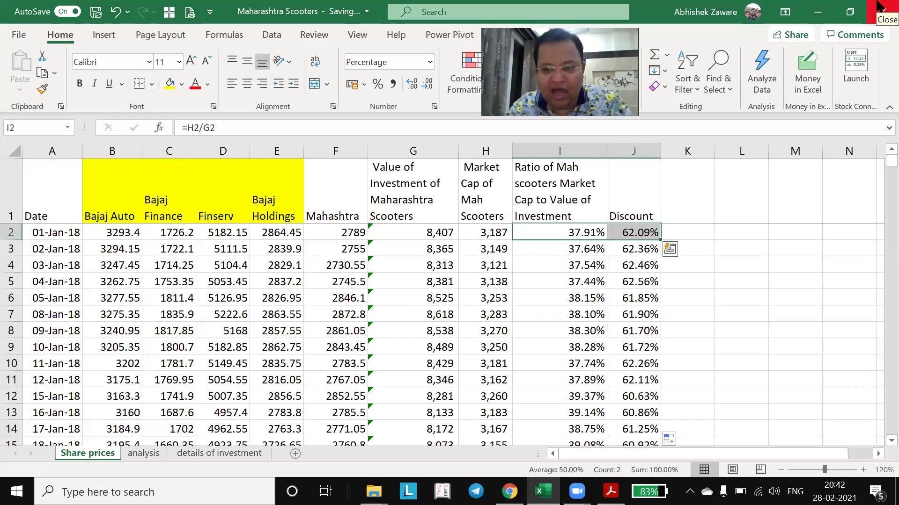
key(ctrl+q)
key(Escape)
key(Down)
key(Down)
key(ctrl+Down)
key(Down)
key(Down)
key(Down)
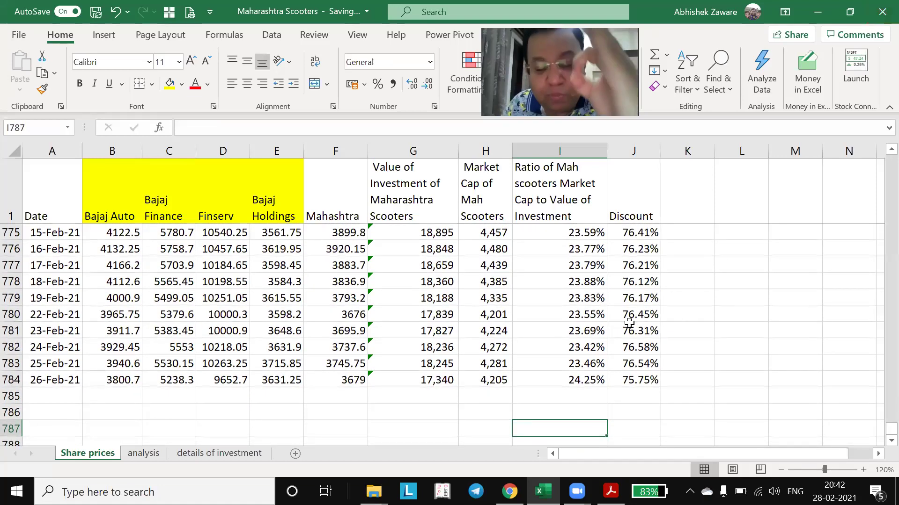
scroll(577, 284, down, 2)
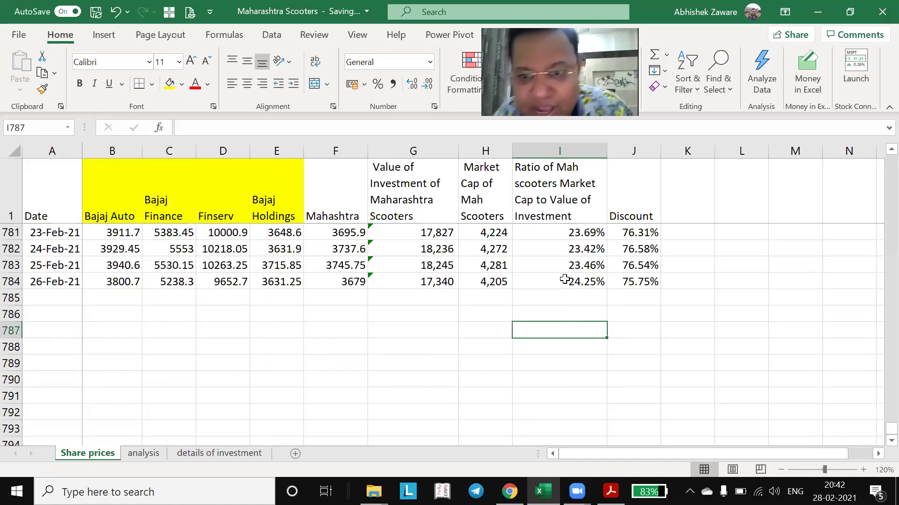
click(565, 281)
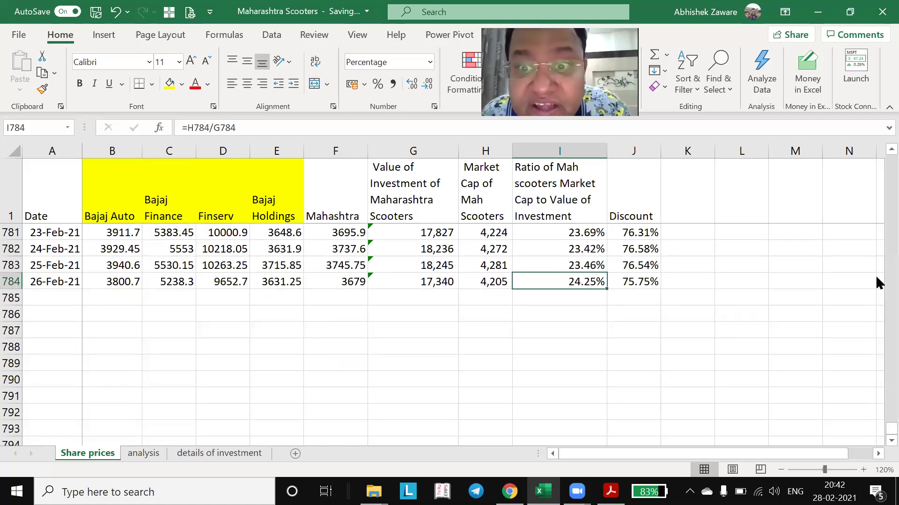
key(Right)
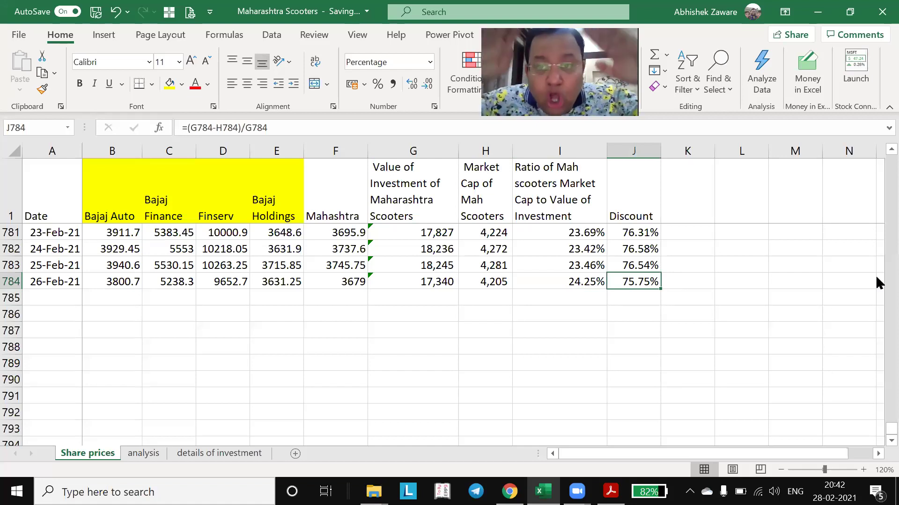
- Examine how the discount in column J developed from February 2021 back through autumn 2020
key(Up)
key(Up)
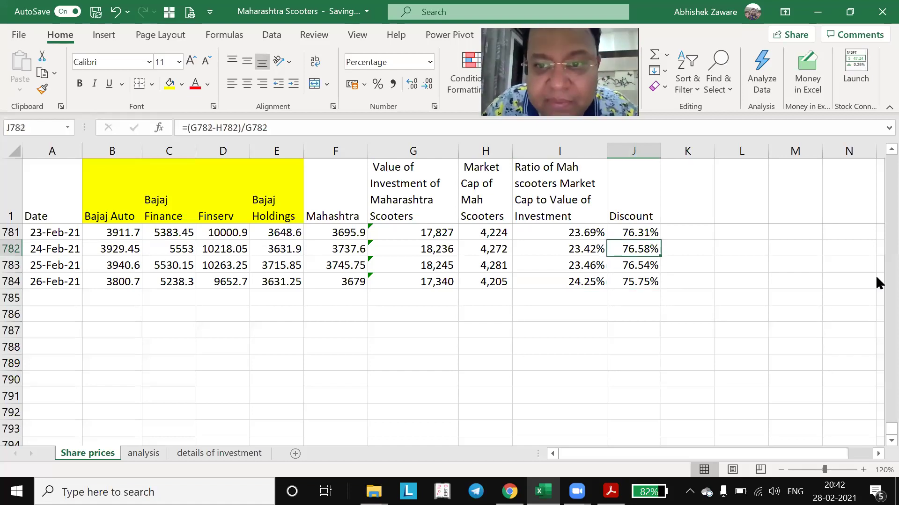
key(Up)
key(Up)
key(Up)
key(Up)
key(Up)
key(Up)
key(Up)
key(Up)
key(Up)
key(Up)
key(Up)
key(Up)
key(Up)
key(Up)
key(Up)
key(Up)
key(Up)
key(Up)
key(Up)
key(Up)
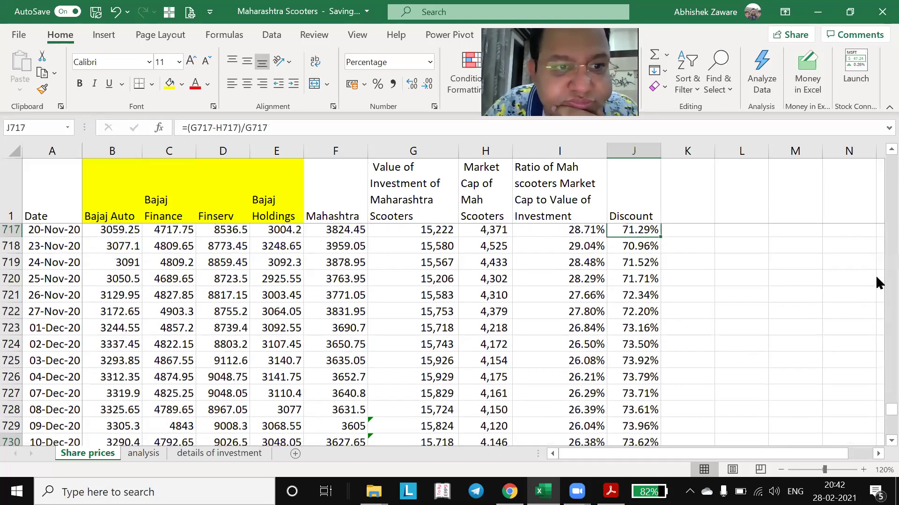
key(Up)
key(Up)
key(Up)
key(Up)
key(Up)
key(Up)
key(Up)
key(Up)
key(Up)
key(Up)
key(Up)
key(Up)
key(Up)
key(Up)
key(Up)
key(Up)
key(Up)
key(Up)
key(Up)
key(Up)
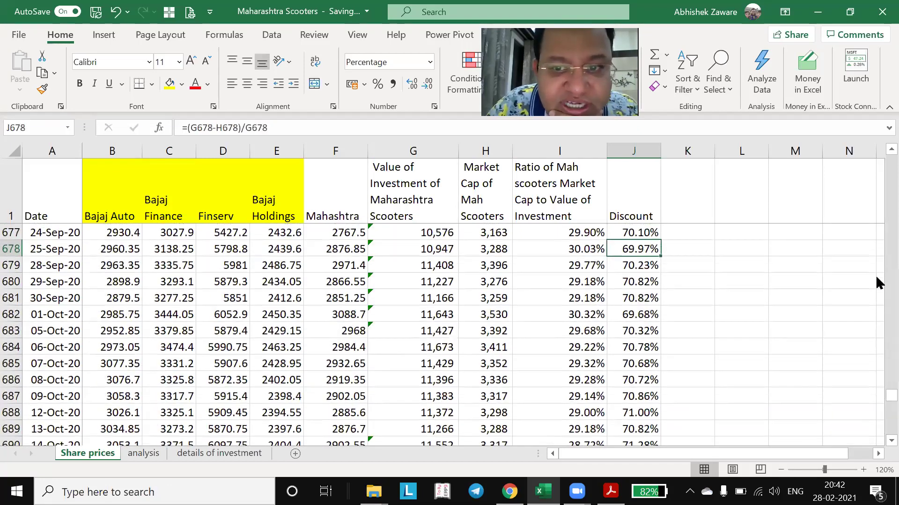
key(Up)
key(Up)
key(Up)
key(Up)
key(Up)
key(Up)
key(Up)
key(Up)
key(Up)
key(Up)
key(Up)
key(Up)
key(Up)
key(Up)
key(Down)
key(Down)
key(Down)
key(Down)
key(Down)
key(Down)
key(Down)
key(Down)
key(Down)
key(Down)
key(Down)
key(Down)
key(Down)
key(Down)
key(Down)
key(Down)
key(Down)
key(Down)
key(Down)
key(Down)
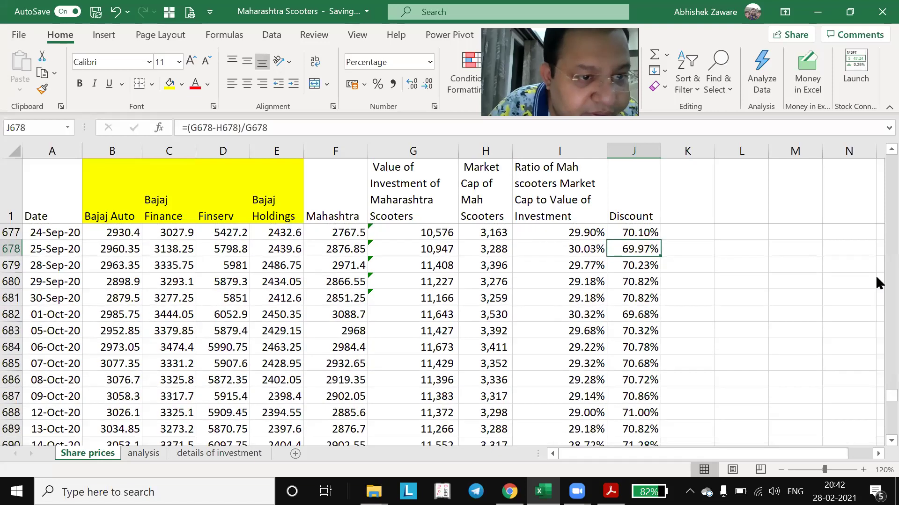
key(Down)
key(Down)
key(Down)
key(Down)
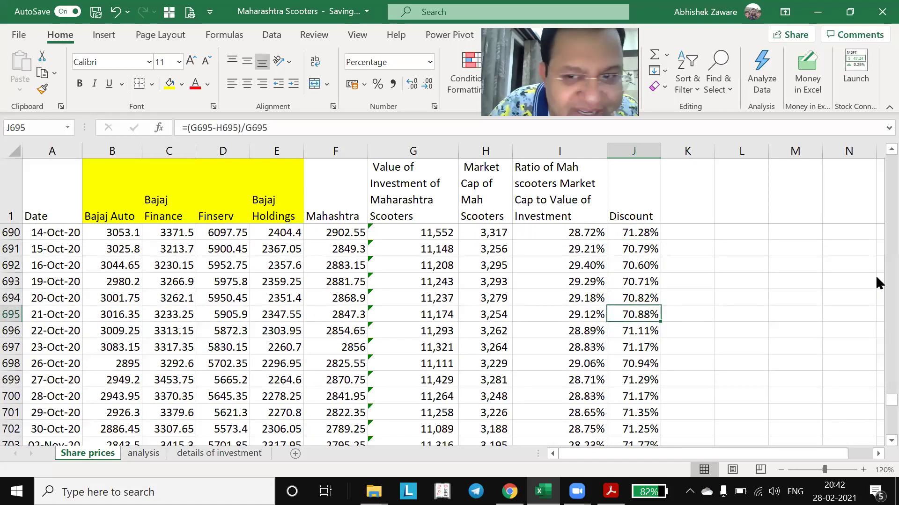
- Check the ratio and discount for 20-Oct-20 in row 694 against the latest figures in row 784
key(Up)
key(Left)
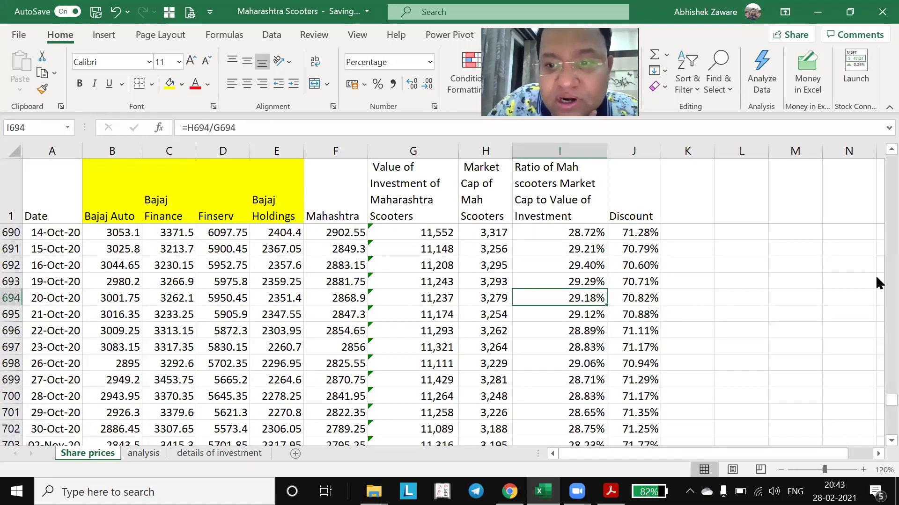
key(shift+Right)
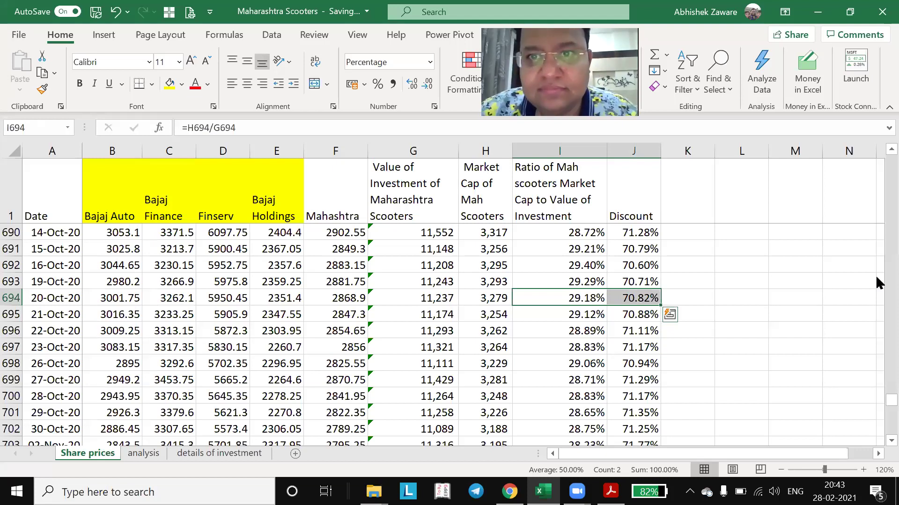
key(Down)
key(Right)
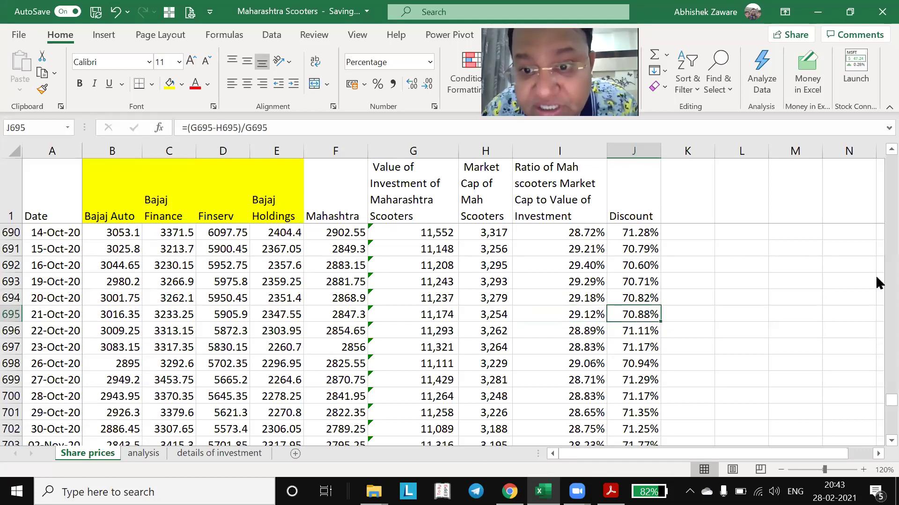
key(ctrl+End)
scroll(875, 274, down, 1)
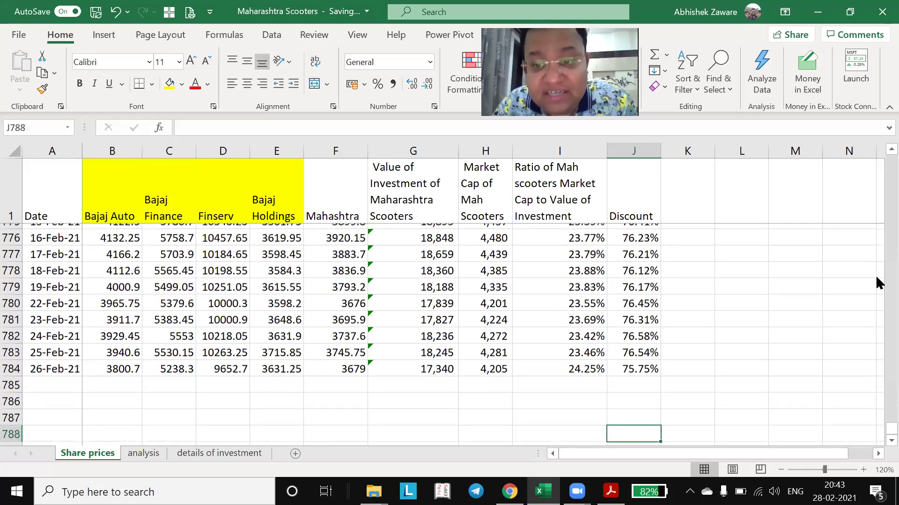
key(Up)
key(Up)
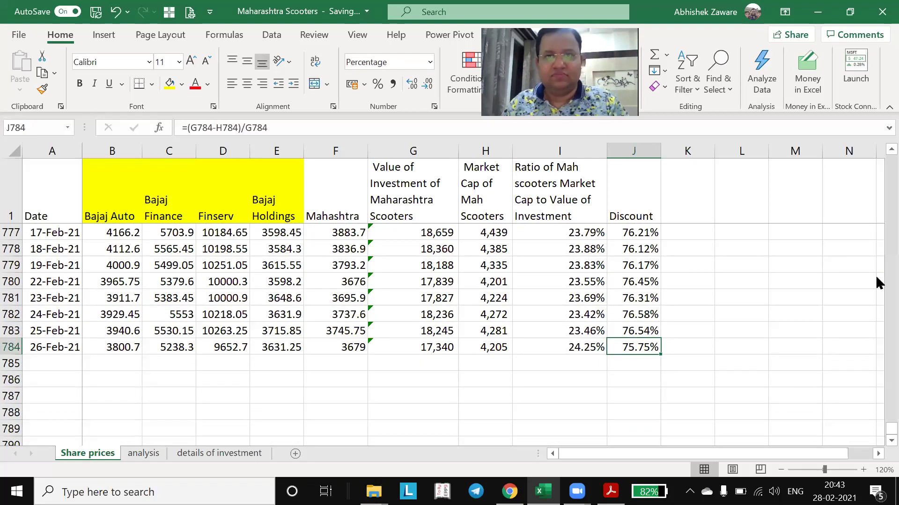
- Create a PivotTable on a new worksheet from the range A1:J784 of the Share prices sheet
key(ctrl+Up)
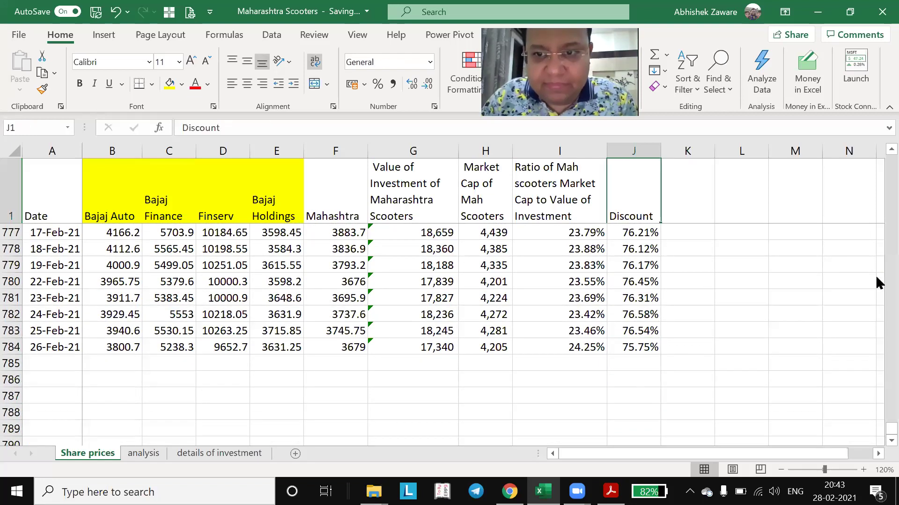
key(Down)
key(Up)
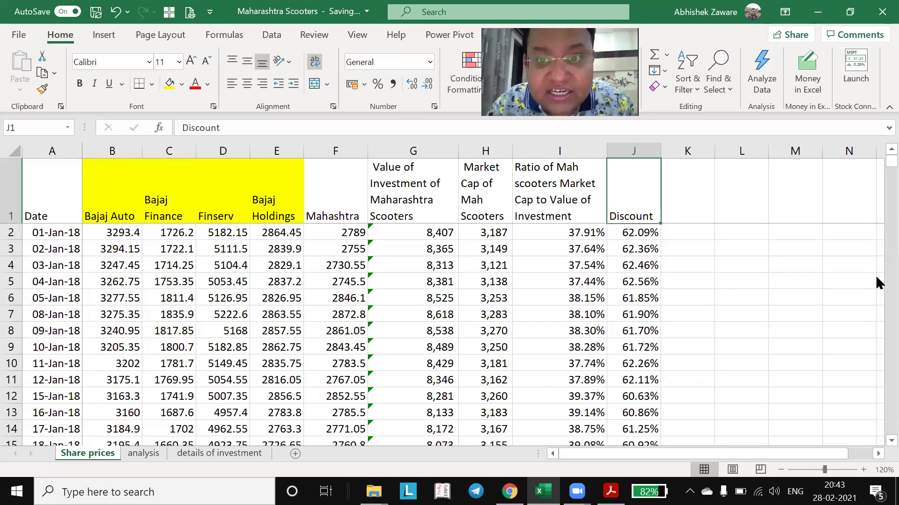
key(Left)
key(Left)
key(Left)
key(Left)
key(Left)
key(Left)
key(Left)
key(Left)
key(Left)
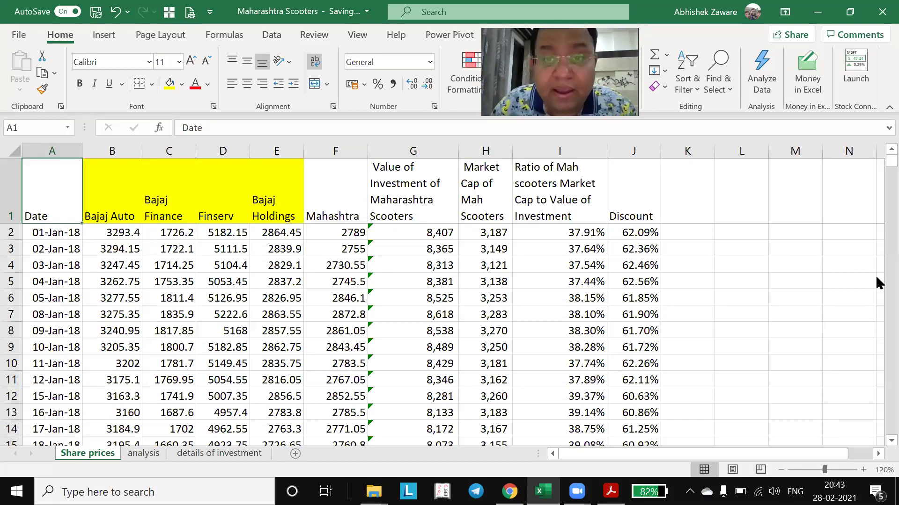
key(shift+Right)
key(shift+Right)
key(shift+Right)
key(shift+Right)
key(shift+Right)
key(shift+Right)
key(shift+Right)
key(shift+Right)
key(shift+Right)
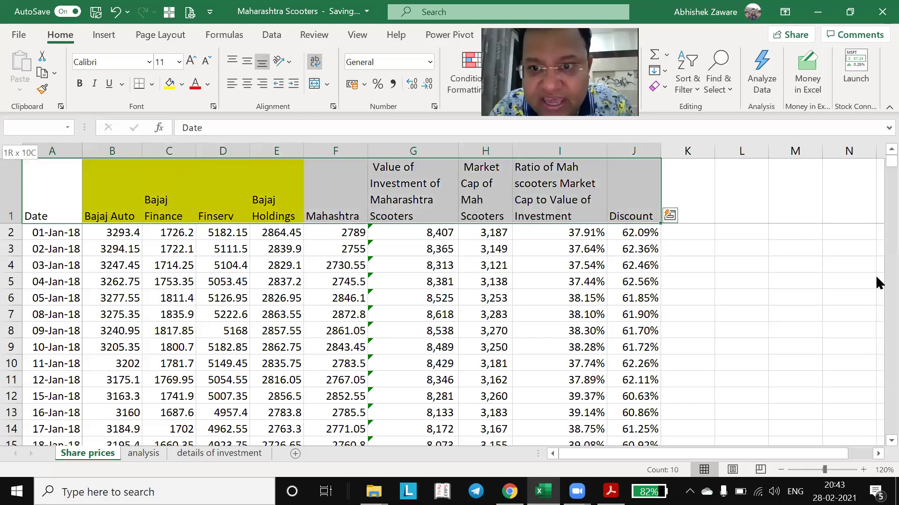
key(ctrl+shift+Down)
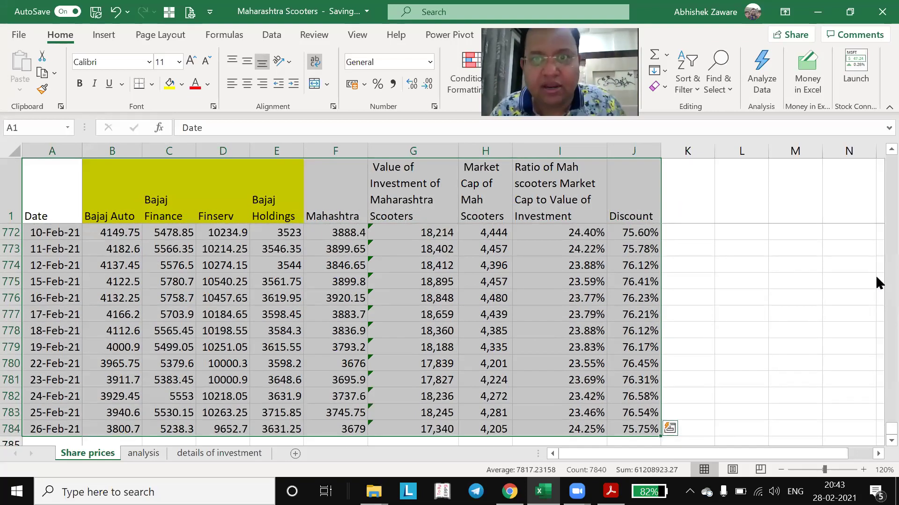
click(112, 37)
click(29, 63)
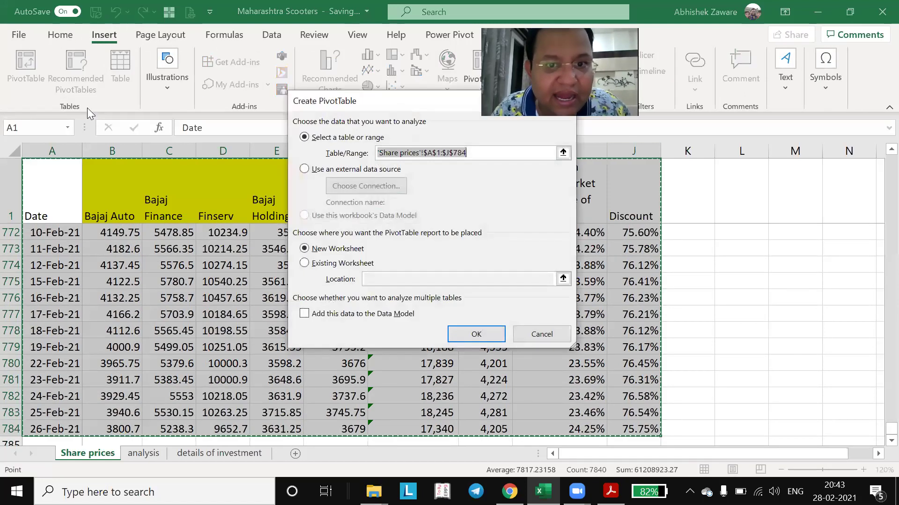
click(473, 334)
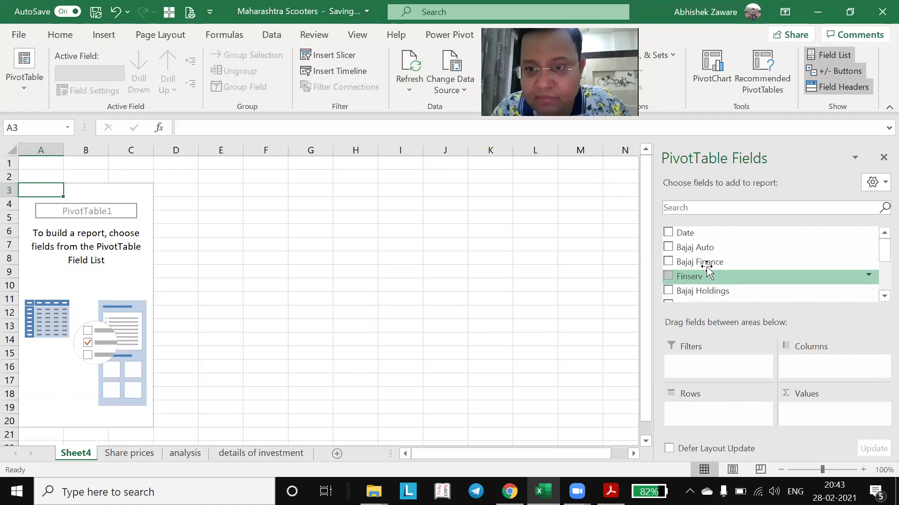
- Add the Date field to the PivotTable's rows
drag(684, 233, 695, 397)
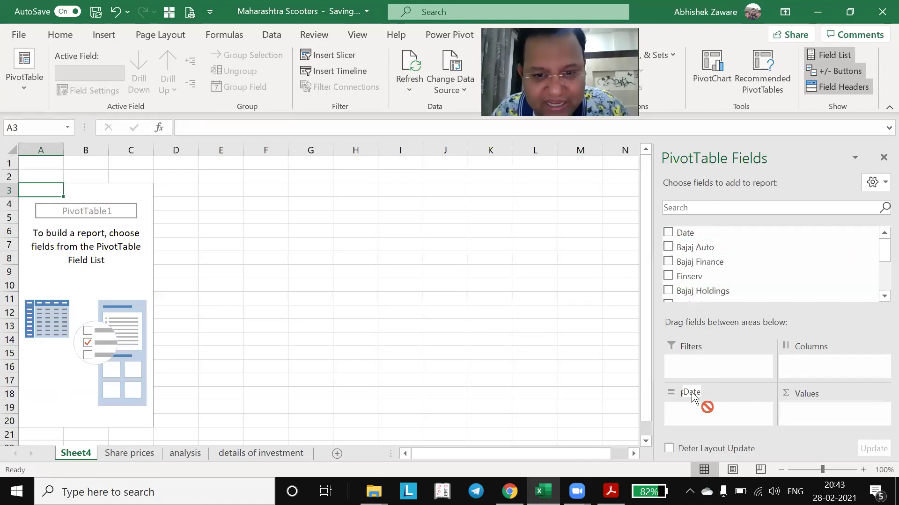
drag(694, 396, 530, 182)
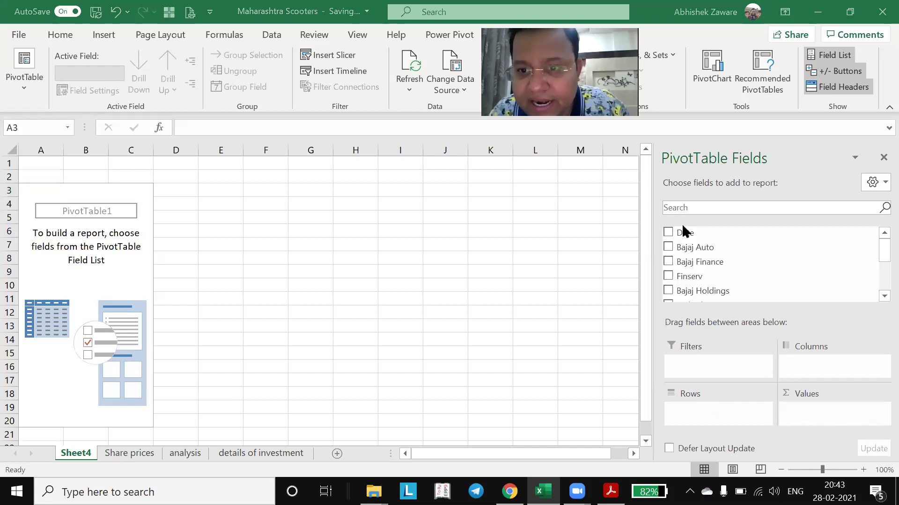
drag(685, 234, 704, 413)
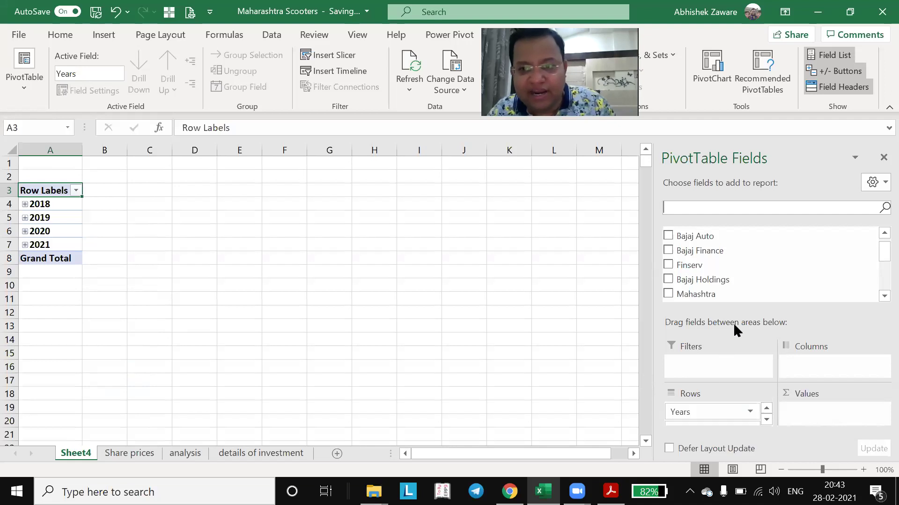
- Add the Ratio of Mah scooters Market Cap to Value of Investment field to the PivotTable's values and check its summary options
scroll(805, 279, down, 1)
scroll(805, 279, down, 2)
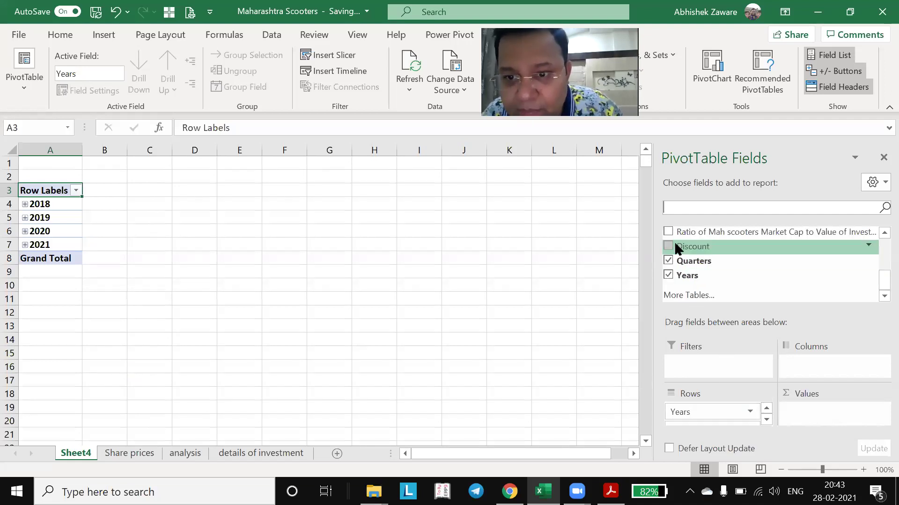
drag(702, 237, 814, 414)
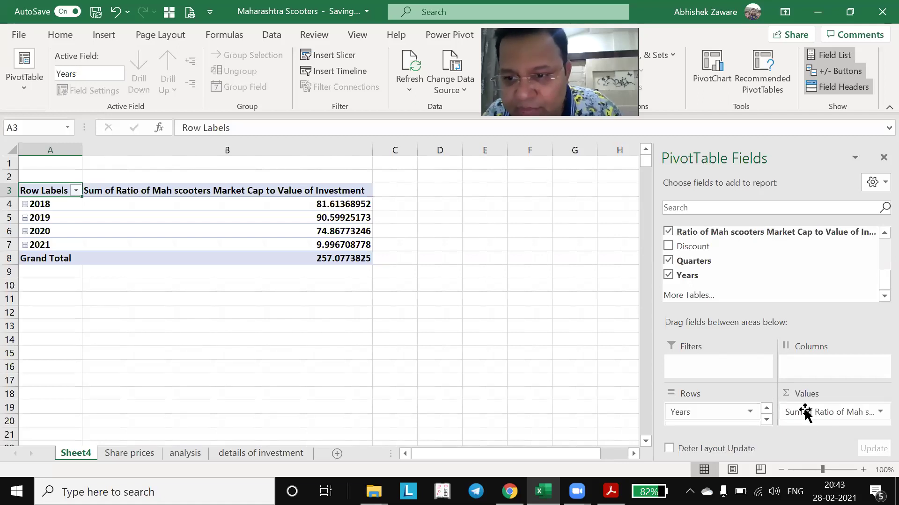
click(805, 414)
click(796, 392)
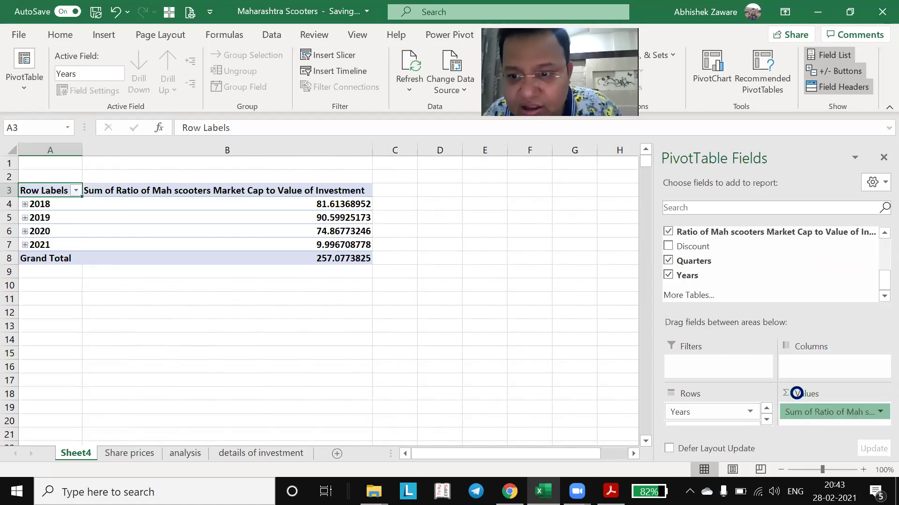
scroll(300, 268, down, 1)
scroll(293, 258, up, 1)
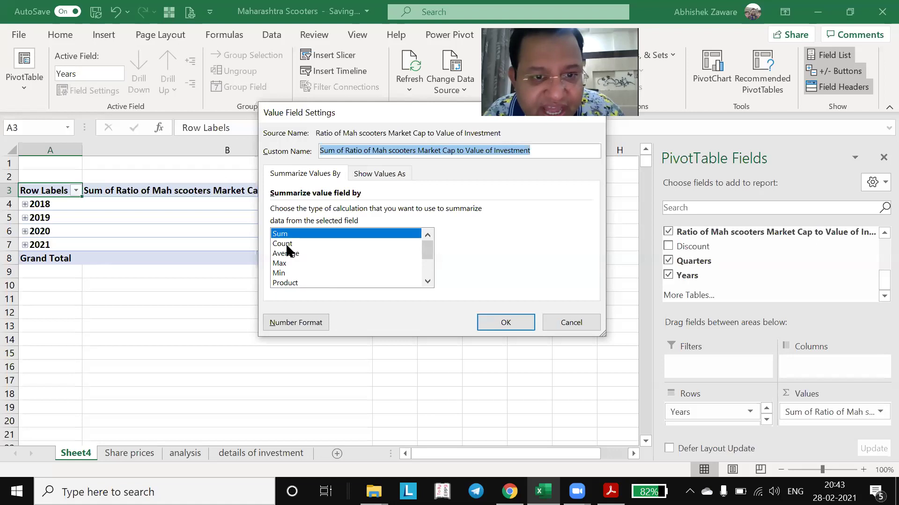
click(553, 322)
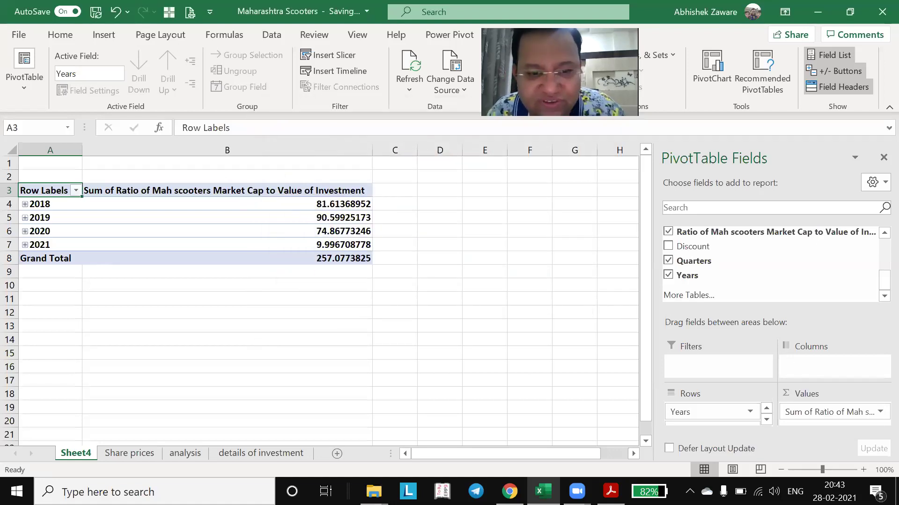
- Rename the ratio column's header in cell I1 of the Share prices sheet to "MH value to Inv Value"
click(150, 457)
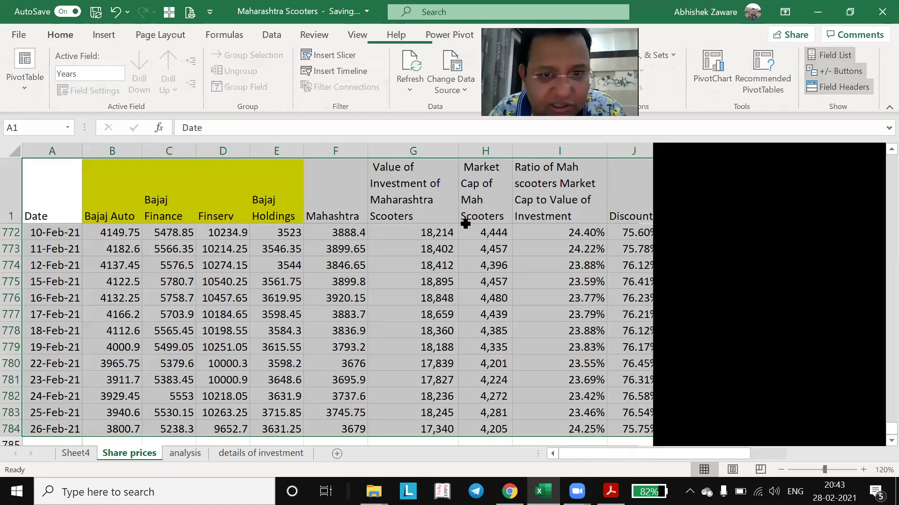
click(562, 177)
text(Ma)
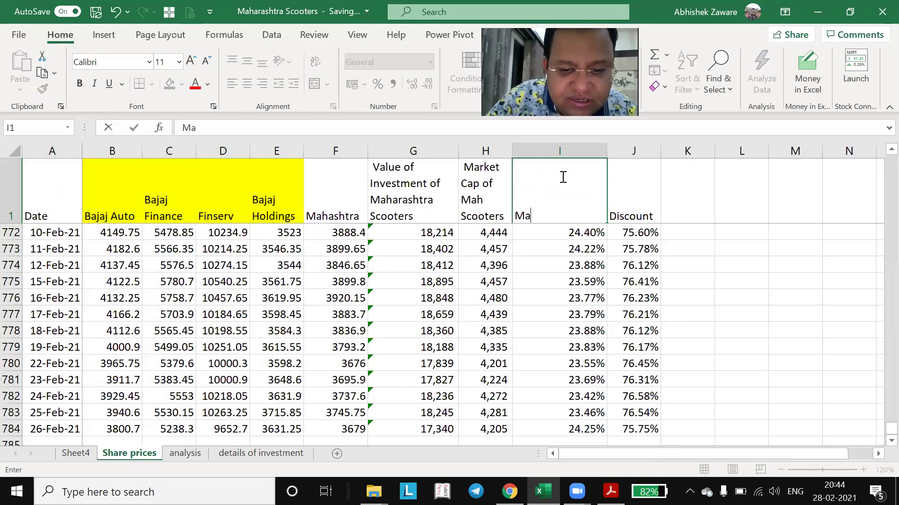
text(h val)
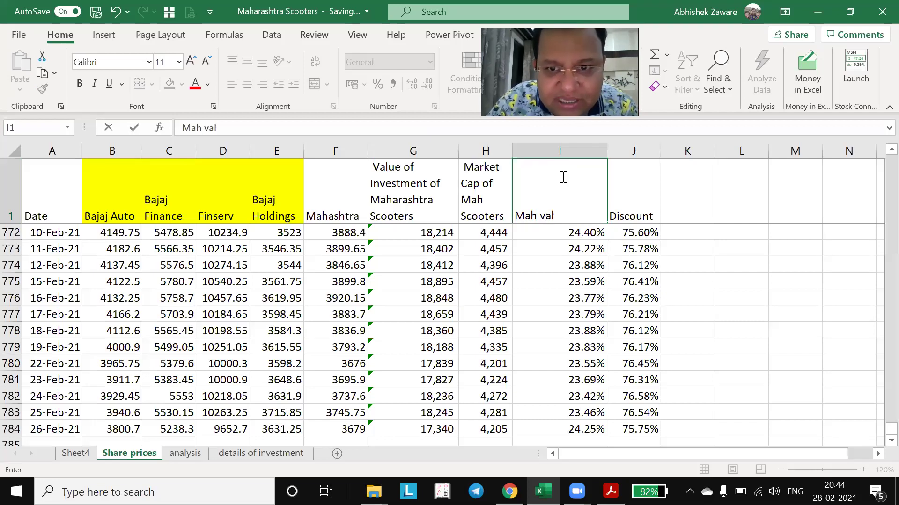
key(BackSpace)
key(BackSpace)
key(BackSpace)
key(BackSpace)
key(BackSpace)
key(BackSpace)
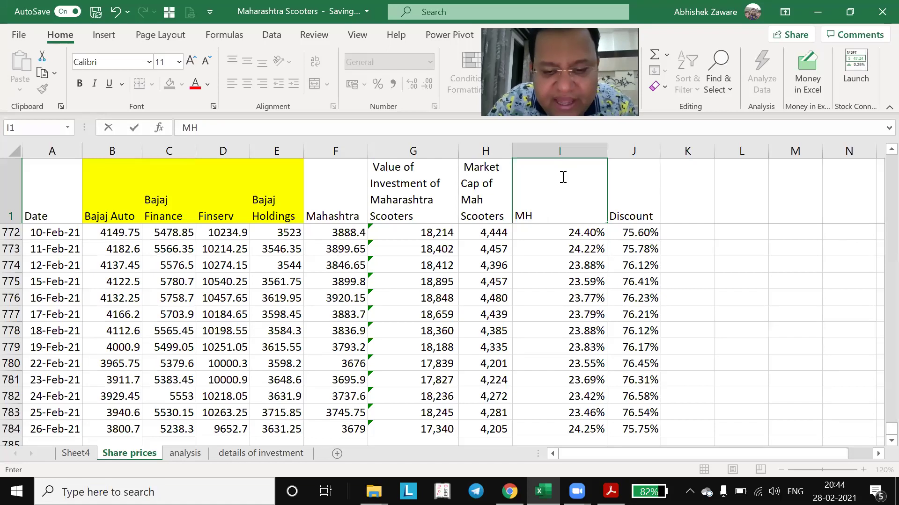
text(to)
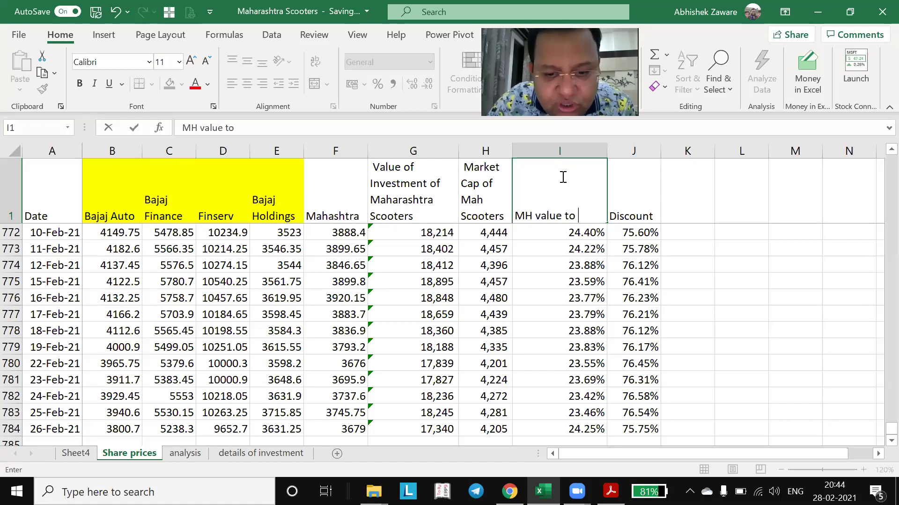
text( Inv Value)
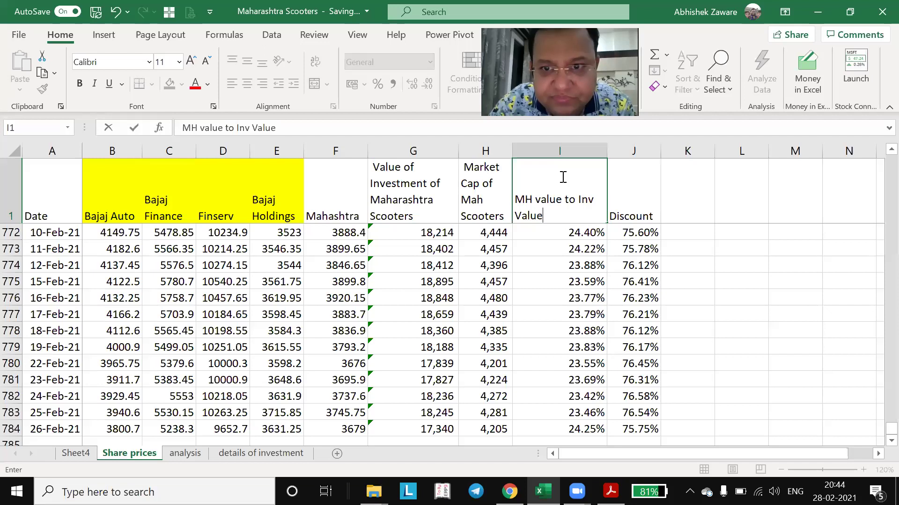
key(ctrl+Return)
key(ctrl+Up)
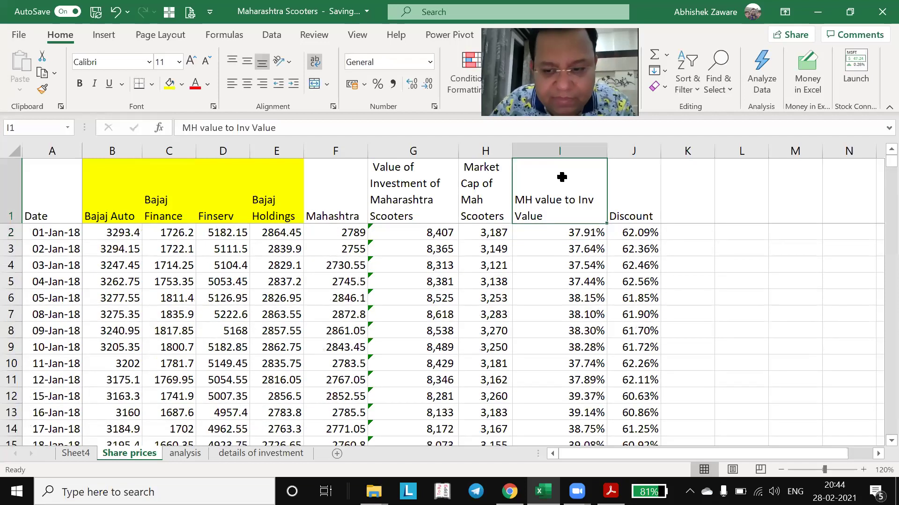
- Refresh the PivotTable on Sheet4 so that its field list uses the renamed ratio column
key(ctrl+Page_Up)
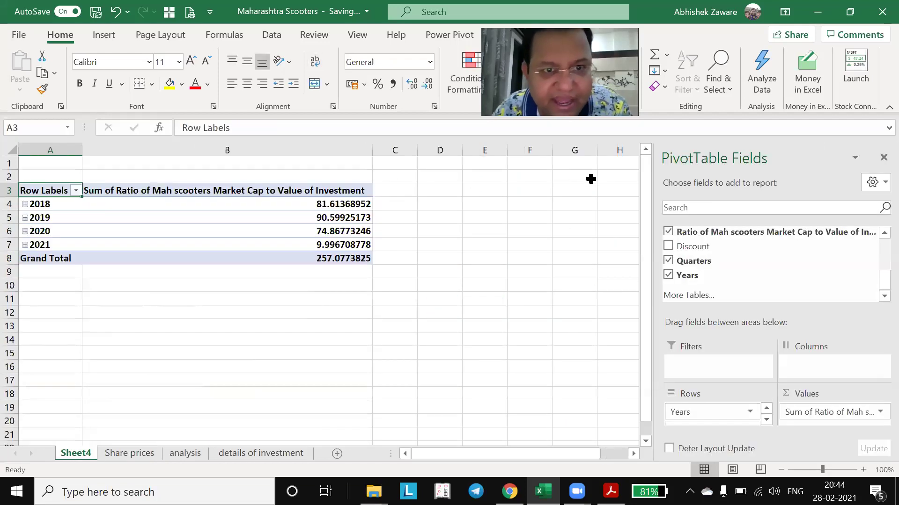
right_click(218, 231)
click(257, 293)
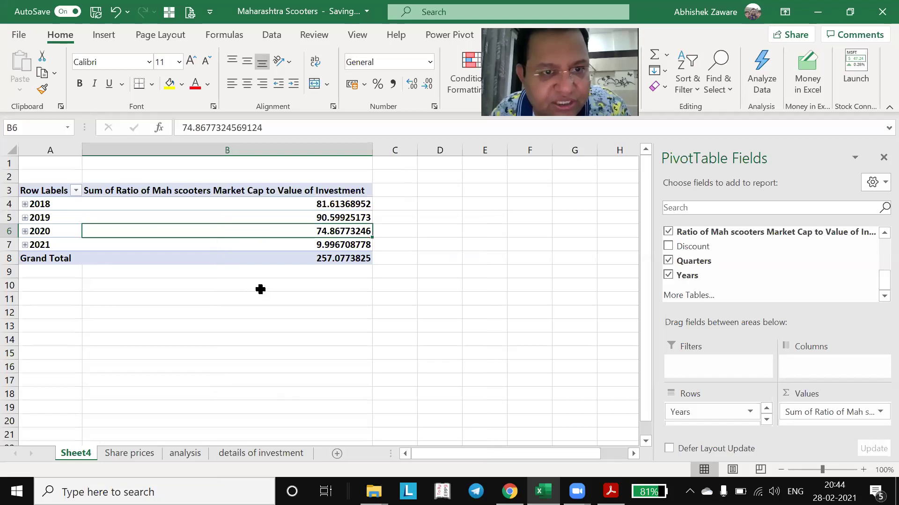
click(36, 226)
click(70, 218)
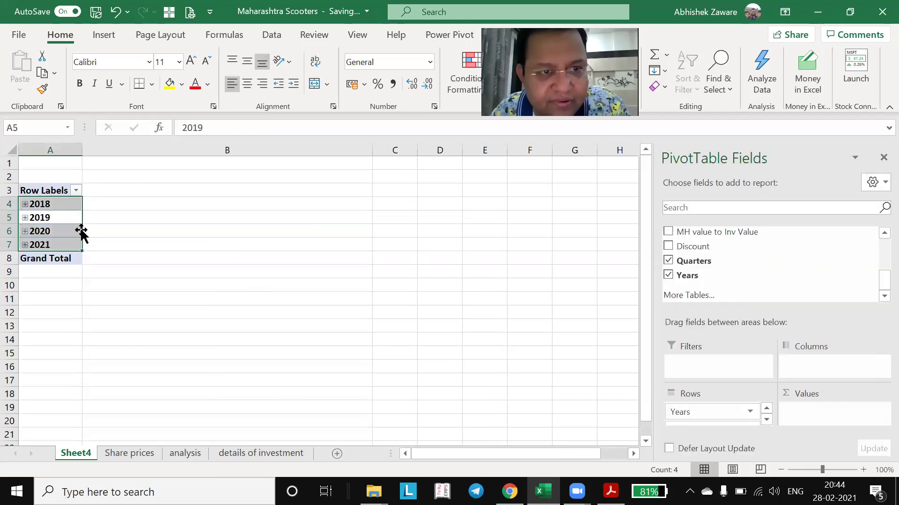
click(73, 221)
- Add the MH value to Inv Value field to the PivotTable's values and summarise it by Average
drag(702, 233, 817, 414)
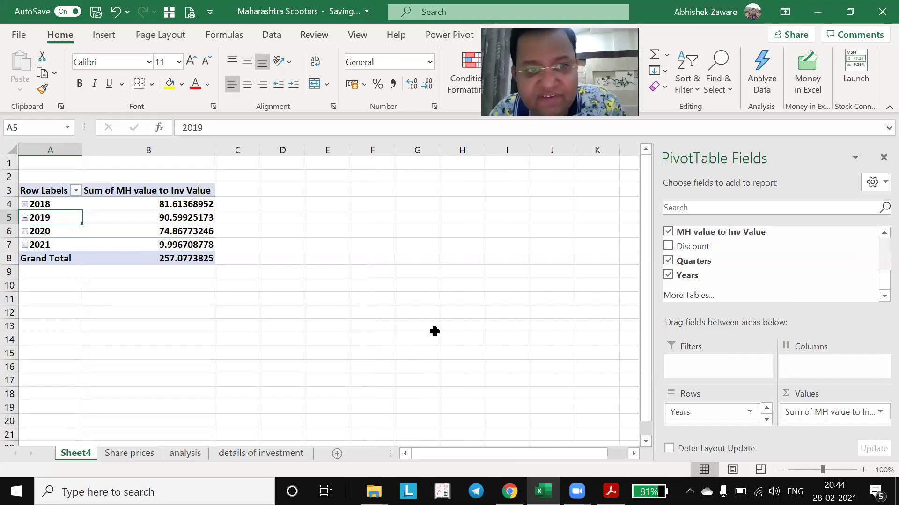
click(801, 413)
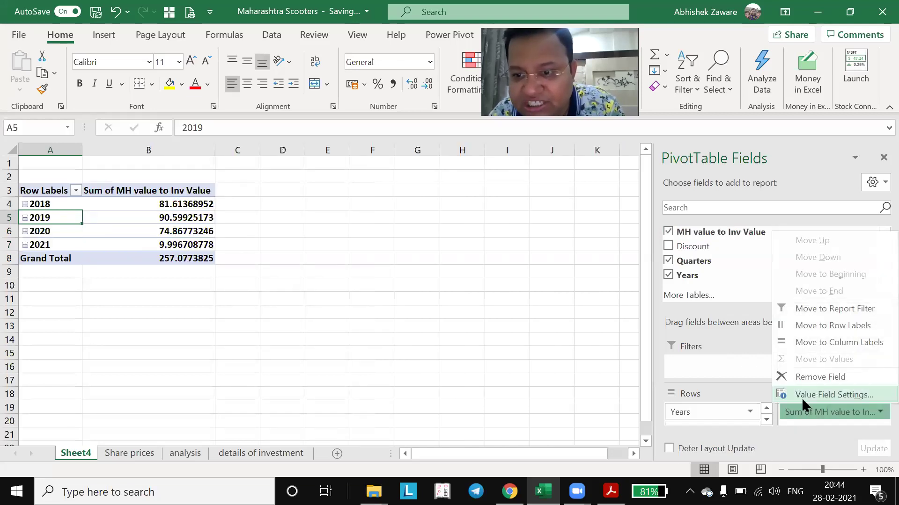
click(801, 395)
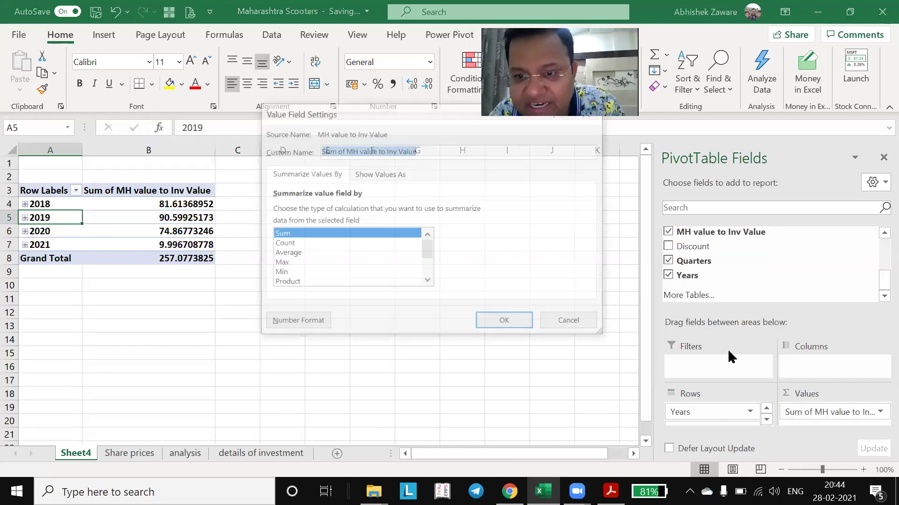
click(294, 255)
click(511, 324)
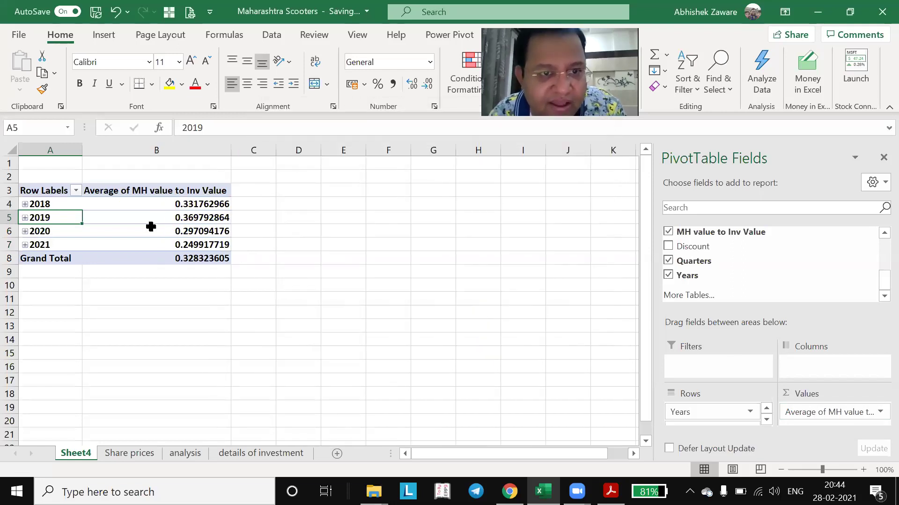
- Format column B of Sheet4 as percentages with two decimal places
click(206, 149)
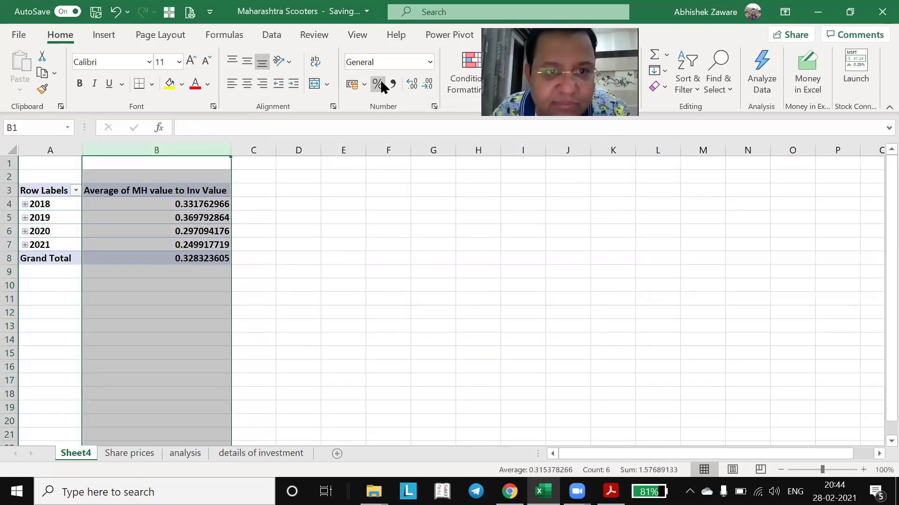
click(378, 84)
click(412, 85)
click(412, 85)
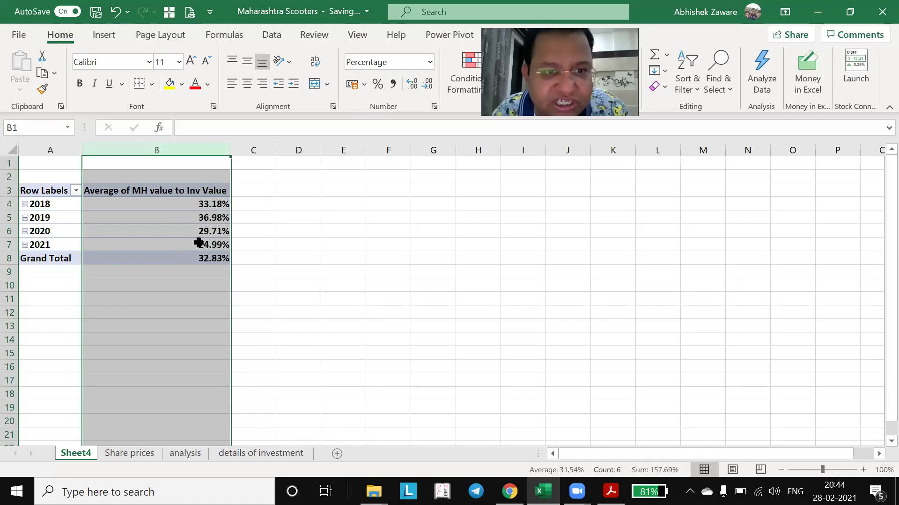
- Add the Discount field to the PivotTable's values and summarise it by Average
click(204, 206)
drag(700, 247, 821, 423)
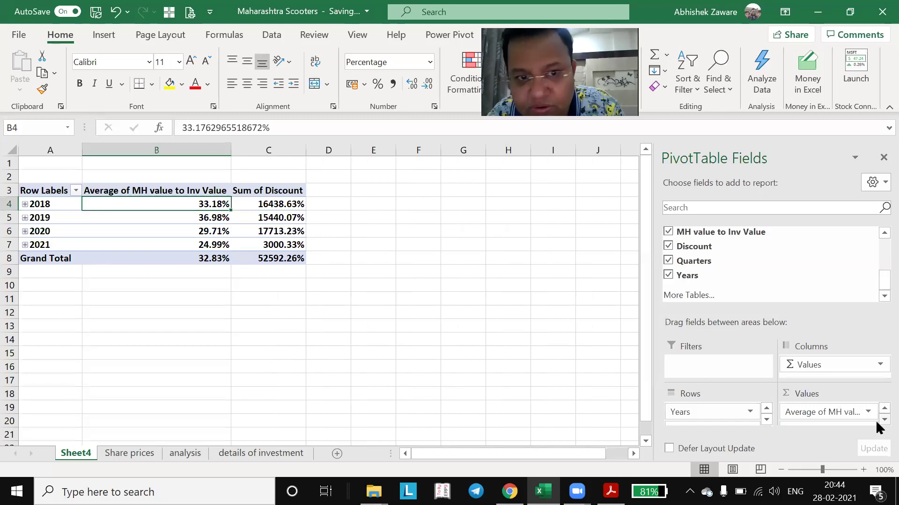
scroll(875, 422, down, 1)
click(816, 418)
click(803, 401)
click(300, 253)
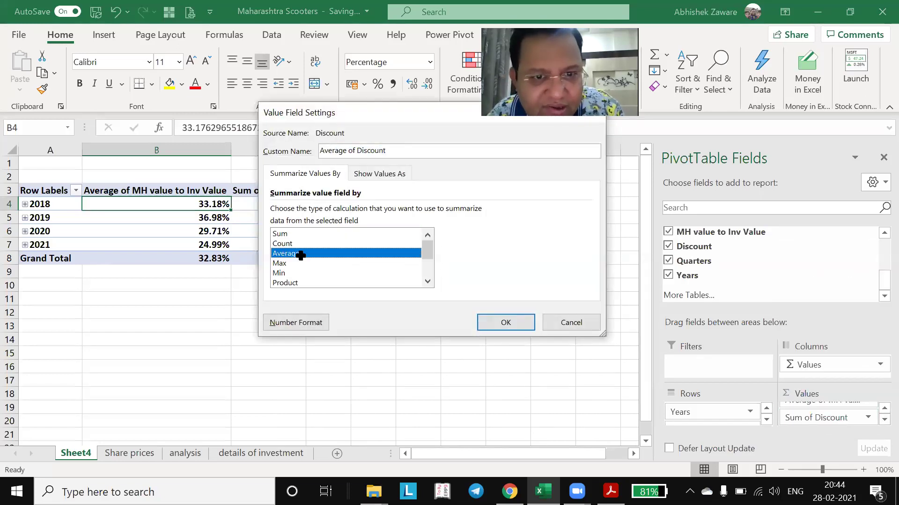
double_click(298, 254)
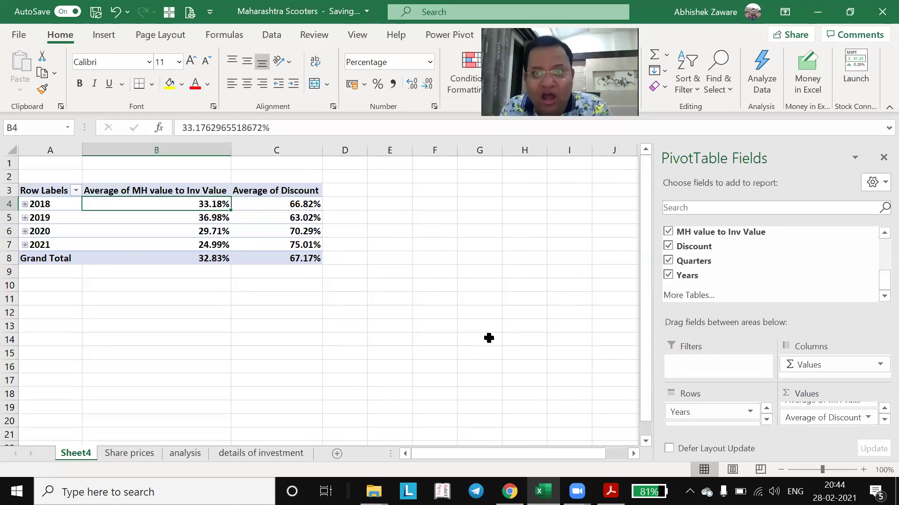
- Compare the yearly average ratios and discounts from 2018 to 2021 in the PivotTable
key(Right)
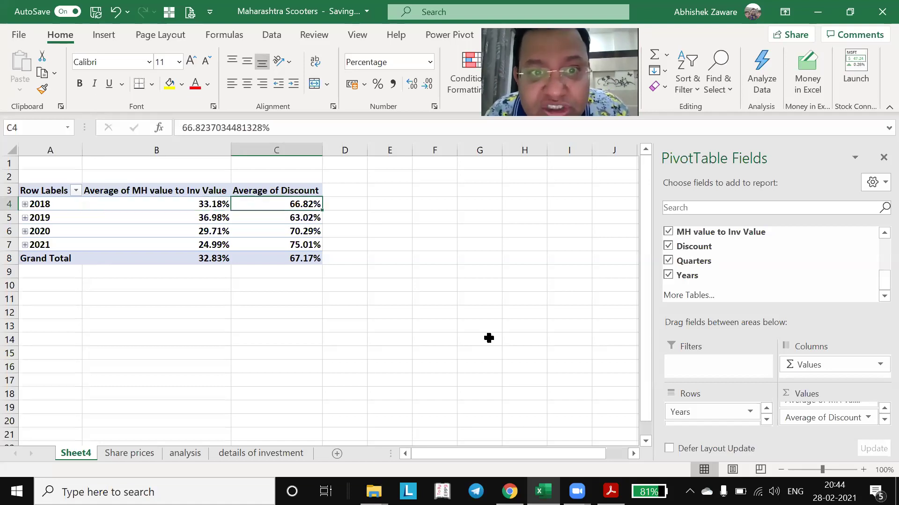
key(Left)
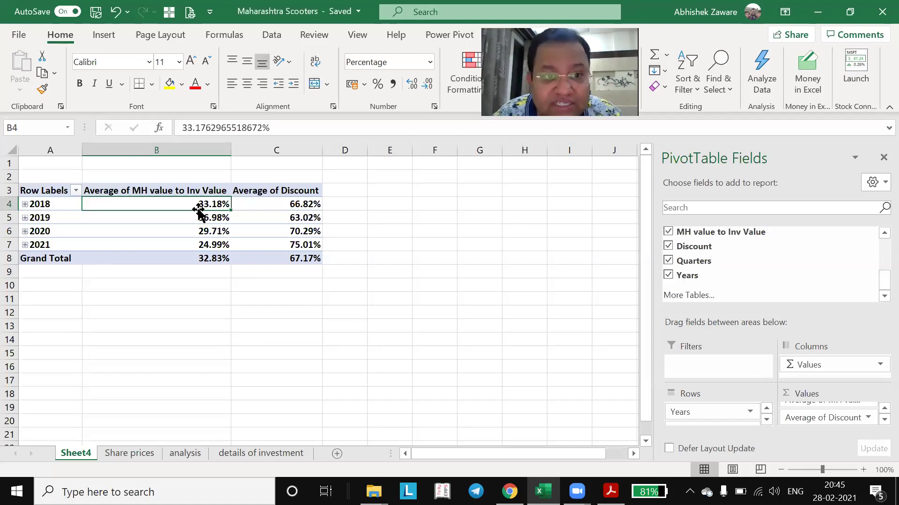
click(192, 247)
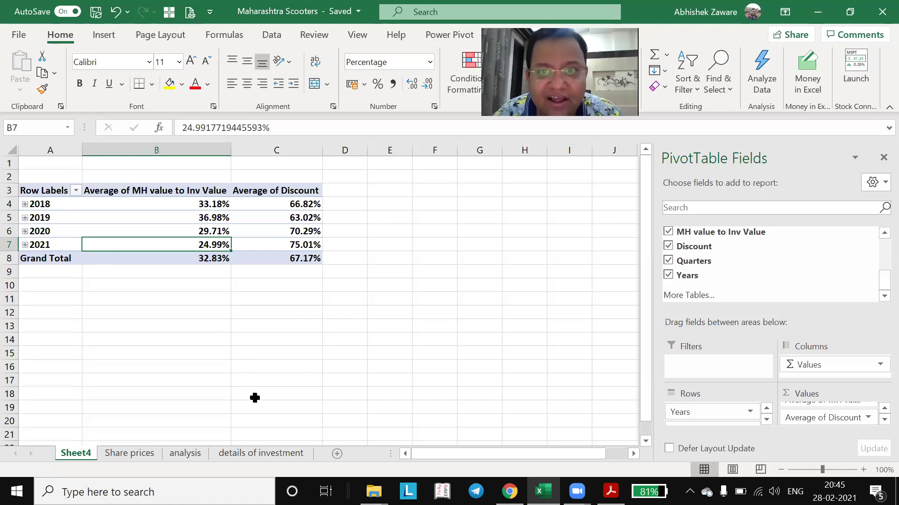
key(Up)
key(Up)
key(Up)
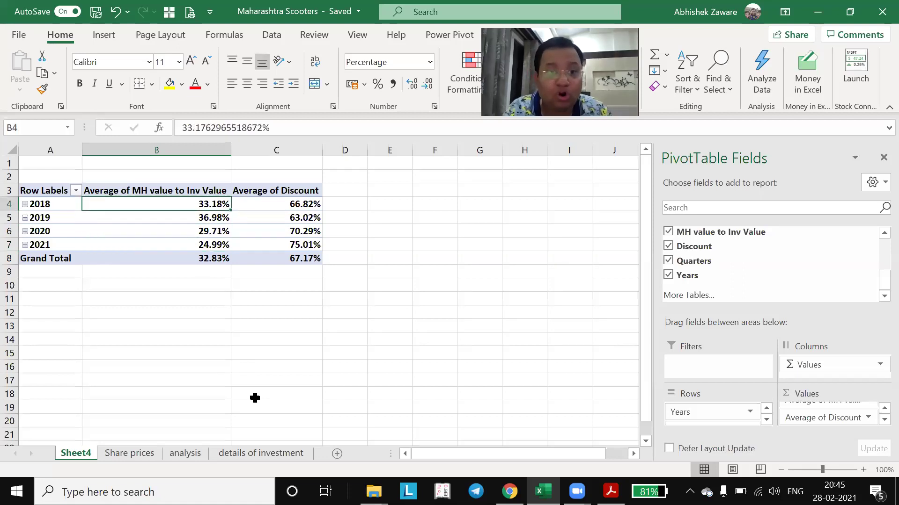
key(Down)
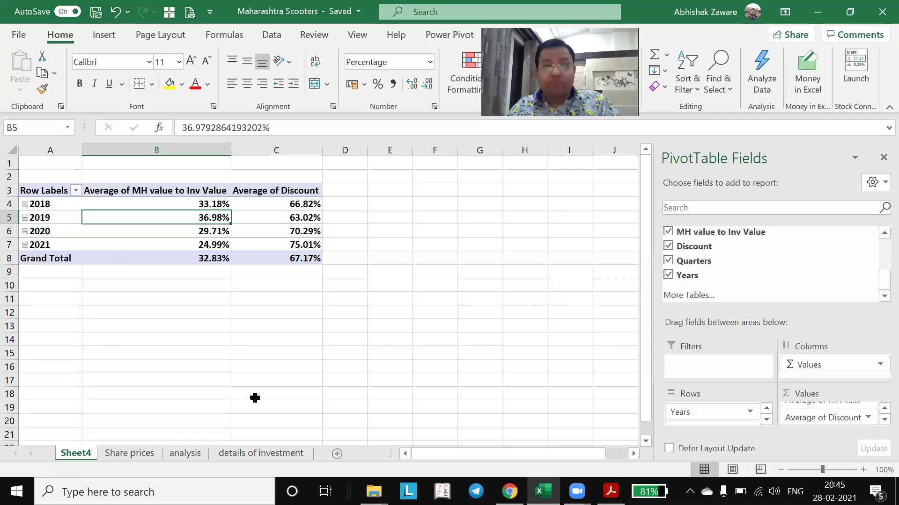
- Enter the label "Value of Investment as on Today" in cell B11 below the PivotTable
key(Down)
key(Down)
key(Down)
key(Down)
key(Down)
key(Down)
text(Value of Investment )
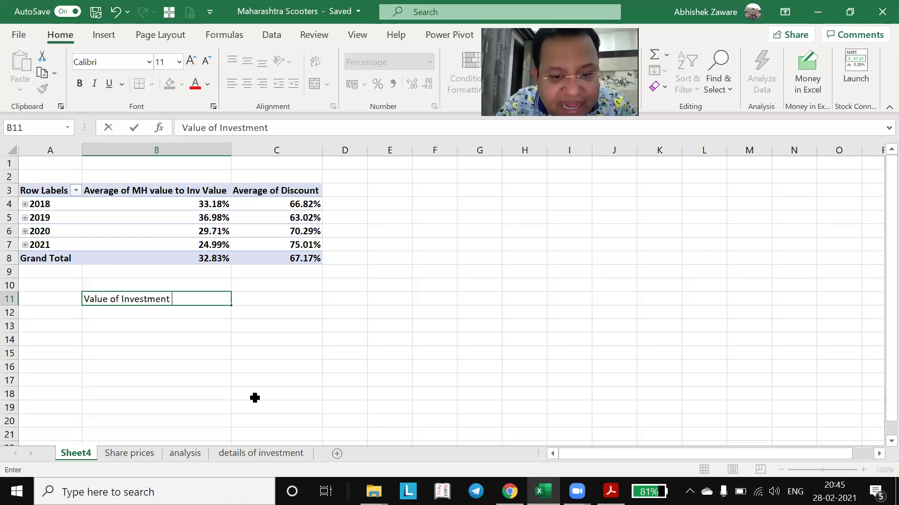
text(as on Today)
- Link cell C11 to the latest value of investment in cell G784 of the Share prices sheet
key(Tab)
text(=)
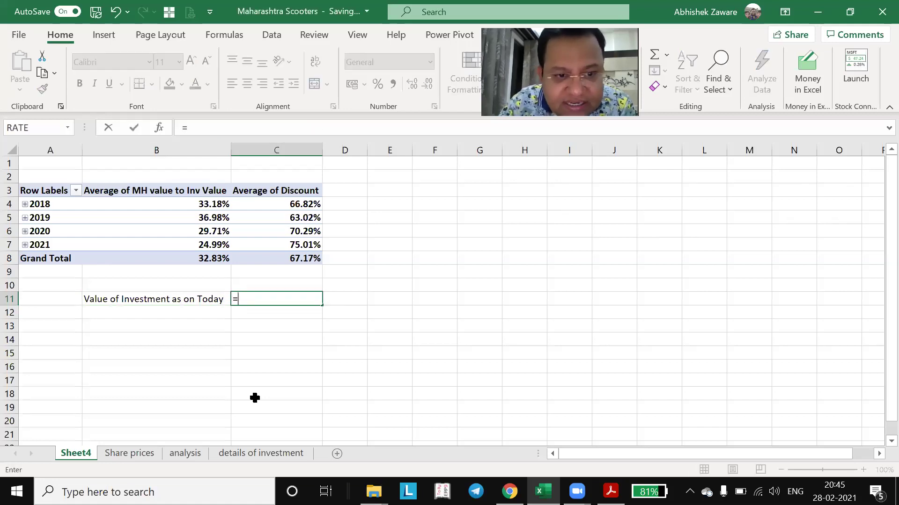
click(121, 453)
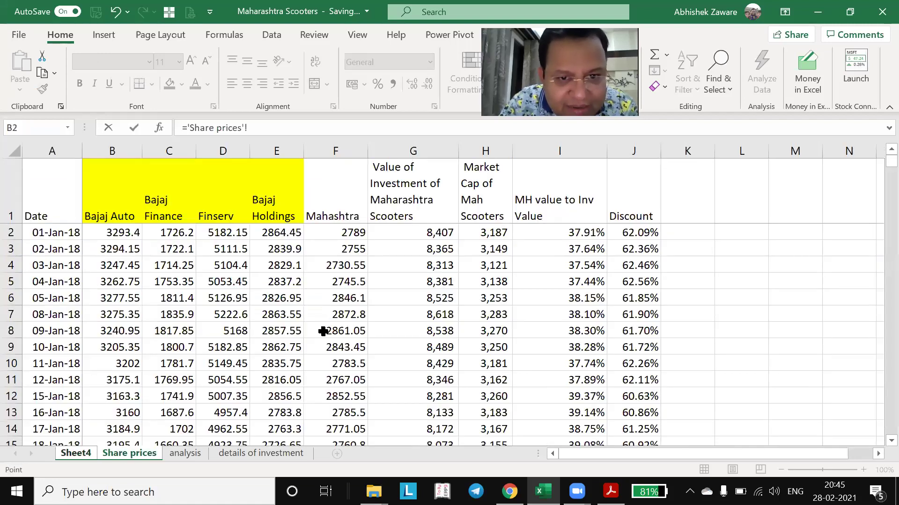
click(570, 274)
key(Left)
key(Left)
key(Left)
key(Left)
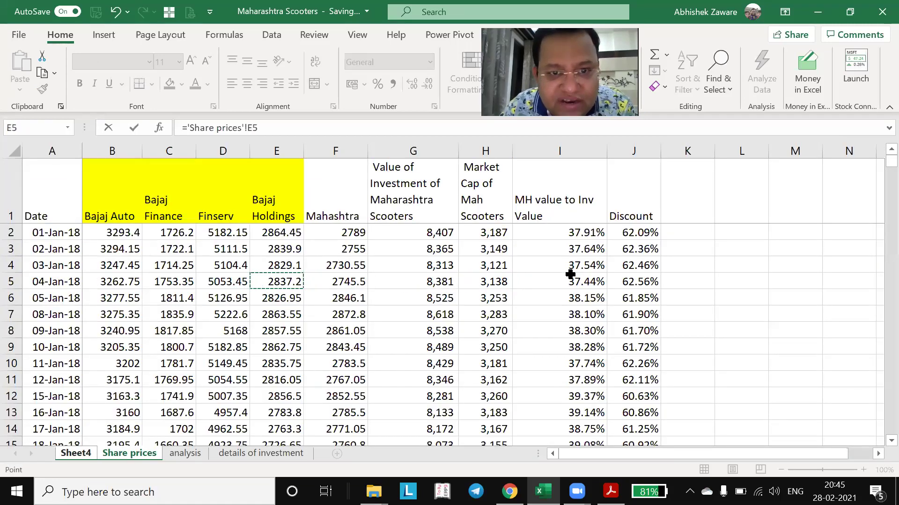
key(ctrl+Down)
key(Right)
key(Right)
key(Right)
key(Left)
key(Return)
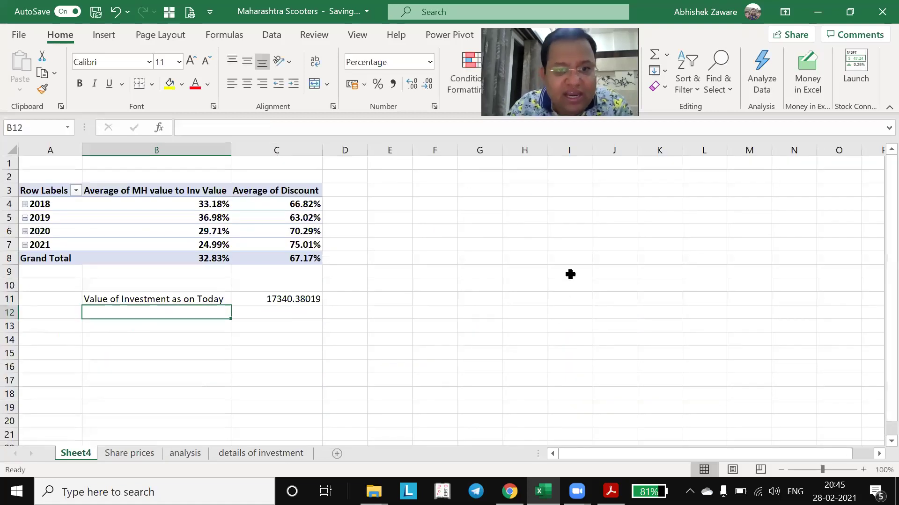
key(Up)
key(Right)
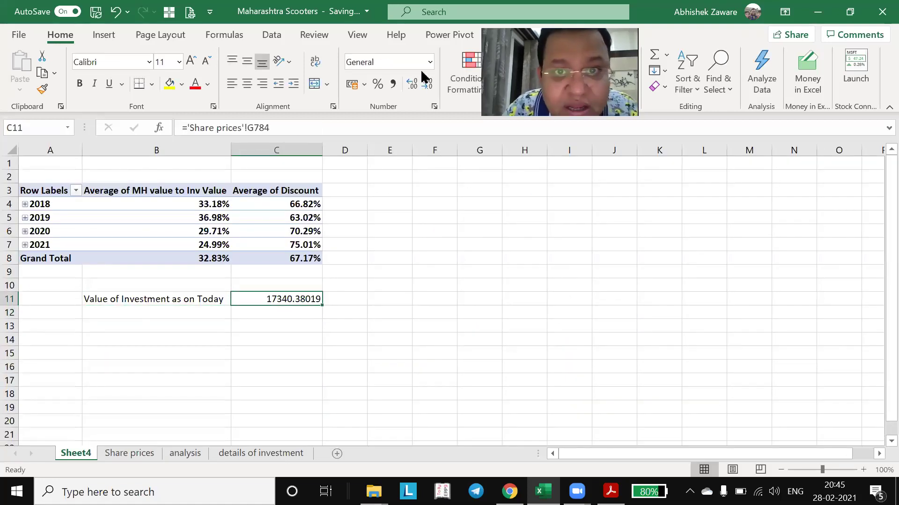
- Format the investment value in C11 to show no decimal places
click(421, 88)
click(420, 87)
click(420, 88)
click(420, 88)
click(420, 87)
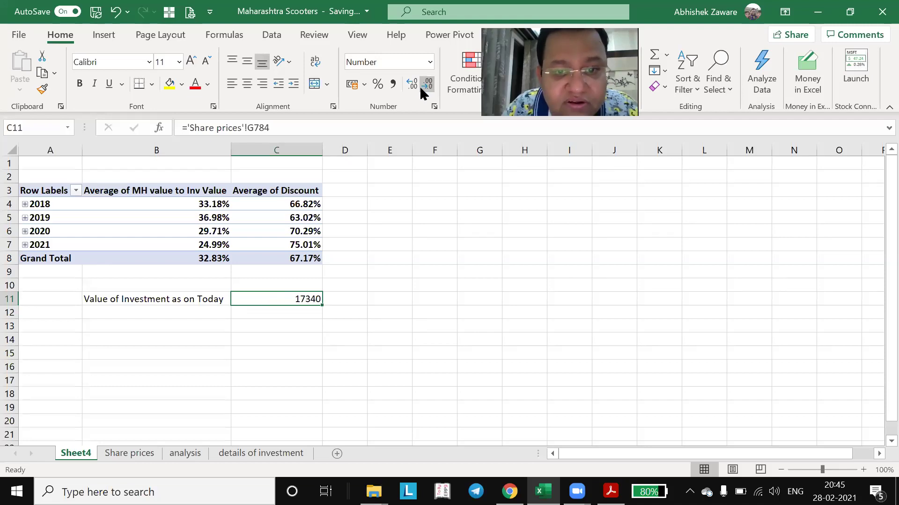
- Enter the label "Avg MH Value to Inv Value" in cell B12
key(Left)
key(Down)
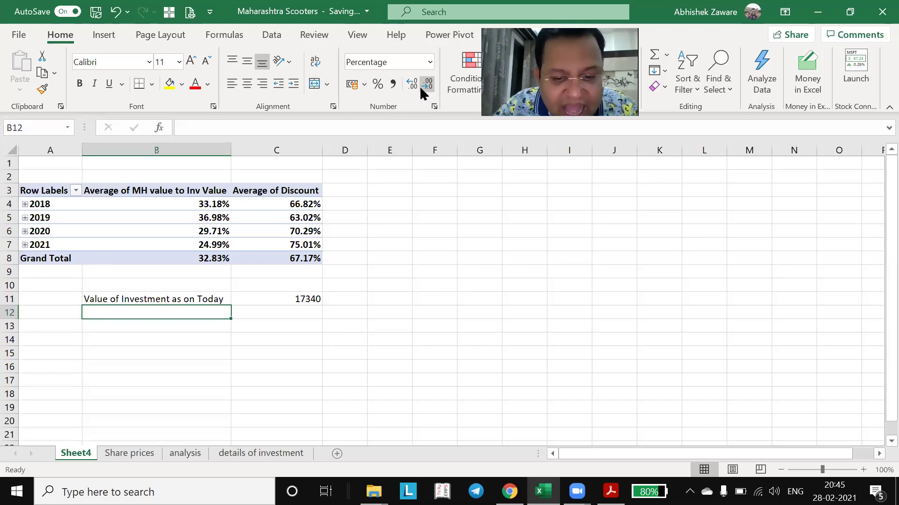
text(Avg )
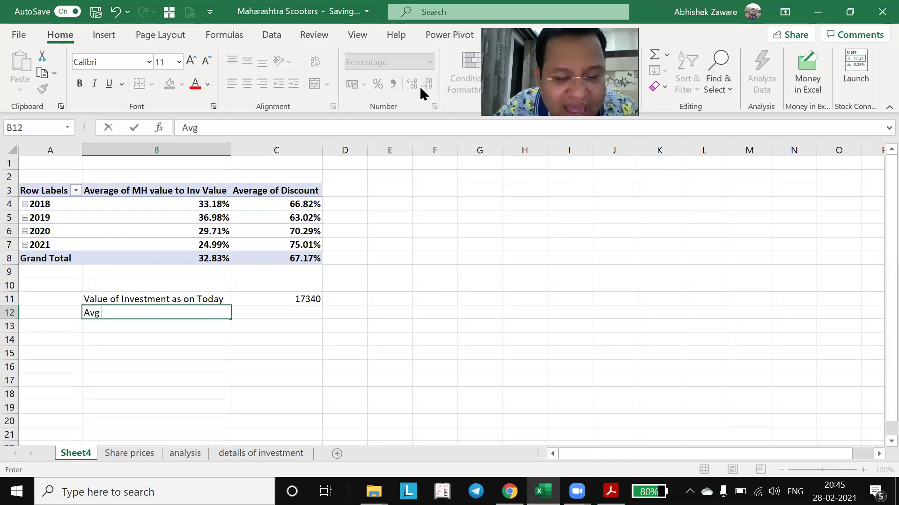
text(MH )
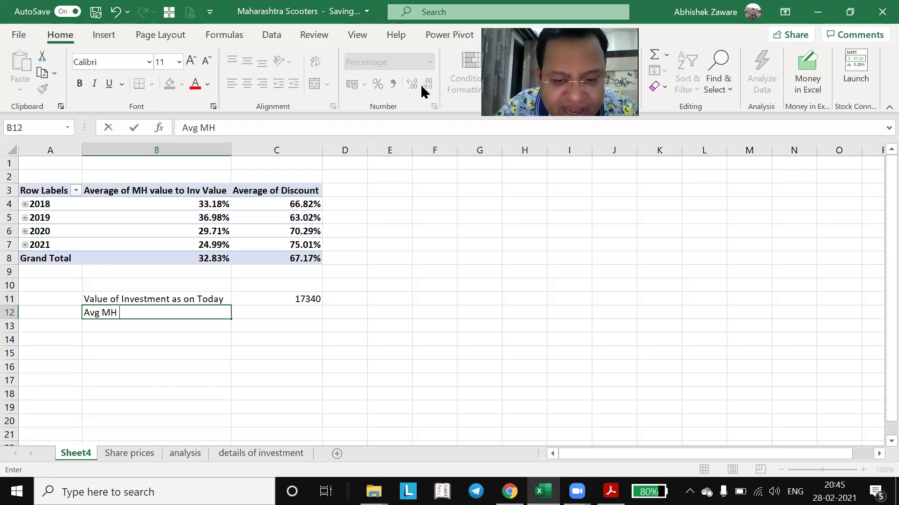
text(Value to )
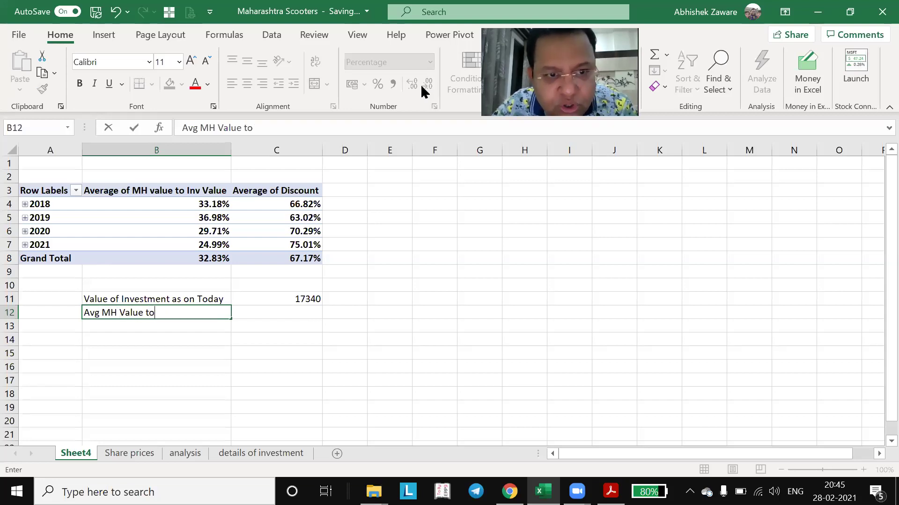
text(Inv)
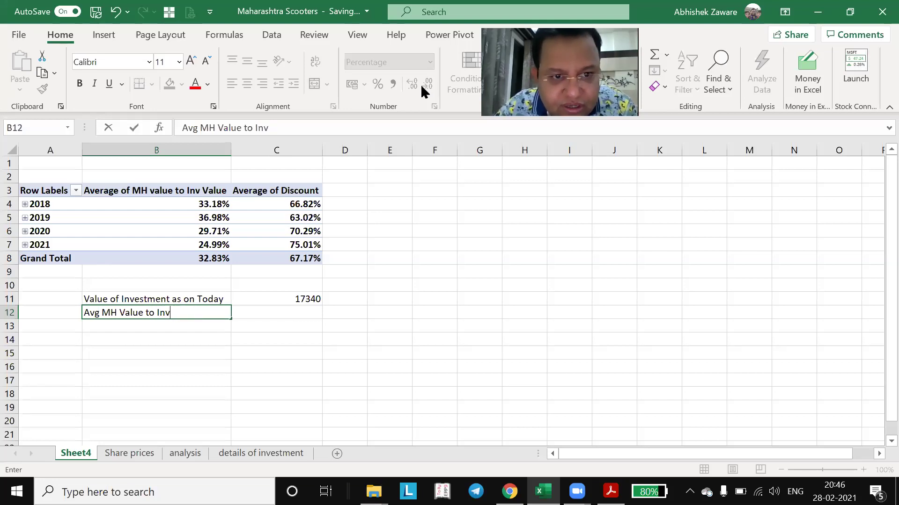
text( tValue)
key(Tab)
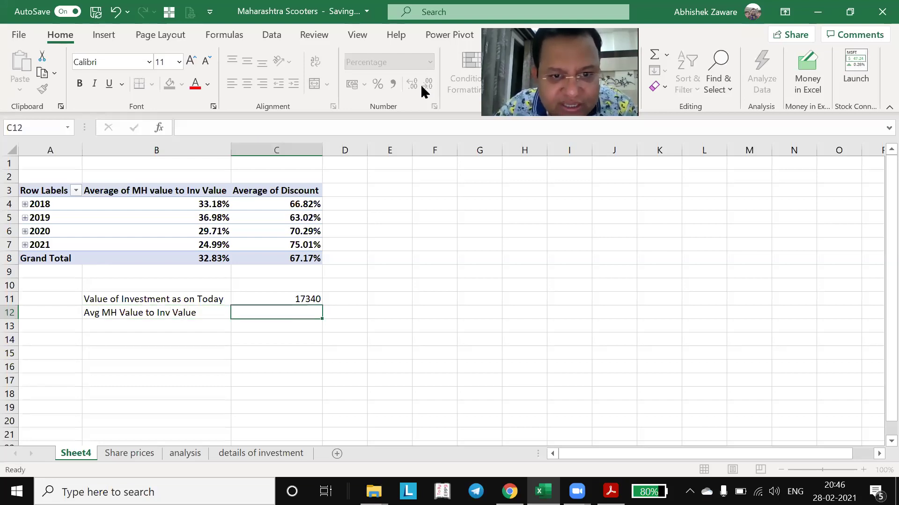
- Enter 37% in C12 as the average MH value to investment value ratio
text(=)
key(Escape)
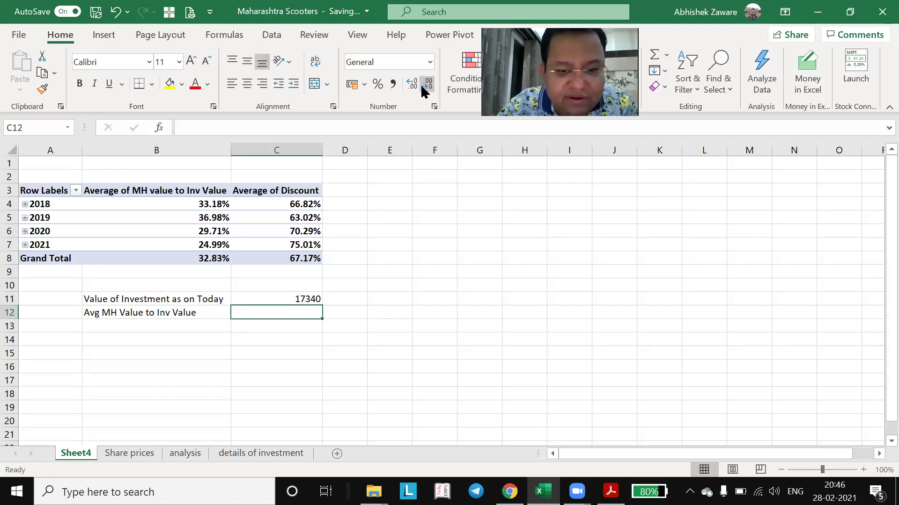
text(37%)
key(Return)
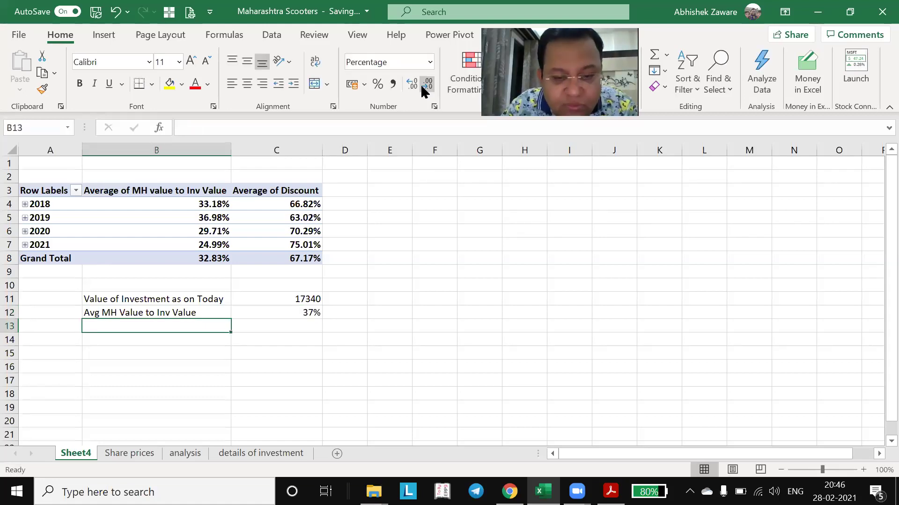
text(Value of M)
key(BackSpace)
key(BackSpace)
key(BackSpace)
key(BackSpace)
key(BackSpace)
key(BackSpace)
key(BackSpace)
key(BackSpace)
key(BackSpace)
key(BackSpace)
text(Ma)
key(BackSpace)
key(BackSpace)
key(BackSpace)
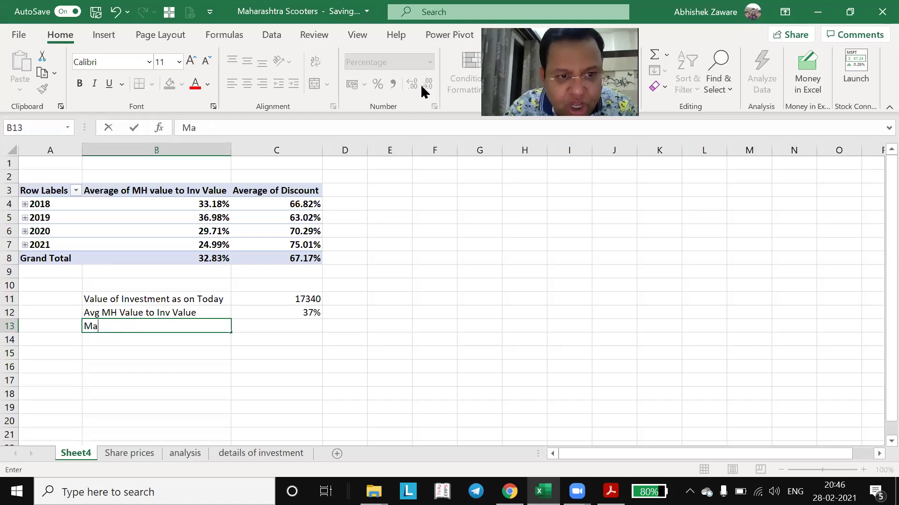
- Enter the label "Logical mcap of MH" in cell B13
text(Logical)
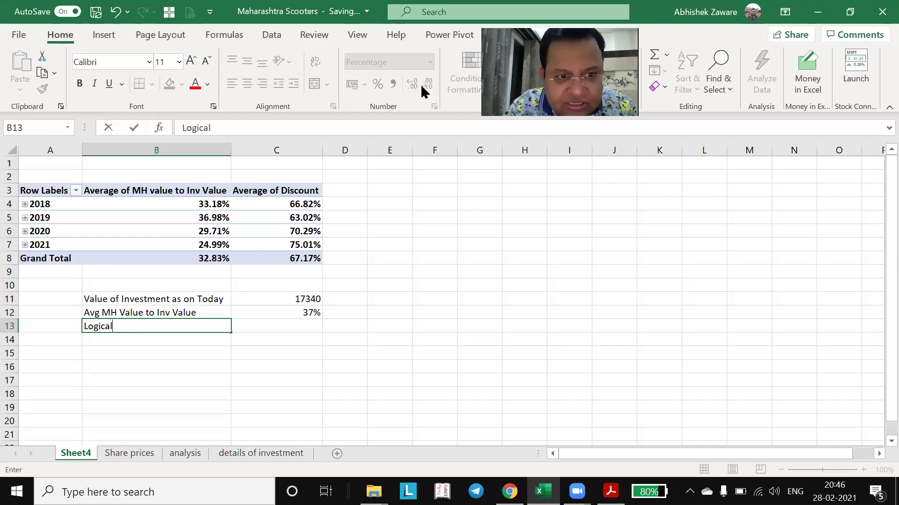
text( mcap o)
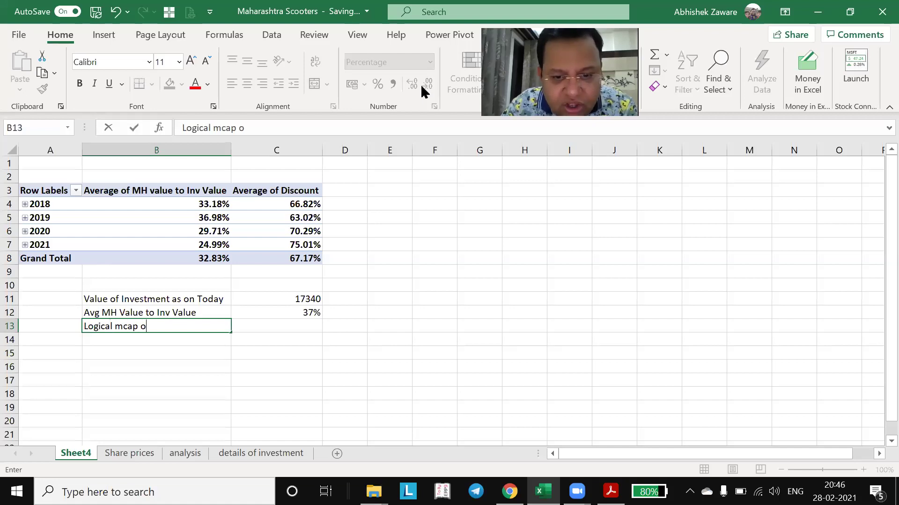
text(f MH)
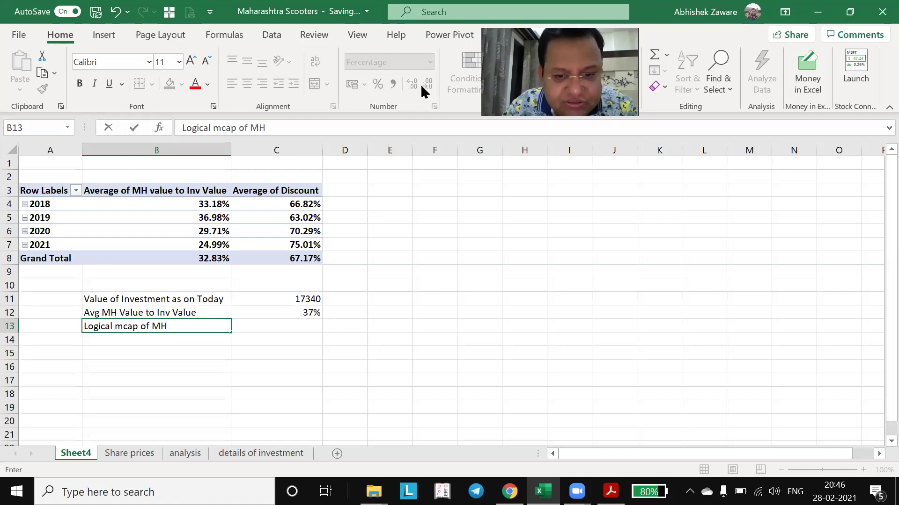
- Calculate the logical mcap in C13 with =C11*C12 and show it to two decimal places
key(Tab)
text(=)
key(Up)
key(Up)
text(*)
key(Down)
key(Return)
key(Up)
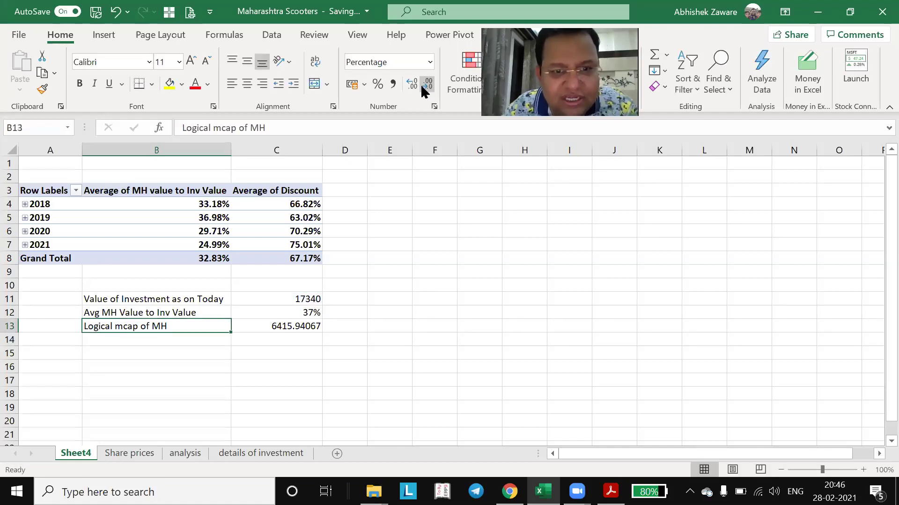
key(Right)
click(420, 83)
click(419, 86)
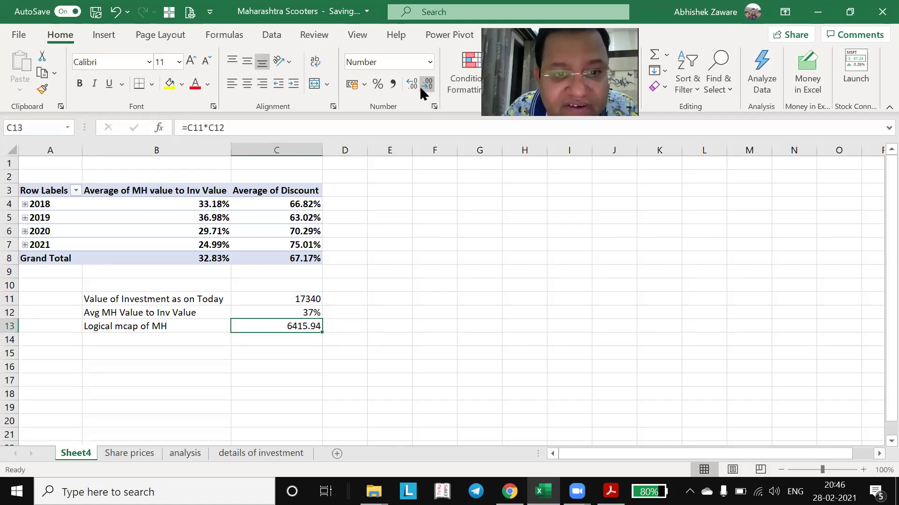
- Enter the label "Actual value of MH" in cell B14
key(Left)
key(Down)
text(Act)
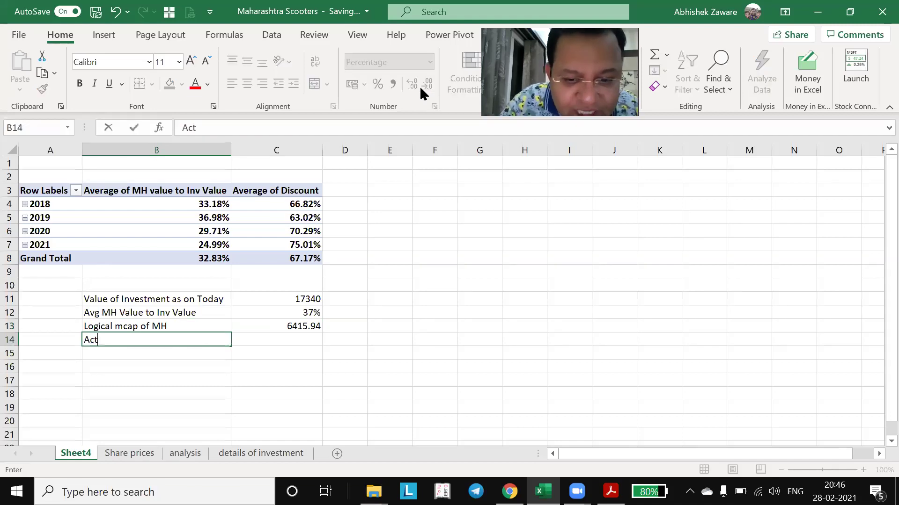
text(ual value of MH)
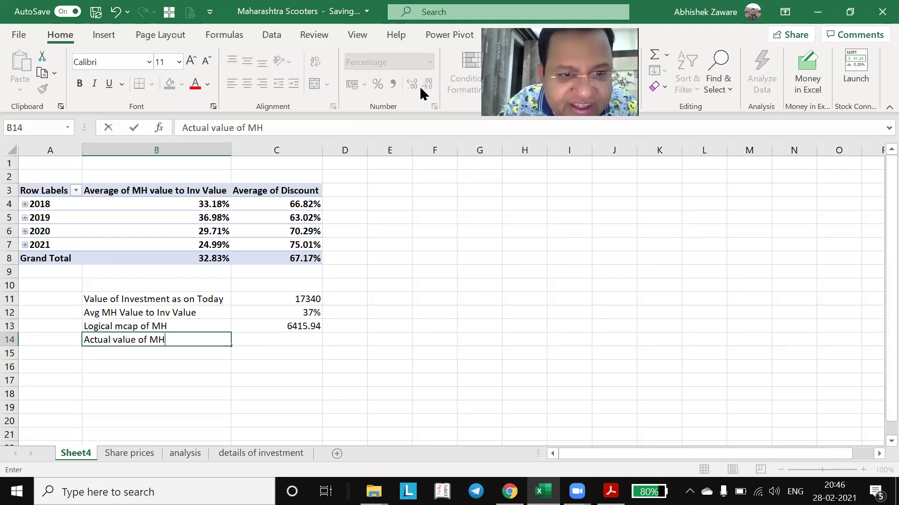
- Link C14 to the latest market cap in cell H784 of the Share prices sheet and apply the comma number format
key(Tab)
text(=)
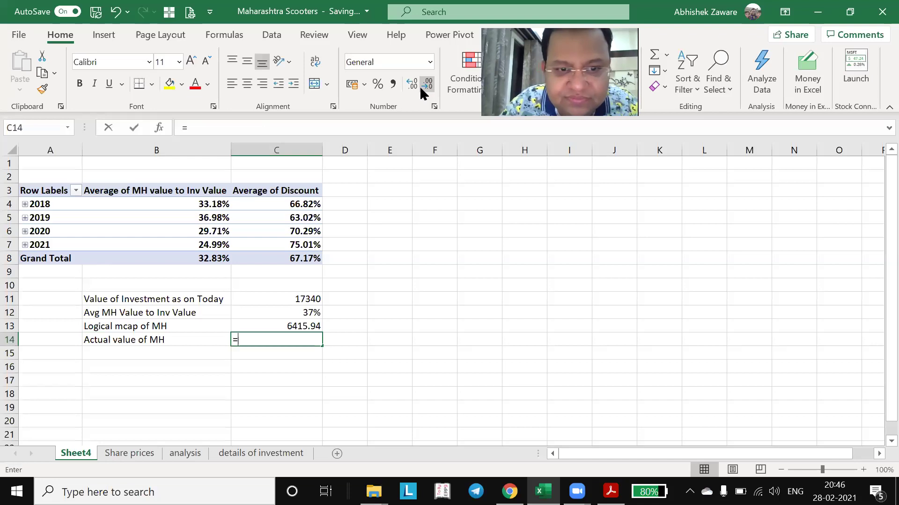
click(129, 453)
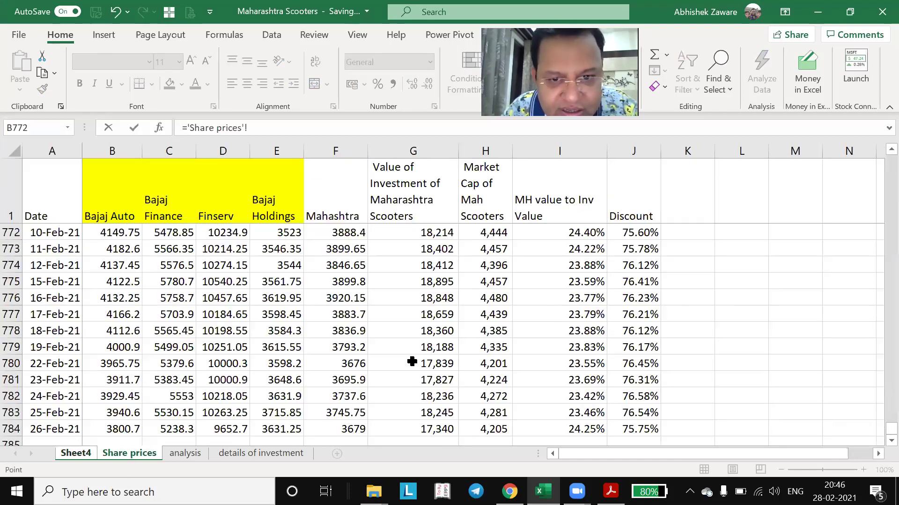
click(414, 360)
key(Down)
key(Down)
key(Down)
key(Down)
key(Right)
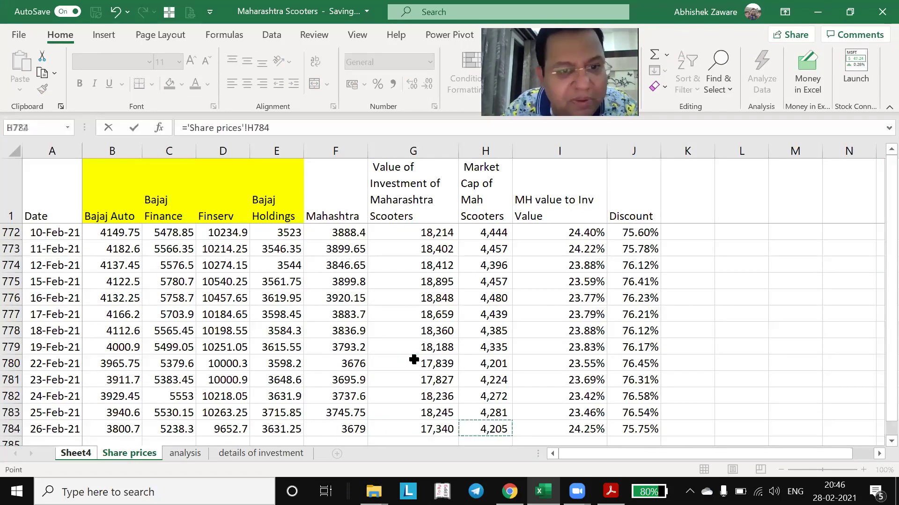
key(Return)
key(Up)
key(Right)
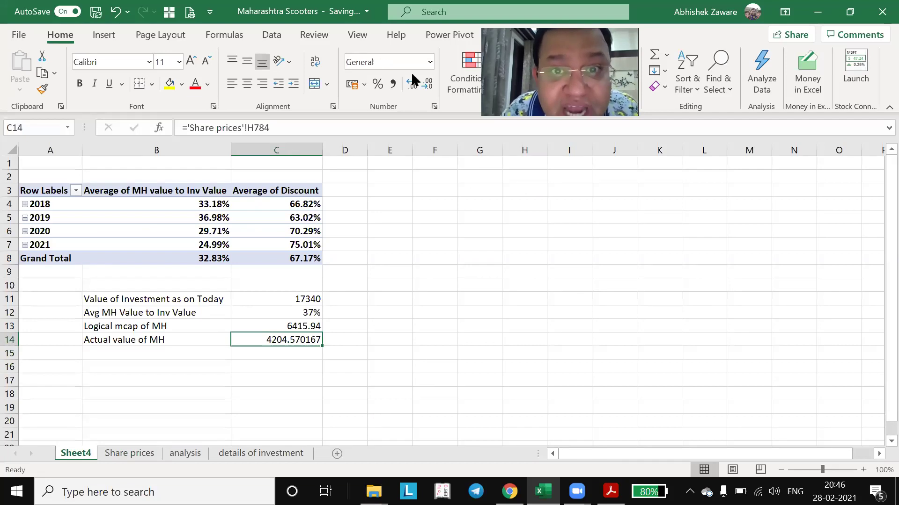
click(393, 87)
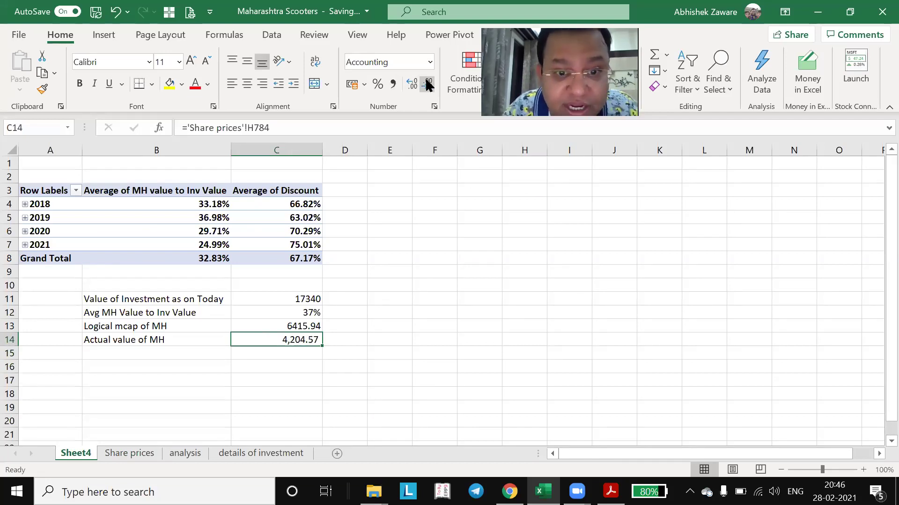
- Enter the label "Potential upside due to catch up" in cell B15
key(Up)
key(Left)
key(Down)
key(Down)
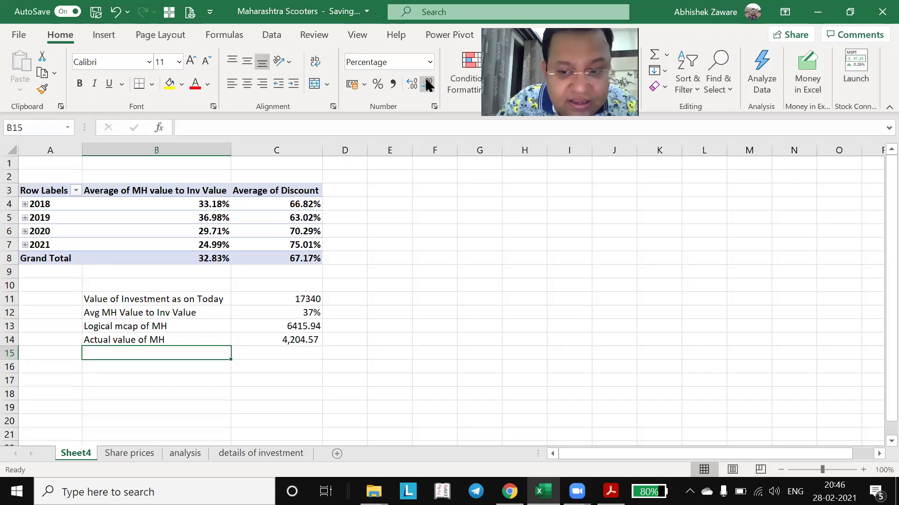
text(Potential)
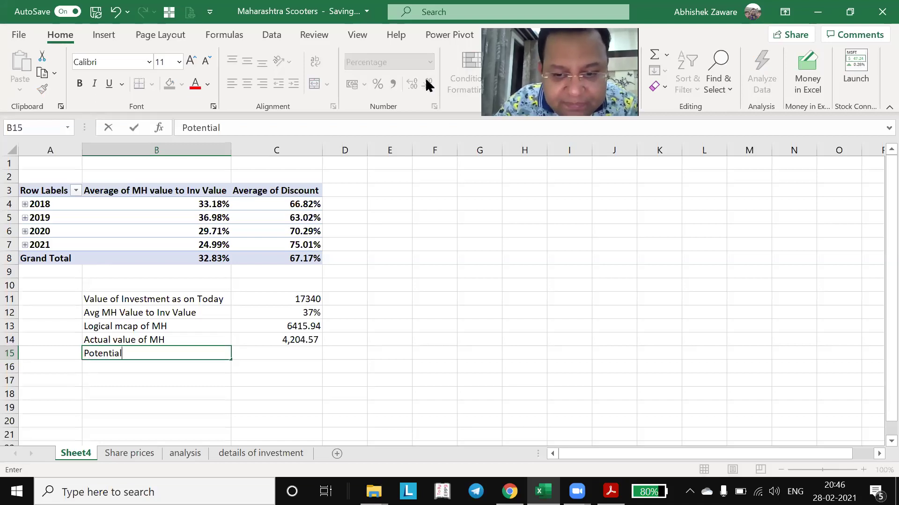
text( upside)
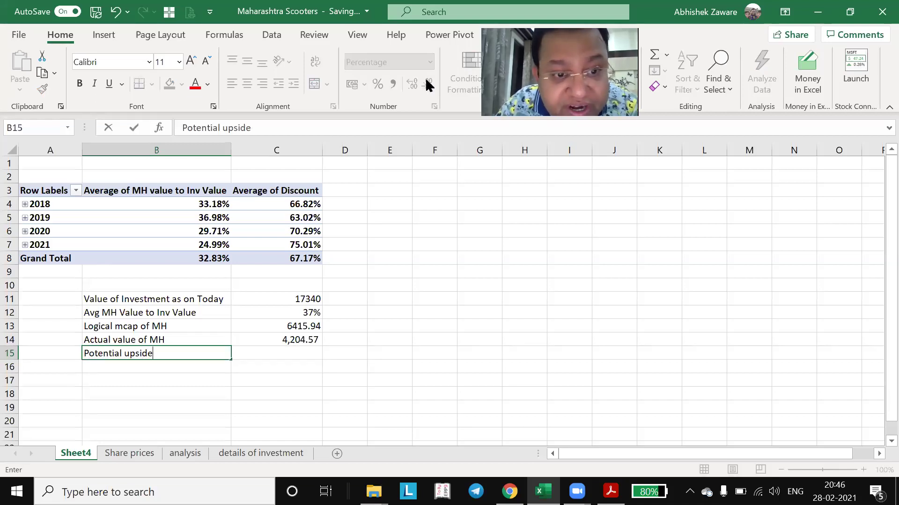
key(Right)
key(Left)
key(F2)
text(due to cat)
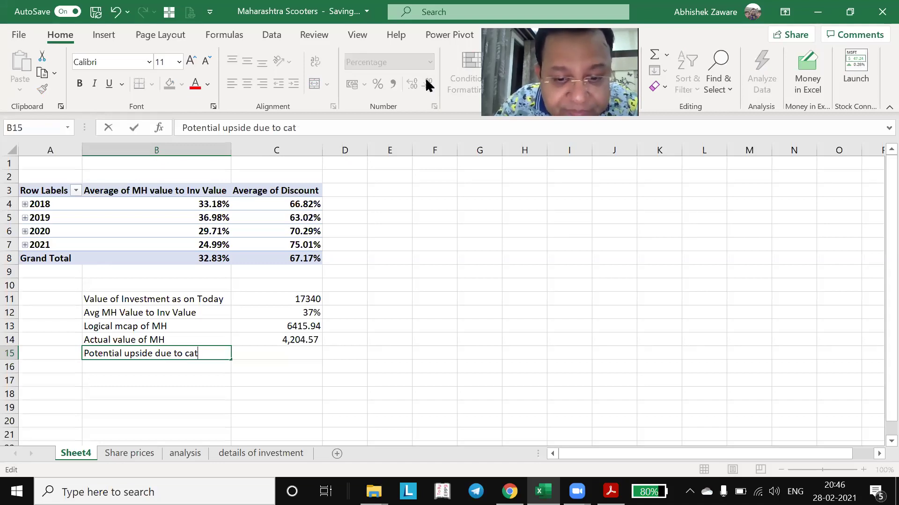
text(ch up)
- Calculate the potential upside in C15 with =(C13-C14)/C14 and format it as a percentage with two decimals
key(Tab)
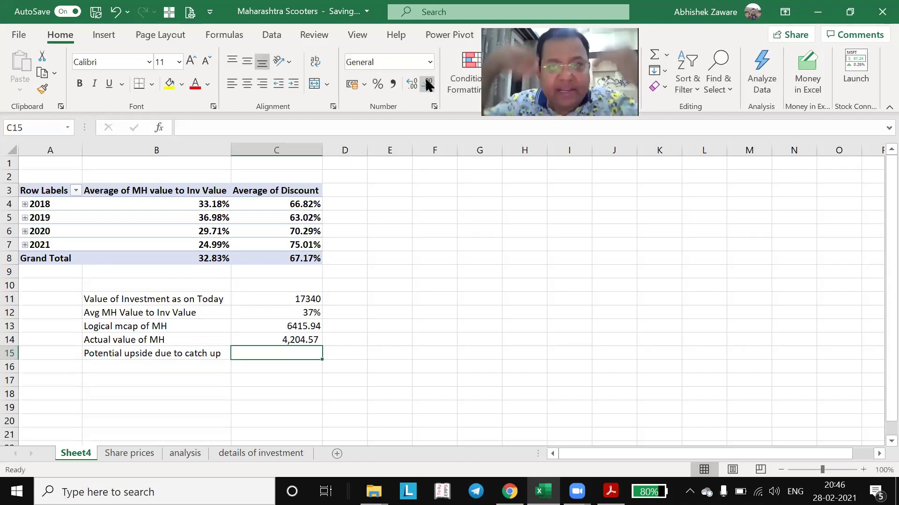
text(=)
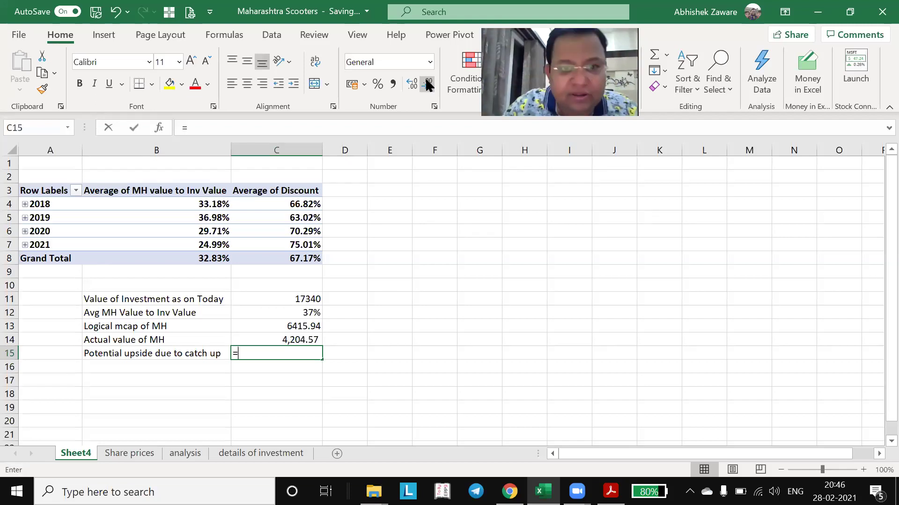
text(()
key(Up)
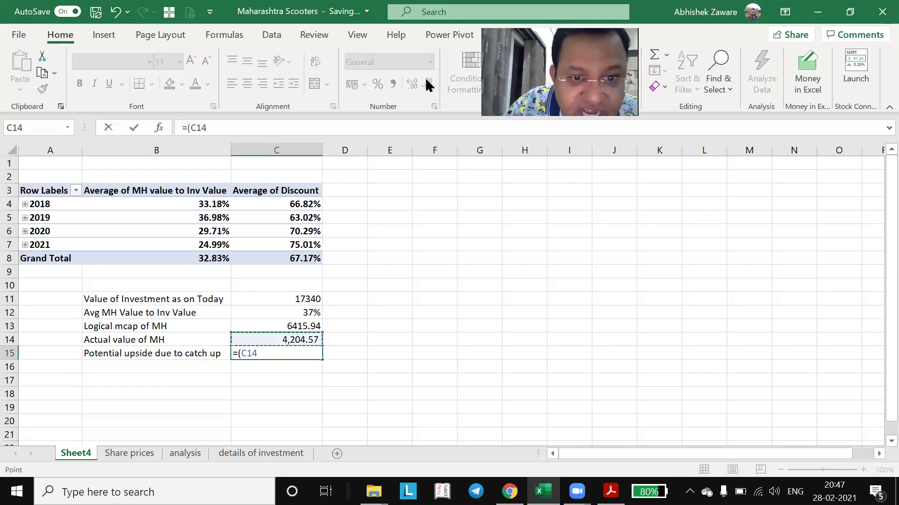
key(Up)
text(-)
key(Up)
text())
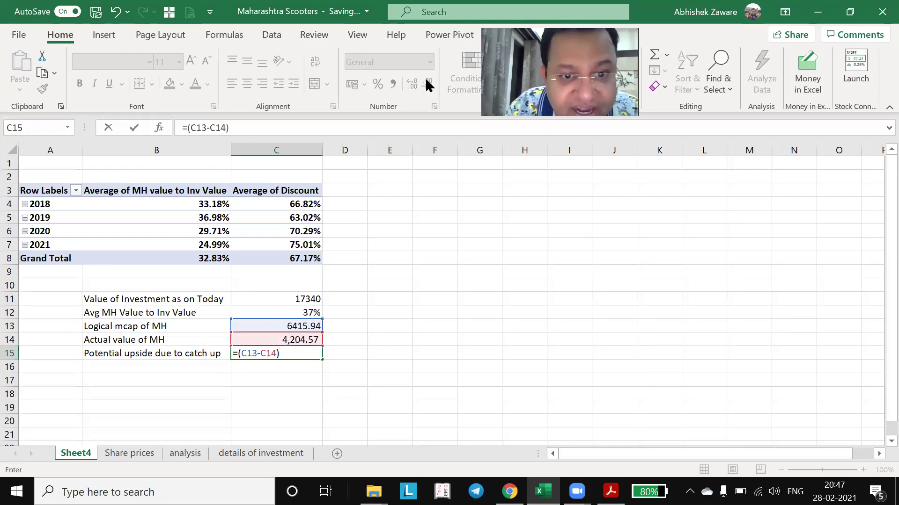
text(/)
key(Up)
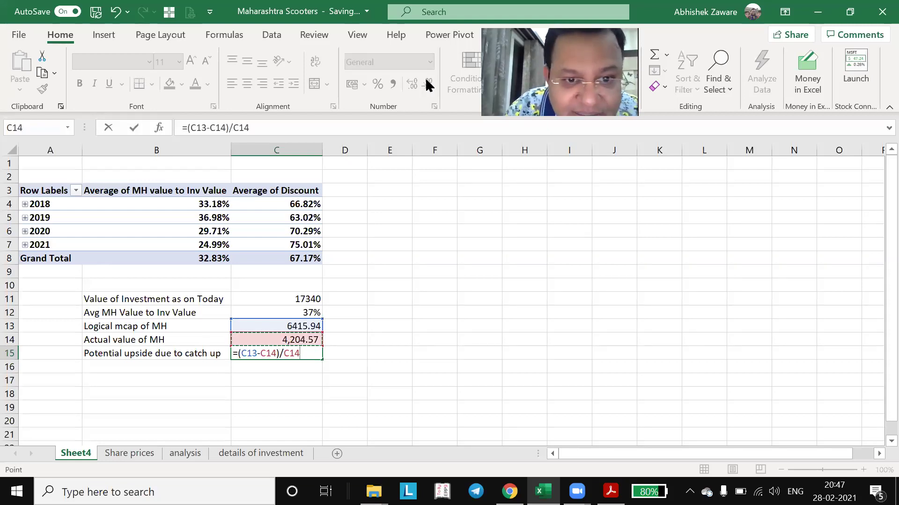
key(shift+Tab)
key(Right)
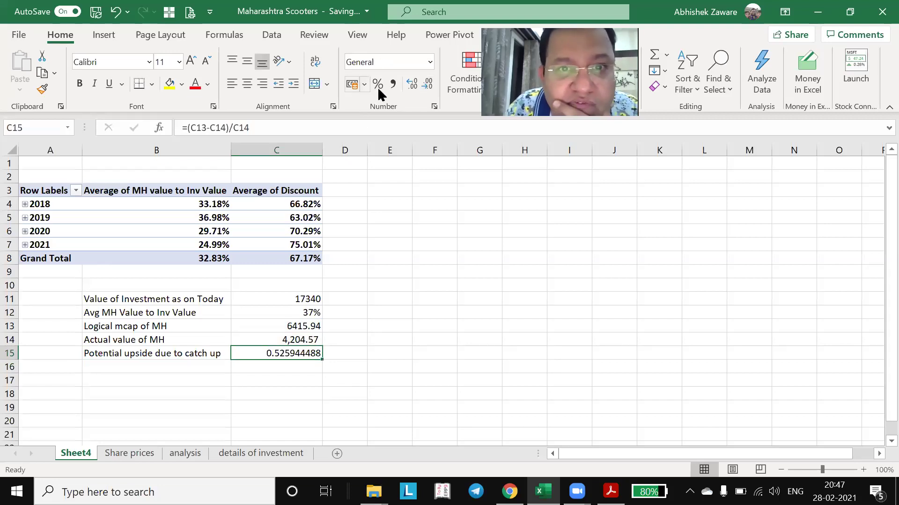
click(377, 87)
click(406, 87)
click(406, 87)
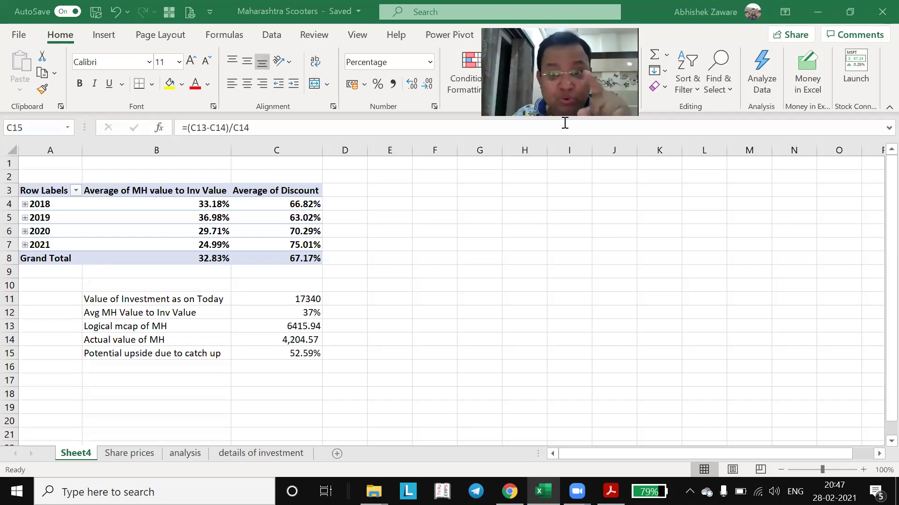
- Extend the label in B15 to "Potential upside due to catch up with past valuation ratio" and wrap its text
click(150, 368)
key(Up)
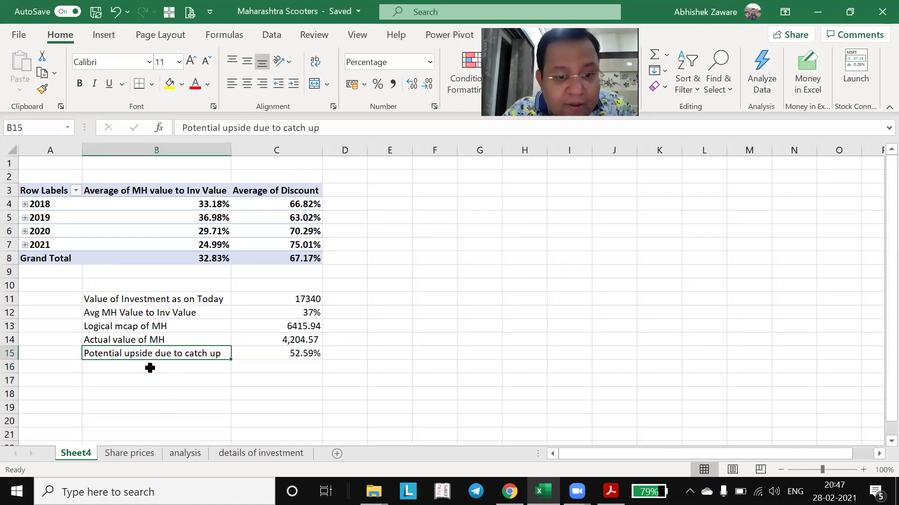
key(F2)
key(BackSpace)
key(BackSpace)
text(up with pa)
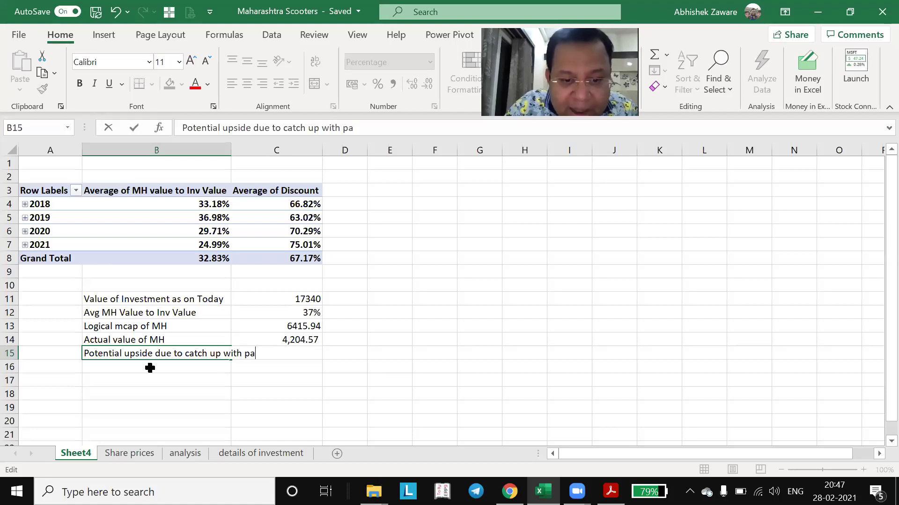
text(st valua)
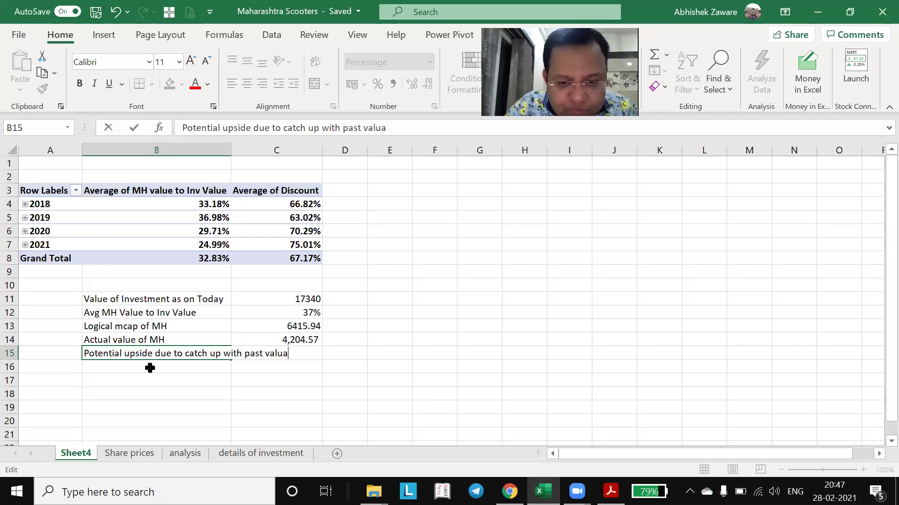
text(tion ration)
key(BackSpace)
key(Return)
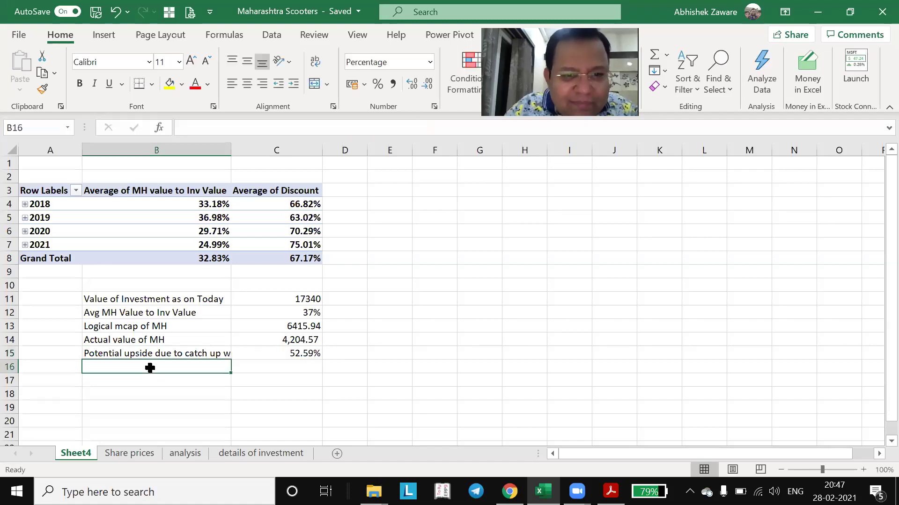
key(Up)
click(314, 61)
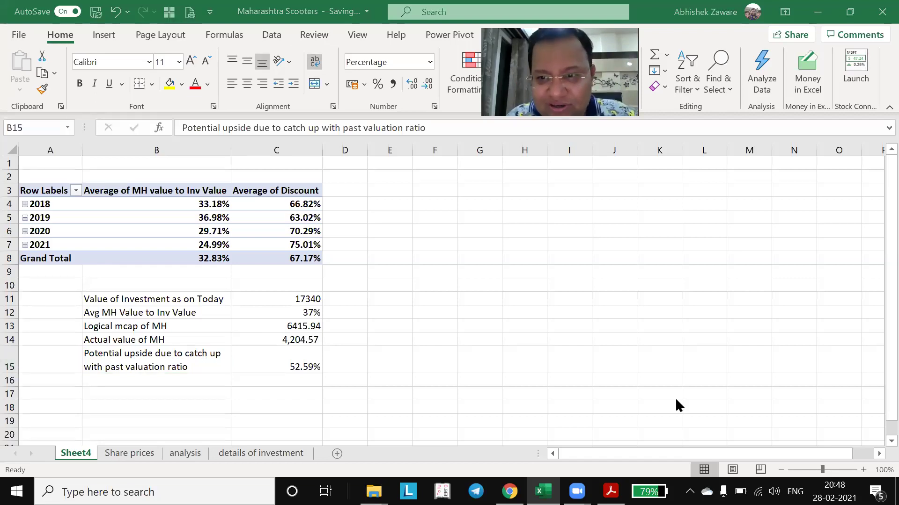
- Copy the B15 label down to B16 and reword it as "Potential upside to catch with liquidation value"
click(211, 365)
key(Down)
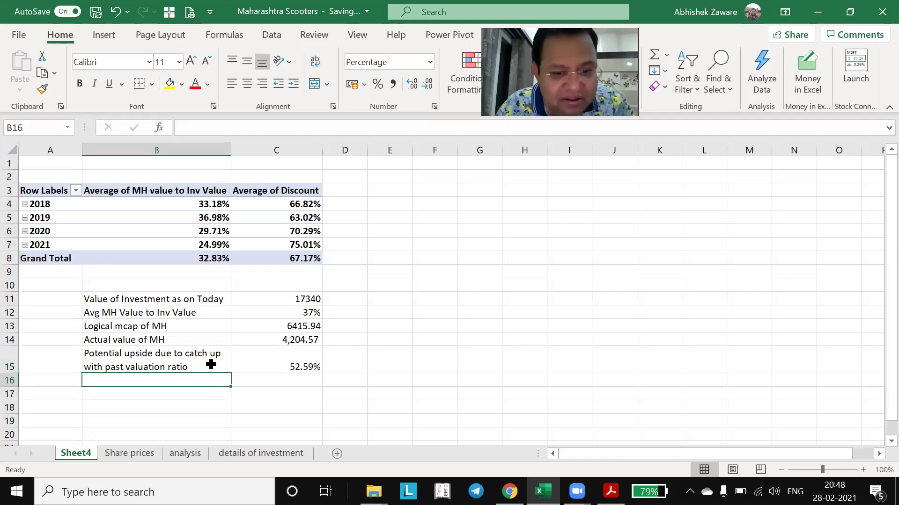
key(ctrl+d)
key(F2)
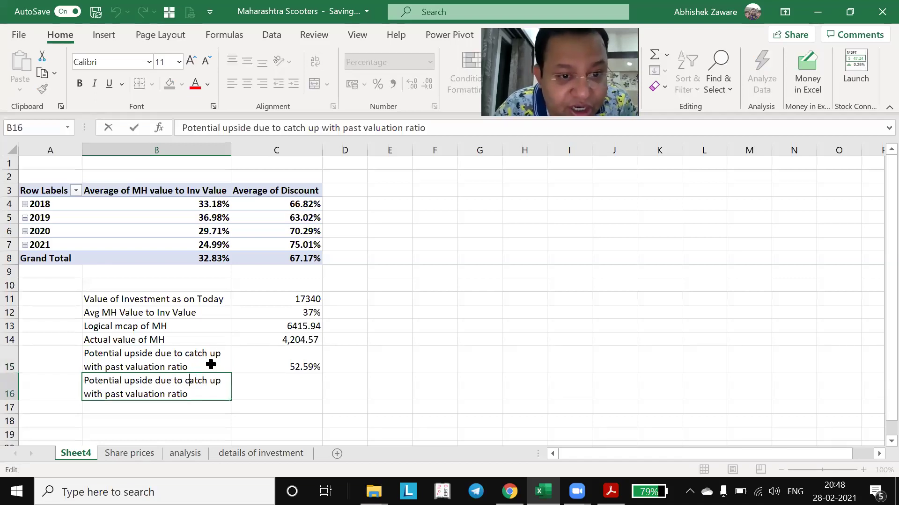
key(shift+Right)
key(shift+Right)
key(shift+Right)
key(shift+Right)
key(shift+Right)
key(shift+Right)
key(shift+Right)
key(shift+Right)
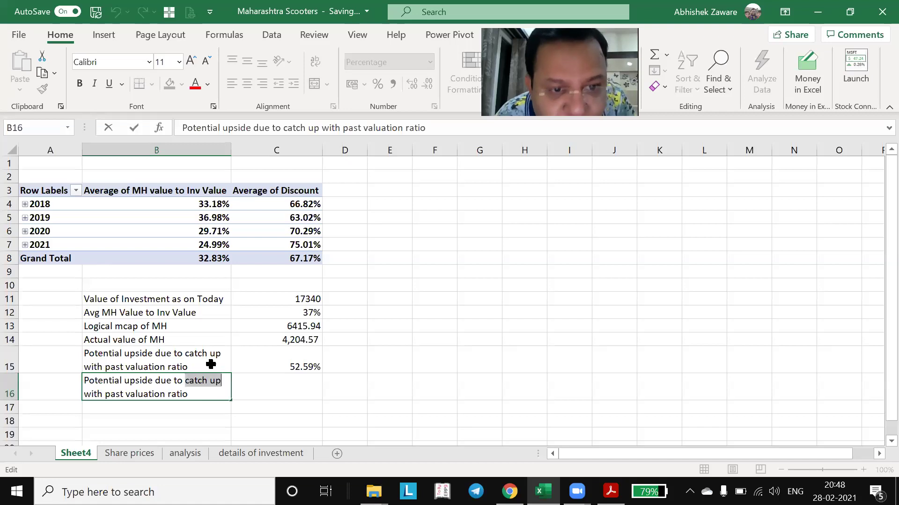
key(shift+End)
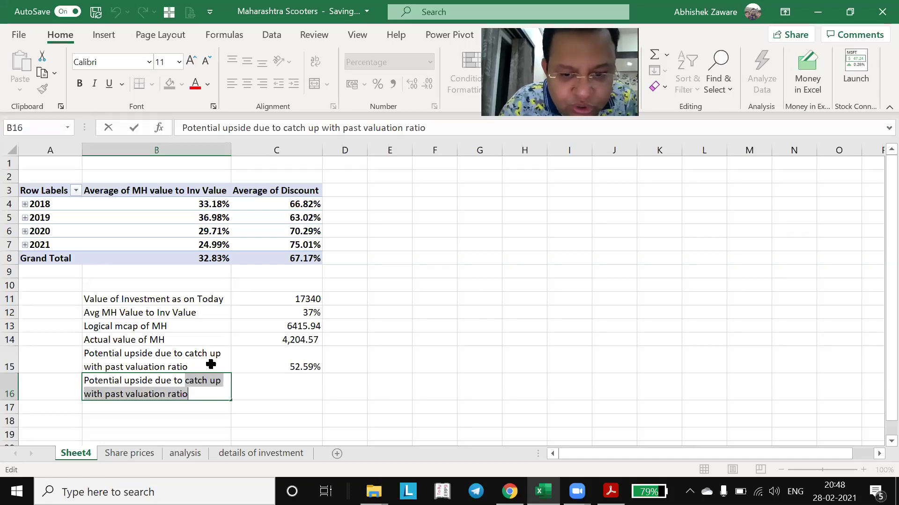
key(BackSpace)
key(BackSpace)
key(BackSpace)
key(BackSpace)
text(to catch with liquidation value)
key(Tab)
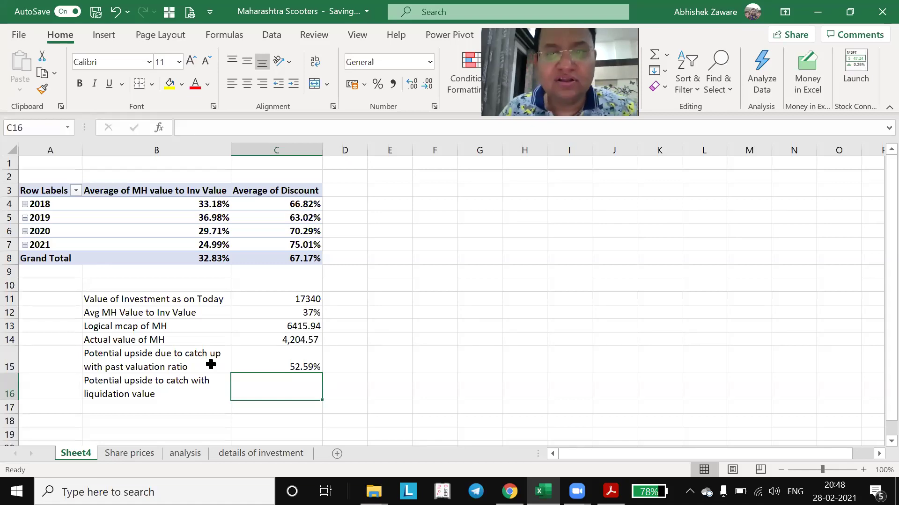
text(=)
key(Up)
key(Up)
key(Up)
key(Up)
key(Up)
key(Escape)
text(=9)
key(Up)
key(Up)
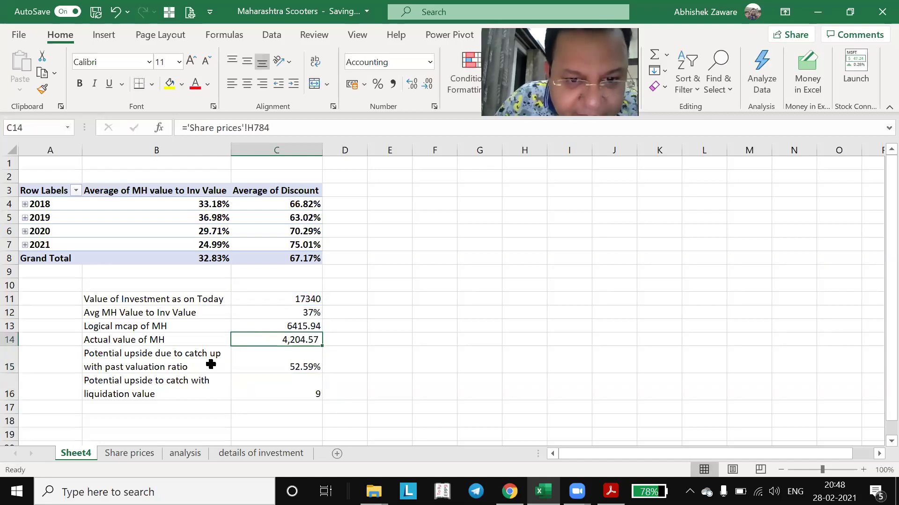
key(Down)
key(Down)
- Calculate the upside to liquidation value in C16 with =(C11-C14)/C14
text(=()
key(Up)
key(Up)
key(Up)
key(Up)
key(Up)
text(-)
key(Up)
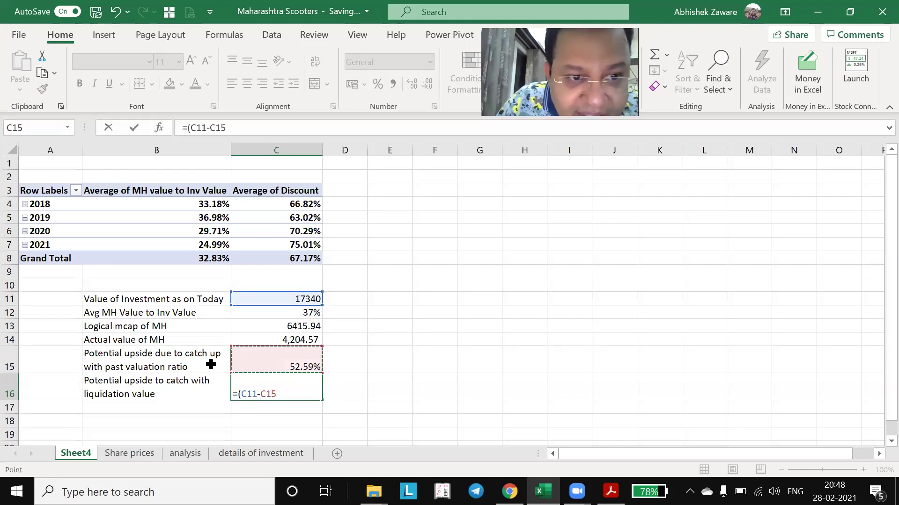
key(Up)
key(Up)
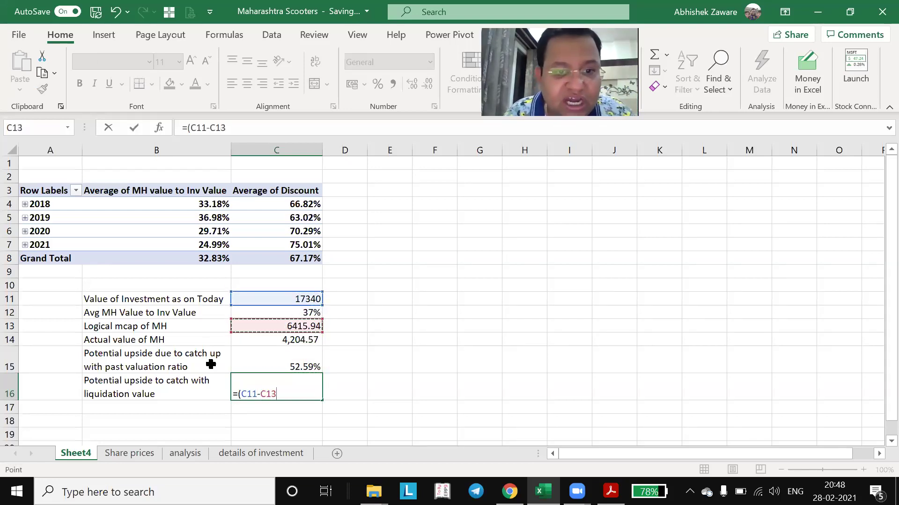
key(Down)
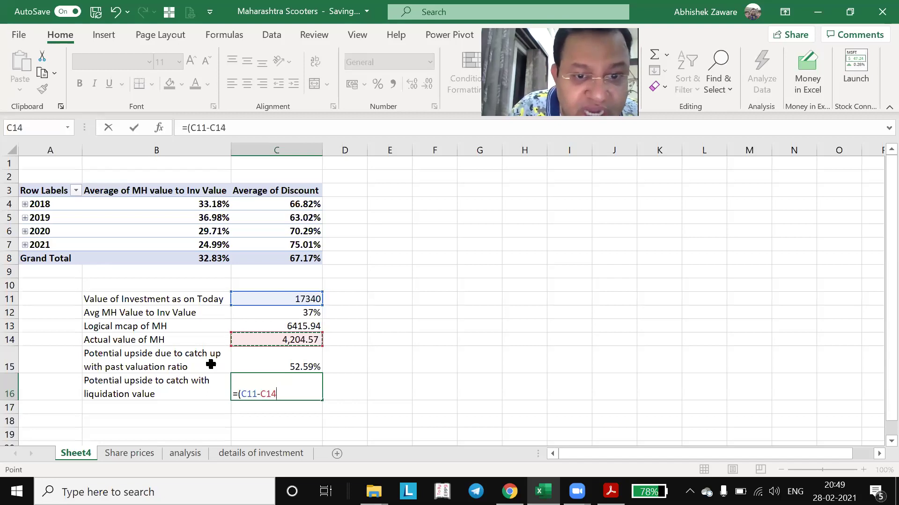
text()/)
key(Up)
key(Up)
key(Up)
key(Down)
key(Return)
key(Up)
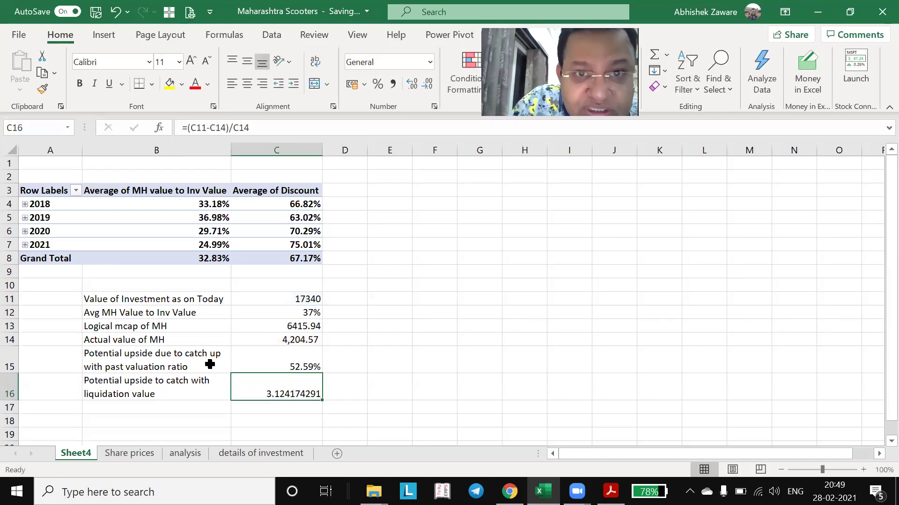
- Format the liquidation upside in C16 as a percentage with two decimals
click(377, 84)
click(409, 82)
click(408, 82)
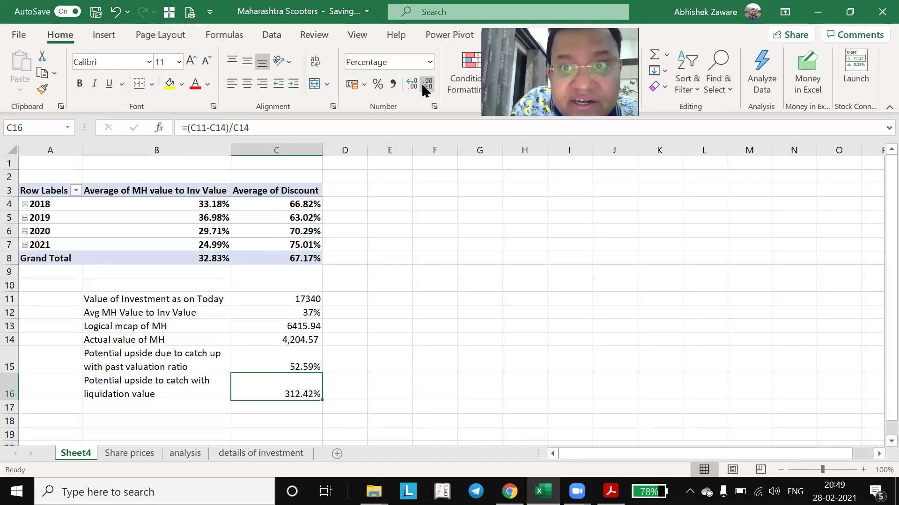
click(421, 83)
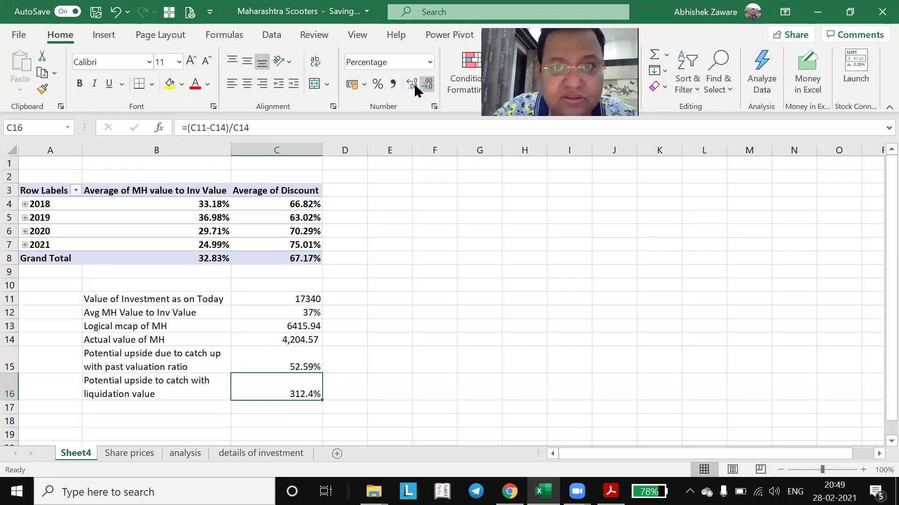
click(408, 83)
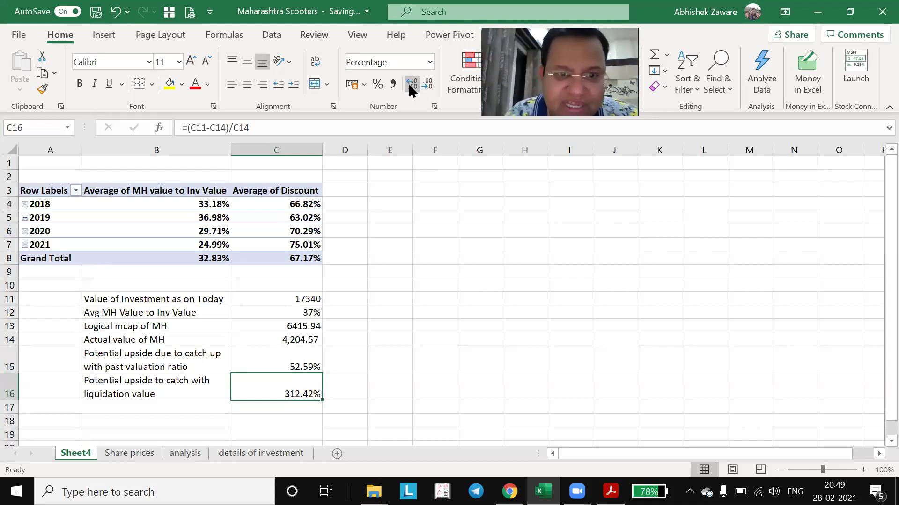
key(Up)
key(Up)
key(Down)
key(Down)
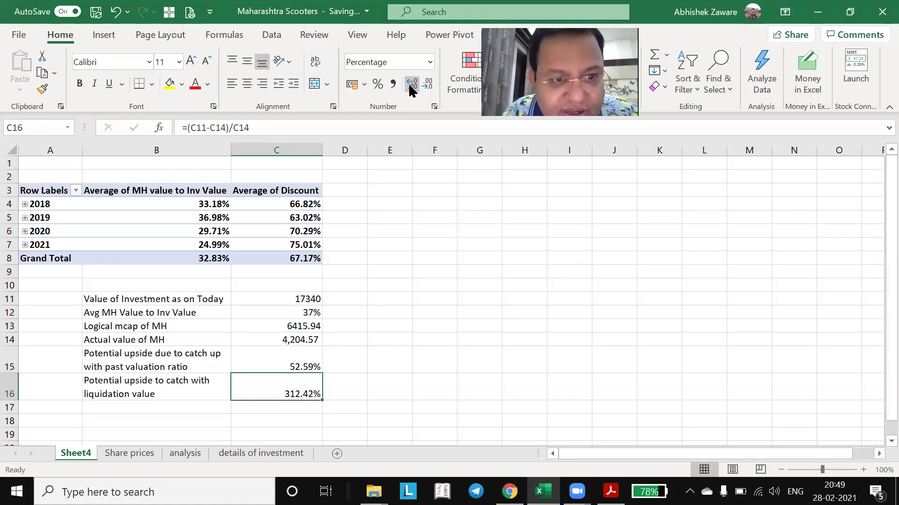
key(Up)
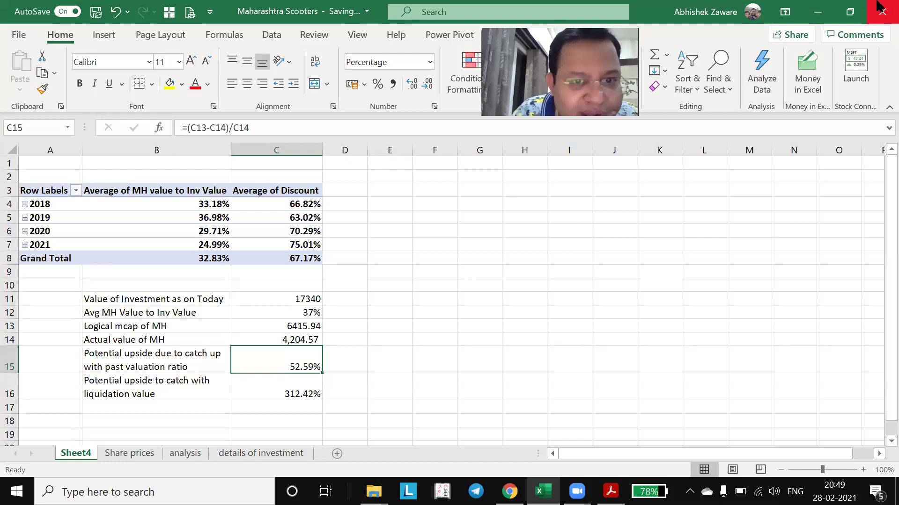
- Move the valuation summary in B11:C16 to the range starting at F3, beside the PivotTable
drag(115, 297, 294, 391)
key(ctrl+c)
click(427, 191)
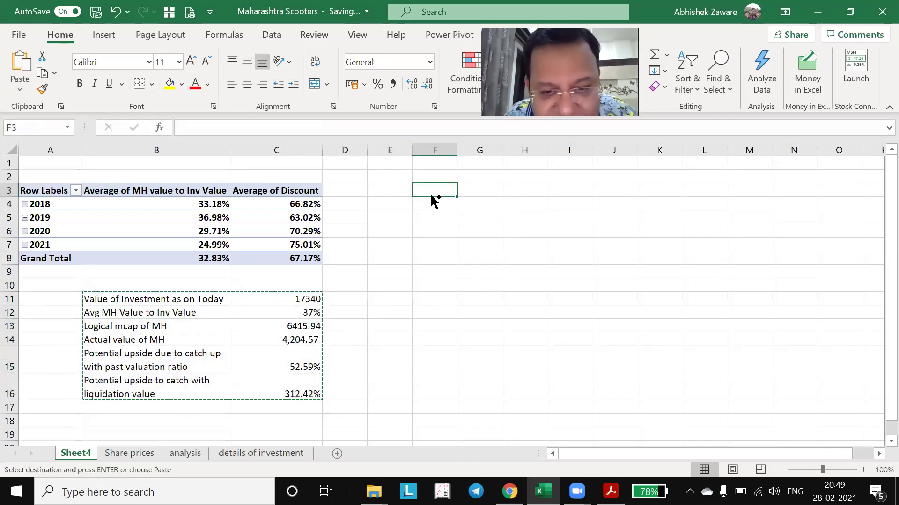
key(Return)
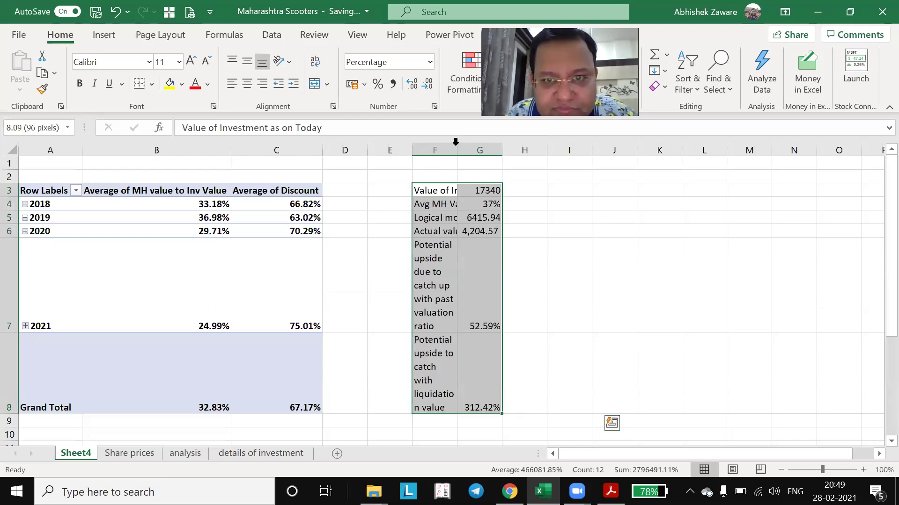
- Autofit the width of column F and the heights of rows 7 and 8 to the moved summary
double_click(457, 149)
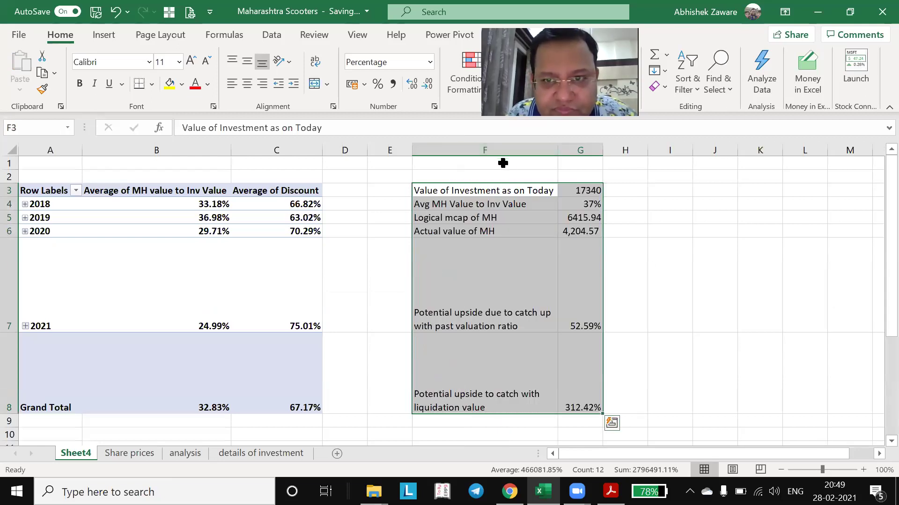
double_click(10, 336)
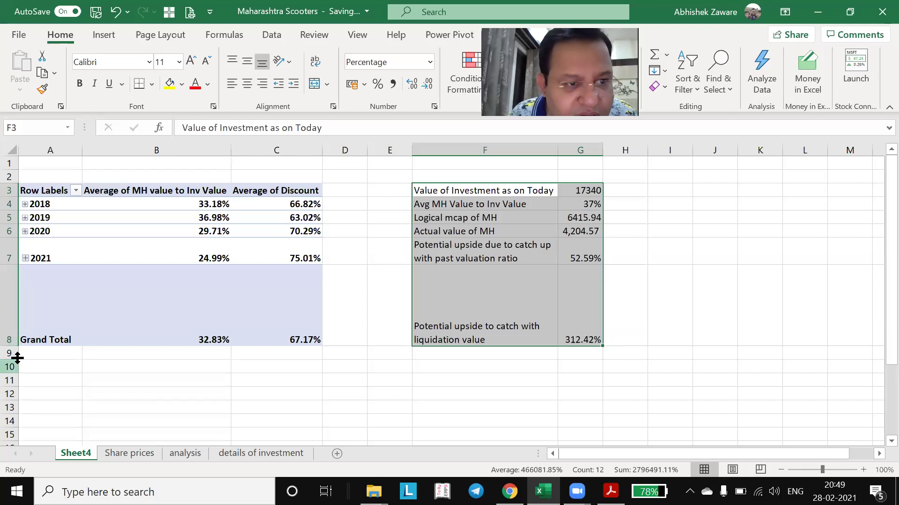
double_click(13, 347)
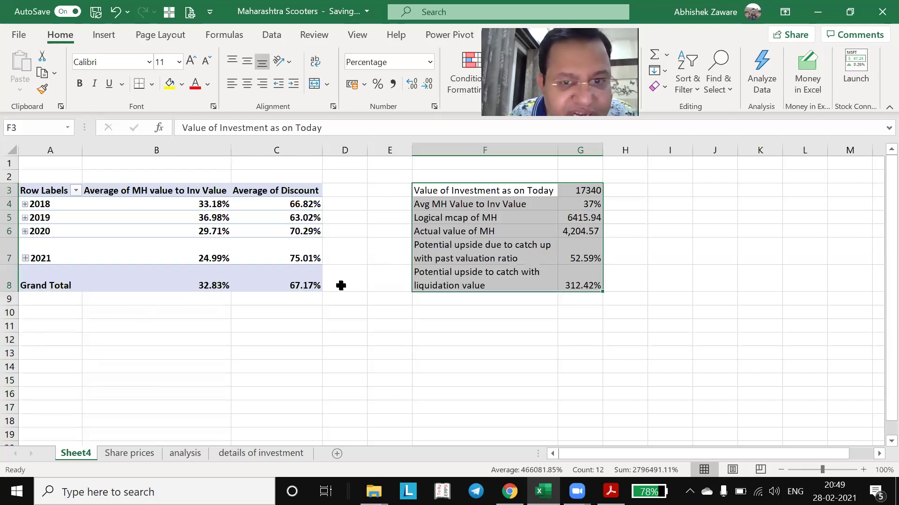
click(481, 248)
- Expand 2018 and 2019 in the PivotTable into quarters and review their average ratios and discounts
click(25, 204)
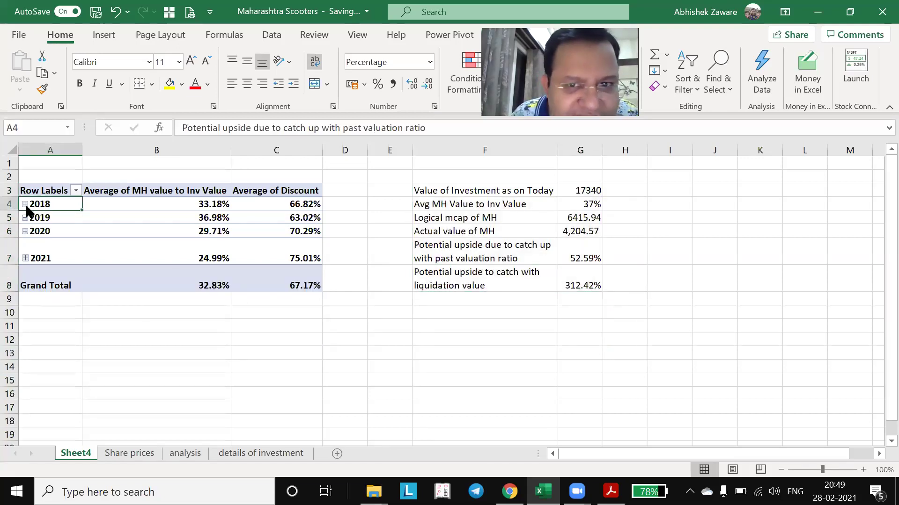
click(211, 217)
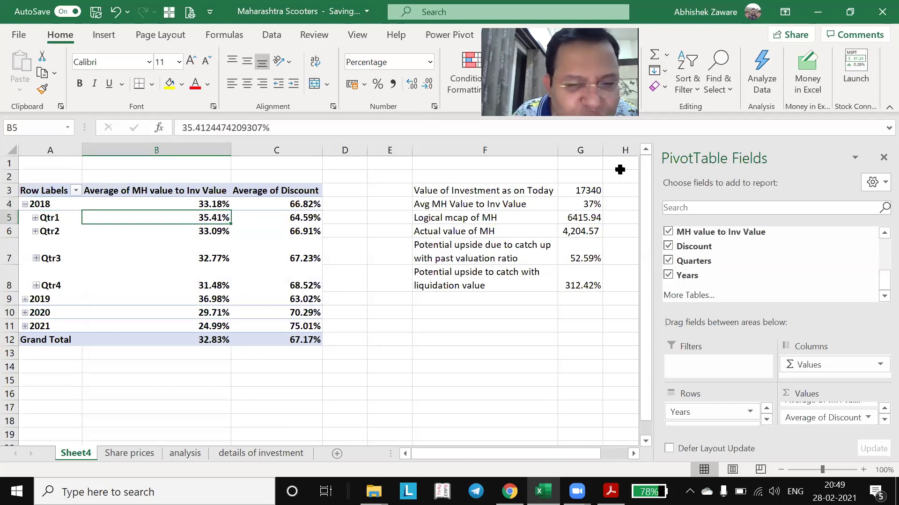
key(Down)
key(Down)
key(Down)
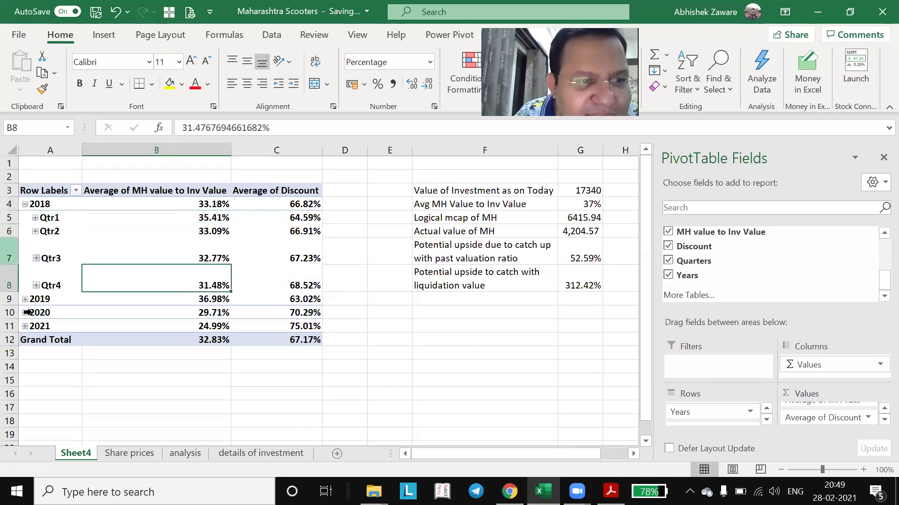
click(24, 299)
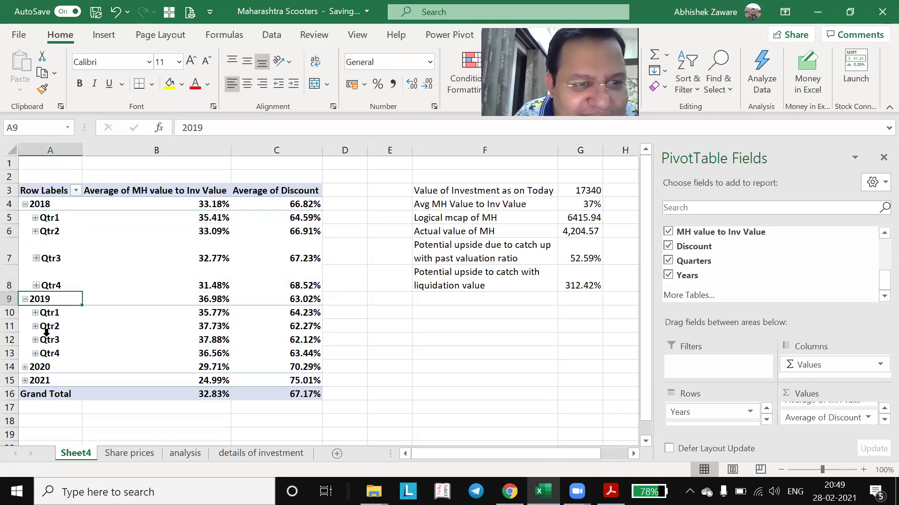
click(259, 217)
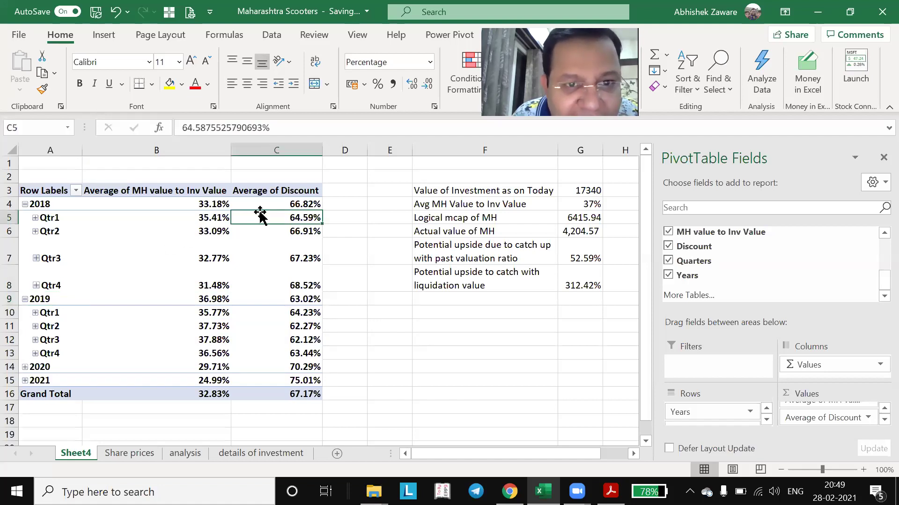
mouse_move(237, 232)
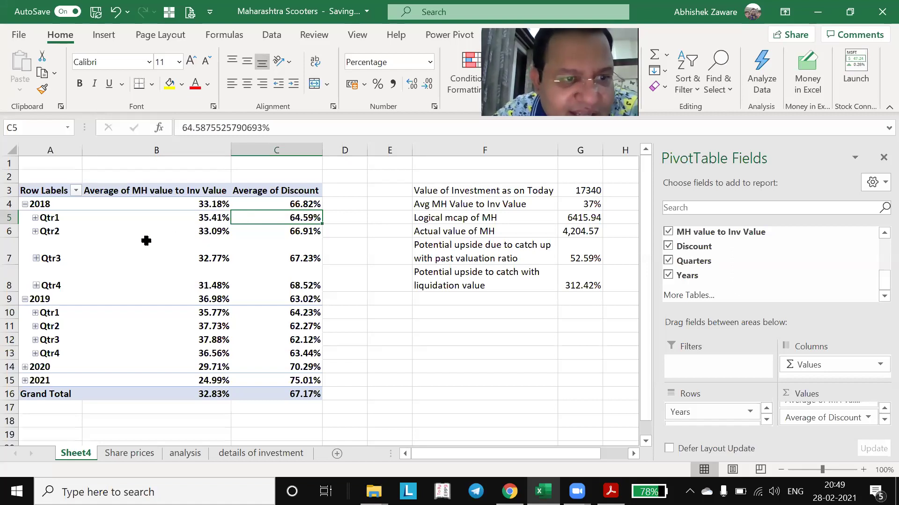
- Expand 2020 in the PivotTable into quarters and examine the average MH value to investment value through 2021
click(26, 369)
click(26, 368)
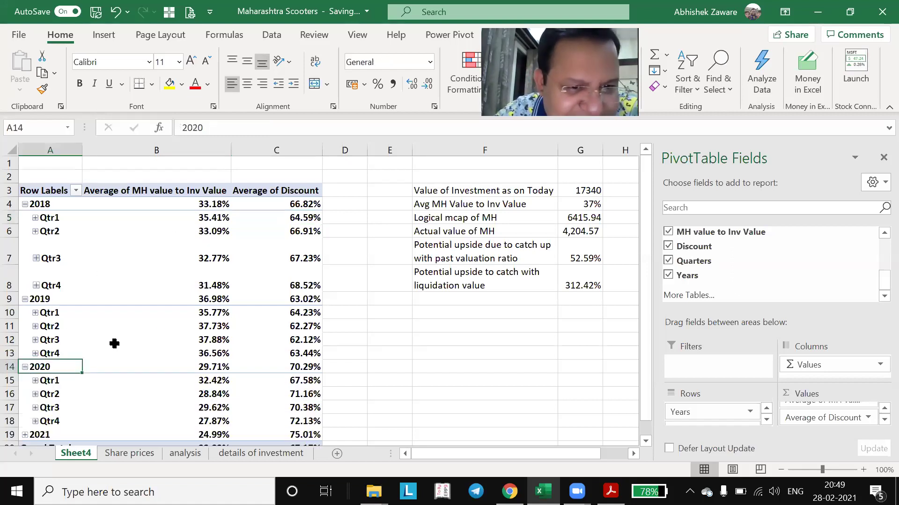
mouse_move(228, 287)
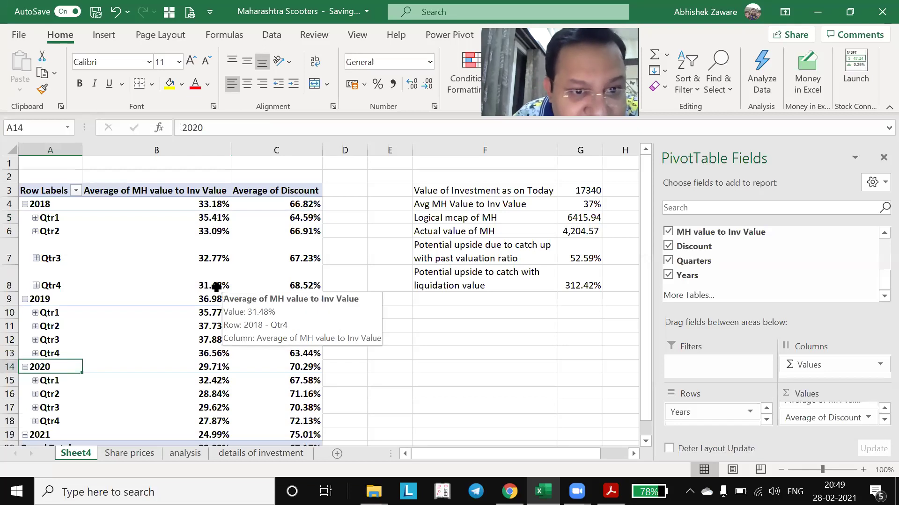
scroll(237, 356, down, 1)
click(219, 337)
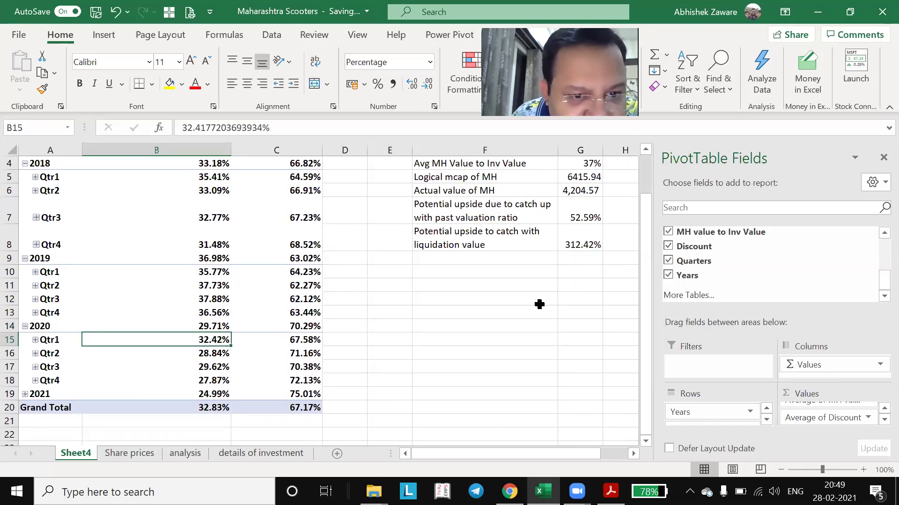
key(Down)
key(Down)
key(Down)
key(Down)
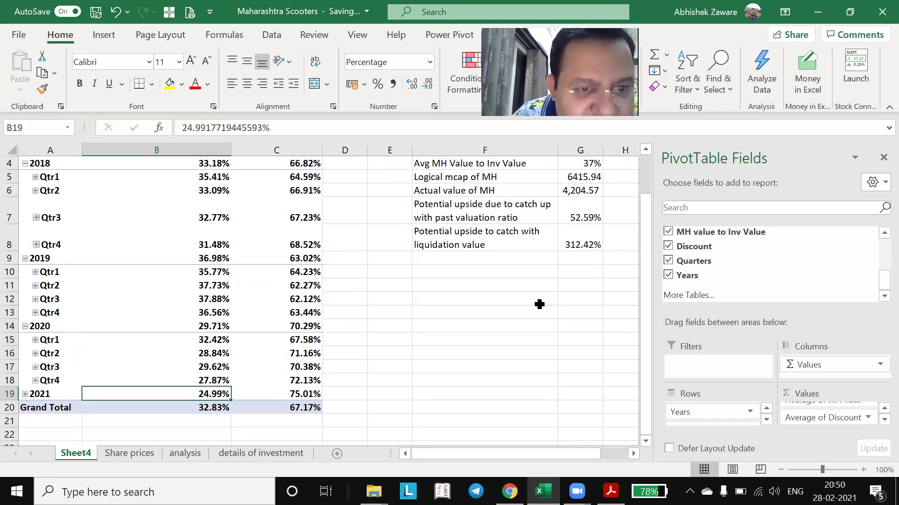
- Expand 2021 in the PivotTable into quarters and compare its average ratio with the 2020 and 2019 quarters
click(24, 394)
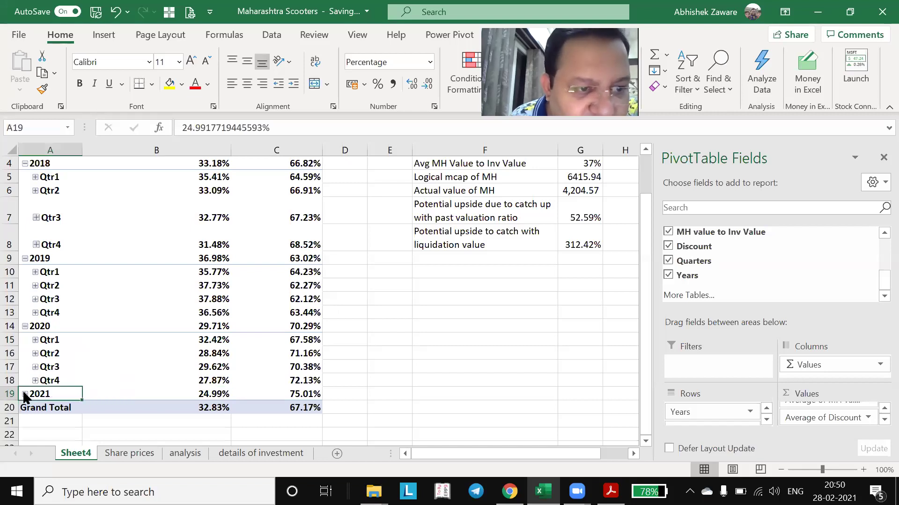
click(217, 353)
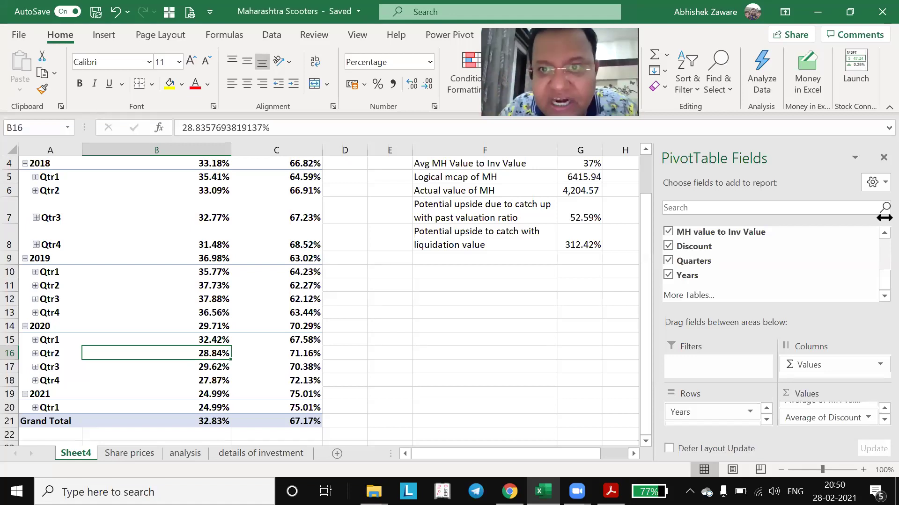
key(Up)
key(Up)
key(Up)
key(Up)
key(Up)
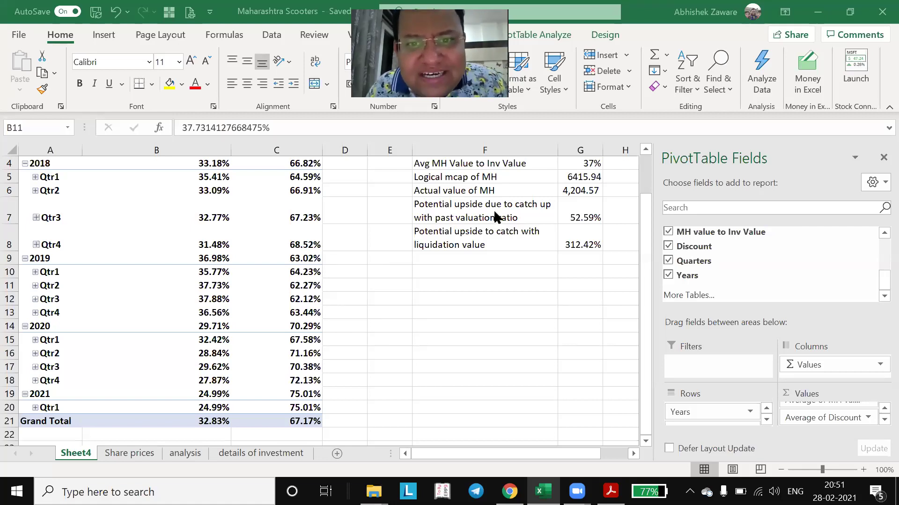
- Review the valuation summary's two potential upside figures against the PivotTable's 2018 quarterly average MH value to investment value
scroll(496, 216, up, 1)
key(Right)
key(Right)
key(Right)
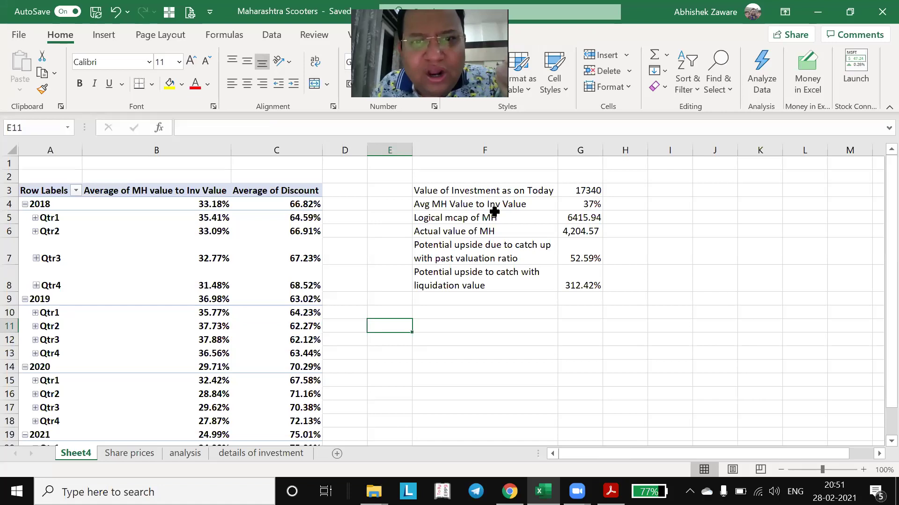
key(Up)
key(Right)
key(Up)
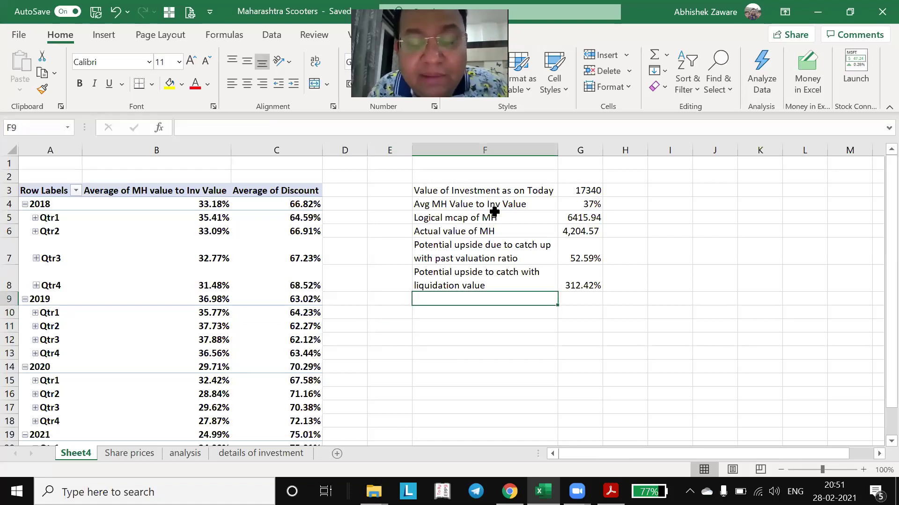
key(Up)
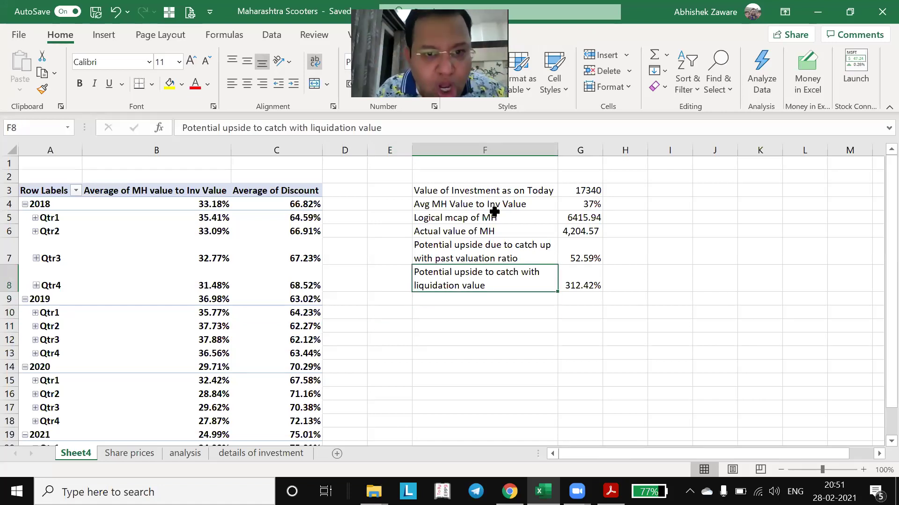
key(Left)
key(Left)
key(Left)
key(Left)
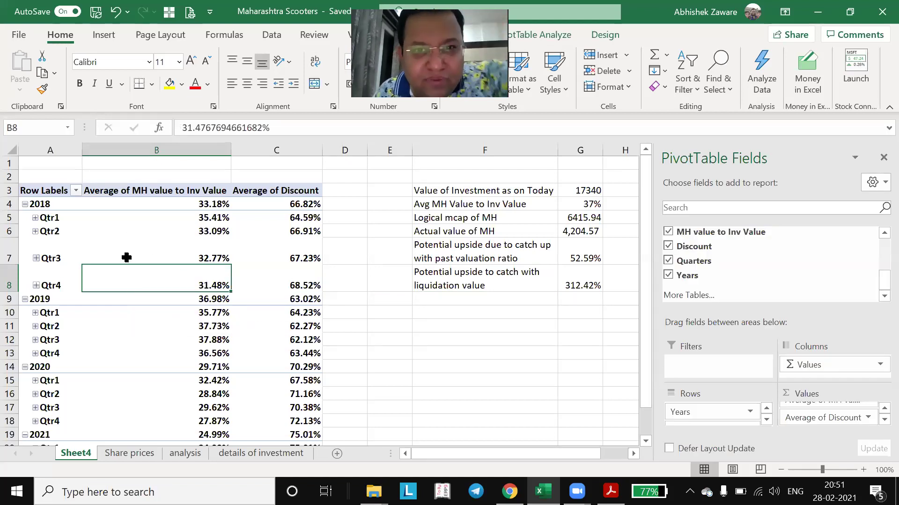
mouse_move(133, 270)
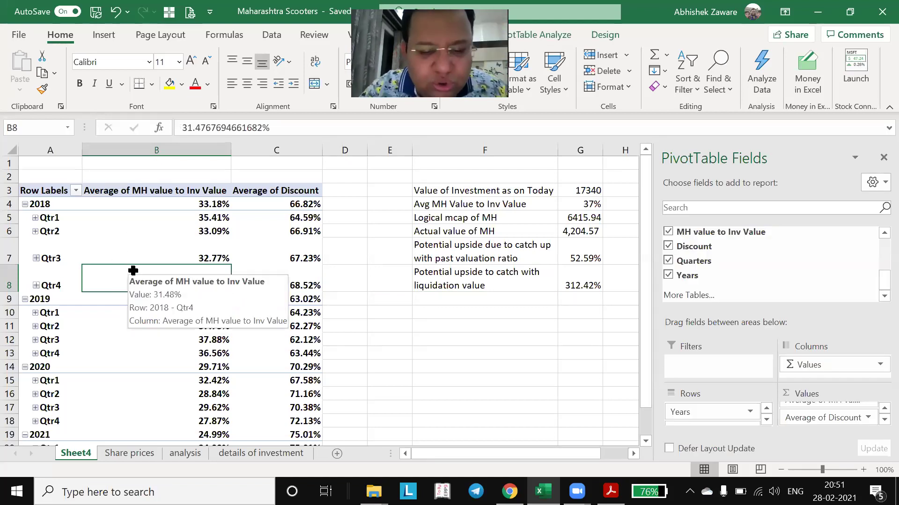
- Examine the earliest rows of the Share prices sheet, from January 2018, across the Bajaj company price columns
click(142, 457)
key(Left)
key(Left)
key(Left)
key(Left)
key(Left)
key(Left)
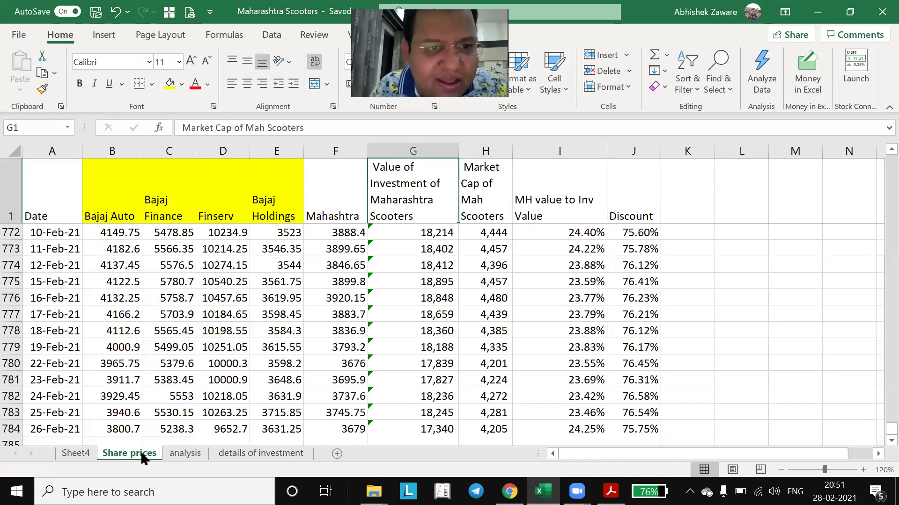
key(Down)
key(Left)
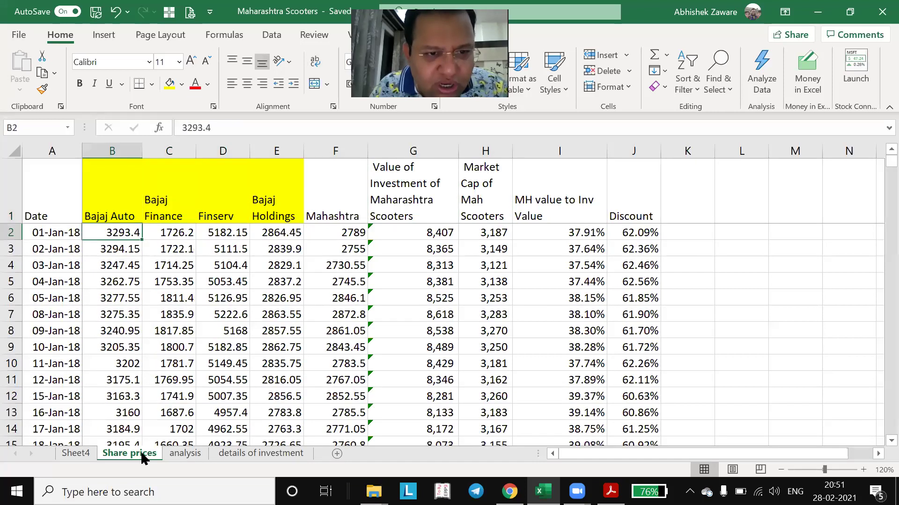
key(Up)
key(Right)
key(Right)
key(Left)
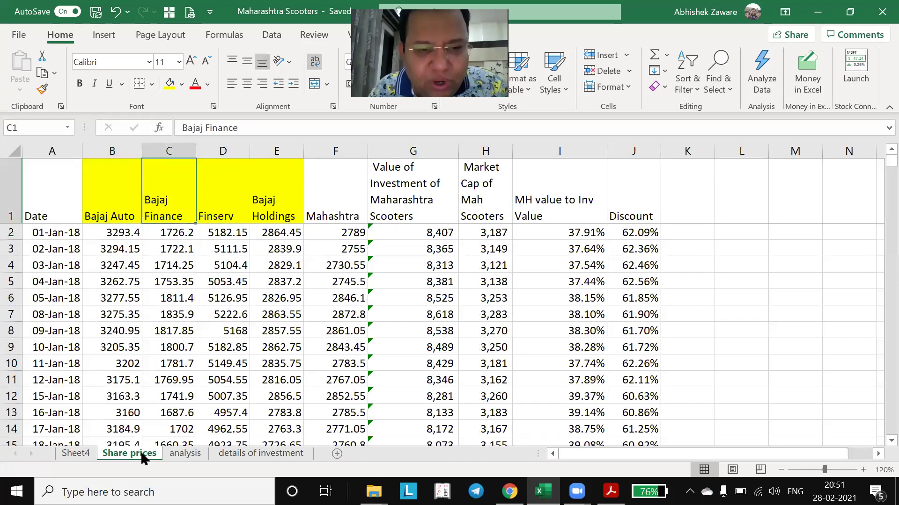
- Compare the latest February 2021 Bajaj Finance prices with the first January 2018 entries on the Share prices sheet
key(Down)
key(Down)
key(ctrl+Down)
key(Down)
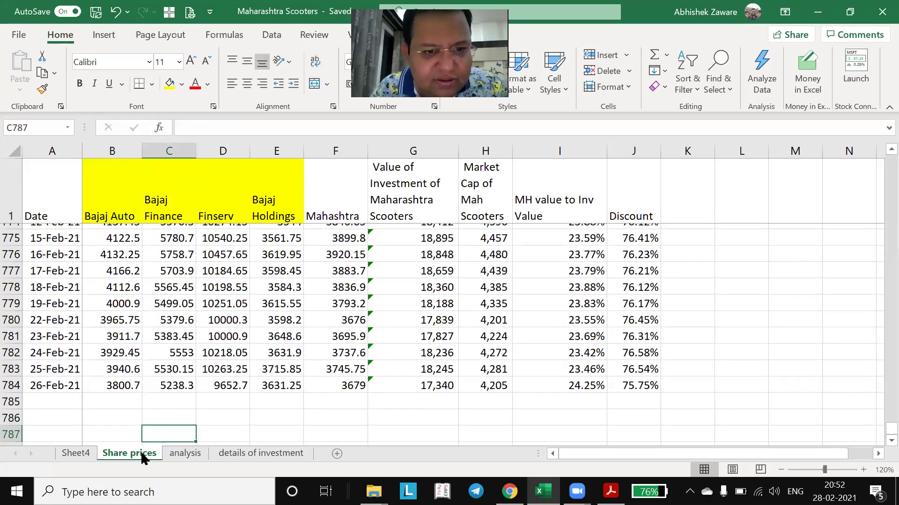
key(Up)
key(ctrl+Up)
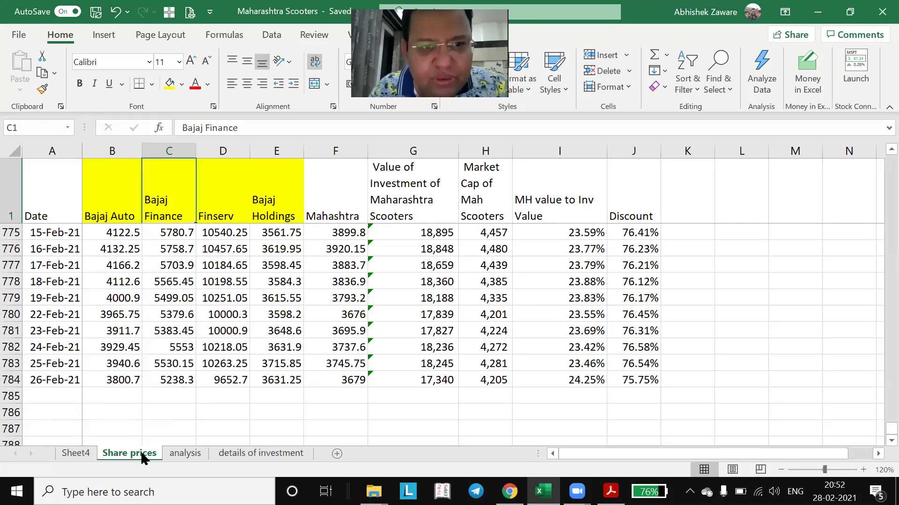
key(Down)
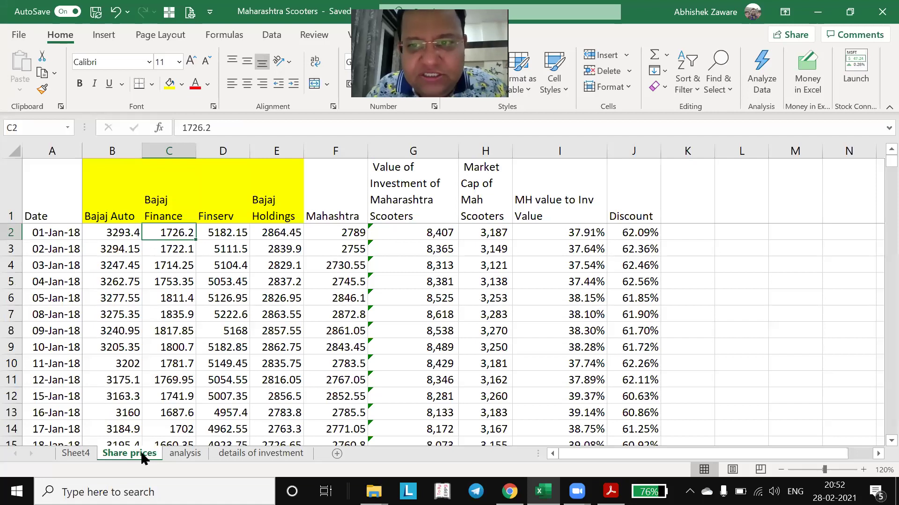
- Return to Sheet4 and review the quarterly ratios and discounts beside the valuation summary
key(ctrl+Page_Up)
key(Down)
key(Down)
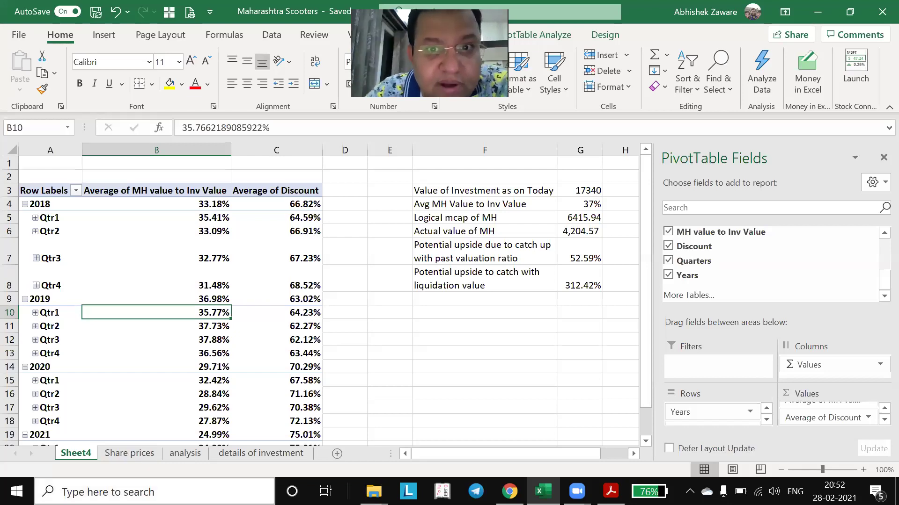
click(376, 234)
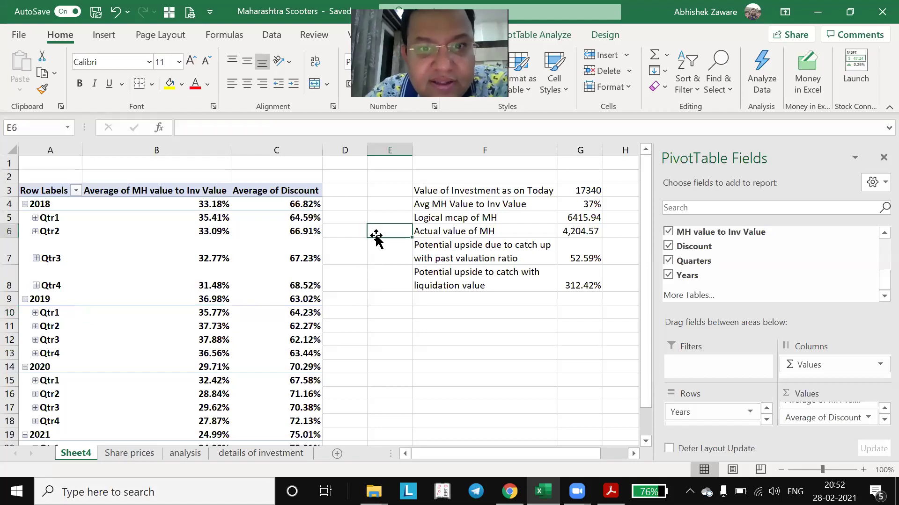
click(394, 181)
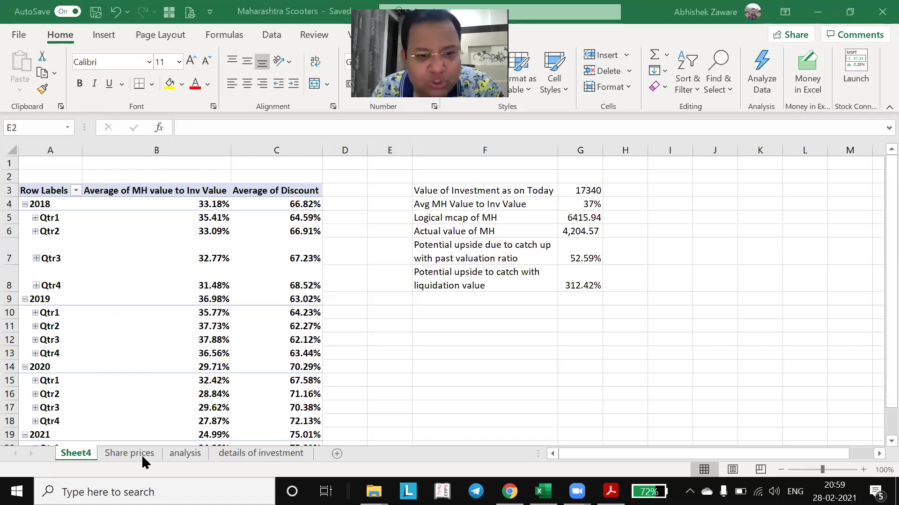
- Inspect the formula behind the Liquidation Value total in F4 of the analysis sheet
click(181, 453)
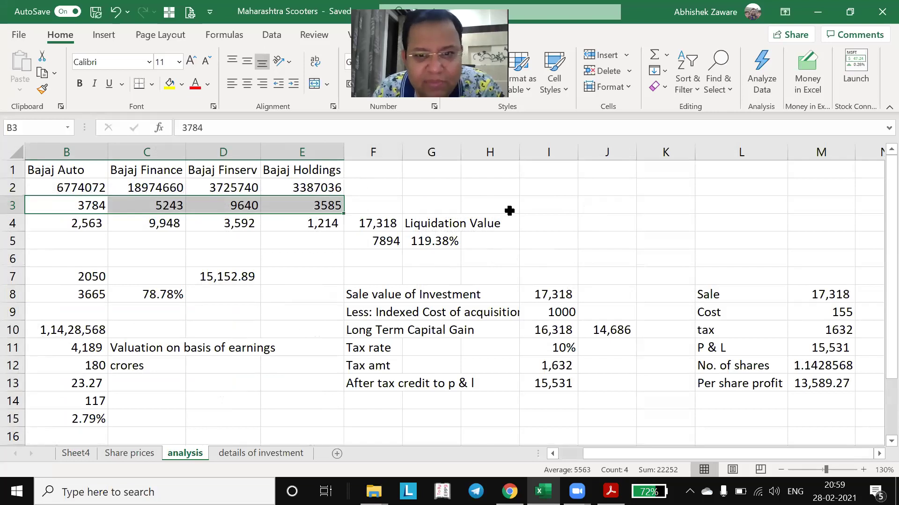
click(438, 224)
click(379, 229)
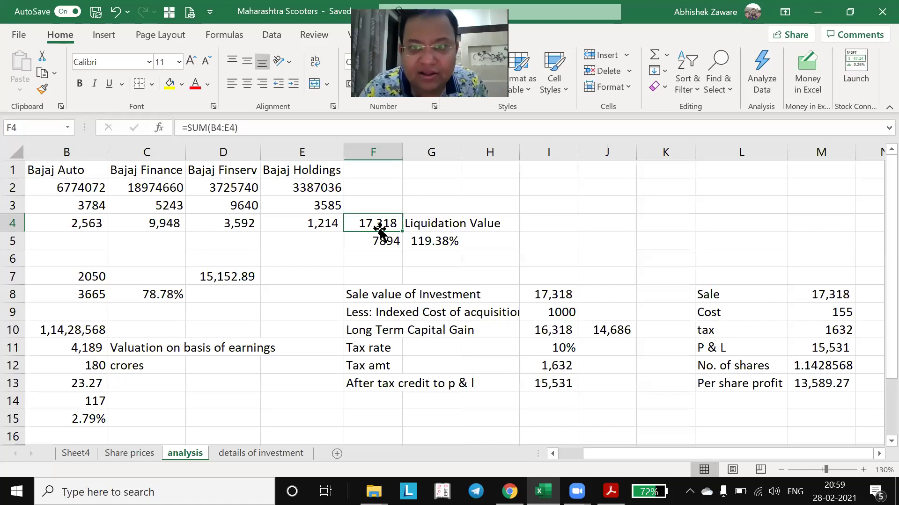
- Close the Workplace sign-in page in Chrome and return to the analysis sheet of the Maharashtra Scooters workbook in Excel
click(512, 141)
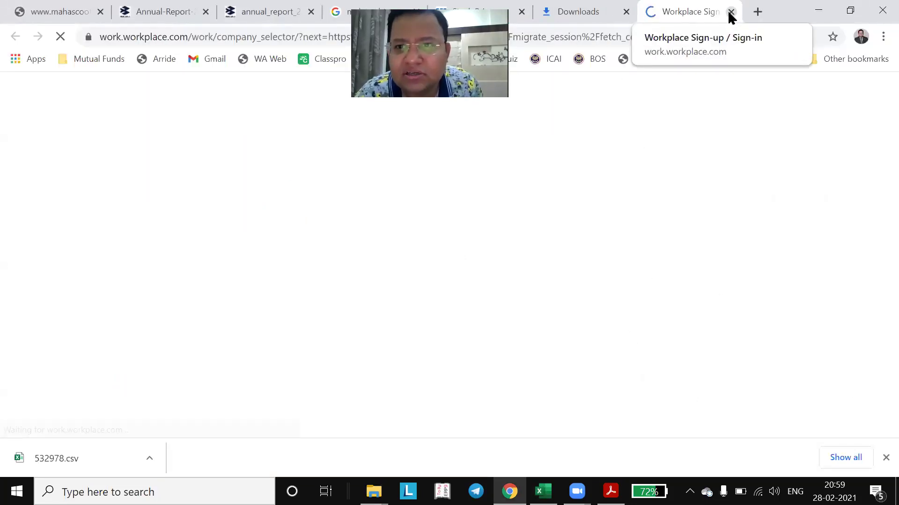
click(731, 11)
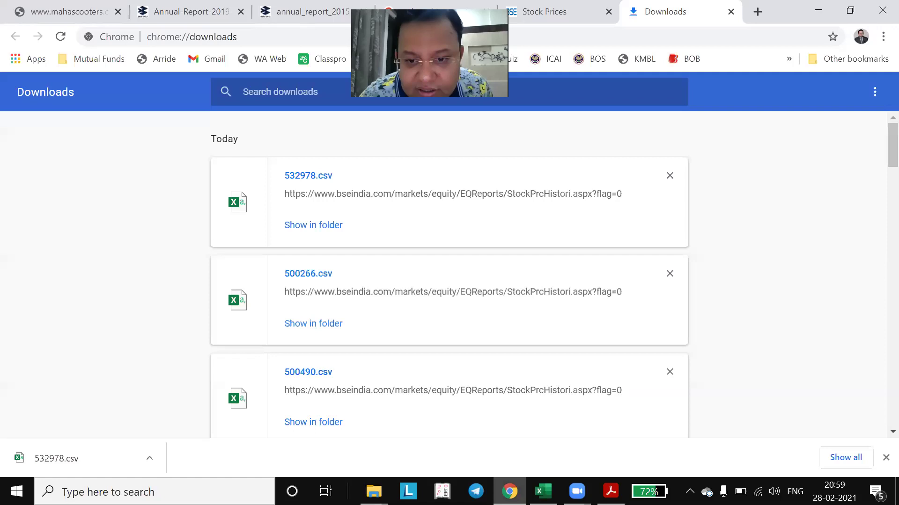
click(543, 492)
click(510, 294)
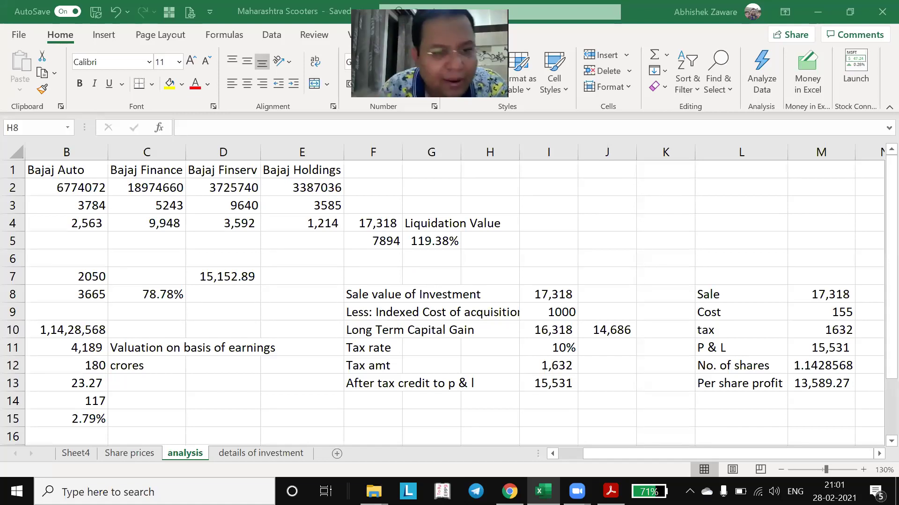
- Select the range F3:H11 around the valuation summary on Sheet4
click(76, 458)
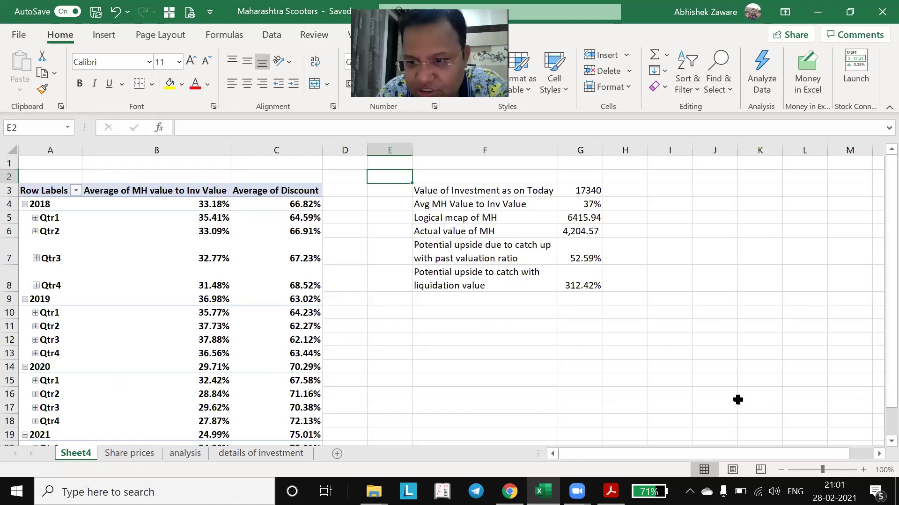
drag(450, 190, 620, 328)
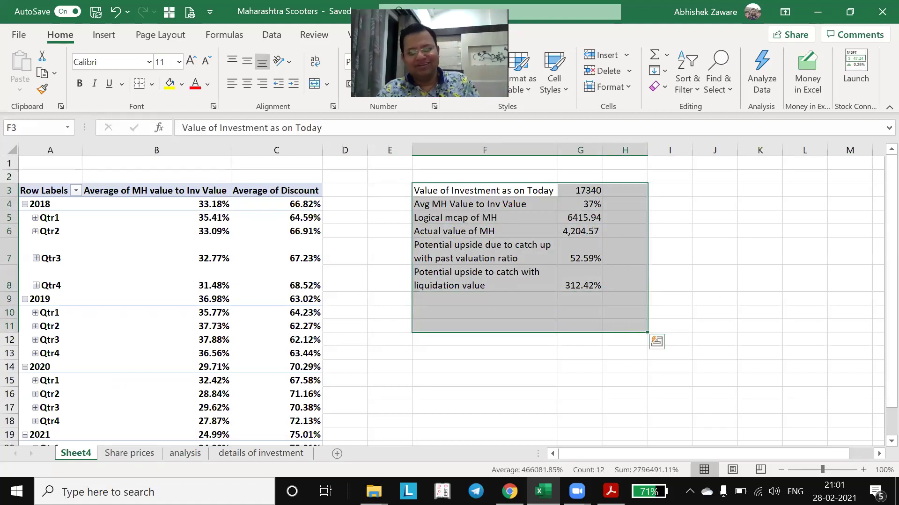